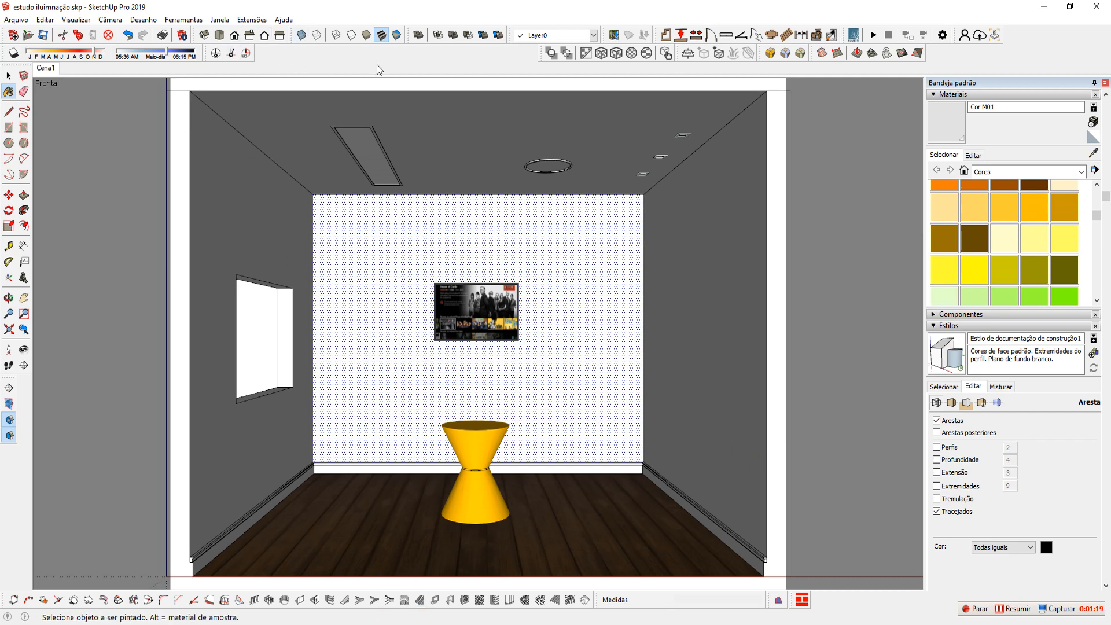
- Open the V-Ray frame buffer and display its render history
right_click(280, 53)
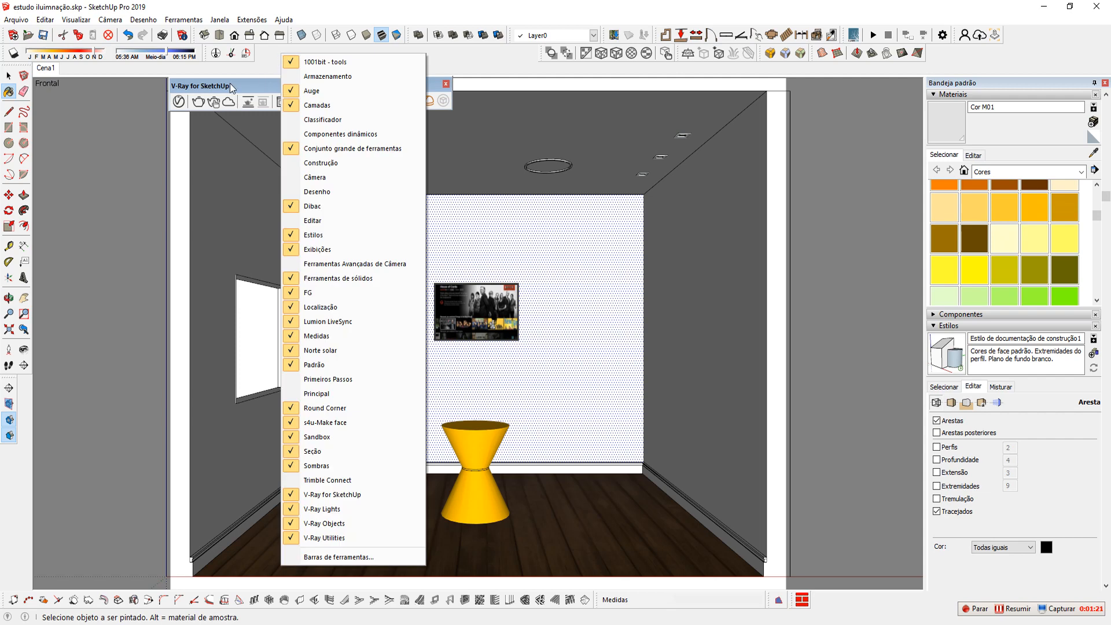
click(237, 103)
click(248, 102)
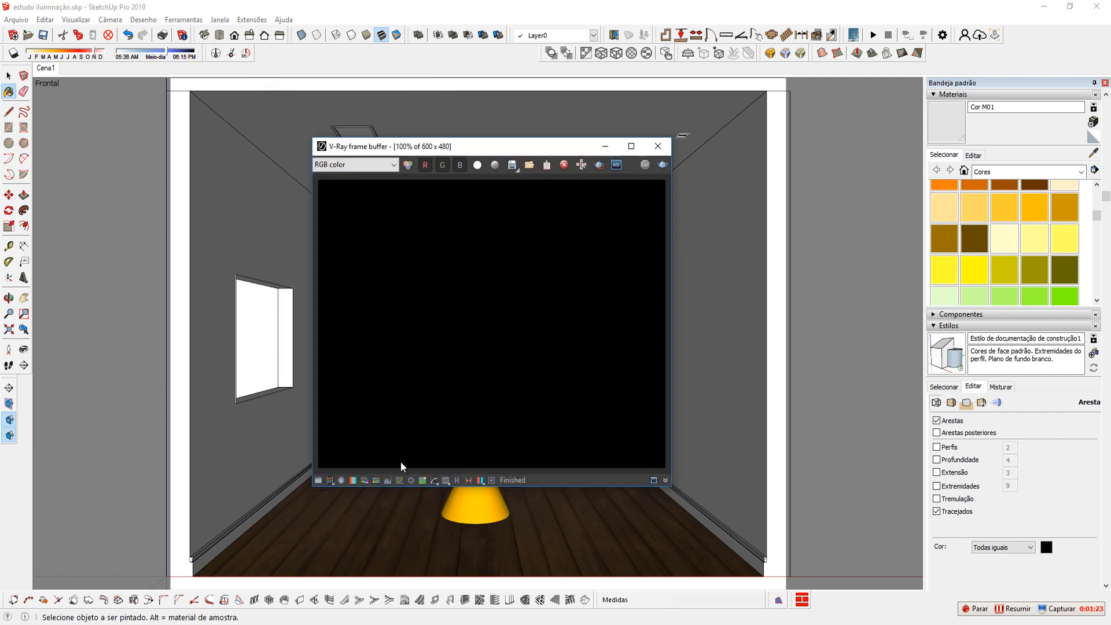
click(445, 480)
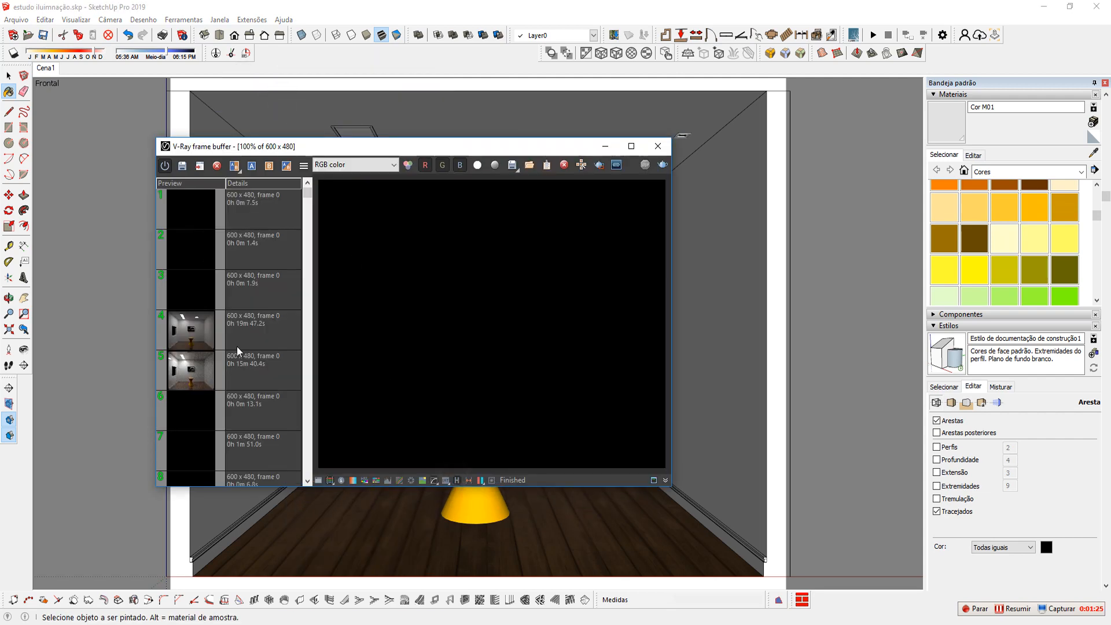
- Load the 2000 x 1600 render of the lit room from the history, examine it full screen, and close the frame buffer
scroll(218, 349, down, 5)
scroll(220, 387, down, 10)
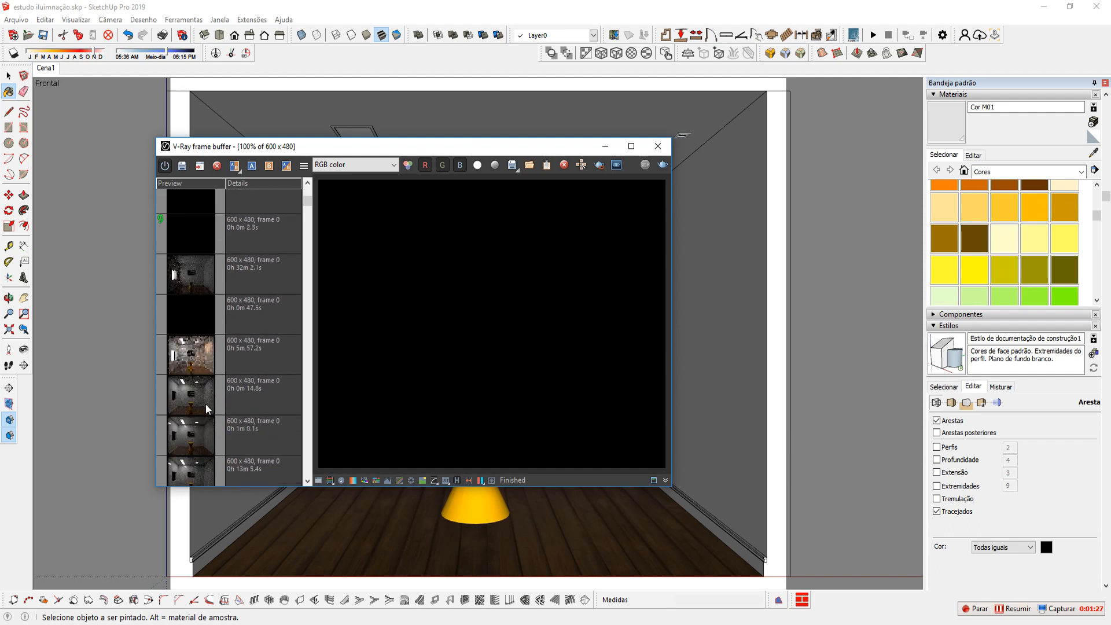
double_click(193, 367)
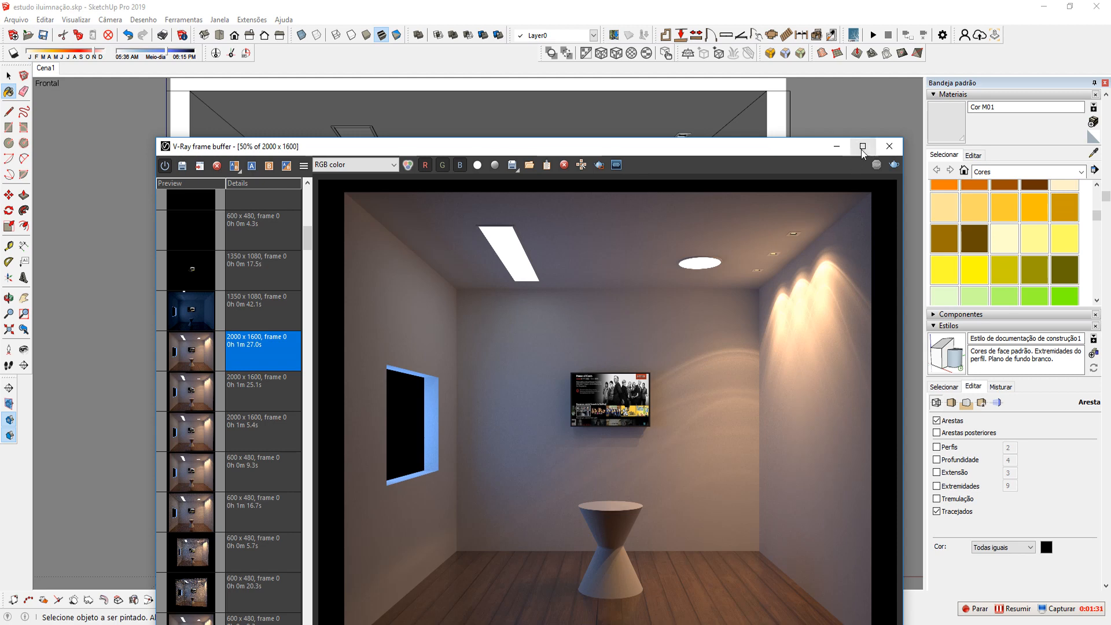
double_click(668, 152)
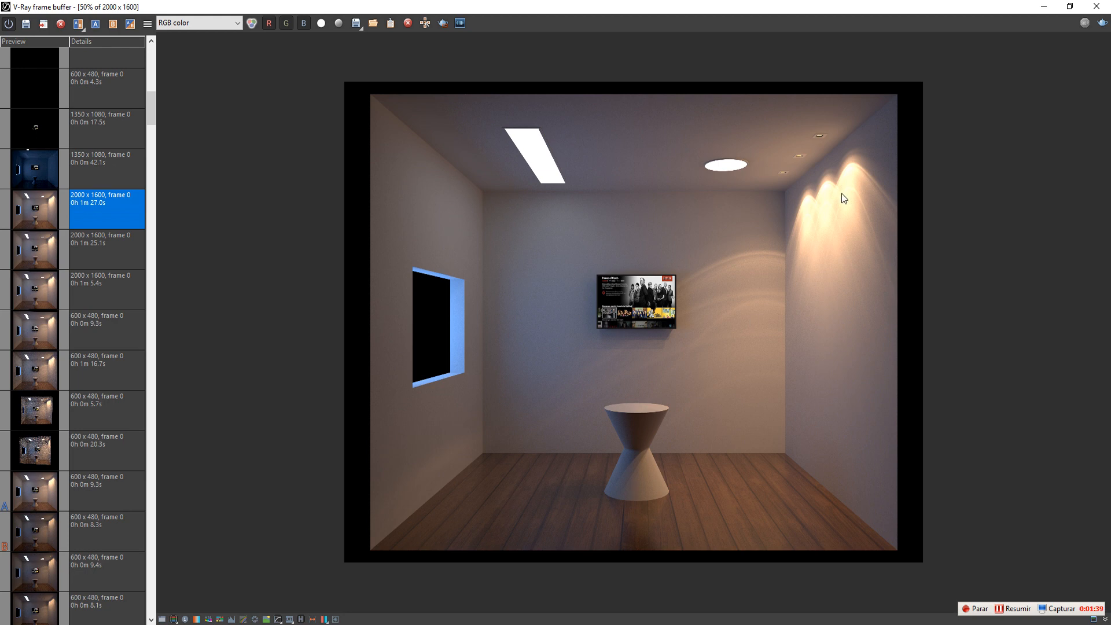
click(1096, 7)
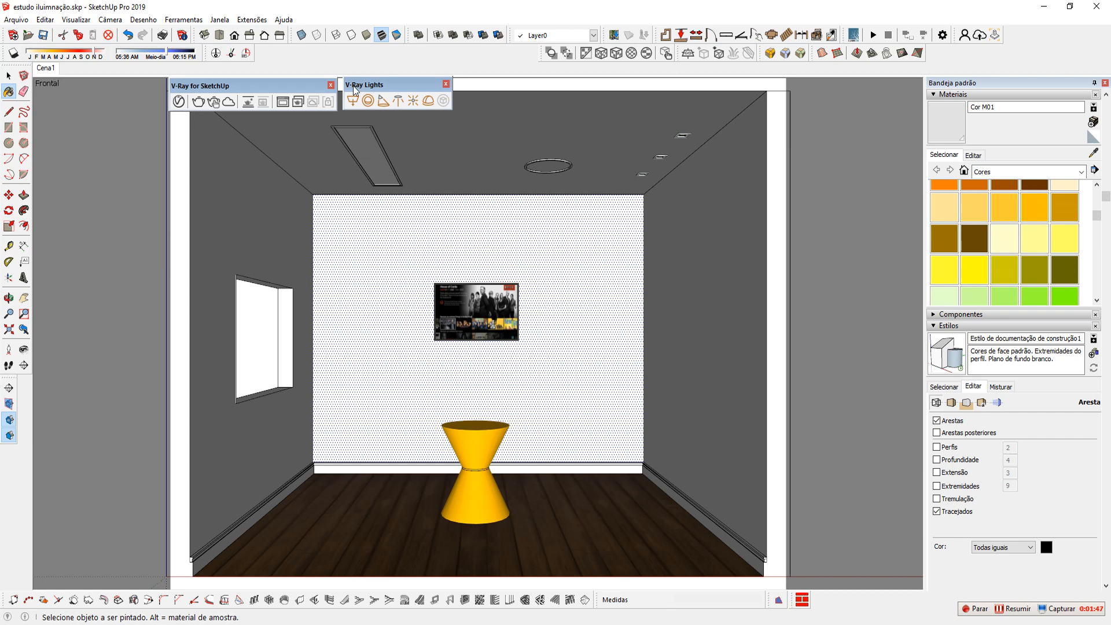
- Arrange the V-Ray for SketchUp and V-Ray Lights toolbars with a gap between them above the model
drag(358, 87, 399, 87)
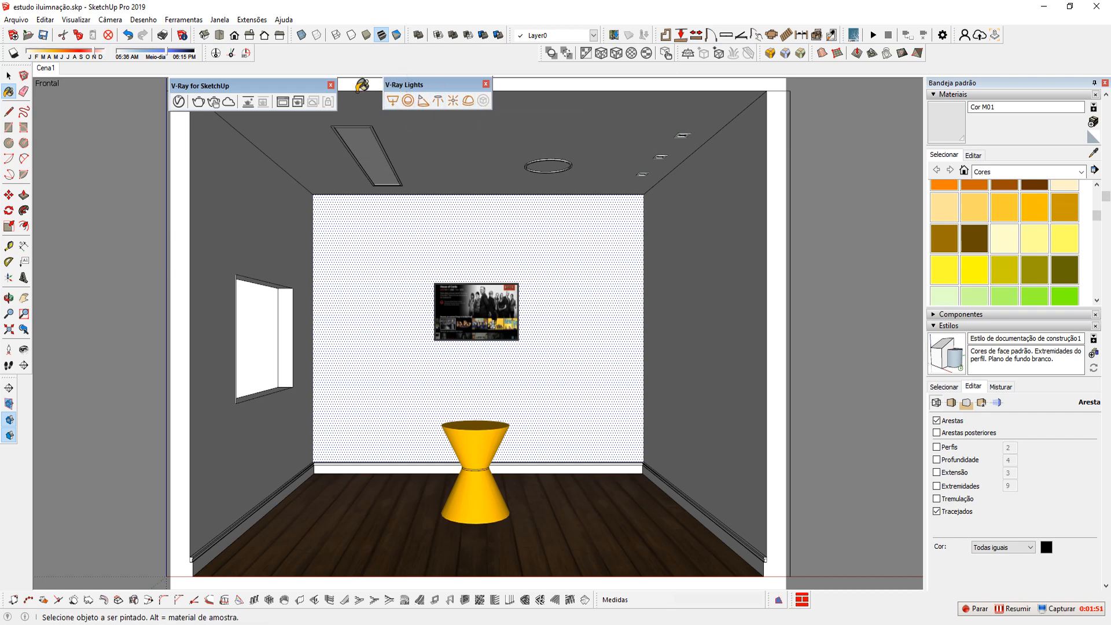
drag(285, 85, 298, 85)
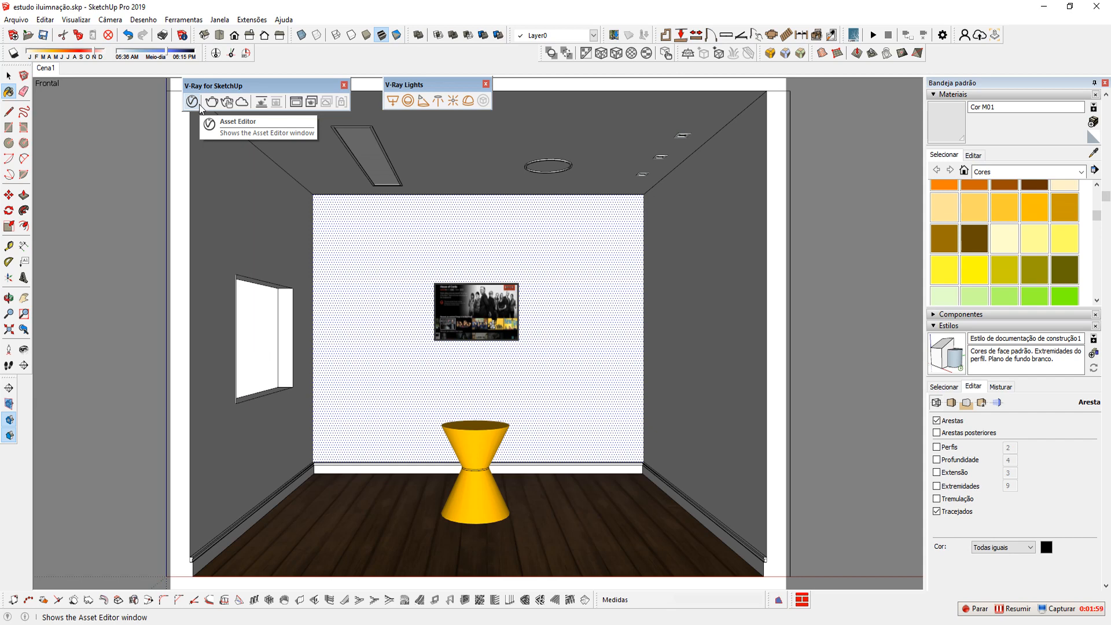
click(396, 103)
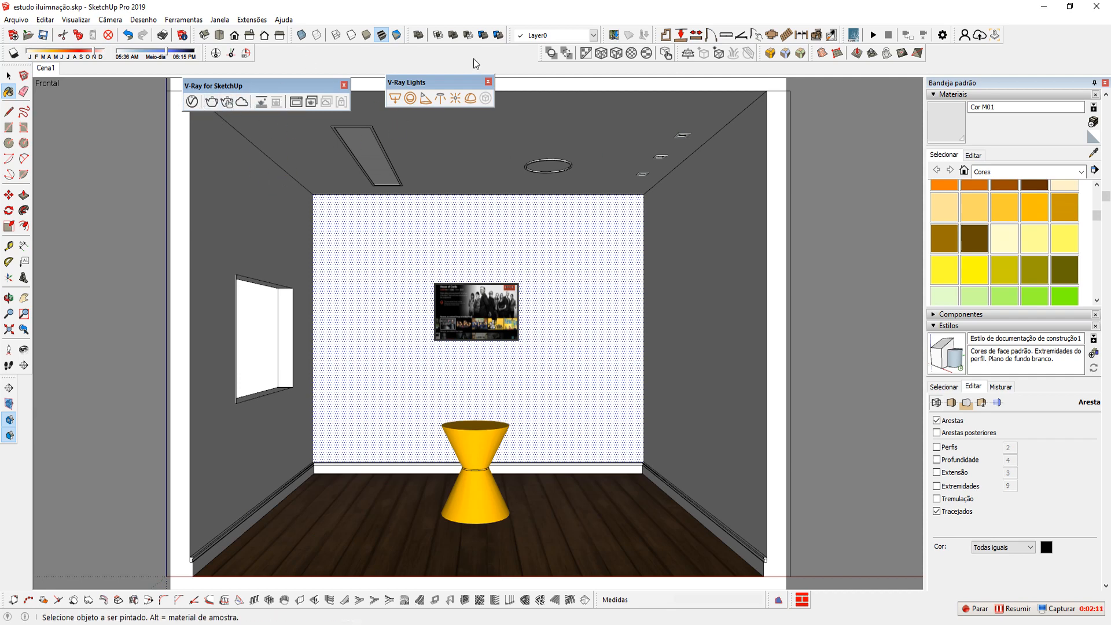
- Run an interactive V-Ray render of the room without lights, hide the render history, and stop and close the render
click(226, 105)
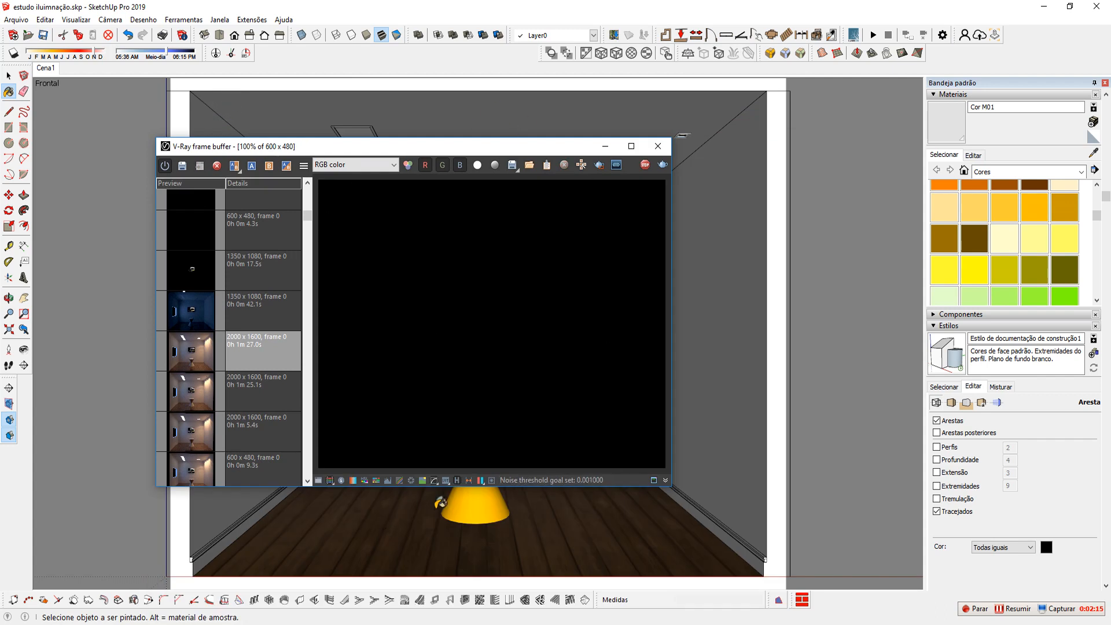
click(457, 480)
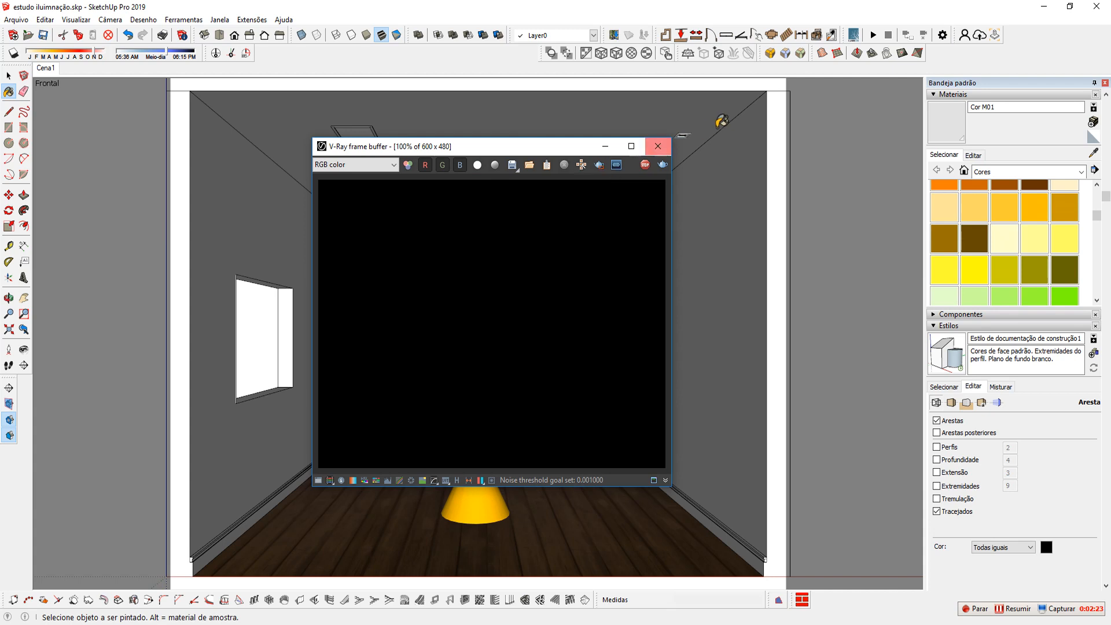
click(645, 164)
click(659, 147)
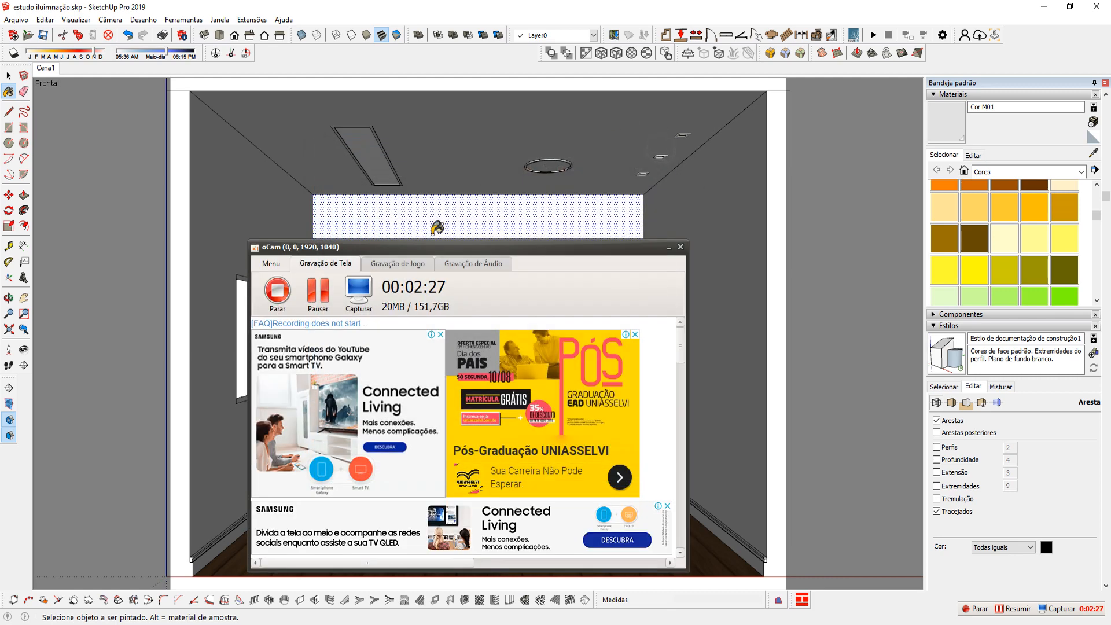
click(666, 247)
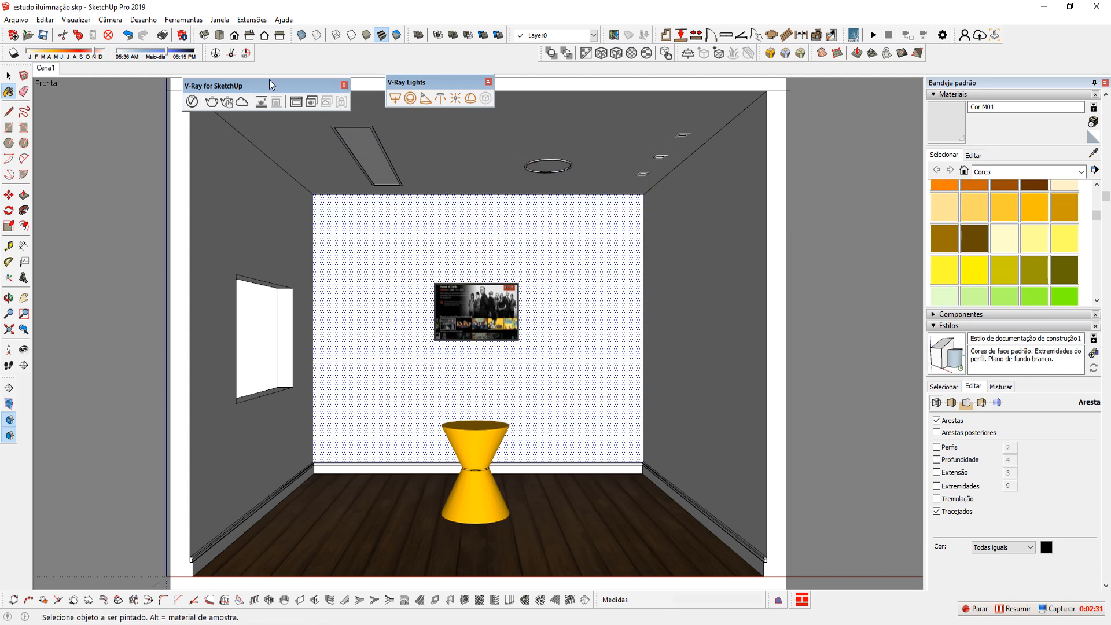
drag(273, 86, 271, 85)
drag(405, 82, 394, 82)
click(384, 98)
scroll(342, 138, up, 2)
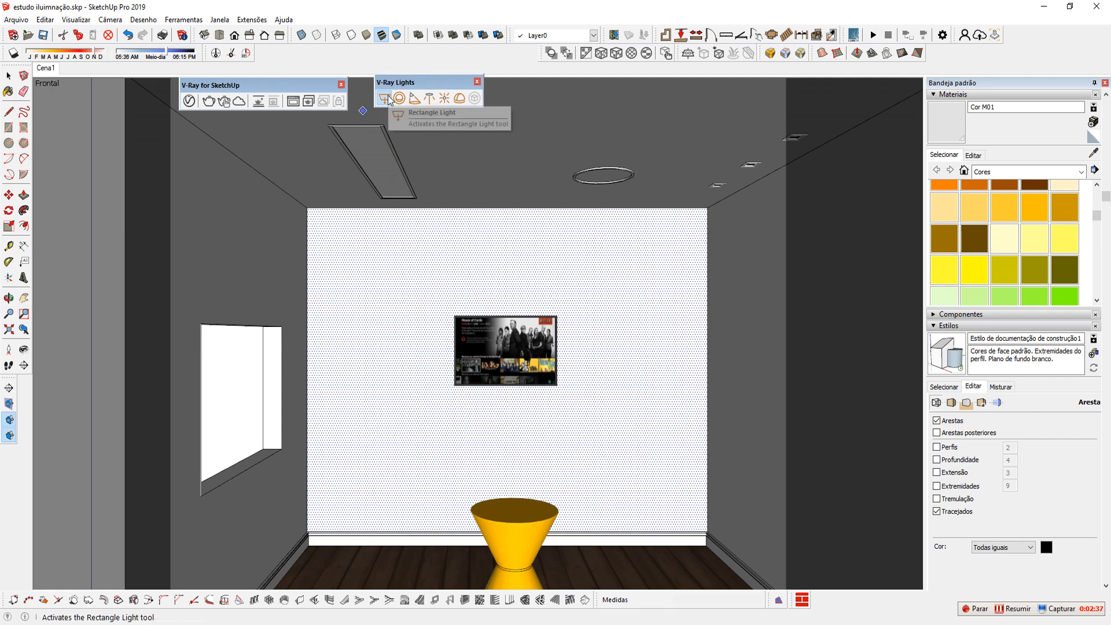
middle_drag(374, 194, 384, 119)
mouse_move(363, 194)
middle_down()
mouse_move(372, 169)
mouse_move(372, 198)
middle_up()
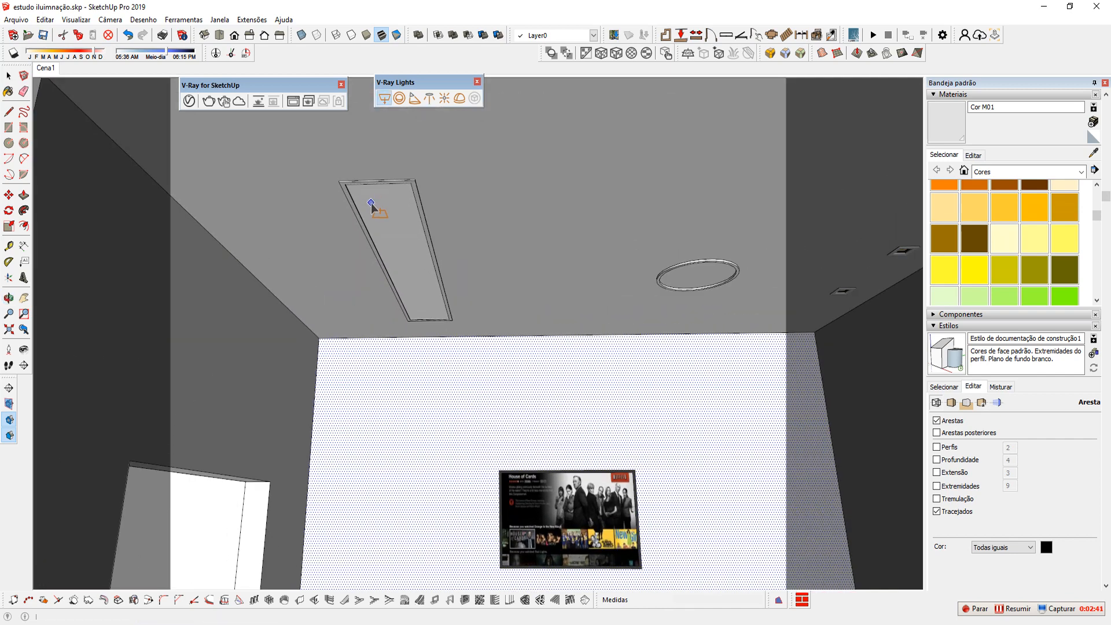
click(354, 194)
scroll(446, 327, up, 3)
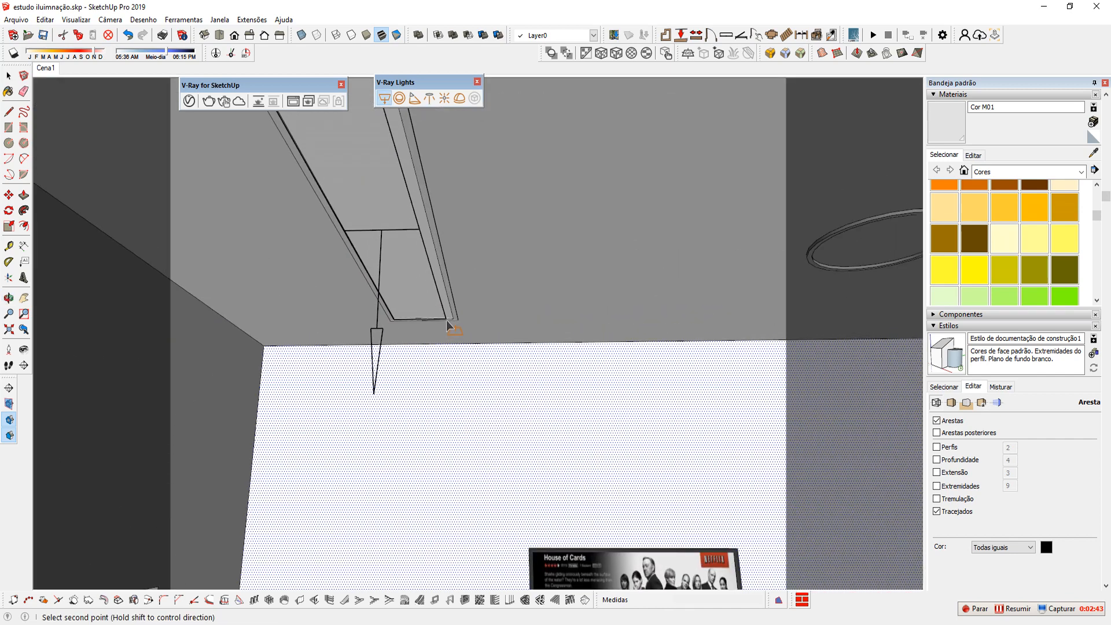
click(450, 320)
scroll(449, 281, down, 1)
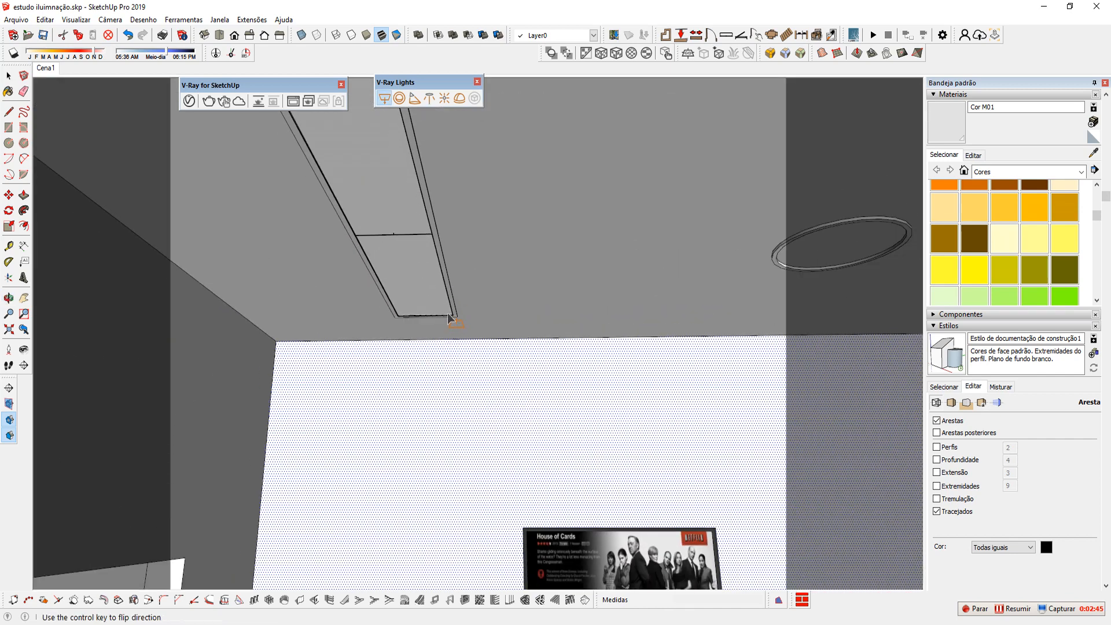
key(Escape)
- Draw a V-Ray rectangle light from corner to opposite corner inside the recessed rectangular ceiling panel
shift+middle_drag(337, 165, 355, 218)
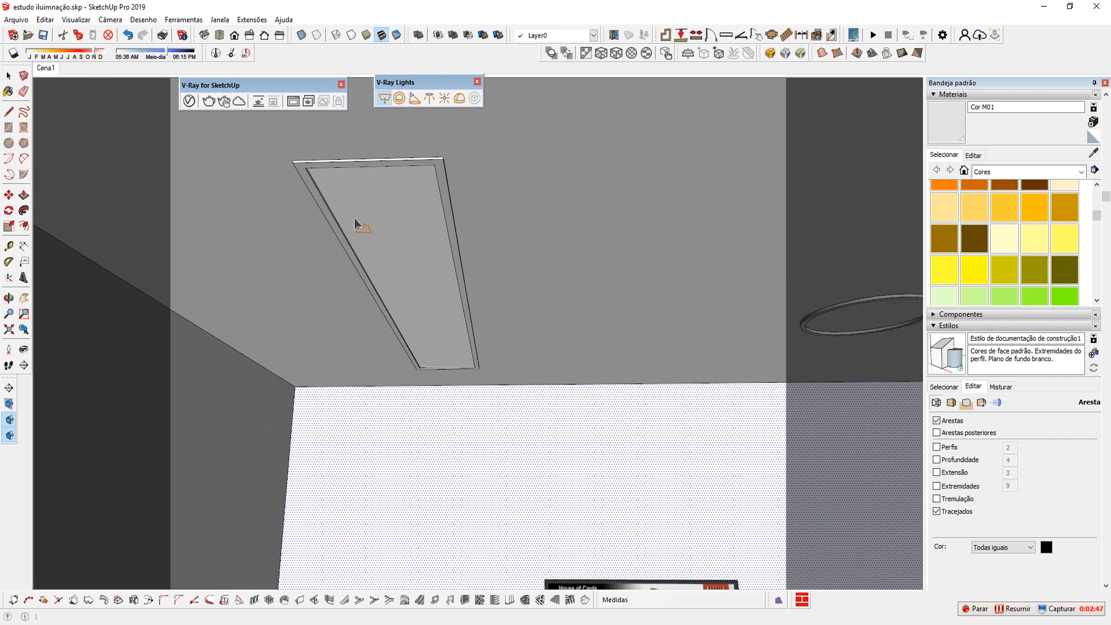
click(308, 174)
scroll(457, 364, up, 3)
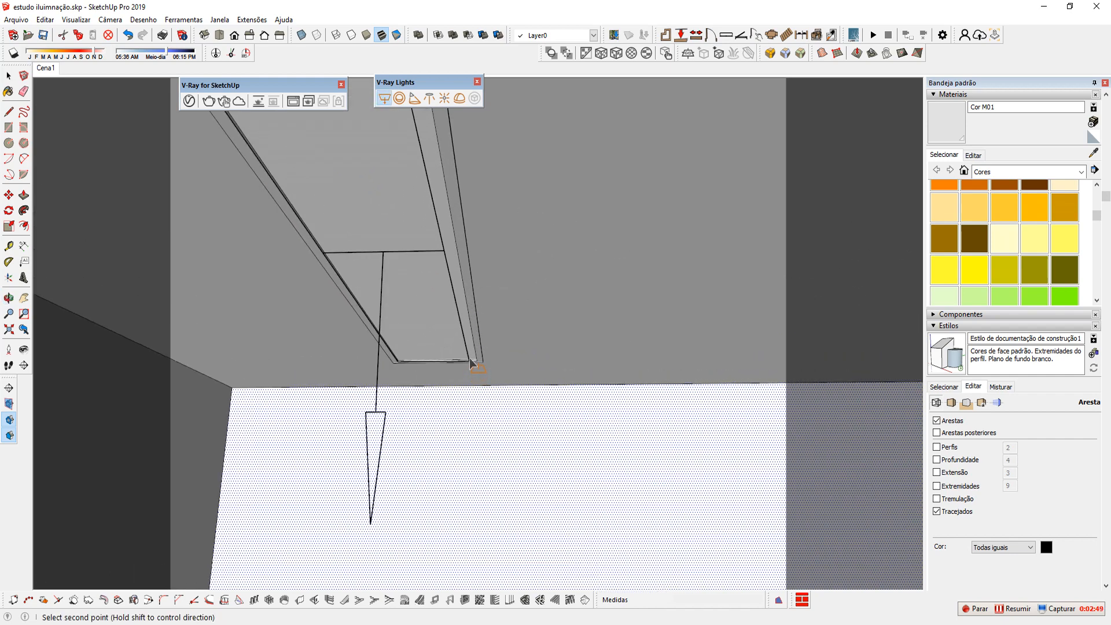
click(473, 365)
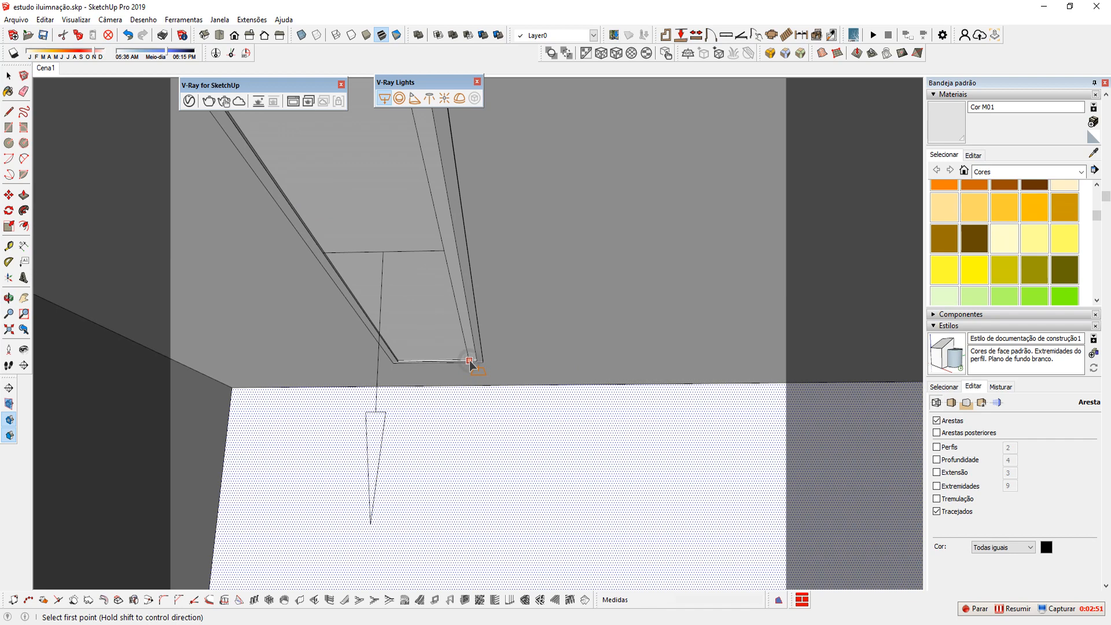
key(space)
- Try resizing the rectangle light in the ceiling recess with the Scale tool and undo the change
scroll(457, 347, down, 3)
click(446, 313)
key(s)
drag(449, 346, 452, 343)
key(ctrl+z)
middle_drag(430, 369, 463, 426)
scroll(463, 422, up, 2)
middle_drag(459, 367, 432, 301)
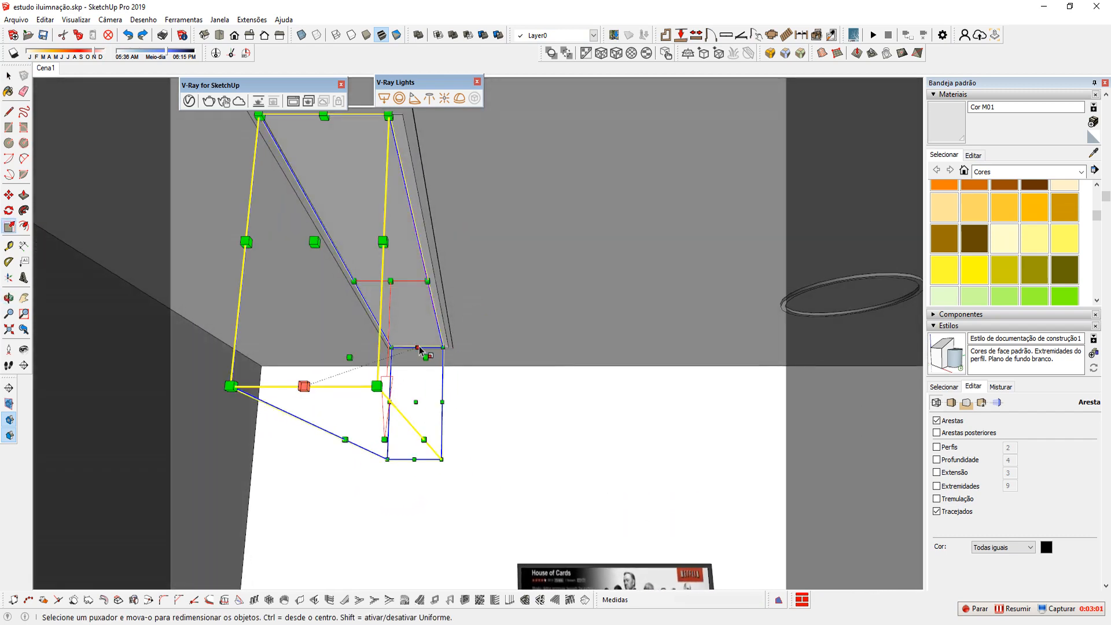
middle_drag(446, 260, 424, 225)
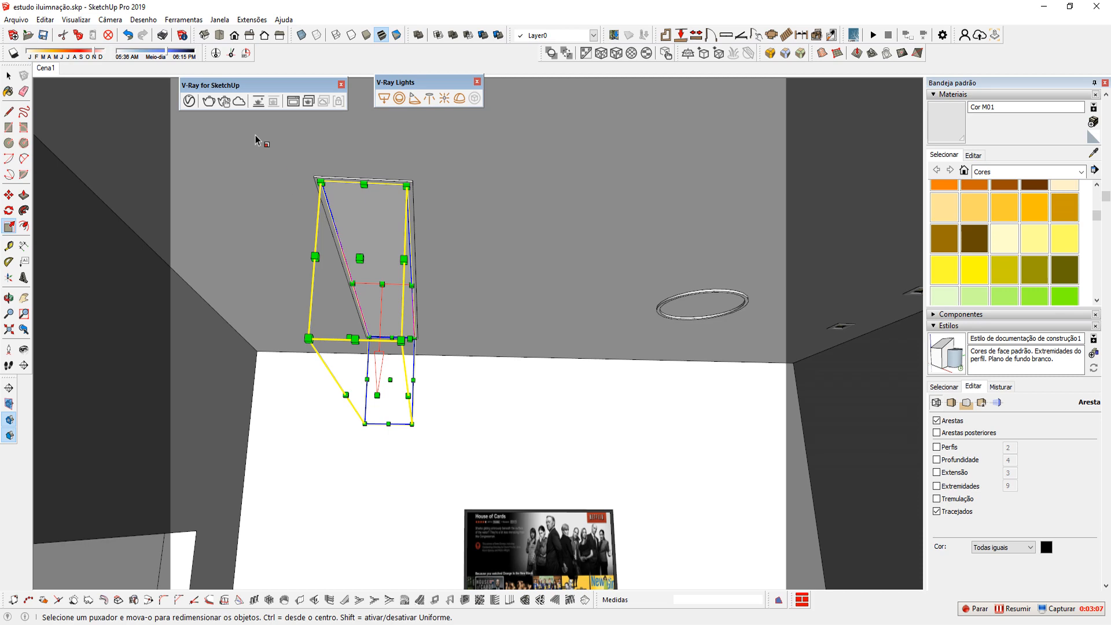
- Restore the Cena1 view, start an interactive V-Ray render, and move the frame buffer clear of the ceiling light
click(45, 68)
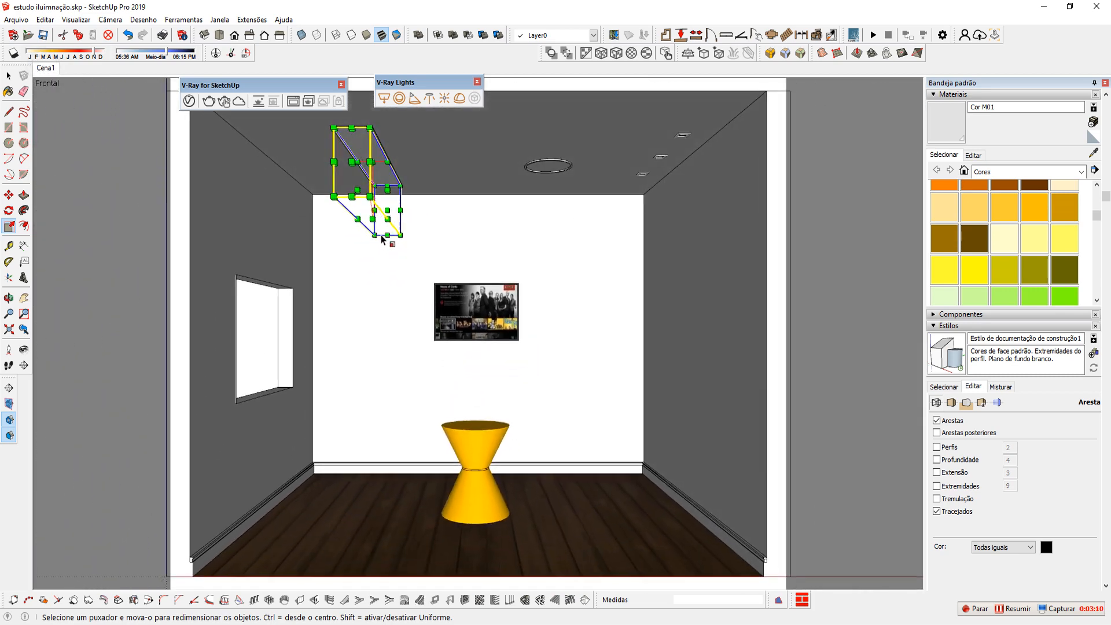
click(226, 101)
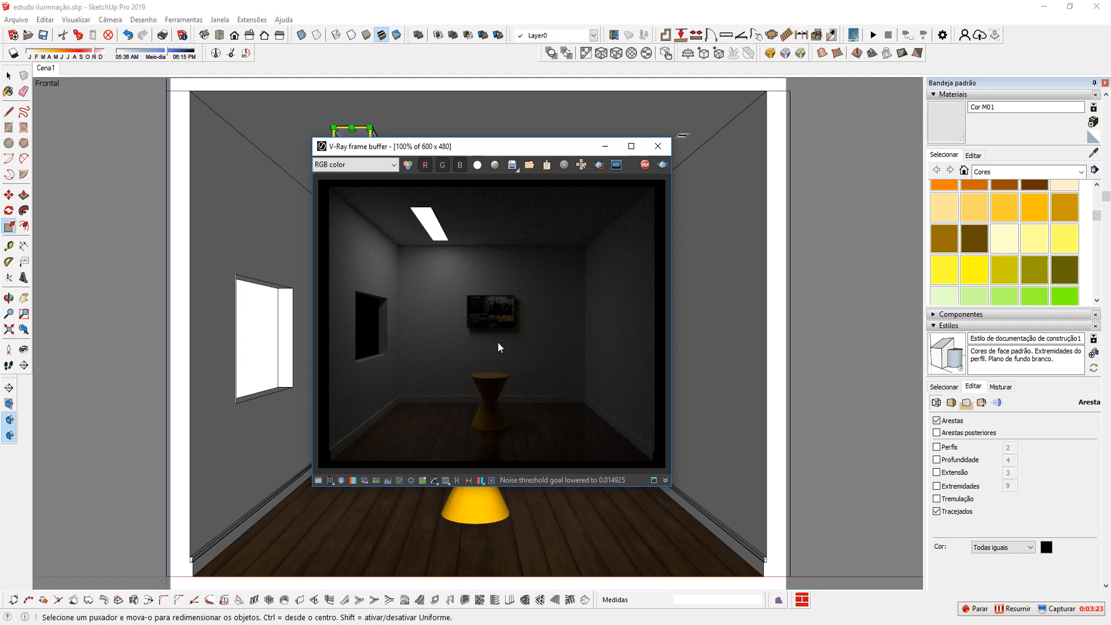
drag(511, 146, 673, 134)
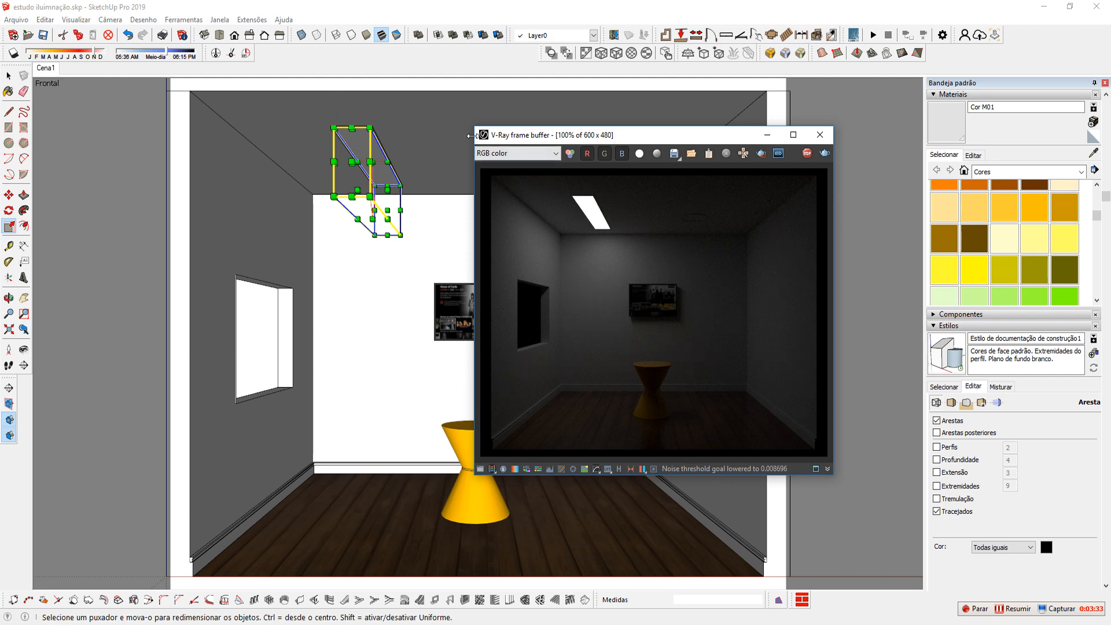
- Draw a second V-Ray rectangle light on the ceiling beside the recessed panel while the interactive render runs
click(491, 66)
right_click(490, 65)
click(444, 88)
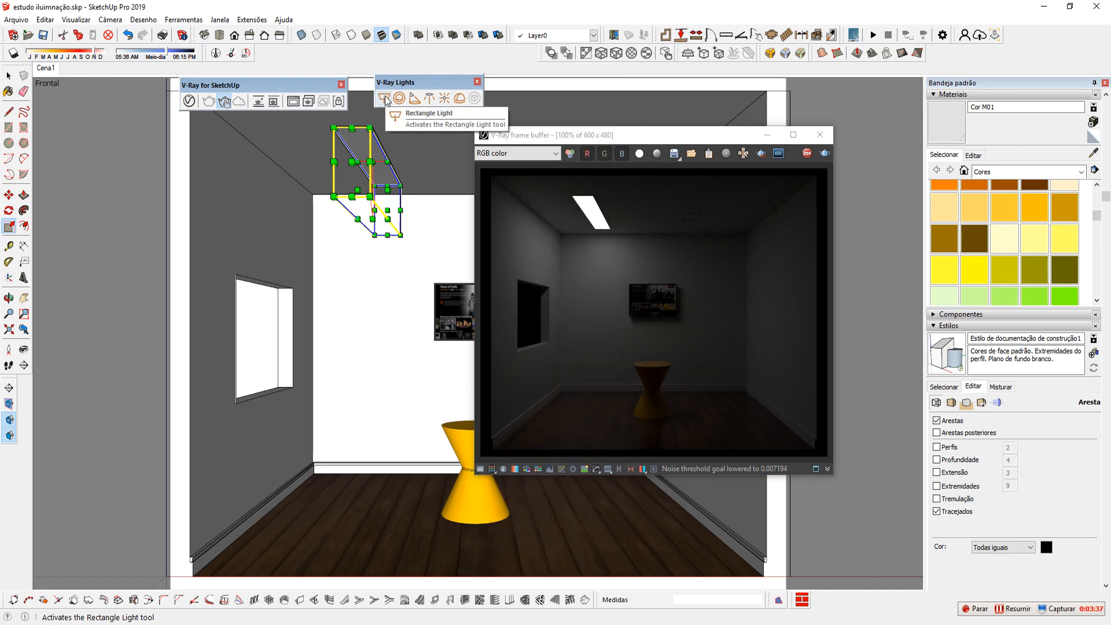
click(384, 99)
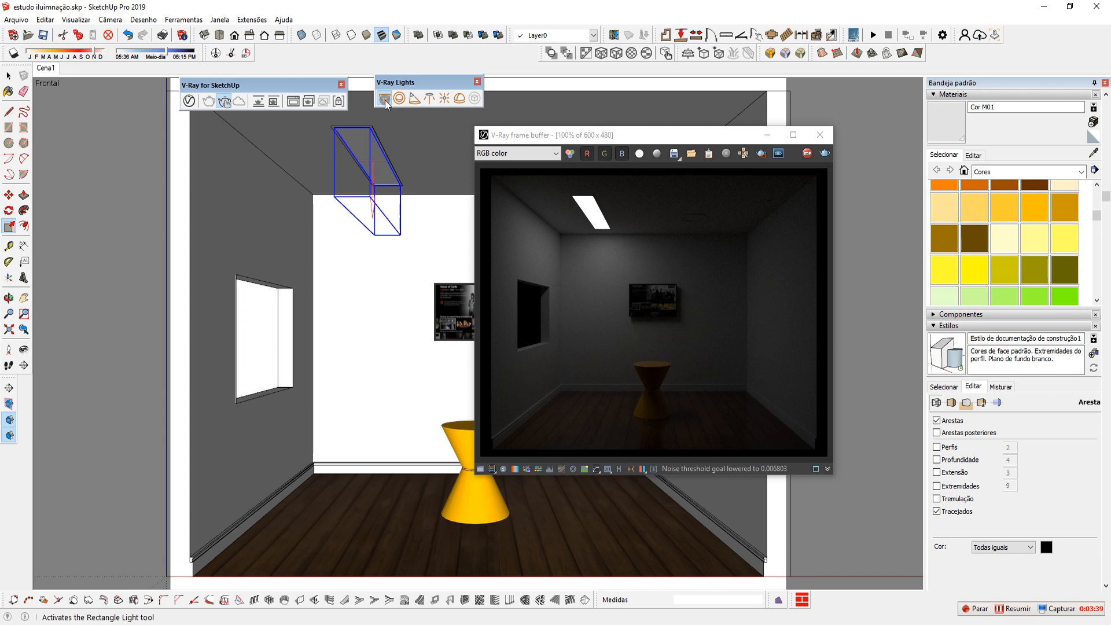
click(409, 130)
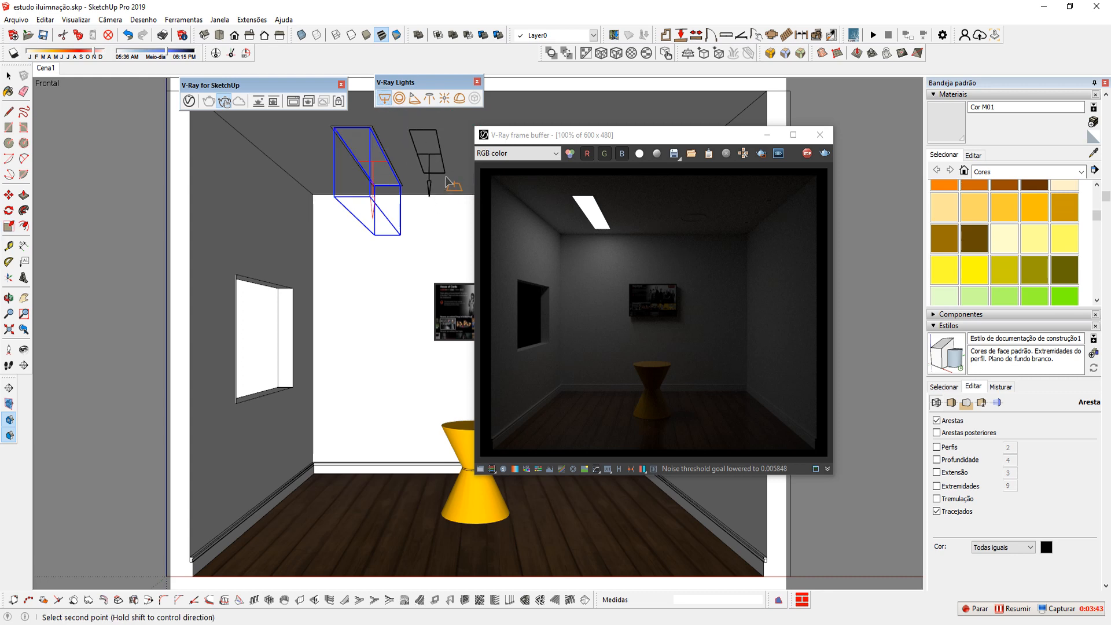
click(458, 185)
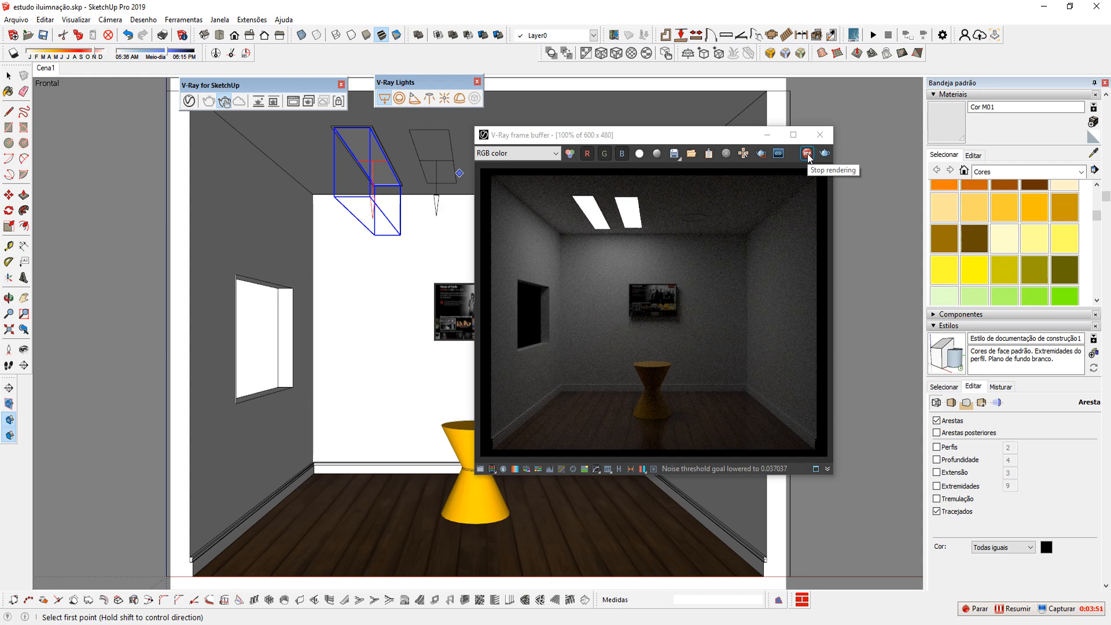
- Erase both rectangle lights from the ceiling and restart the interactive render
key(e)
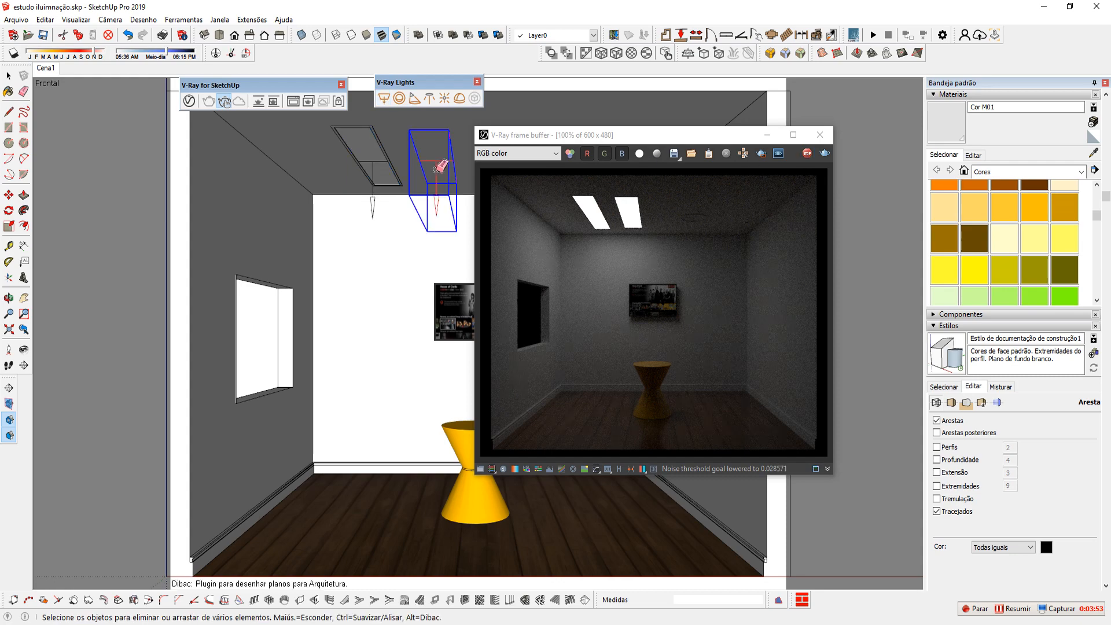
click(435, 170)
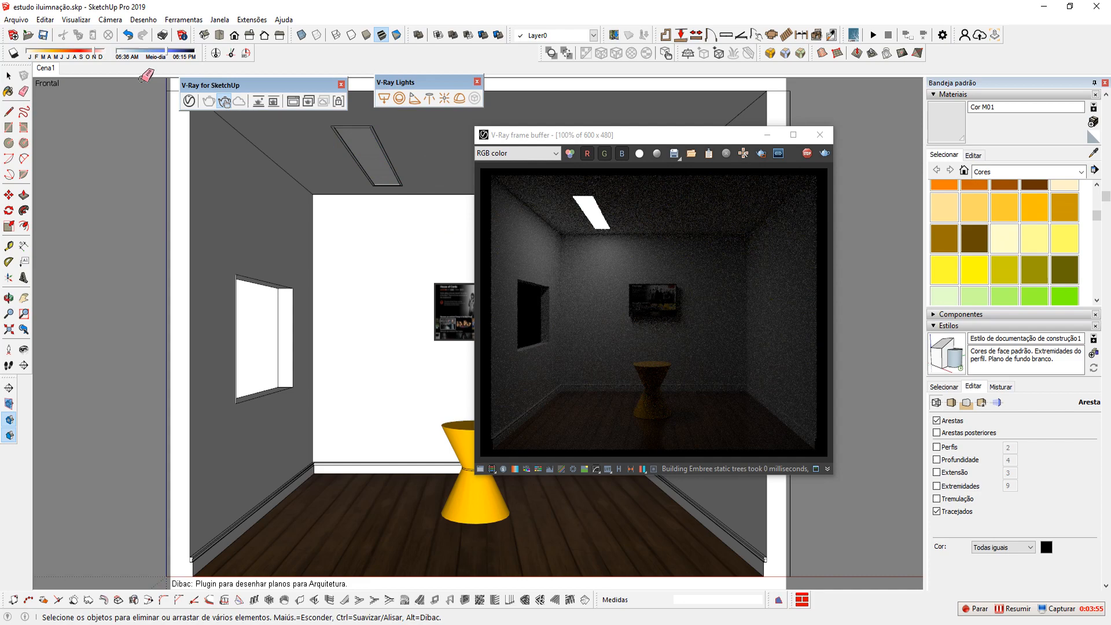
click(807, 153)
click(824, 154)
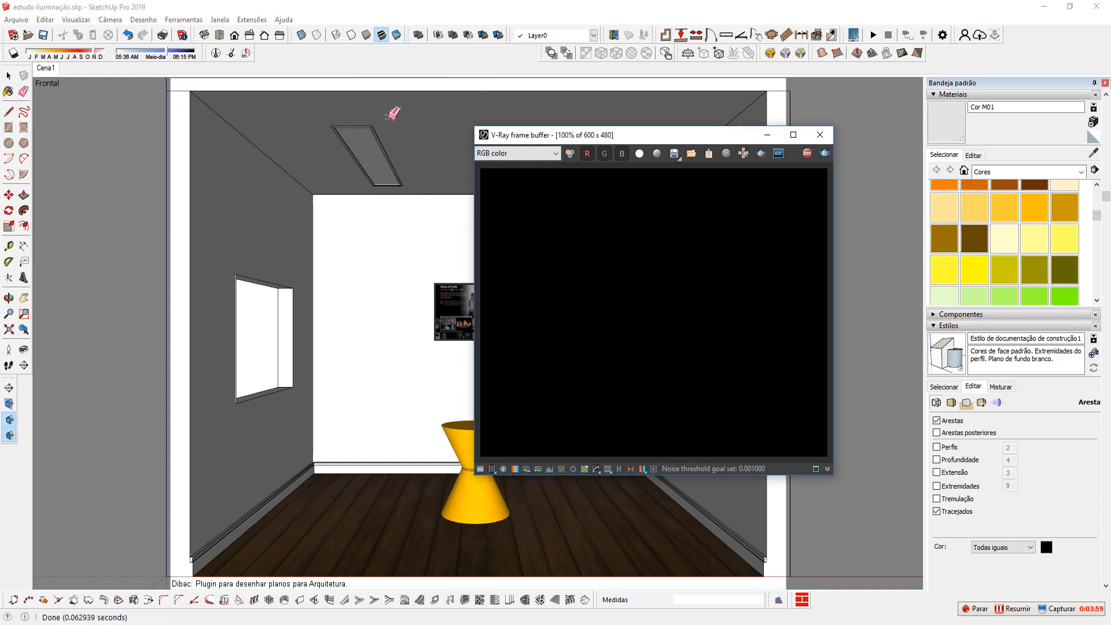
- Draw a V-Ray rectangle light from corner to corner of the rectangular ceiling recess
right_click(389, 115)
click(383, 98)
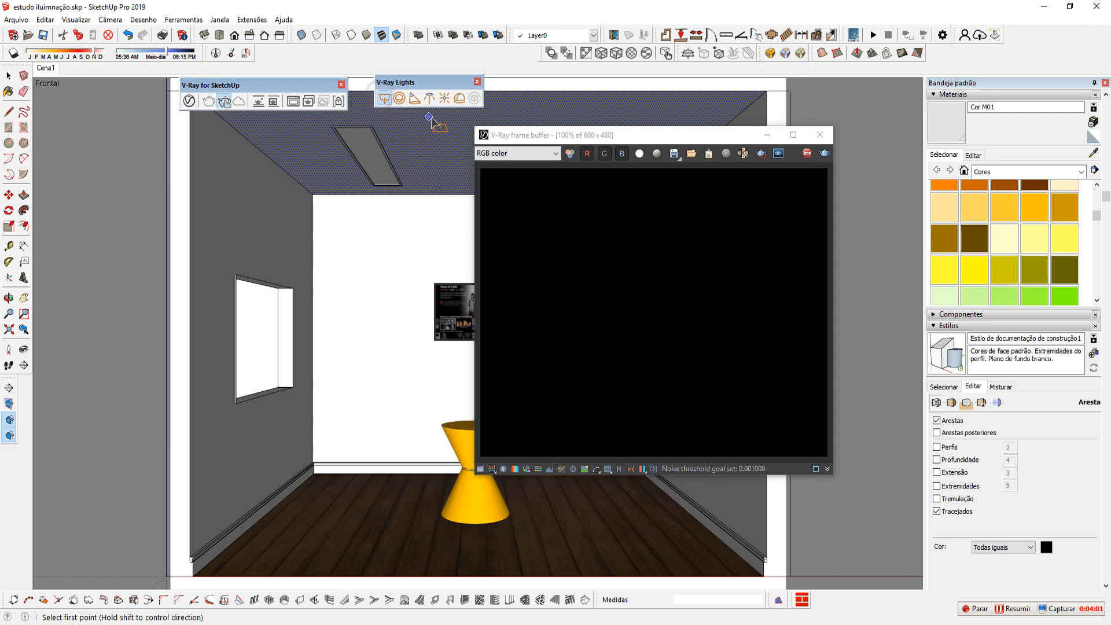
click(333, 127)
scroll(389, 180, up, 3)
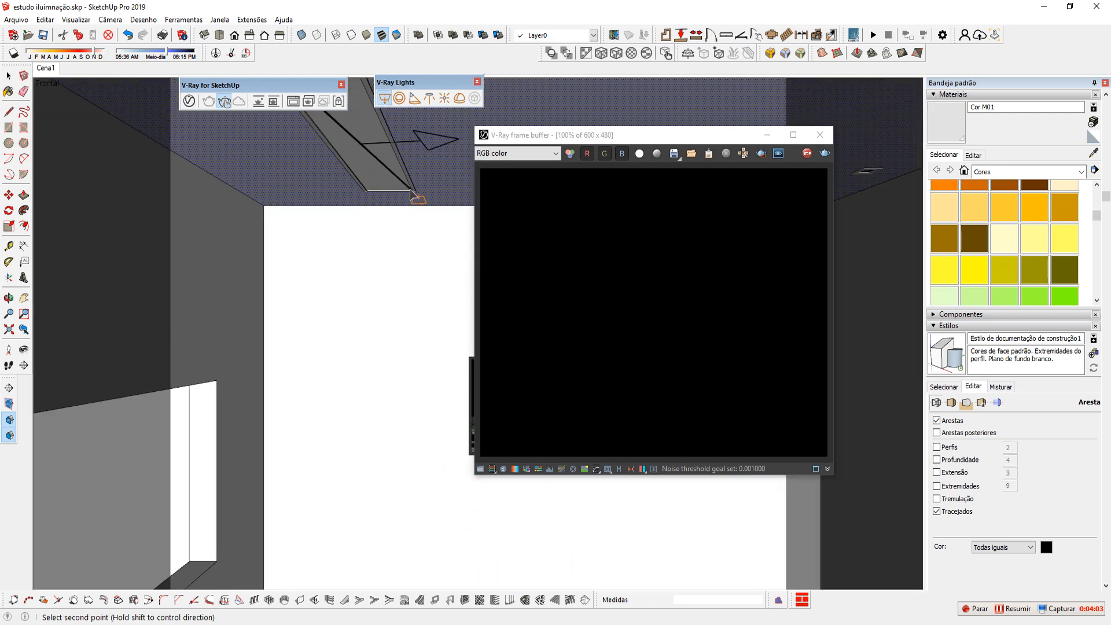
click(411, 193)
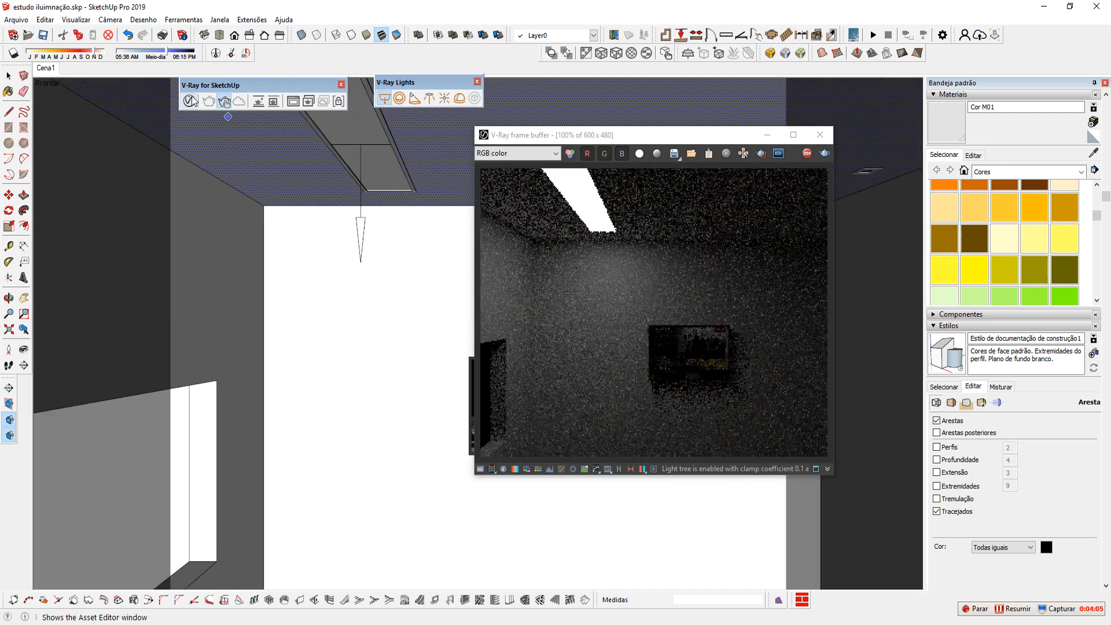
- Minimize the V-Ray frame buffer and restore the Cena1 scene view
click(766, 134)
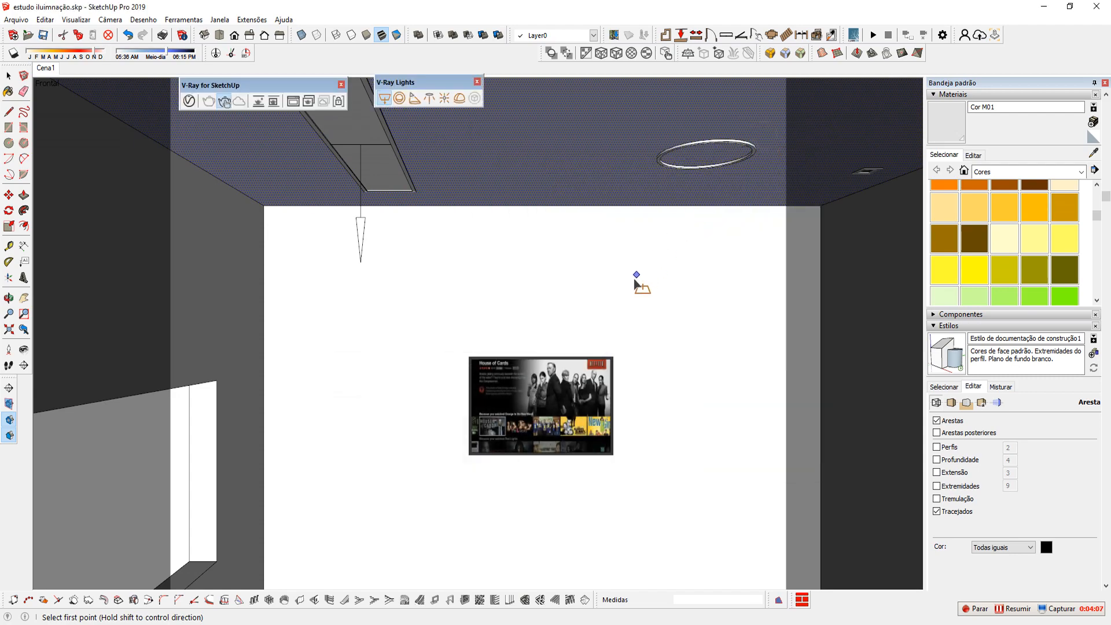
scroll(625, 272, down, 3)
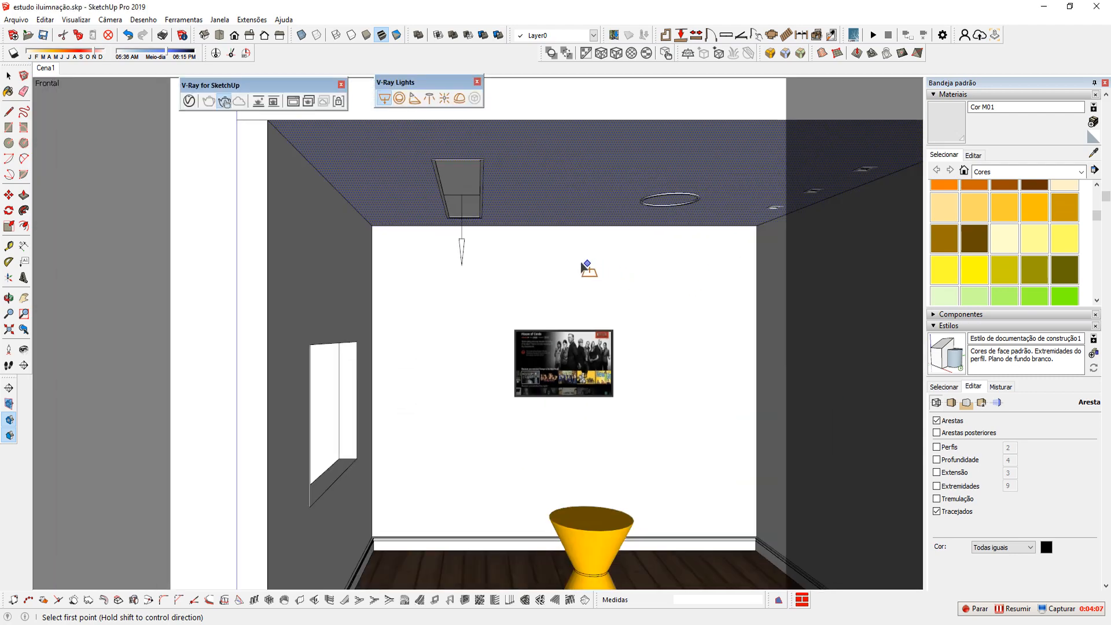
click(46, 68)
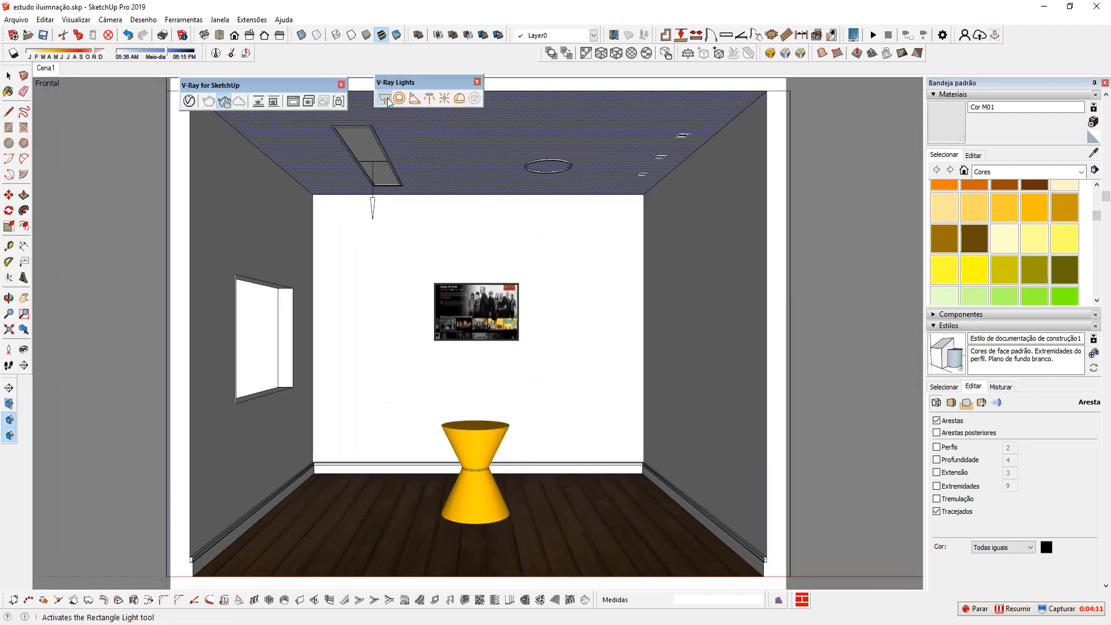
- Show the lights list in the V-Ray Asset Editor, move it clear of the ceiling, and select Rectangle Light#2
click(189, 102)
drag(188, 181, 204, 147)
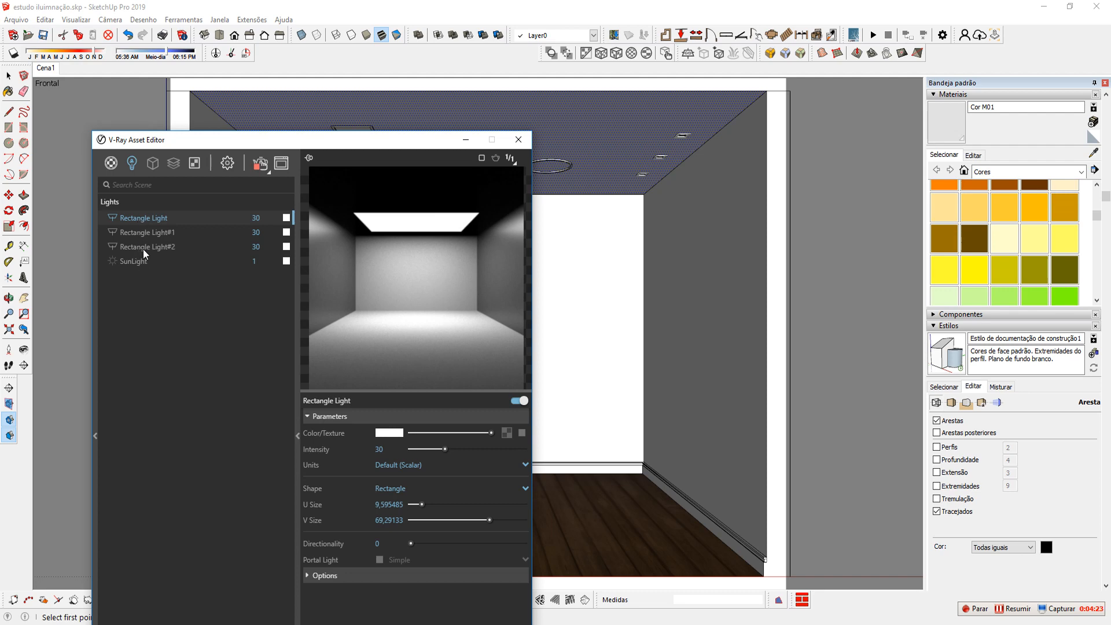
drag(364, 146, 366, 245)
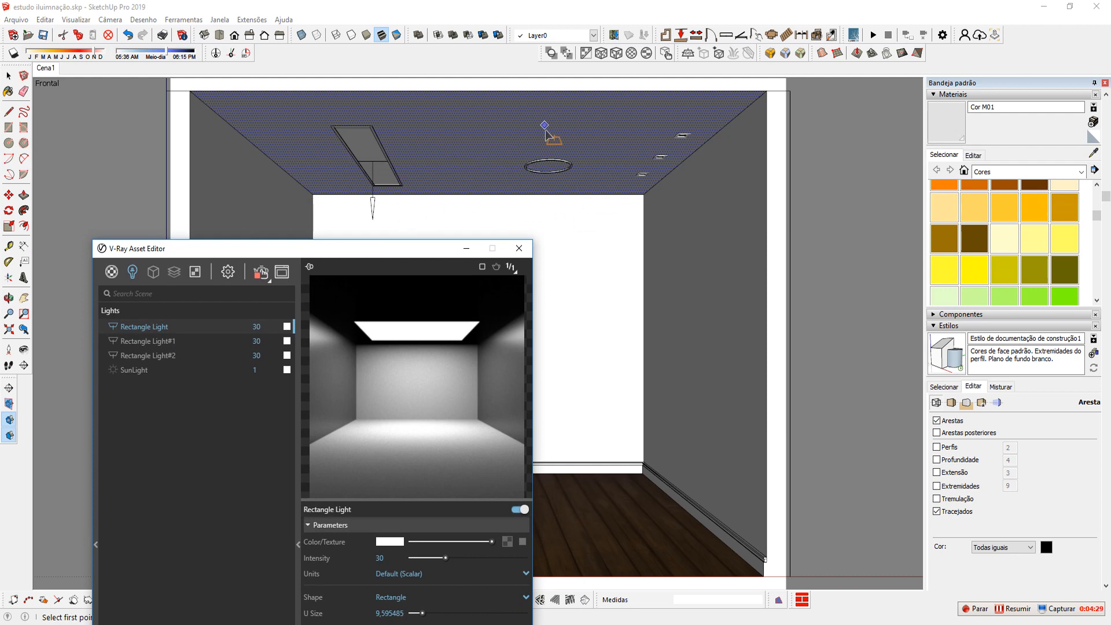
click(164, 355)
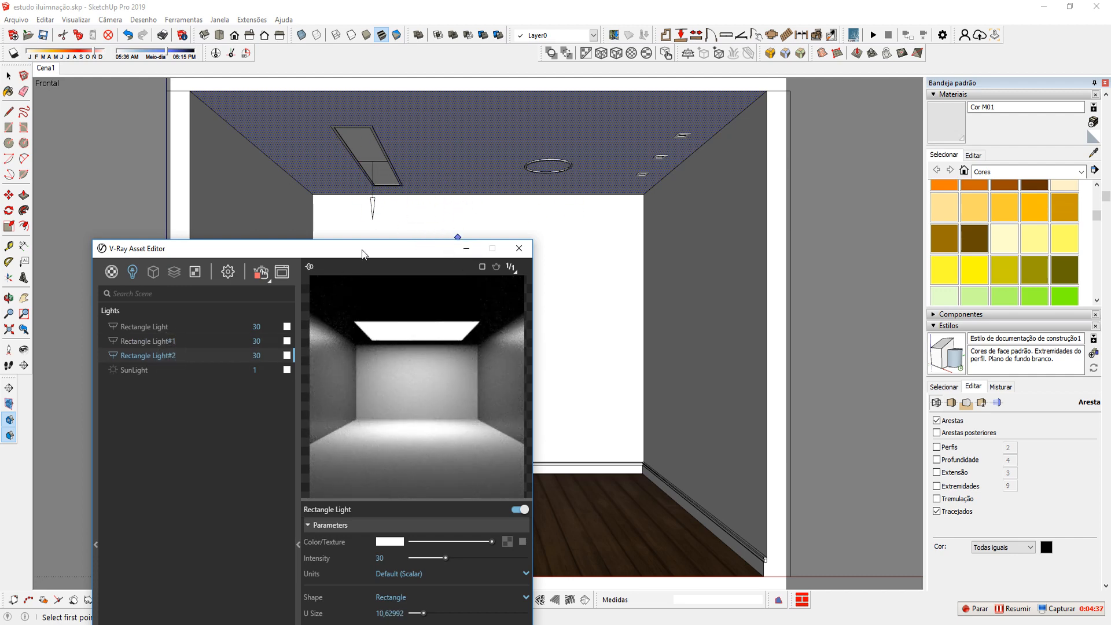
drag(317, 251, 332, 244)
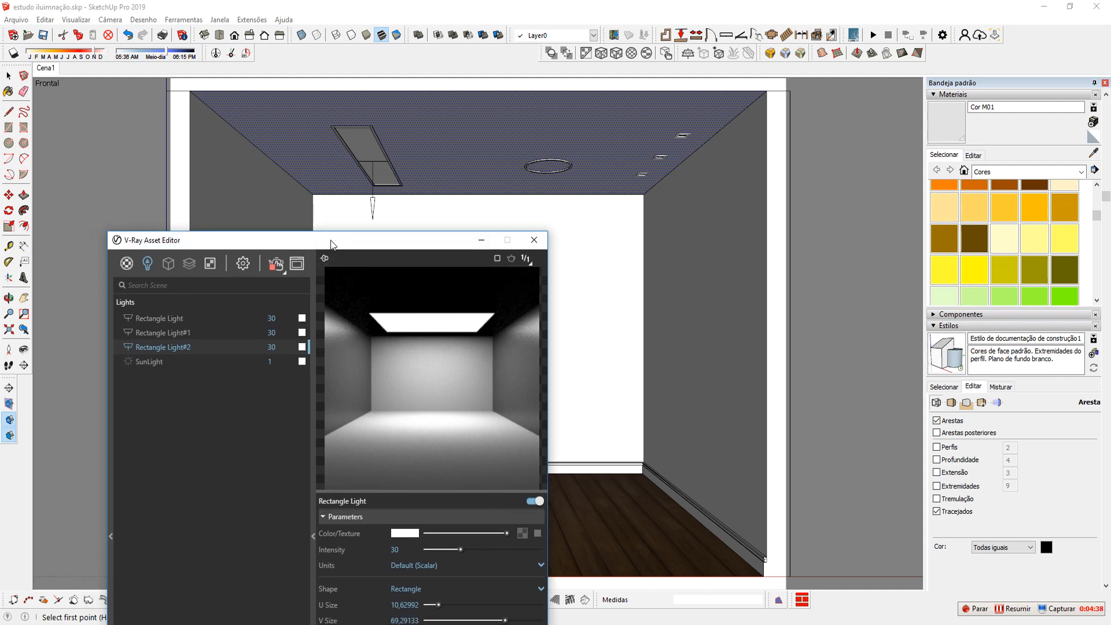
- Delete the rectangle light from the ceiling recess and remove the remaining rectangle lights from the Asset Editor's list
click(374, 203)
key(space)
click(373, 201)
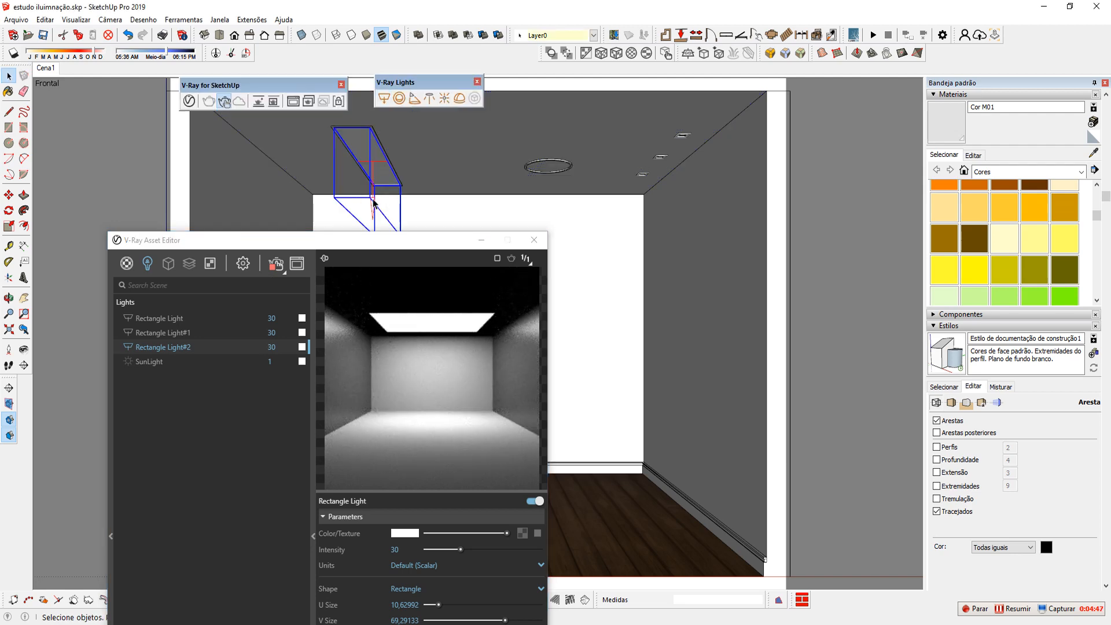
click(373, 203)
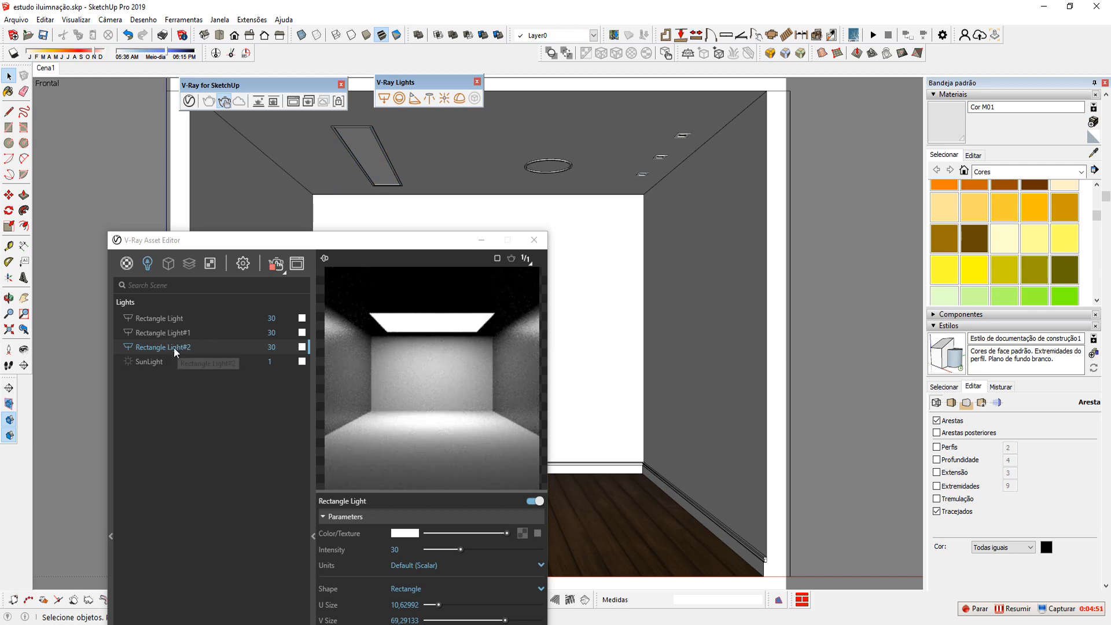
click(170, 324)
key(Delete)
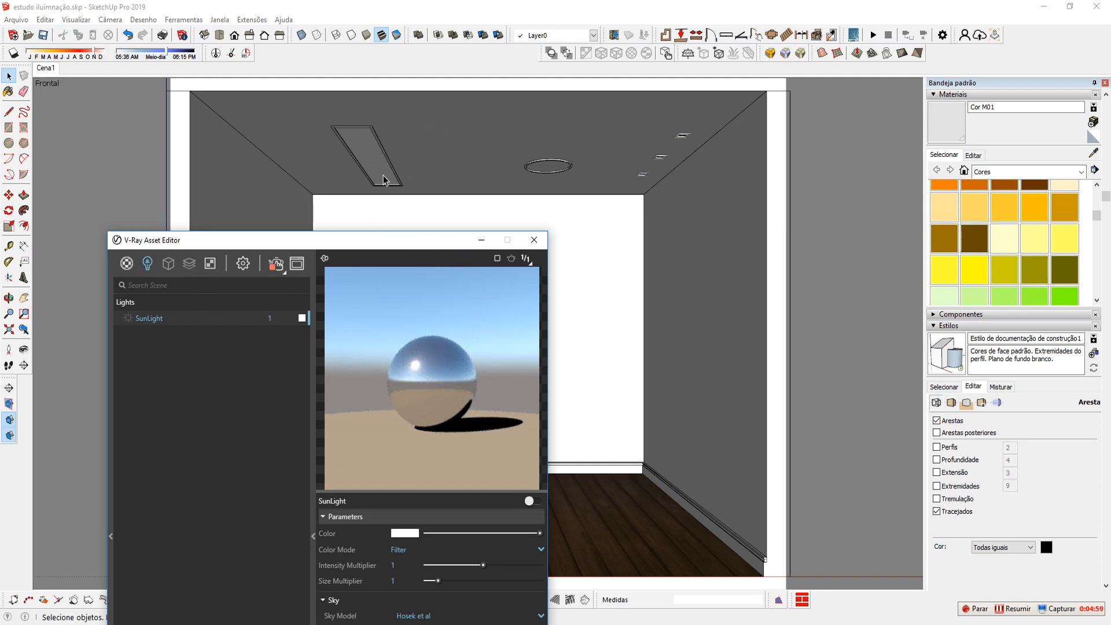
- Draw a new V-Ray rectangle light from corner to corner of the rectangular ceiling recess
click(240, 139)
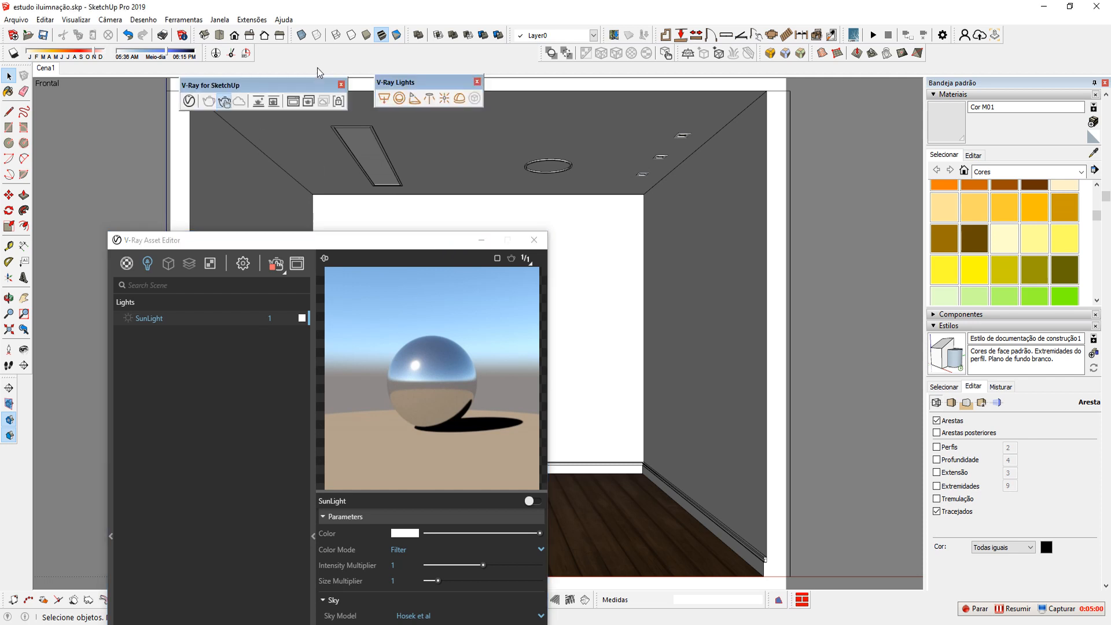
click(384, 99)
click(338, 133)
scroll(398, 186, up, 2)
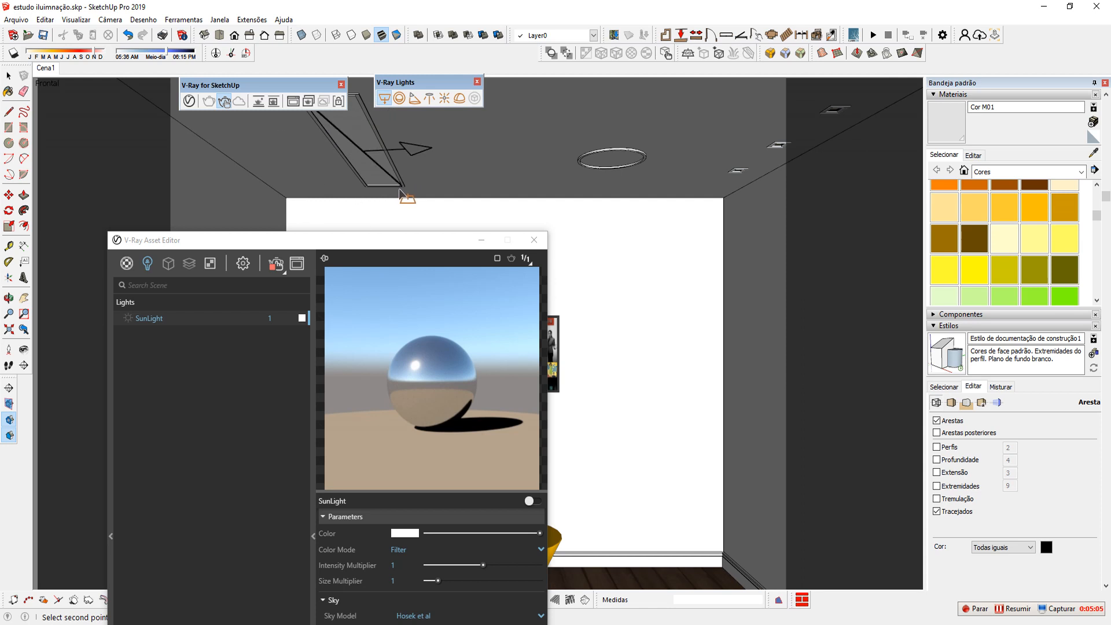
scroll(403, 186, up, 2)
click(408, 189)
scroll(410, 191, down, 4)
key(space)
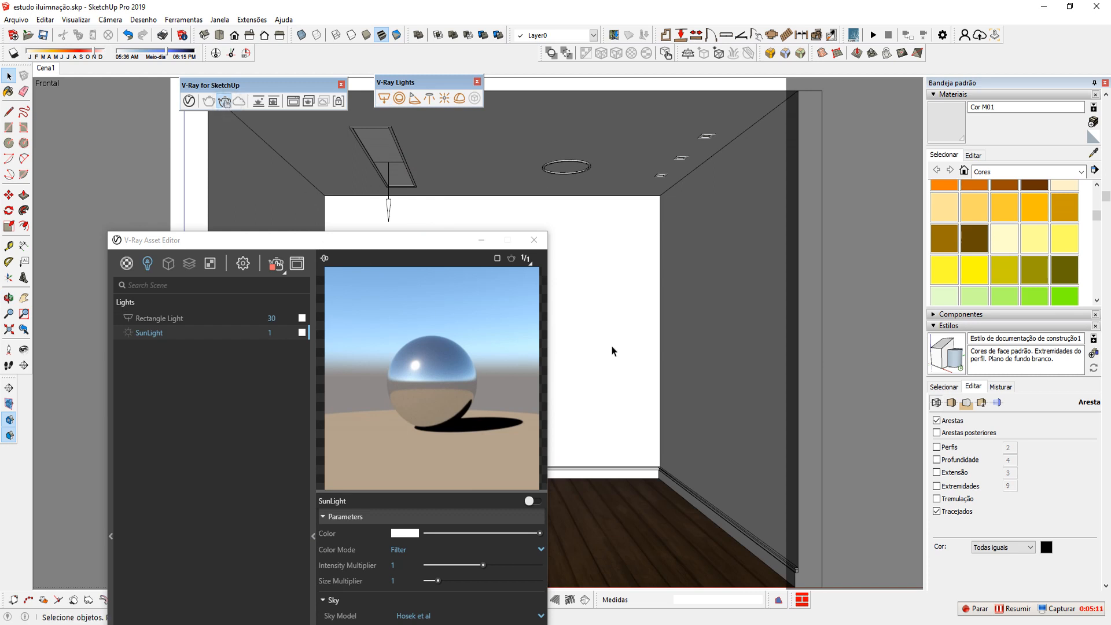
- Open the V-Ray frame buffer, decline specifying an output path, and arrange the Asset Editor and frame buffer side by side
click(294, 102)
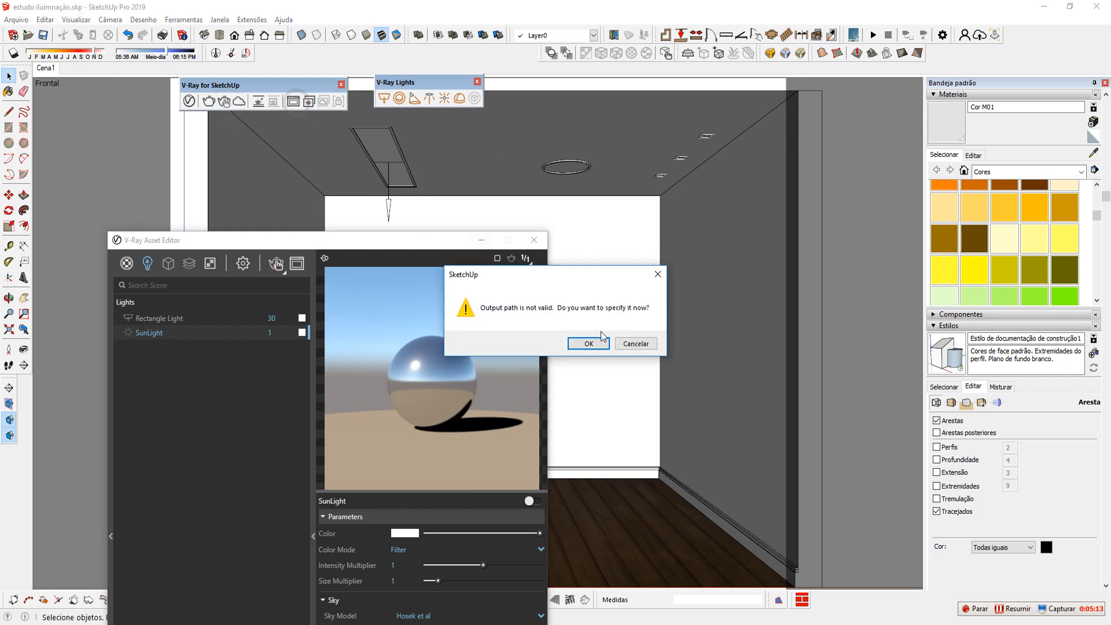
click(635, 343)
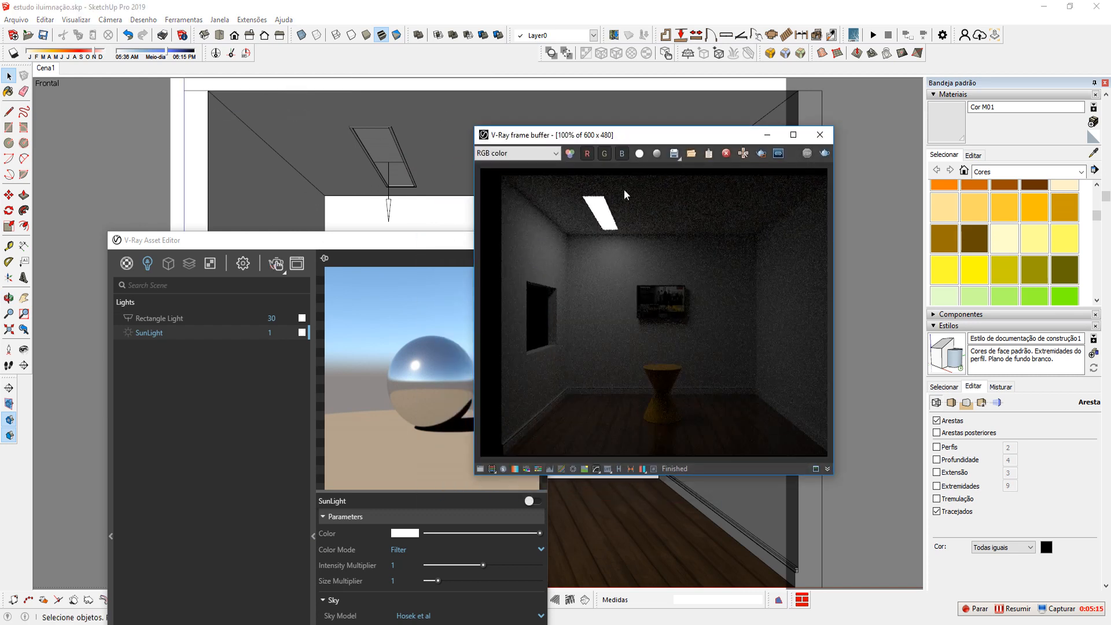
drag(369, 238, 284, 119)
drag(629, 141, 627, 125)
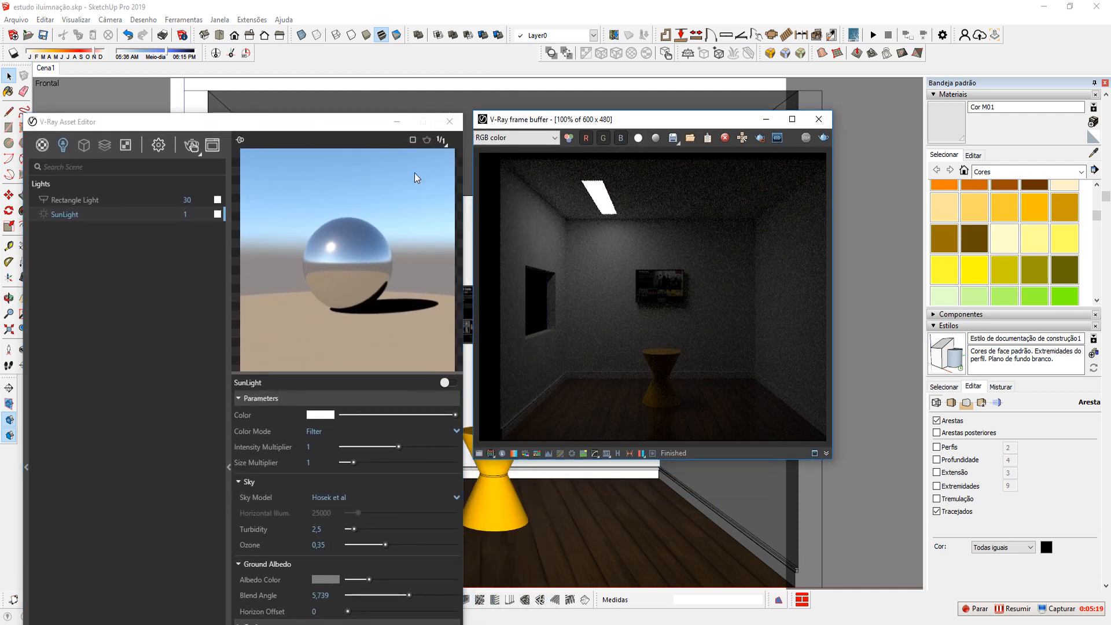
click(284, 122)
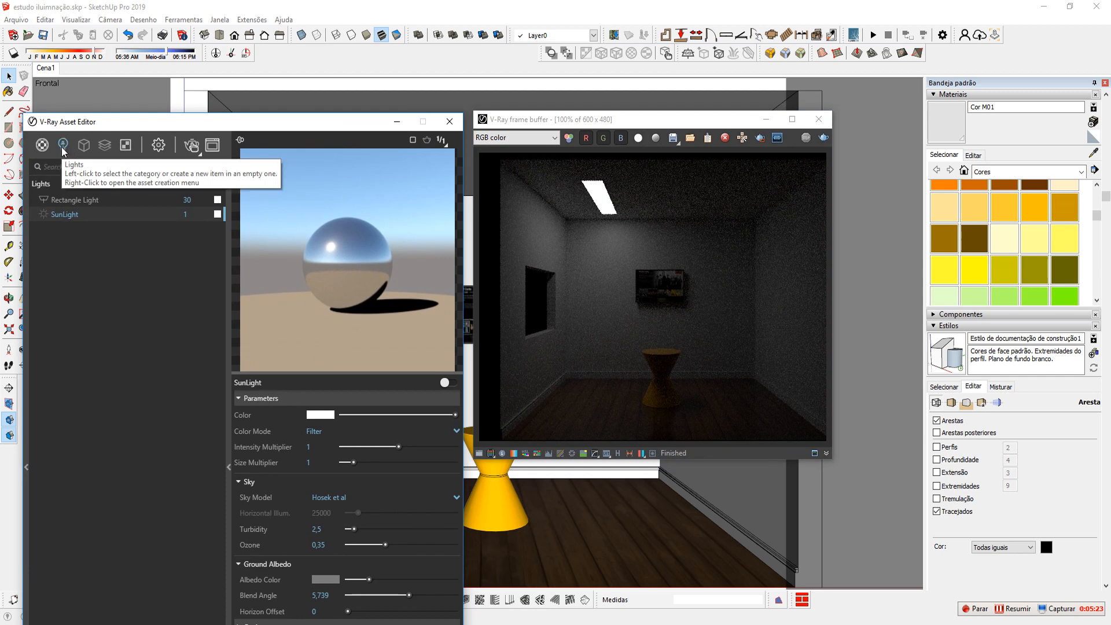
- Show the Rectangle Light's parameters in the Asset Editor and move the frame buffer farther away from it
click(85, 198)
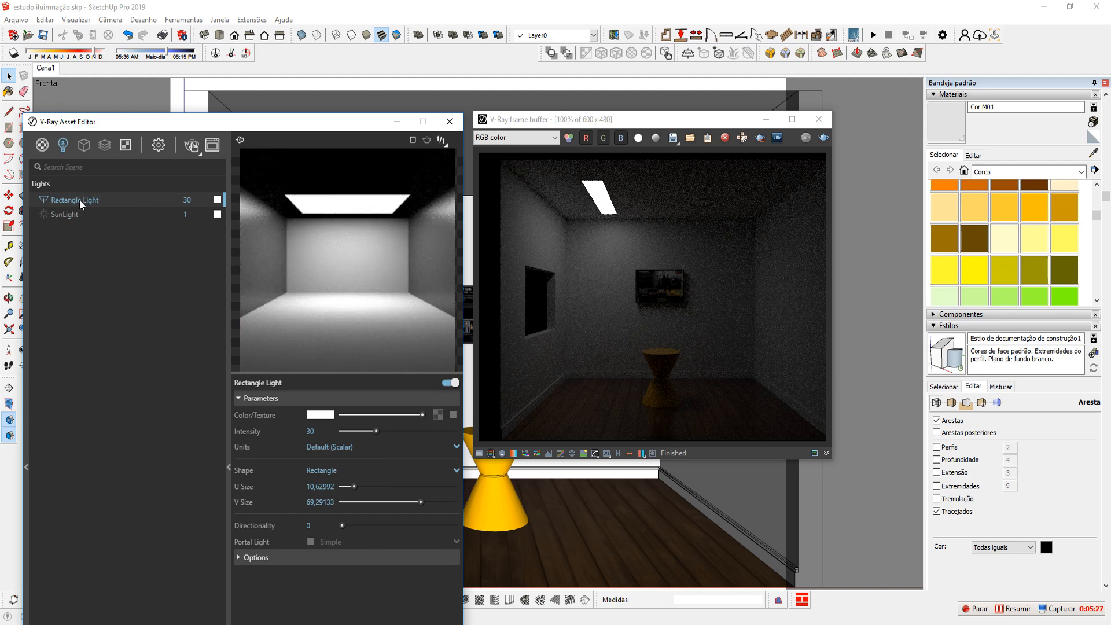
drag(628, 121, 691, 123)
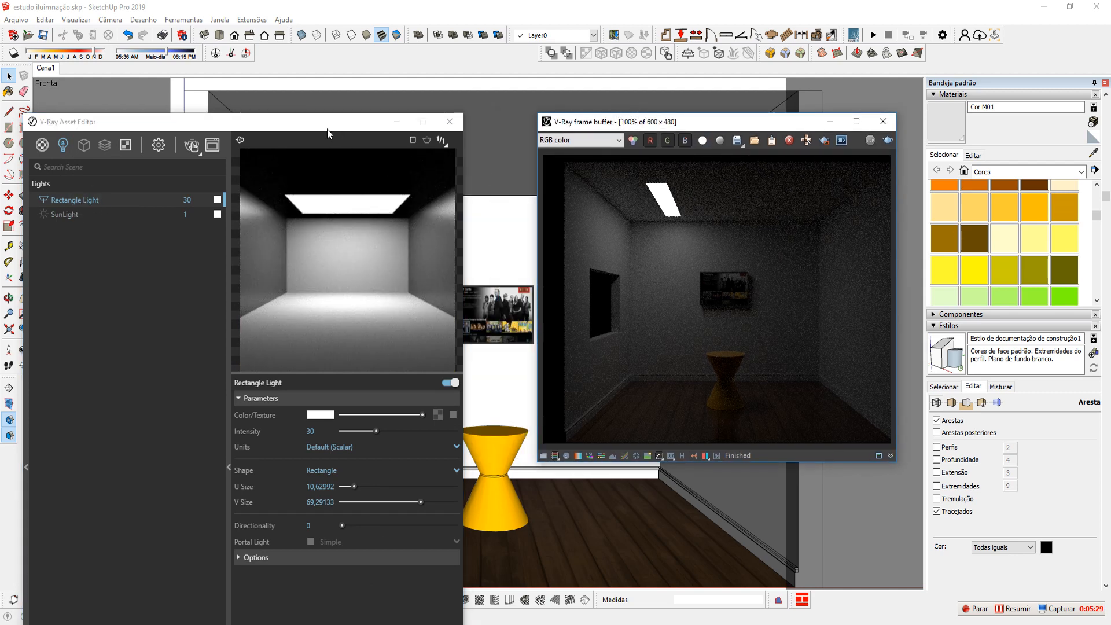
drag(327, 130, 333, 128)
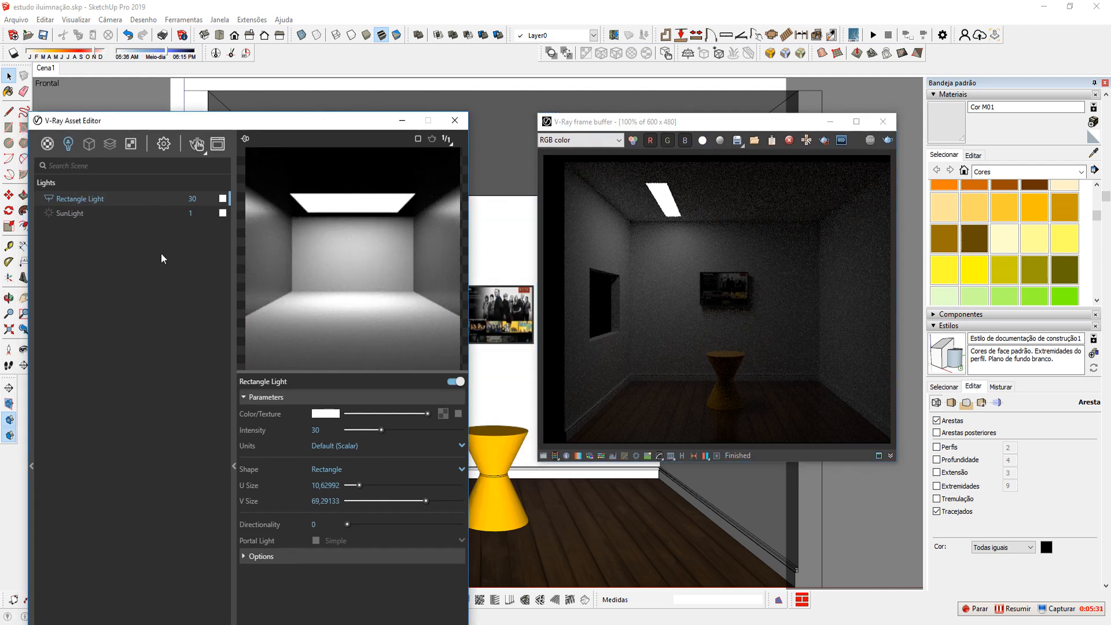
- Rename the Rectangle Light as PLAFON RETANGULAR
right_click(108, 201)
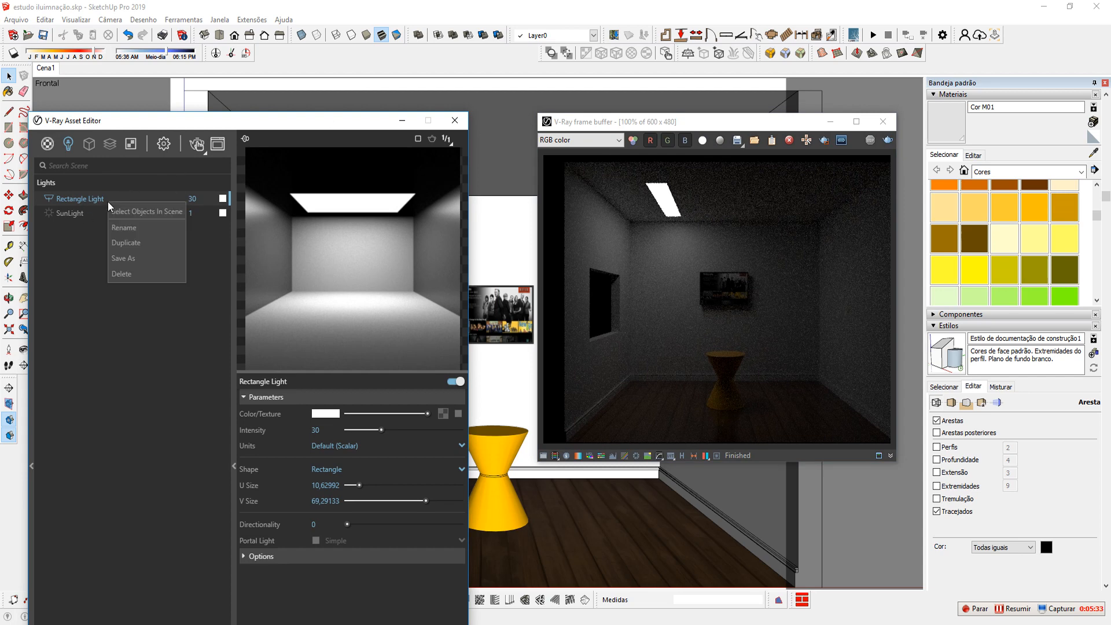
click(131, 230)
key(ctrl+a)
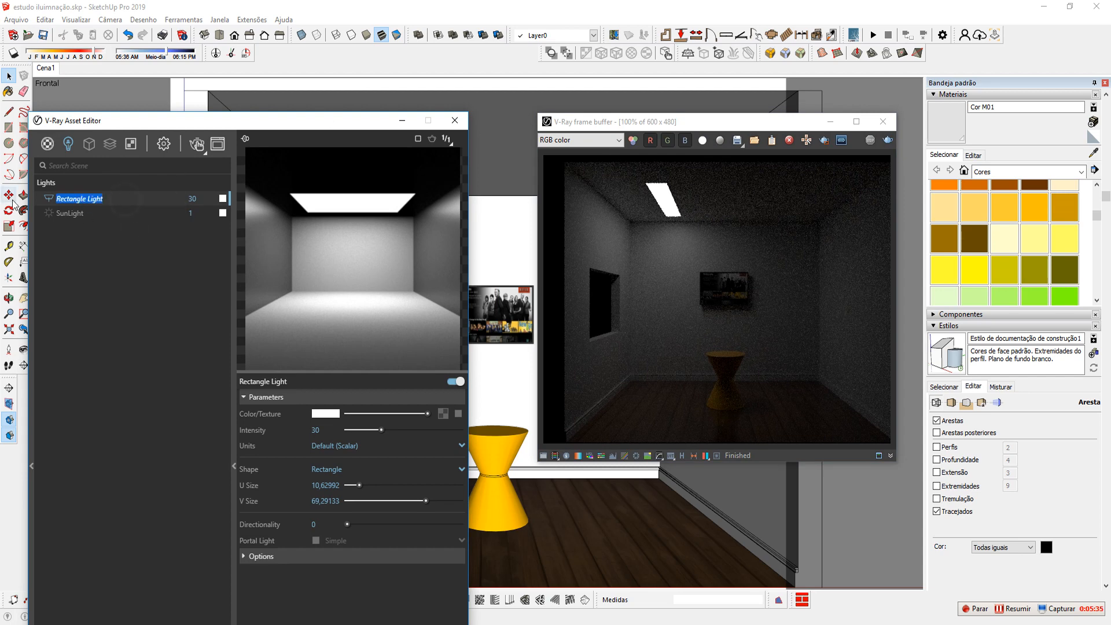
text(RE)
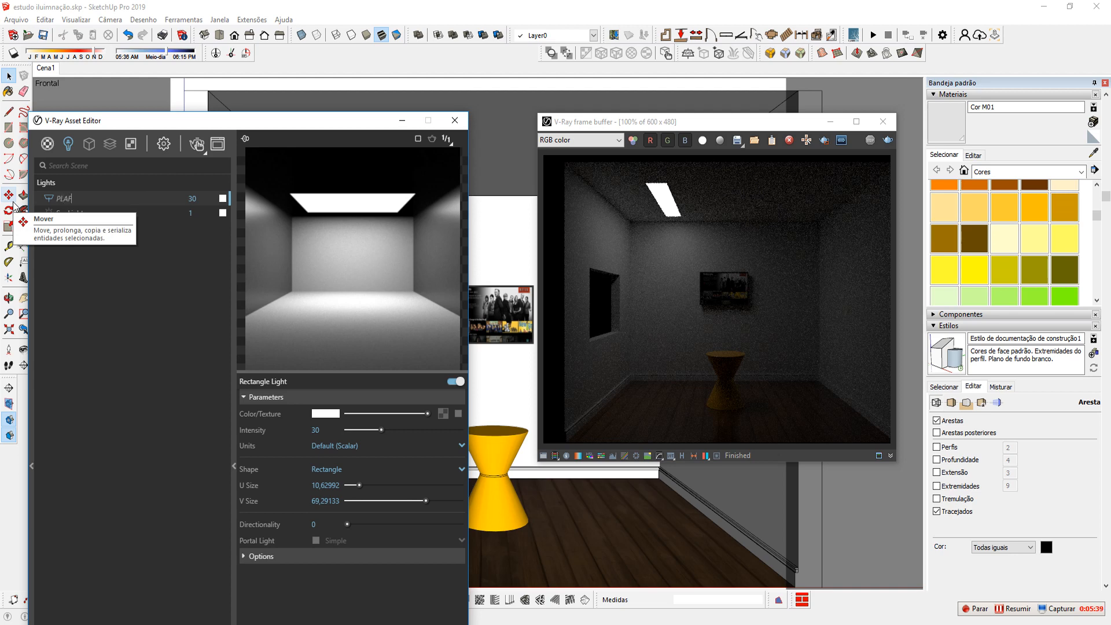
text(N RENTUGULAR)
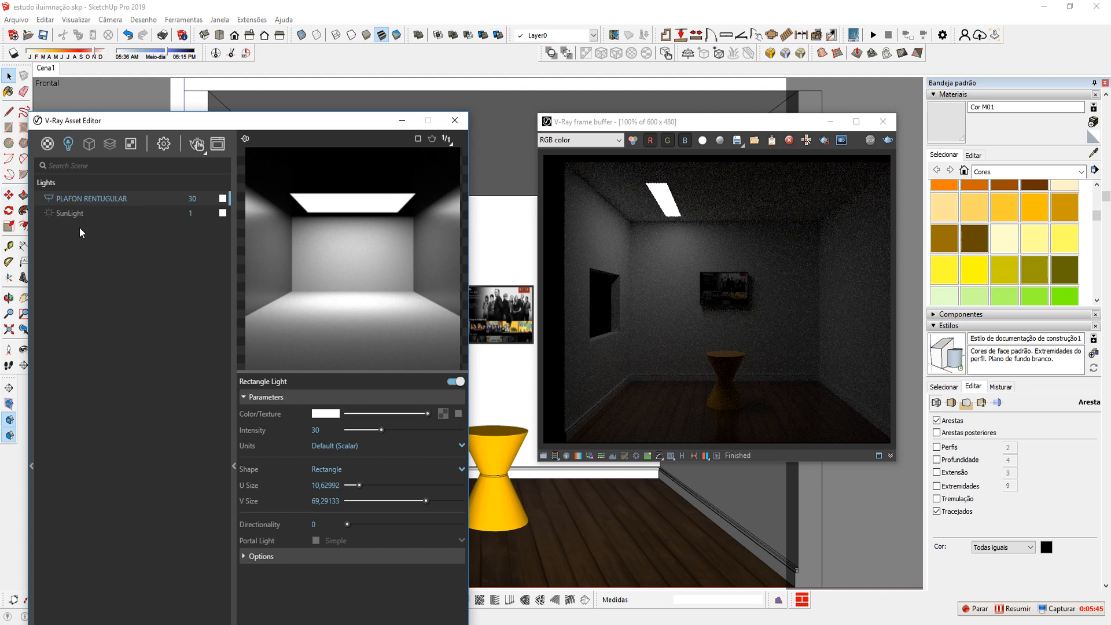
right_click(106, 201)
click(126, 242)
key(BackSpace)
- Set the PLAFON RETANGULAR light's color to a muted red (RGB 169, 83, 83) and start the interactive render
mouse_move(331, 419)
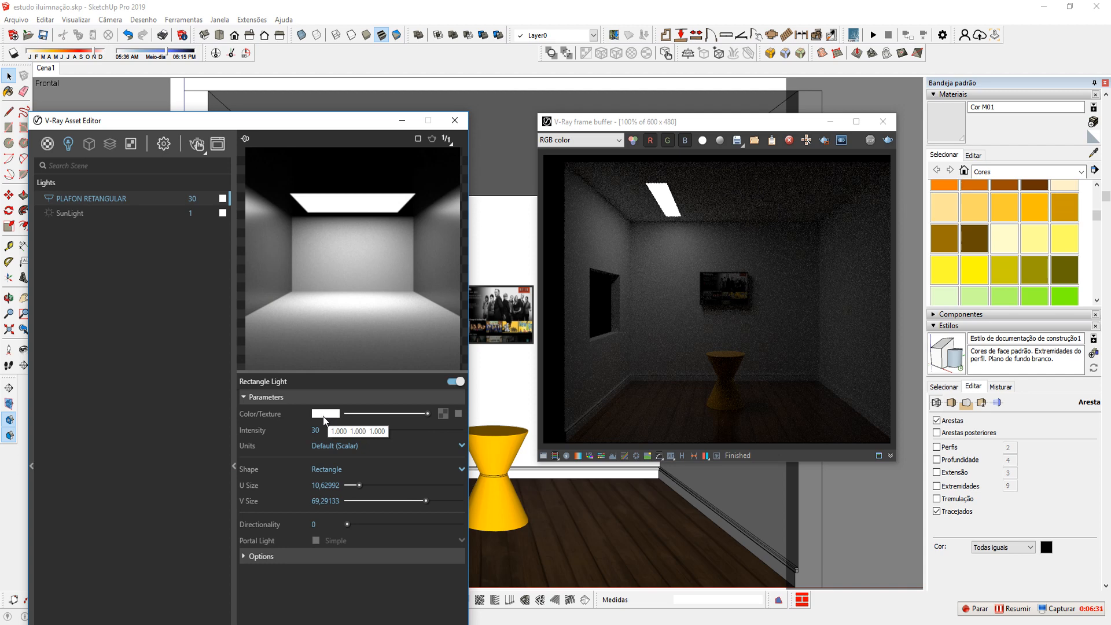
click(322, 415)
click(324, 413)
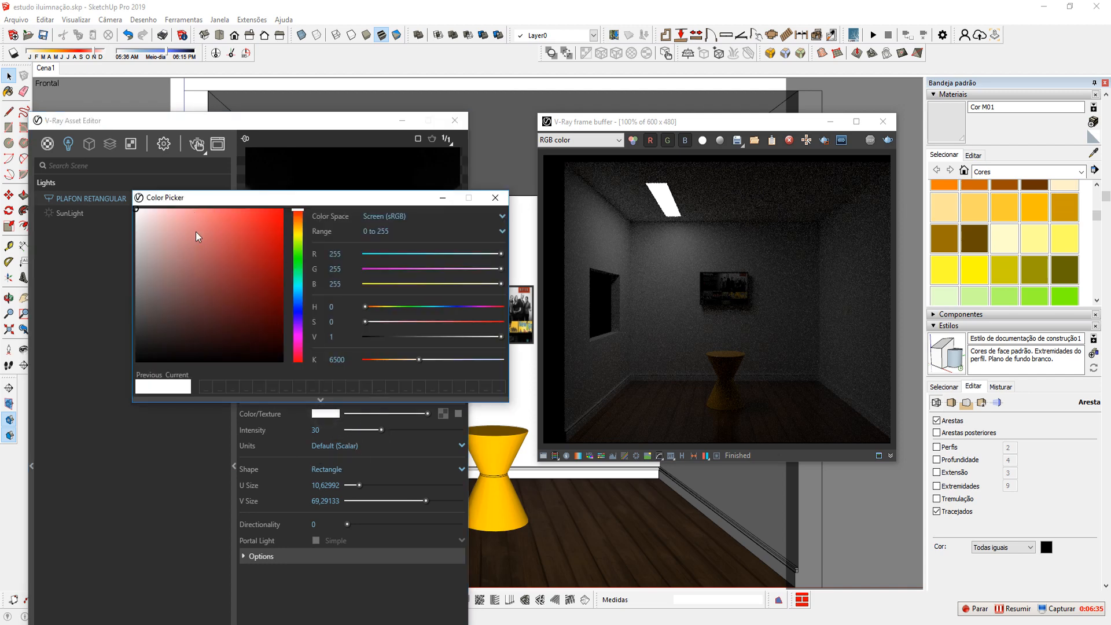
drag(265, 197, 213, 194)
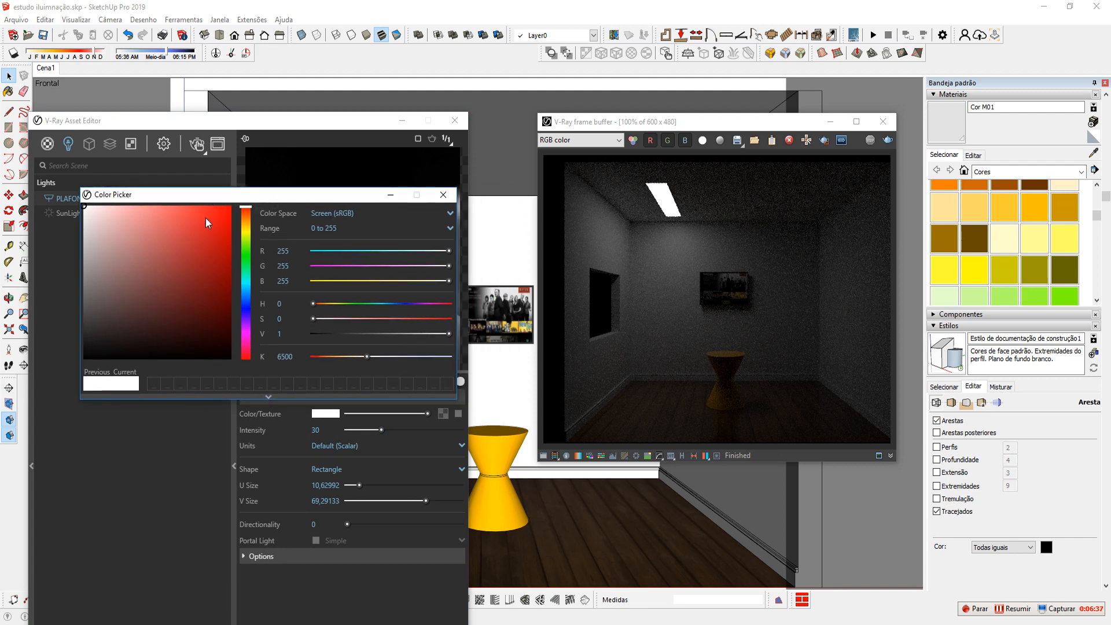
click(157, 226)
click(159, 257)
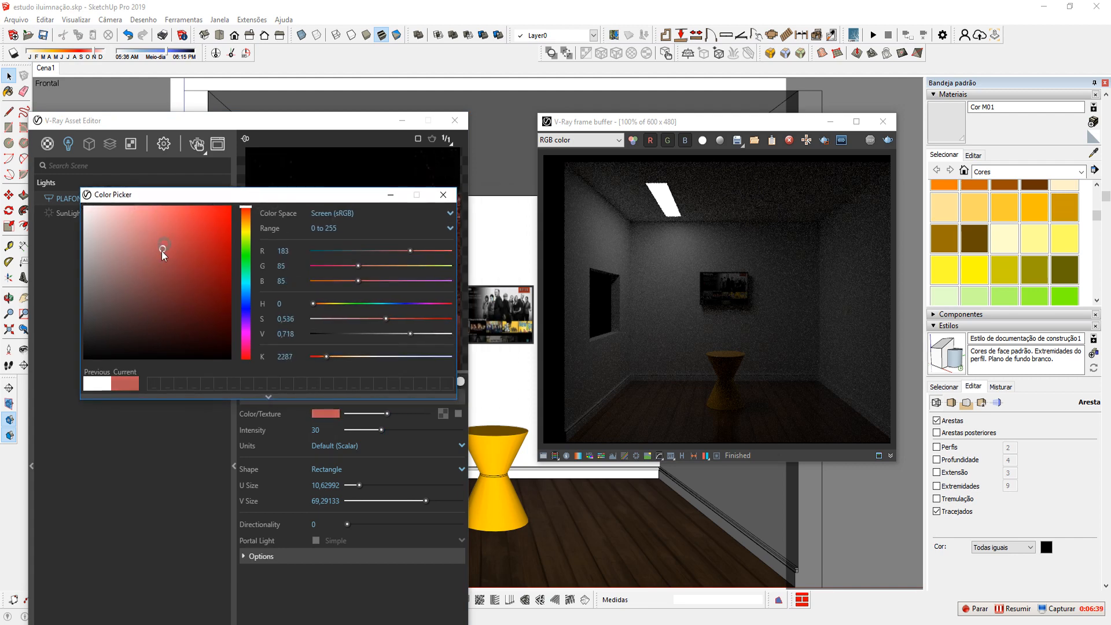
click(887, 141)
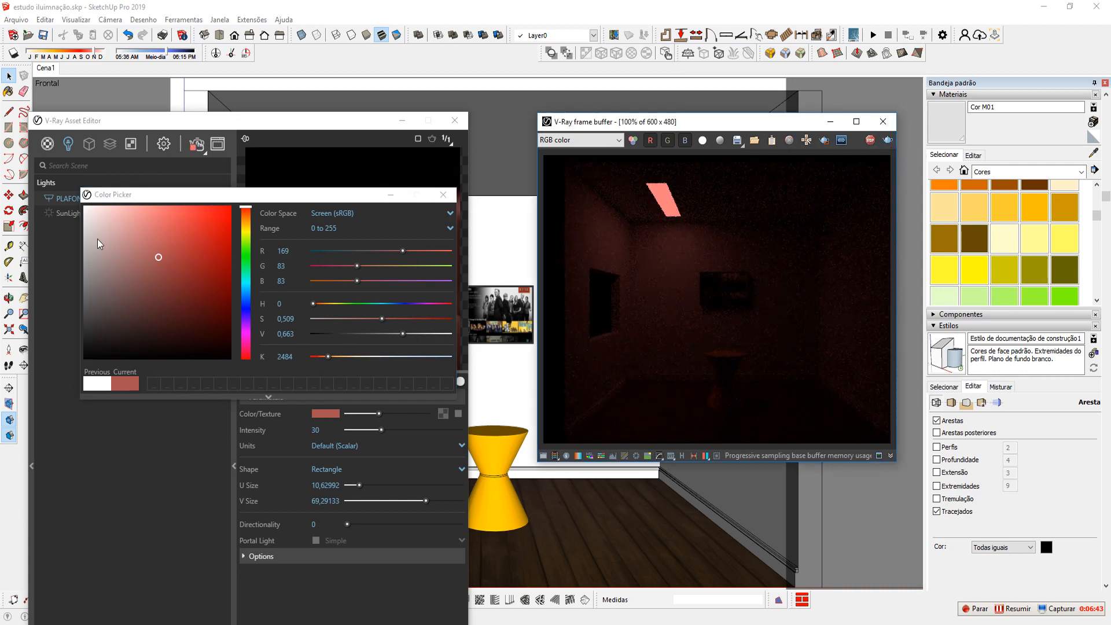
- Try pale pink (RGB 209, 154, 154) and bright red (232, 13, 13) as light colors, ending on green (13, 232, 84)
click(122, 234)
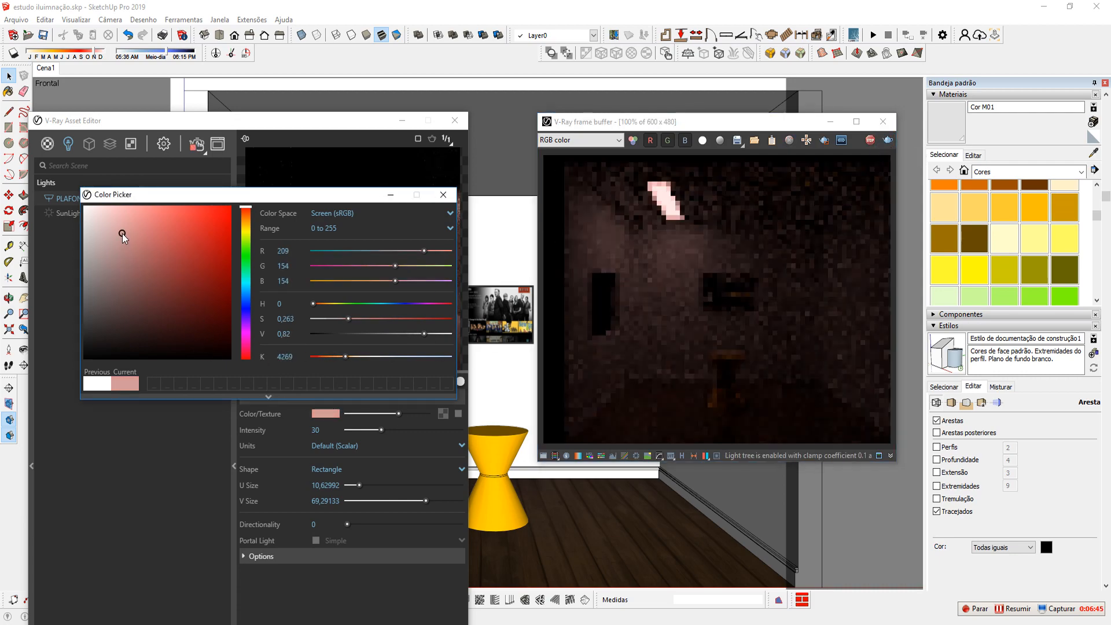
click(222, 219)
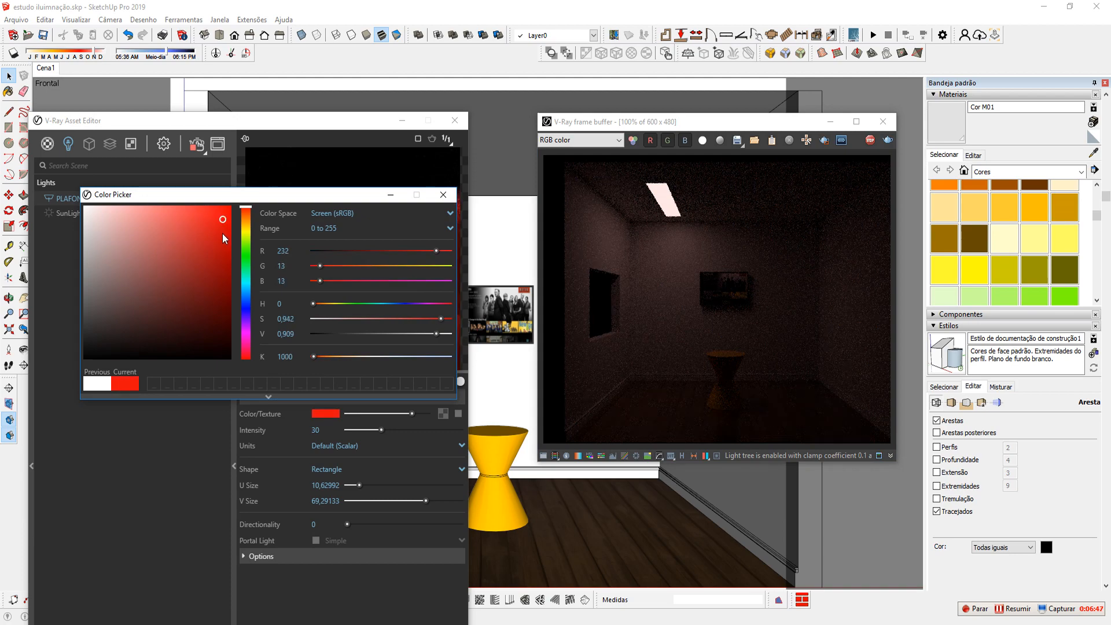
click(245, 260)
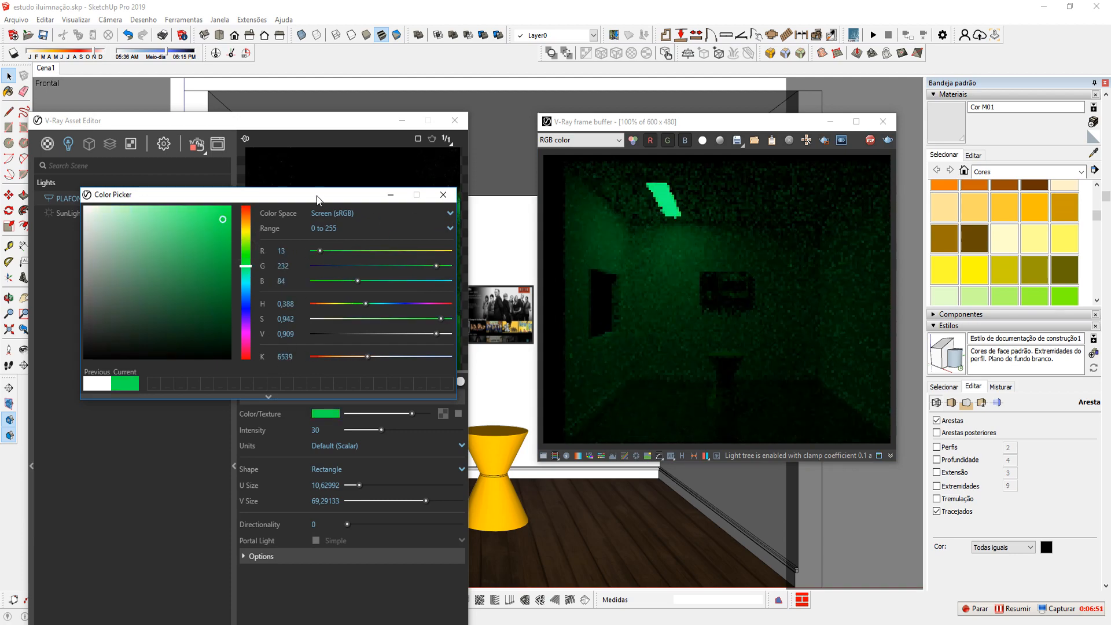
- Set the PLAFON RETANGULAR light's color to near-white (RGB 252, 252, 252) and close the color picker
drag(317, 195, 308, 165)
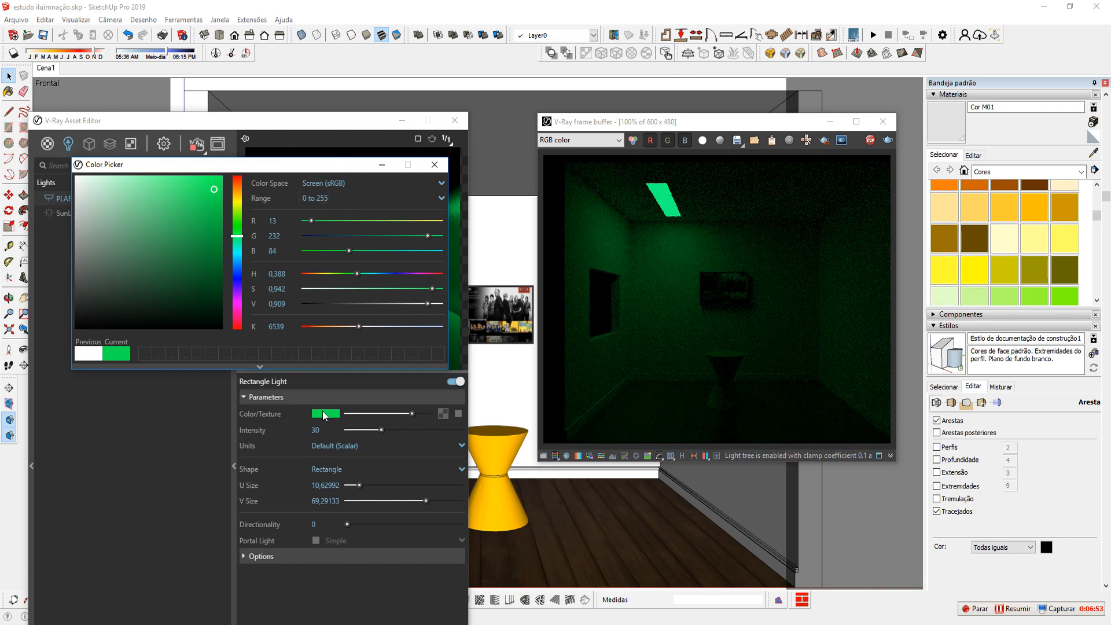
drag(158, 211, 65, 177)
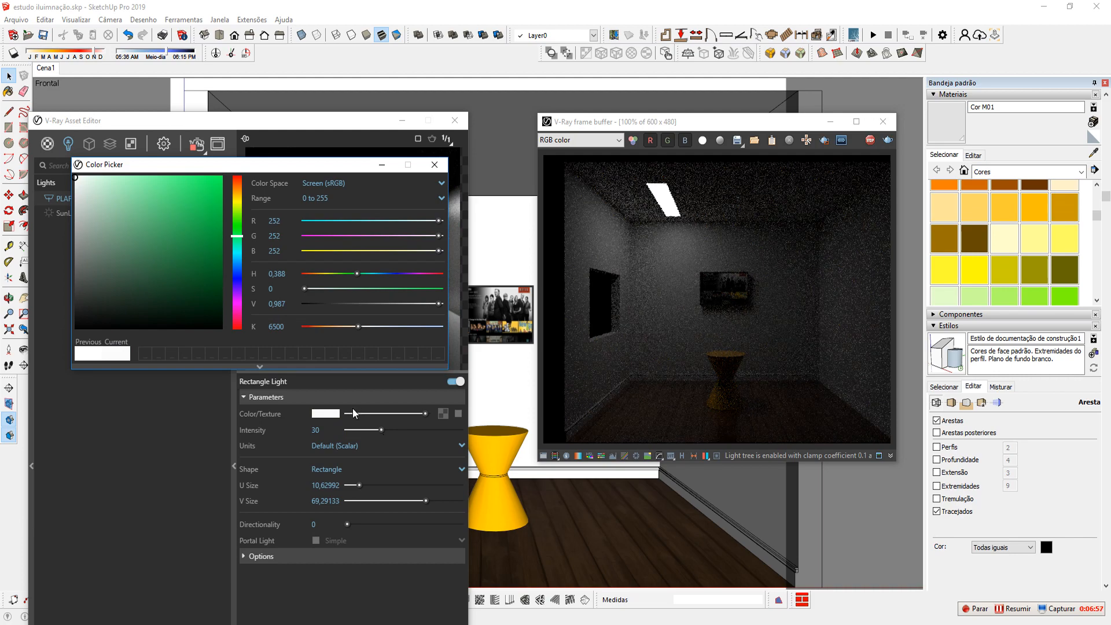
click(346, 394)
click(346, 396)
click(307, 397)
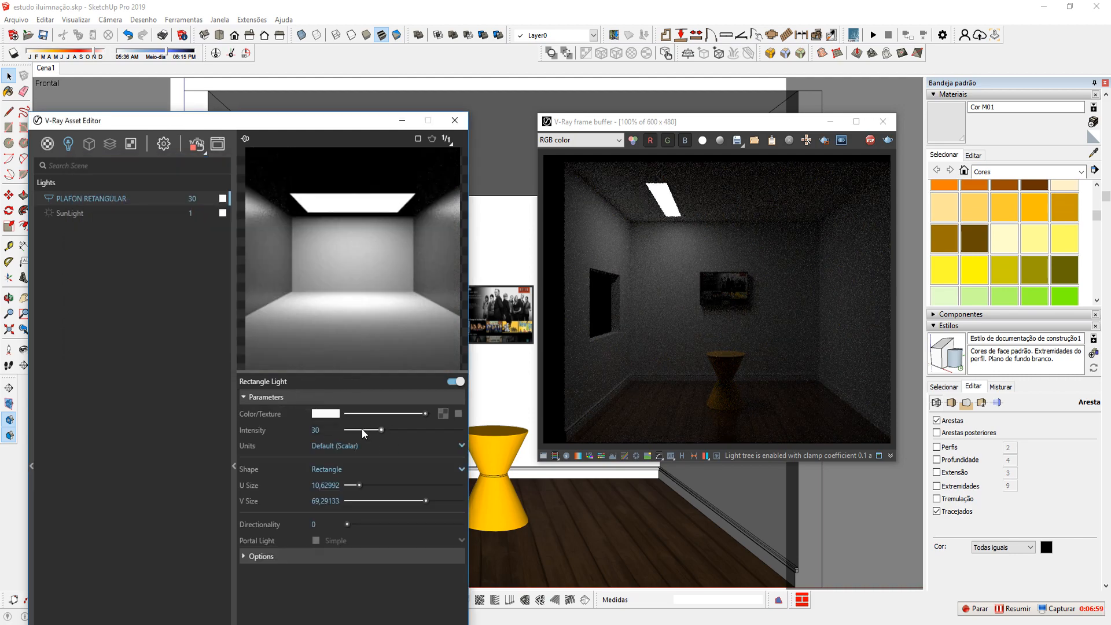
- Try intensities of 2, 50 and 200 on the PLAFON RETANGULAR light in the interactive render
click(315, 430)
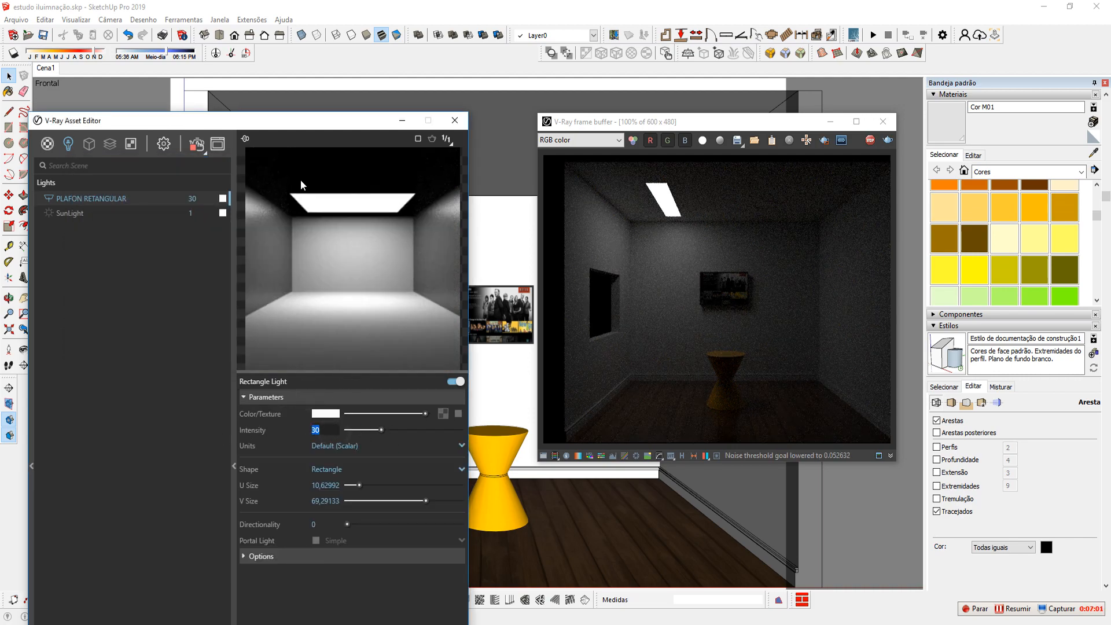
drag(276, 129, 286, 129)
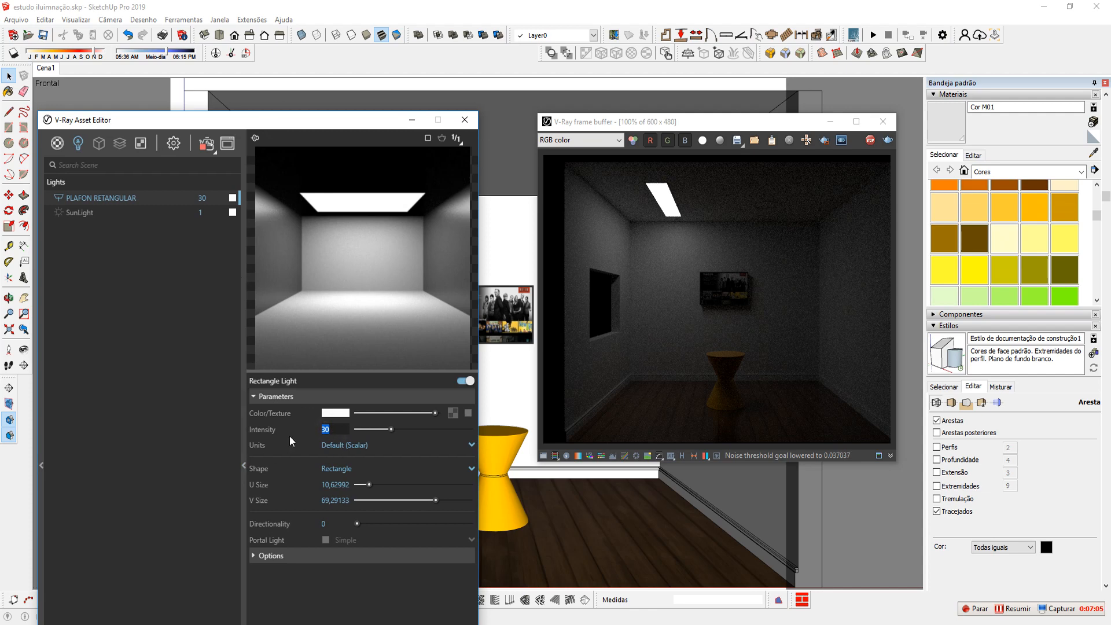
text(2)
key(Return)
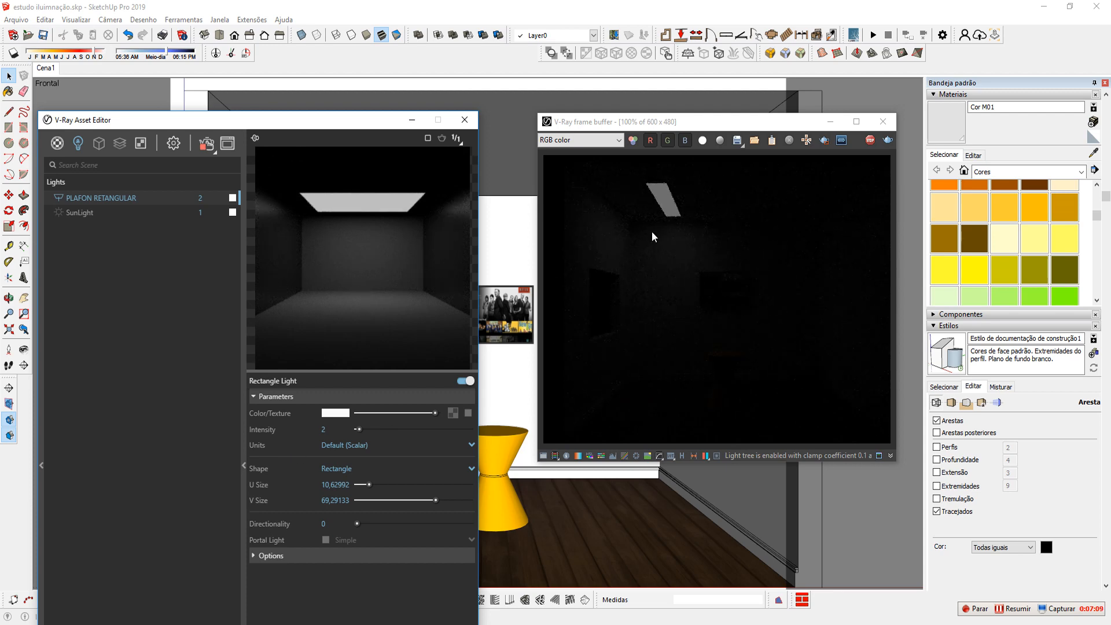
drag(333, 430, 285, 432)
text(50)
key(Tab)
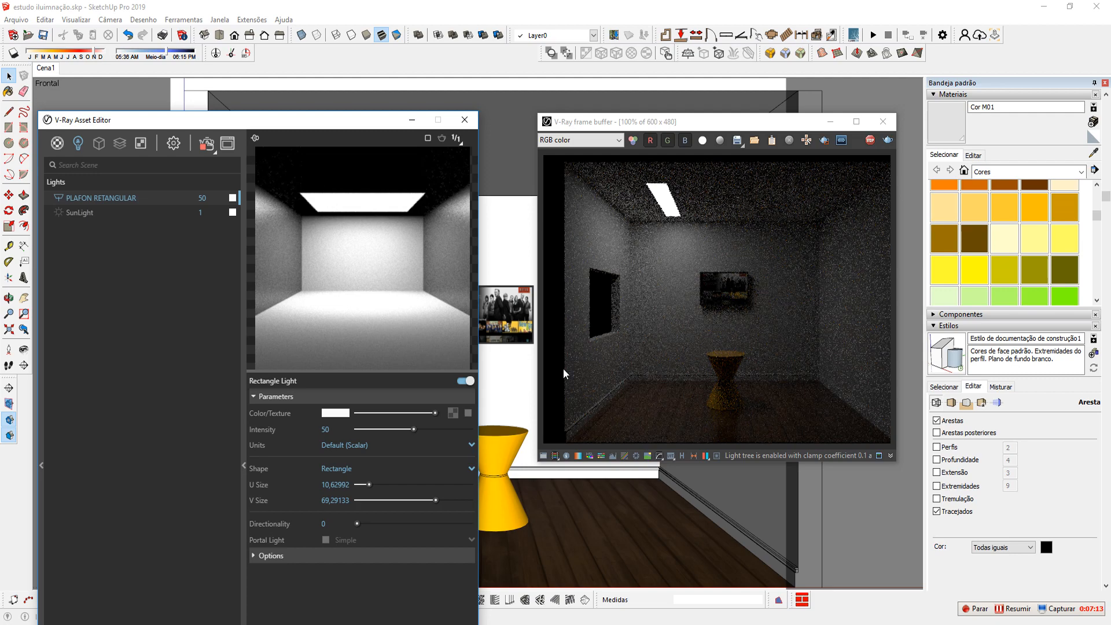
drag(337, 429, 303, 430)
text(200)
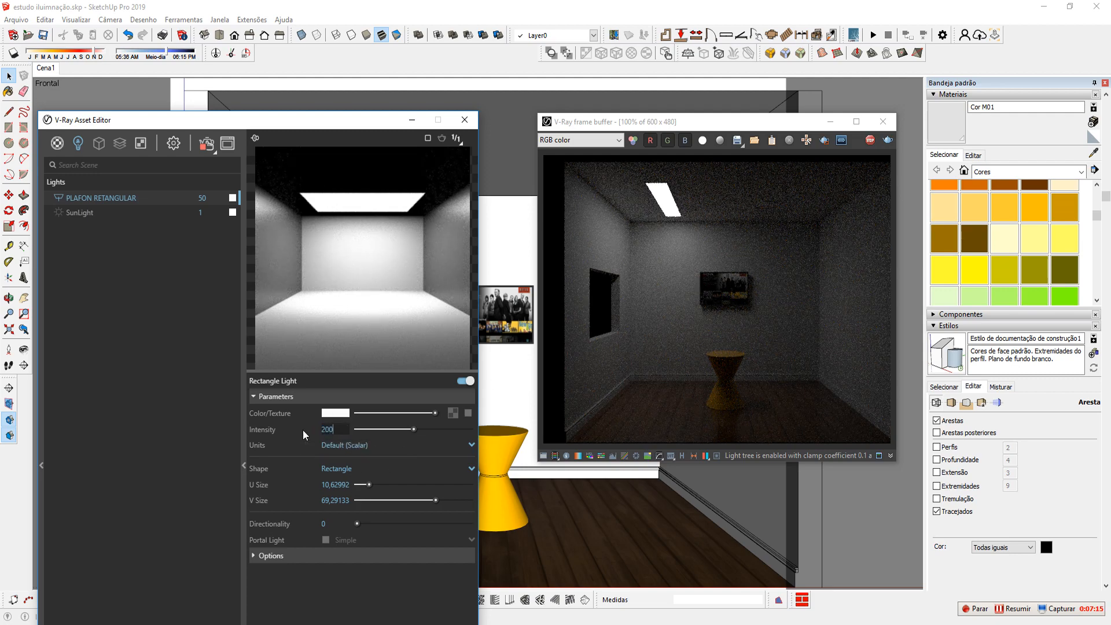
key(Return)
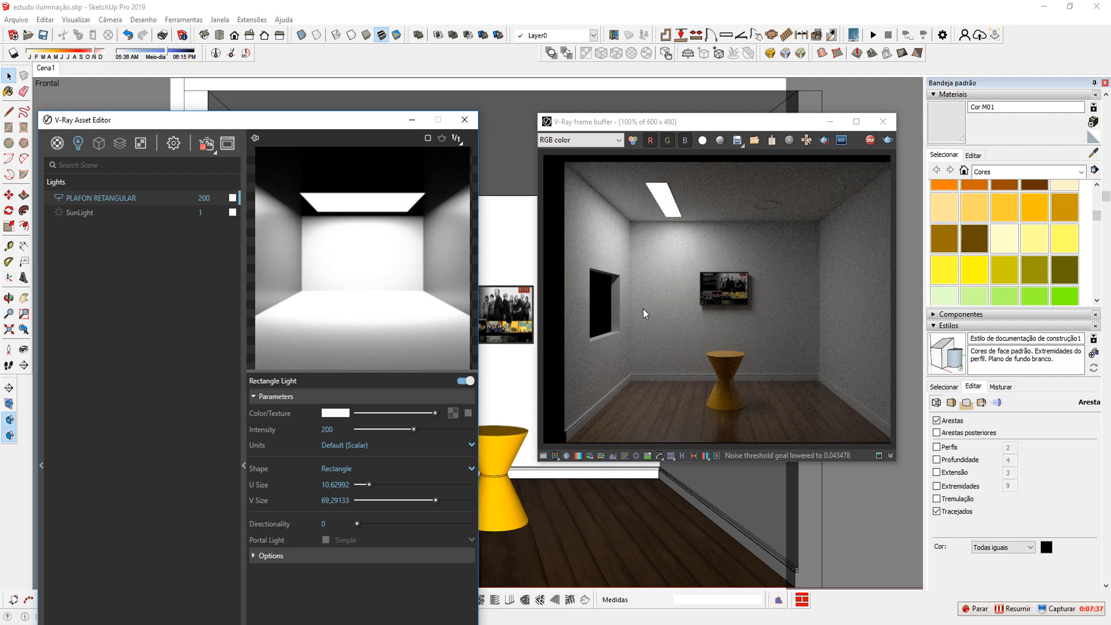
- Try lower intensities of 150 and 100 on the rectangle light
click(314, 430)
text(150)
key(Return)
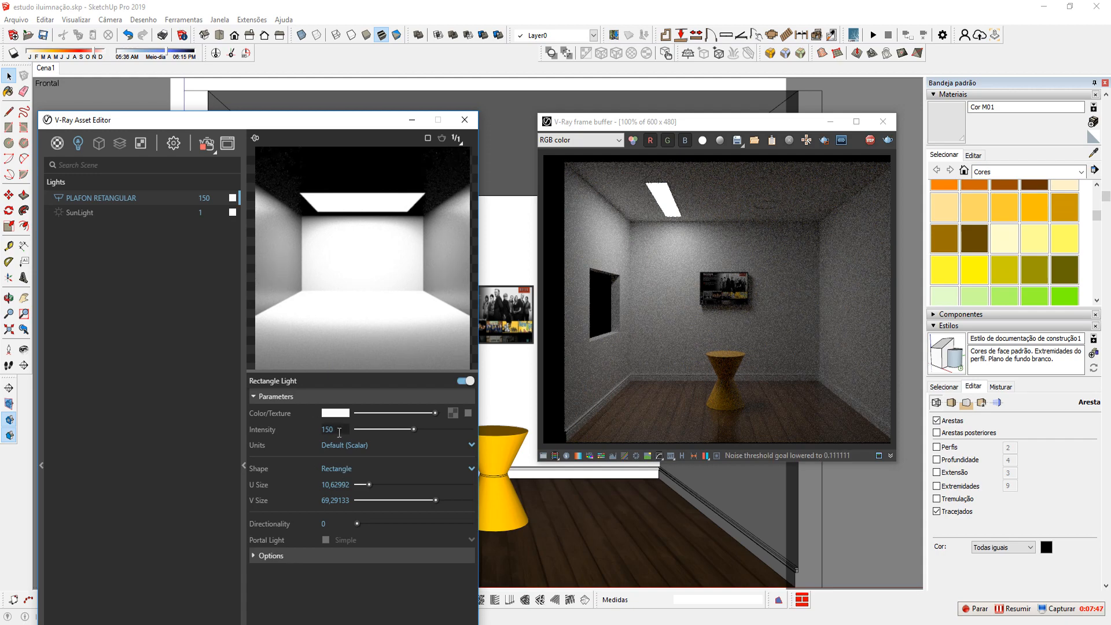
text(100)
key(Return)
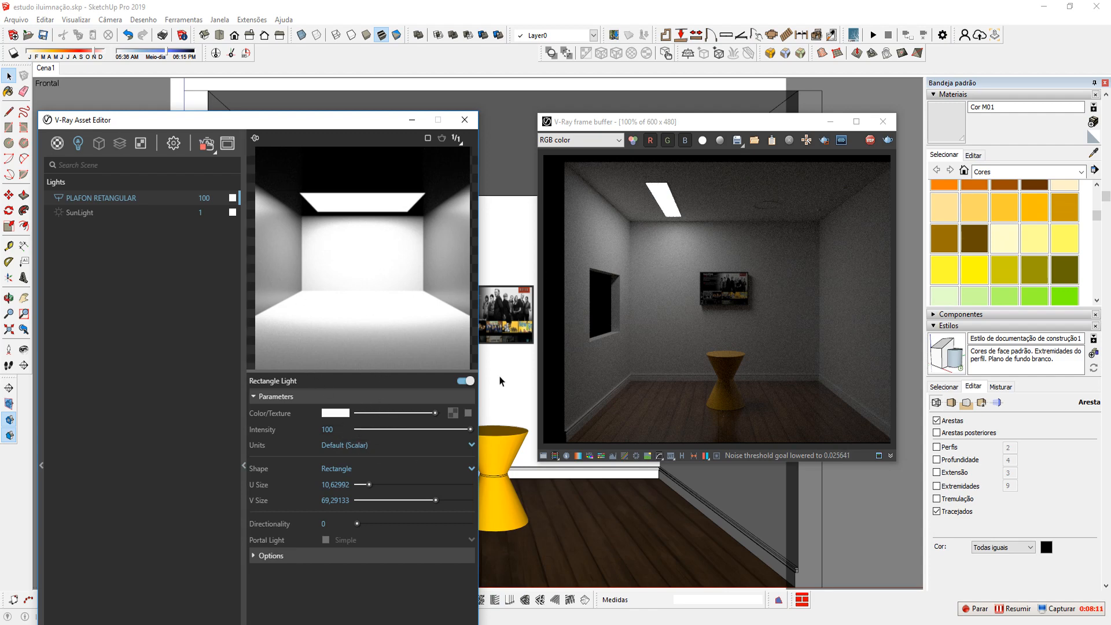
- Try an intensity of 120 on the rectangle light, ending on 60
drag(341, 429, 304, 430)
text(1500)
key(Return)
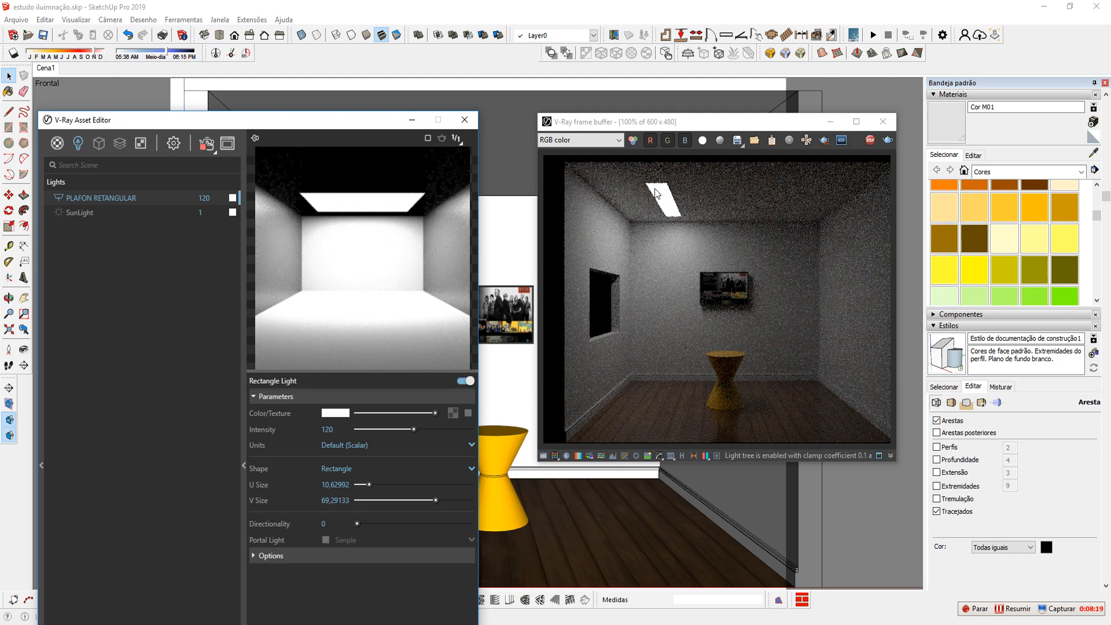
click(327, 430)
text(60)
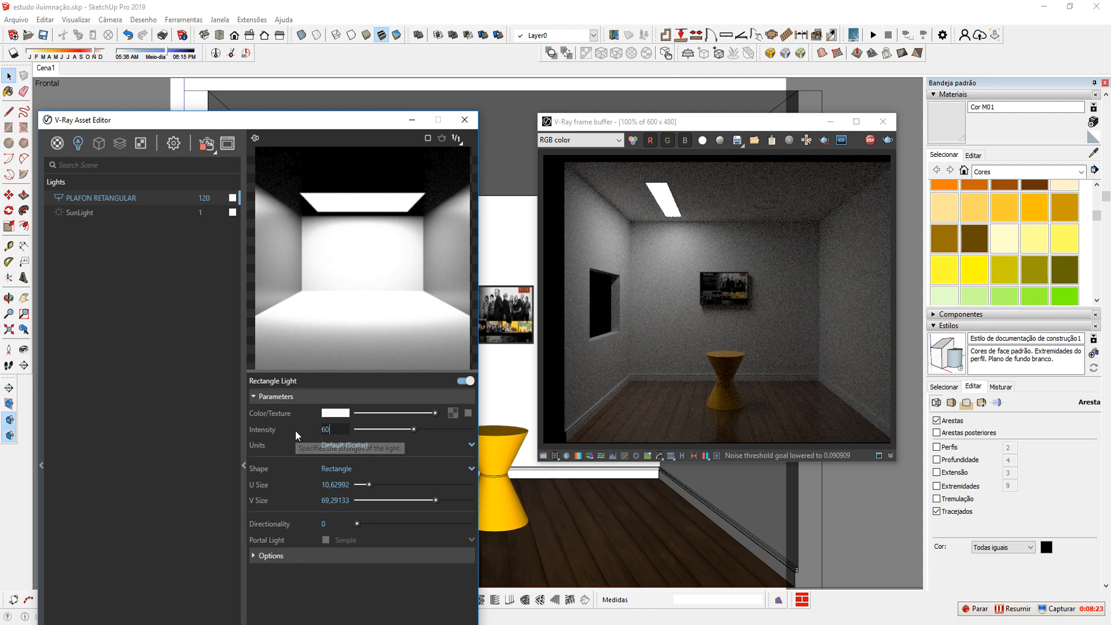
key(Return)
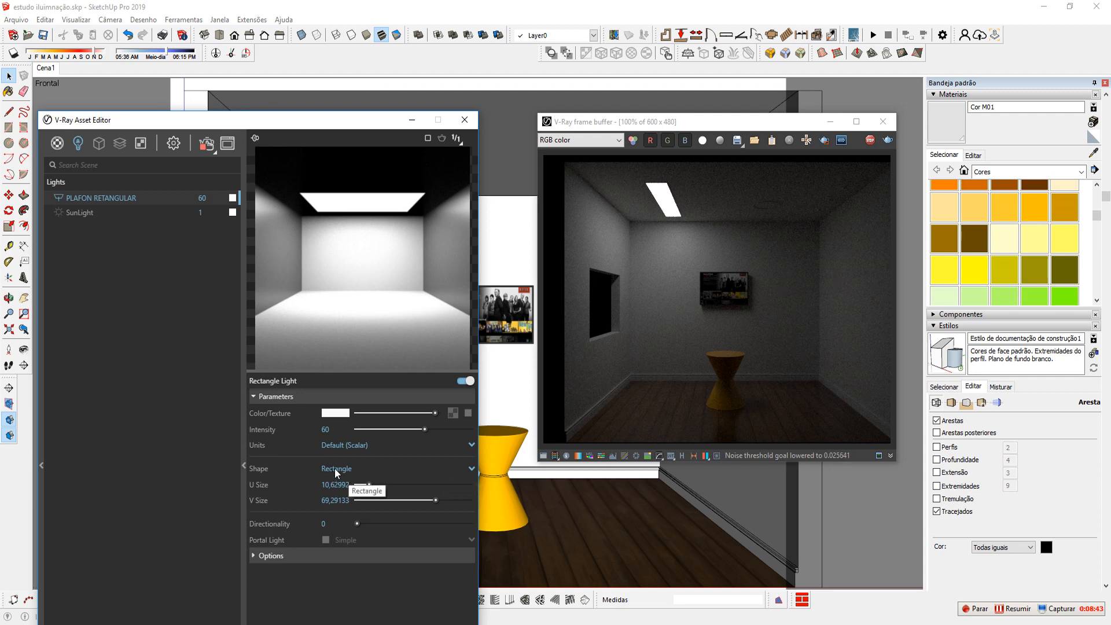
- View the light's shape options, keep Rectangle, and inspect the rectangle light in the model's ceiling recess
click(472, 467)
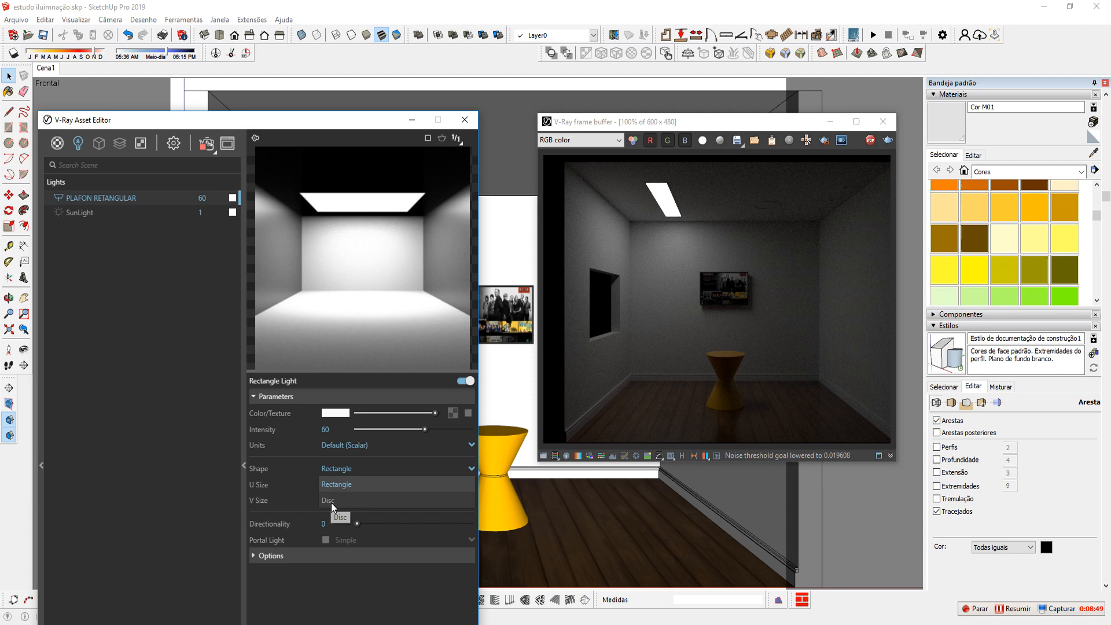
click(368, 470)
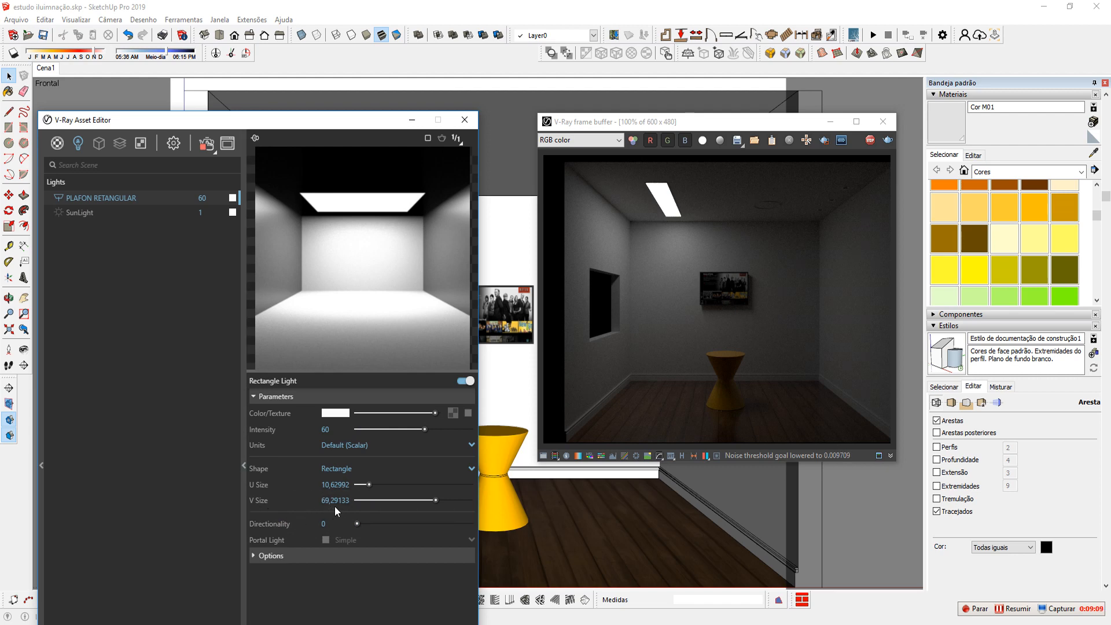
drag(348, 126, 354, 309)
drag(349, 169, 333, 175)
click(416, 174)
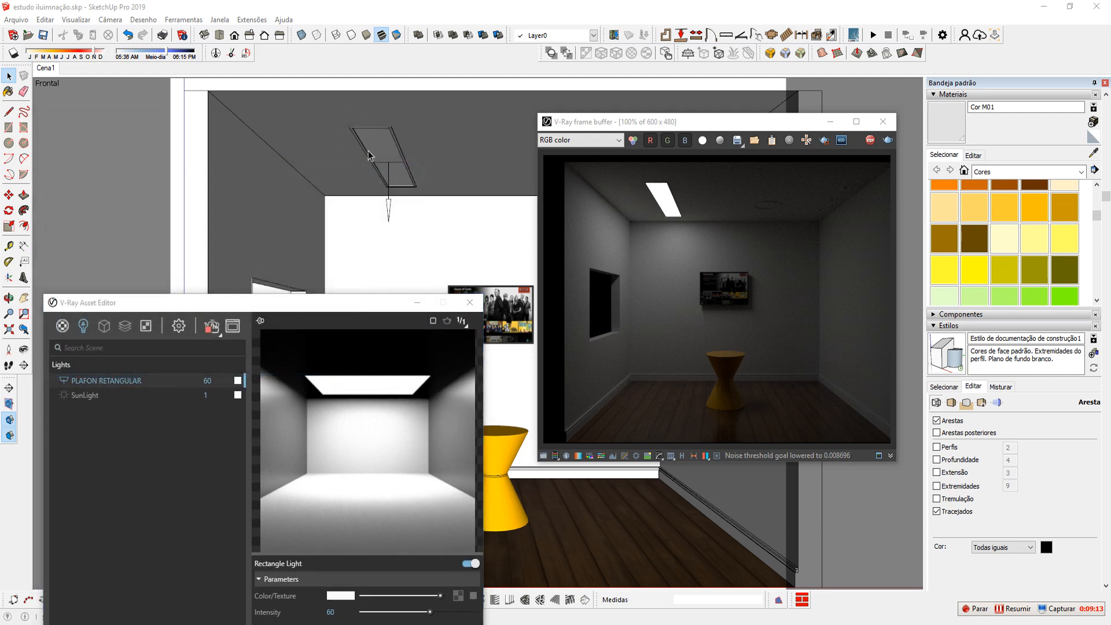
click(399, 197)
click(408, 206)
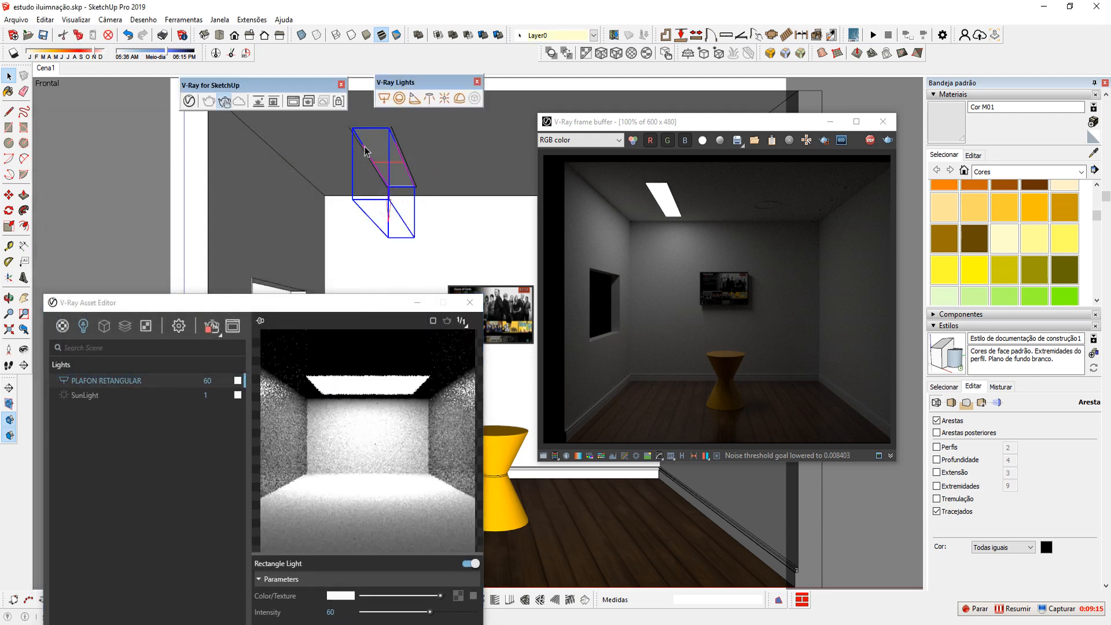
click(355, 305)
drag(355, 305, 322, 140)
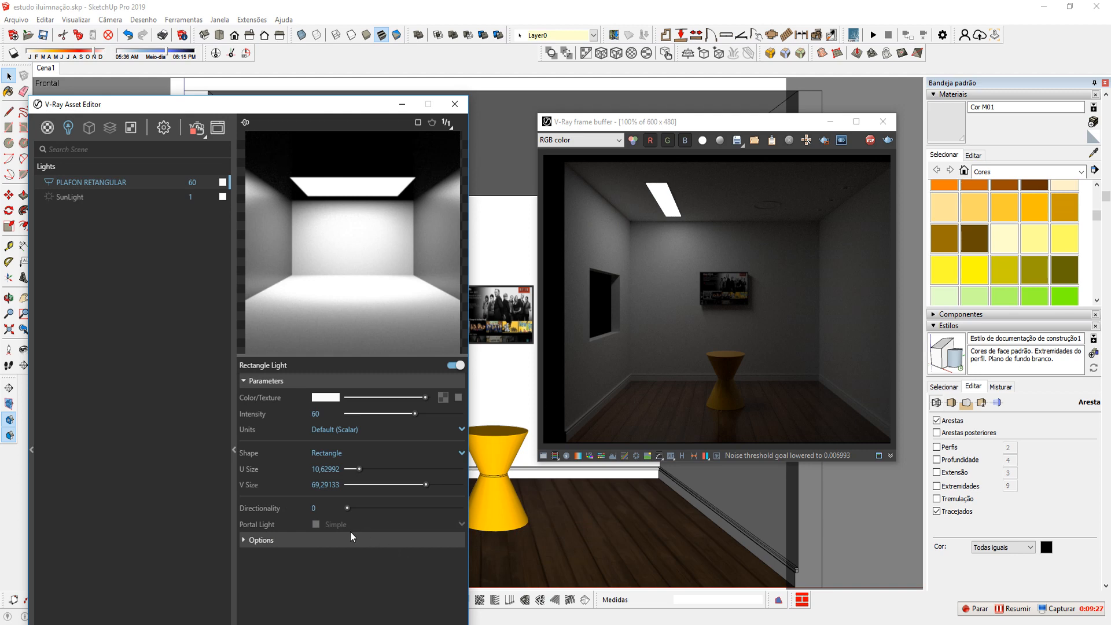
- Try directionality values of 0.79 and 0.87 on the rectangle light, ending back on 0
click(321, 511)
click(300, 508)
drag(348, 508, 436, 502)
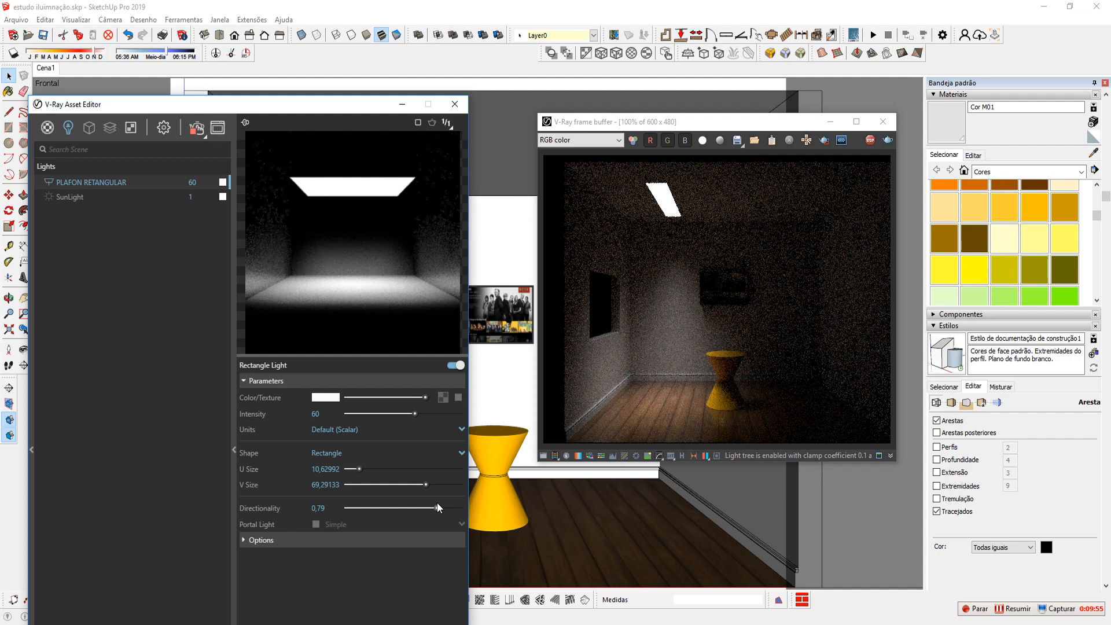
mouse_move(436, 508)
mouse_down()
mouse_move(414, 509)
mouse_move(446, 506)
mouse_up()
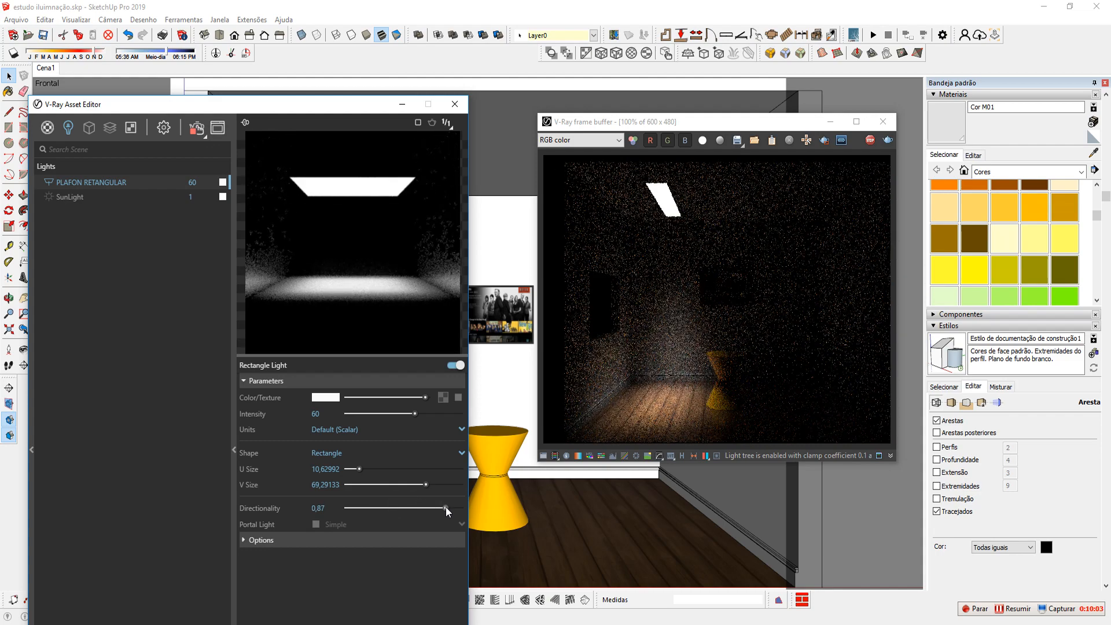
drag(446, 505, 346, 508)
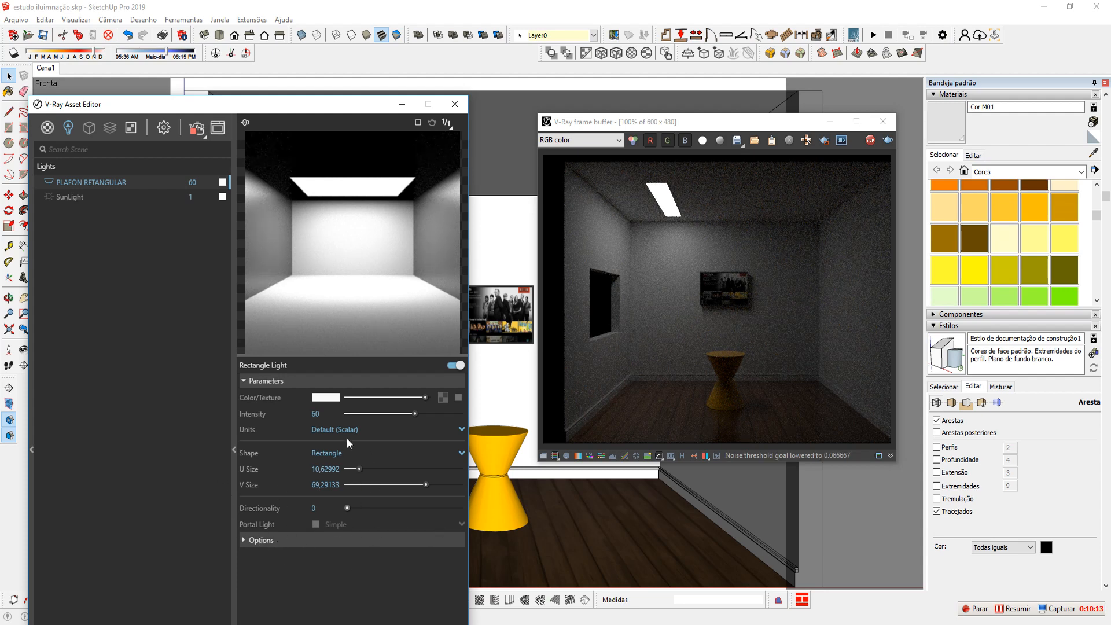
- Expand the light's options, compare renders with Invisible on and off, leaving it on, and test No Decay, leaving it off
click(277, 540)
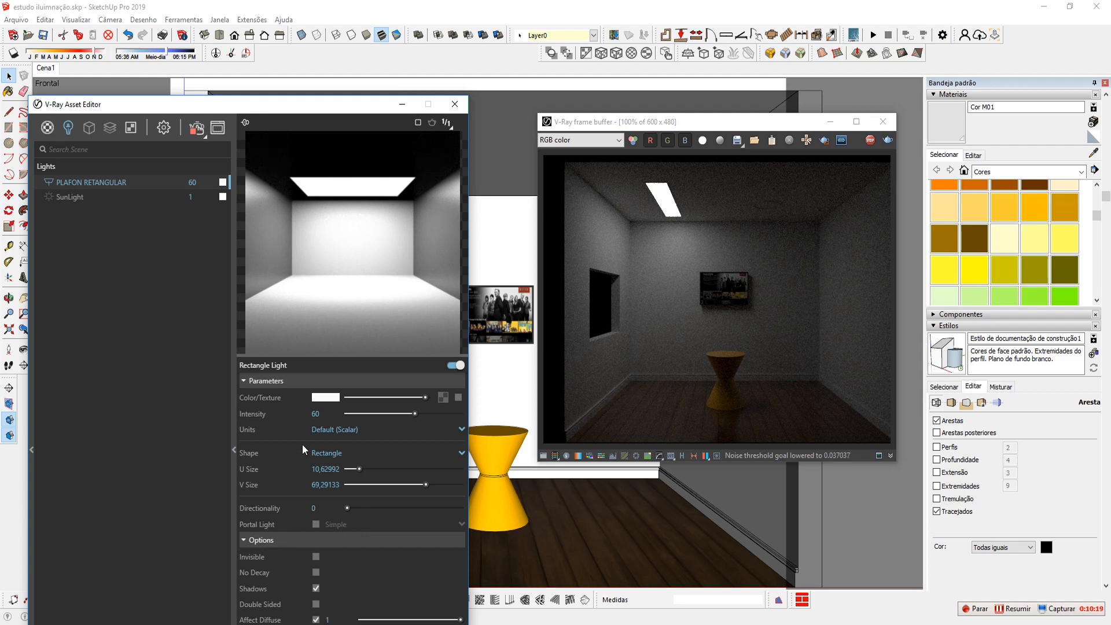
drag(306, 111, 300, 24)
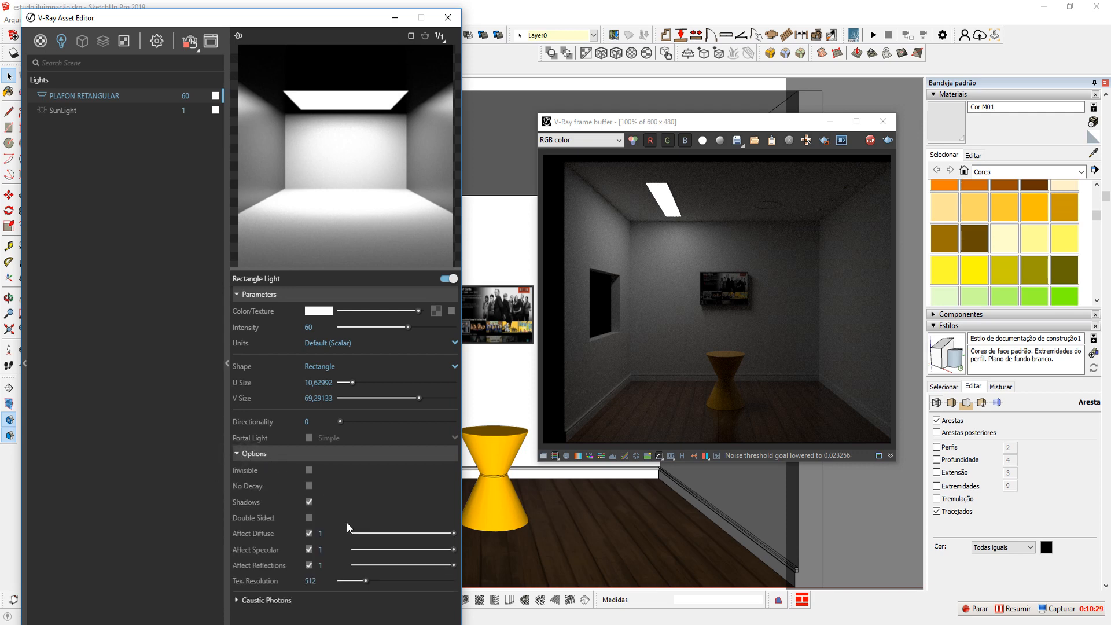
click(309, 471)
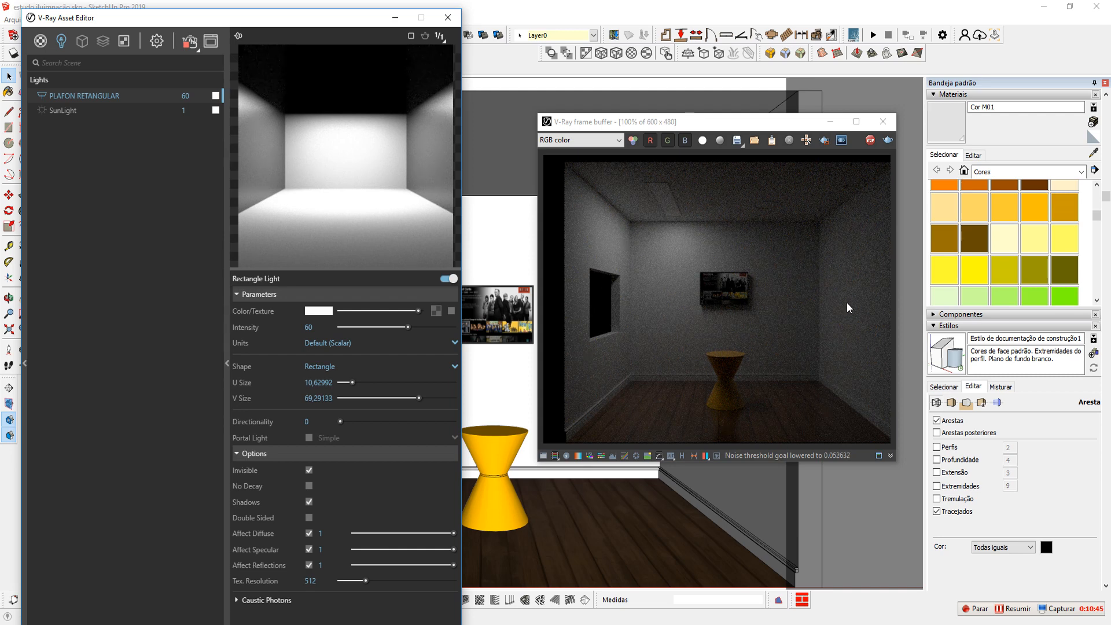
click(311, 470)
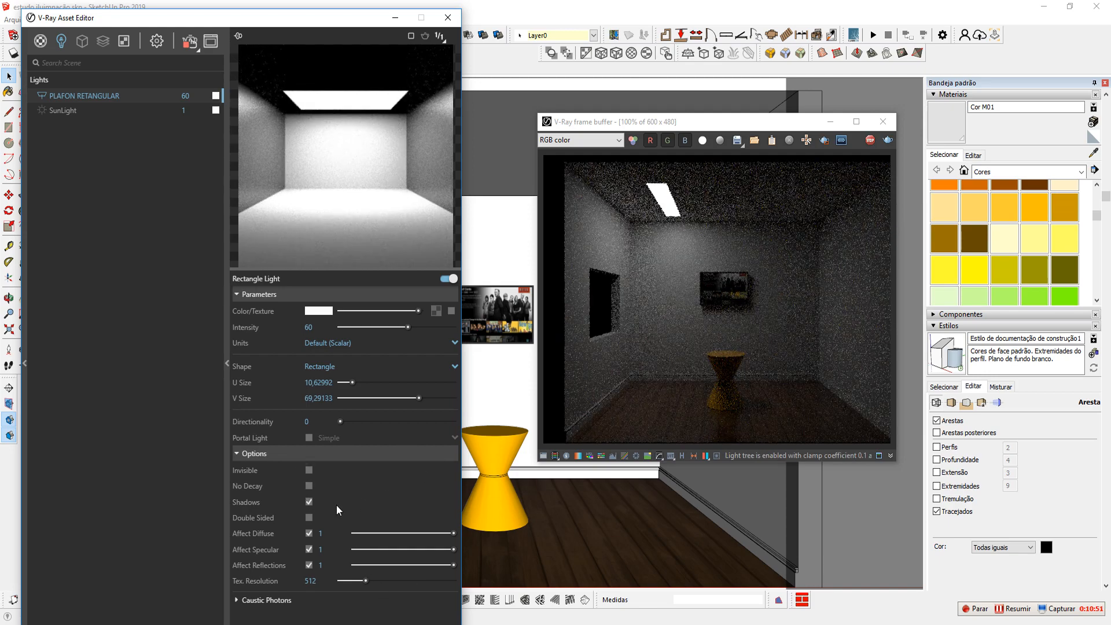
click(309, 470)
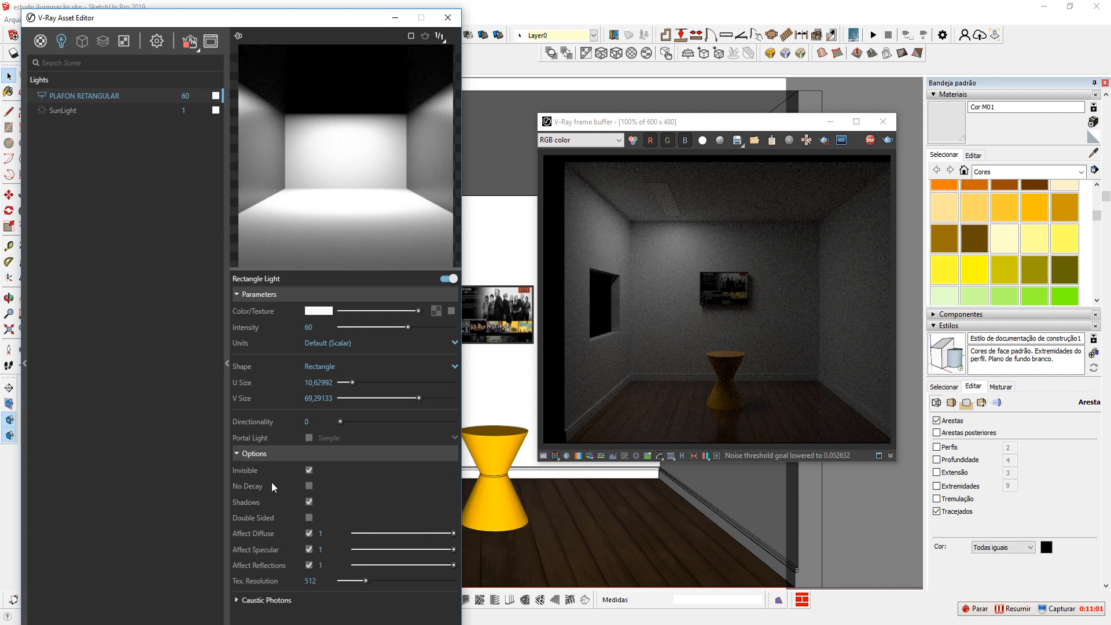
click(310, 487)
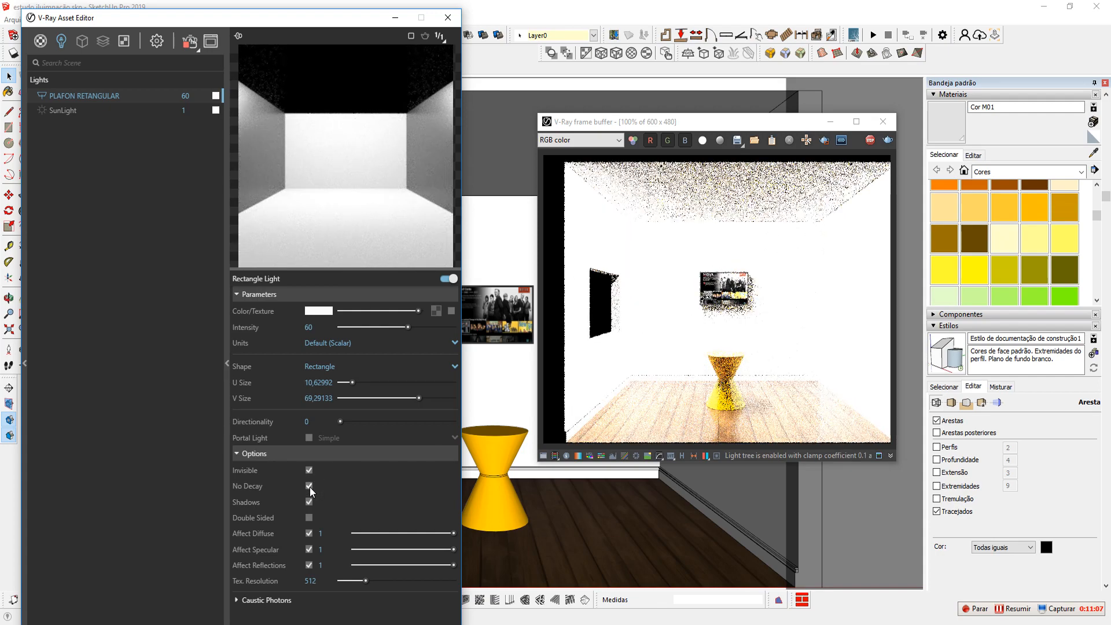
click(310, 486)
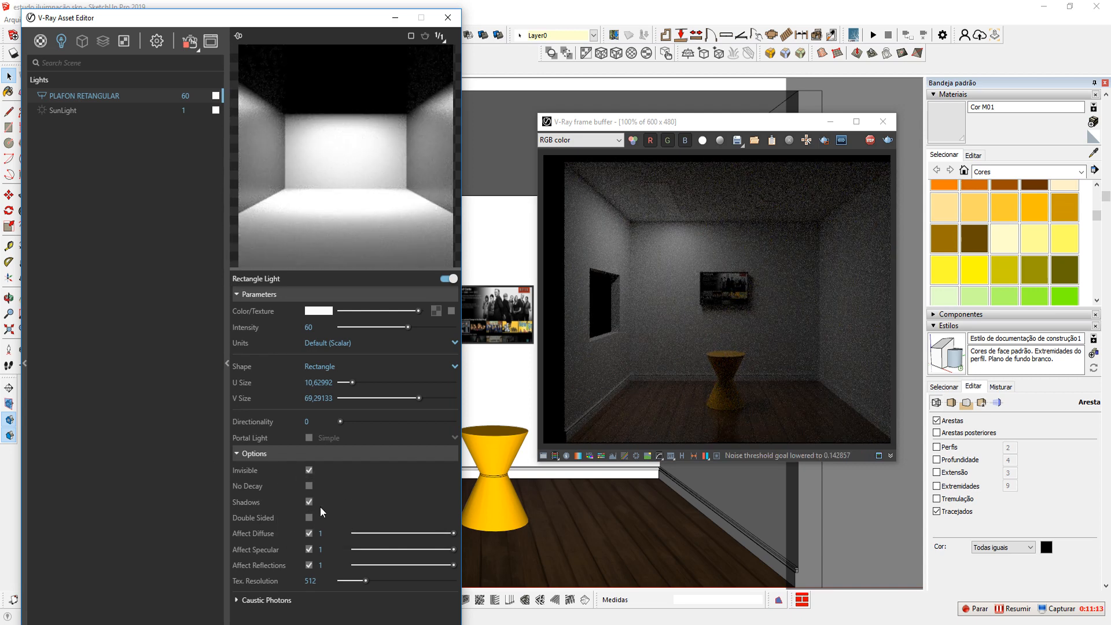
- Set the rectangle light's intensity to 300 and make the light visible again by disabling Invisible
double_click(315, 326)
text(300)
key(Return)
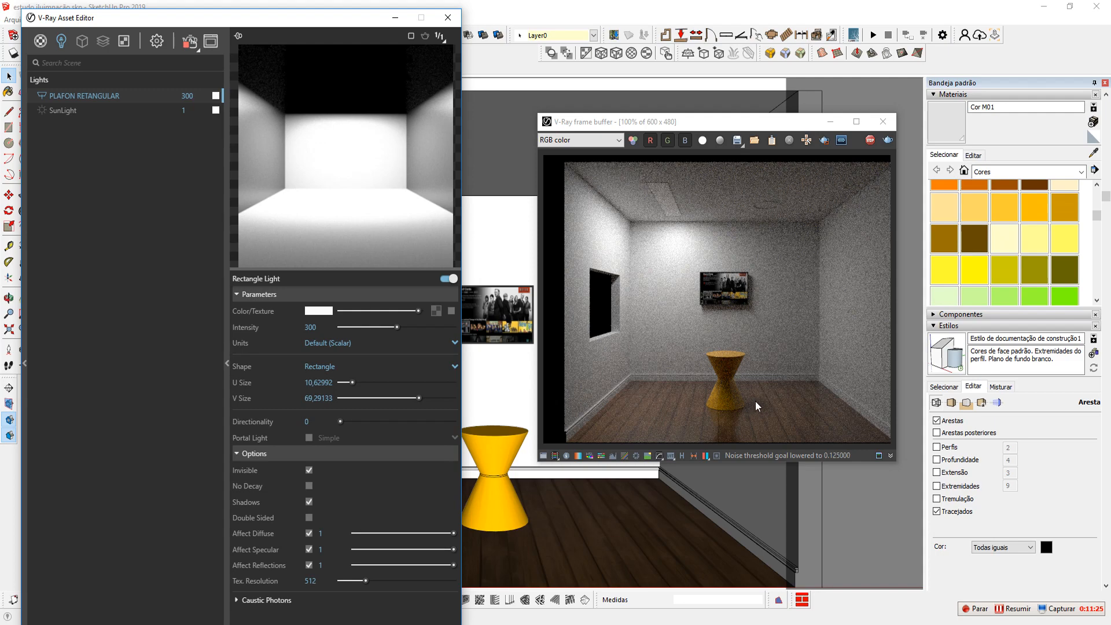
click(309, 469)
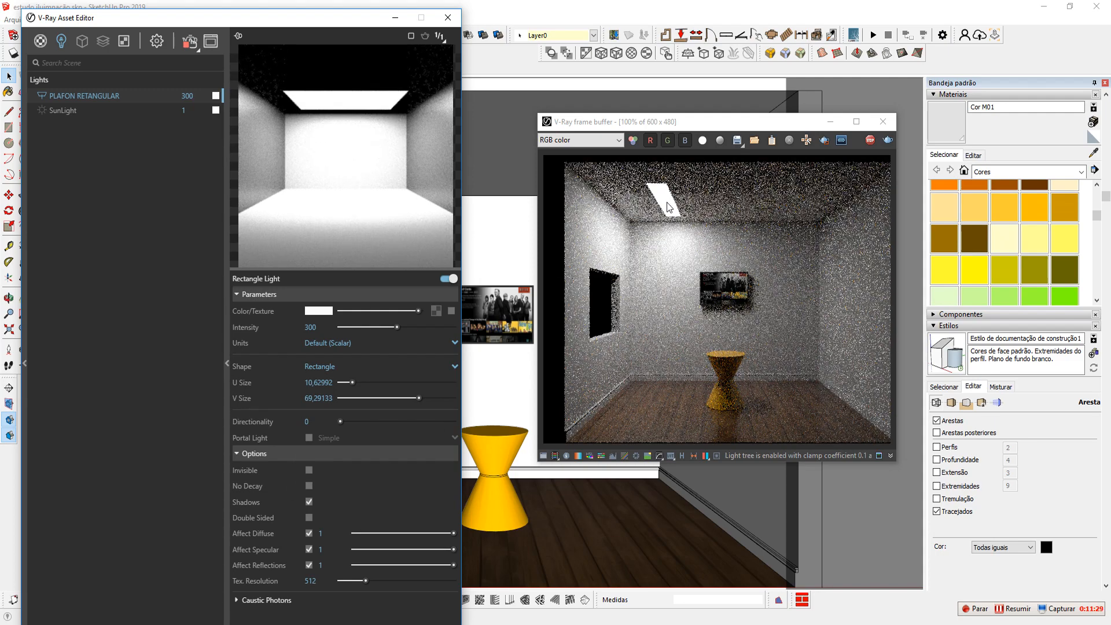
- Disable the rectangle light's shadows to compare the render, and enable them again
click(756, 409)
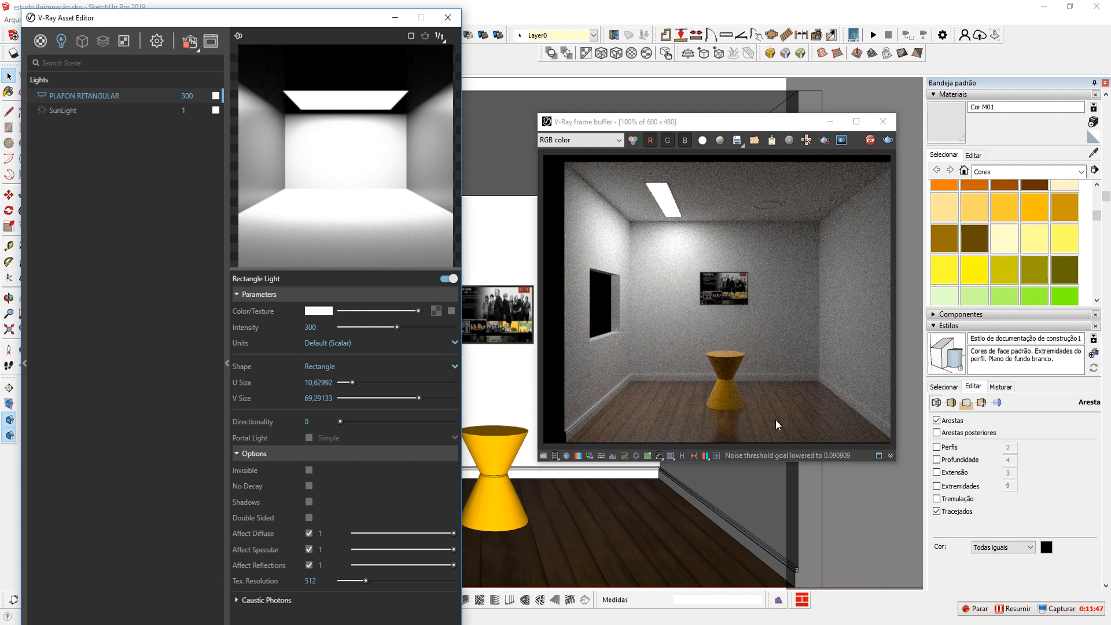
click(308, 502)
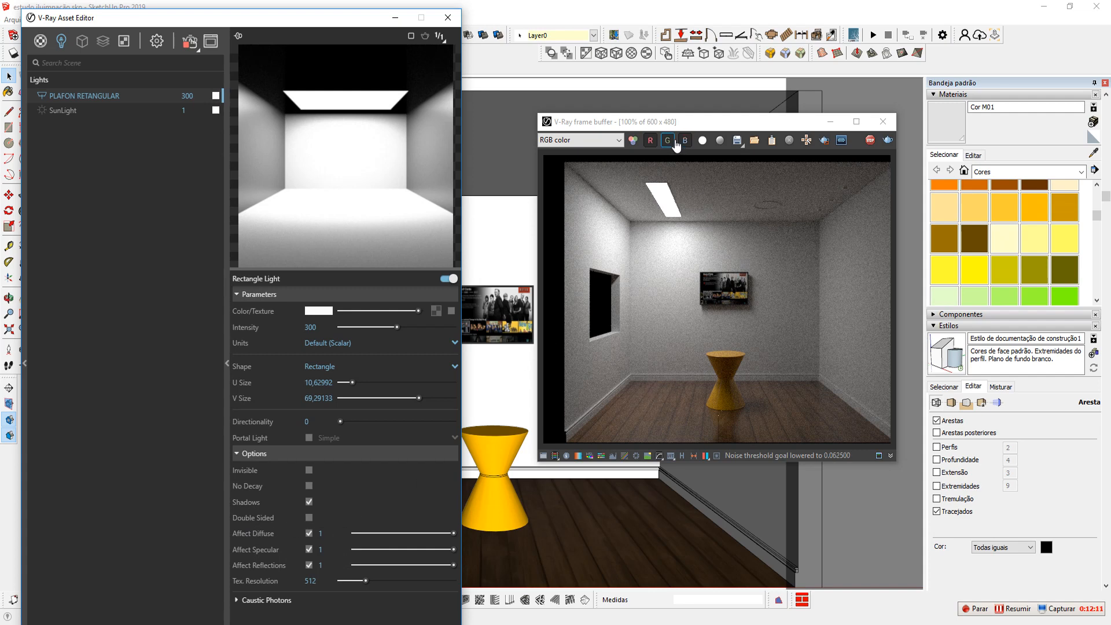
- Clear the windows from the ceiling recess and move the rectangle light about 0.46 m straight down out of it
drag(689, 127, 735, 128)
drag(339, 27, 240, 33)
mouse_move(421, 253)
shift+middle_down()
mouse_move(491, 243)
mouse_move(476, 218)
shift+middle_up()
key(m)
click(509, 225)
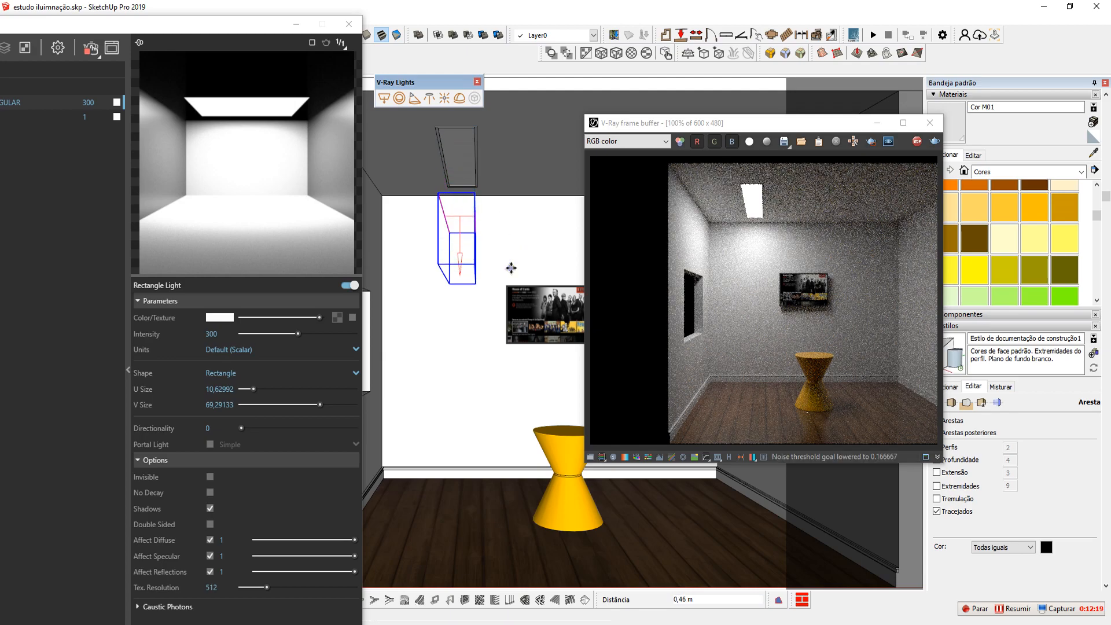
click(510, 268)
middle_drag(476, 225, 483, 255)
scroll(472, 240, up, 5)
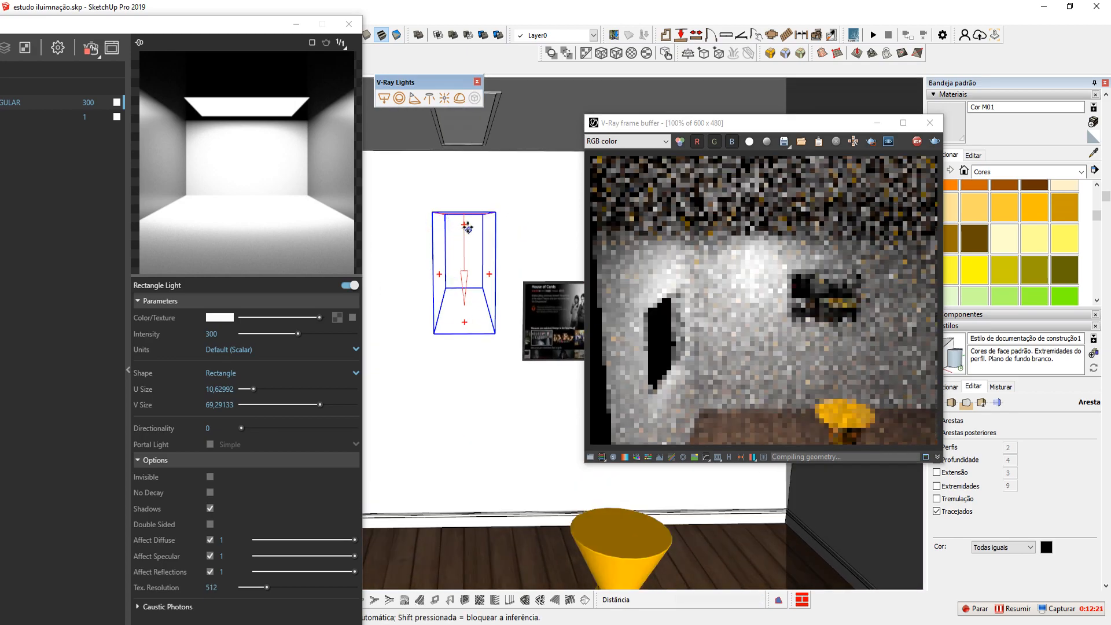
- Inspect the lowered rectangle light's emission from above and below, then enable Double Sided to compare the render and disable it again
mouse_move(478, 211)
middle_down()
mouse_move(480, 284)
mouse_move(499, 272)
middle_up()
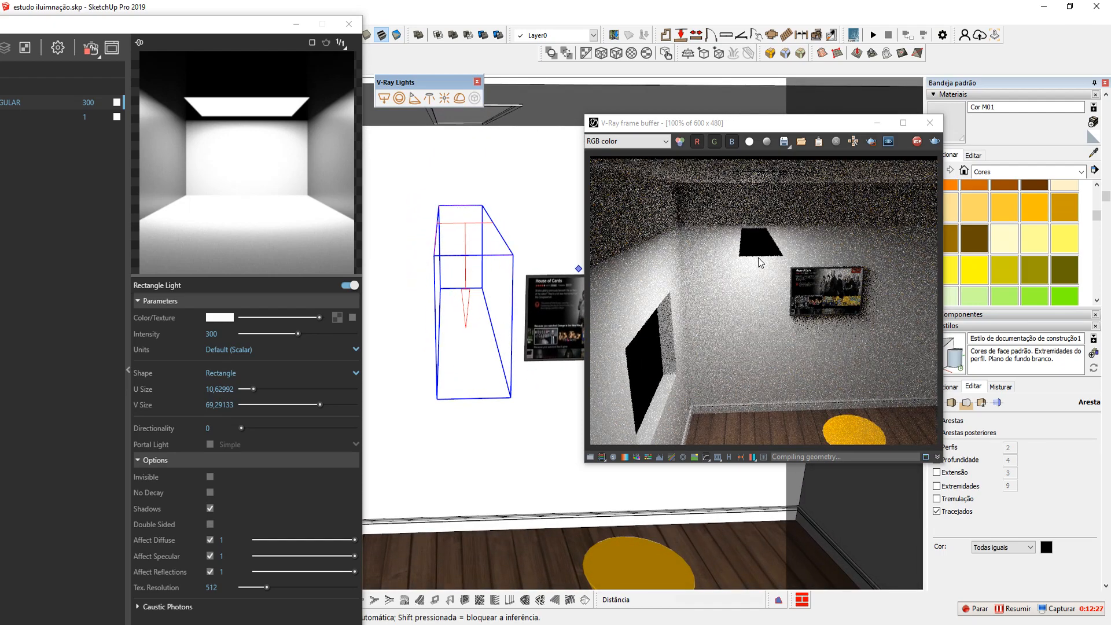
mouse_move(473, 211)
middle_down()
mouse_move(494, 277)
mouse_move(506, 254)
mouse_move(481, 291)
mouse_move(487, 302)
middle_up()
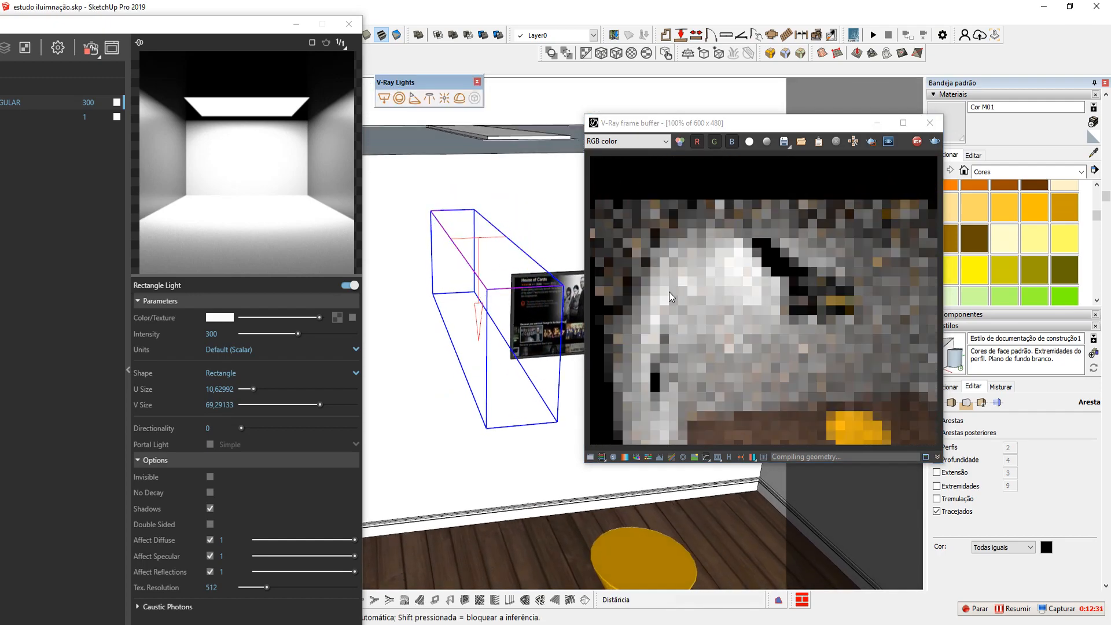
click(683, 285)
middle_drag(484, 250, 497, 227)
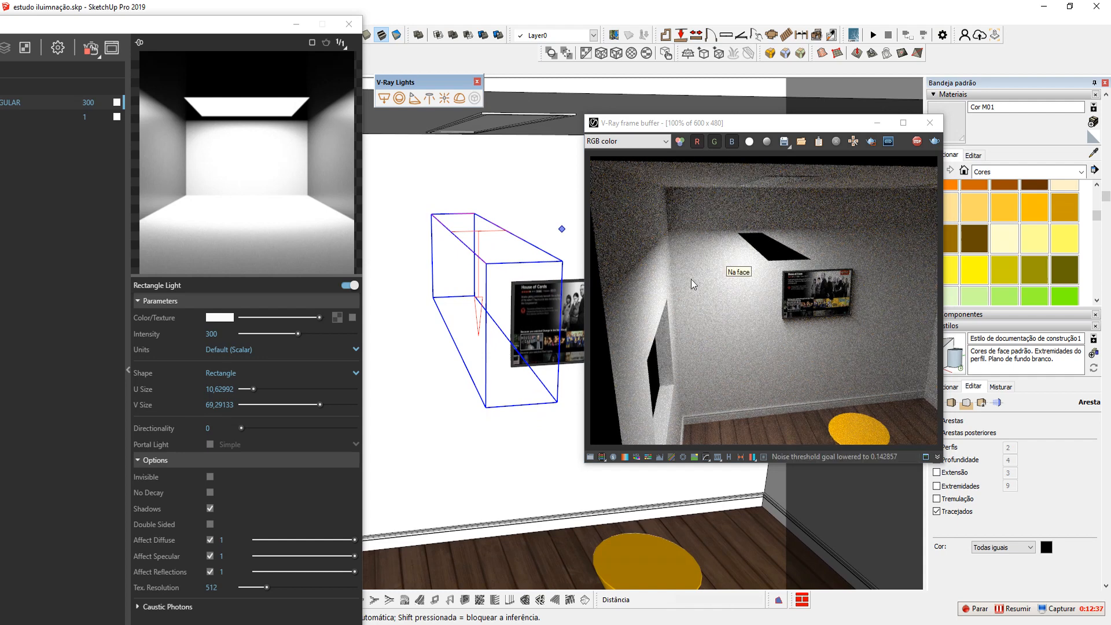
middle_drag(515, 377, 500, 296)
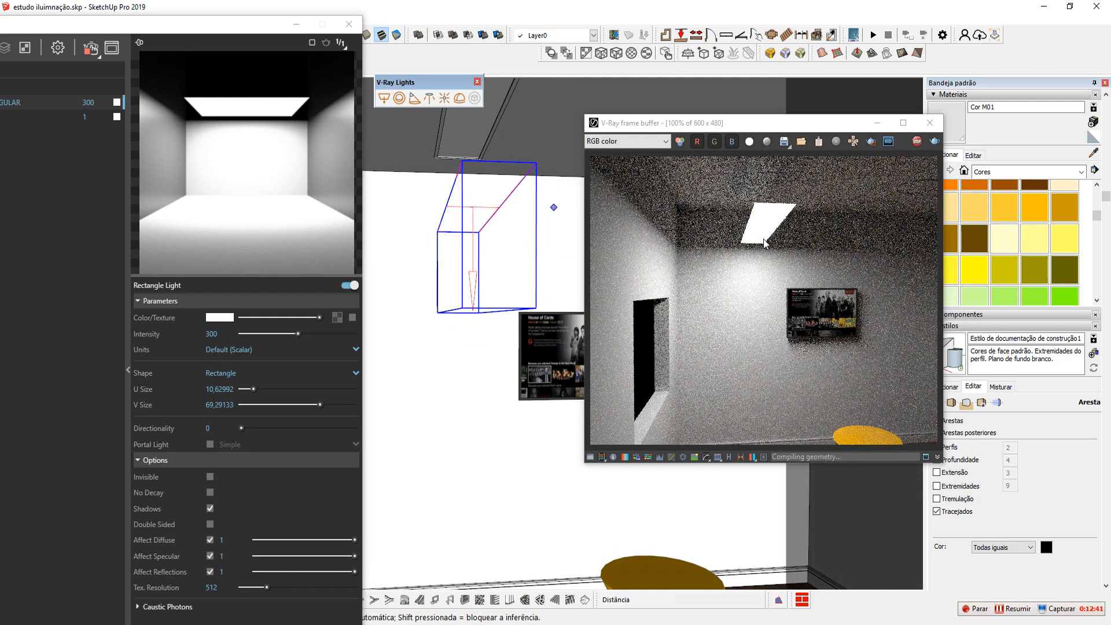
click(210, 524)
mouse_move(471, 290)
middle_down()
mouse_move(439, 272)
mouse_move(462, 369)
mouse_move(451, 436)
mouse_move(417, 341)
mouse_move(434, 446)
middle_up()
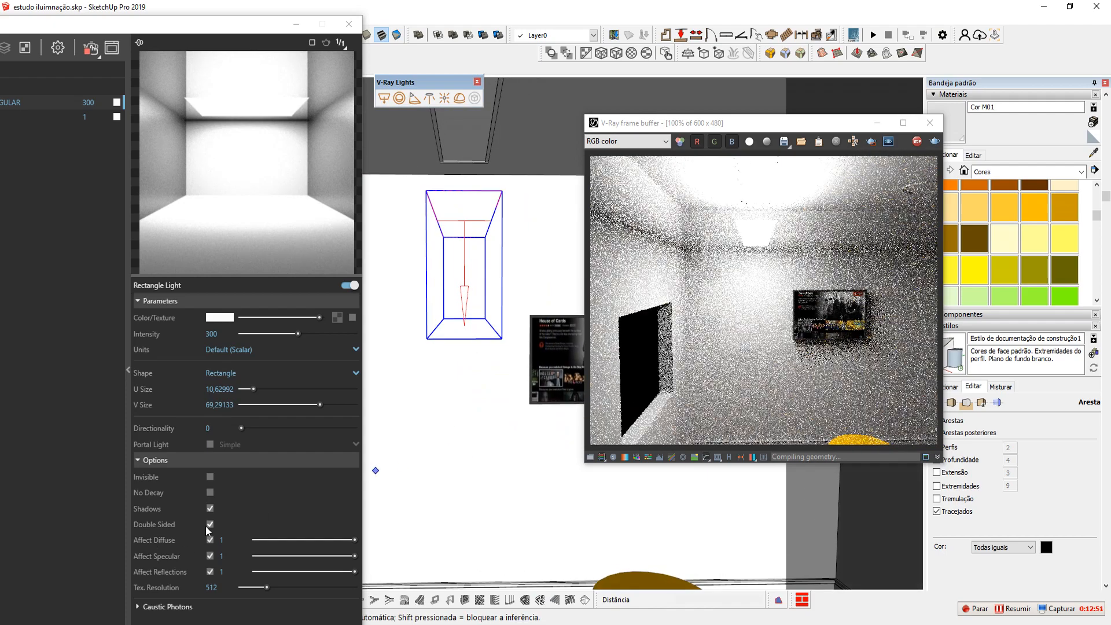
click(209, 524)
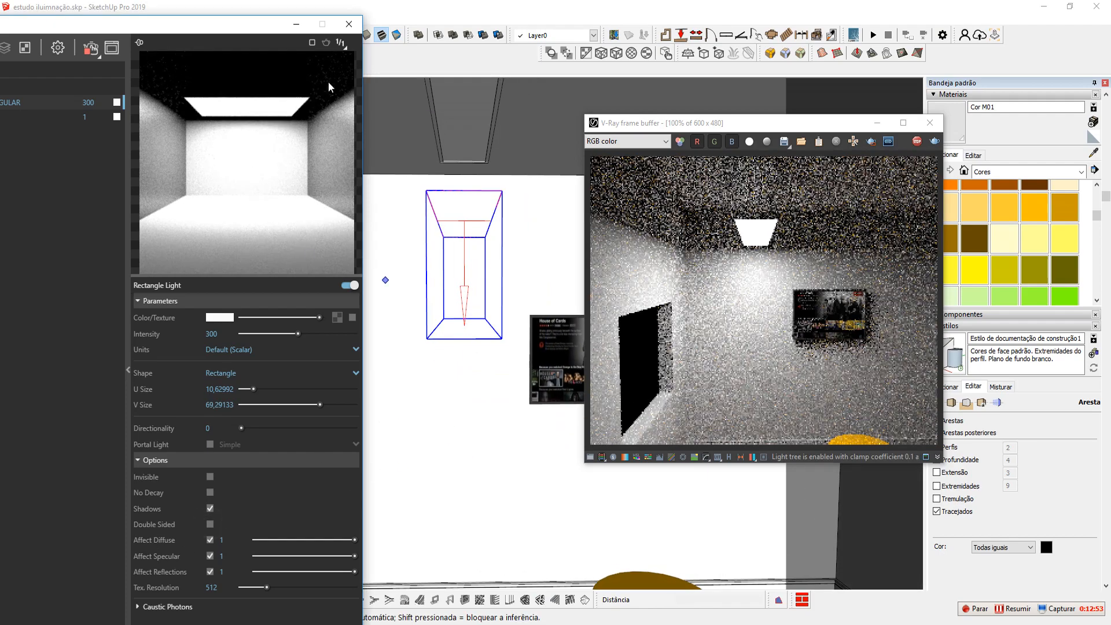
- Enter 300 as the rectangle light's intensity again and undo its downward move out of the ceiling recess
drag(238, 26, 278, 25)
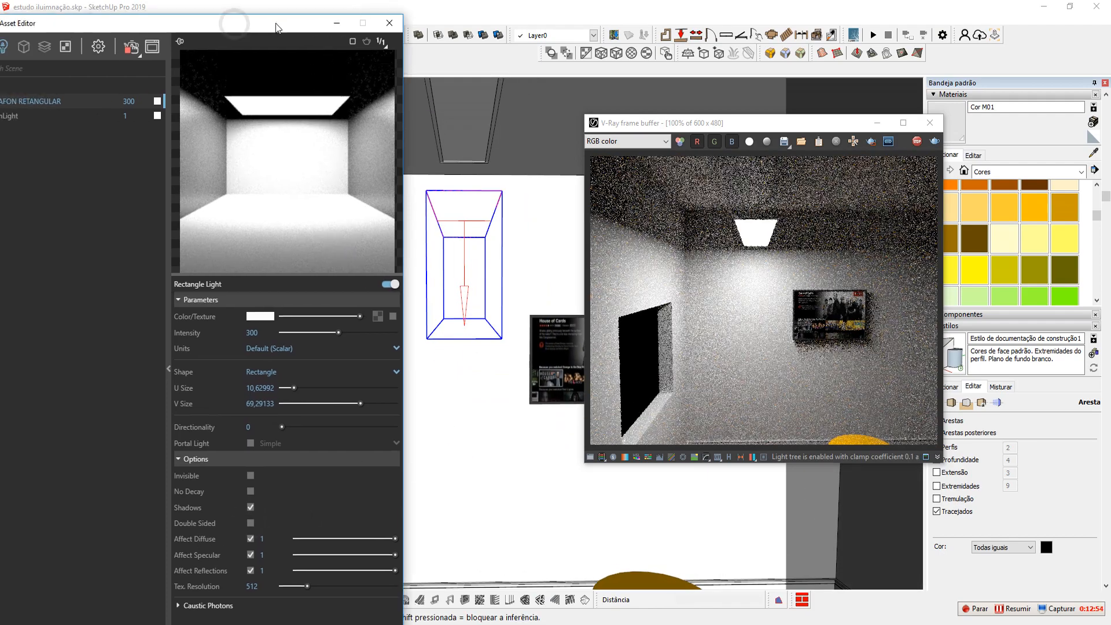
click(460, 349)
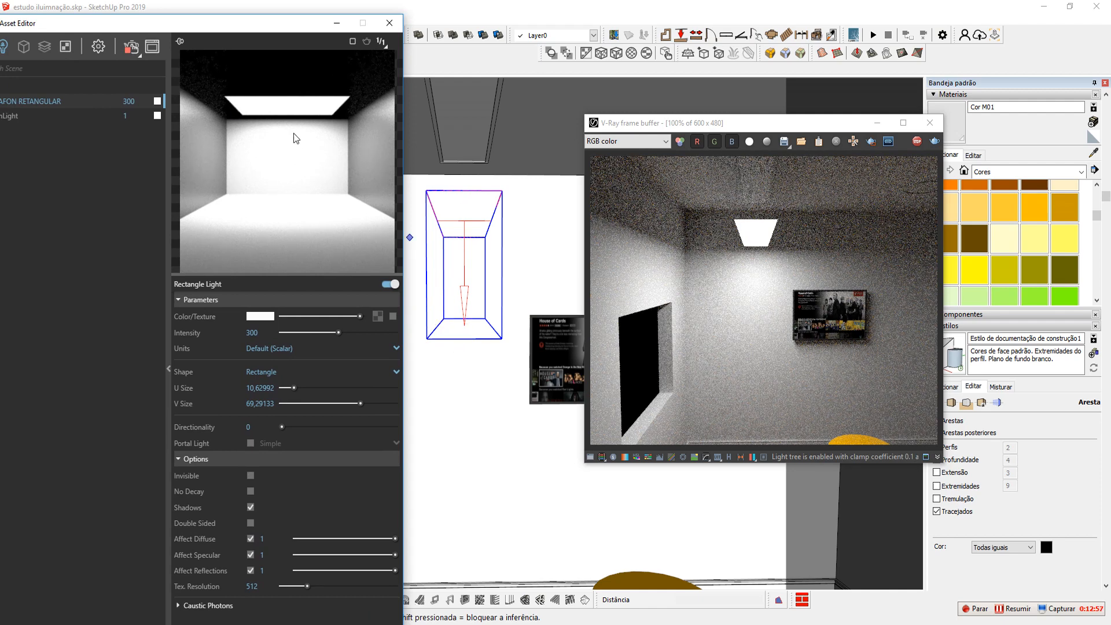
key(ctrl+z)
text(300)
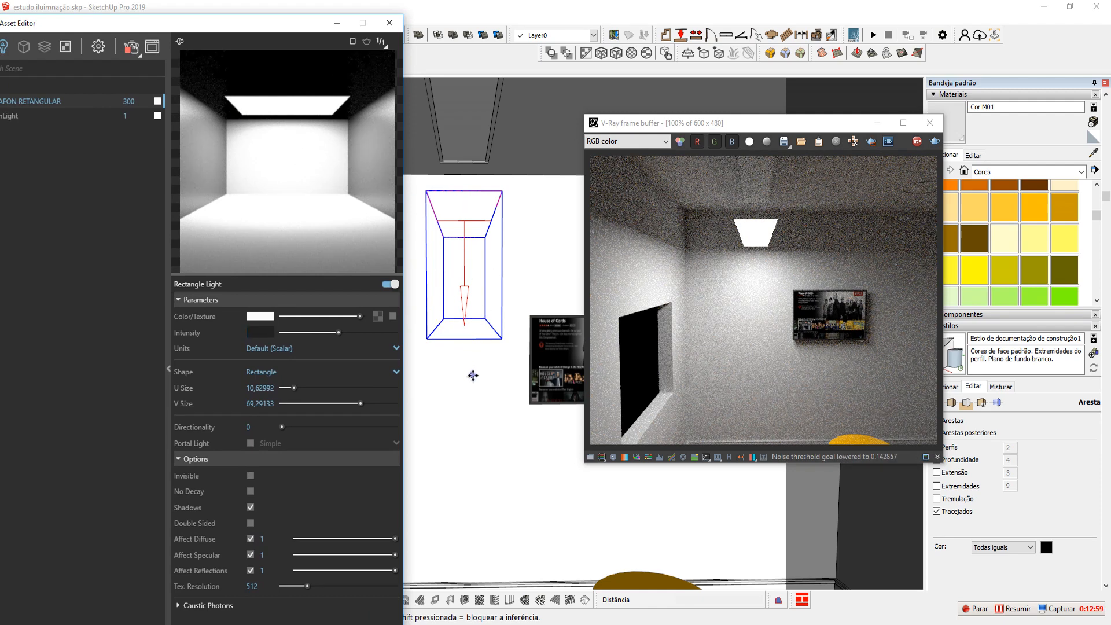
key(Return)
click(492, 409)
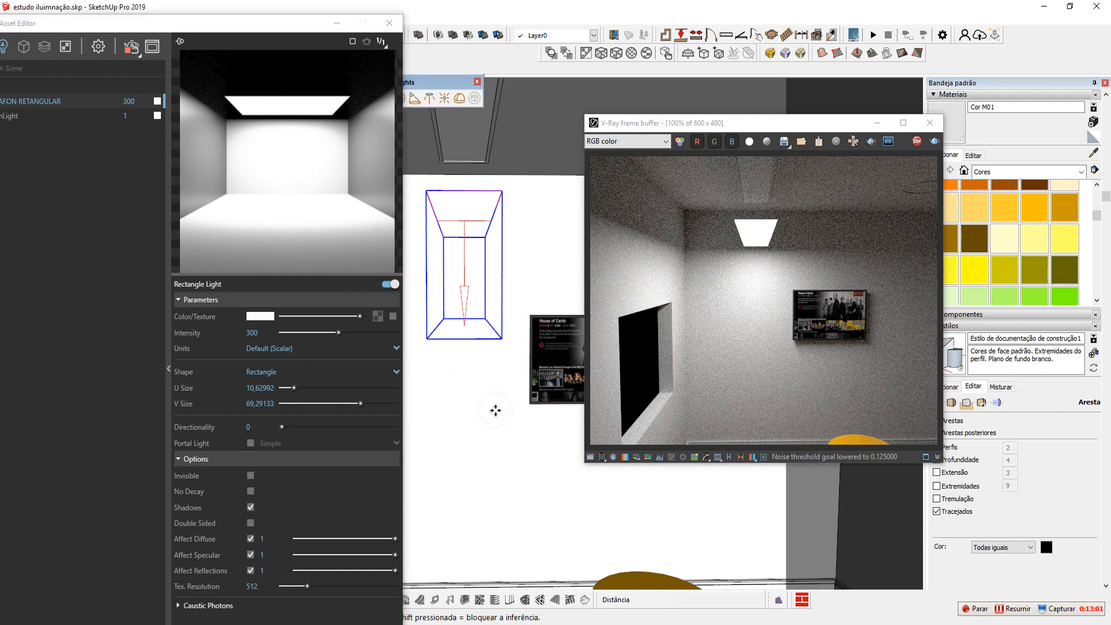
key(ctrl+z)
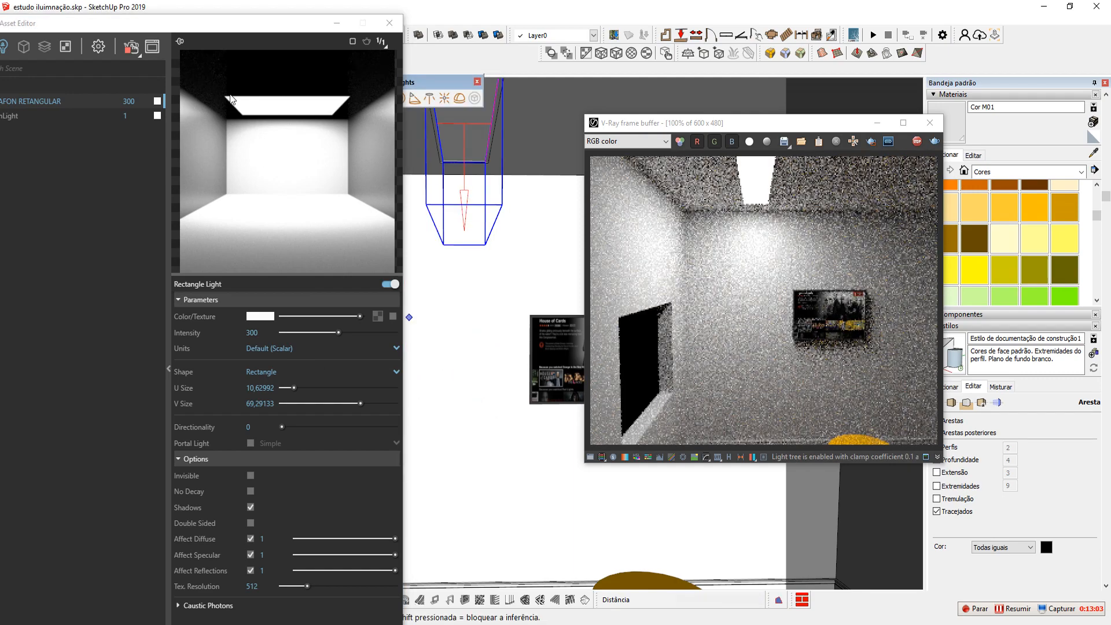
- Restore the saved Cena1 scene view and bring the V-Ray Asset Editor back beside the render
click(332, 24)
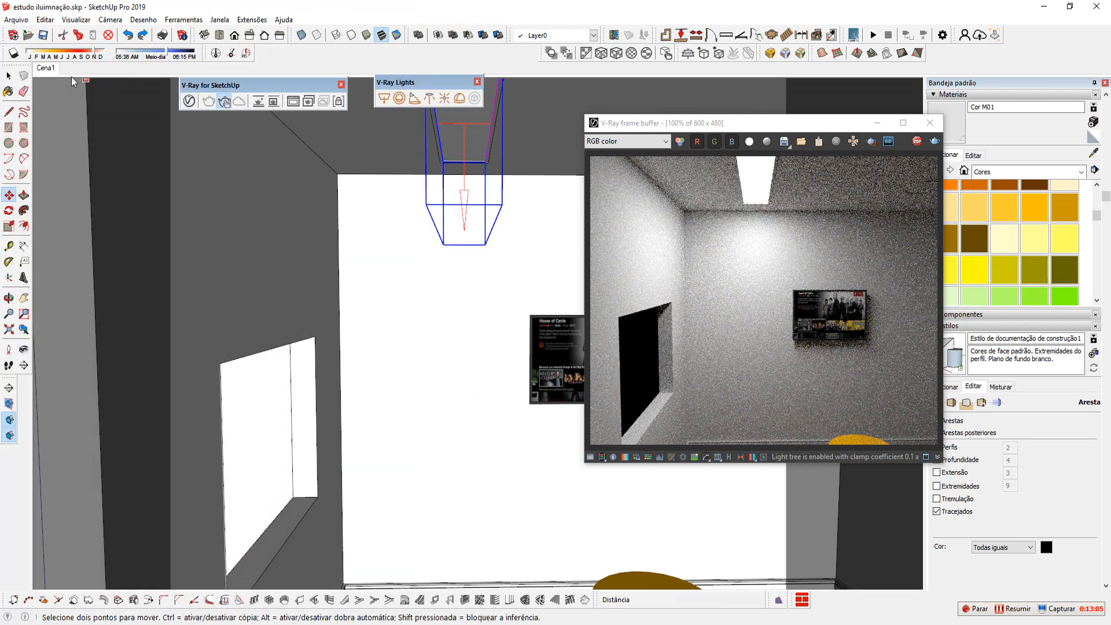
click(49, 67)
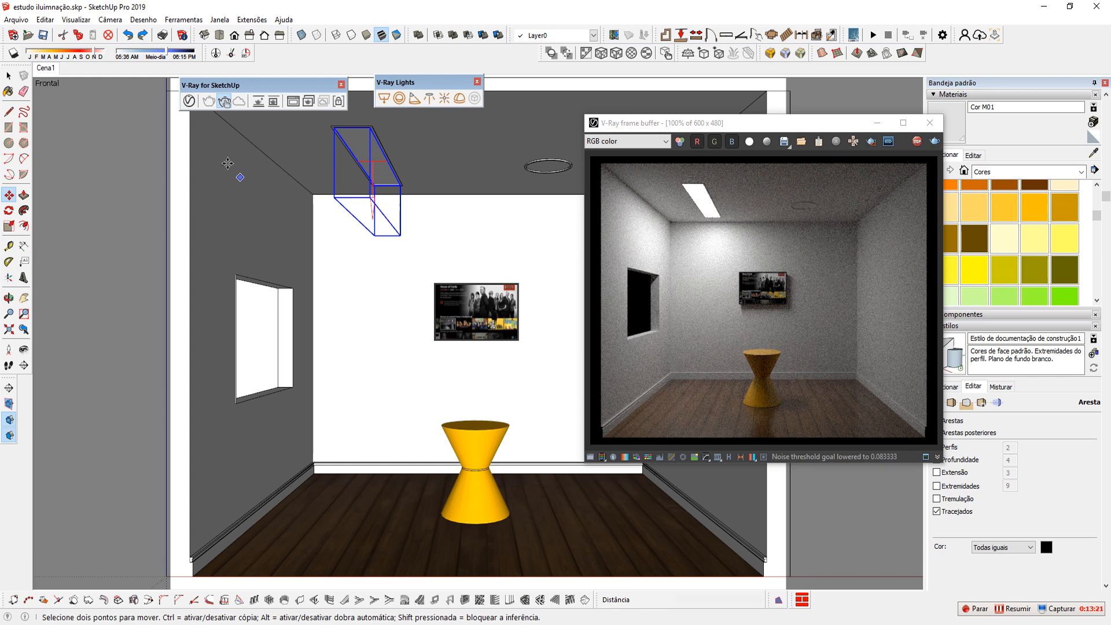
click(189, 101)
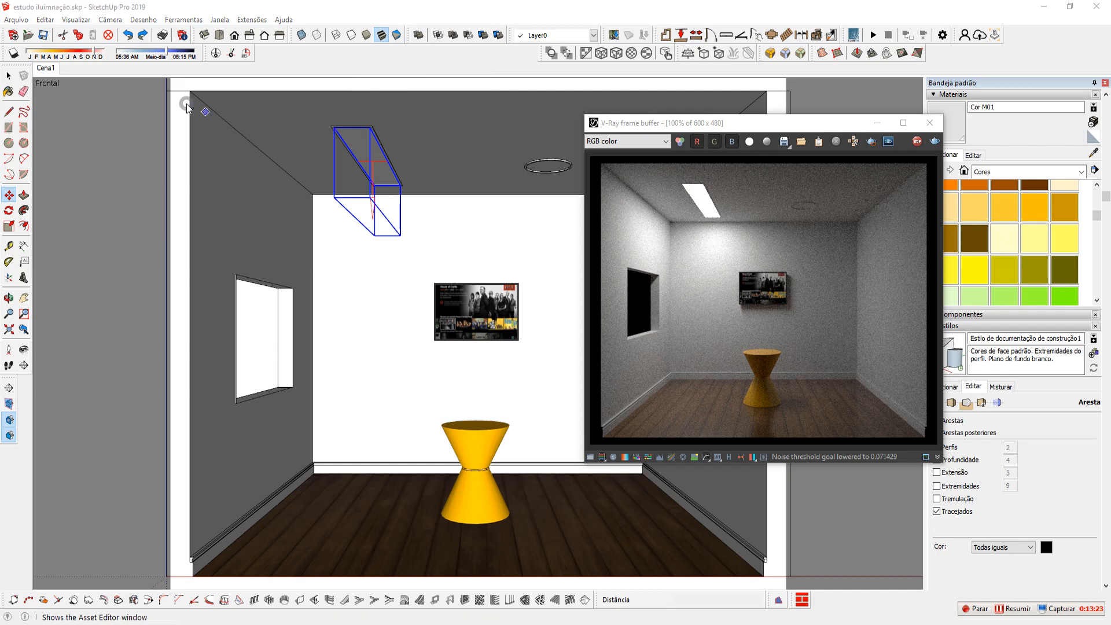
drag(260, 24, 364, 10)
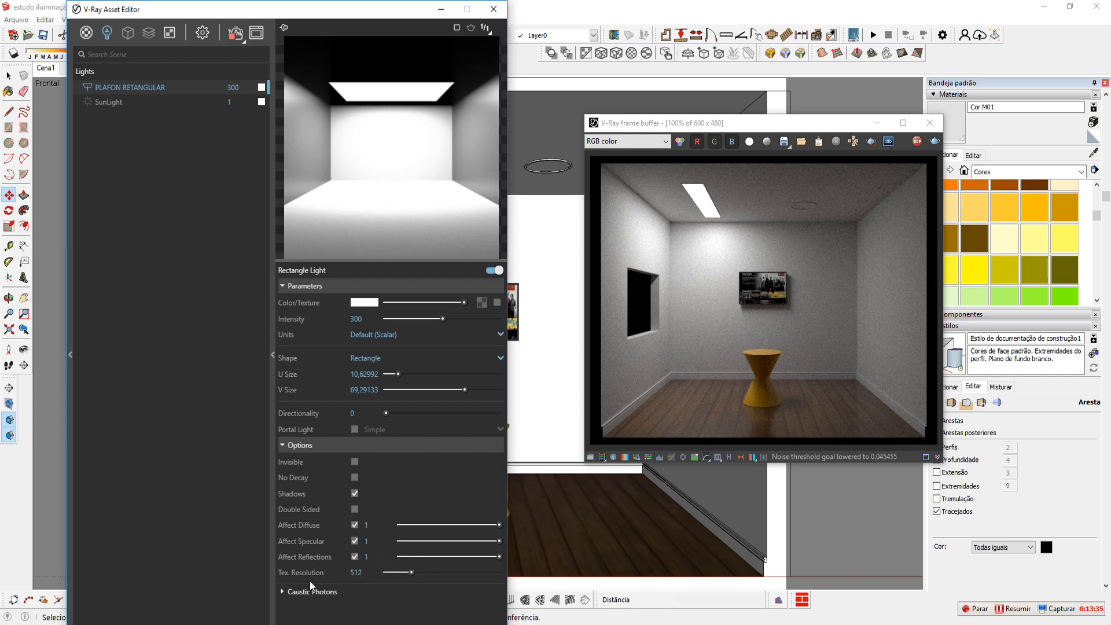
- Check the Caustic Photons section, then disable the rectangle light's Affect Diffuse to compare the render and enable it again
click(283, 592)
click(279, 591)
click(355, 525)
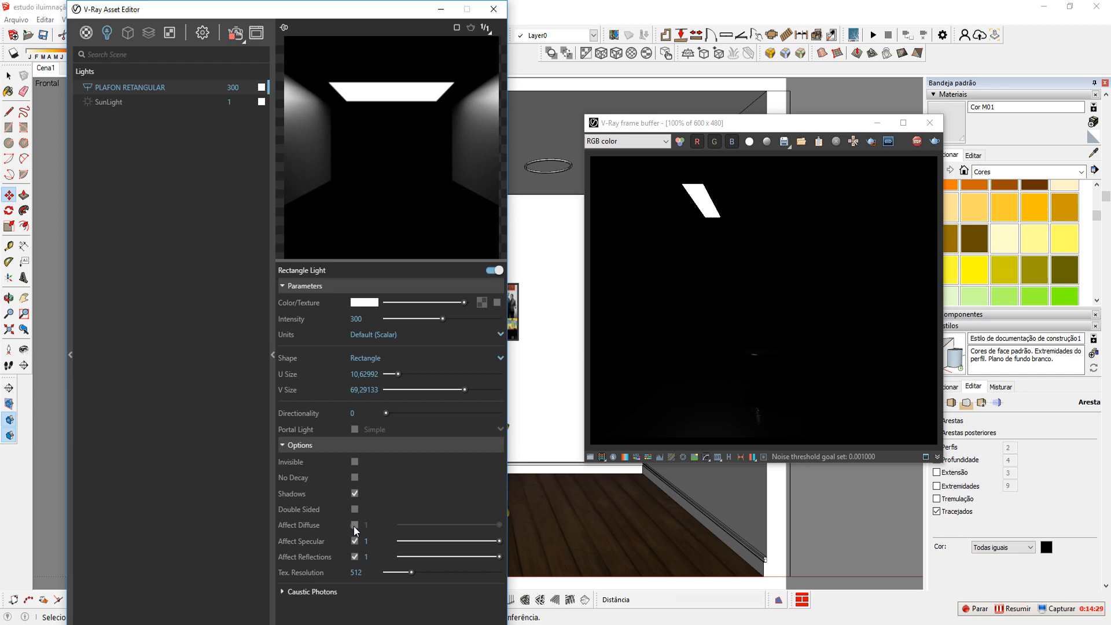
click(354, 525)
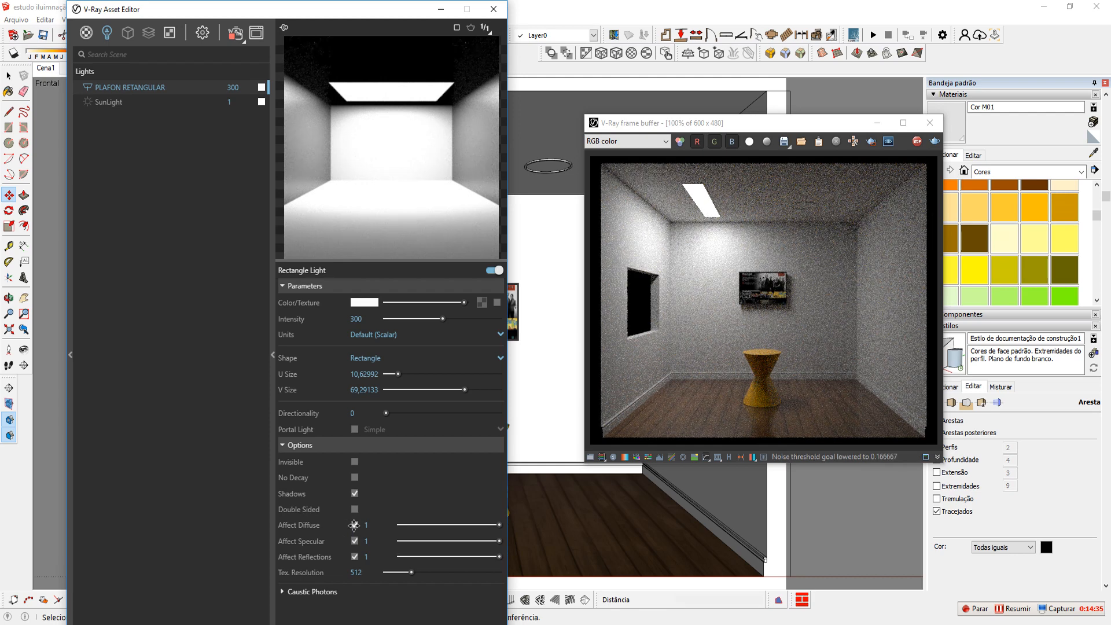
- Disable both Affect Diffuse and Affect Specular on the rectangle light to compare the render, and enable both again
click(354, 524)
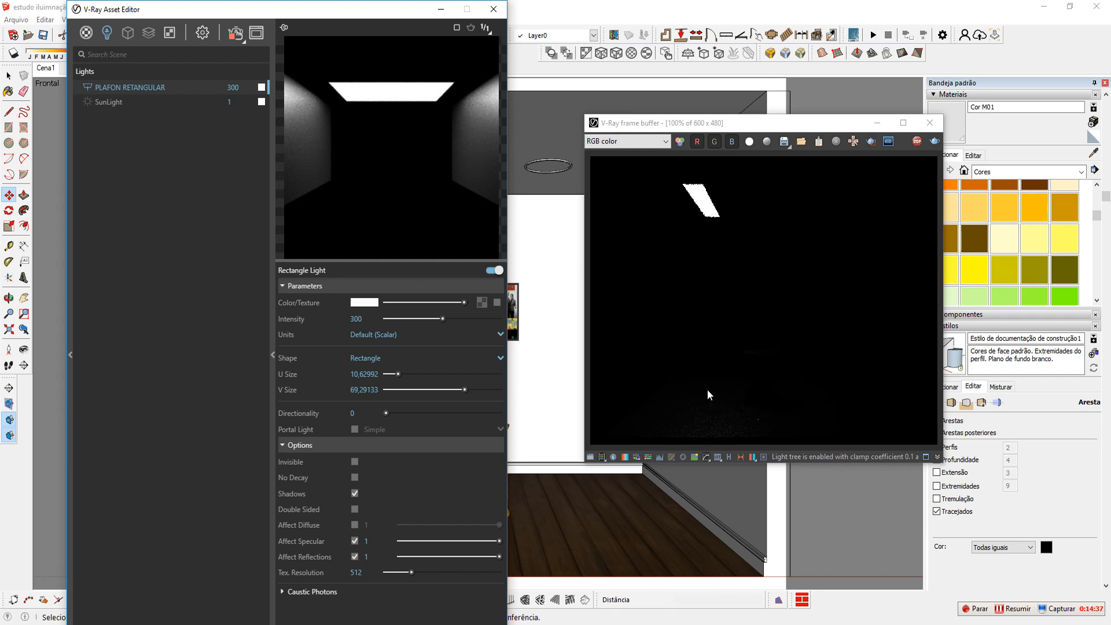
click(354, 540)
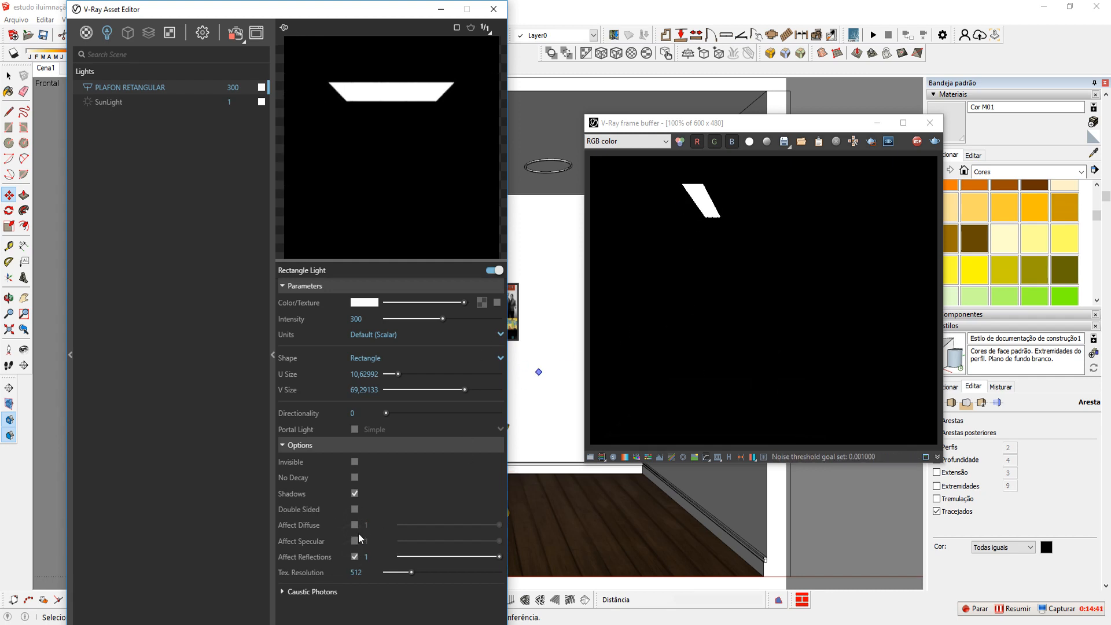
click(355, 525)
click(355, 540)
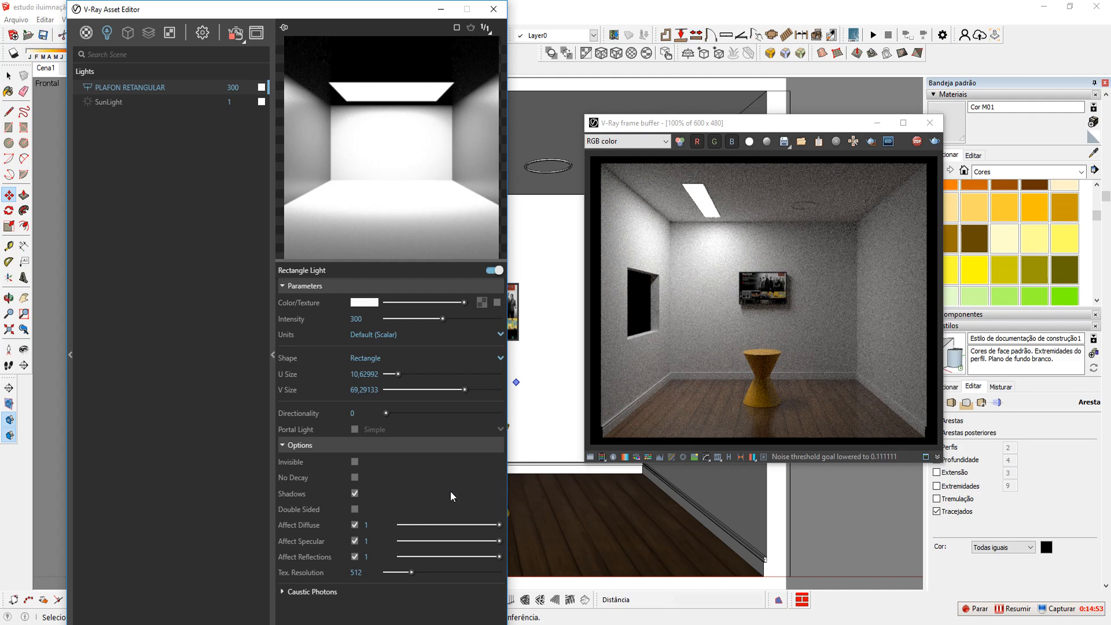
click(354, 541)
click(354, 541)
- Enable Invisible on the rectangle light to hide its surface in the interactive render
mouse_move(396, 12)
mouse_down()
mouse_move(336, 19)
mouse_move(400, 25)
mouse_up()
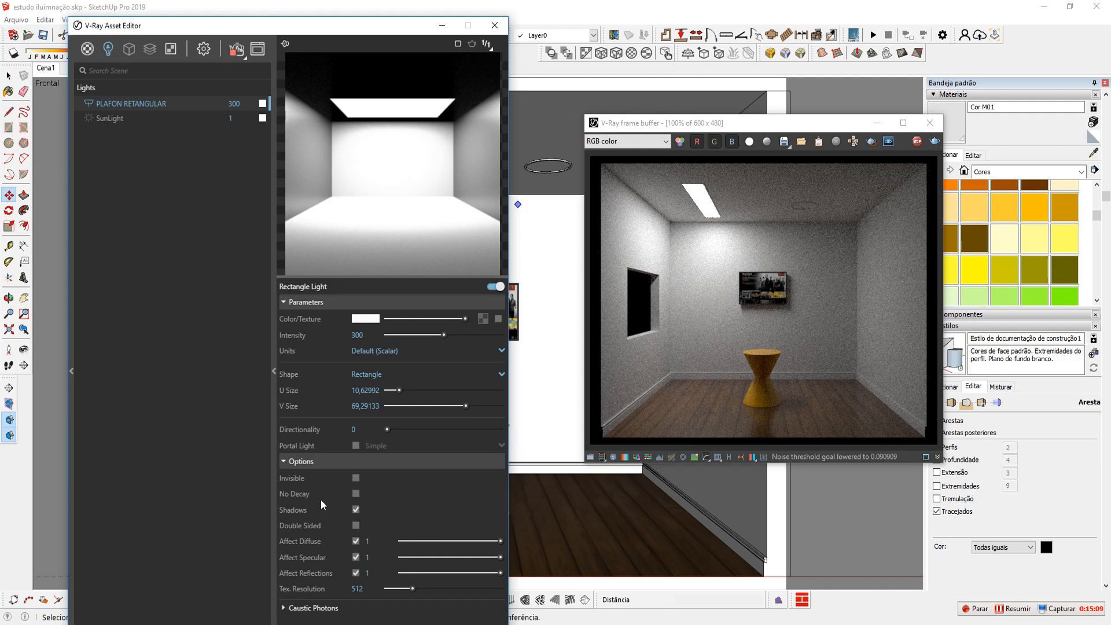
click(355, 478)
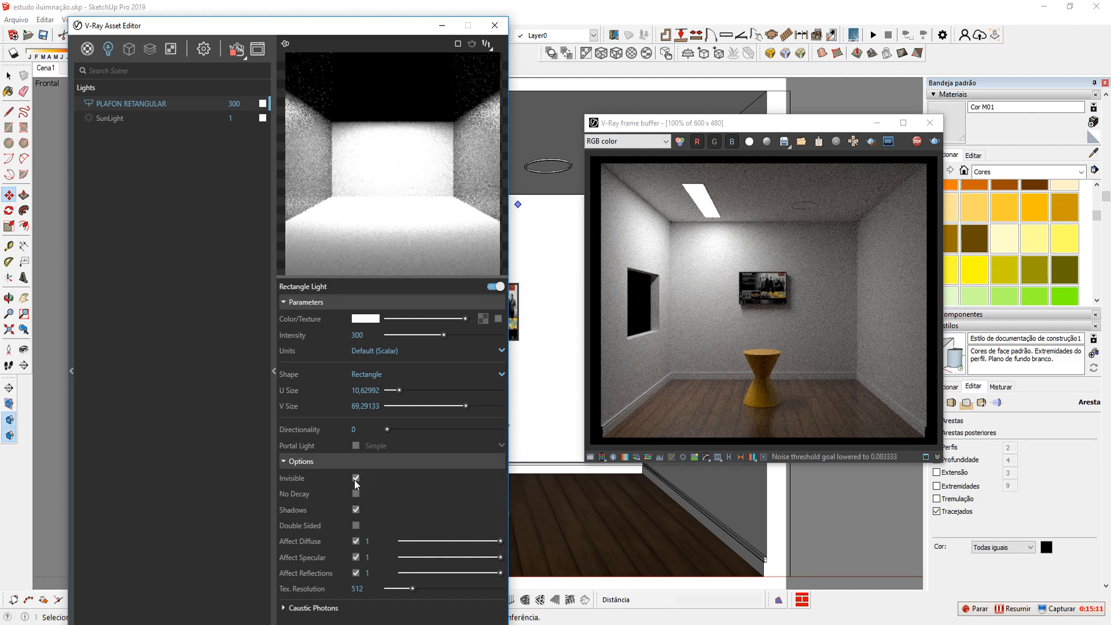
click(929, 142)
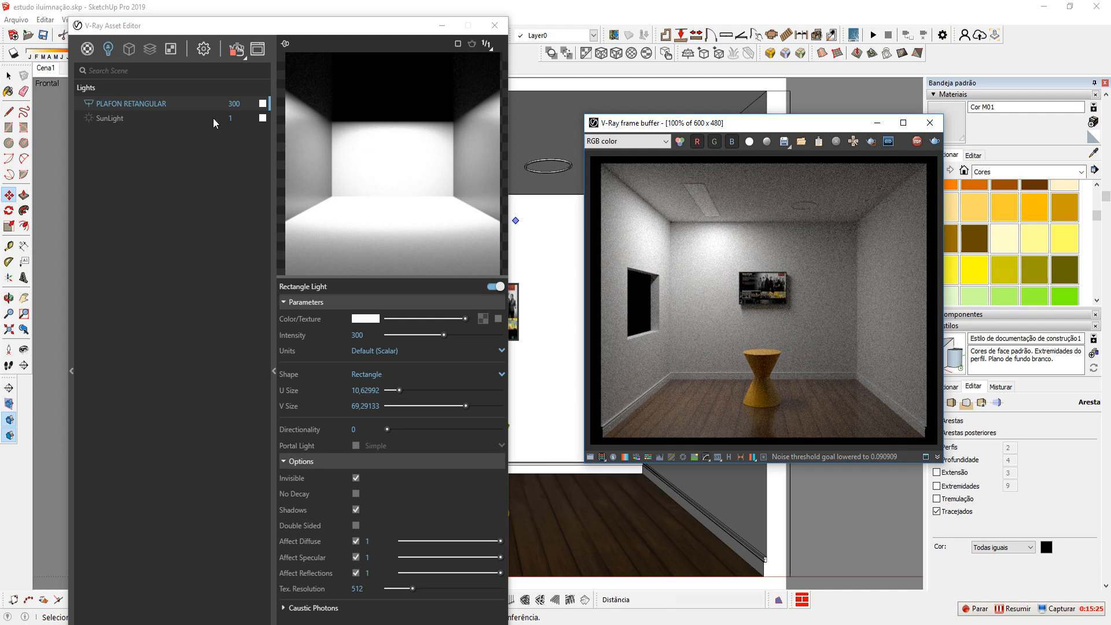
- Switch the PLAFON RETANGULAR light off and on again, using both its settings switch and its entry in the lights list
click(501, 287)
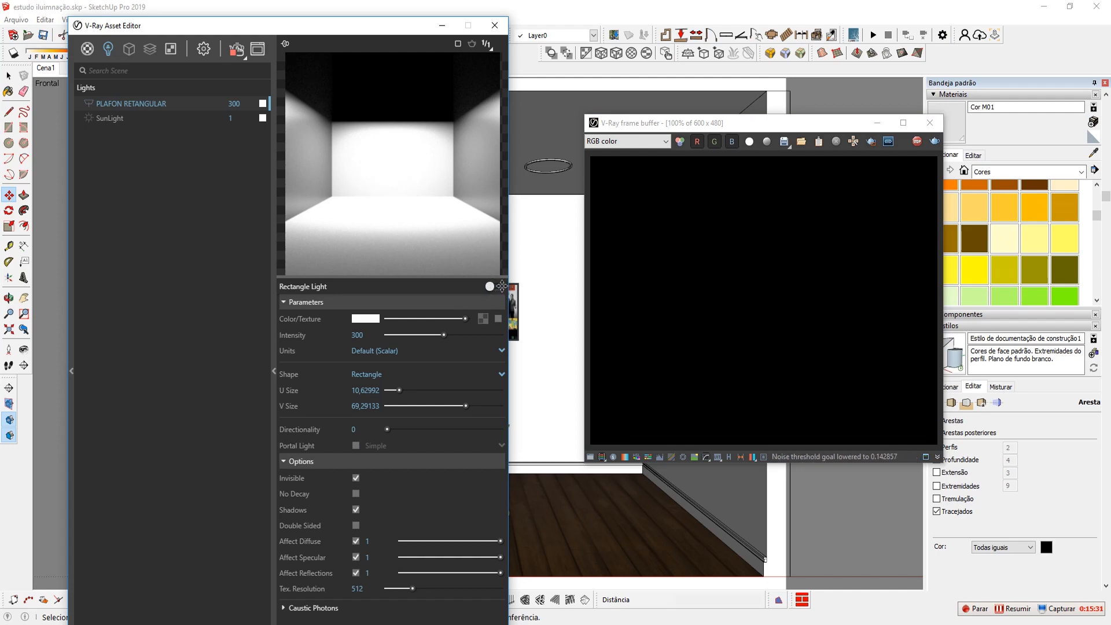
click(493, 287)
click(87, 103)
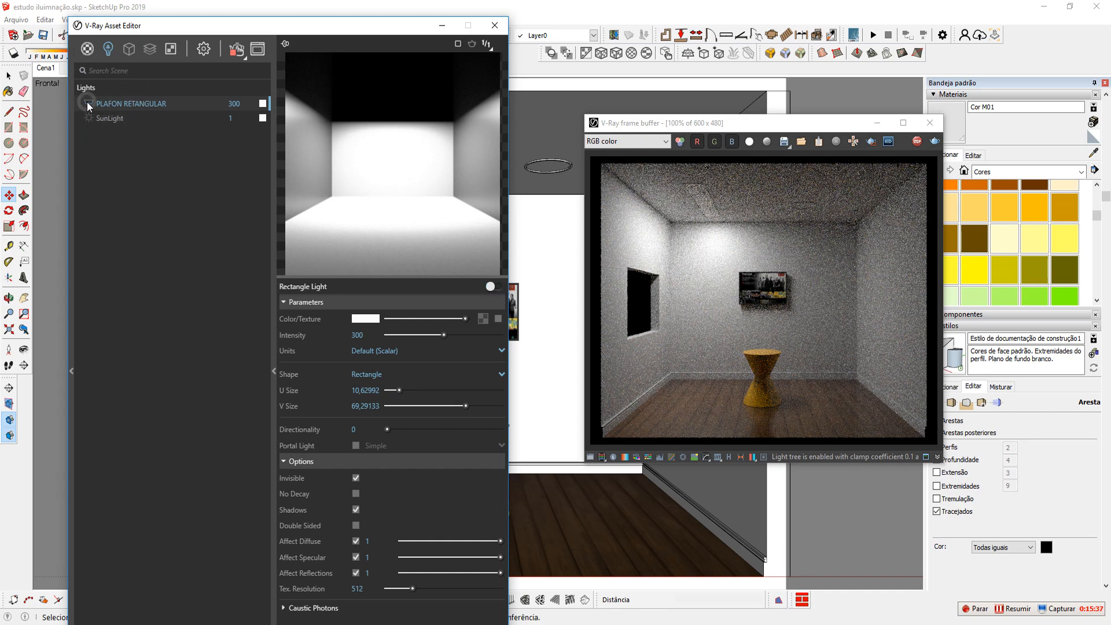
click(87, 103)
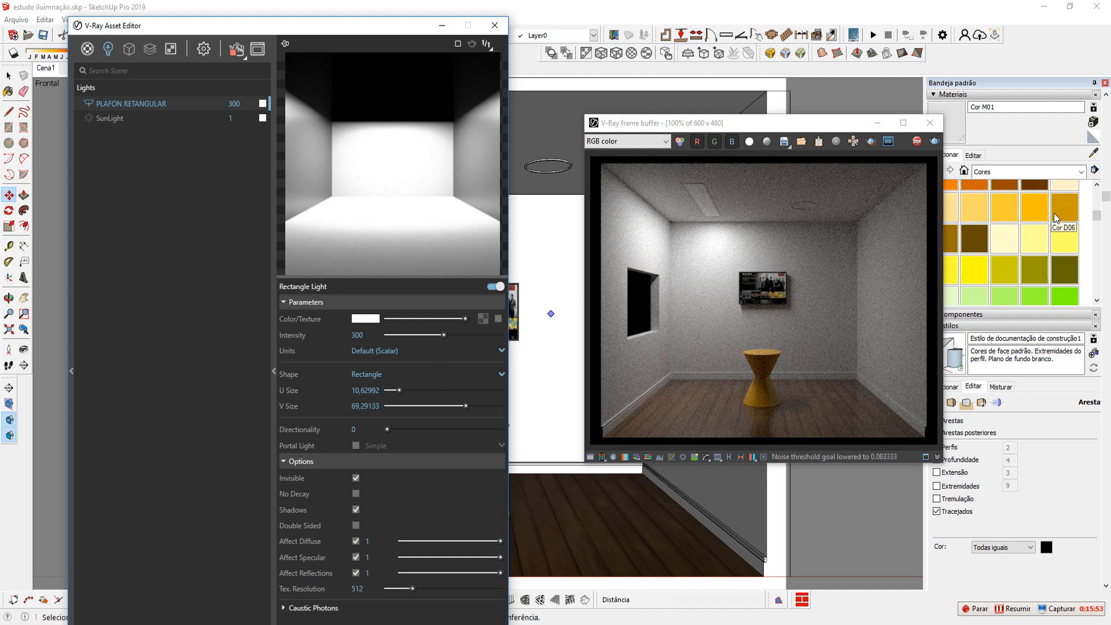
- Sample the wall material Cor M01, raise its reflection color to white and view the reflective walls in the render
click(1092, 156)
click(556, 227)
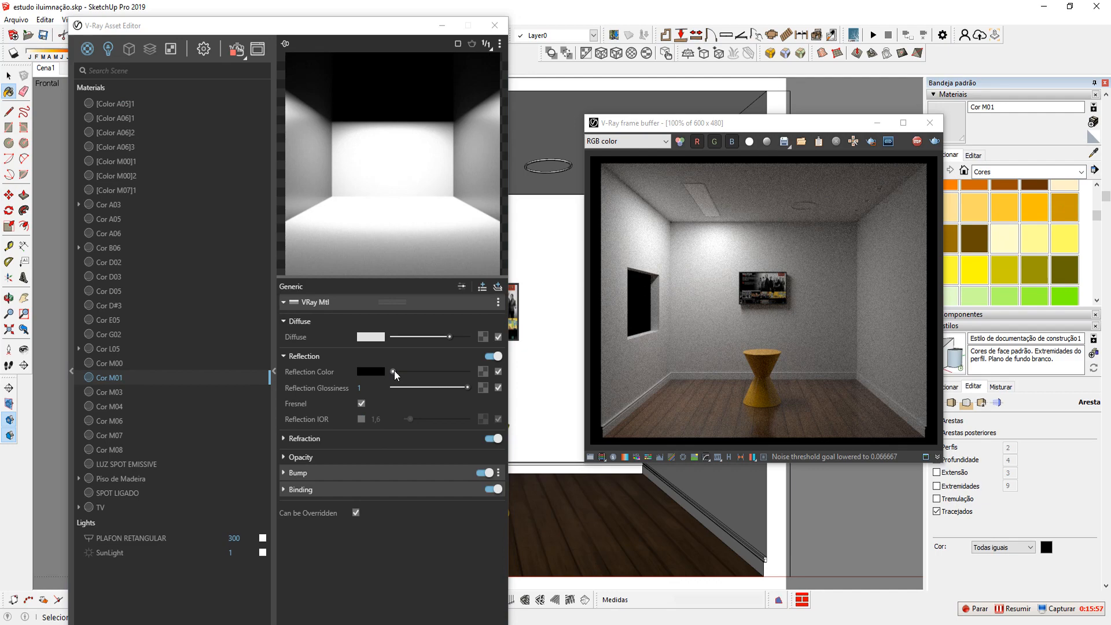
drag(393, 371, 474, 376)
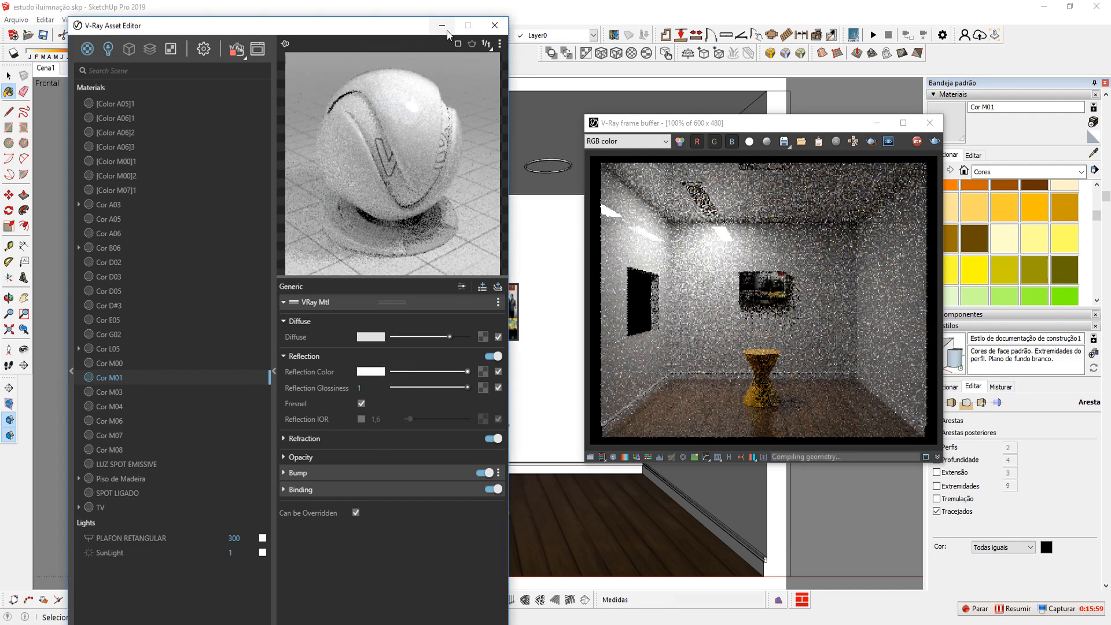
click(437, 26)
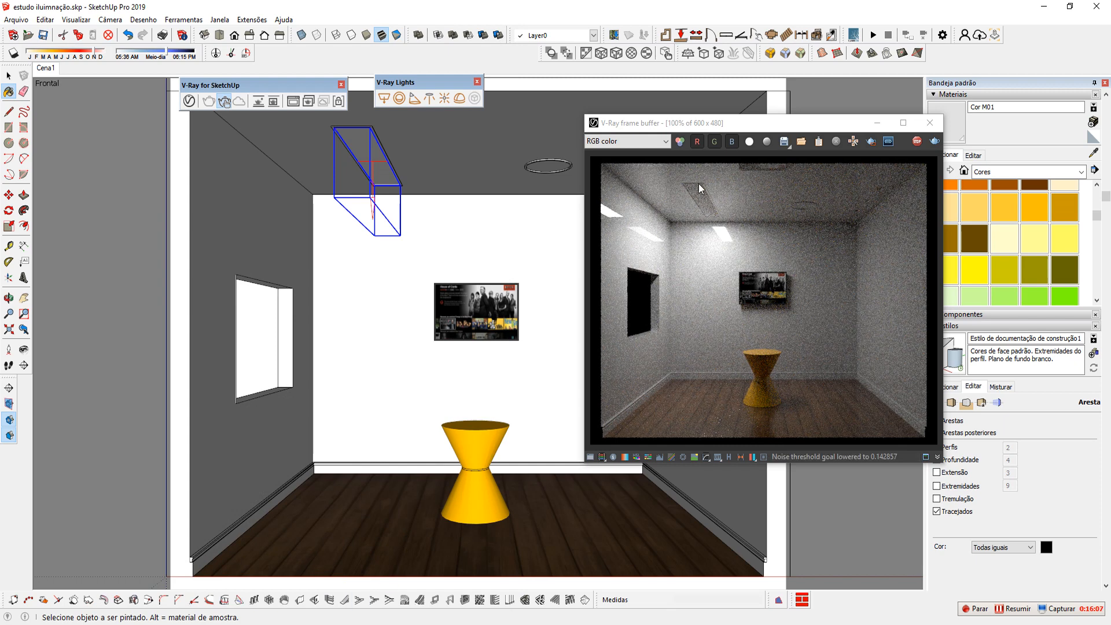
- Compare the PLAFON RETANGULAR light's render with Invisible off and on, leaving it on, and disable Affect Reflections
click(224, 102)
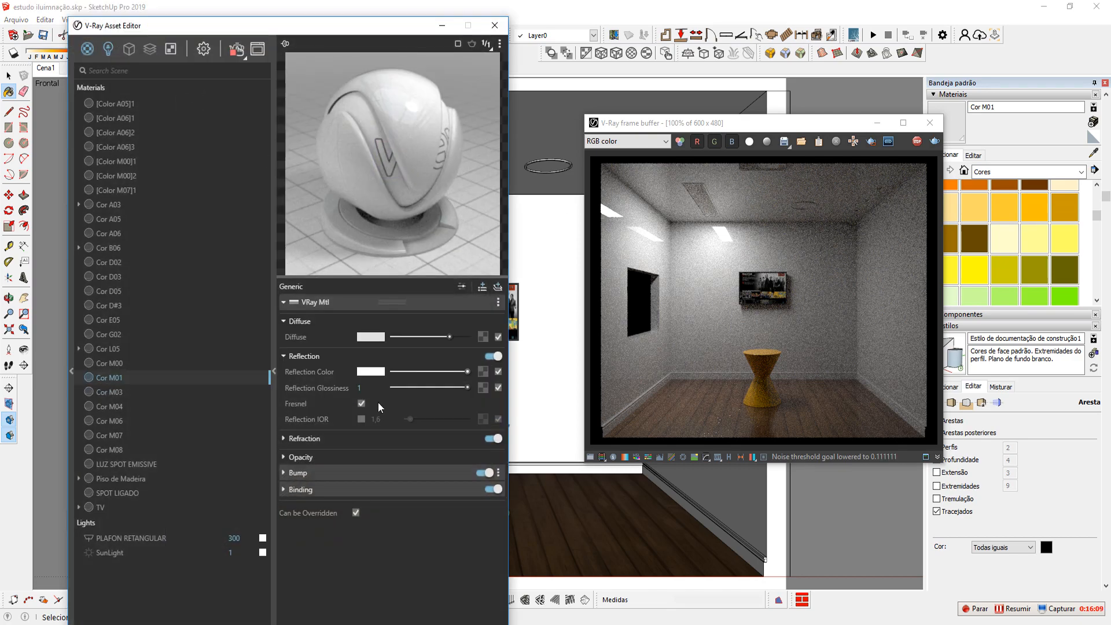
click(108, 49)
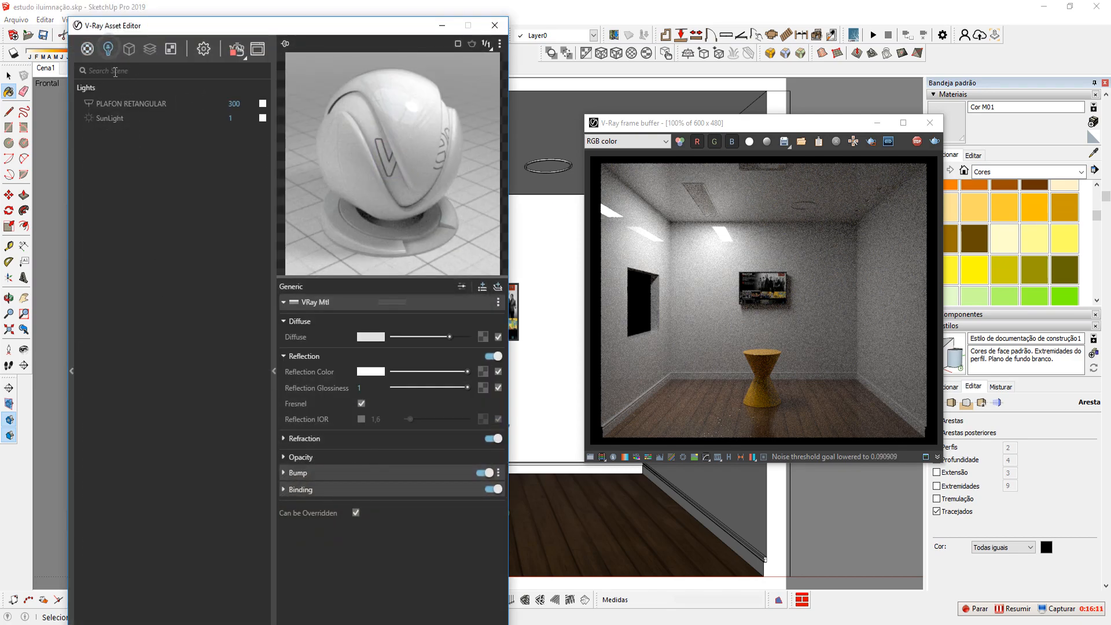
click(139, 103)
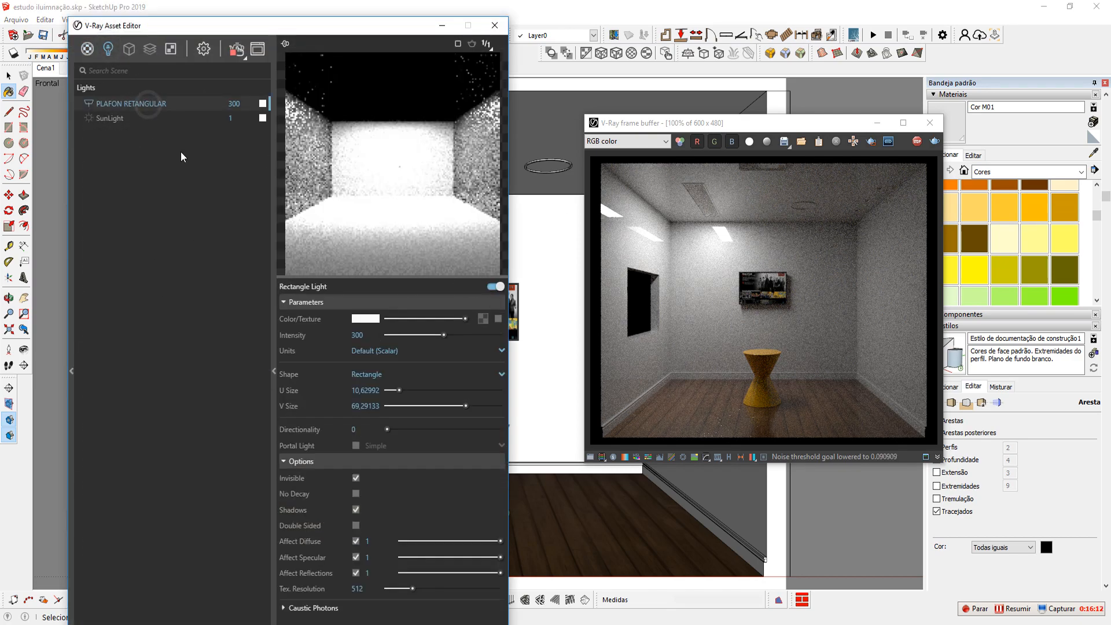
click(355, 477)
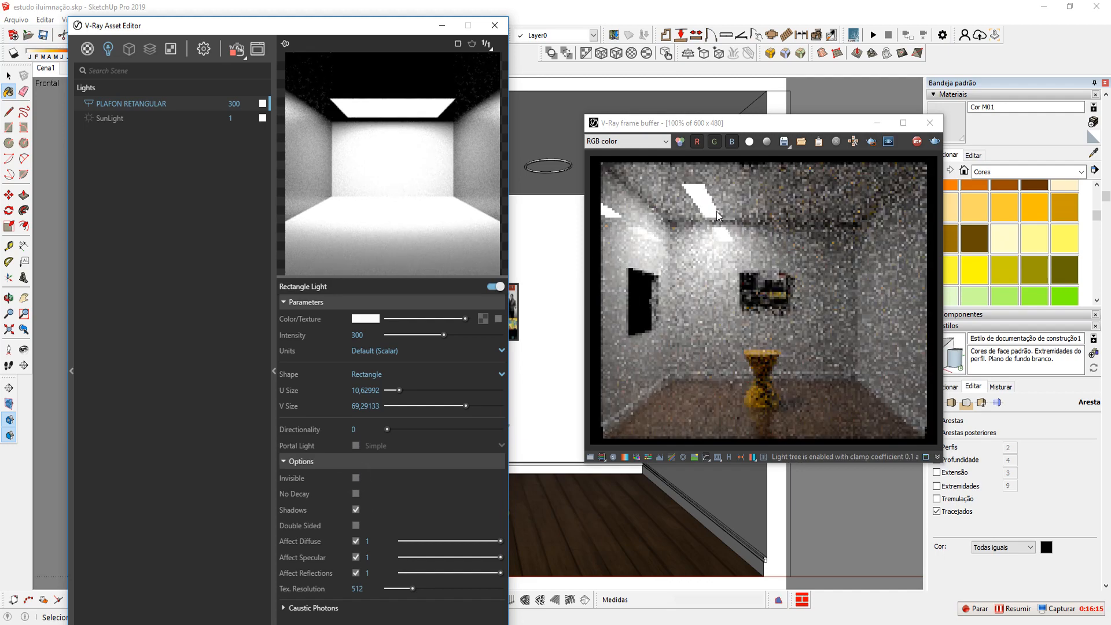
click(354, 477)
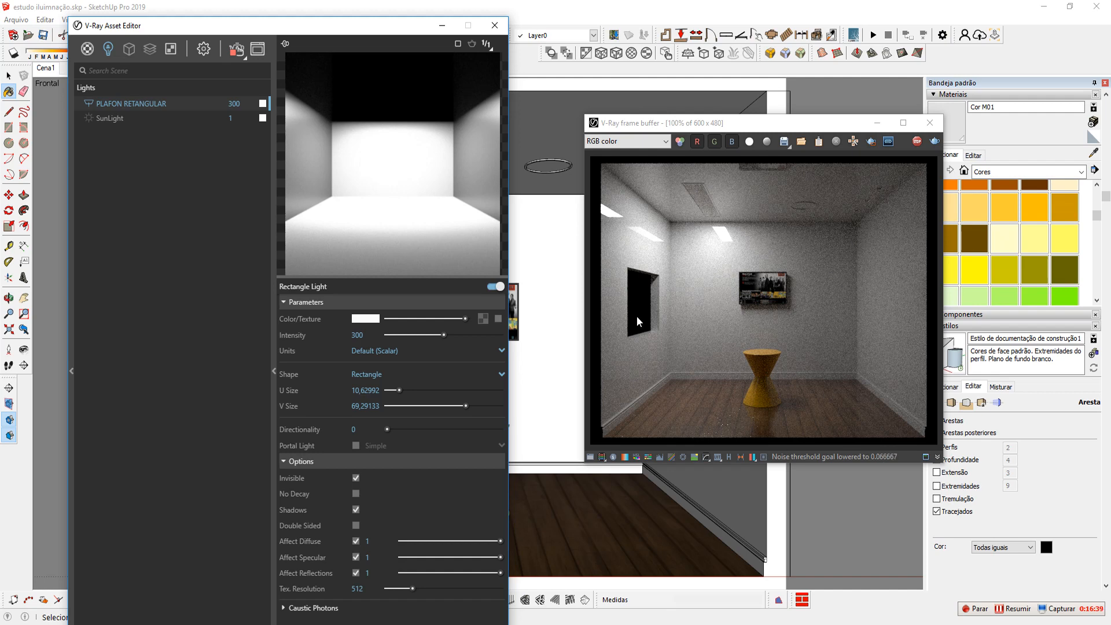
click(354, 573)
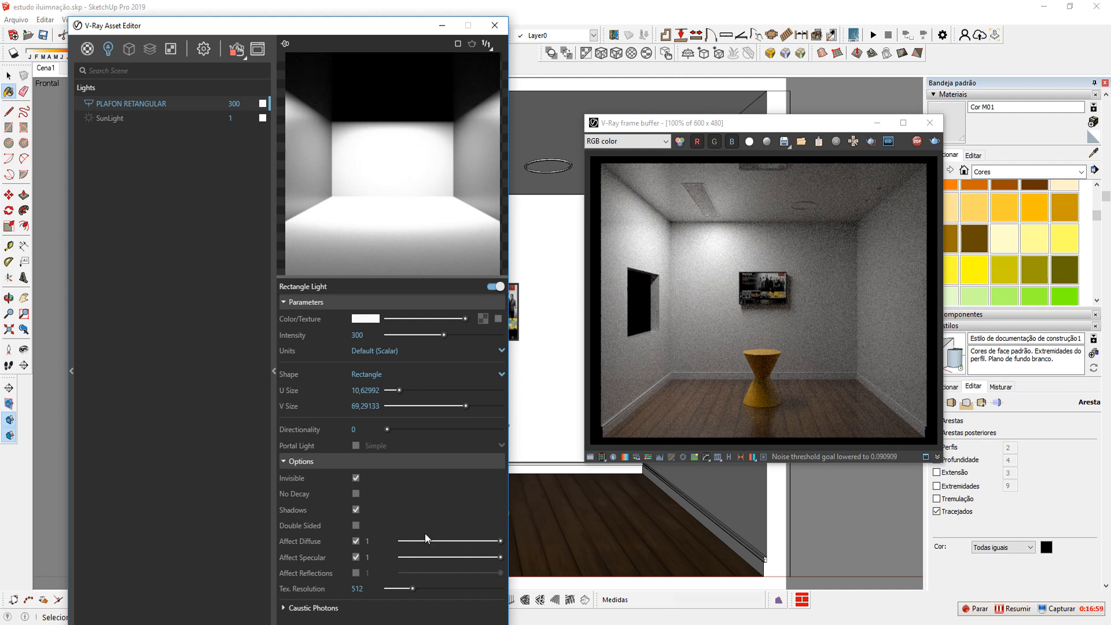
- Switch Affect Reflections on and off again for the PLAFON RETANGULAR light, and minimize the Asset Editor and the frame buffer
click(355, 574)
click(356, 575)
drag(356, 23, 335, 221)
click(317, 74)
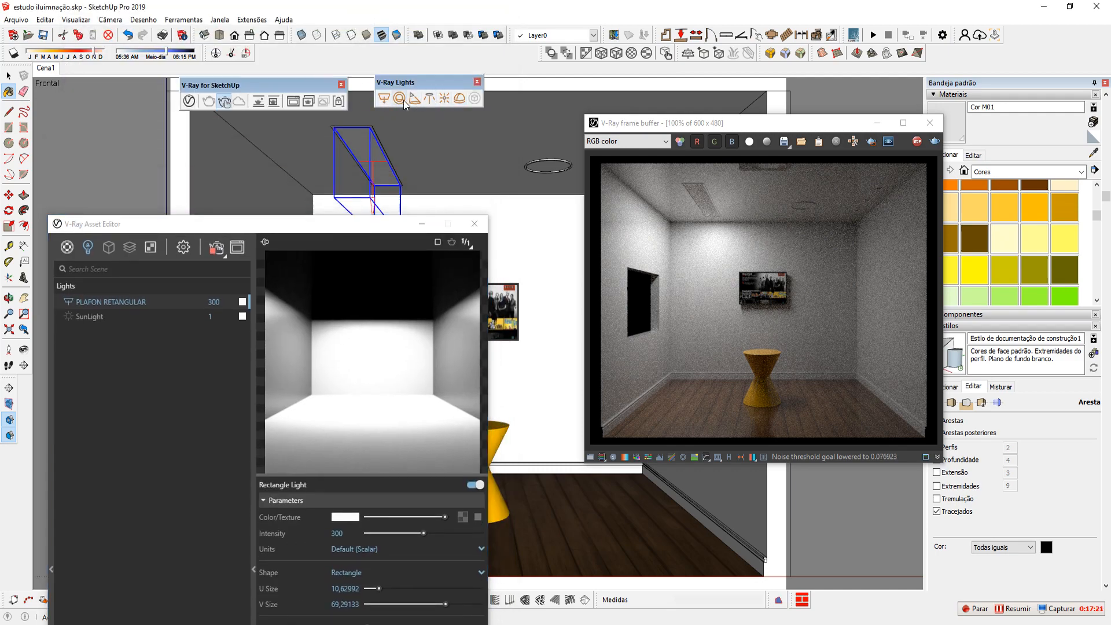
drag(374, 229, 359, 49)
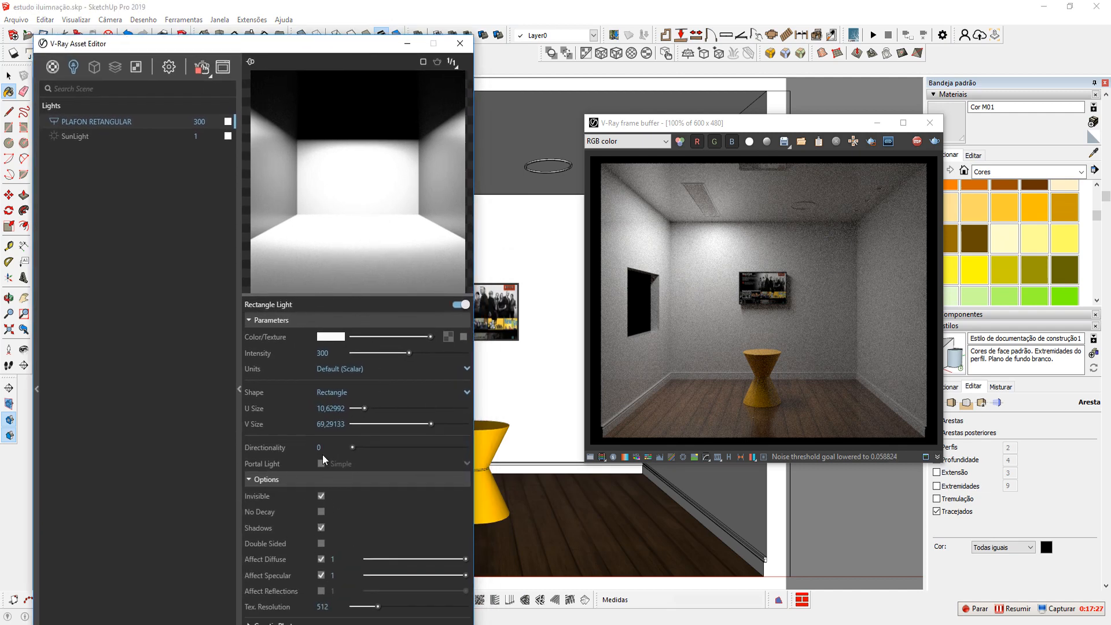
drag(324, 47, 327, 29)
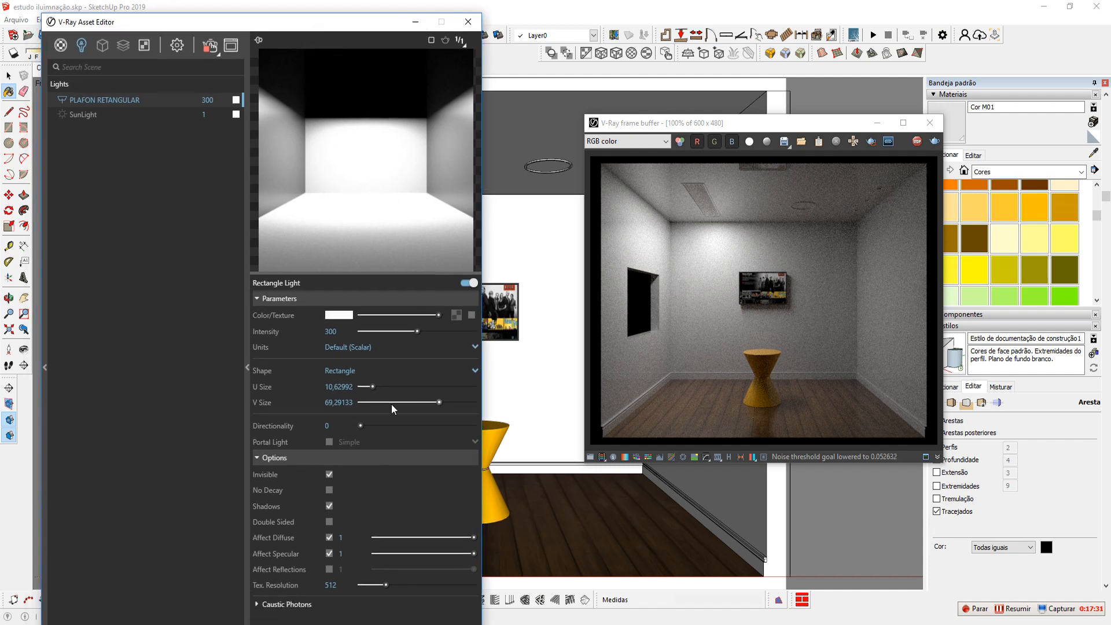
click(416, 25)
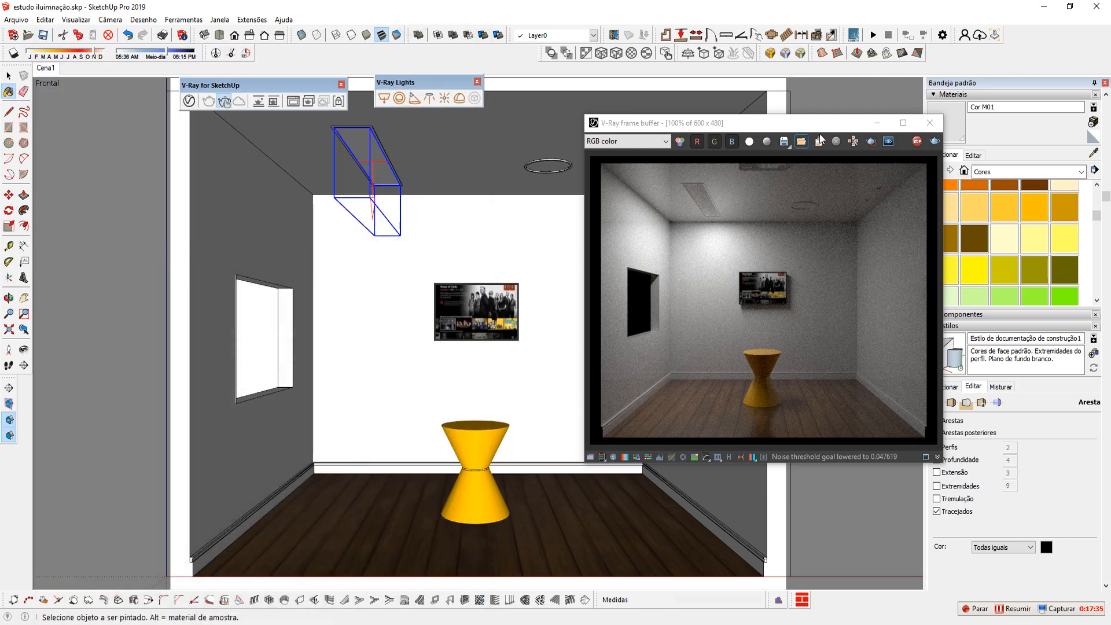
click(877, 122)
- Try to draw a V-Ray rectangle light across the inside of the round ceiling fixture
scroll(344, 169, up, 3)
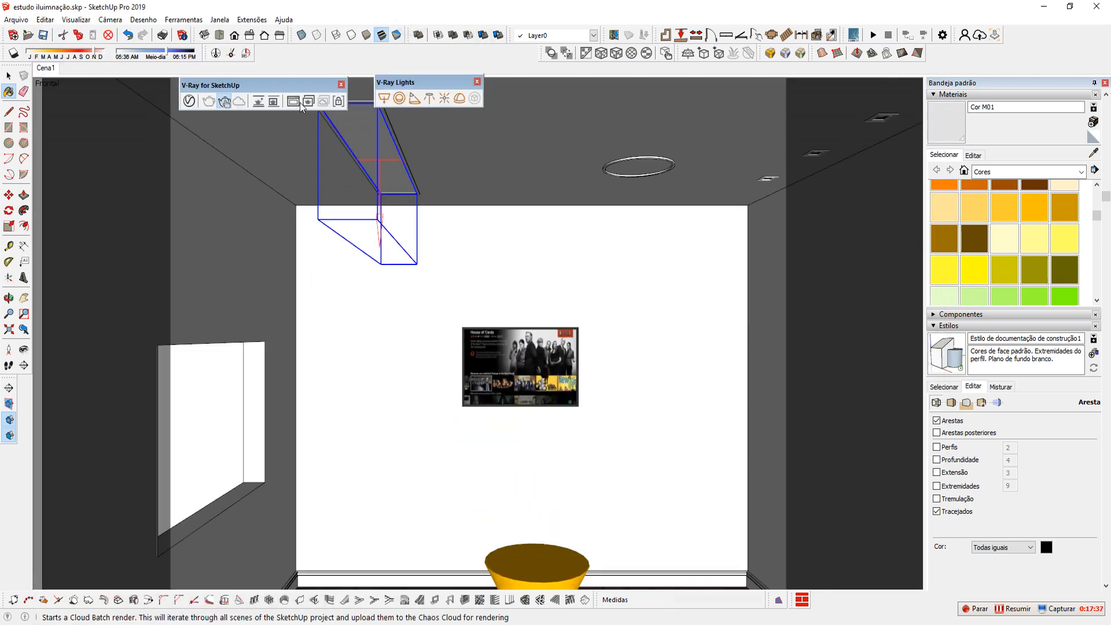
scroll(660, 193, up, 1)
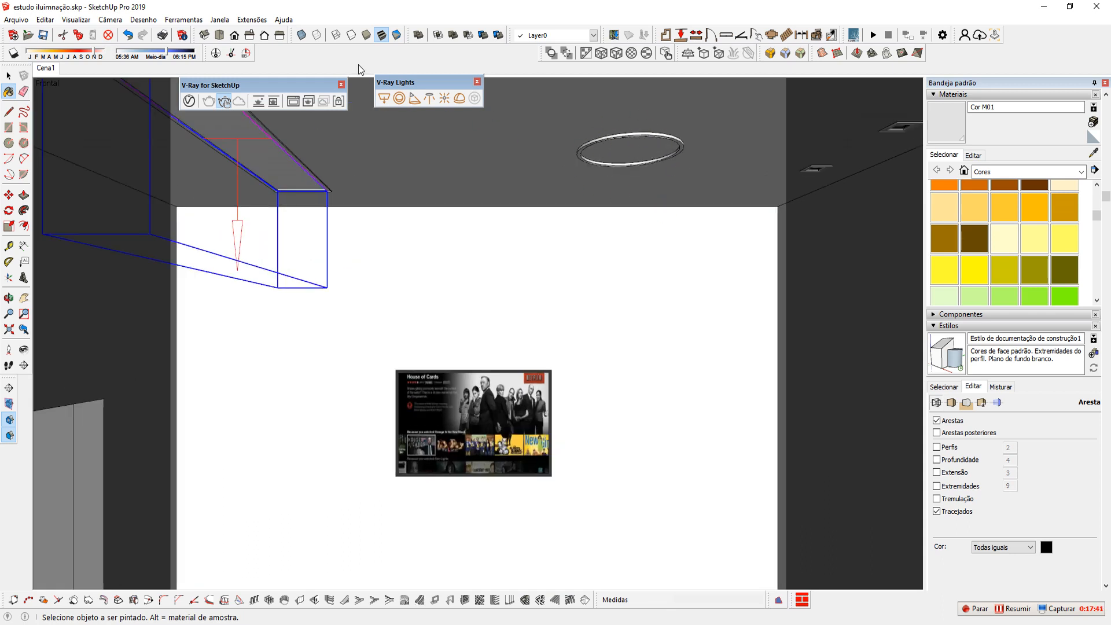
click(383, 99)
middle_drag(604, 221, 498, 151)
scroll(426, 276, up, 1)
middle_drag(426, 279, 443, 232)
scroll(425, 275, up, 2)
click(448, 230)
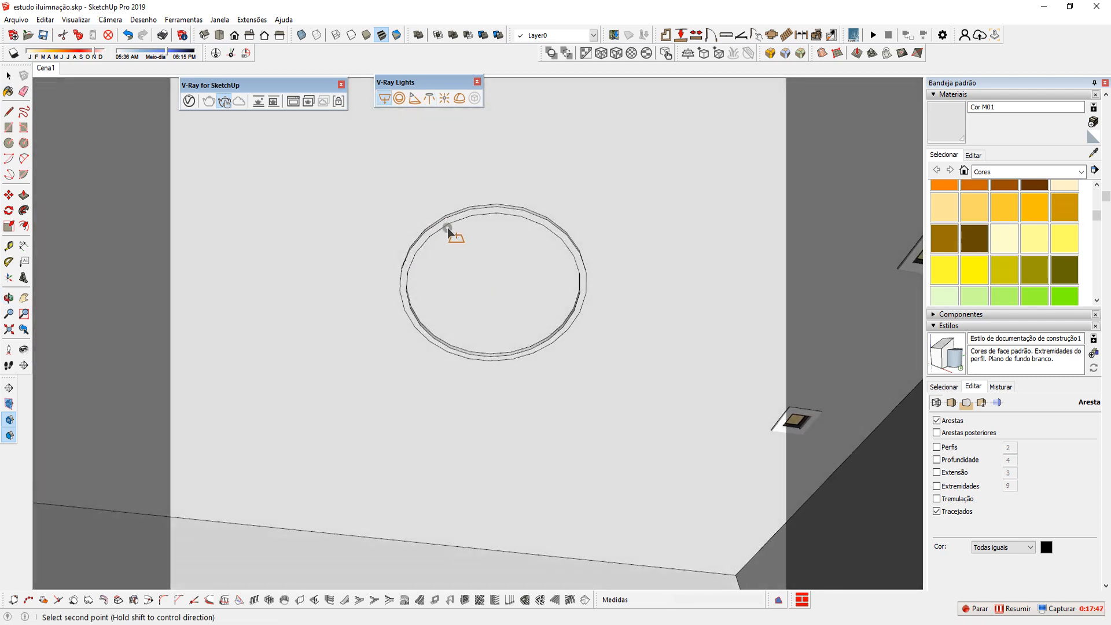
click(546, 343)
mouse_move(559, 298)
middle_down()
mouse_move(318, 300)
mouse_move(486, 281)
mouse_move(531, 446)
middle_up()
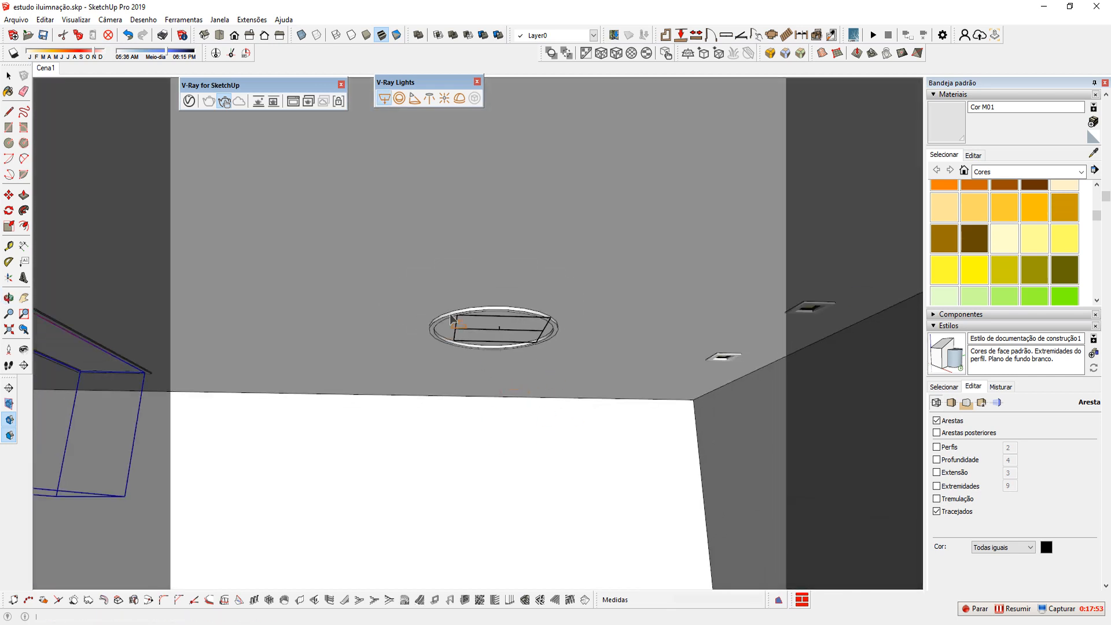
middle_drag(509, 401, 505, 397)
key(space)
mouse_move(507, 335)
middle_down()
mouse_move(537, 396)
mouse_move(499, 378)
middle_up()
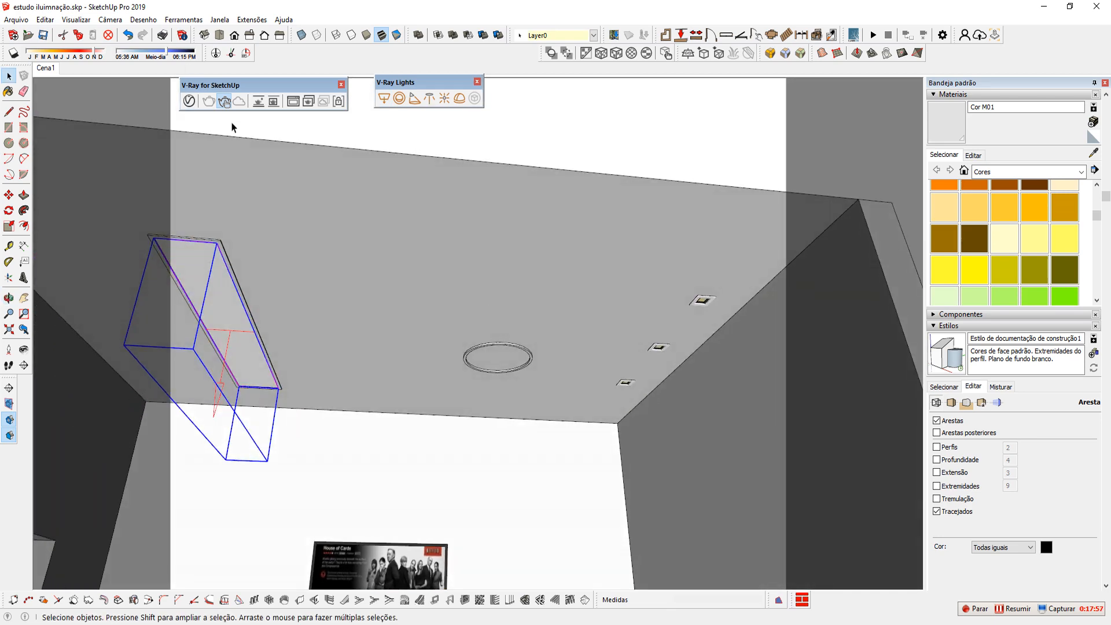
- Draw a downward-facing V-Ray rectangle light inside the round ceiling fixture, with a U size of about 10.35 and V size of about 12.39
click(379, 102)
scroll(502, 377, up, 4)
click(461, 293)
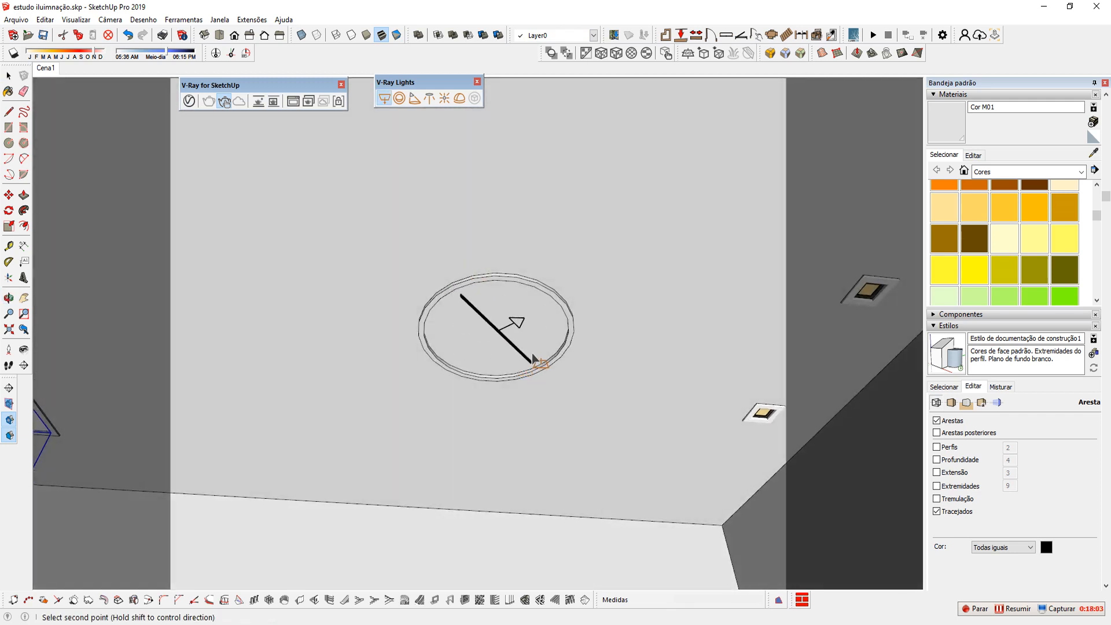
key(Escape)
click(455, 290)
click(535, 371)
middle_drag(536, 370, 480, 333)
key(space)
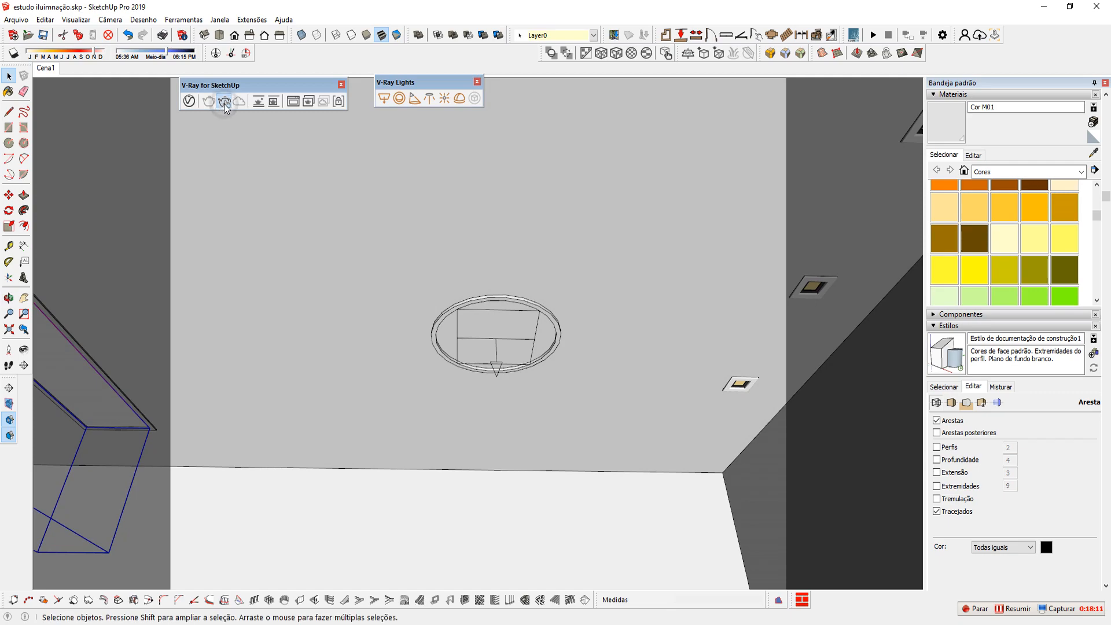
- Show the V-Ray frame buffer and start an interactive render of the new ceiling light
click(292, 103)
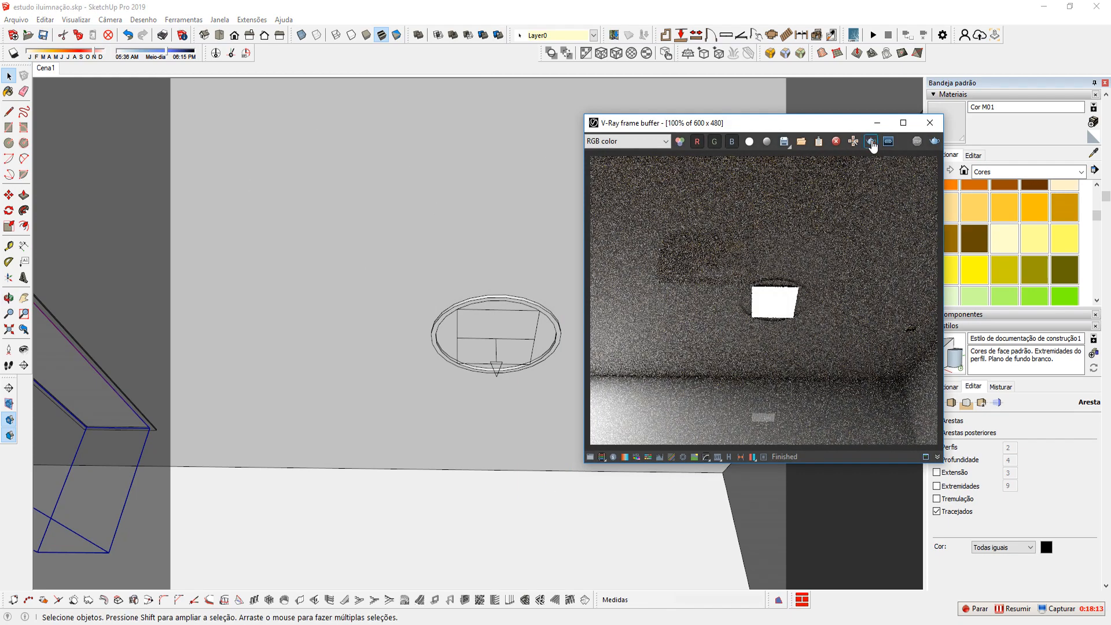
click(933, 141)
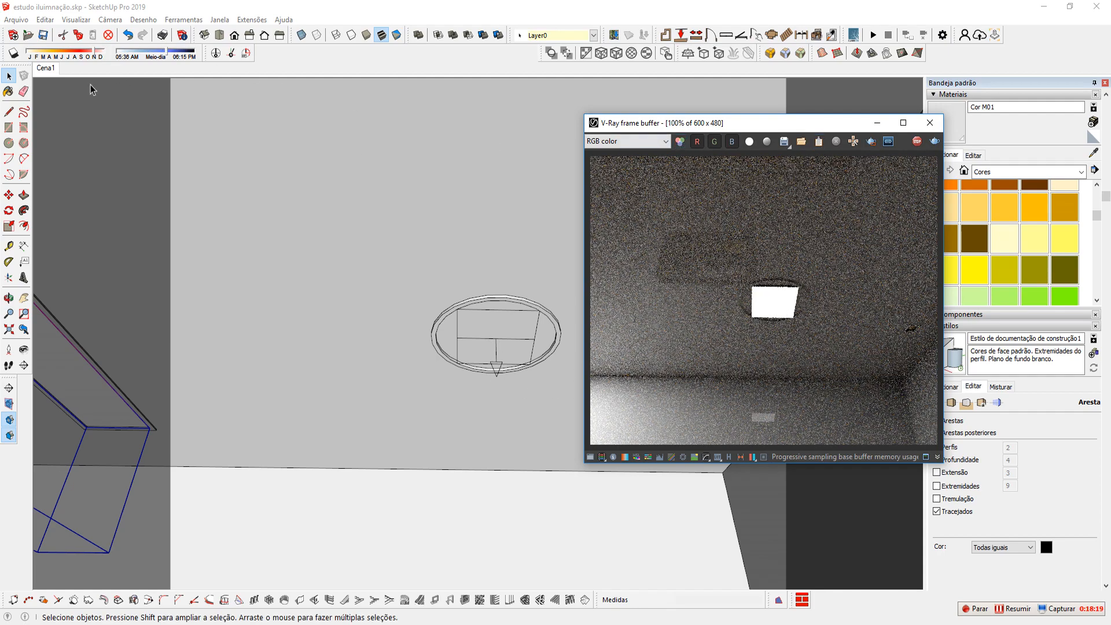
right_click(370, 78)
- Rename the new rectangle light as PLAFON REDONDO in the V-Ray Asset Editor
click(193, 102)
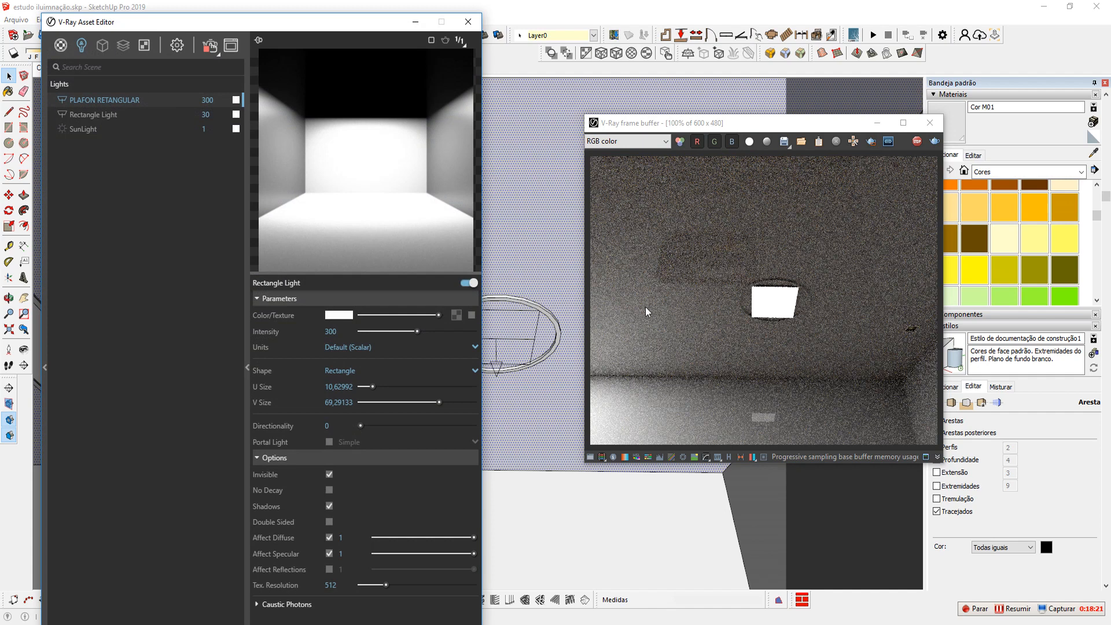
click(96, 116)
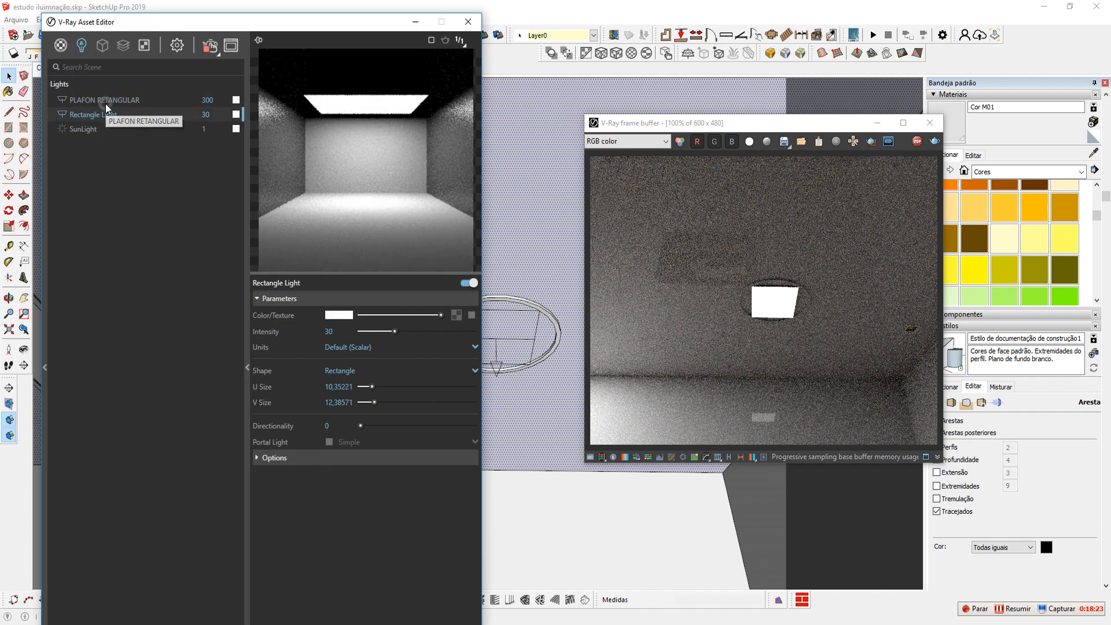
click(105, 103)
mouse_move(194, 21)
mouse_down()
mouse_move(399, 36)
mouse_move(356, 313)
mouse_up()
drag(501, 318, 298, 118)
click(53, 209)
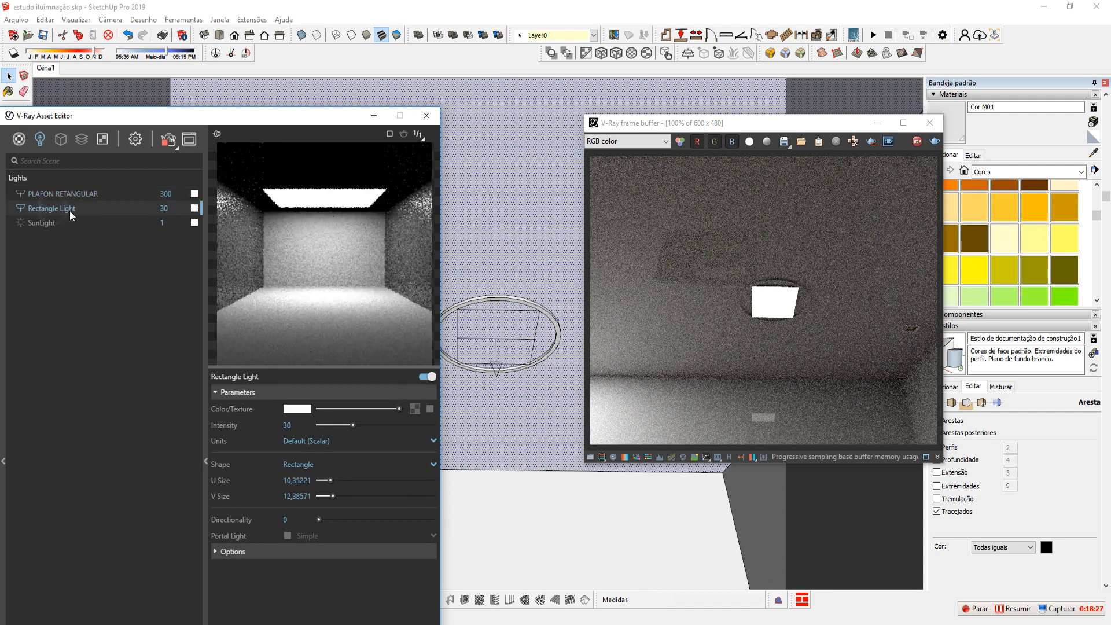
right_click(76, 208)
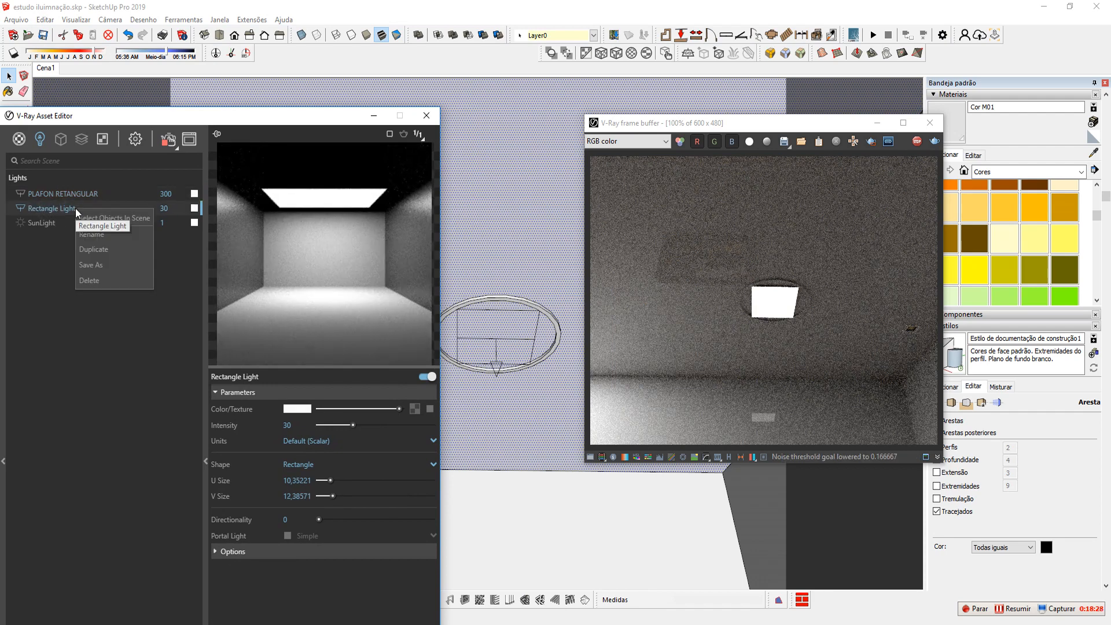
click(107, 237)
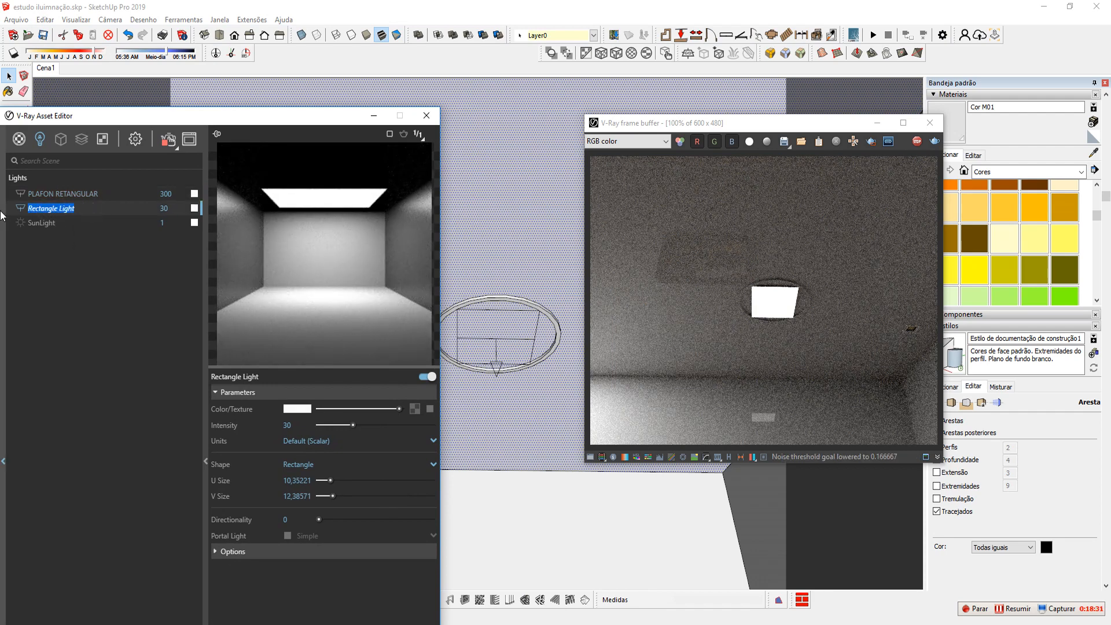
text(Pl)
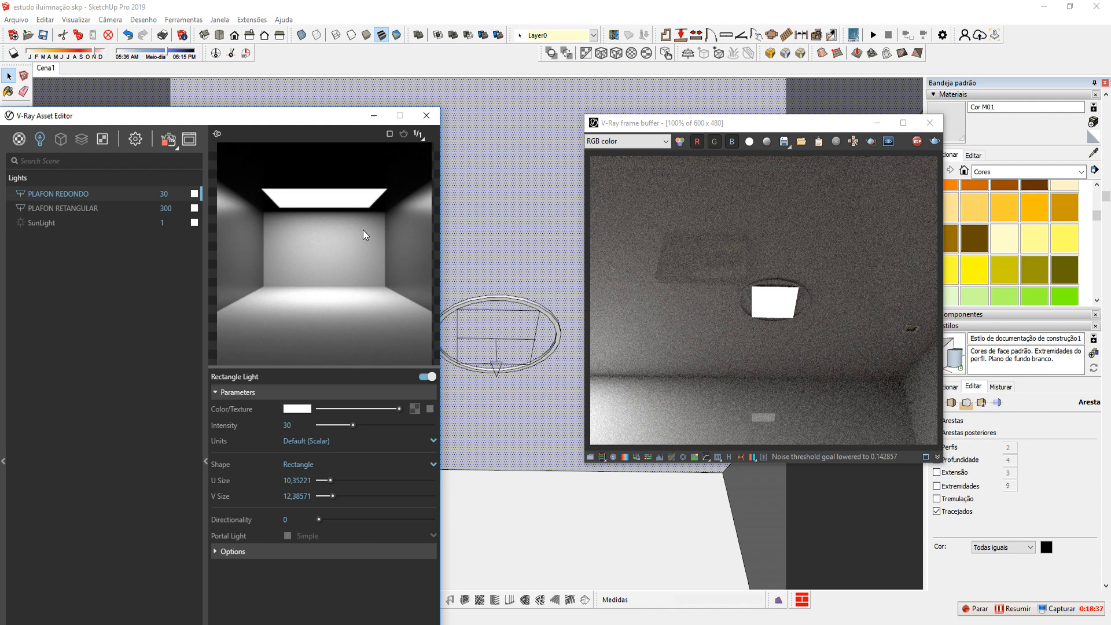
- Set the PLAFON REDONDO light's shape to Disc and examine it up close in a restarted interactive render
drag(305, 115, 314, 93)
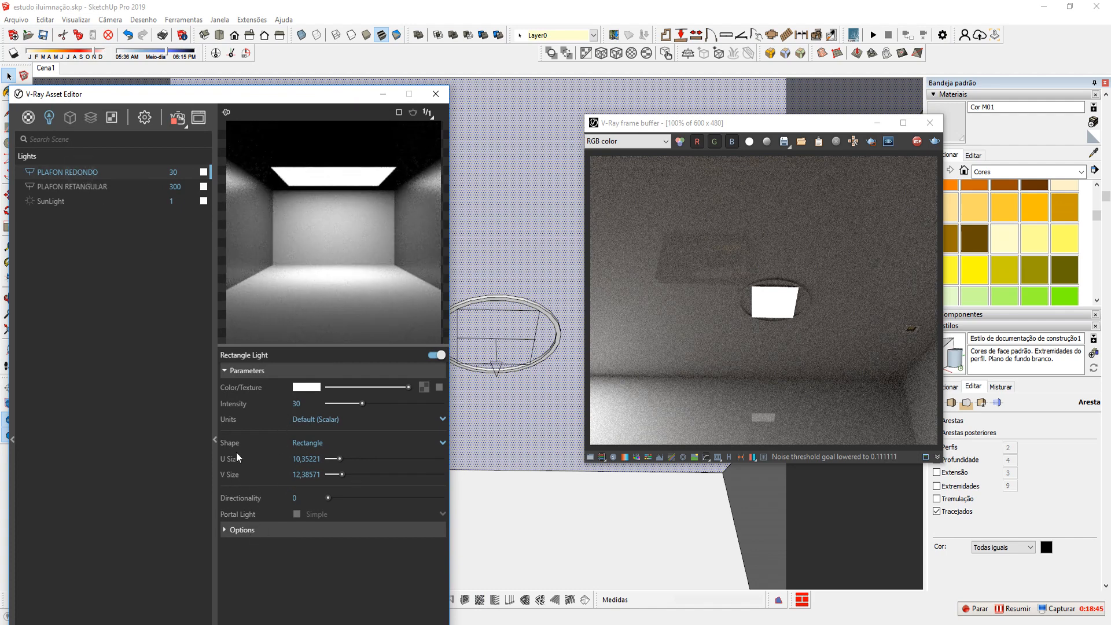
key(ctrl)
click(444, 441)
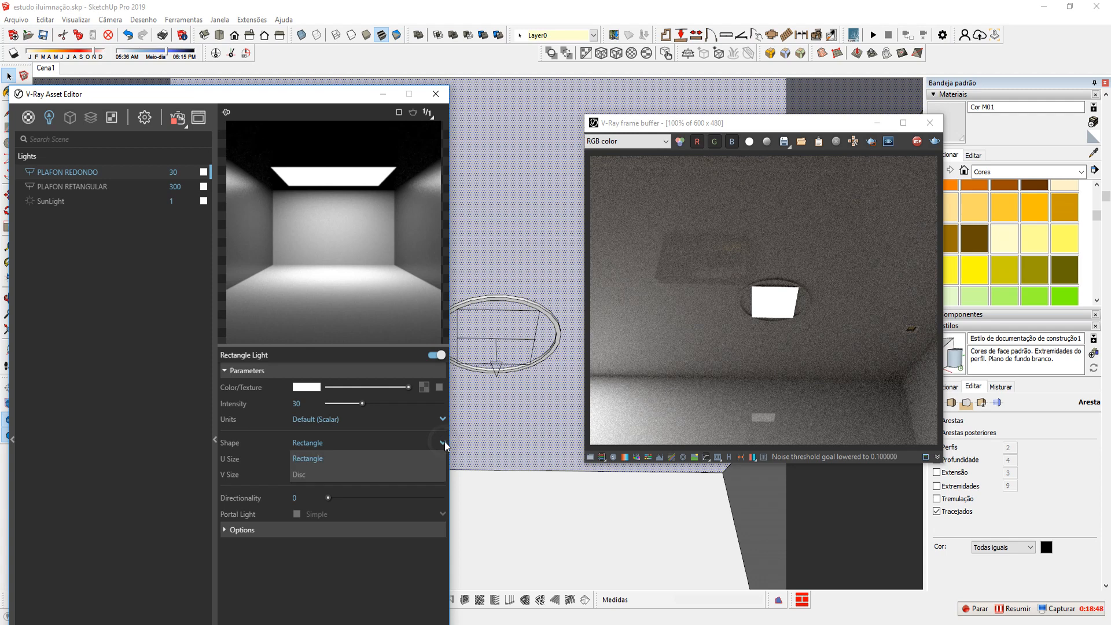
click(303, 477)
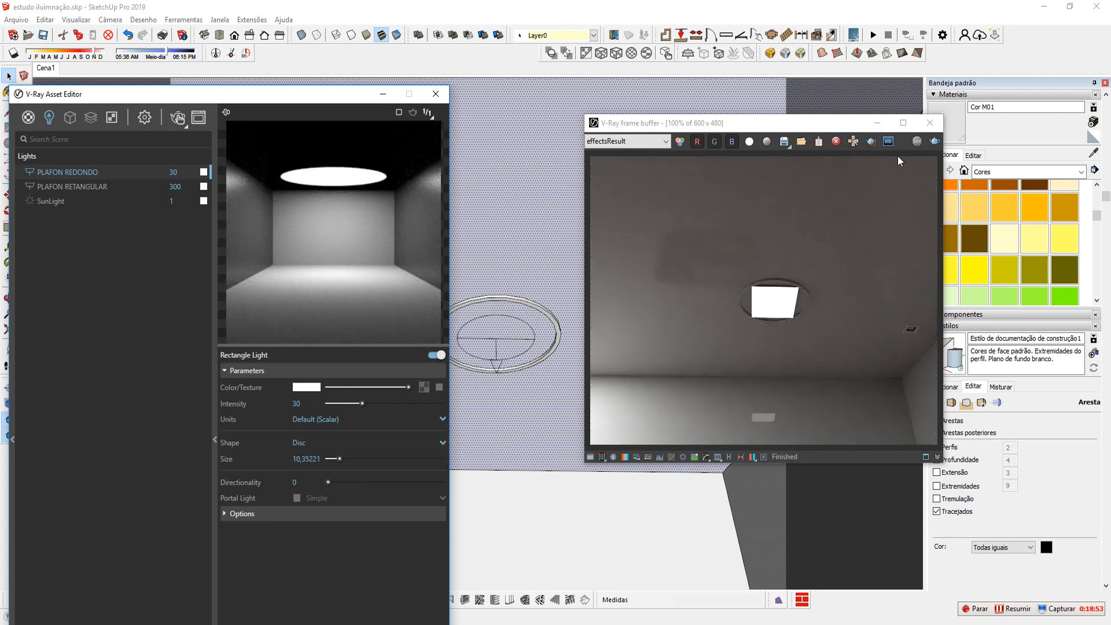
click(934, 141)
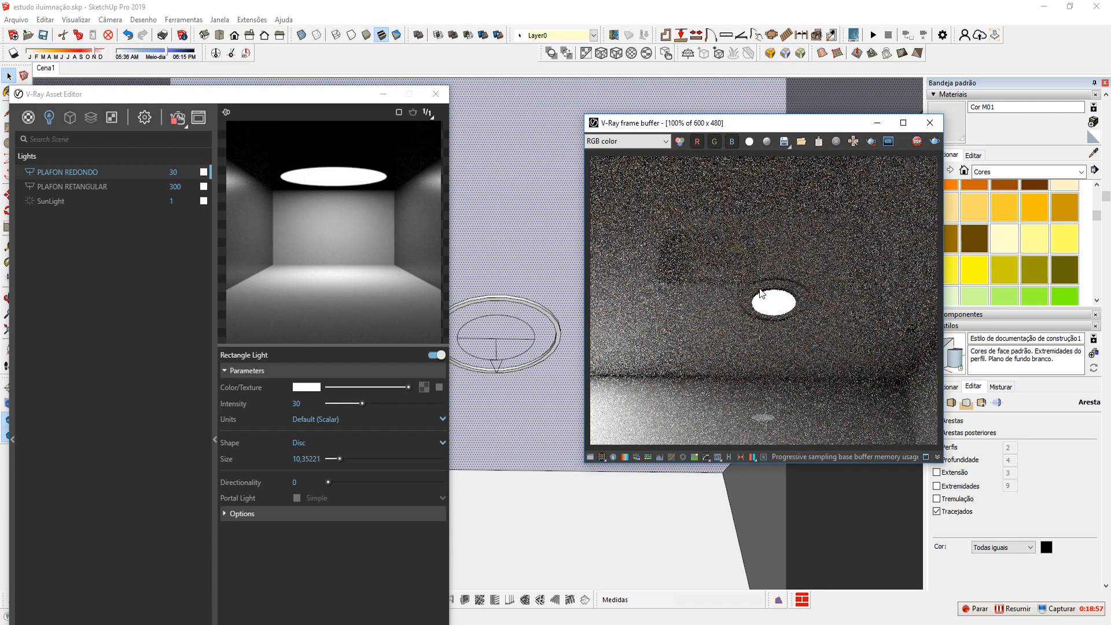
click(384, 94)
scroll(776, 314, up, 2)
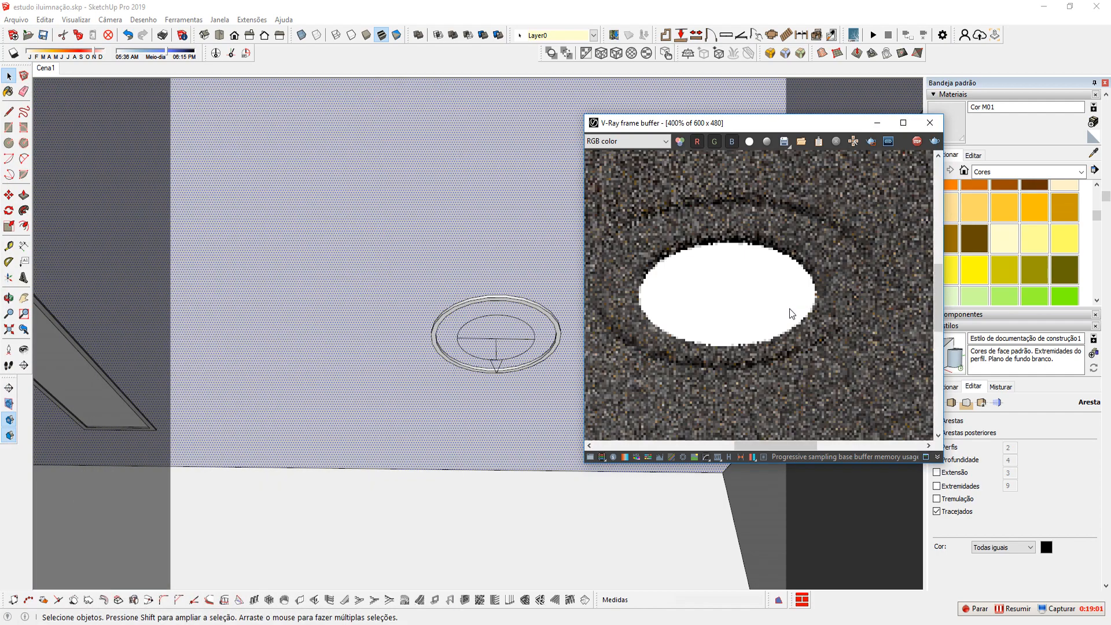
- Scale the disc light along the red axis toward both sides of the round fixture, by about 1.27 and 1.21
scroll(488, 364, up, 3)
click(493, 362)
scroll(492, 363, down, 2)
middle_drag(493, 364, 504, 375)
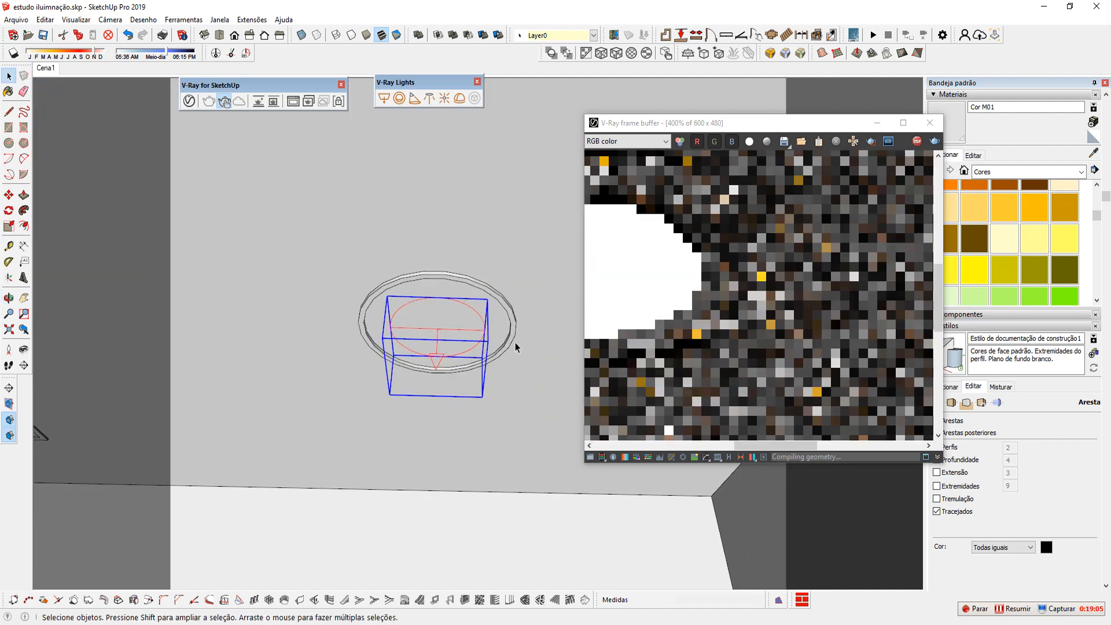
middle_drag(440, 335, 429, 373)
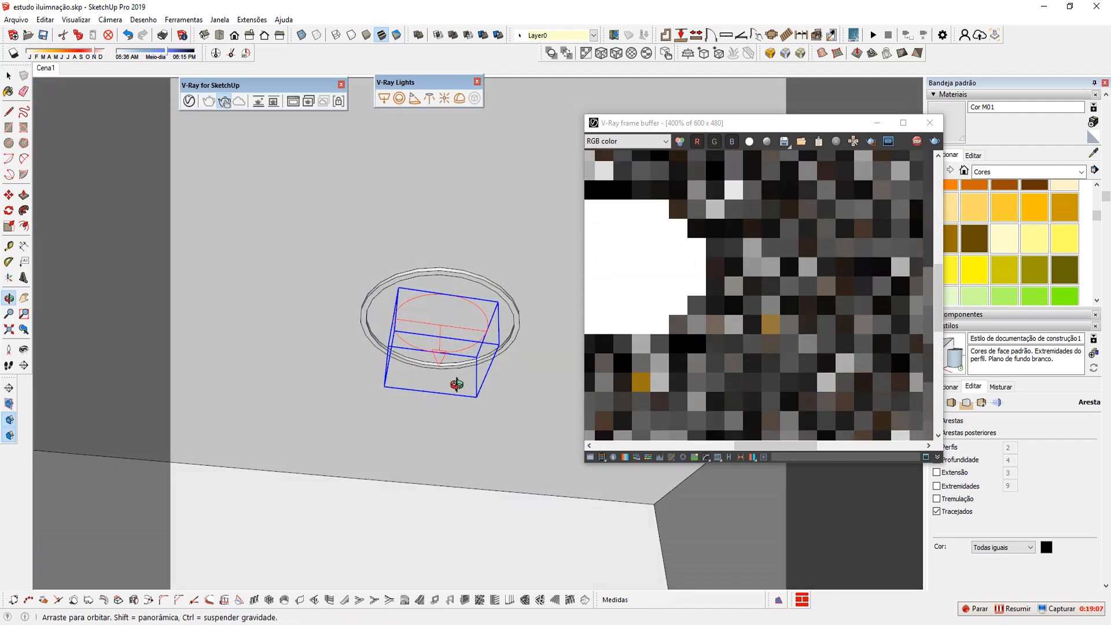
key(s)
scroll(494, 376, up, 3)
scroll(494, 376, down, 2)
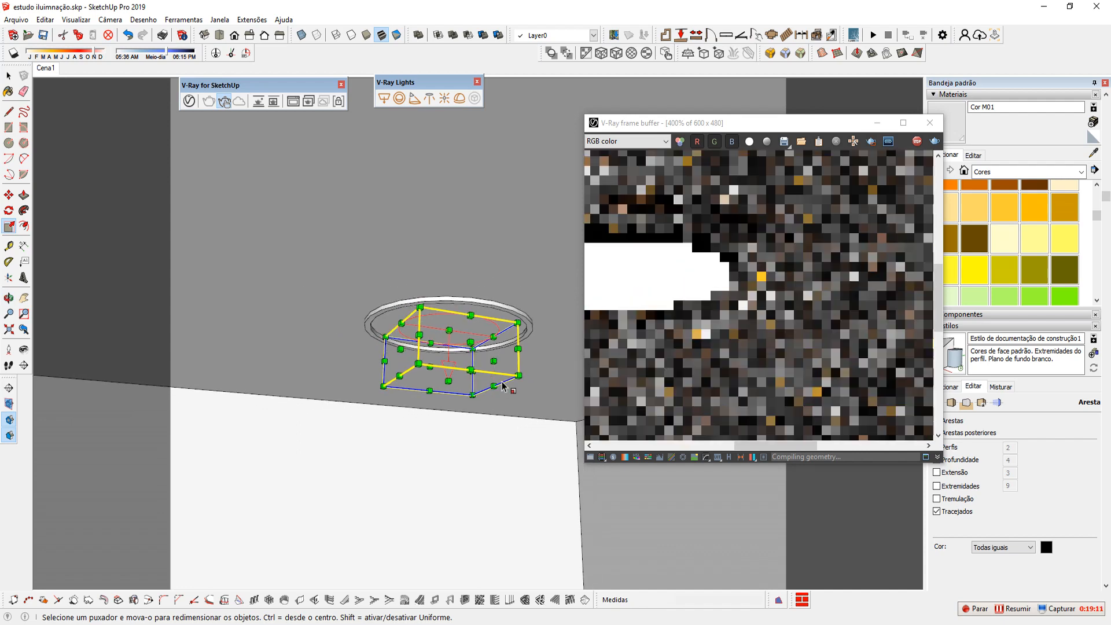
scroll(501, 384, up, 2)
drag(489, 360, 536, 323)
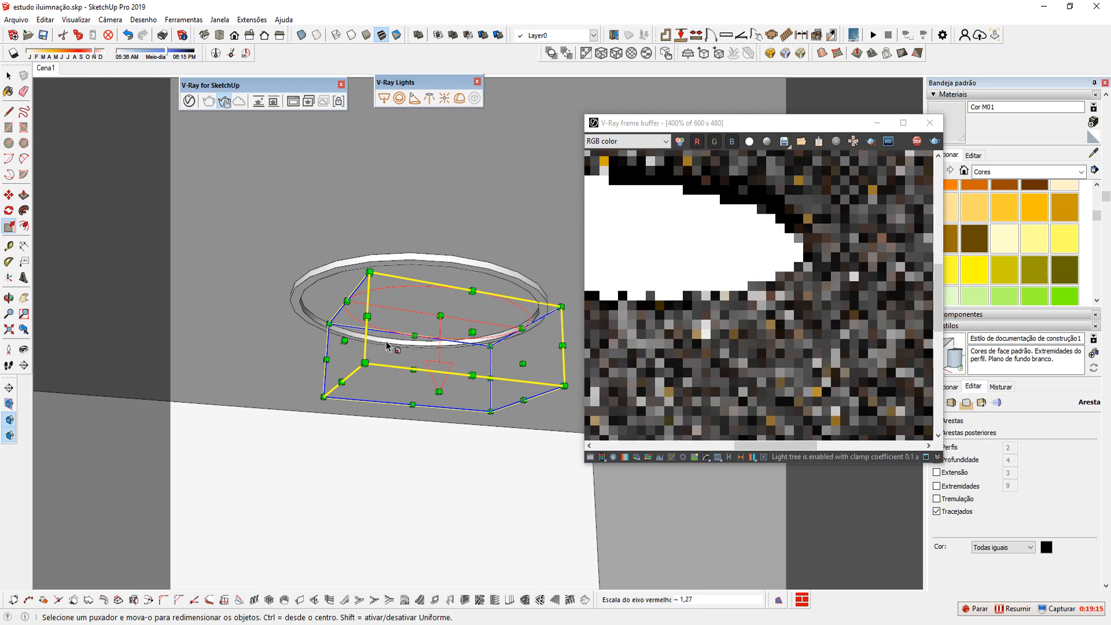
drag(344, 340, 294, 308)
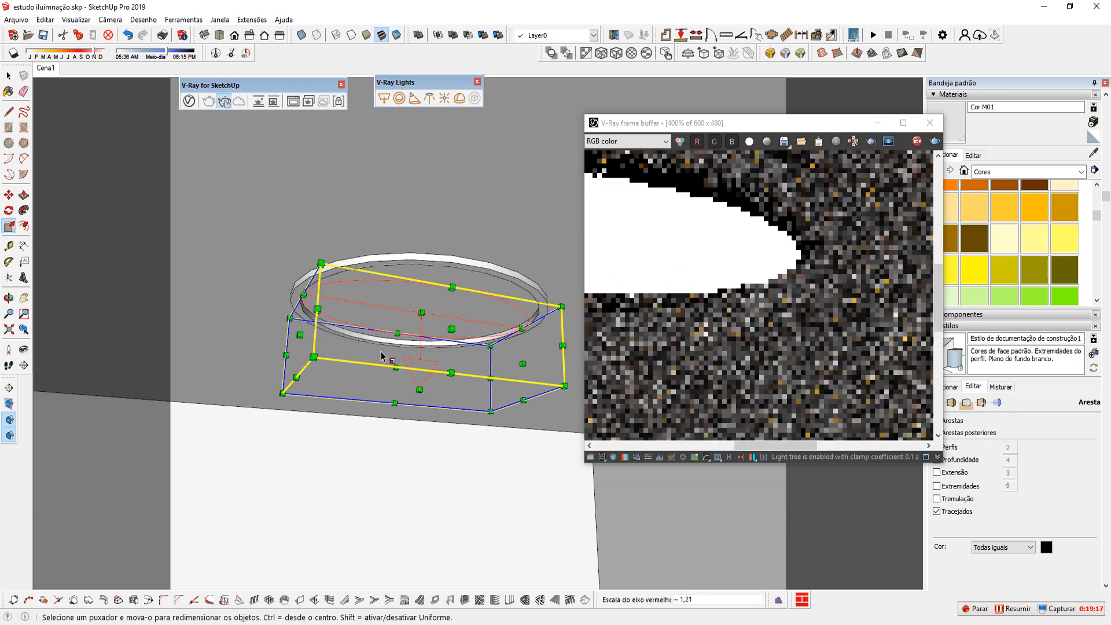
- Stretch the disc light's remaining sides until it fills the inner ring of the round fixture
middle_drag(381, 356, 639, 368)
drag(443, 358, 401, 324)
middle_drag(402, 341, 440, 350)
drag(534, 342, 577, 307)
middle_drag(572, 317, 468, 332)
drag(455, 338, 460, 318)
scroll(460, 318, down, 2)
middle_drag(459, 318, 297, 285)
key(space)
- Select the scaled disc light and check its fit inside the ceiling ring from several angles
click(370, 258)
middle_drag(370, 258, 339, 344)
click(331, 363)
click(332, 382)
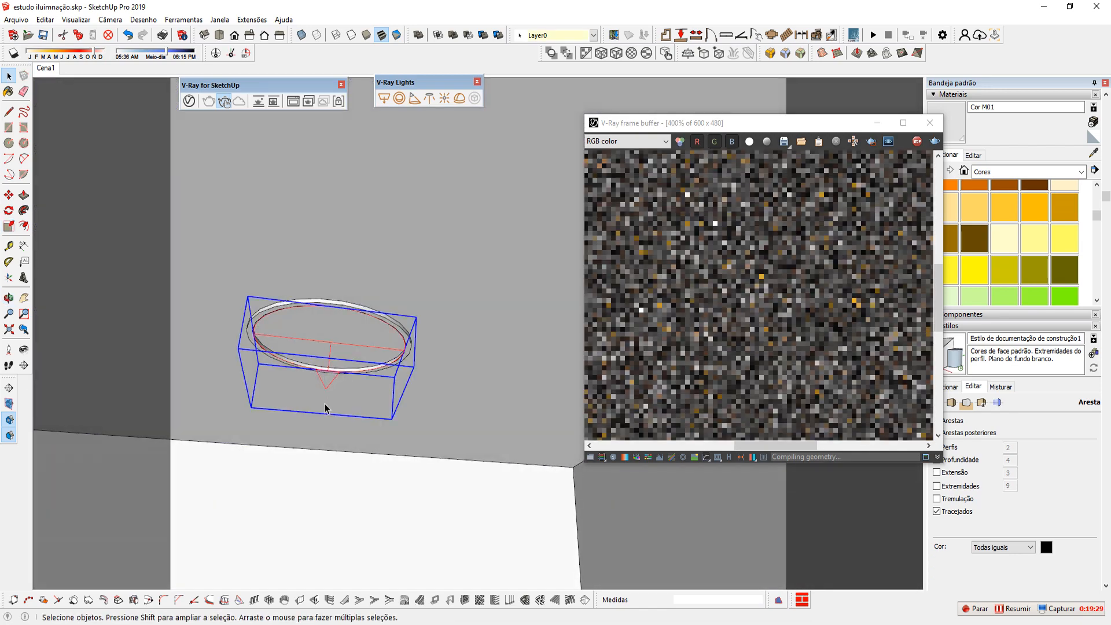
middle_drag(325, 408, 422, 280)
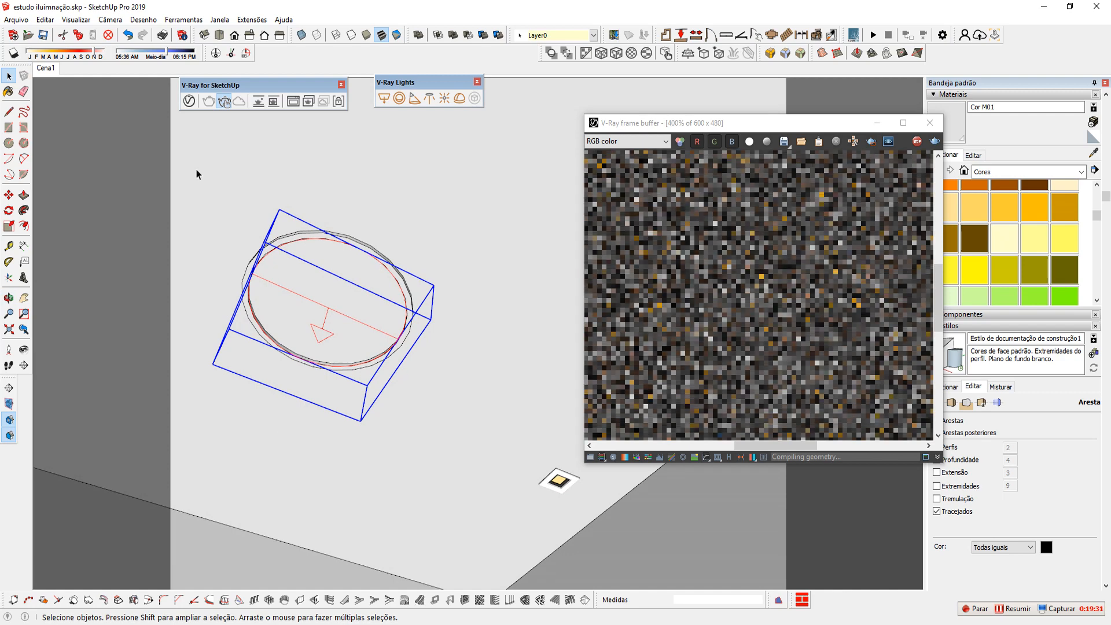
middle_drag(332, 353, 339, 488)
scroll(404, 392, down, 4)
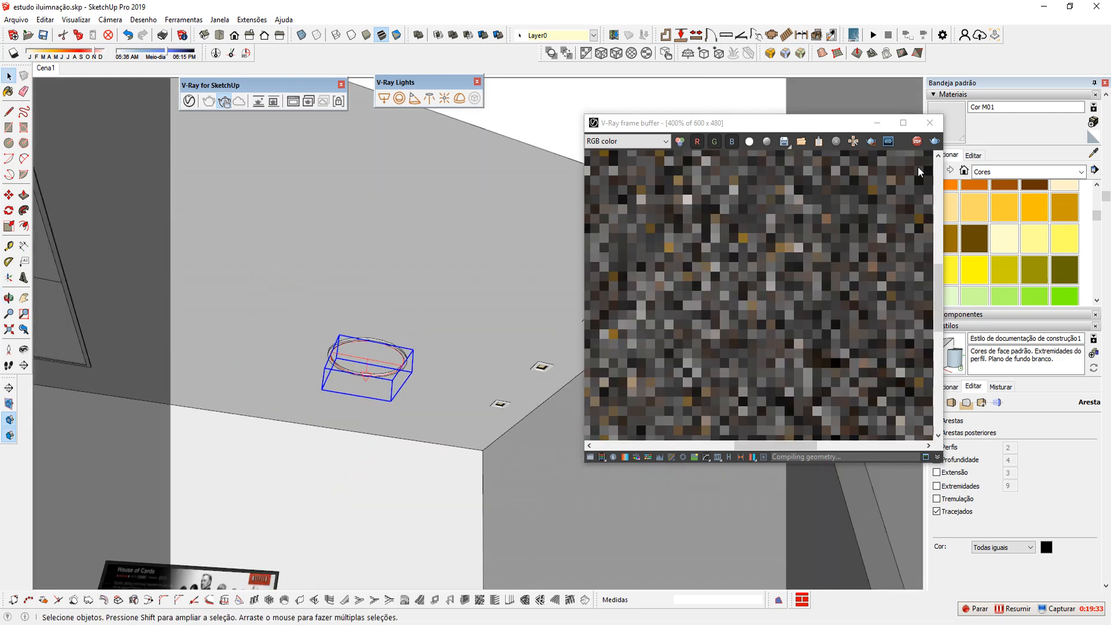
- Return to the Cena1 scene and show the whole room in the frame buffer at 100%
key(shift+z)
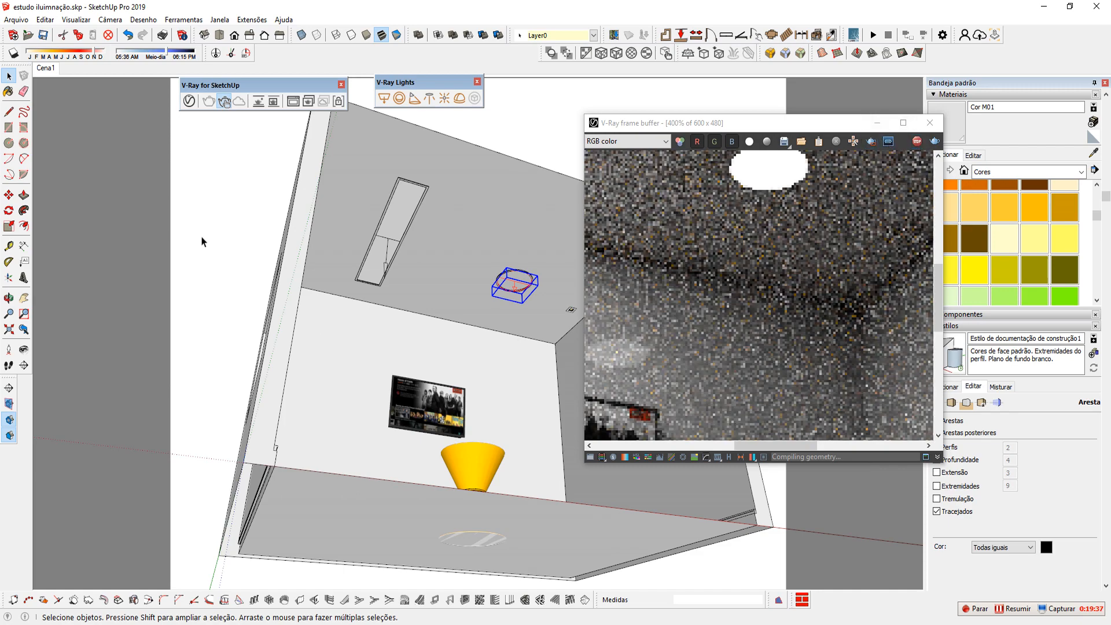
click(45, 68)
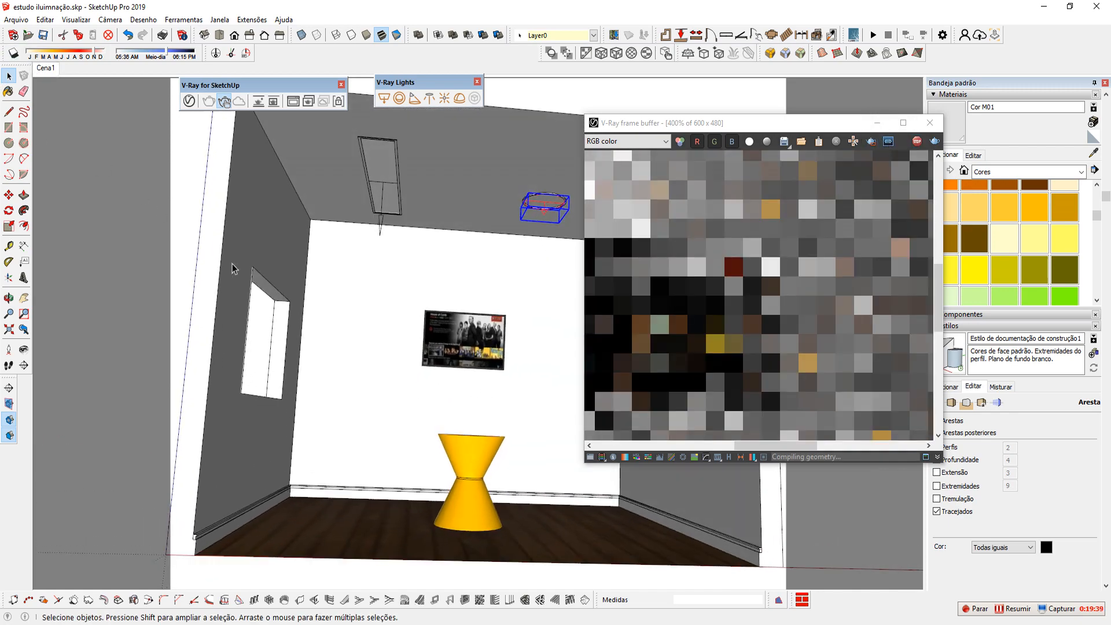
scroll(747, 319, down, 2)
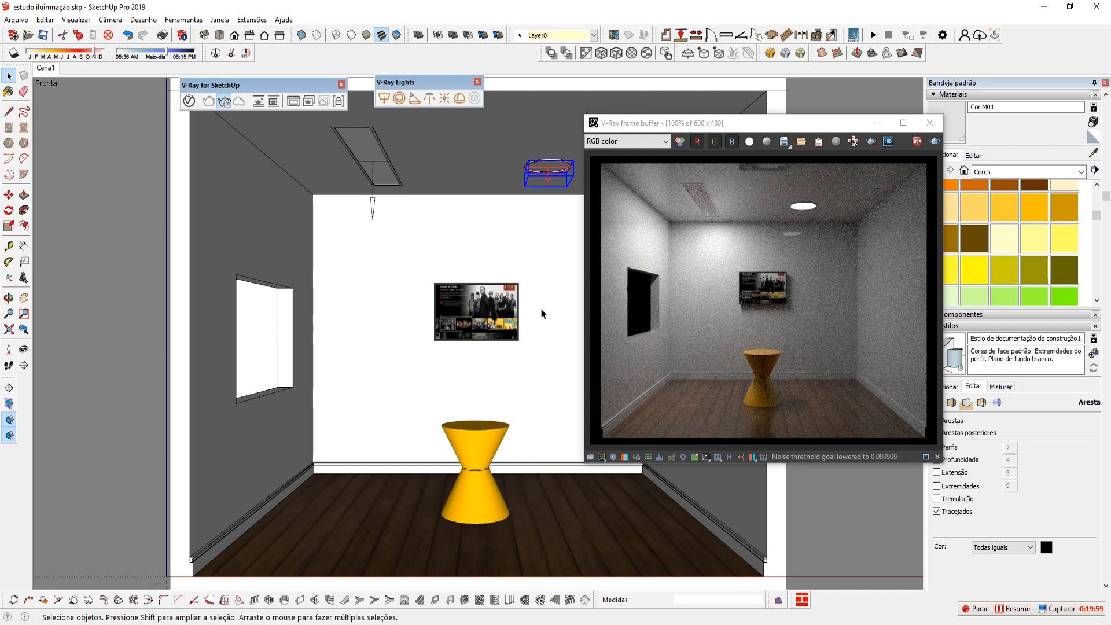
- Turn off Invisible for the PLAFON RETANGULAR light, and switch its Affect Reflections option off and back on
click(189, 101)
click(106, 185)
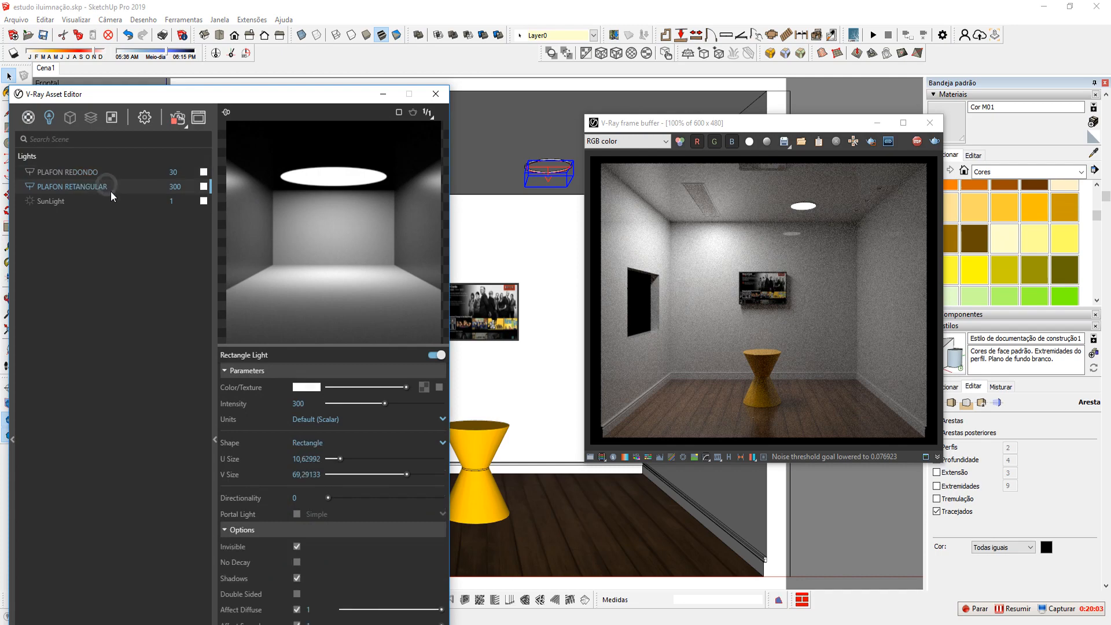
click(297, 548)
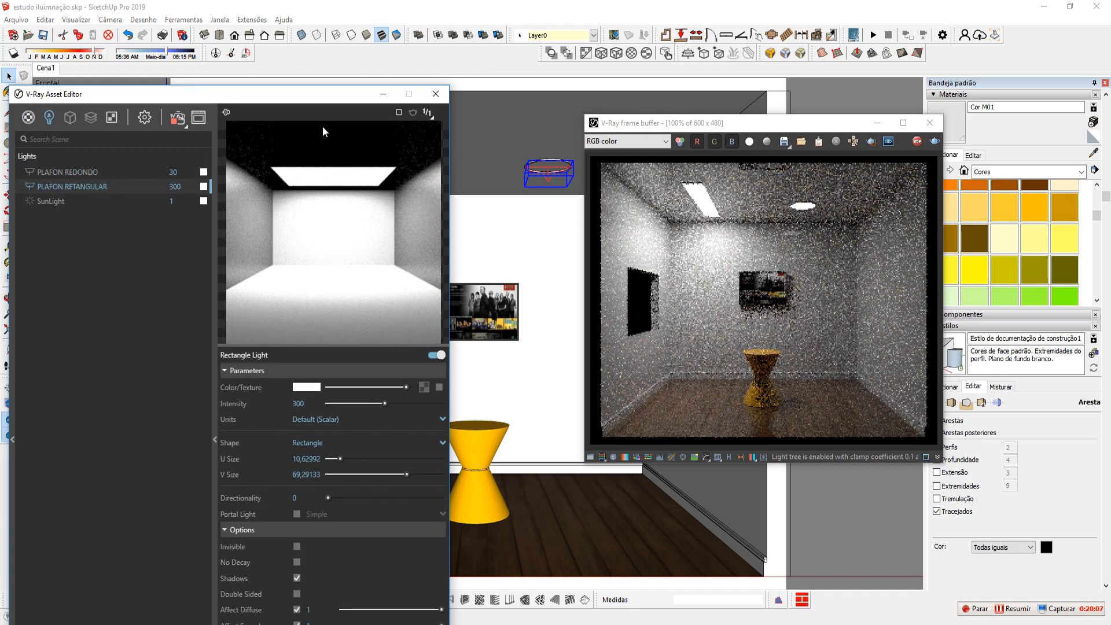
drag(320, 103, 331, 30)
click(307, 569)
click(307, 569)
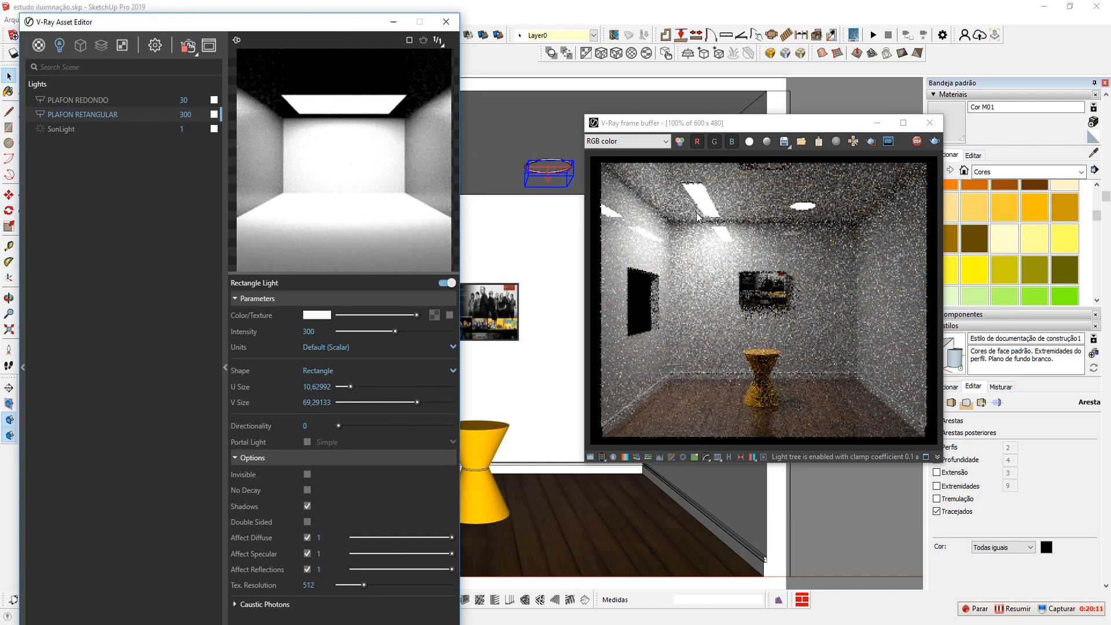
- Sample the back wall's Cor M01 material and set its V-Ray reflection color to black
click(1092, 153)
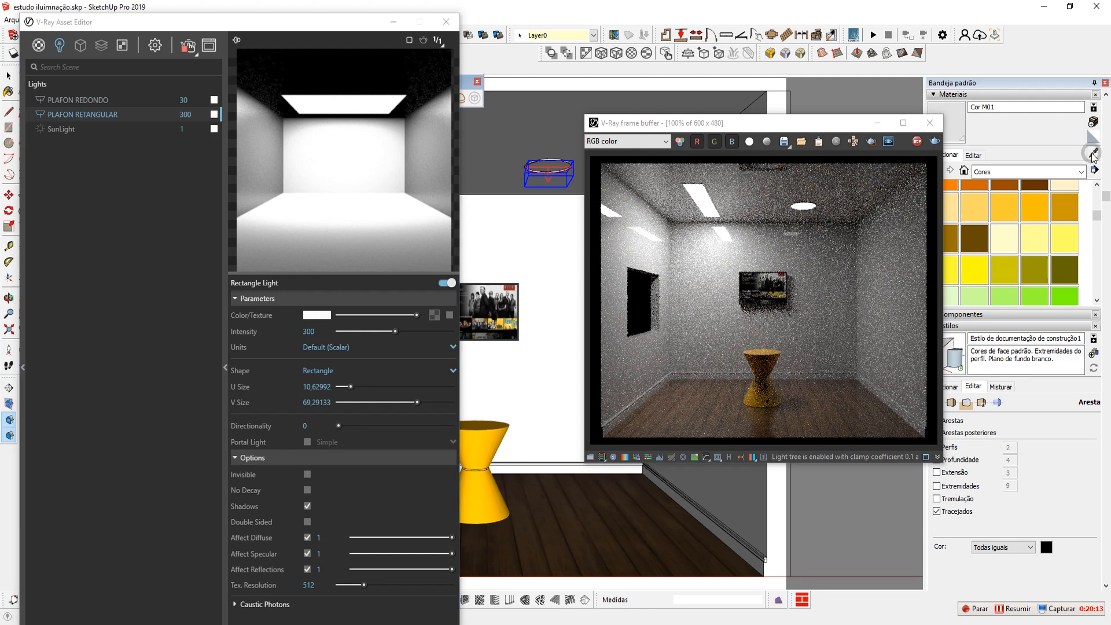
click(550, 236)
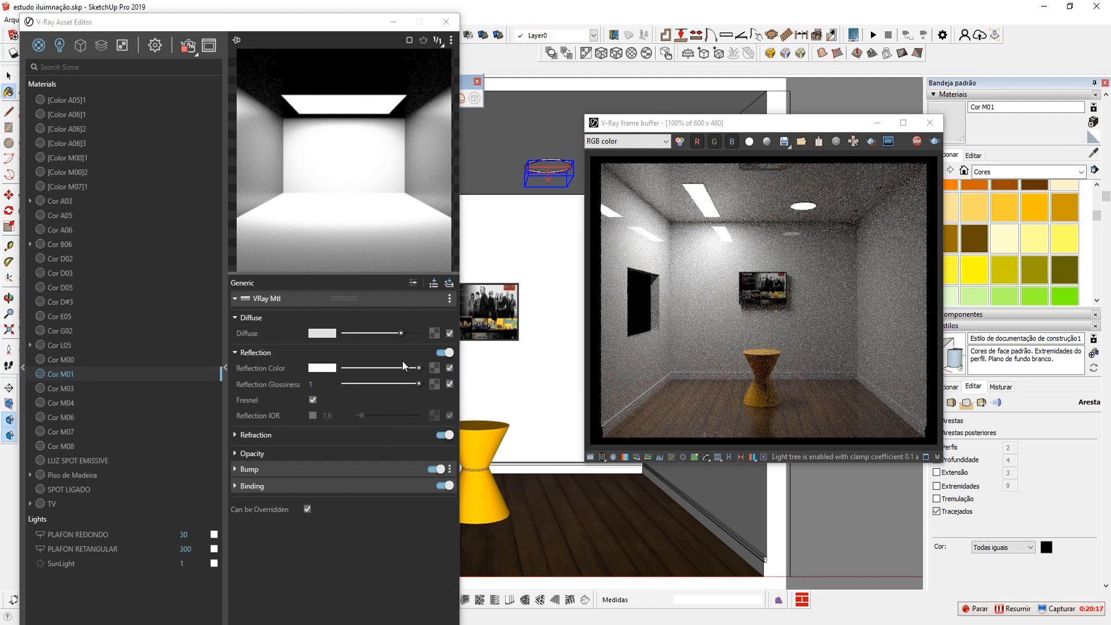
drag(418, 368, 289, 369)
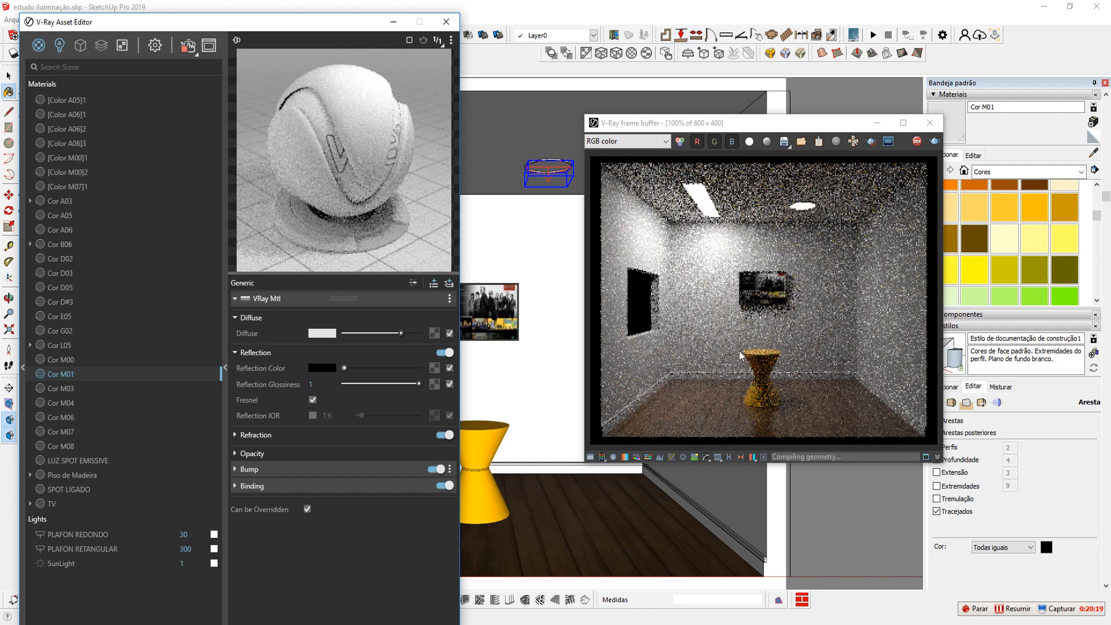
click(393, 22)
- Check the updated interactive render, stop it and close the frame buffer
drag(767, 130, 715, 104)
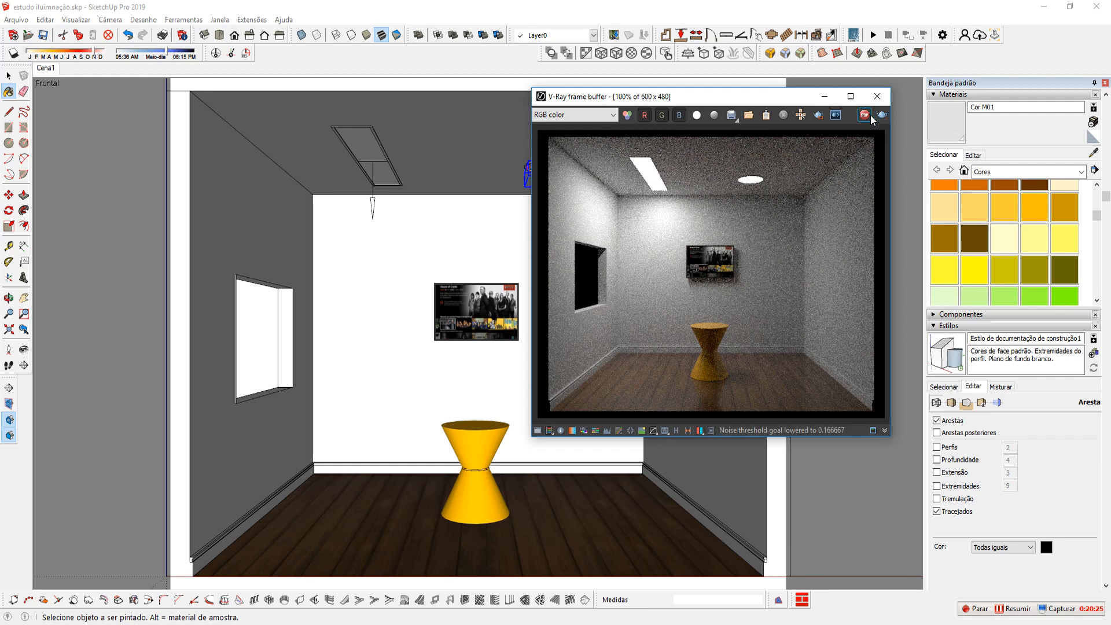
drag(791, 99, 866, 108)
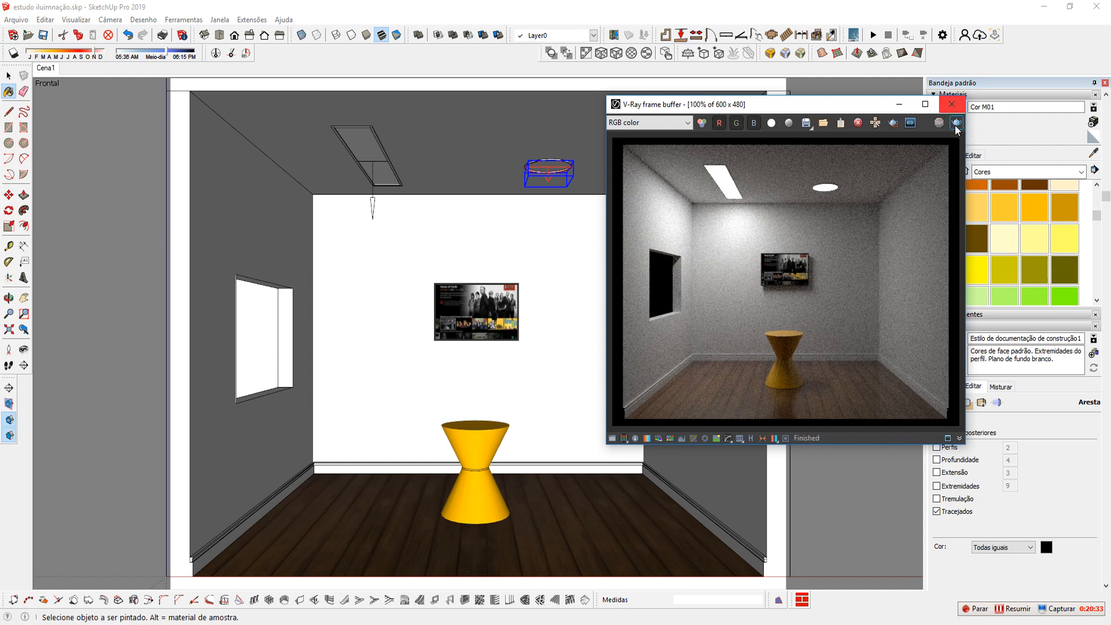
click(952, 104)
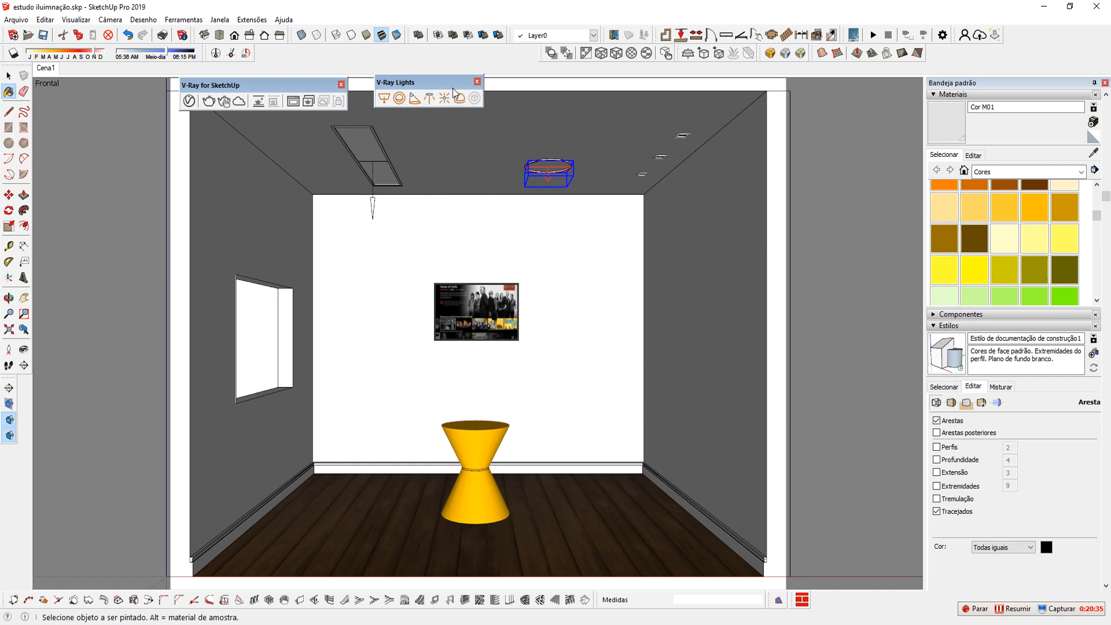
drag(443, 85, 431, 89)
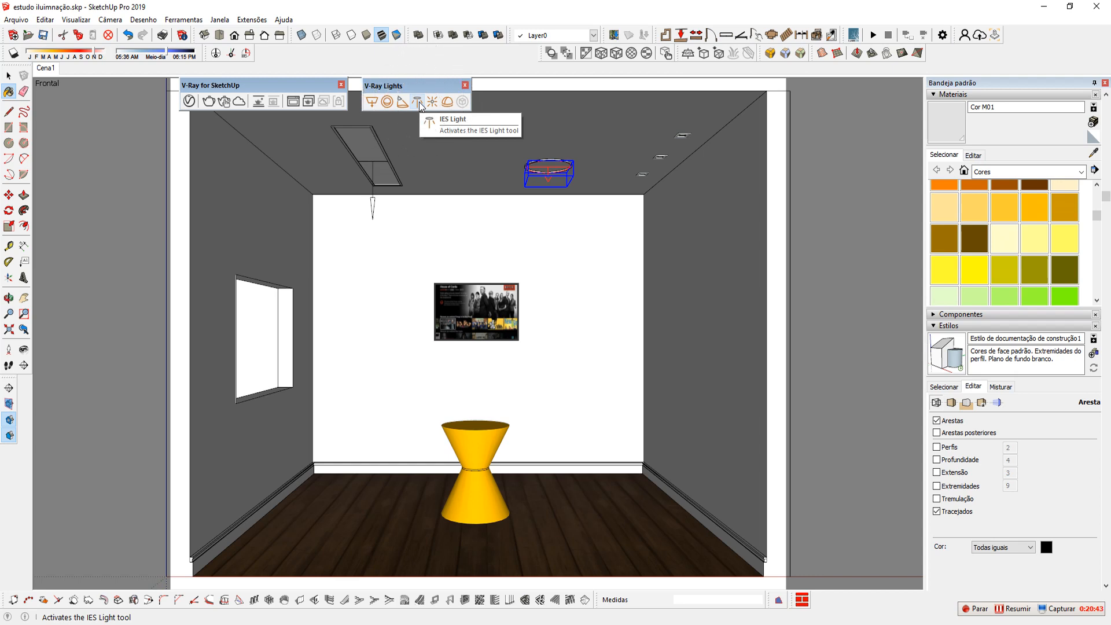
- Load the earlier 2000 x 1600 render with wall spotlights from the frame buffer history and examine its lighting
click(292, 101)
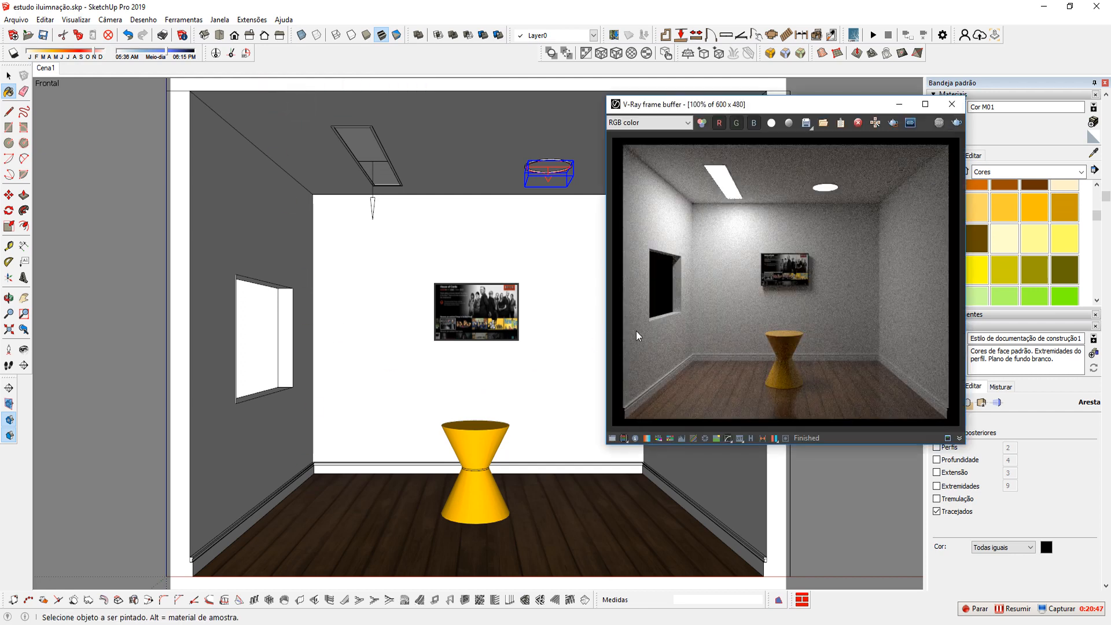
click(750, 439)
scroll(509, 243, down, 10)
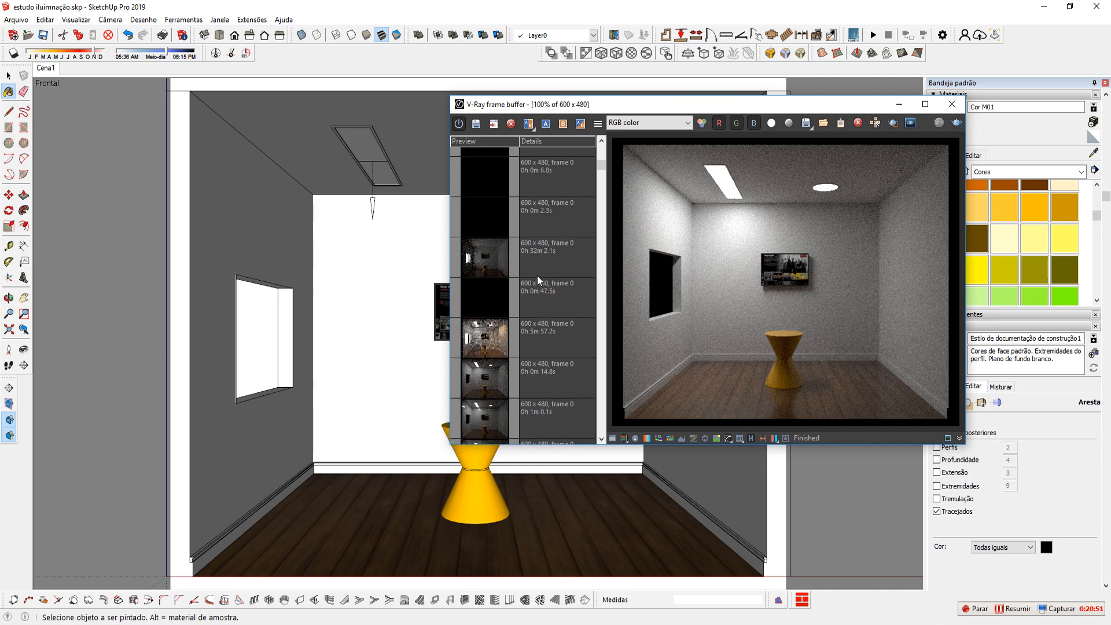
double_click(486, 184)
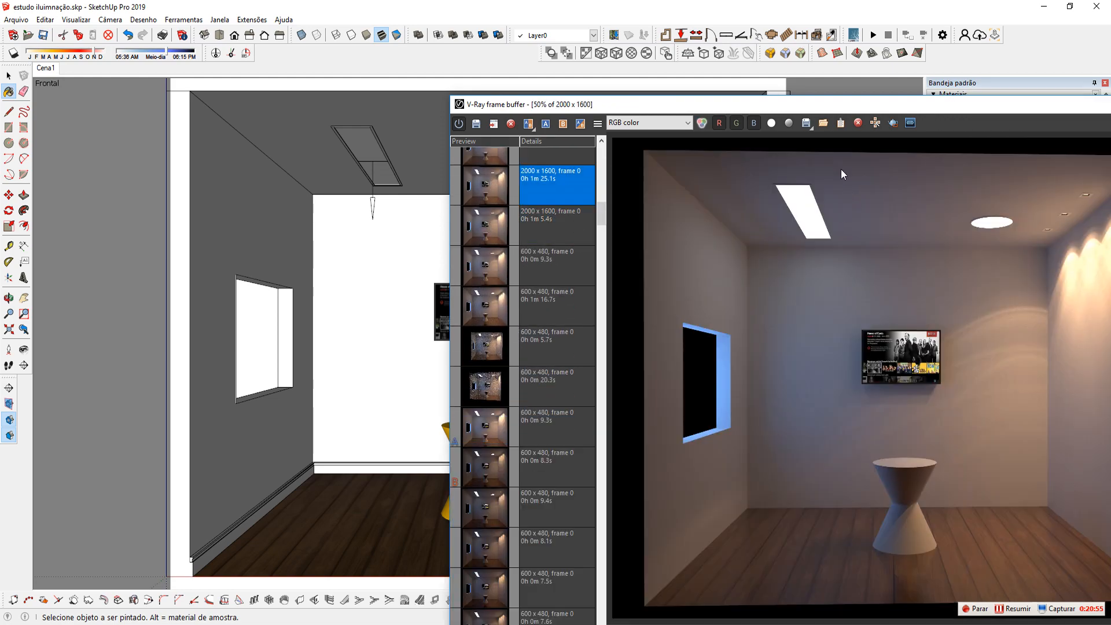
drag(833, 108, 485, 60)
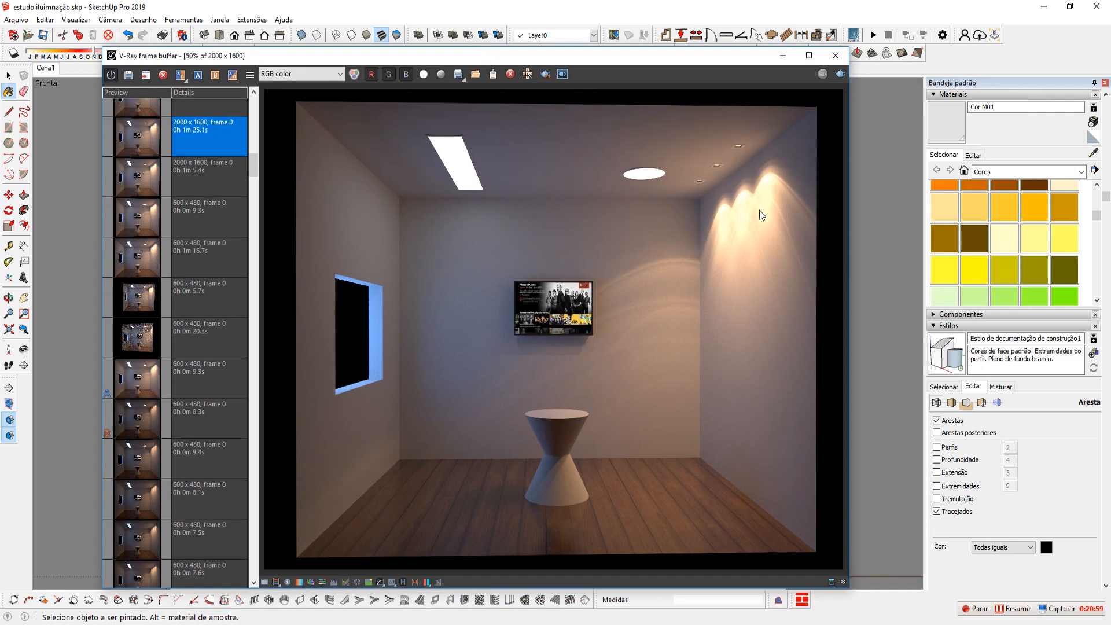
click(782, 55)
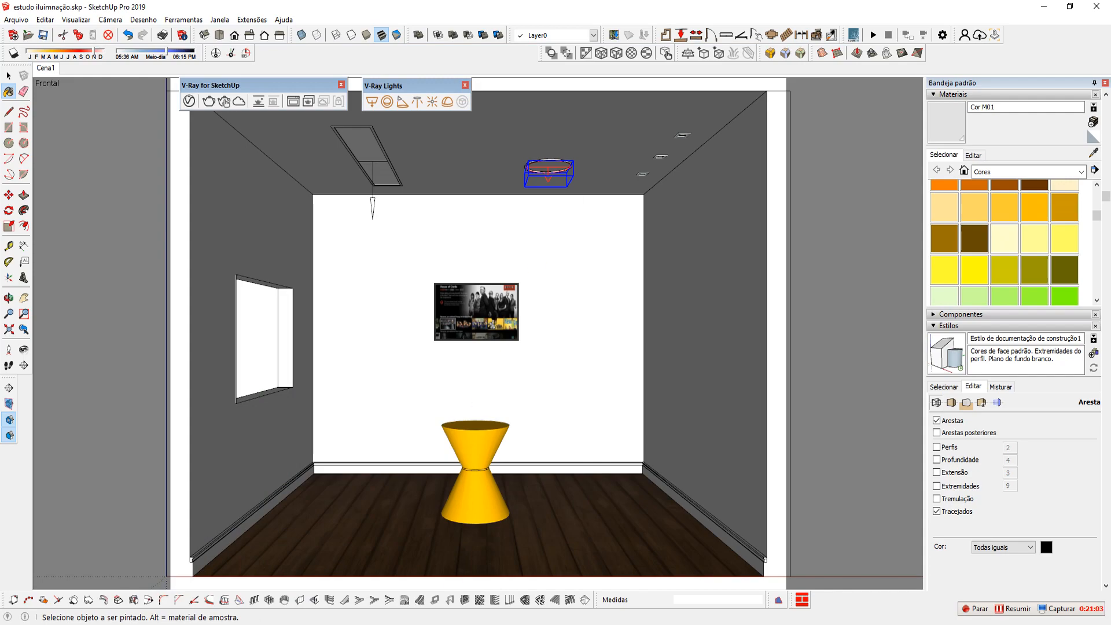
- Switch to File Explorer and examine iesguide.jpg from the IES LIGHT (MAIS USADA) folder at full-window size
click(174, 624)
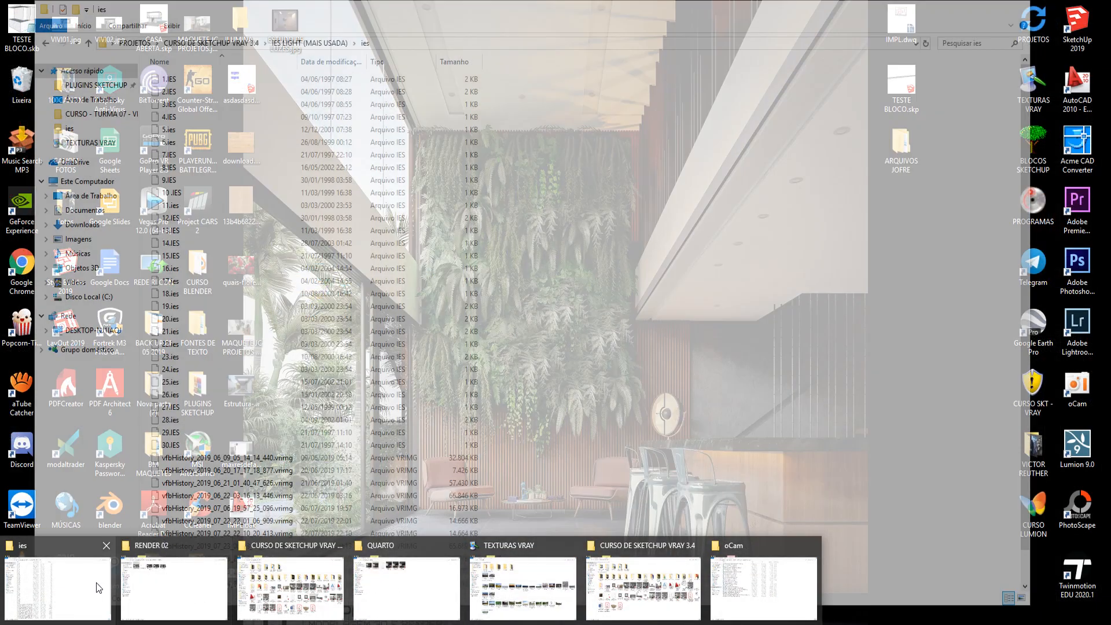
click(69, 582)
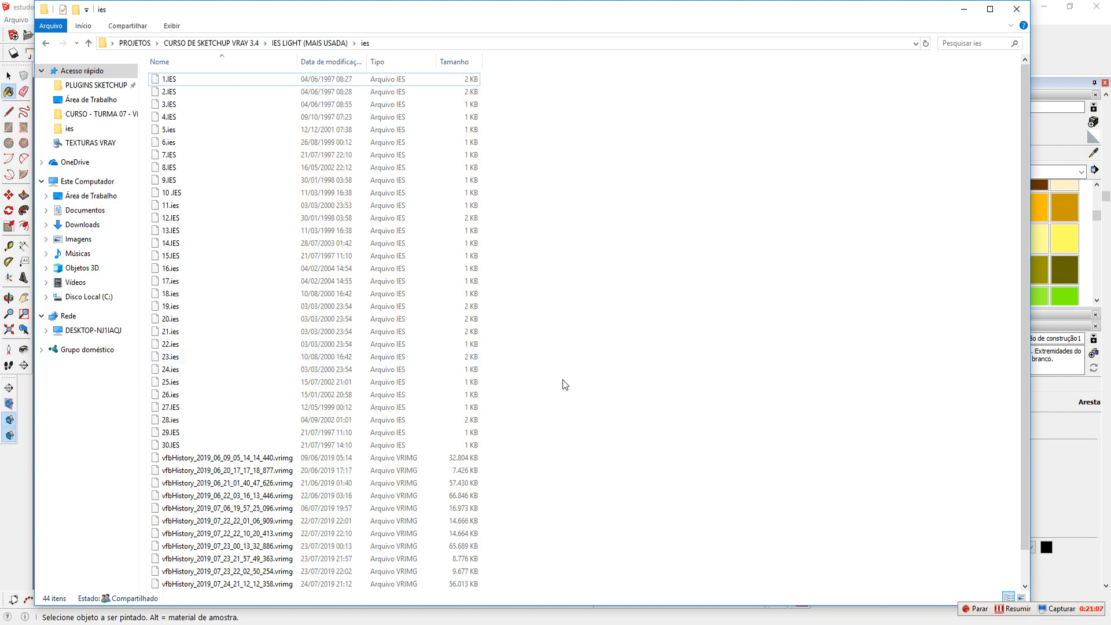
key(alt+Up)
double_click(217, 105)
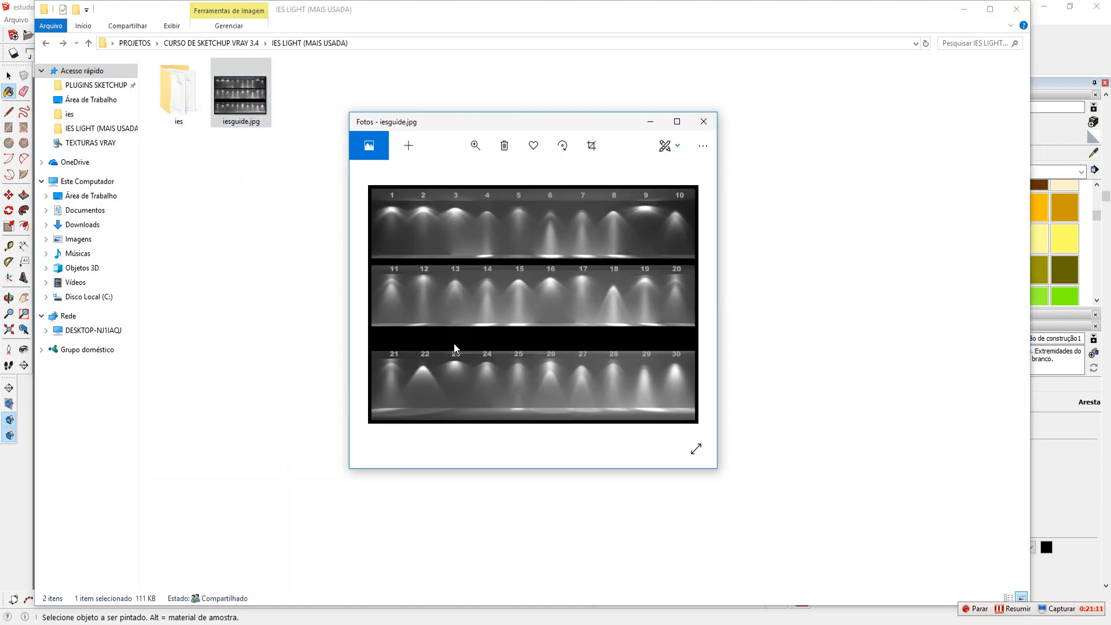
click(676, 121)
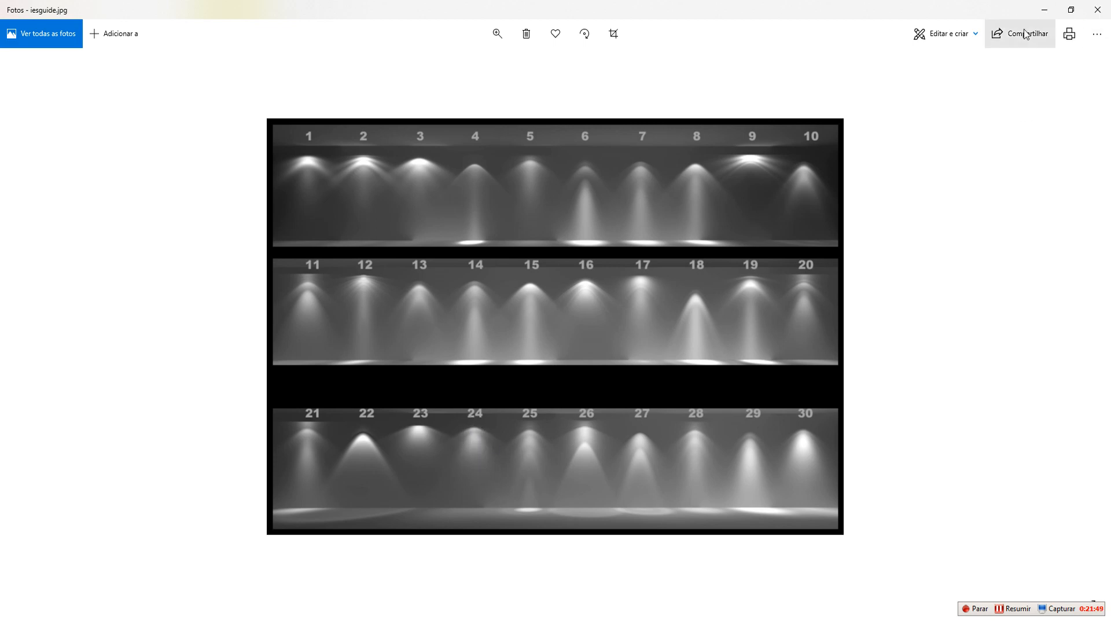
click(1046, 10)
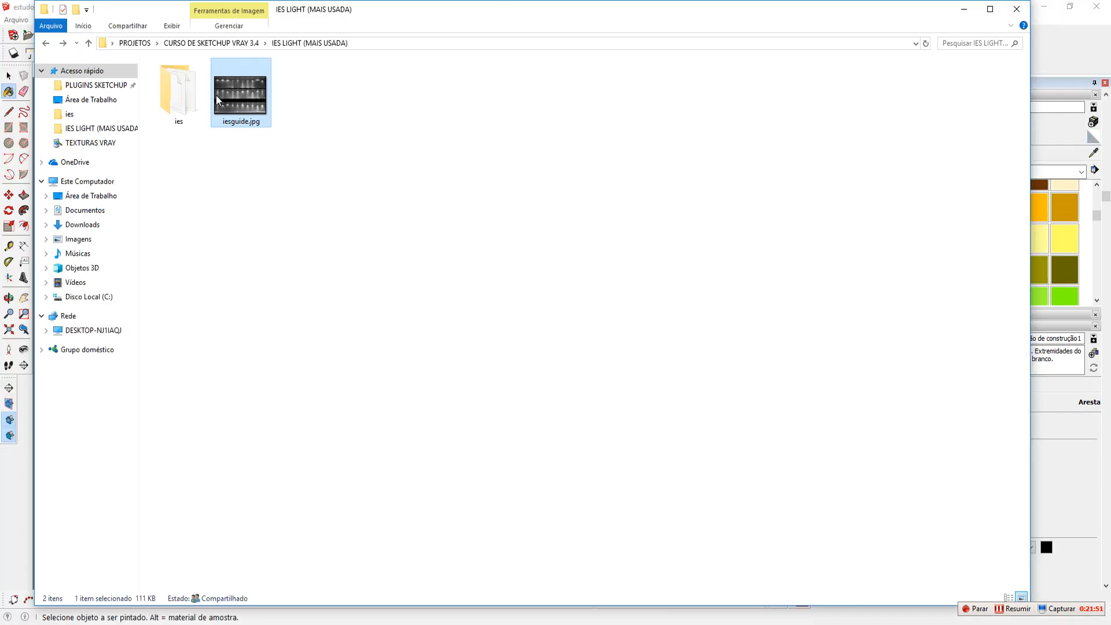
- Open the ies folder and look through its numbered IES files
click(367, 155)
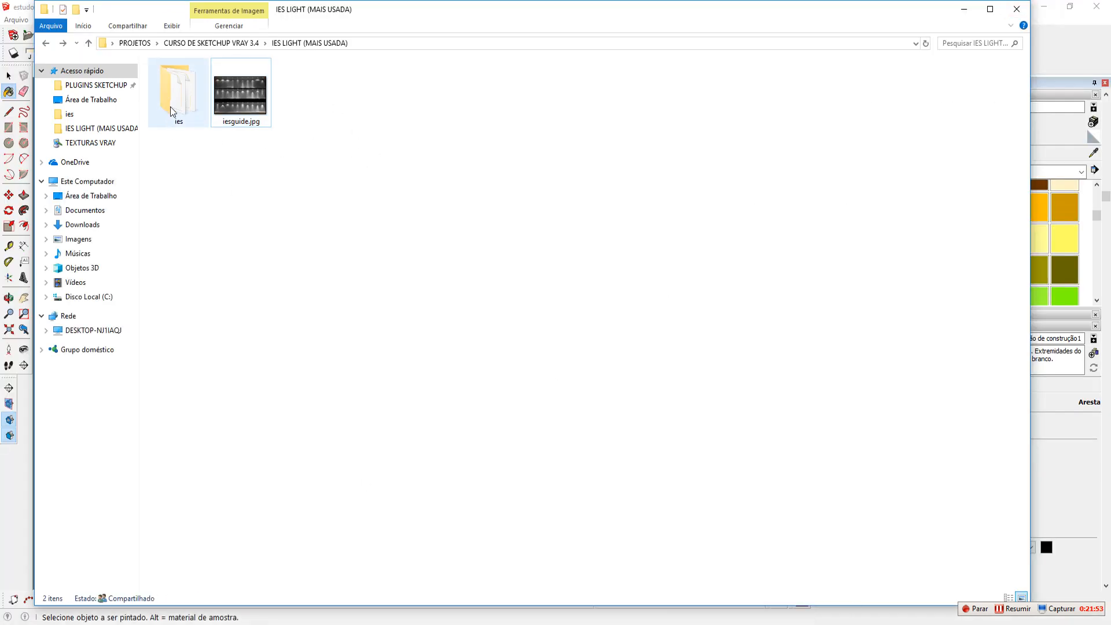
double_click(170, 106)
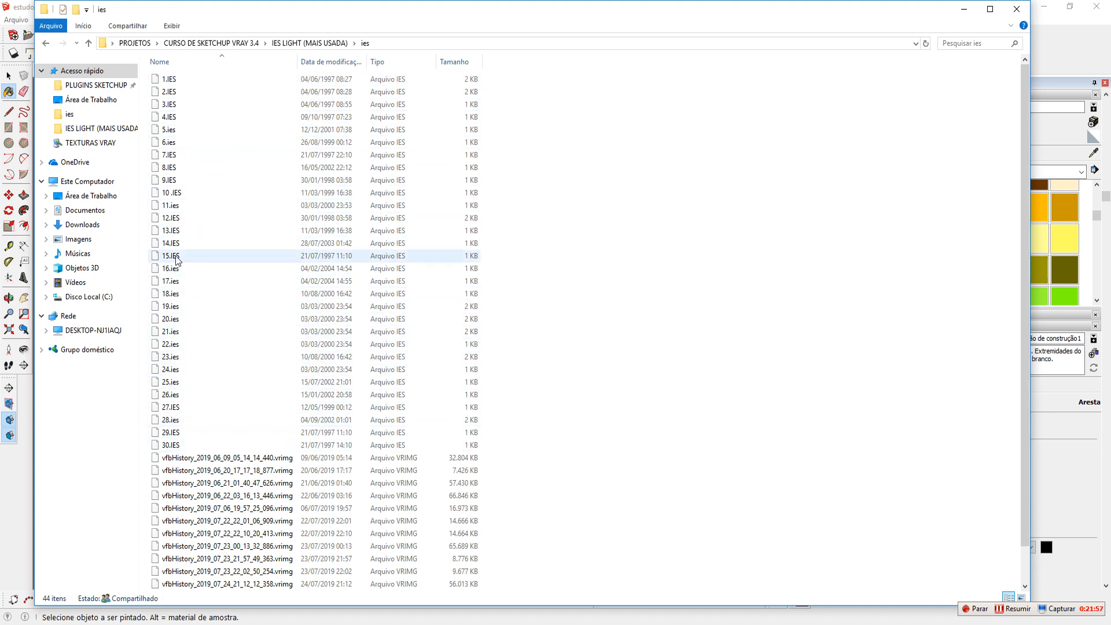
scroll(402, 380, down, 1)
scroll(347, 451, up, 1)
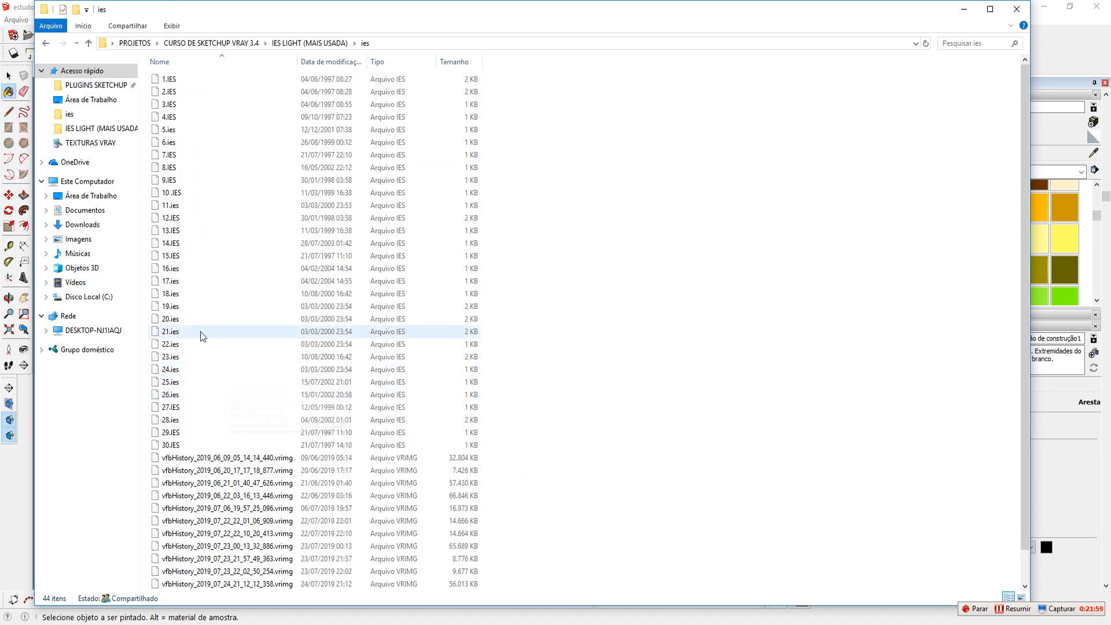
drag(504, 439, 230, 566)
click(531, 435)
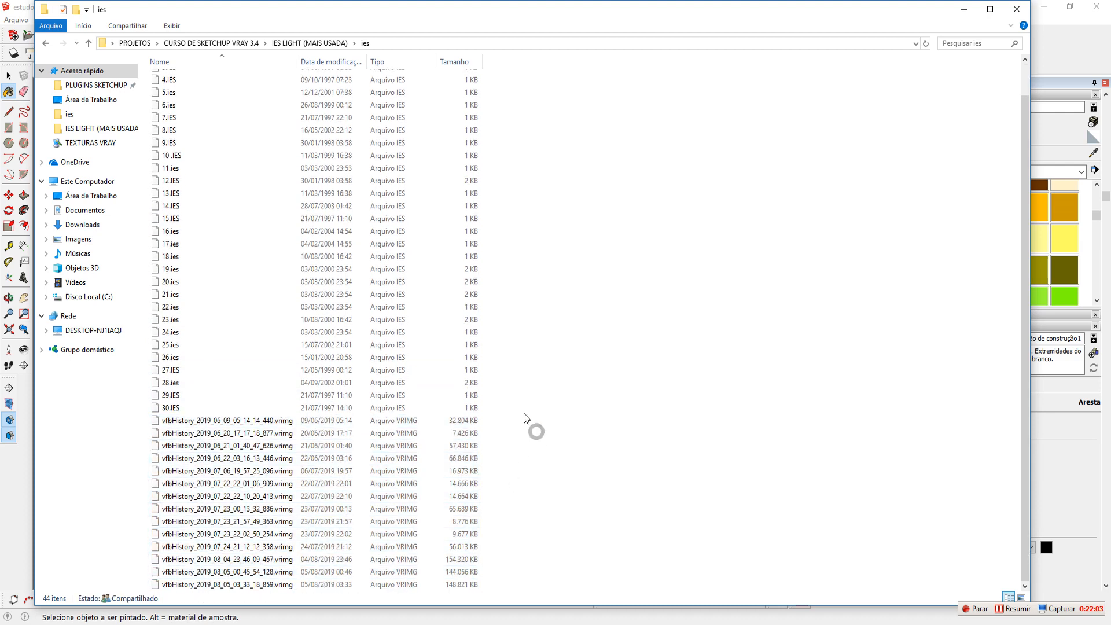
scroll(176, 119, up, 1)
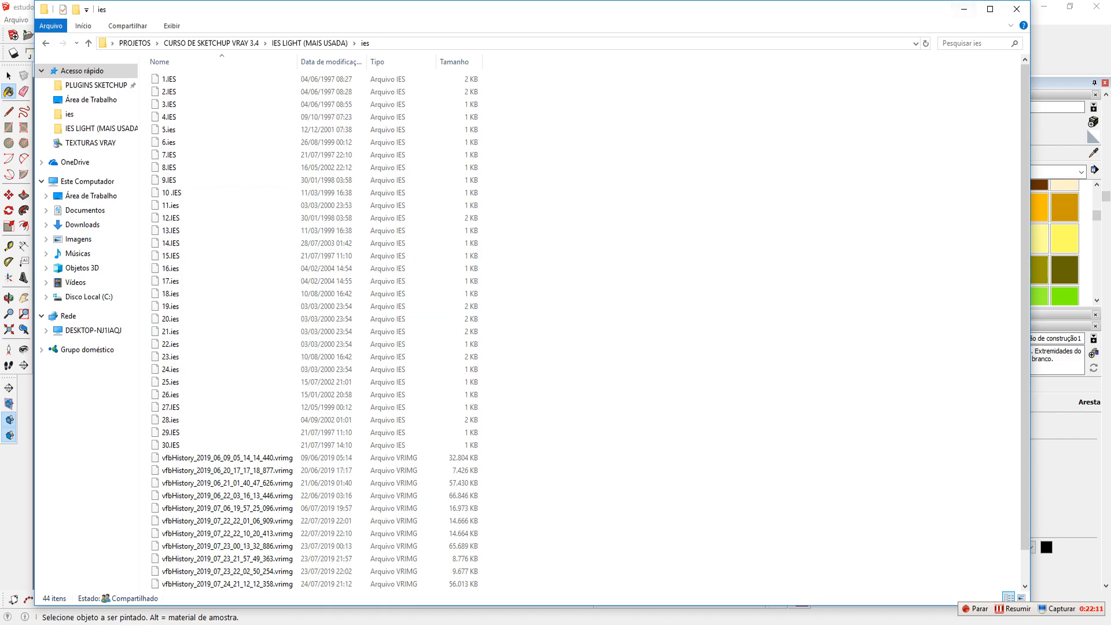
- Review the beam shapes in the IES guide image, pick out 24.ies in the ies folder and return to SketchUp
click(298, 594)
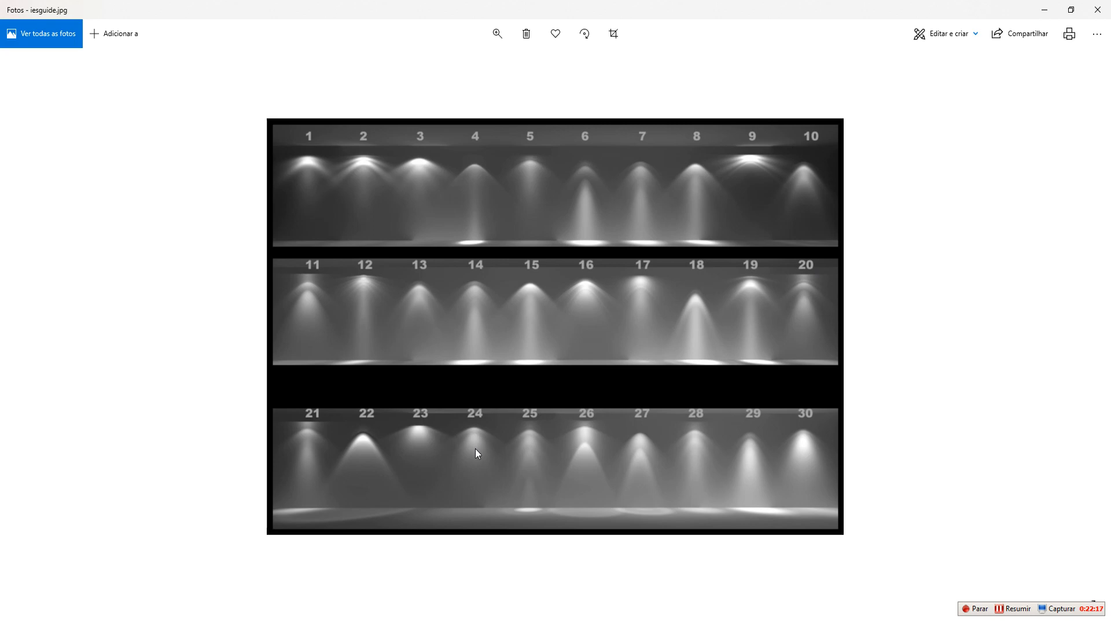
click(1047, 10)
click(170, 370)
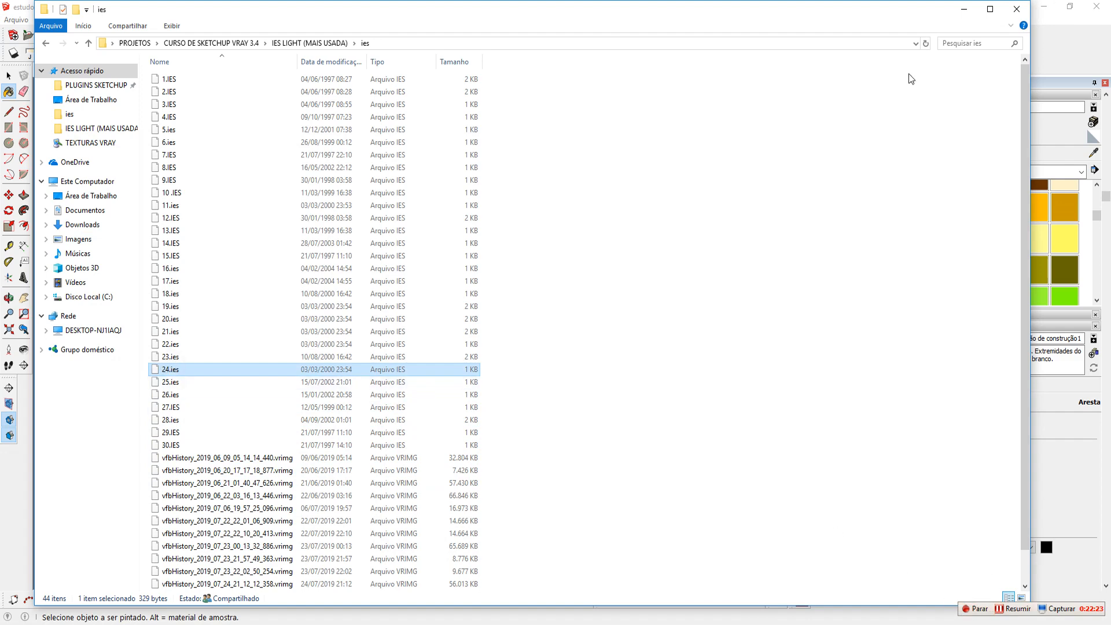
click(963, 9)
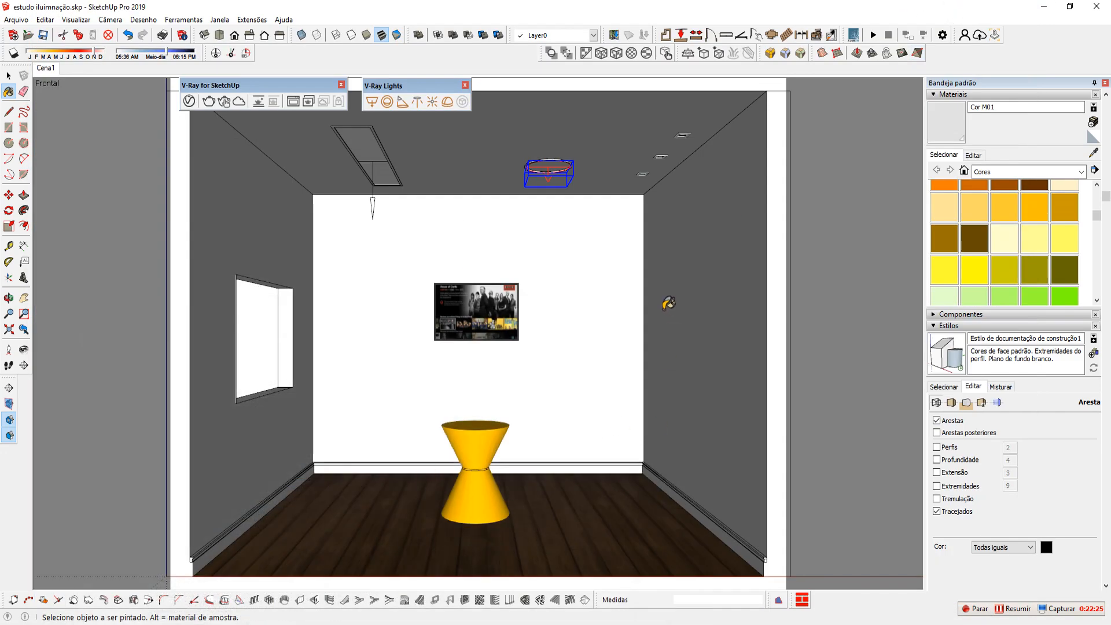
- Load 24.ies from the ies folder into an IES light and place it at the small ceiling spot nearest the back wall
key(space)
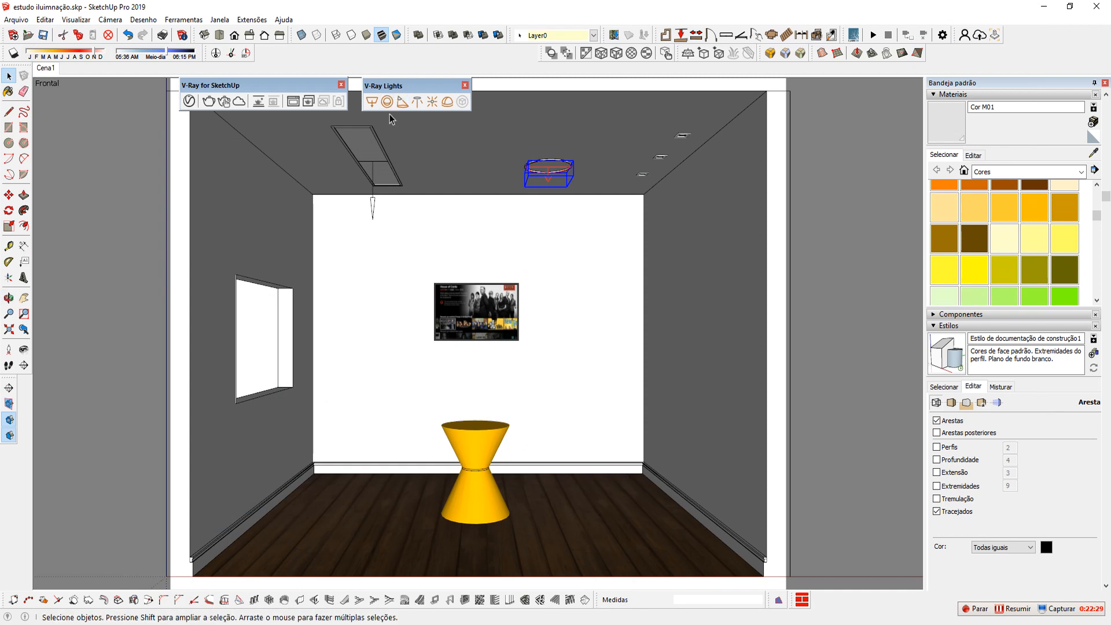
scroll(490, 192, up, 2)
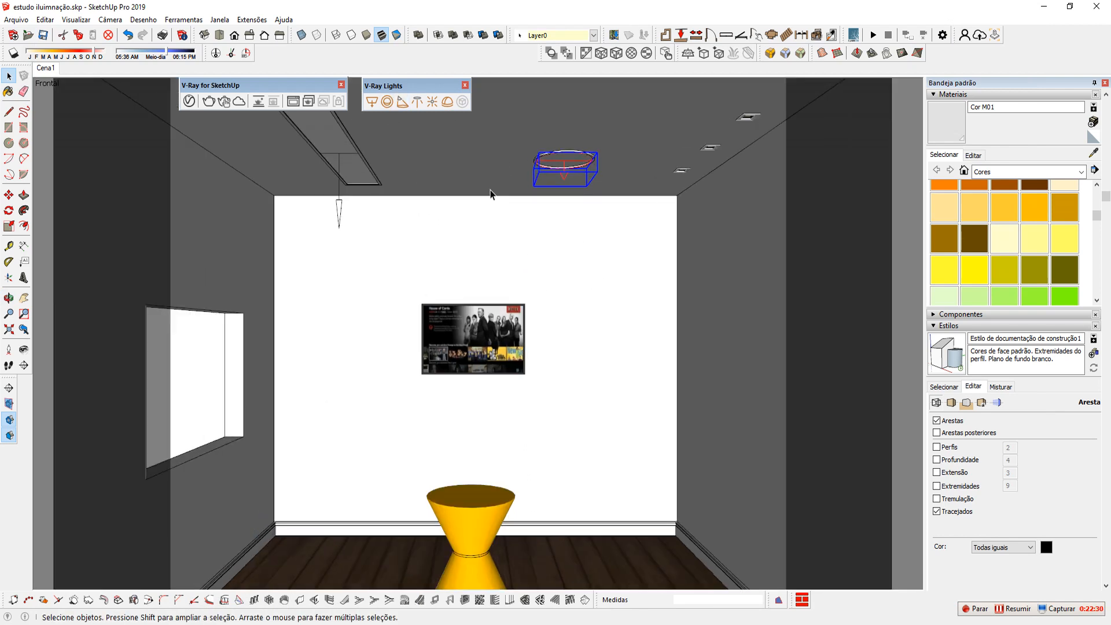
click(417, 102)
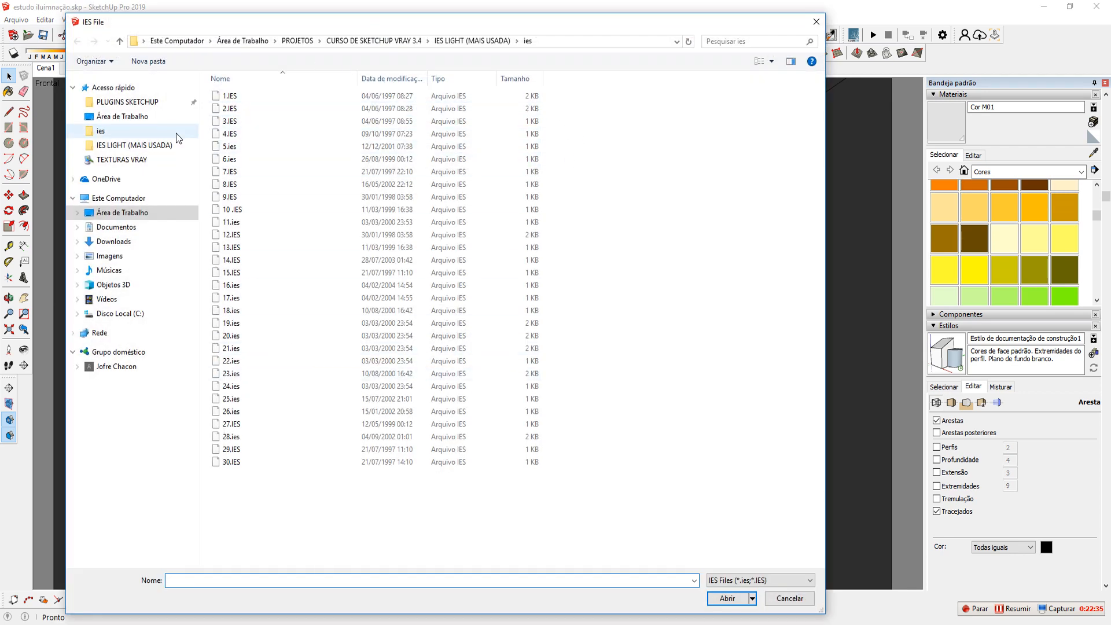
click(116, 229)
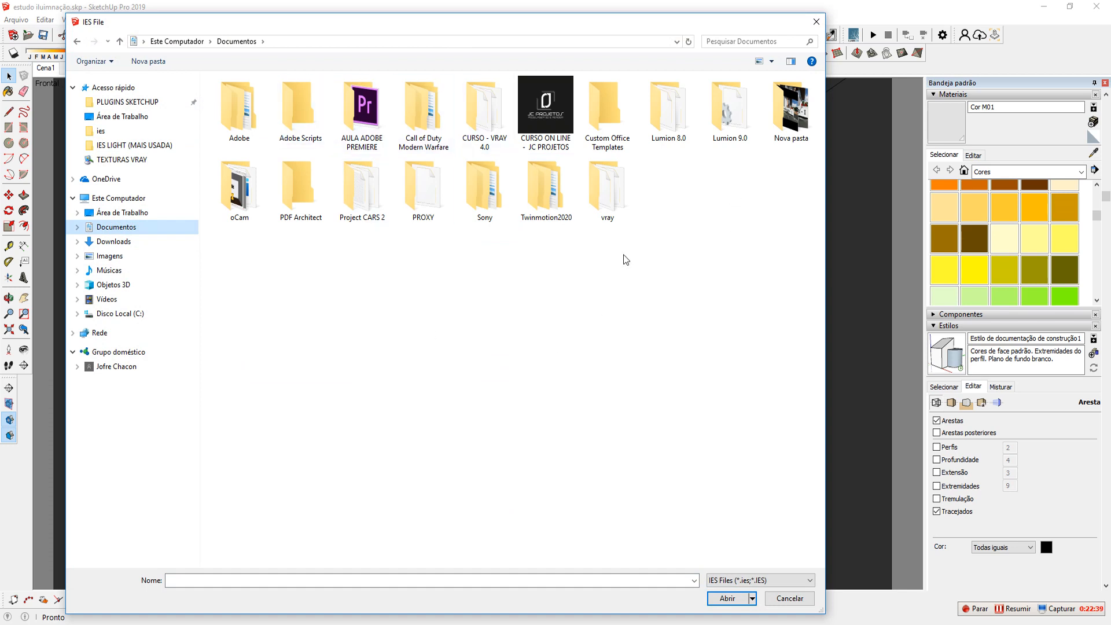
key(alt+Left)
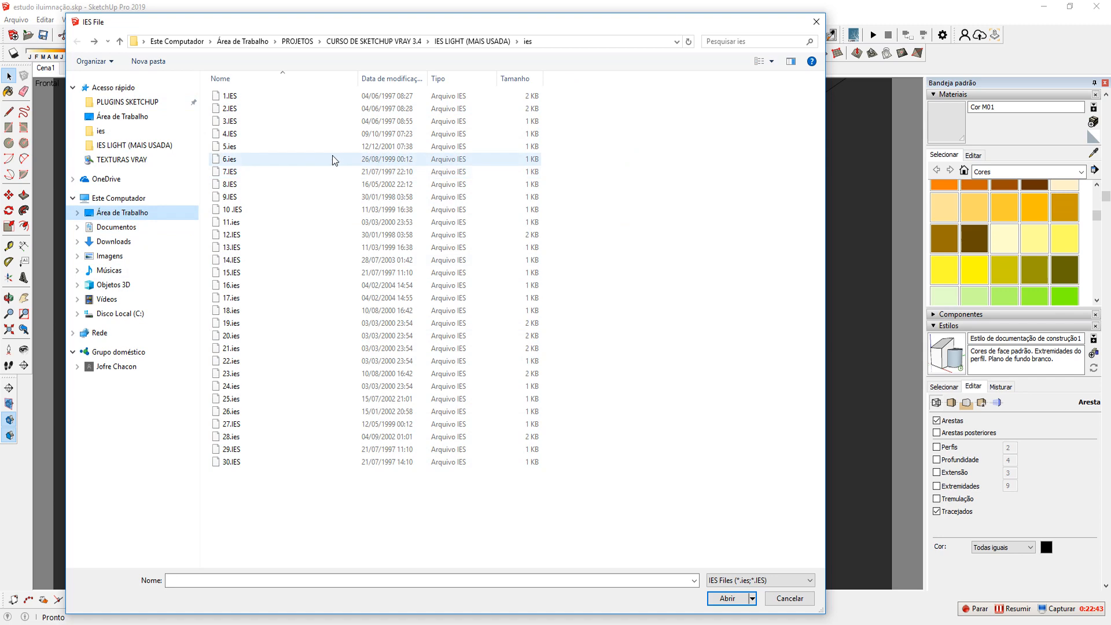
click(230, 387)
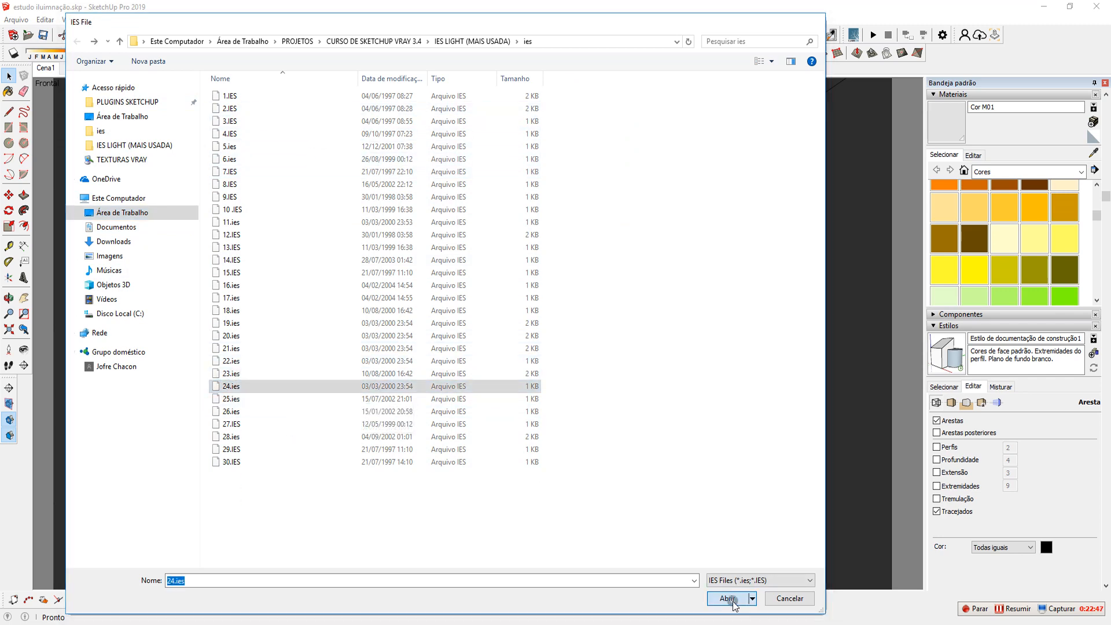
click(727, 598)
scroll(674, 178, up, 2)
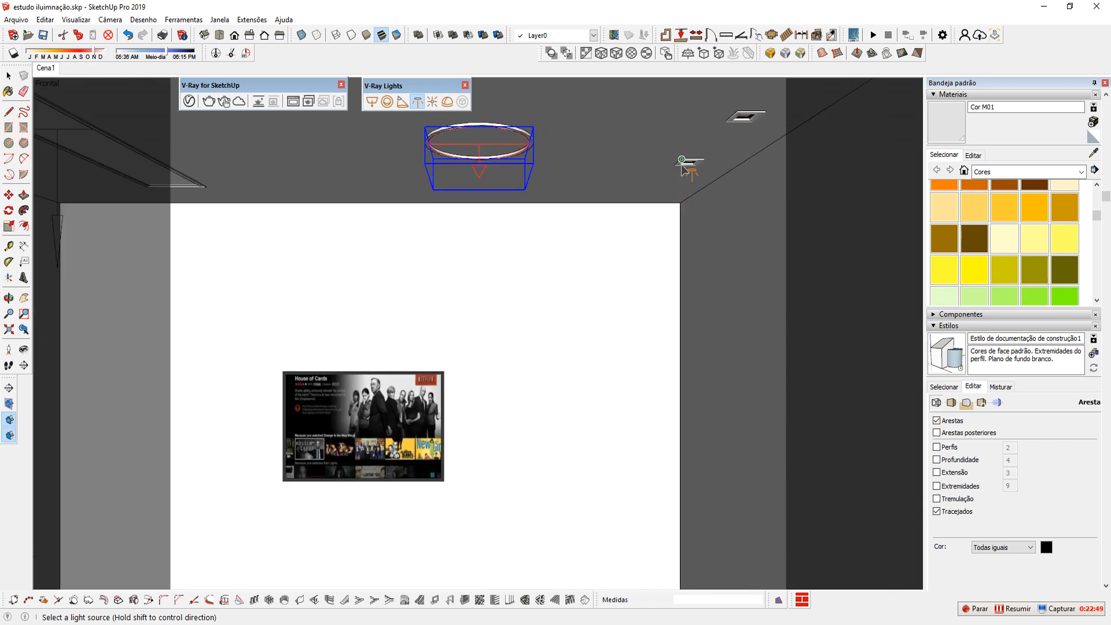
click(679, 165)
- Place separate IES lights at the middle and front small ceiling spots along the side wall
middle_drag(585, 253, 518, 255)
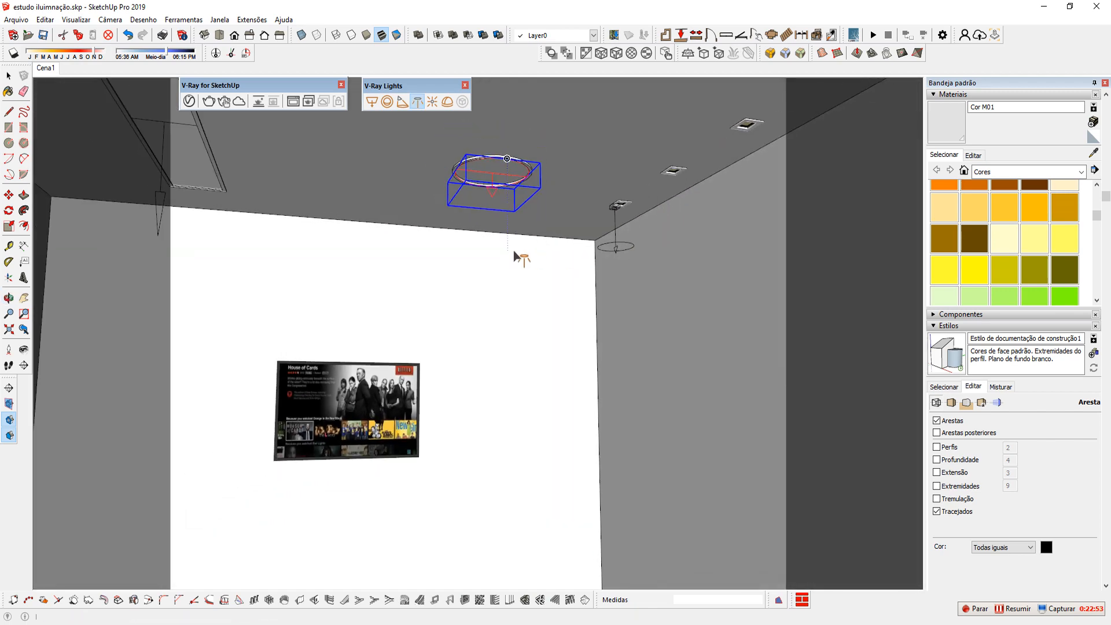
middle_drag(588, 223, 528, 231)
scroll(446, 241, up, 5)
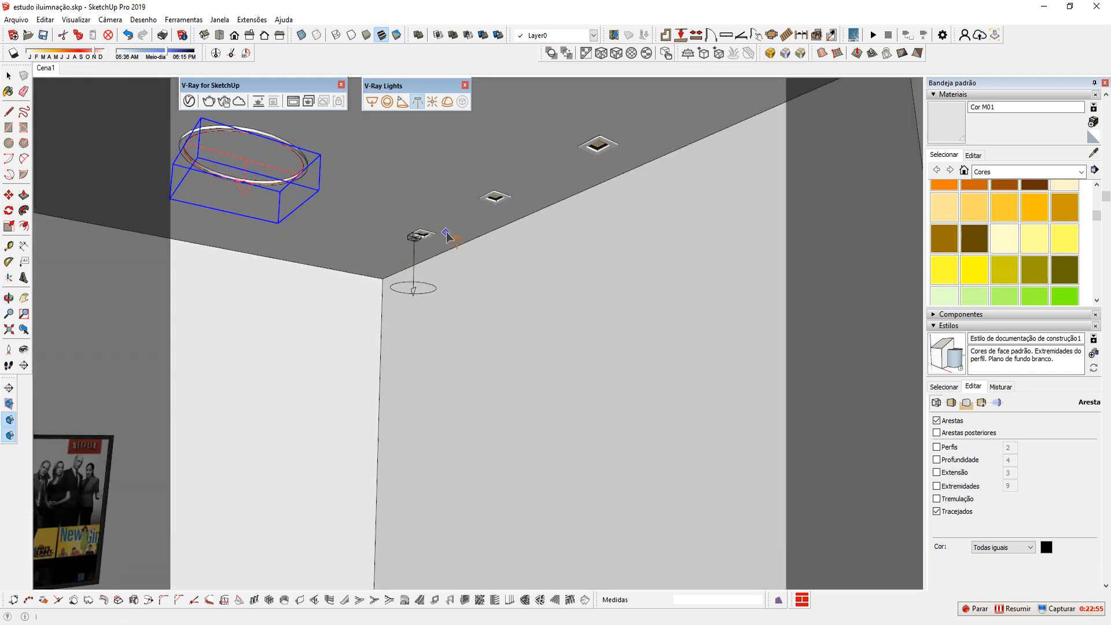
scroll(413, 232, down, 6)
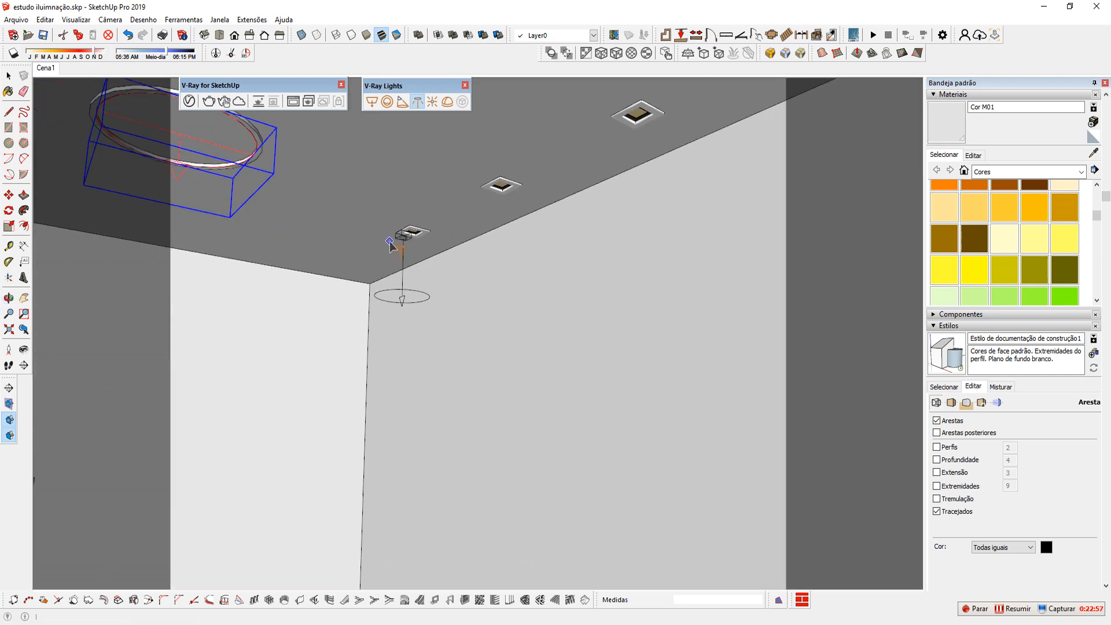
middle_drag(379, 280, 411, 266)
middle_drag(438, 198, 360, 231)
click(470, 202)
key(Escape)
click(474, 204)
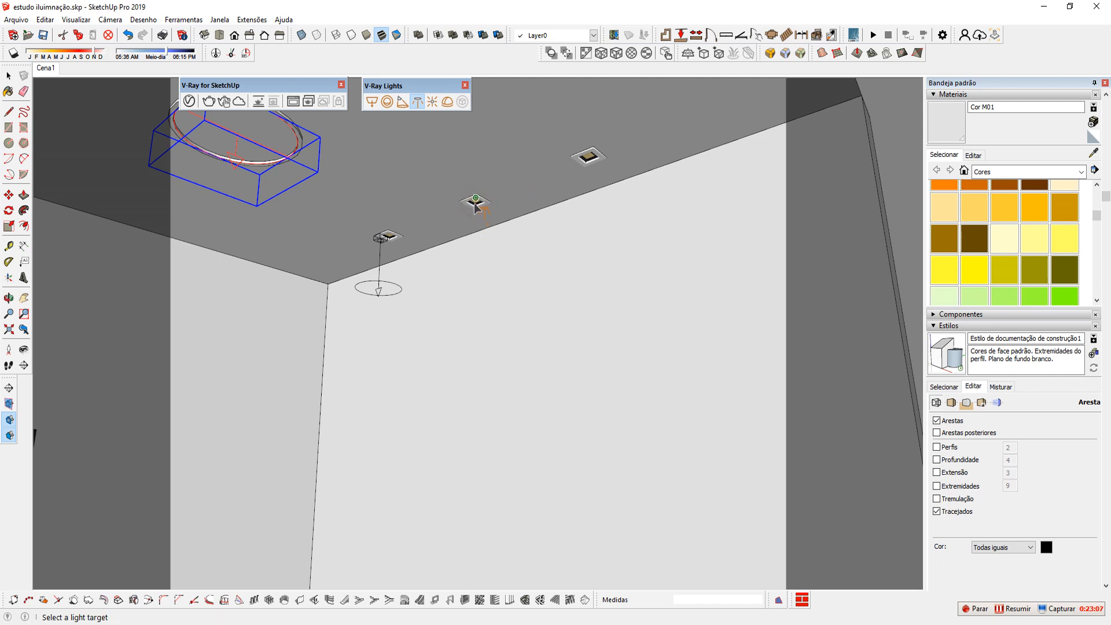
key(Escape)
click(474, 205)
middle_drag(475, 285, 430, 335)
scroll(467, 296, down, 1)
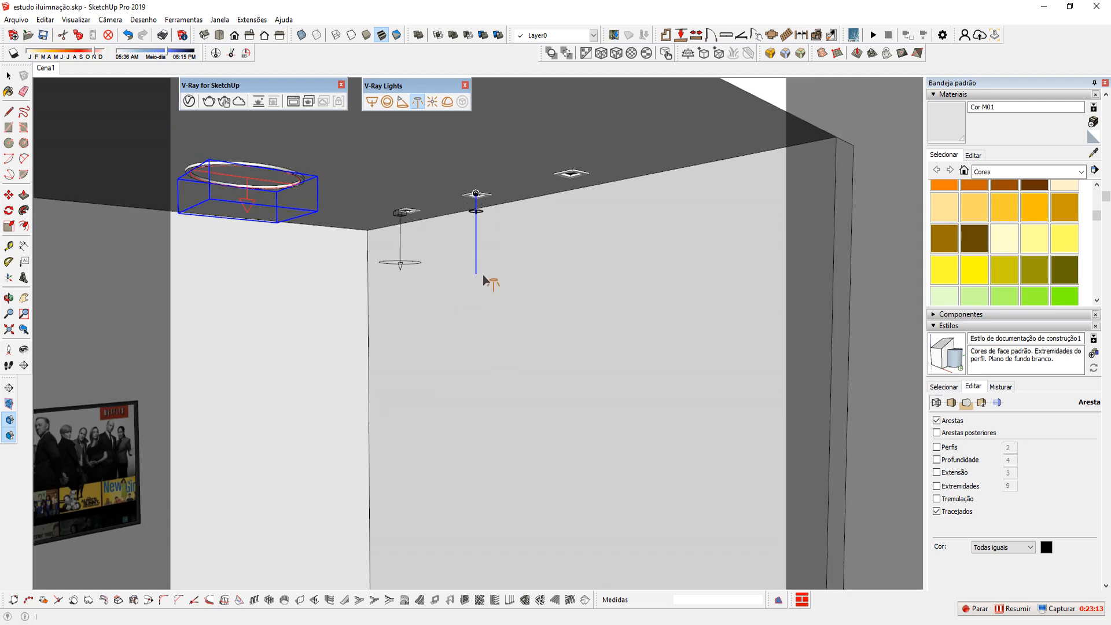
middle_drag(481, 275, 478, 197)
click(477, 197)
click(581, 165)
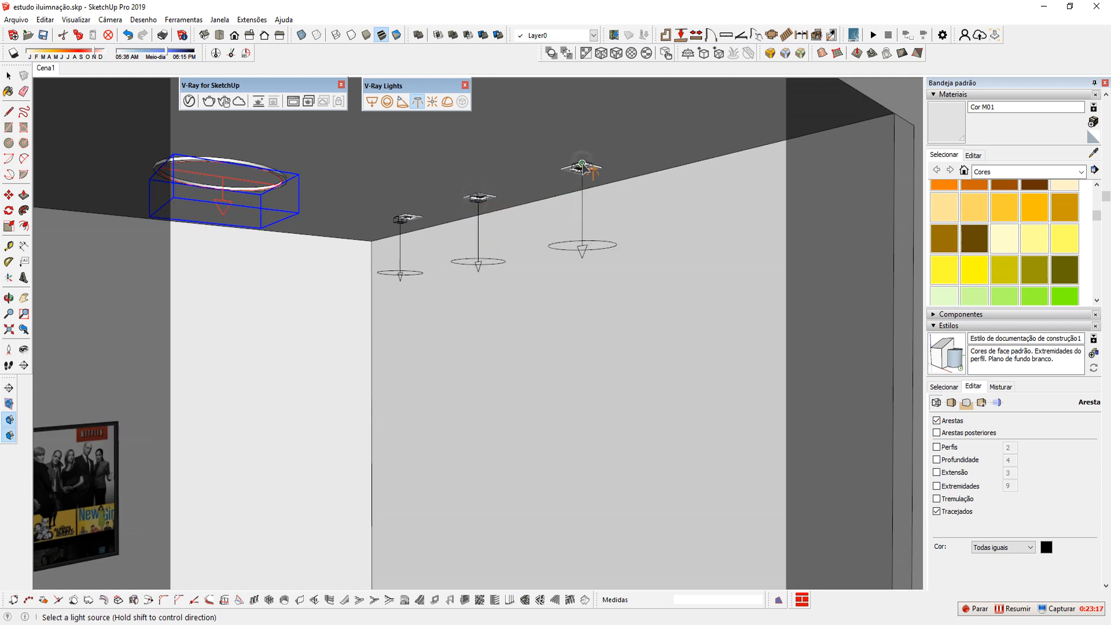
- Place three more IES lights in a row on the ceiling beside the small spots and end the command
middle_drag(583, 167, 386, 195)
click(386, 195)
click(461, 183)
click(537, 151)
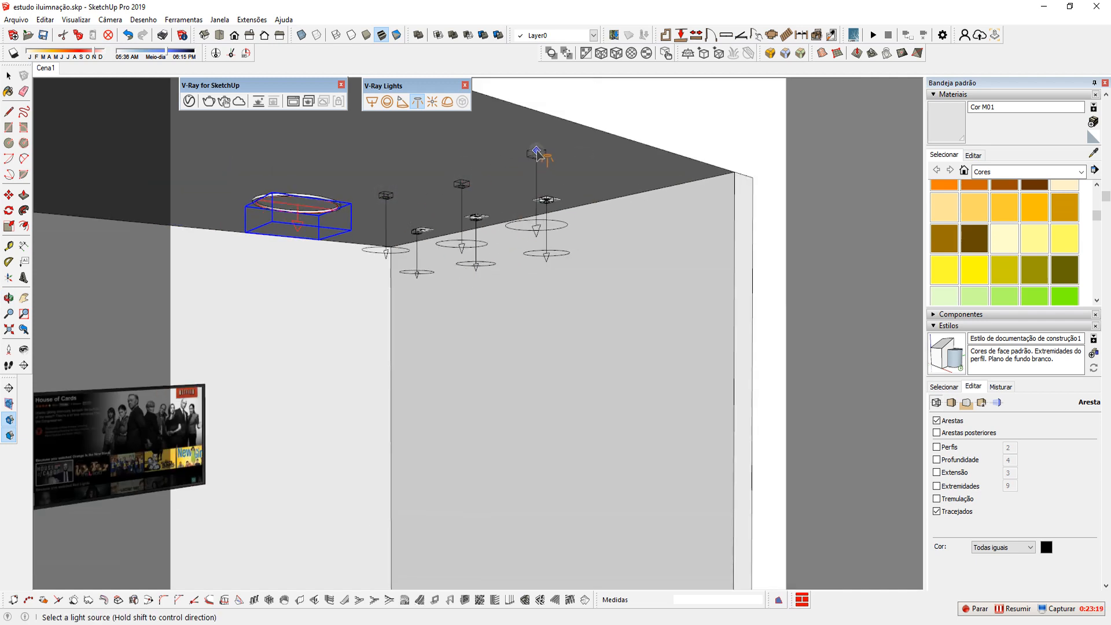
middle_drag(411, 321, 227, 173)
key(space)
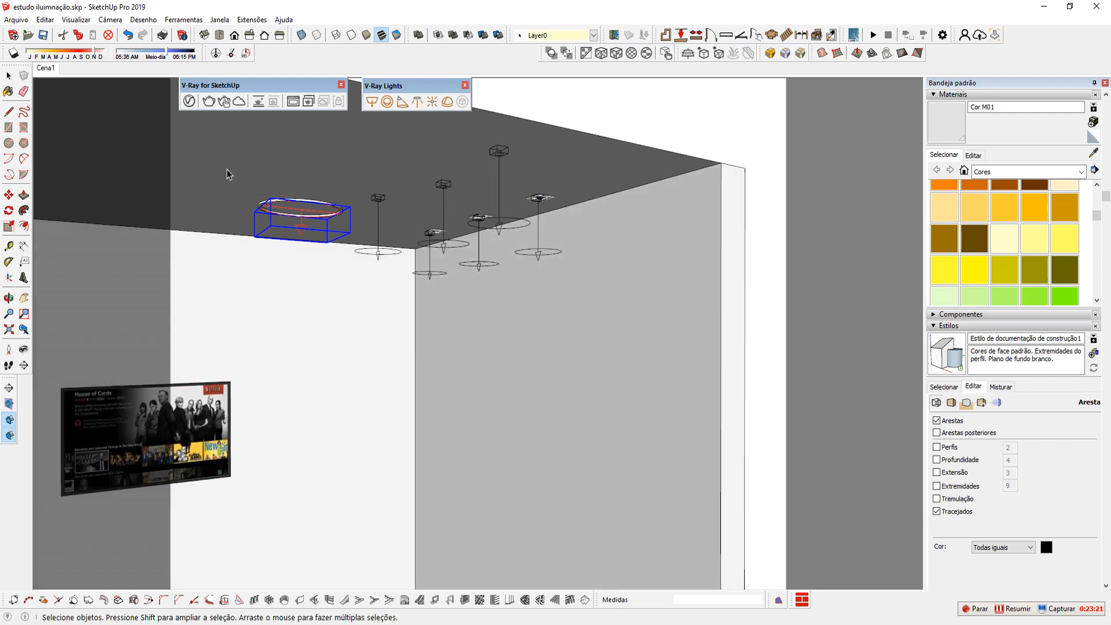
- Check the individual IES lights in the V-Ray Asset Editor and delete IES Light through IES Light#5 from the scene
click(190, 102)
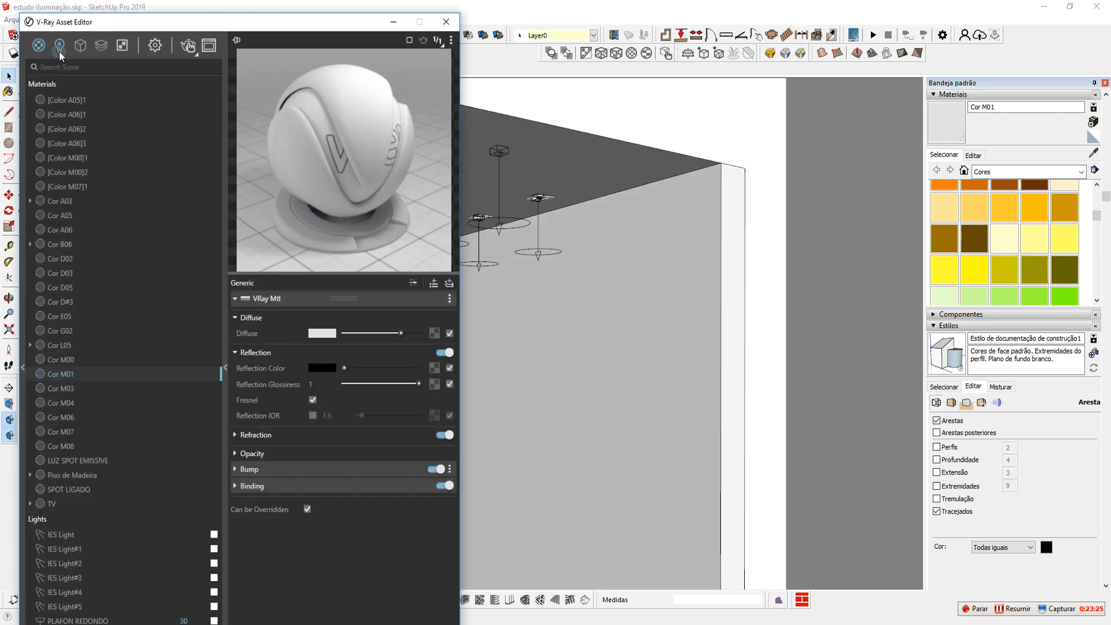
click(59, 46)
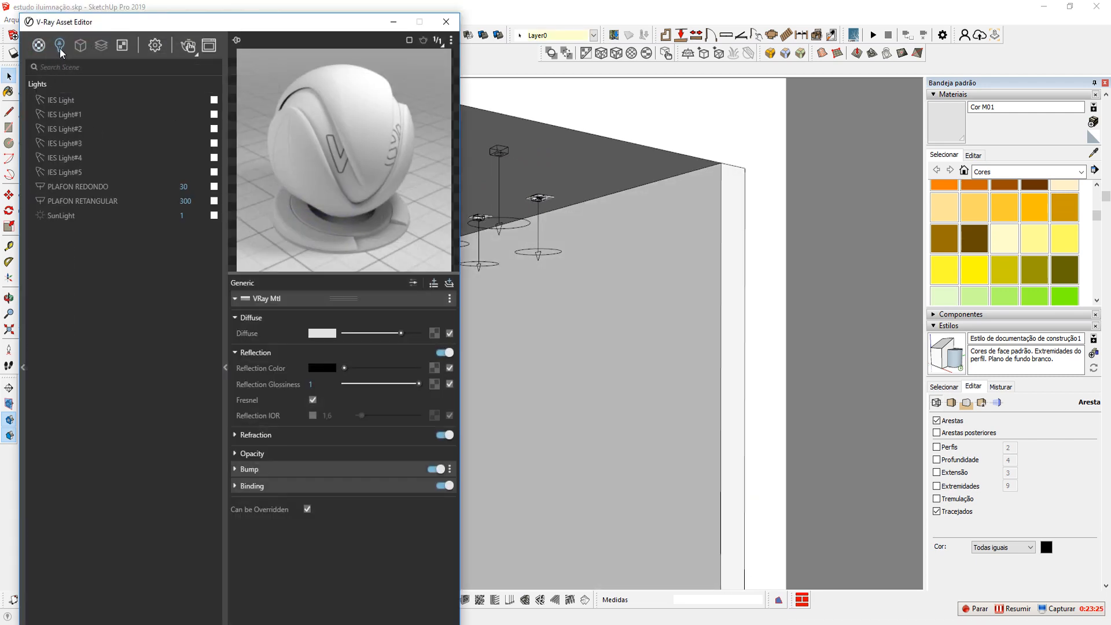
click(64, 114)
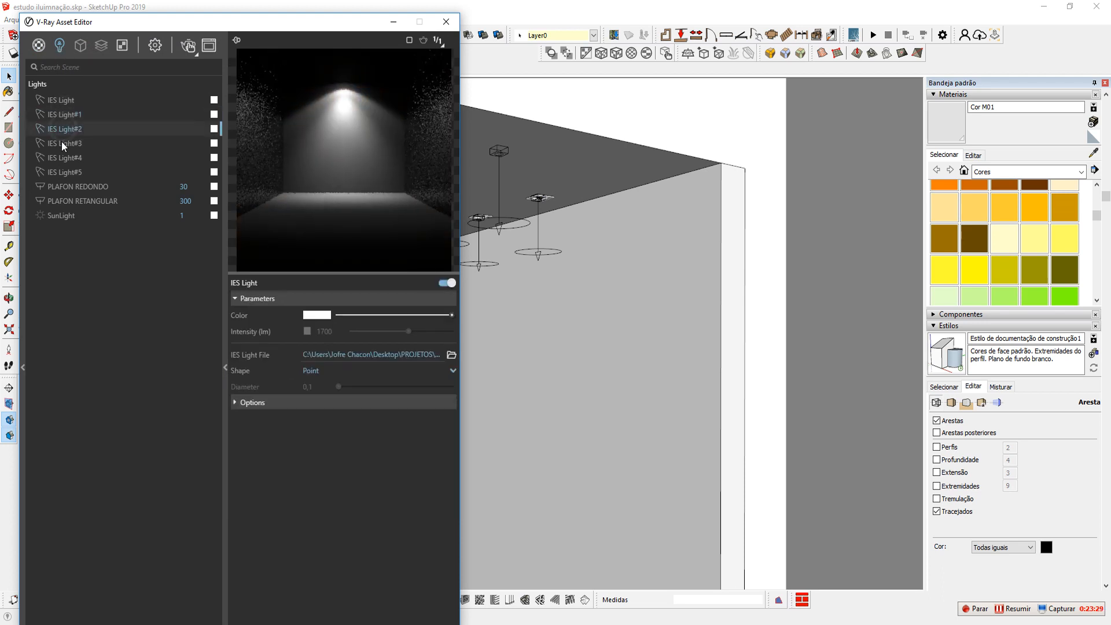
click(61, 156)
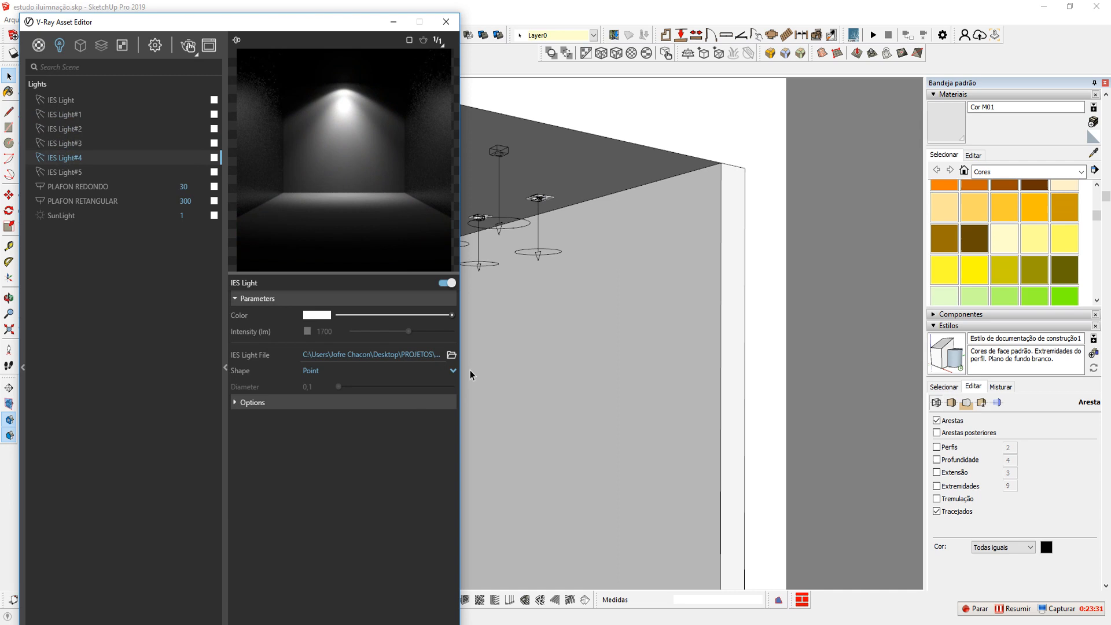
shift+middle_drag(537, 384, 635, 384)
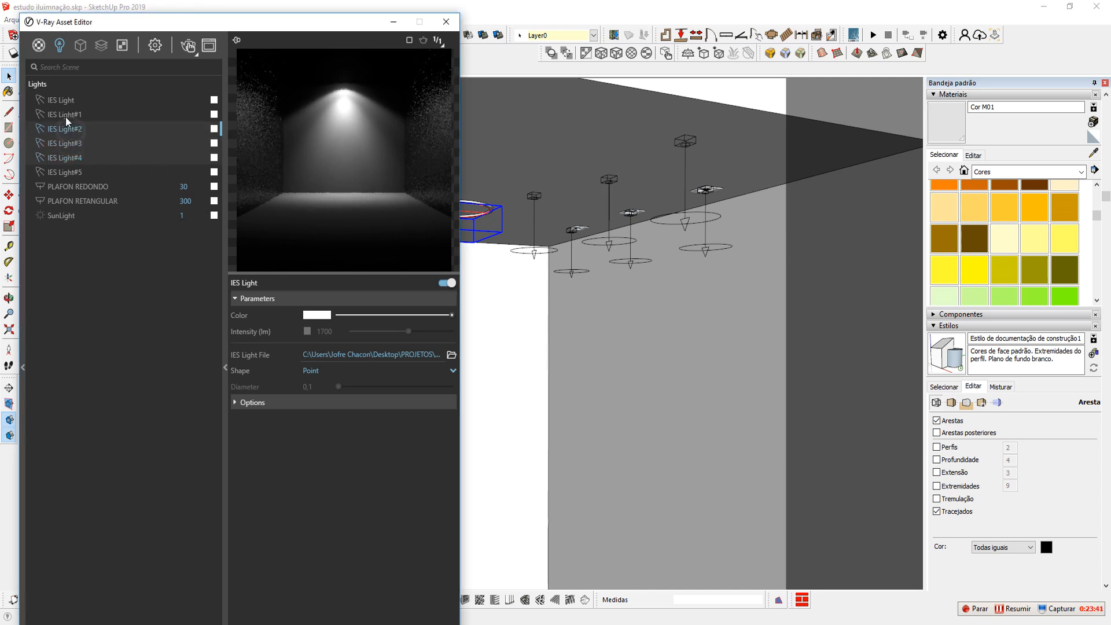
click(63, 99)
key(Delete)
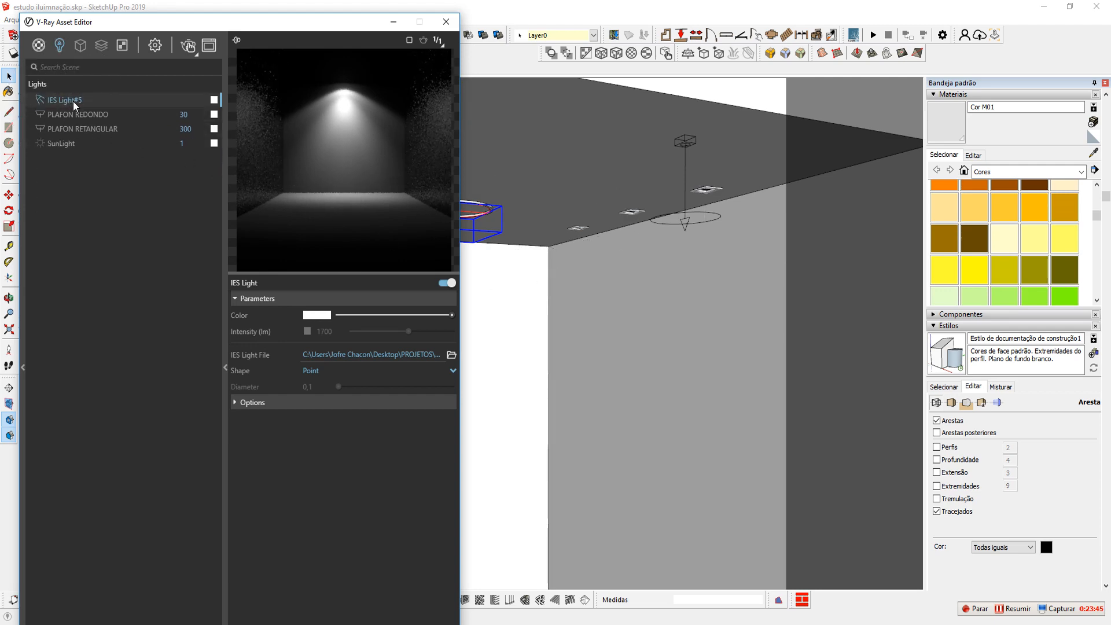
key(Delete)
mouse_move(509, 312)
middle_down()
mouse_move(548, 322)
mouse_move(556, 359)
mouse_move(543, 355)
mouse_move(616, 356)
middle_up()
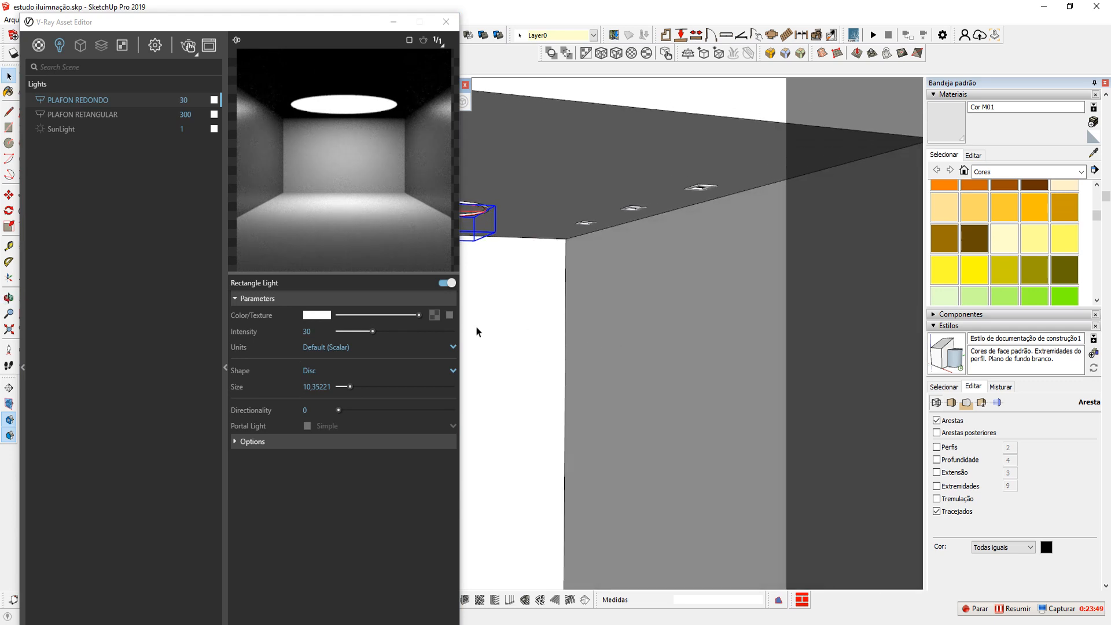
click(394, 22)
- Place a single IES light using 24.ies at the small ceiling spot nearest the back wall
click(418, 102)
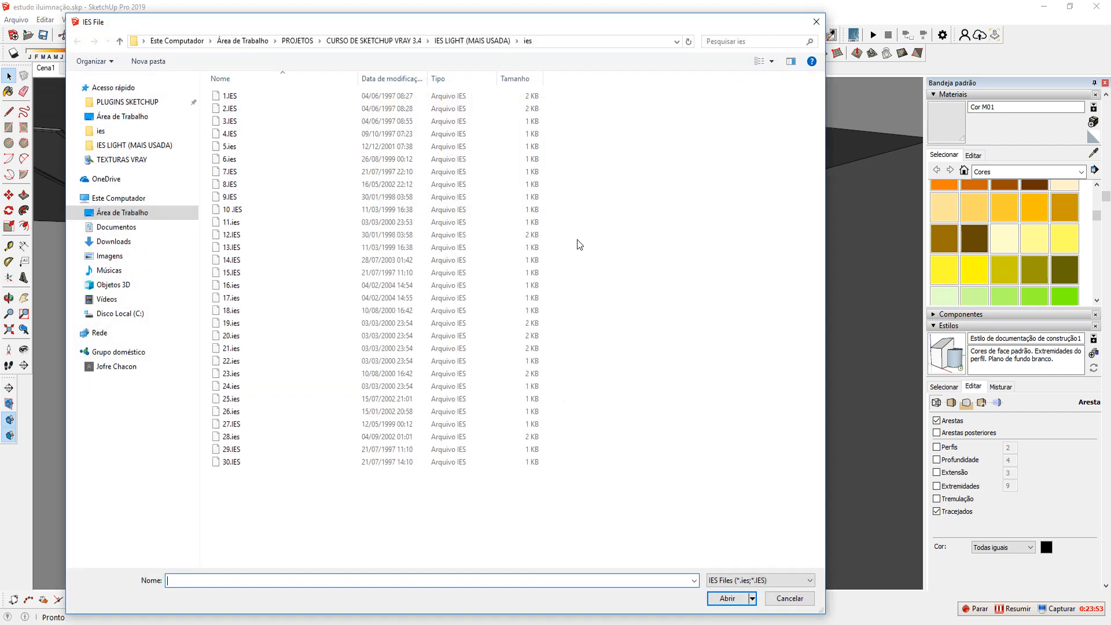
click(235, 387)
click(727, 598)
scroll(583, 234, up, 3)
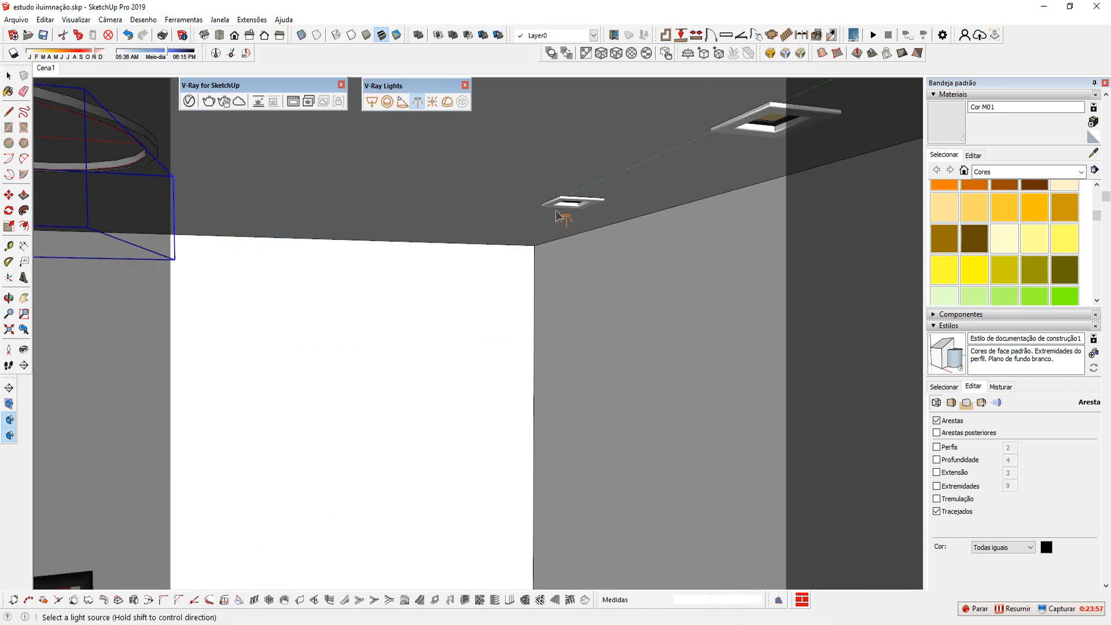
click(554, 206)
scroll(552, 205, down, 3)
middle_drag(552, 204, 626, 295)
scroll(541, 290, down, 4)
key(space)
- Copy the IES light from the rear ceiling spot to the middle spot, about 0.57 m away
scroll(533, 261, down, 5)
shift+middle_drag(535, 304, 540, 260)
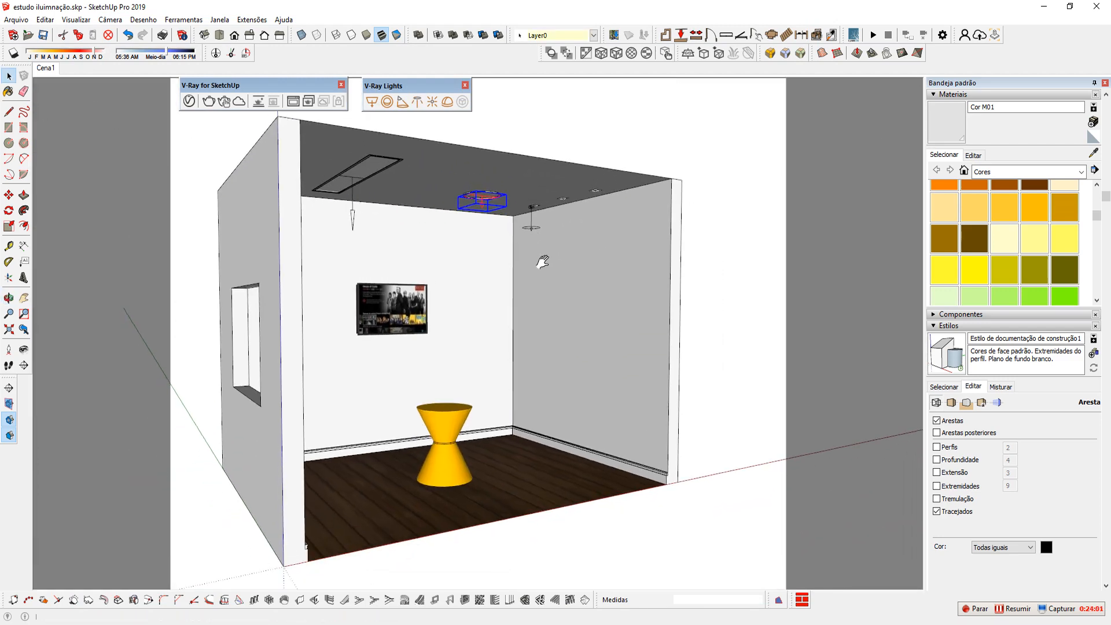
scroll(550, 216, up, 2)
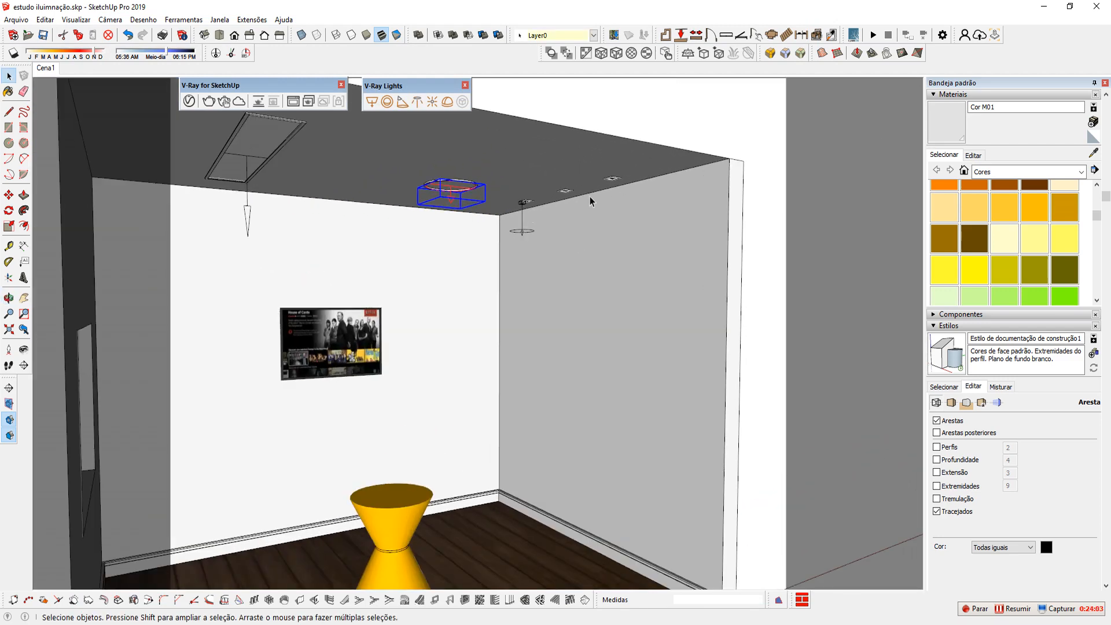
scroll(550, 227, up, 3)
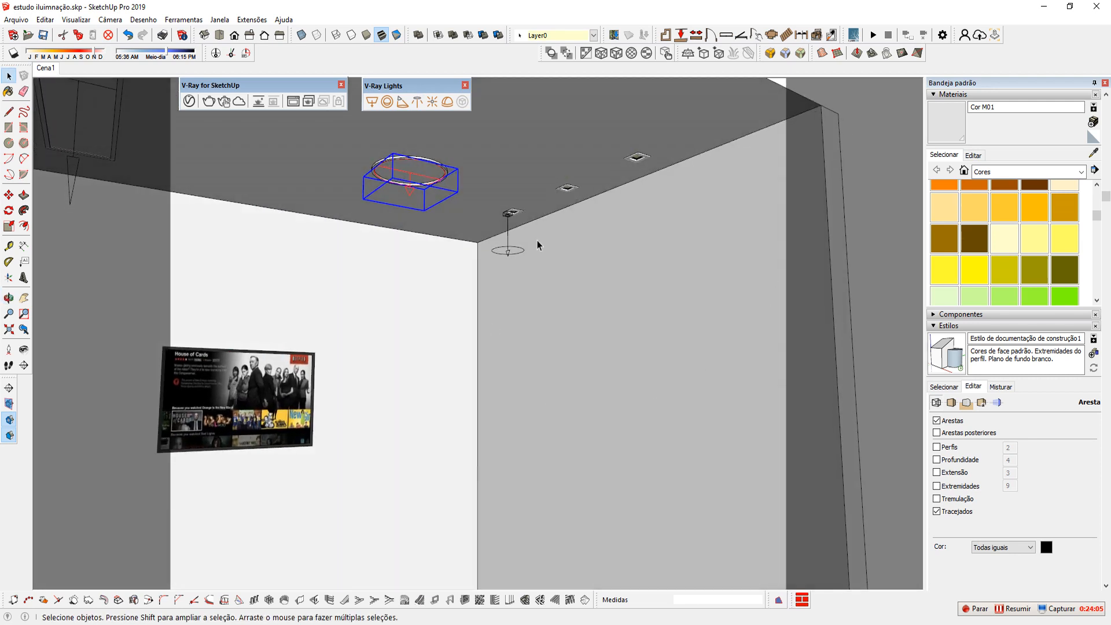
click(507, 223)
scroll(508, 220, up, 5)
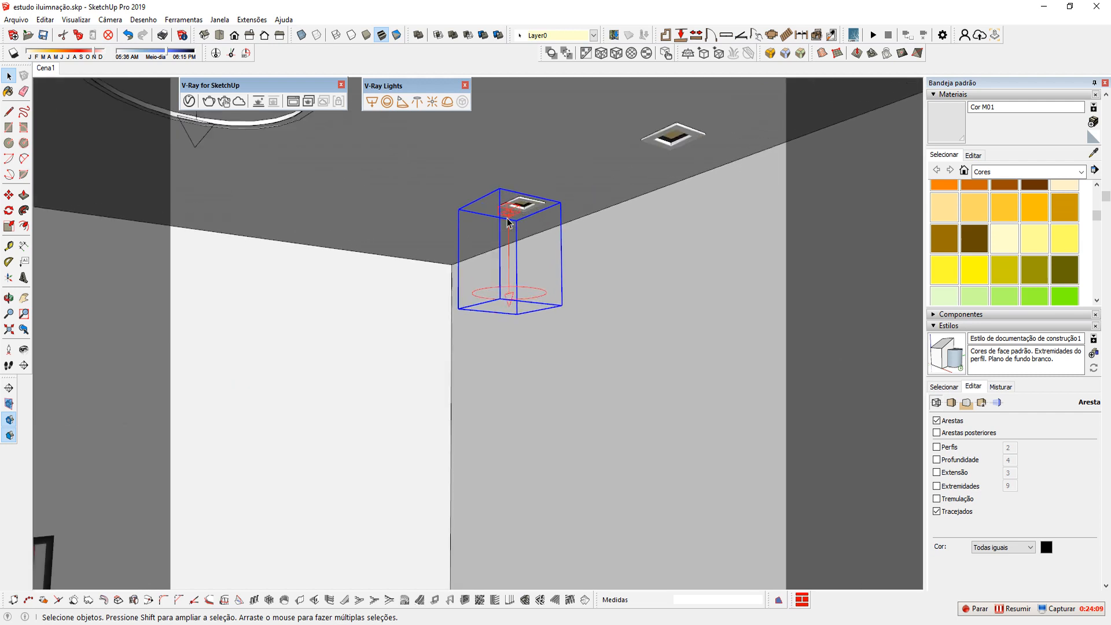
key(m)
click(512, 189)
key(ctrl)
scroll(463, 243, down, 5)
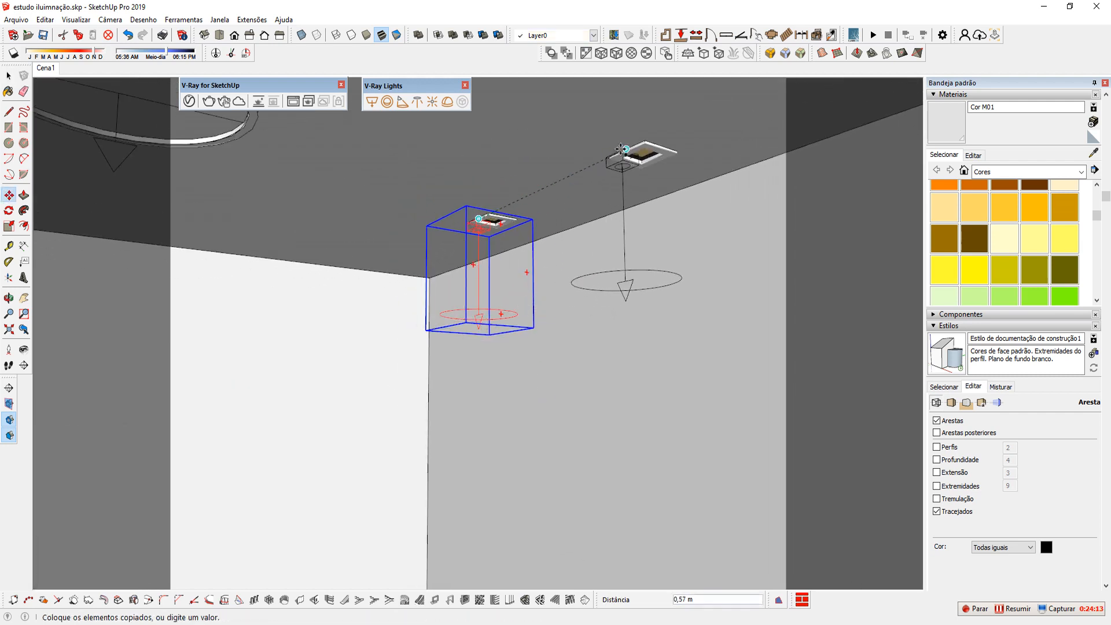
click(619, 152)
- Copy the IES light from the middle ceiling spot to the front spot
scroll(617, 154, down, 4)
click(600, 162)
shift+middle_drag(698, 154, 463, 283)
click(630, 147)
key(space)
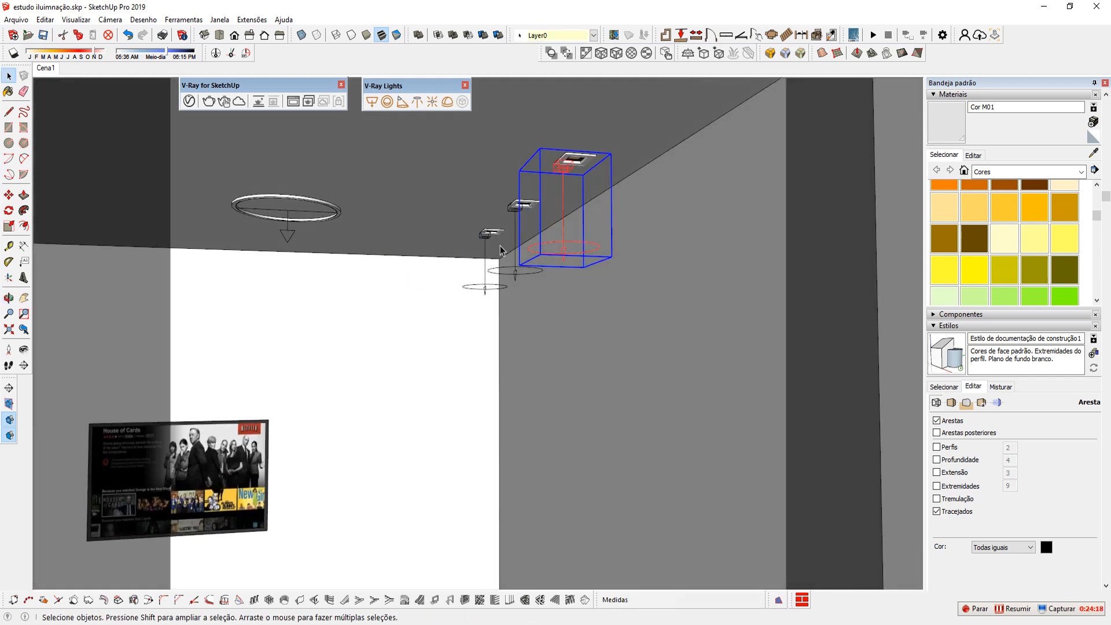
- Rename the IES light shared by the three ceiling spots to SPOT in the V-Ray Asset Editor
click(190, 102)
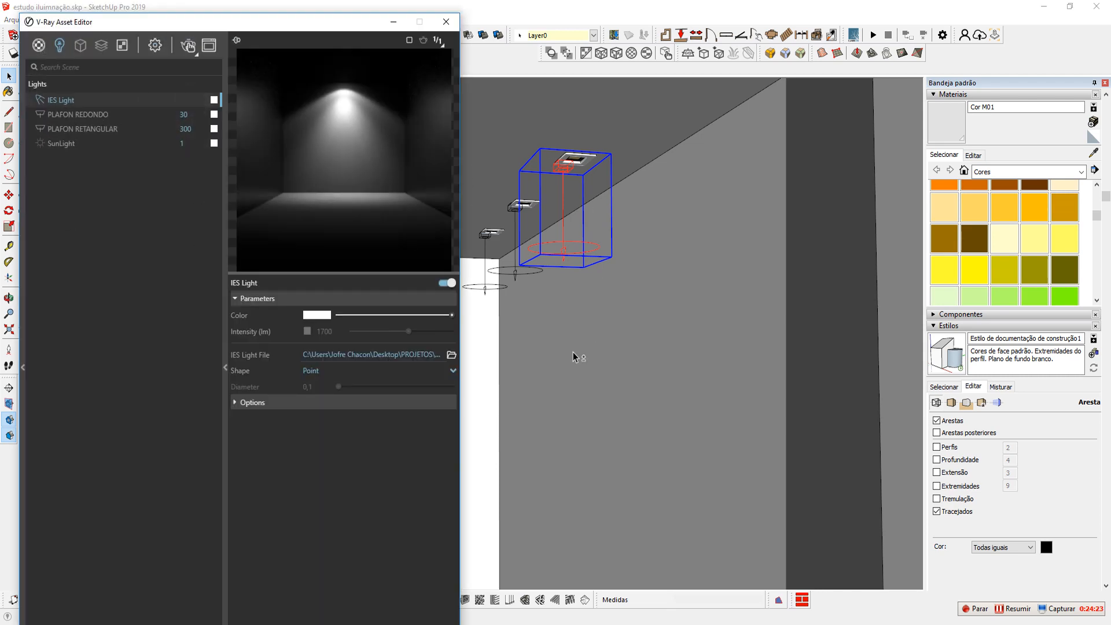
middle_drag(578, 354, 711, 340)
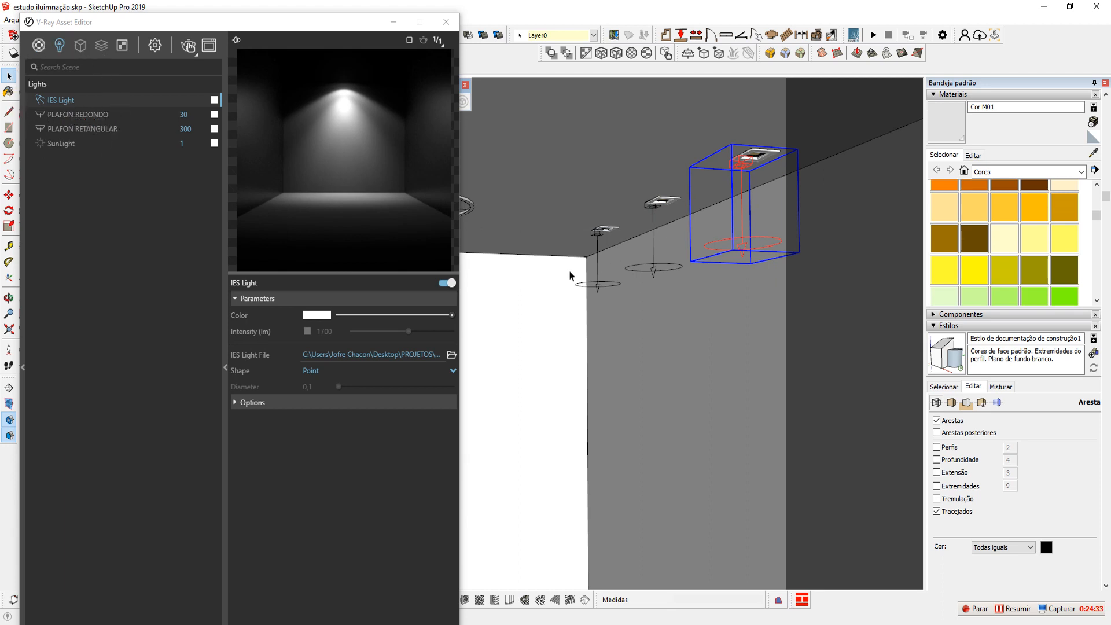
right_click(71, 100)
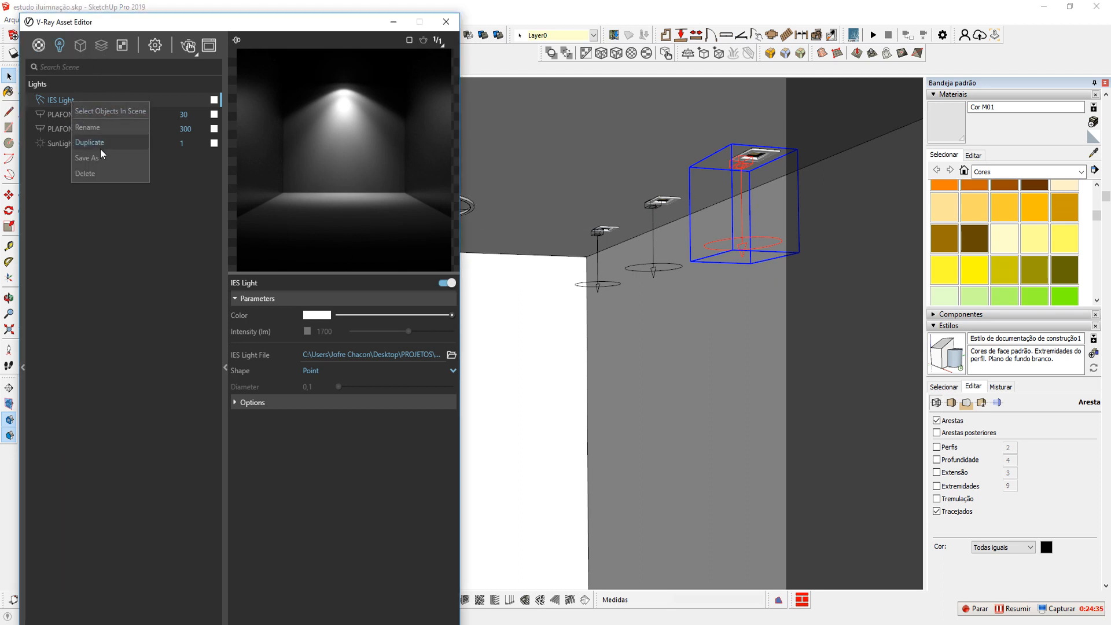
click(99, 129)
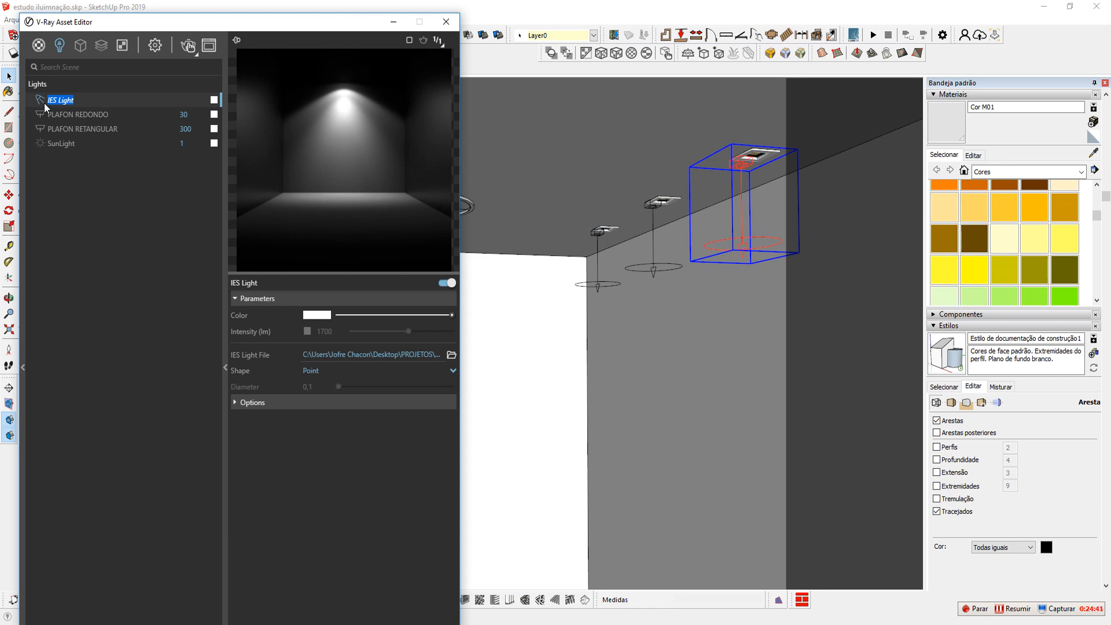
text(SPOT)
click(120, 271)
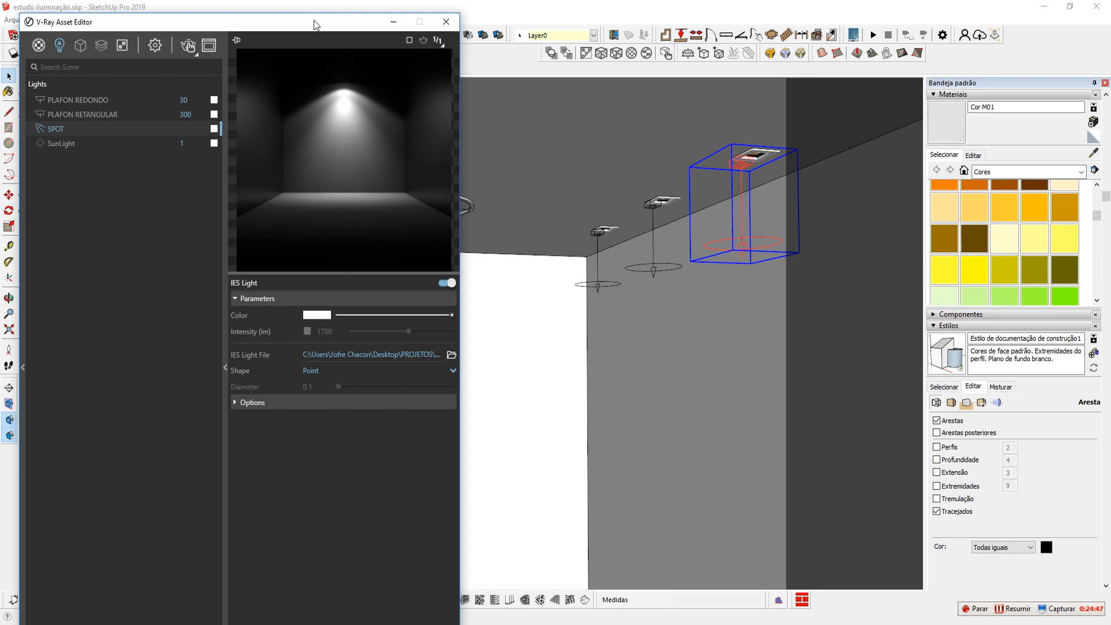
- Restore the Cena1 view and start an interactive V-Ray render of the room with the SPOT lights included
click(396, 27)
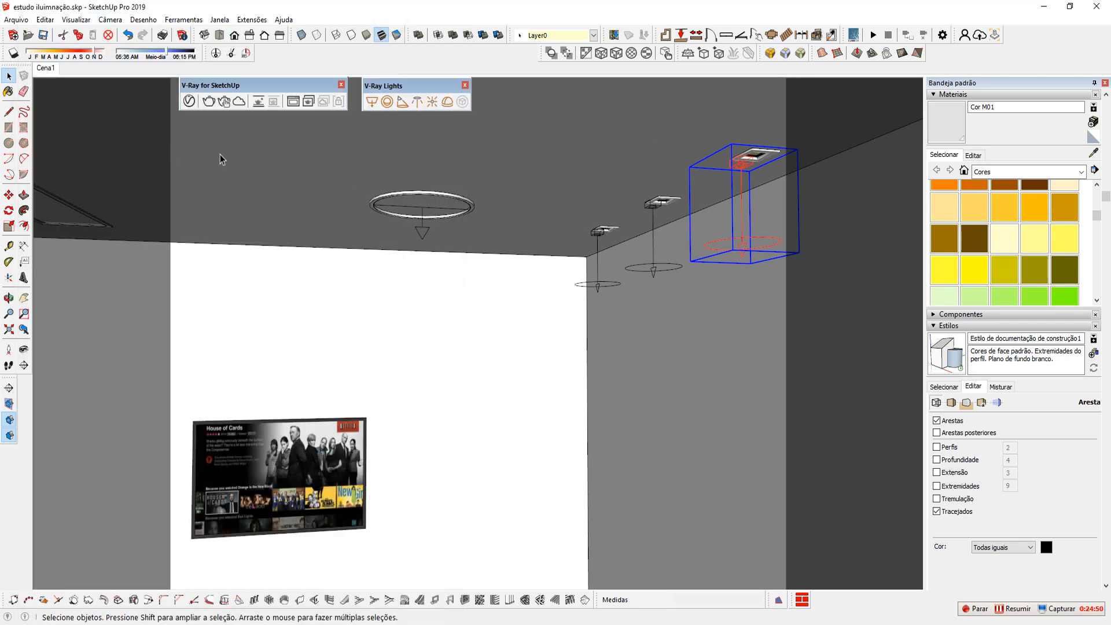
click(46, 68)
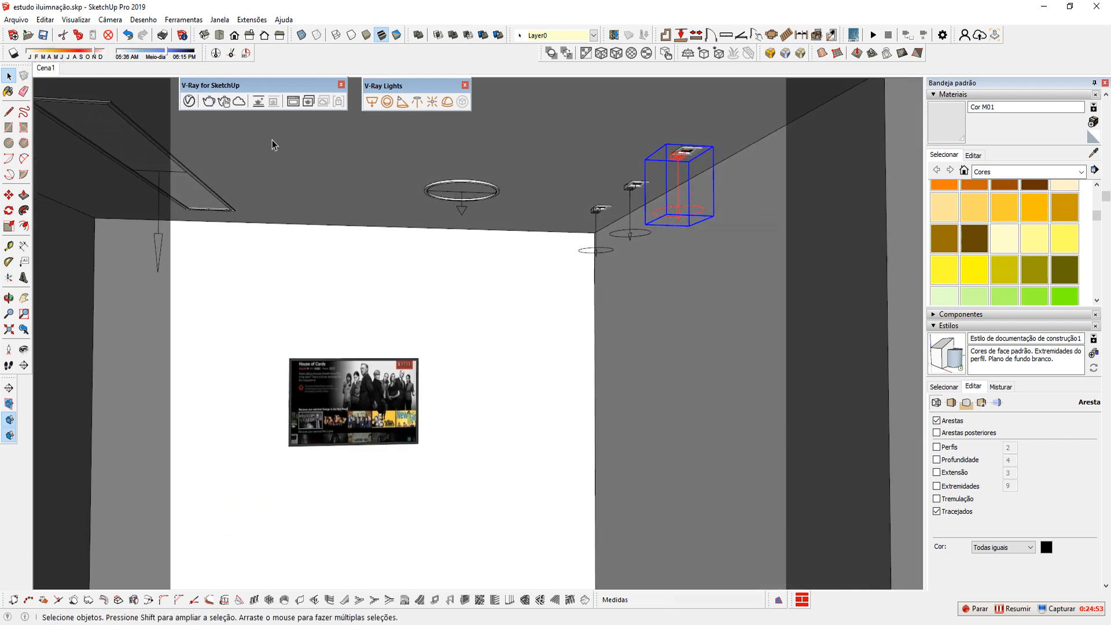
click(225, 102)
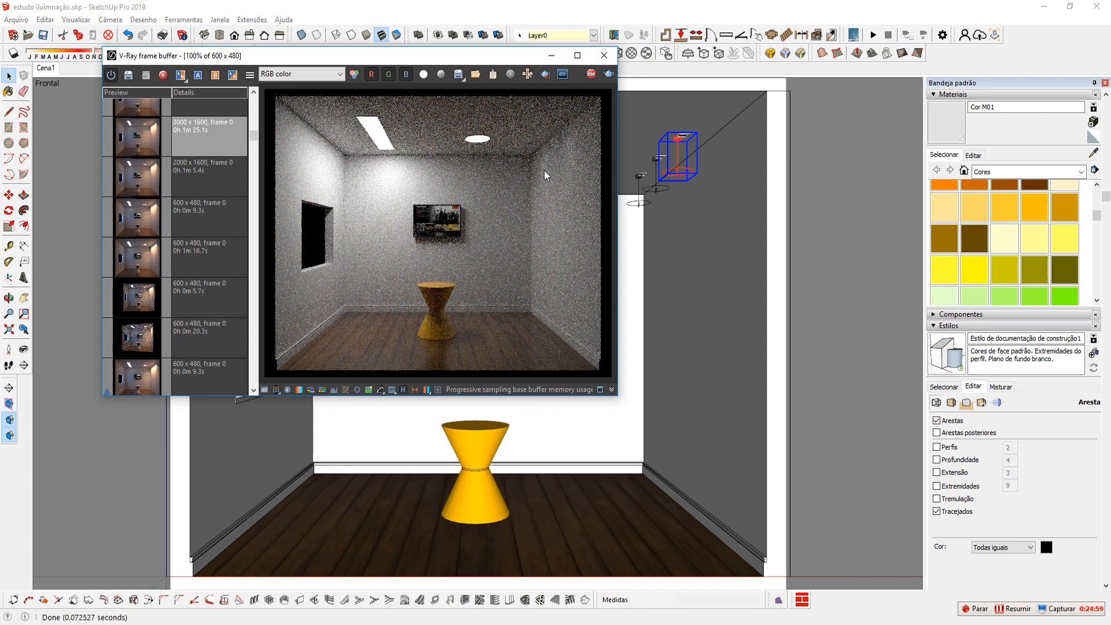
drag(337, 49, 297, 84)
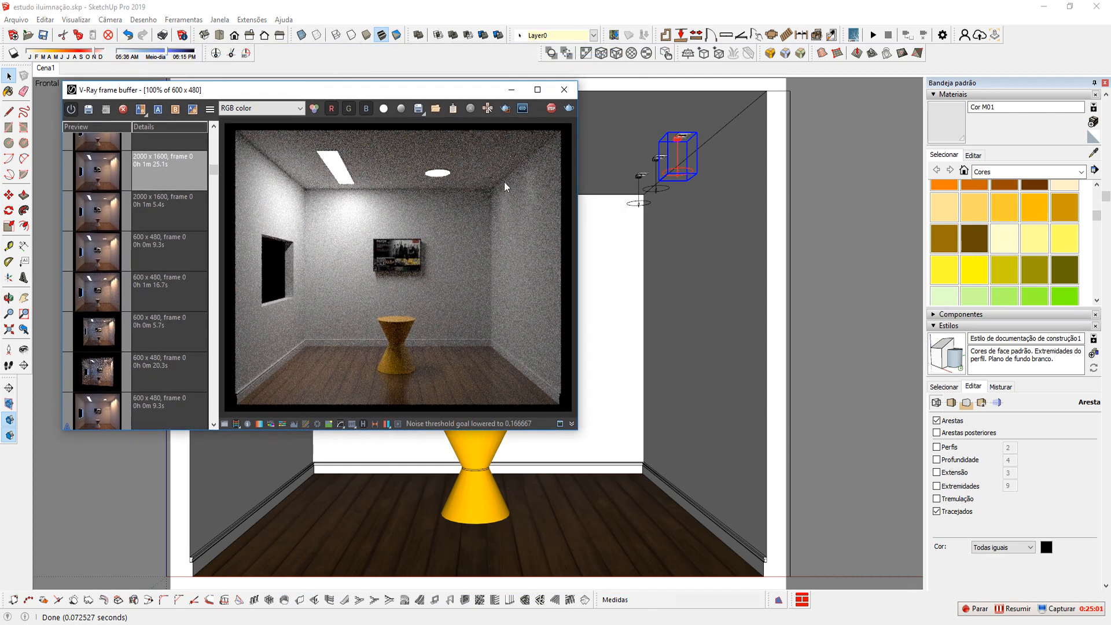
drag(405, 89, 466, 156)
- Switch off the PLAFON REDONDO and PLAFON RETANGULAR lights to isolate the SPOT lights in the render
click(298, 66)
click(190, 100)
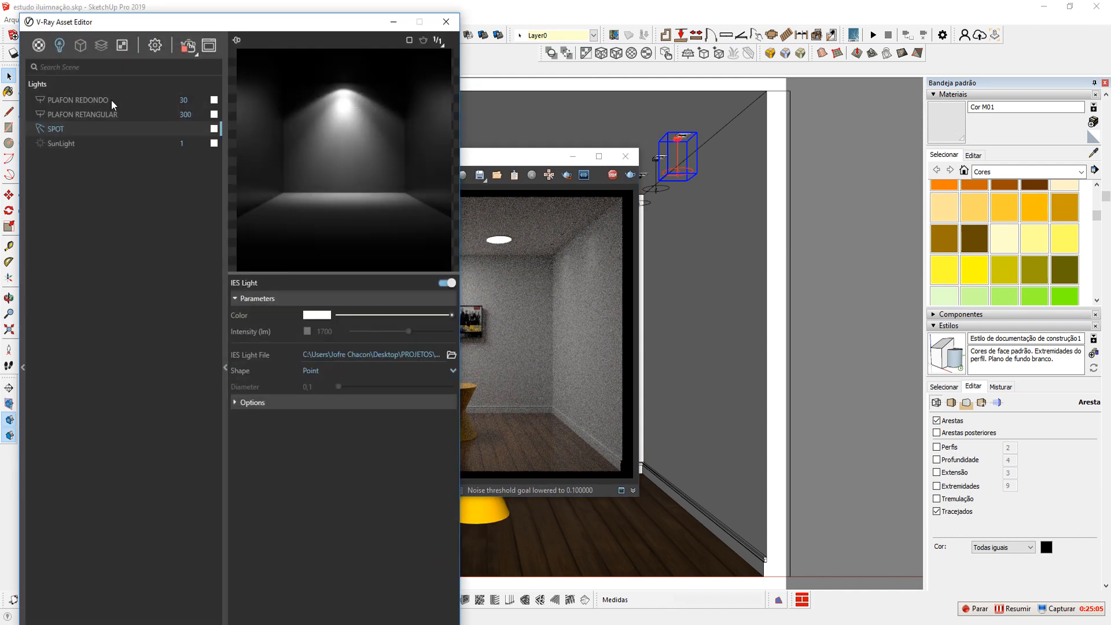
click(40, 100)
click(40, 113)
click(393, 22)
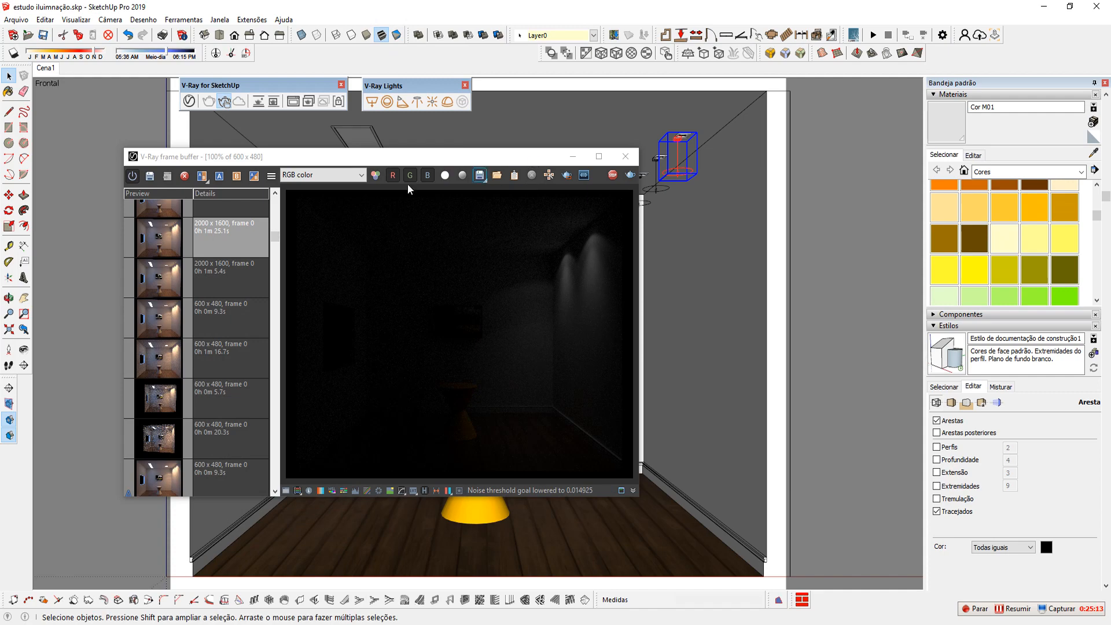
- Switch the PLAFON RETANGULAR light back on and move the frame buffer clear of the light settings
click(189, 102)
click(75, 114)
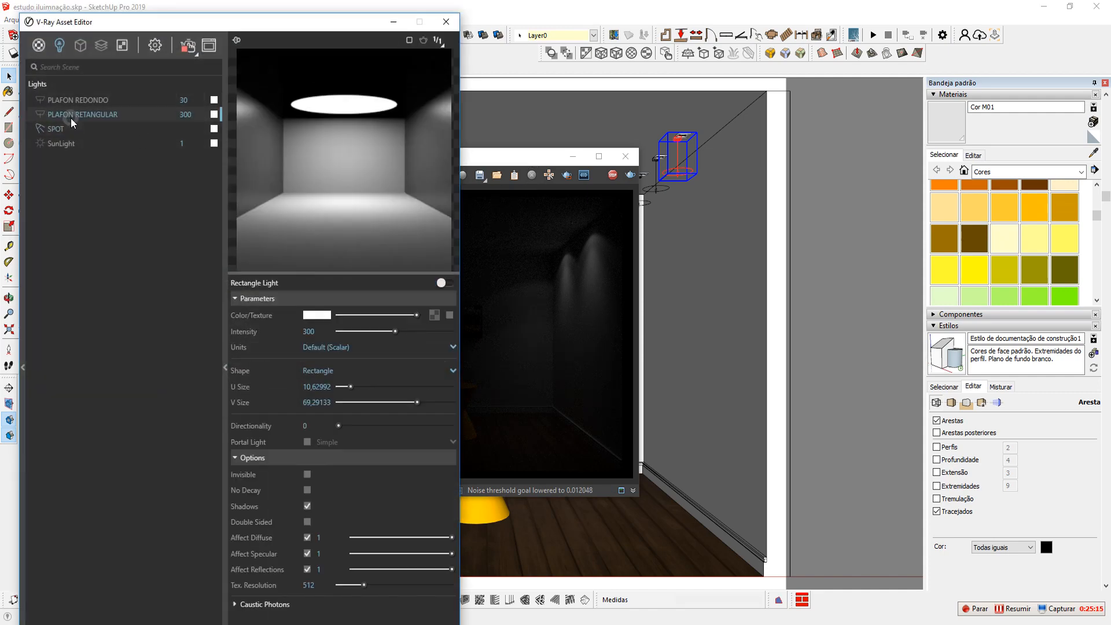
drag(509, 156, 824, 157)
drag(698, 166, 467, 222)
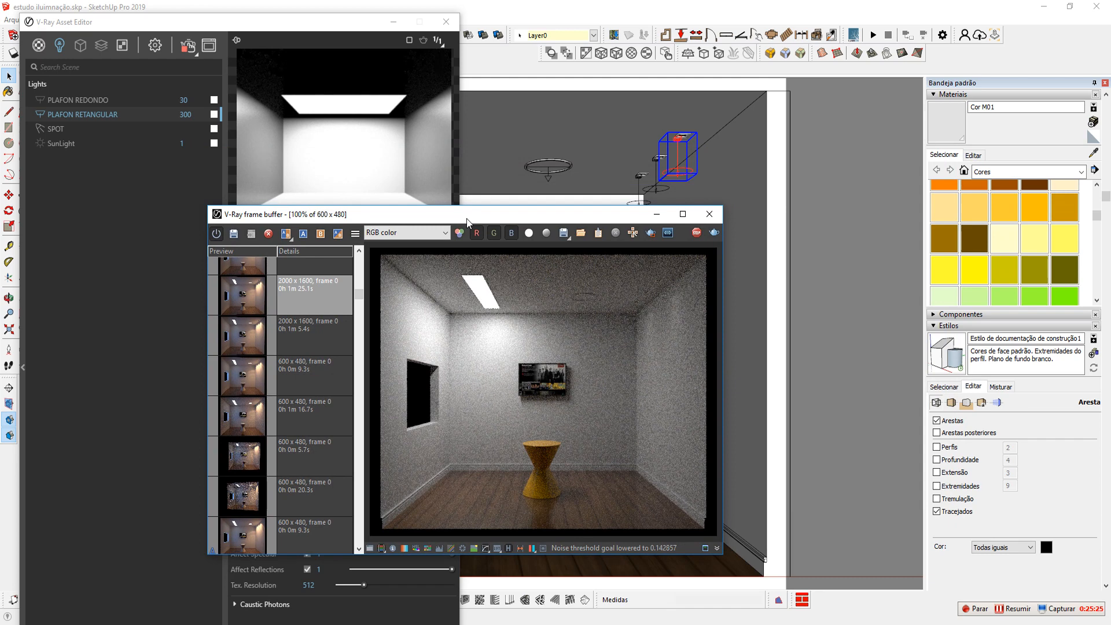
drag(472, 218, 529, 220)
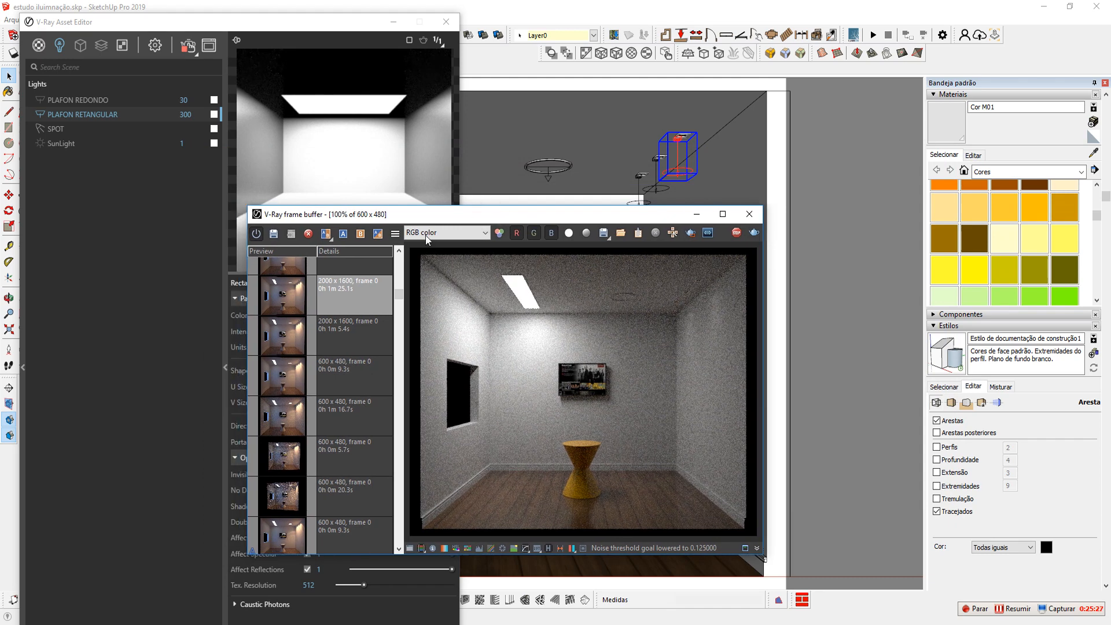
- Set the intensity of the PLAFON RETANGULAR light to 30
double_click(191, 115)
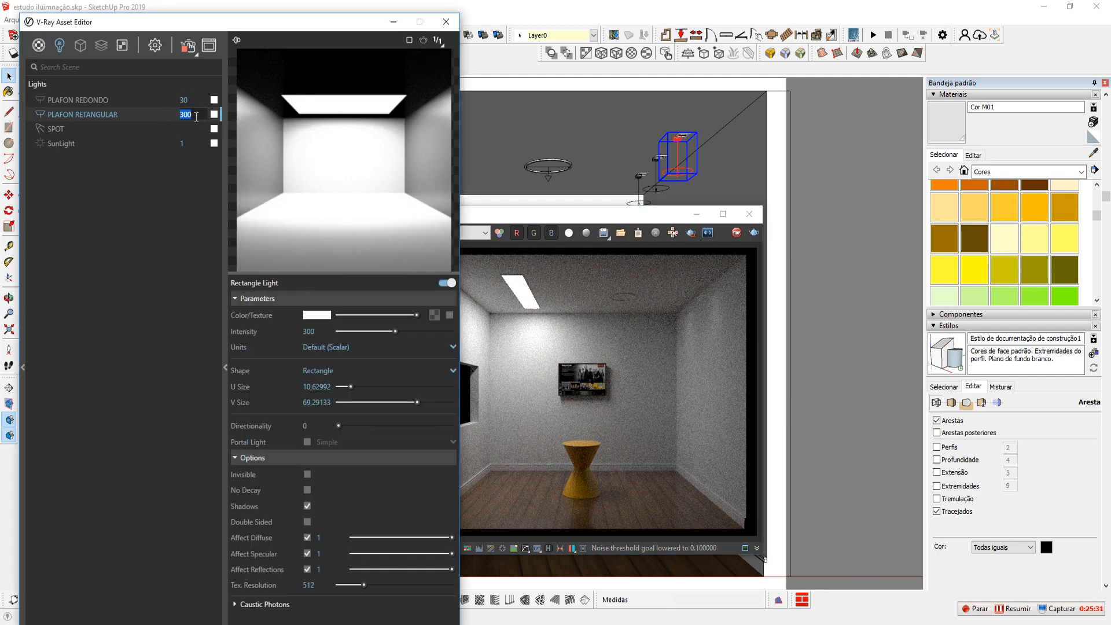
text(30)
key(Return)
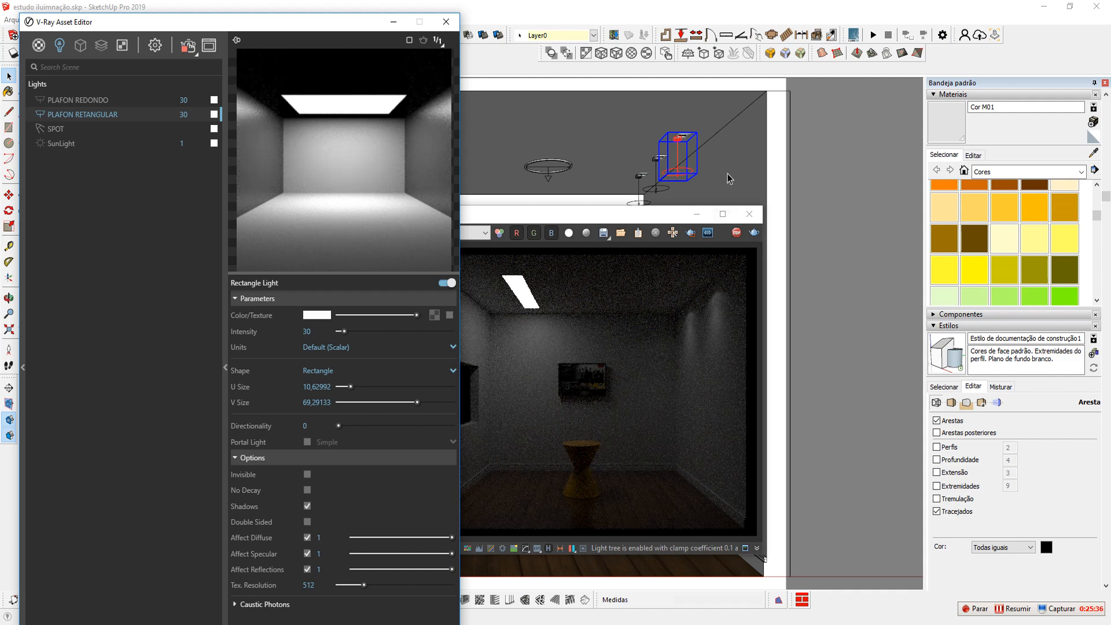
click(678, 173)
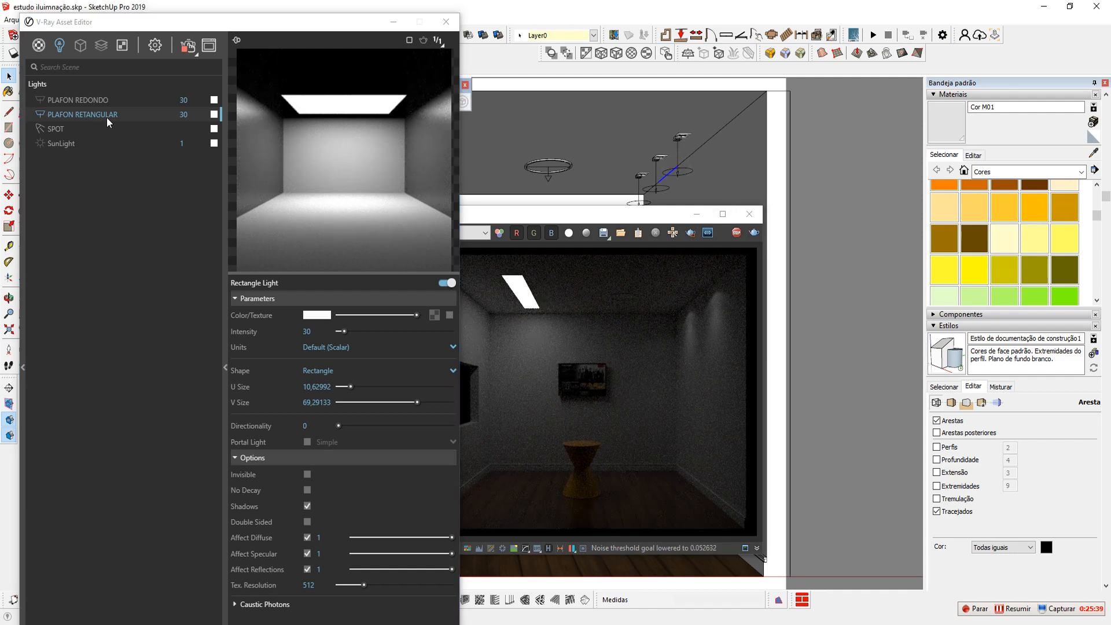
- Enable the intensity override of the SPOT light and set it to 15000 lm, leaving its colour white
click(65, 128)
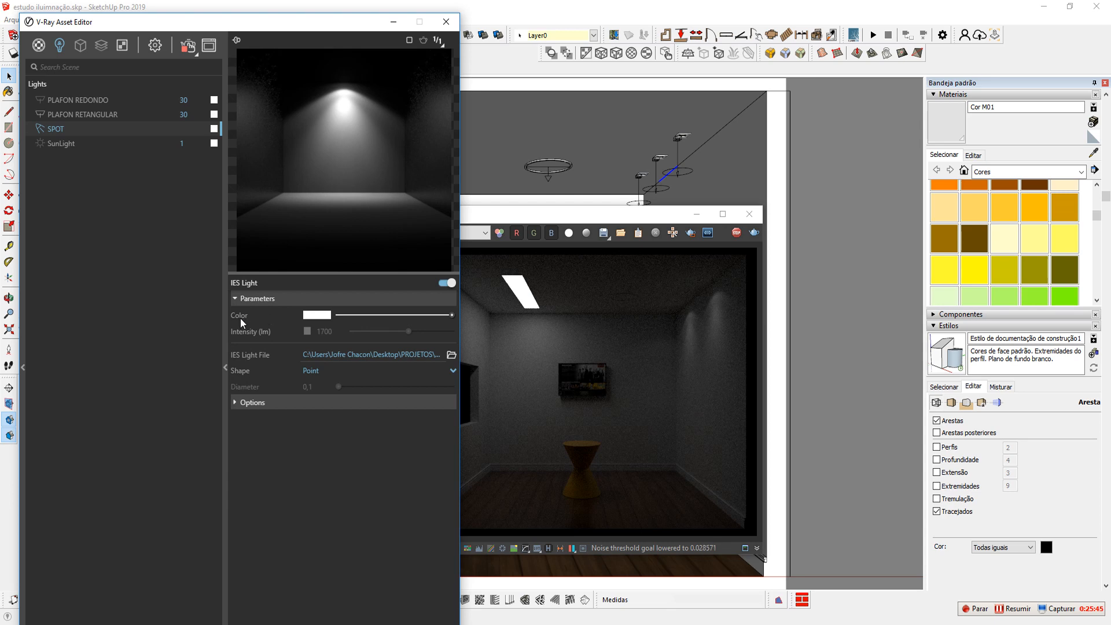
click(315, 315)
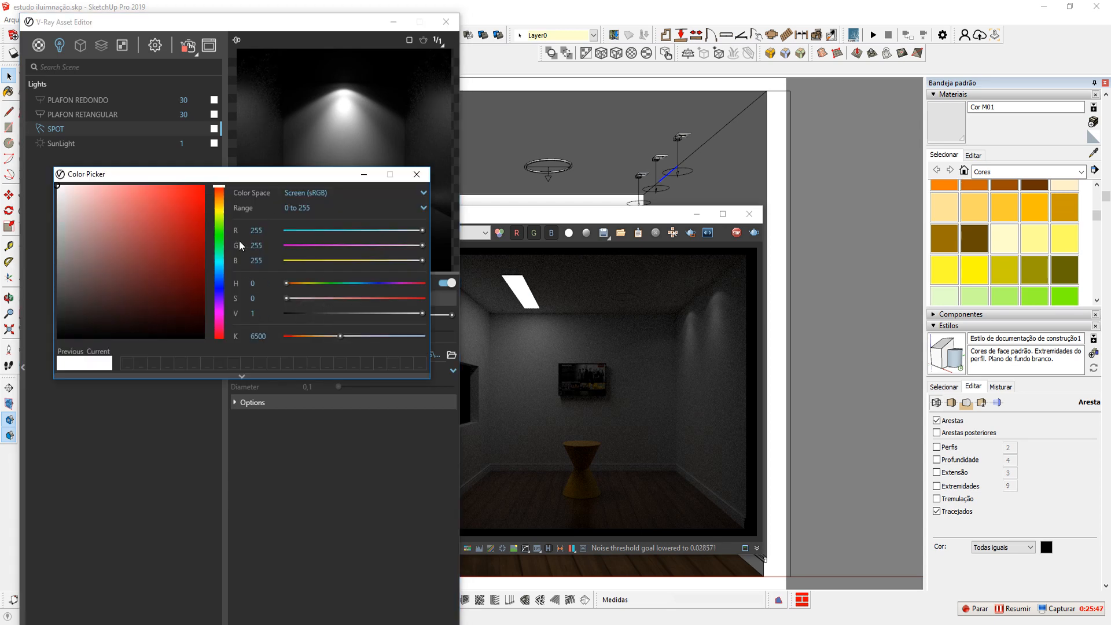
click(416, 174)
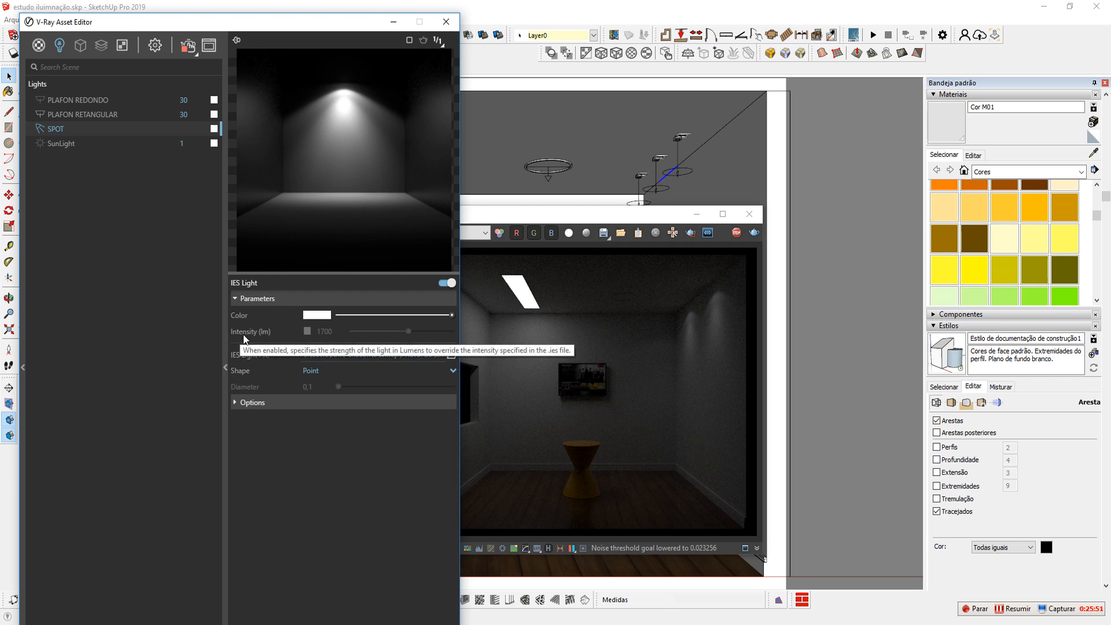
click(308, 330)
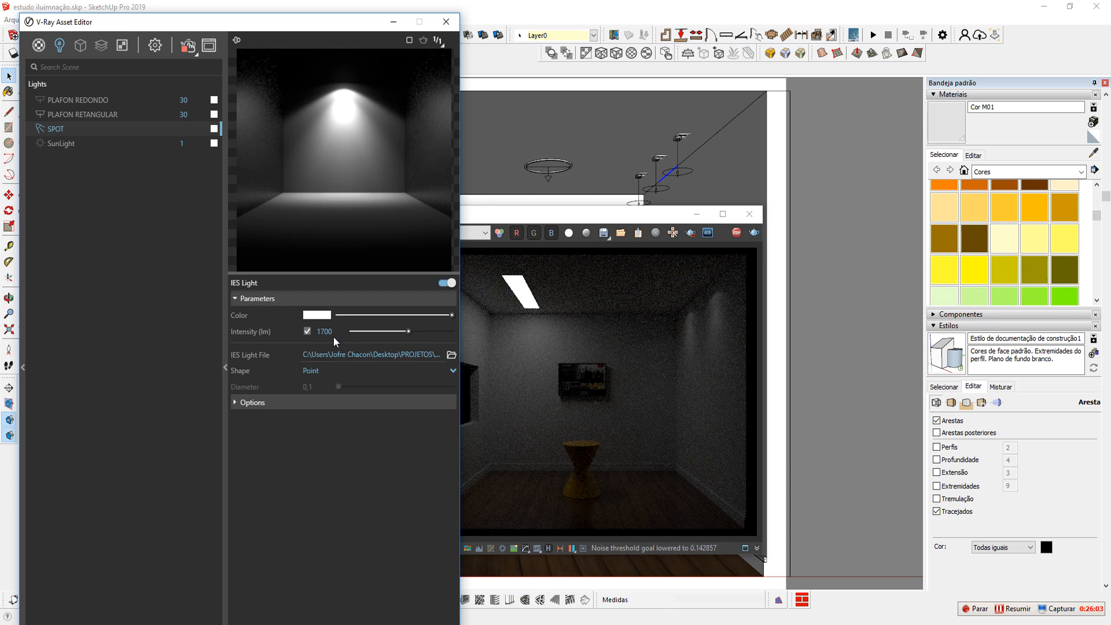
drag(341, 333, 306, 335)
key(Return)
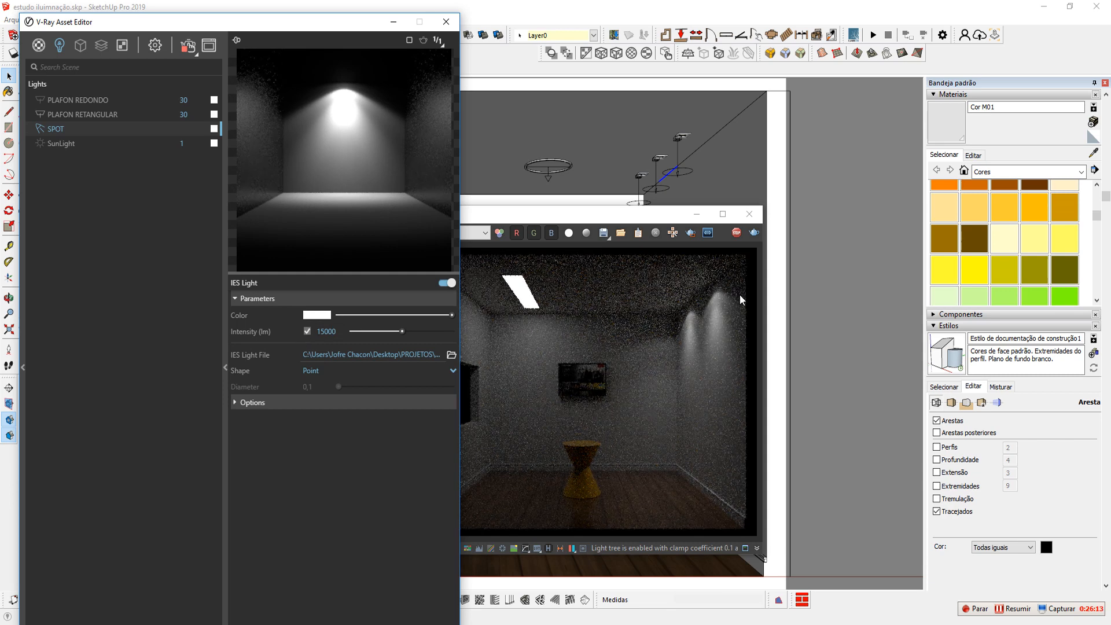
- Try an intensity of 15000 on the PLAFON RETANGULAR light and bring the whole frame buffer into view
click(121, 114)
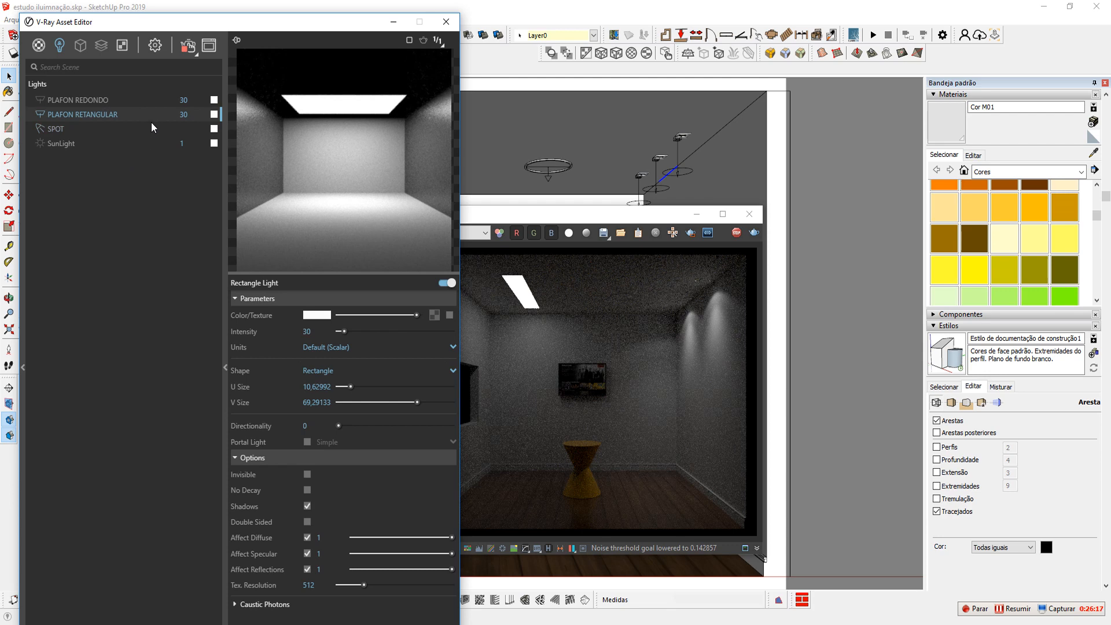
double_click(183, 115)
text(15000)
key(Return)
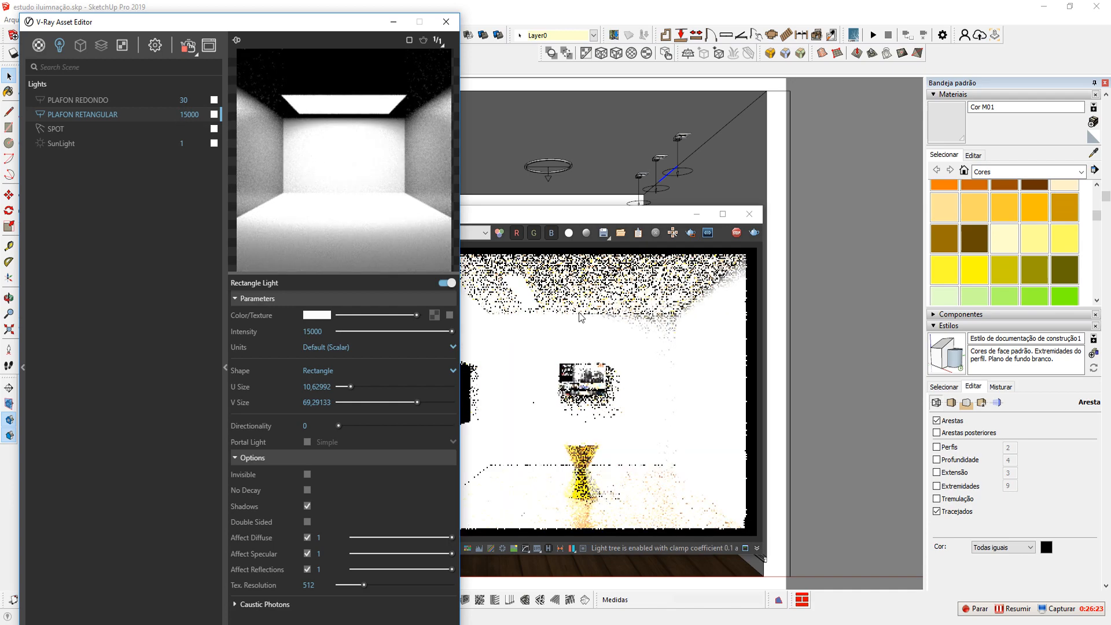
drag(614, 220, 760, 213)
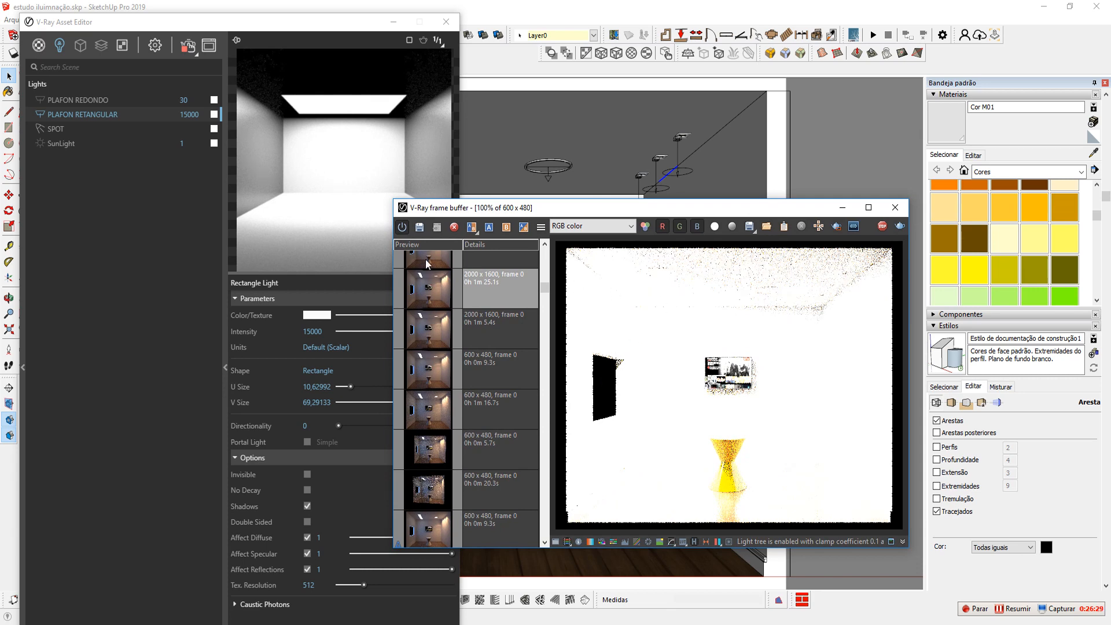
- Set the intensity of the PLAFON RETANGULAR light to 150
click(168, 116)
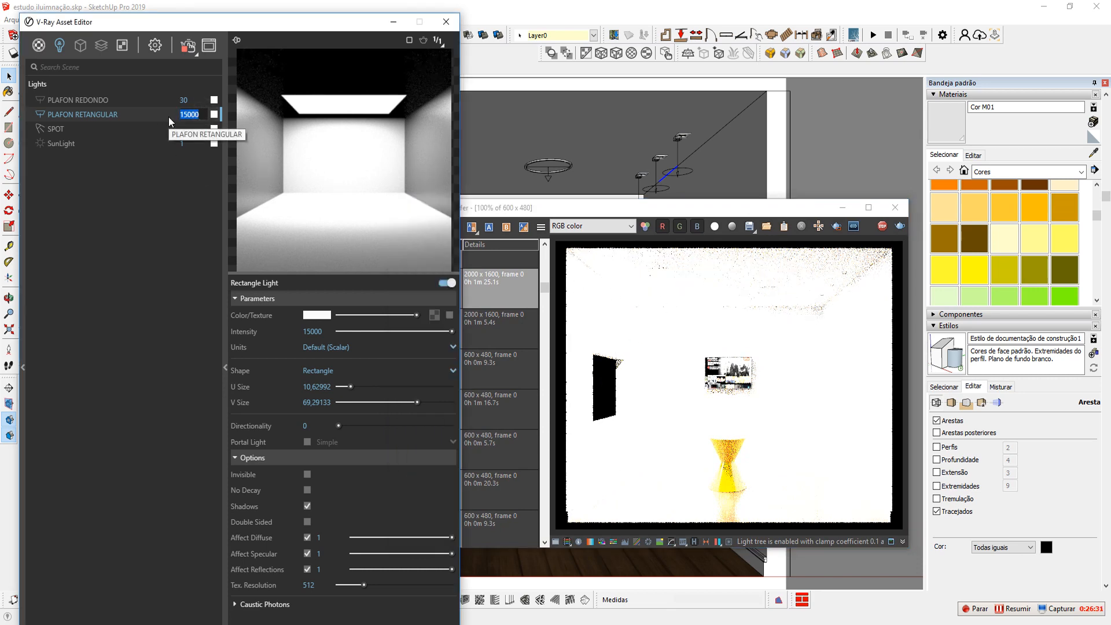
text(150)
key(Return)
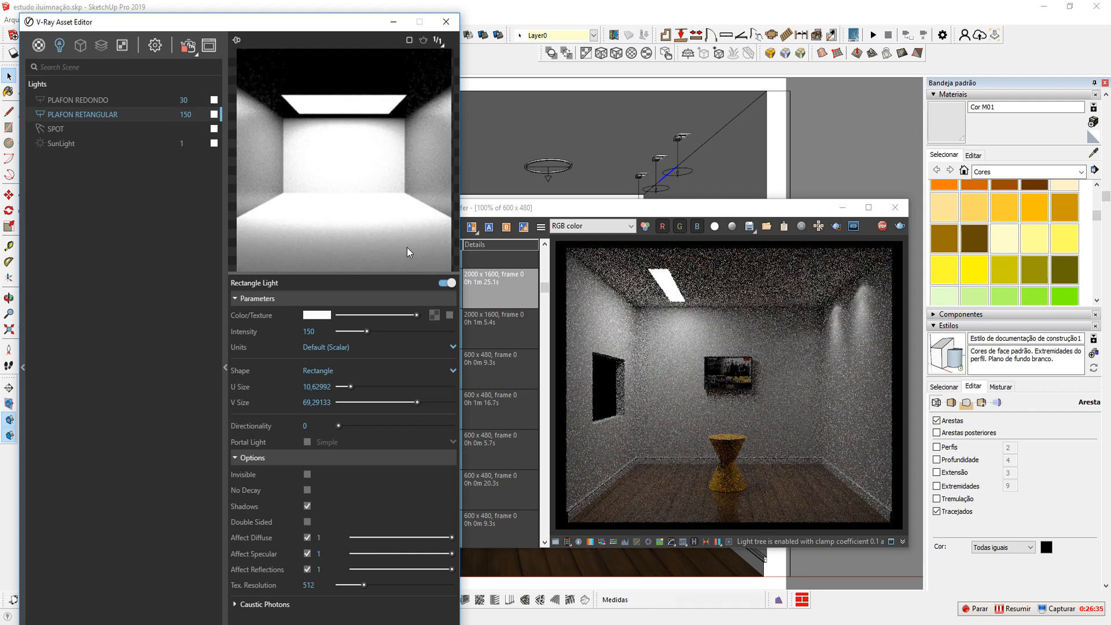
- Set the intensity of the SPOT light to 50000 lm
click(58, 129)
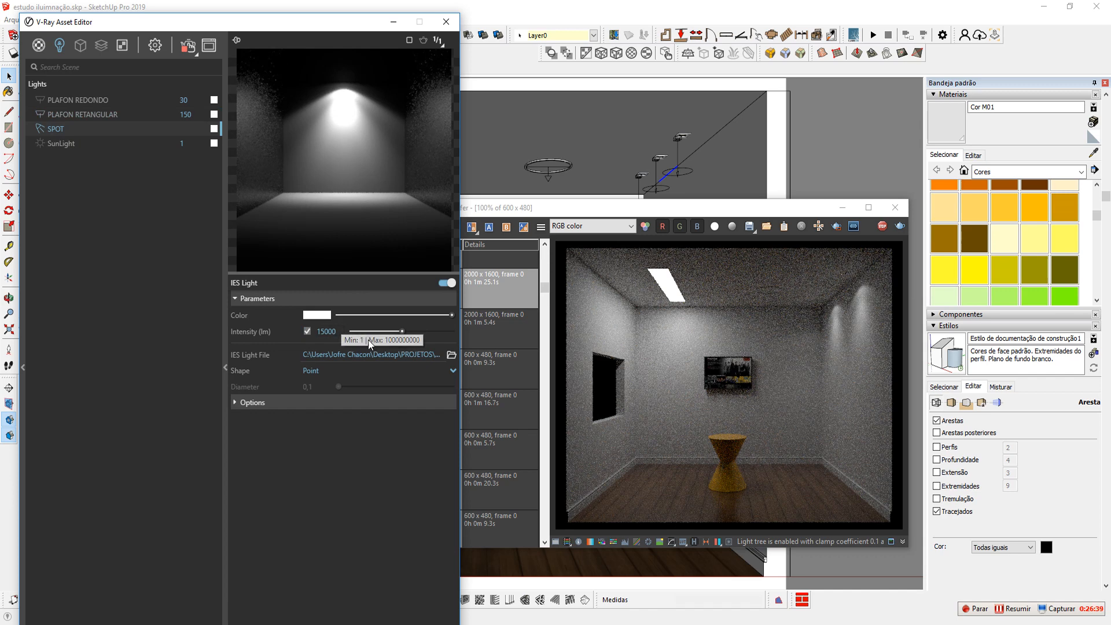
double_click(326, 331)
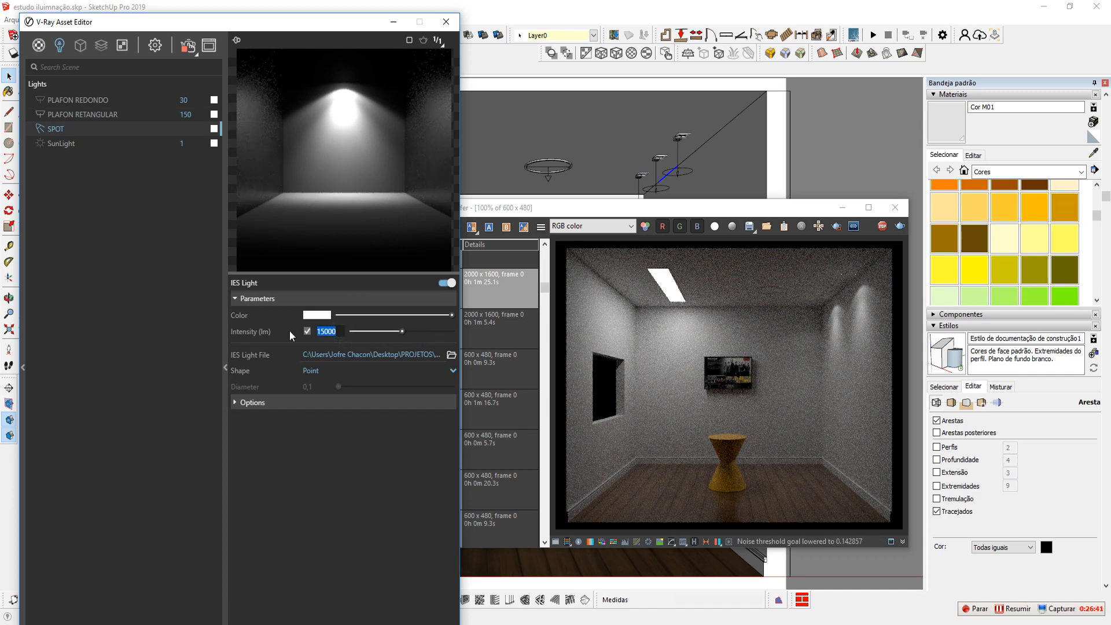
text(50000)
key(Return)
drag(783, 208, 736, 198)
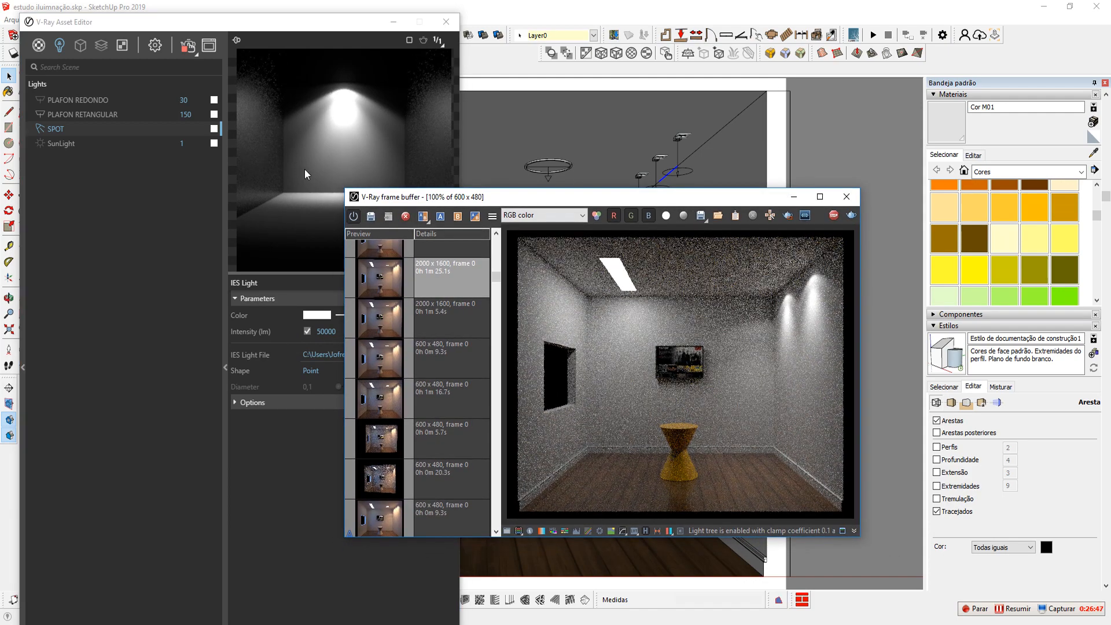
- Rearrange the Asset Editor and frame buffer windows to uncover the ceiling lights, and restore the Cena1 view
drag(302, 16, 302, 238)
click(44, 69)
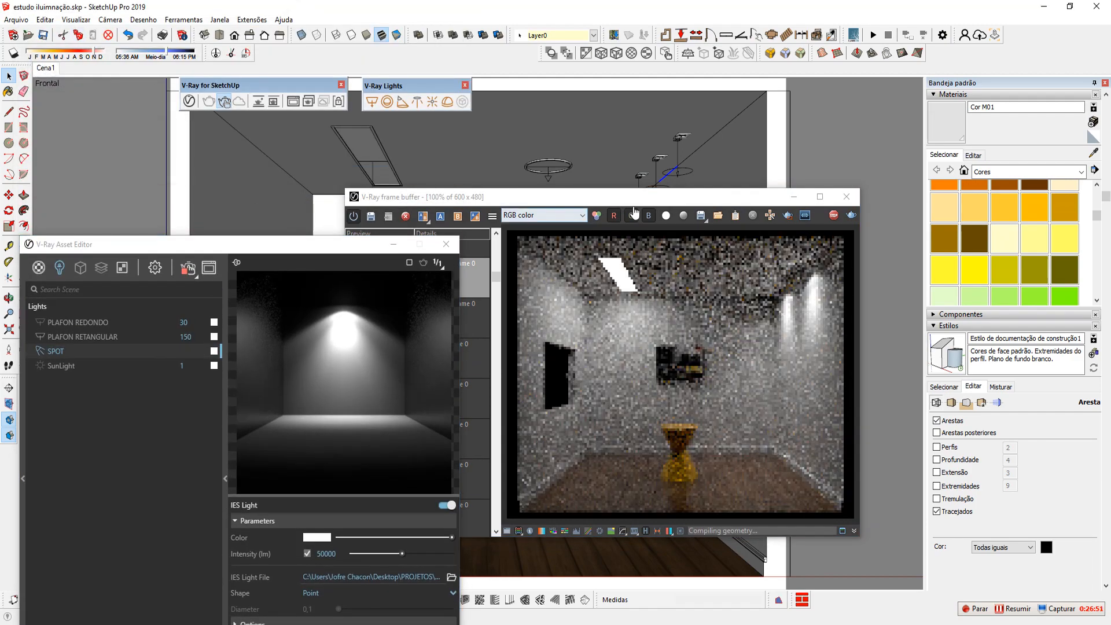
drag(713, 201, 586, 215)
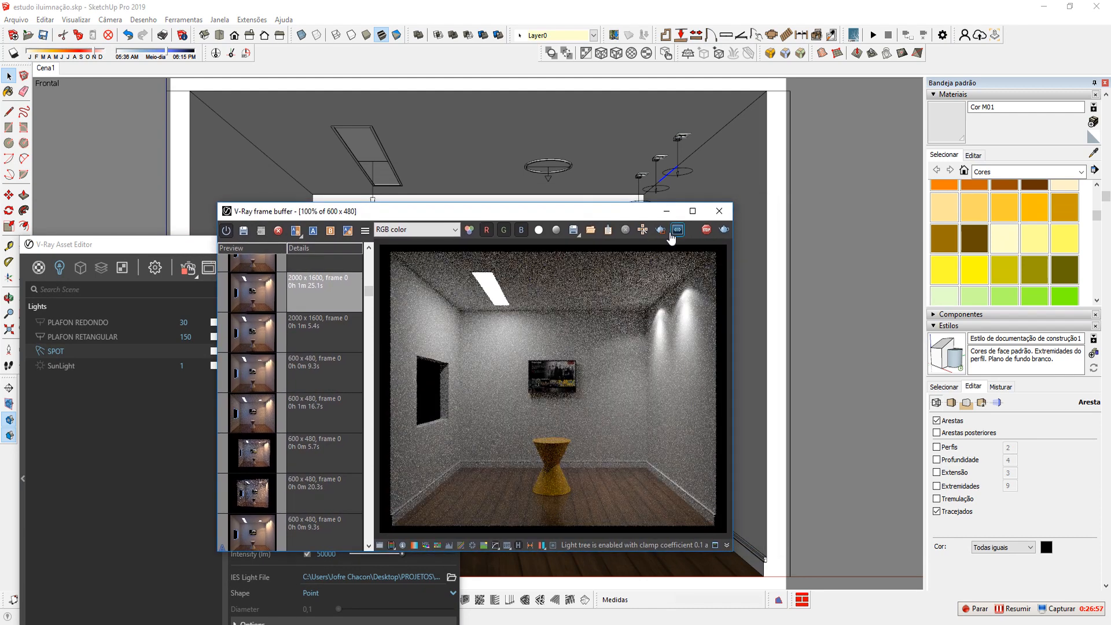
drag(636, 211, 506, 227)
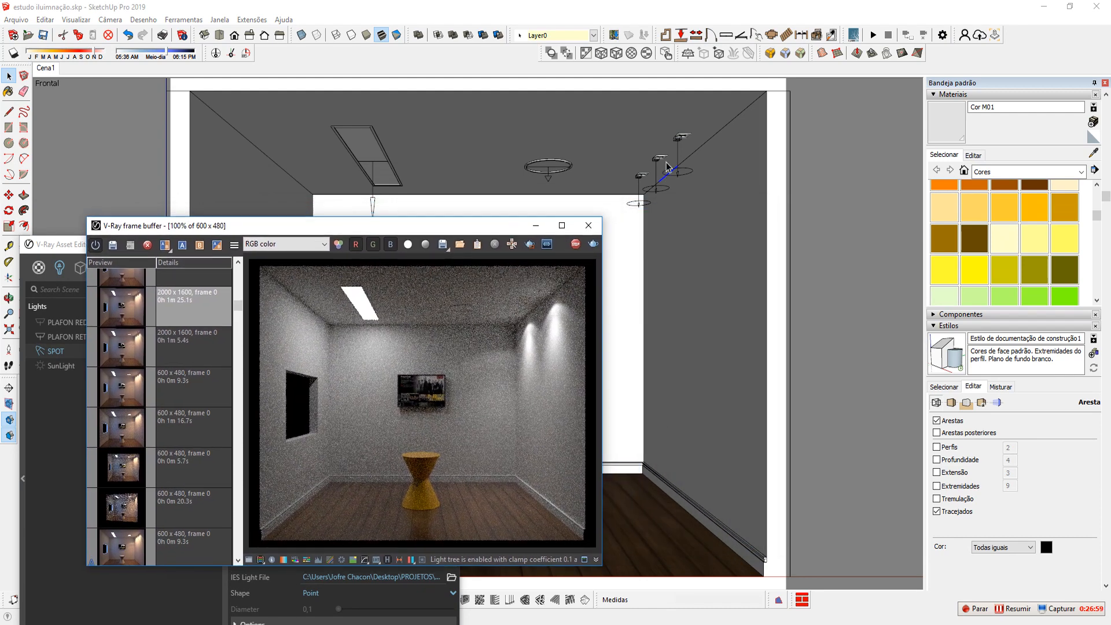
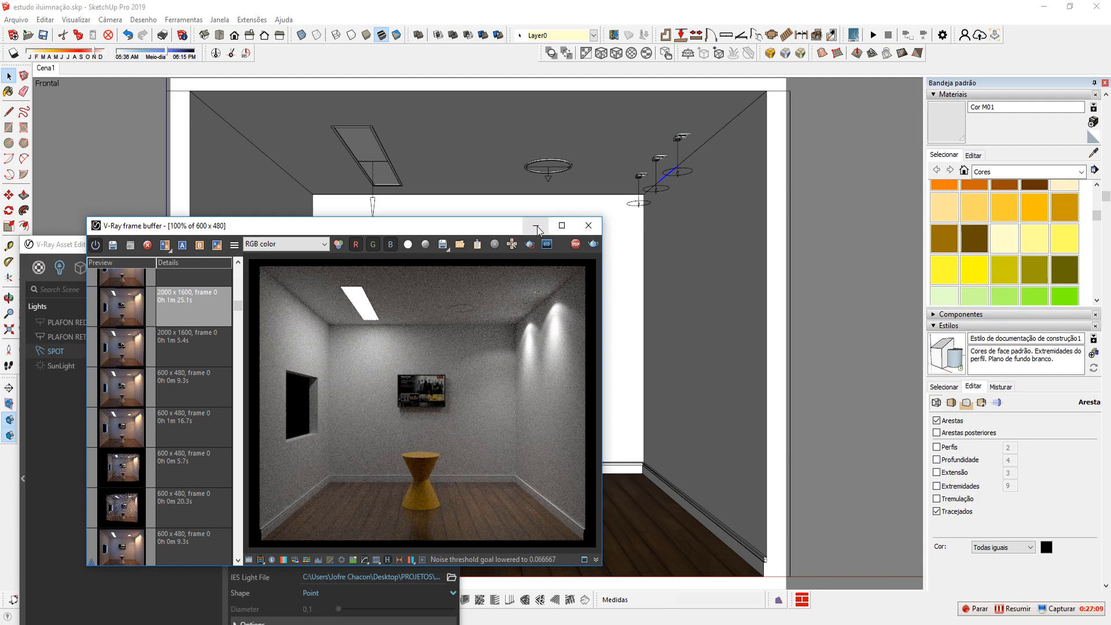
- Select the three SPOT lights at the small ceiling fixtures, move them down 0.015 m together, and restore the Cena1 view
scroll(659, 156, up, 1)
scroll(654, 162, up, 5)
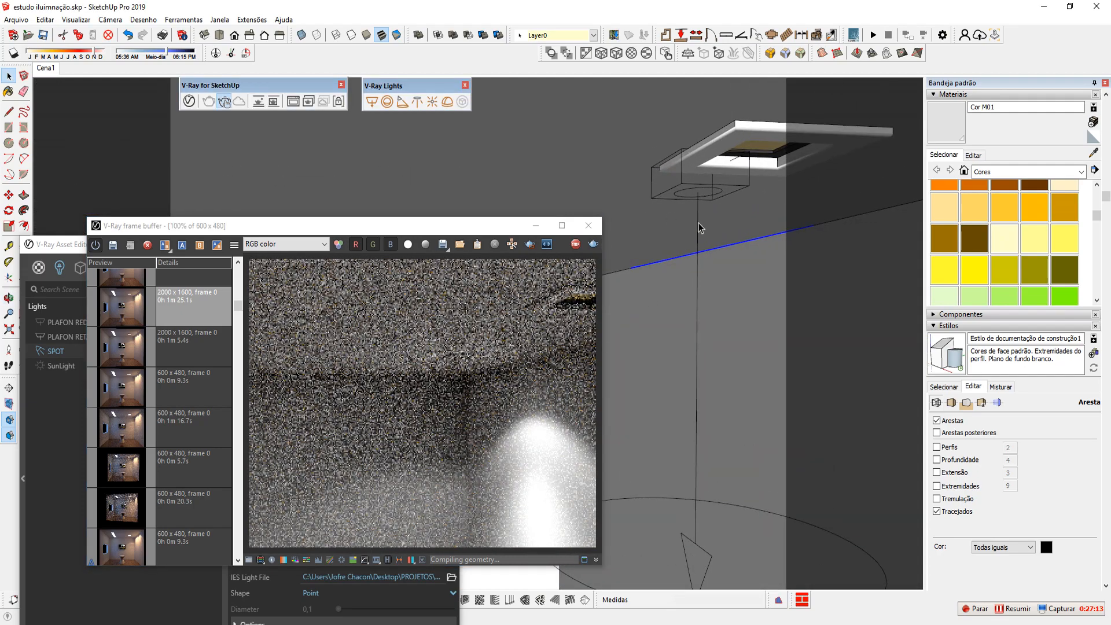
click(680, 188)
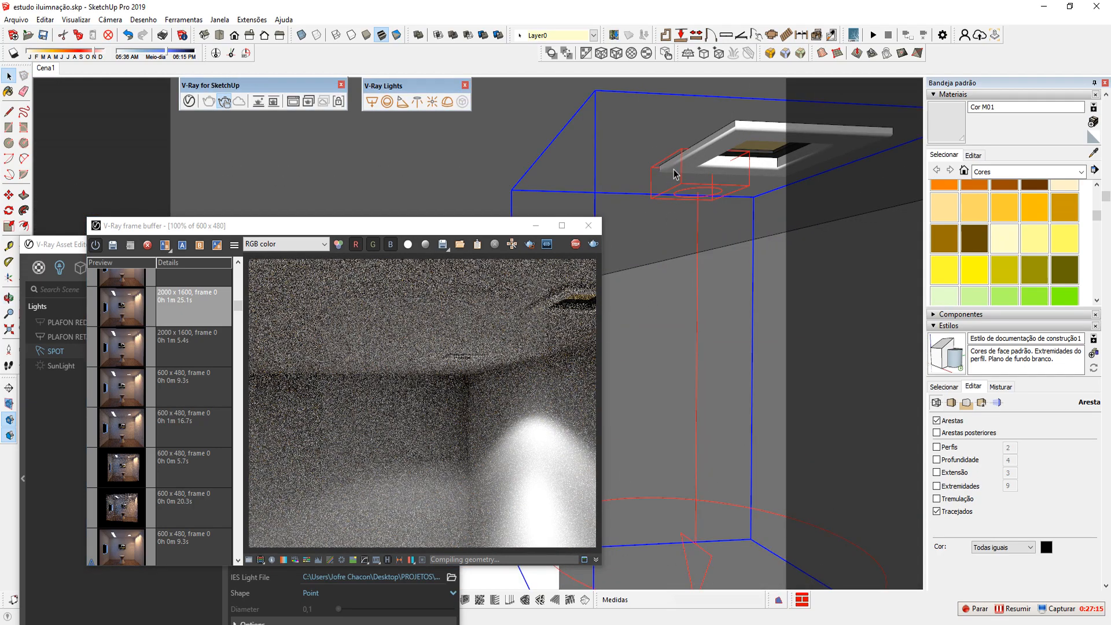
scroll(678, 168, down, 5)
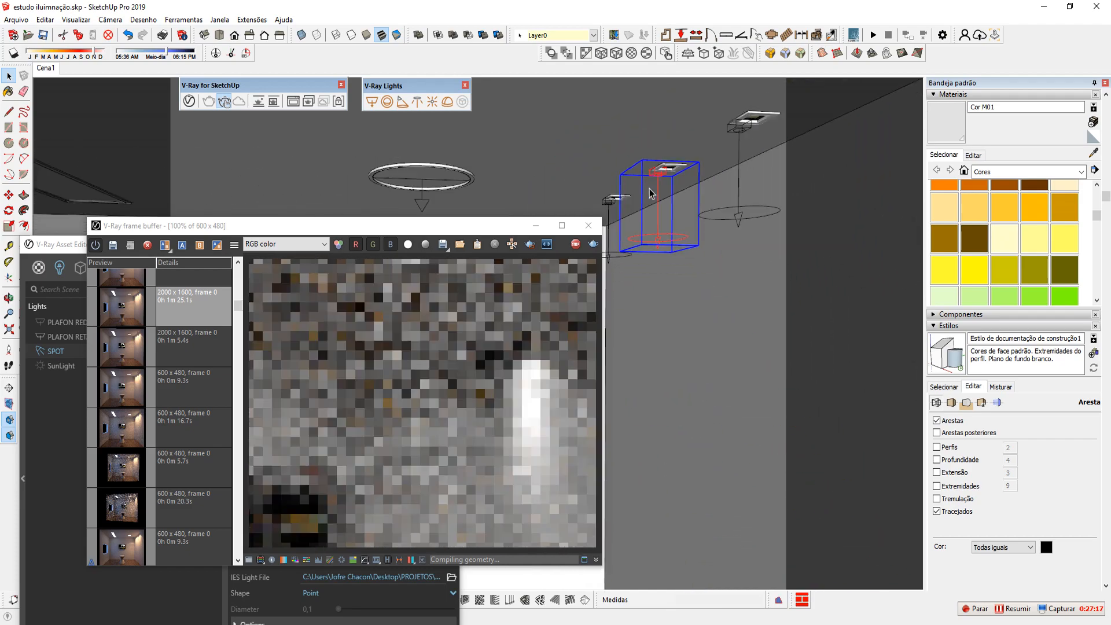
click(599, 187)
scroll(597, 190, up, 5)
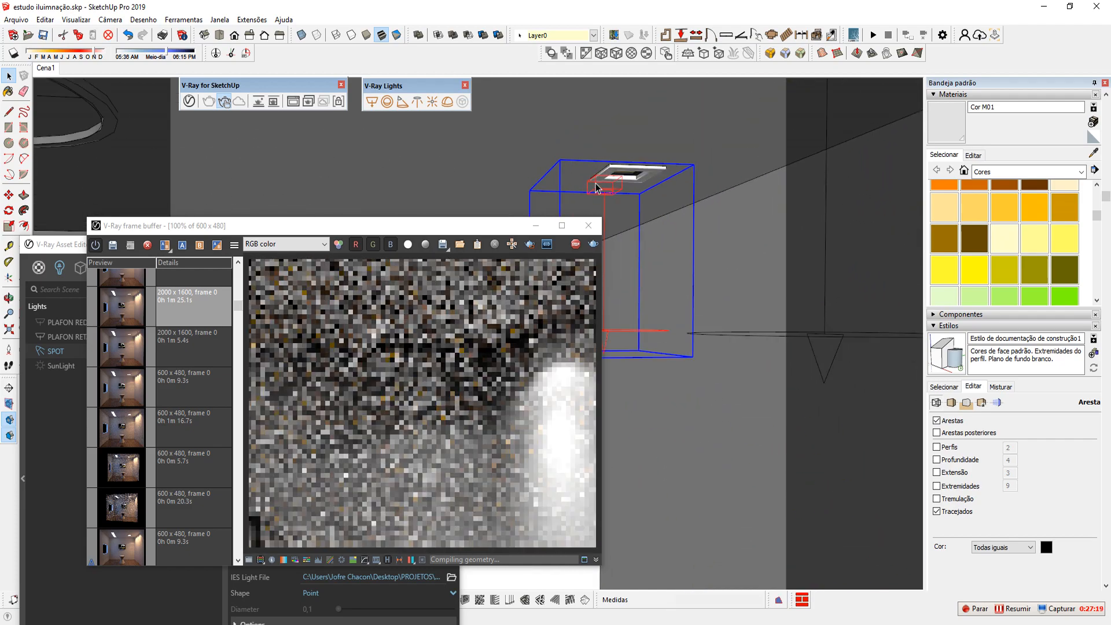
scroll(602, 180, down, 4)
scroll(618, 182, down, 3)
shift+click(671, 141)
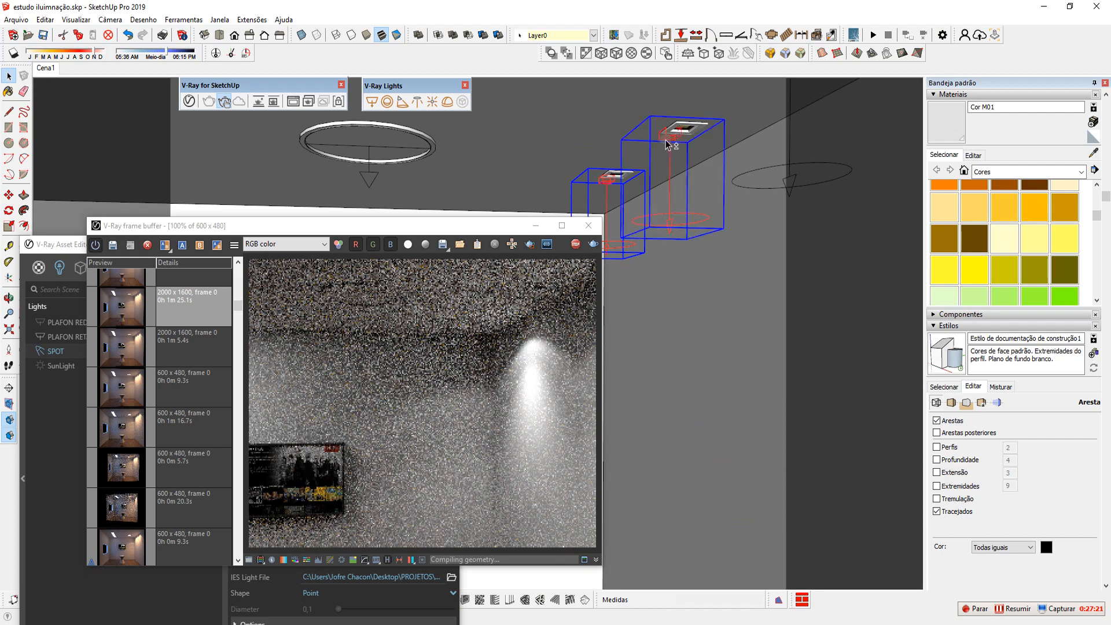
scroll(672, 141, down, 1)
shift+middle_drag(713, 129, 655, 189)
shift+click(709, 145)
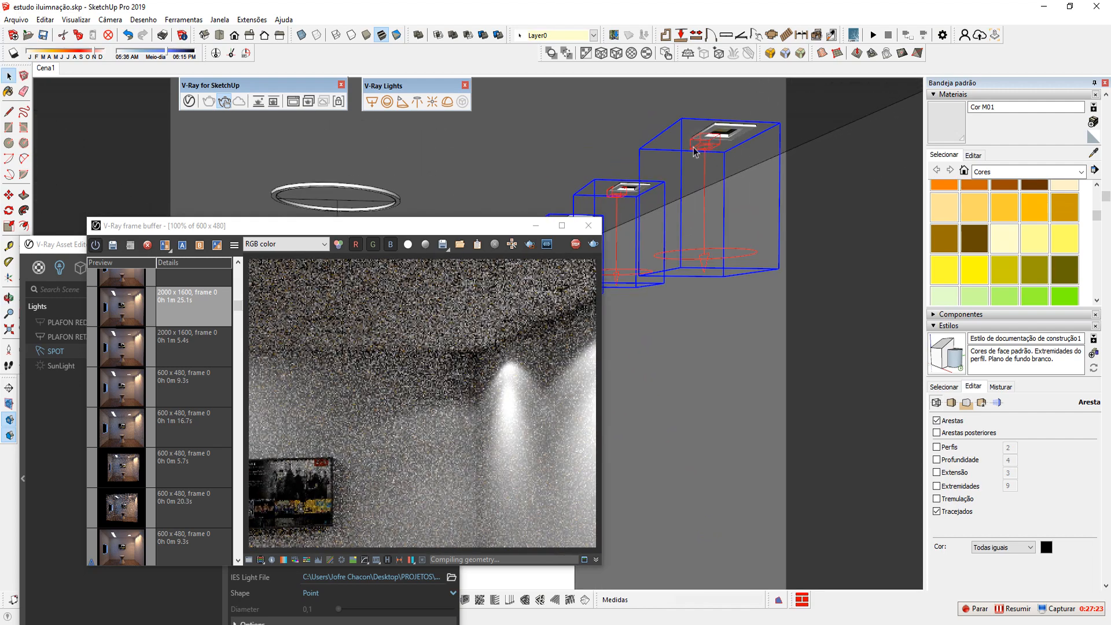
key(m)
click(696, 338)
text(,015)
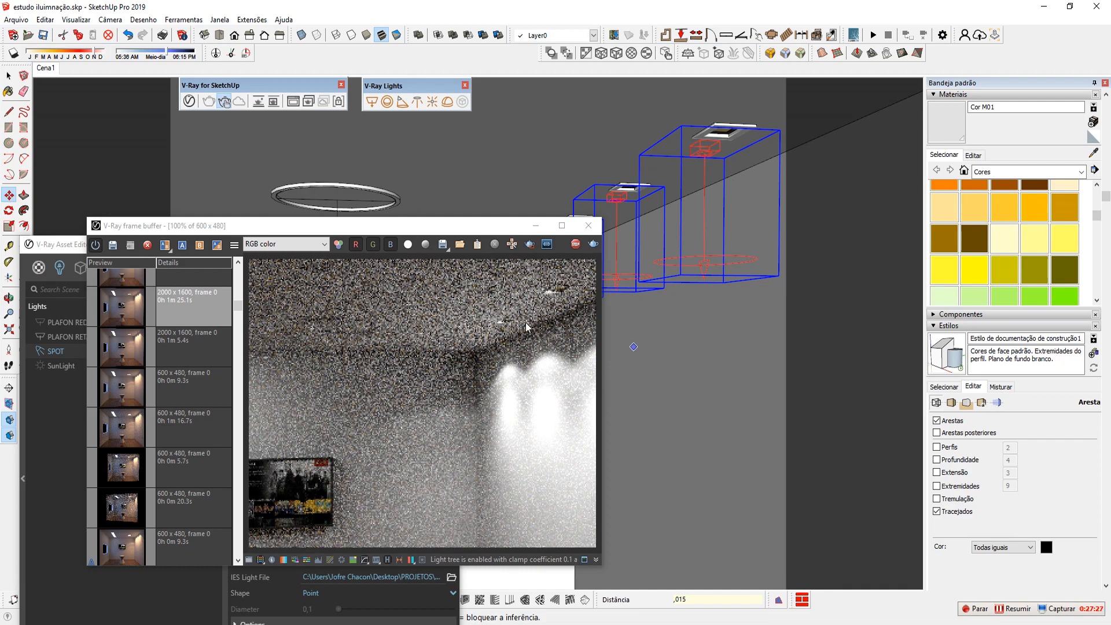
key(Return)
scroll(611, 176, up, 3)
scroll(601, 176, down, 5)
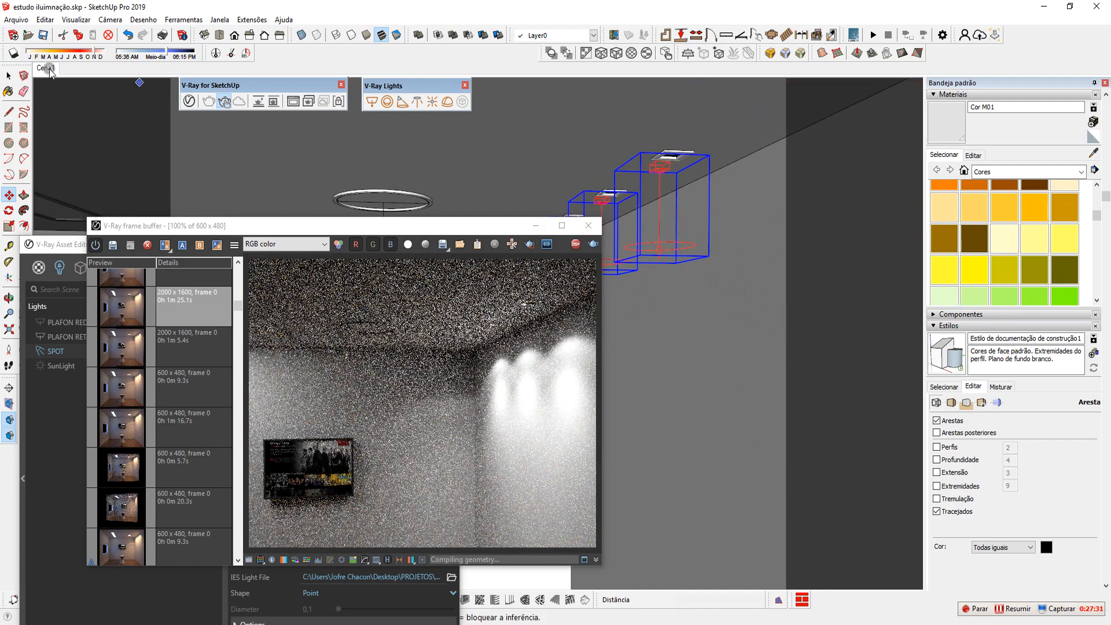
scroll(638, 128, down, 2)
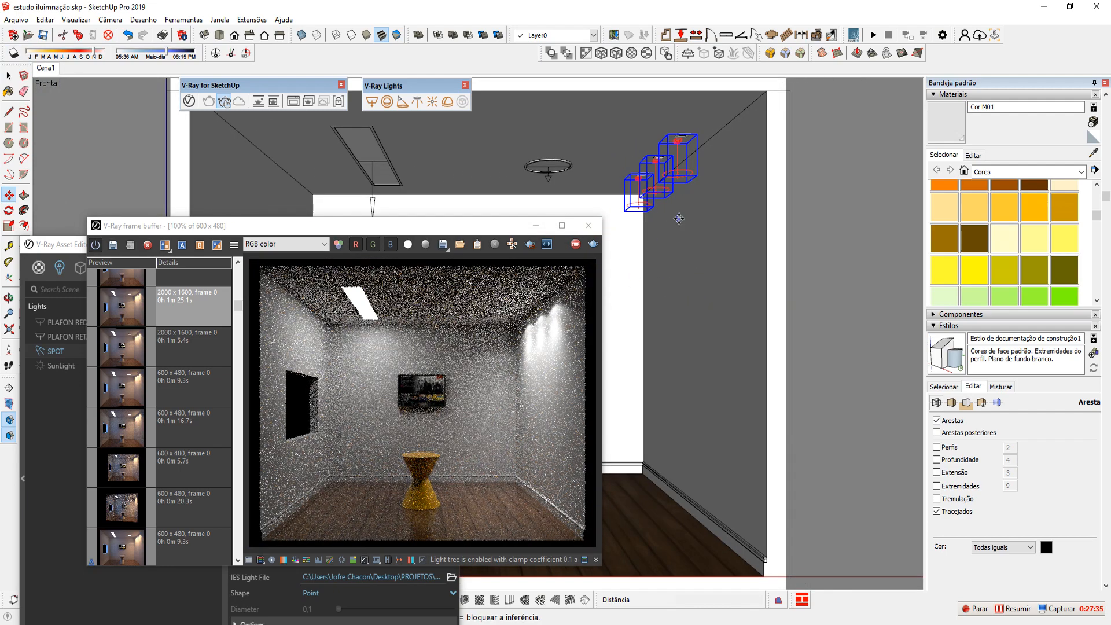
- Set the intensity of the SPOT IES light to 30000 lm in the V-Ray Asset Editor
click(189, 101)
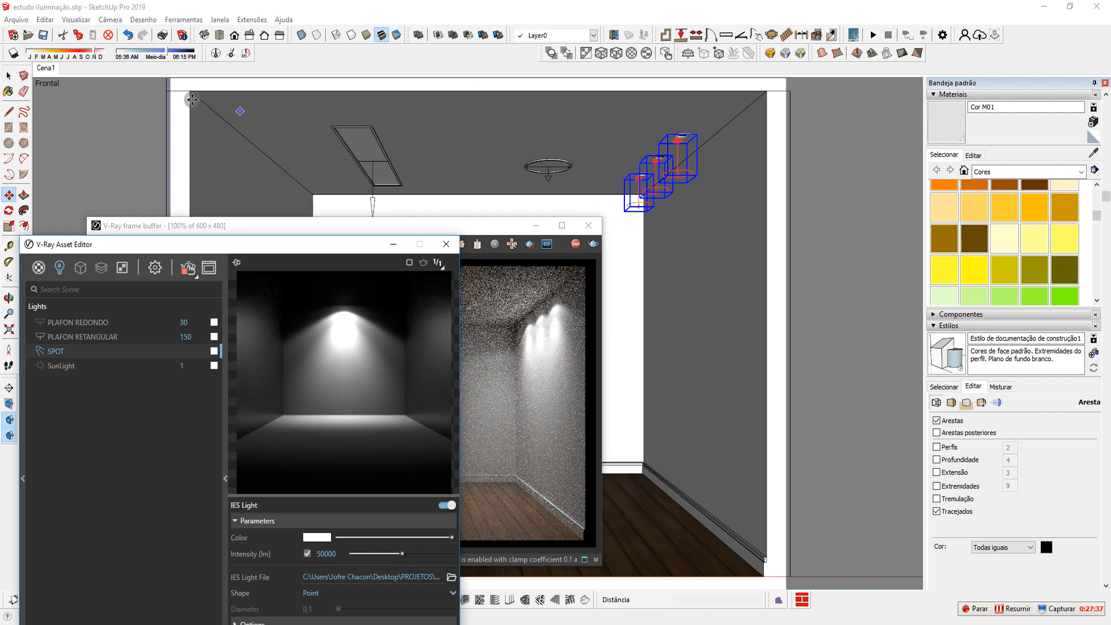
double_click(327, 553)
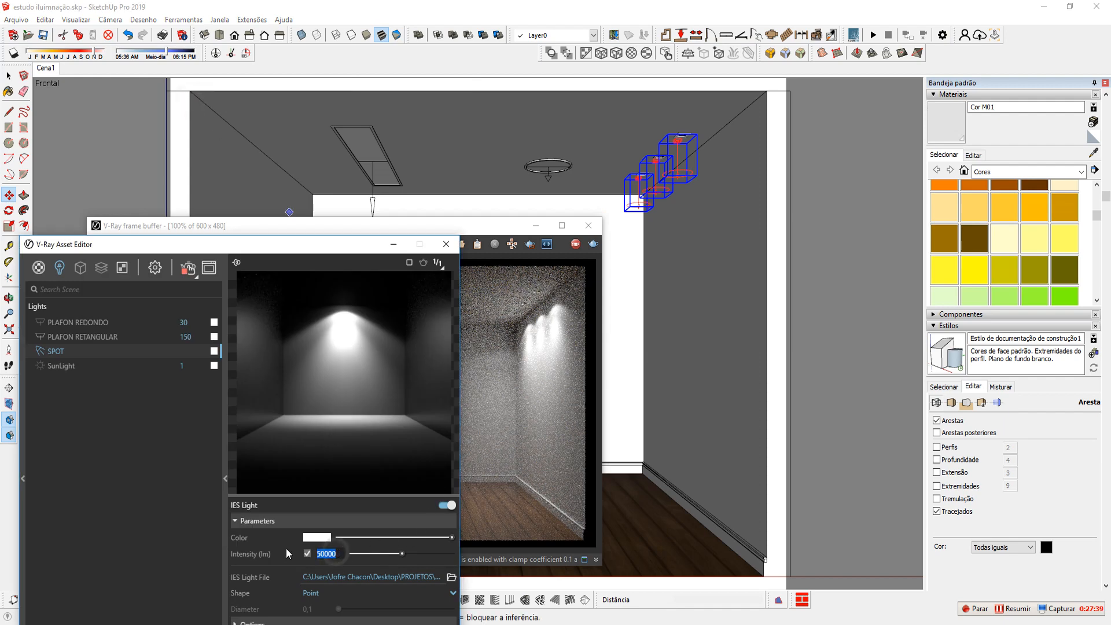
text(35)
key(BackSpace)
text(0000)
key(Return)
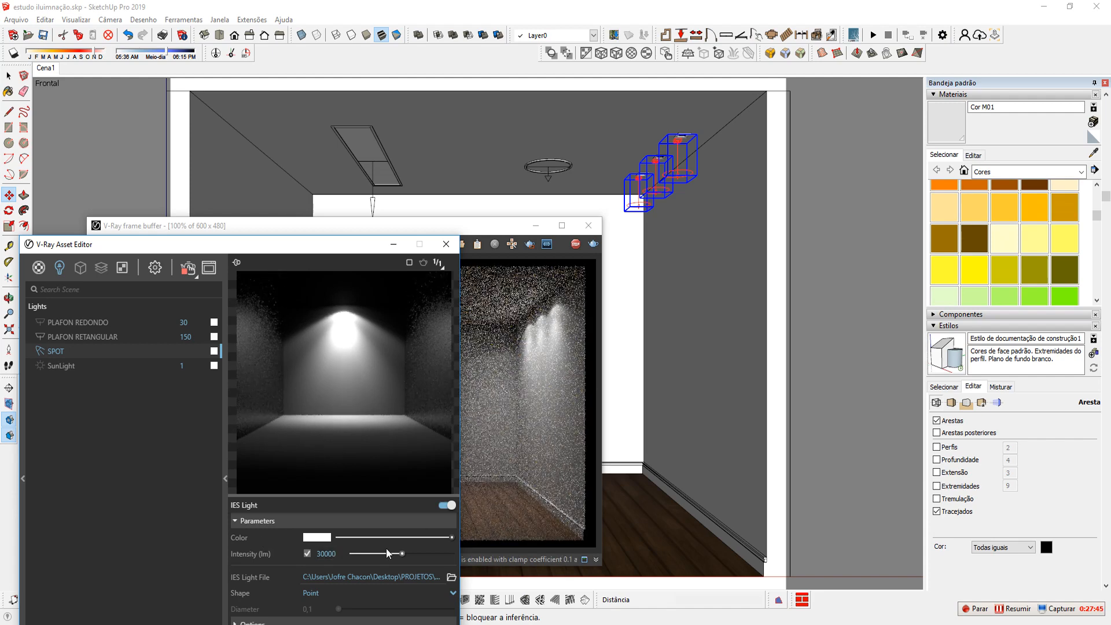
- Set the SPOT light's intensity to 35000 lm and check the effect in the V-Ray frame buffer
double_click(324, 554)
text(35000)
key(Return)
drag(478, 232, 443, 168)
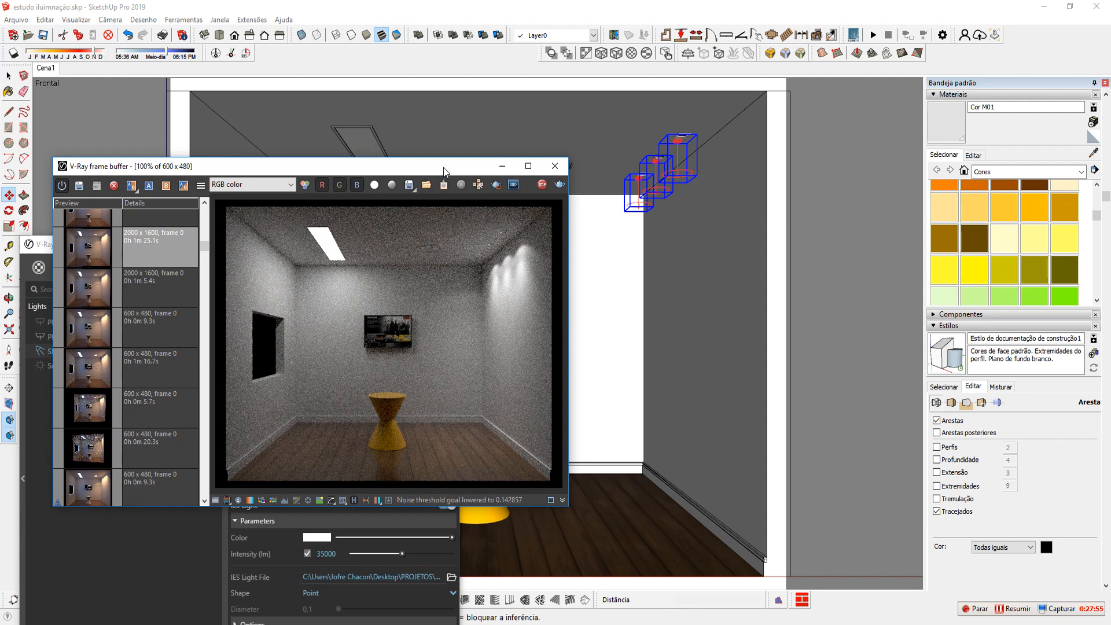
drag(443, 168, 480, 171)
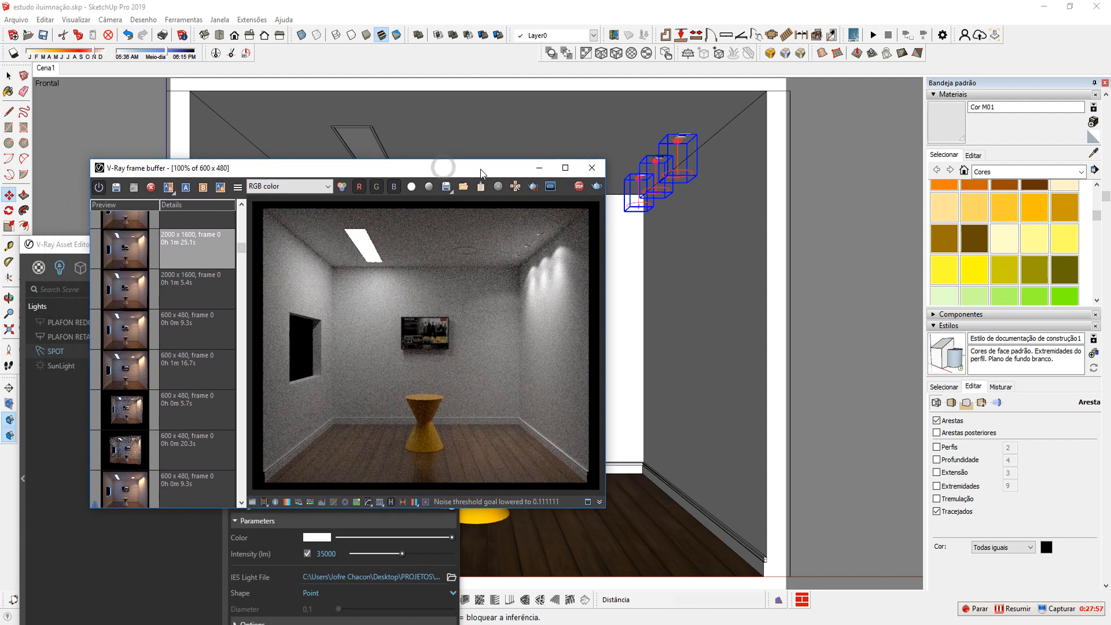
click(538, 168)
- Start a new IES light to look over the available IES profile files, and cancel the file selection
drag(353, 243, 484, 177)
click(532, 181)
click(419, 107)
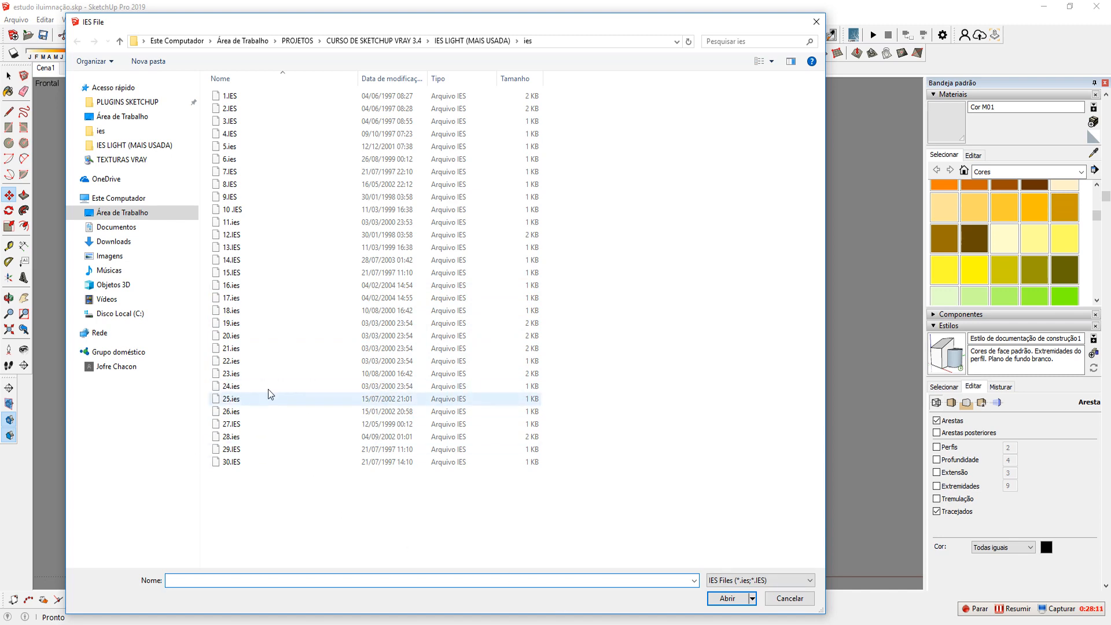
click(789, 598)
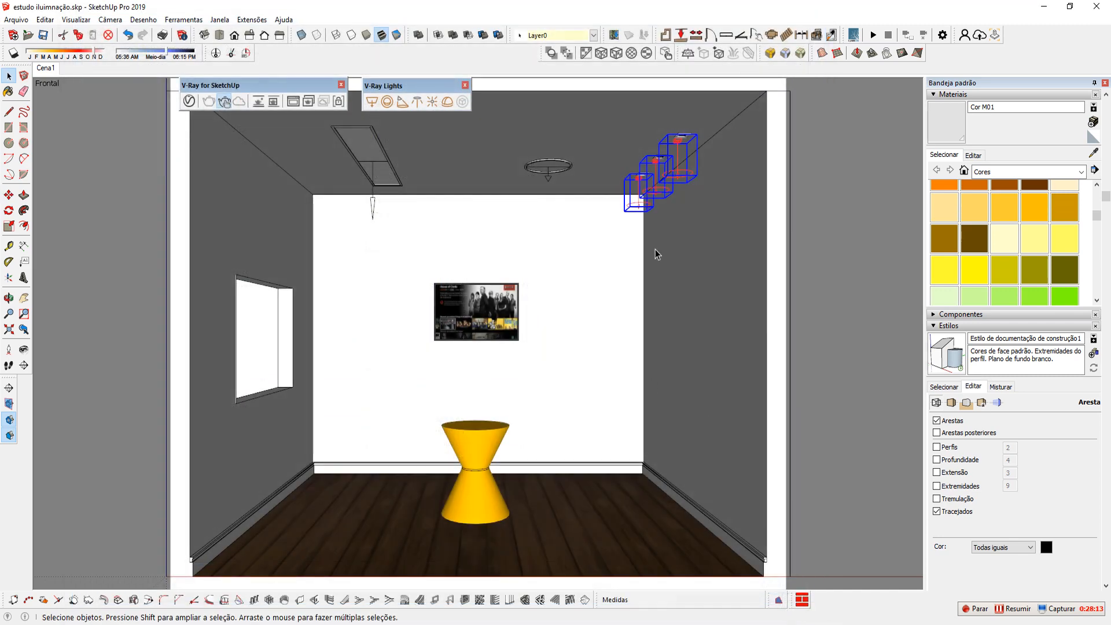
- Reopen the V-Ray Asset Editor and examine the SPOT light's preview, intensity and IES file path
click(191, 101)
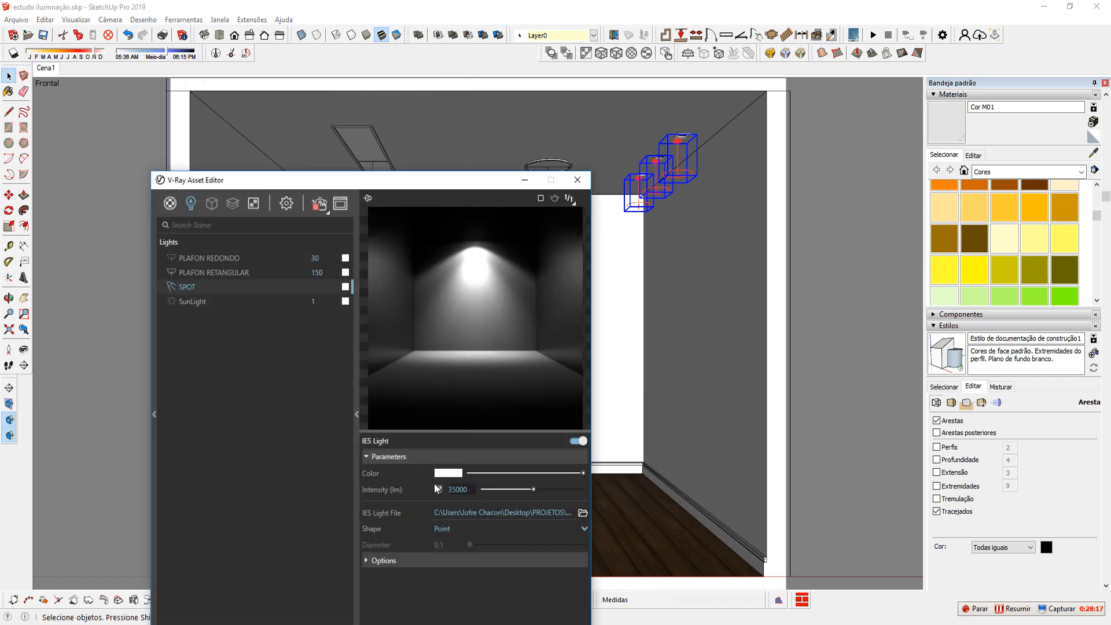
drag(440, 187, 331, 127)
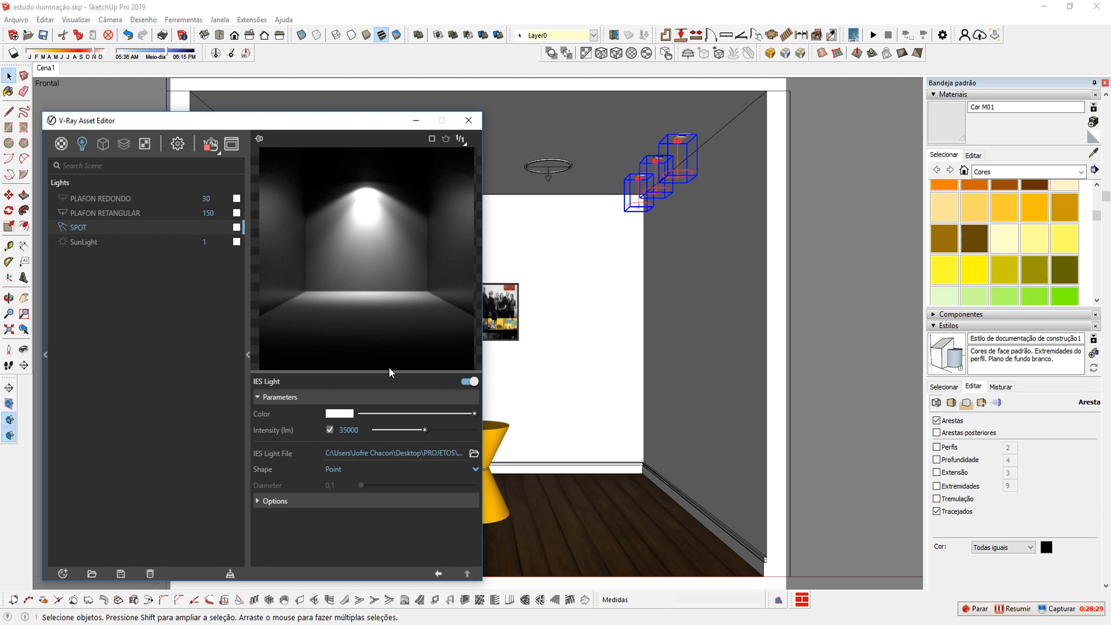
drag(364, 119, 355, 96)
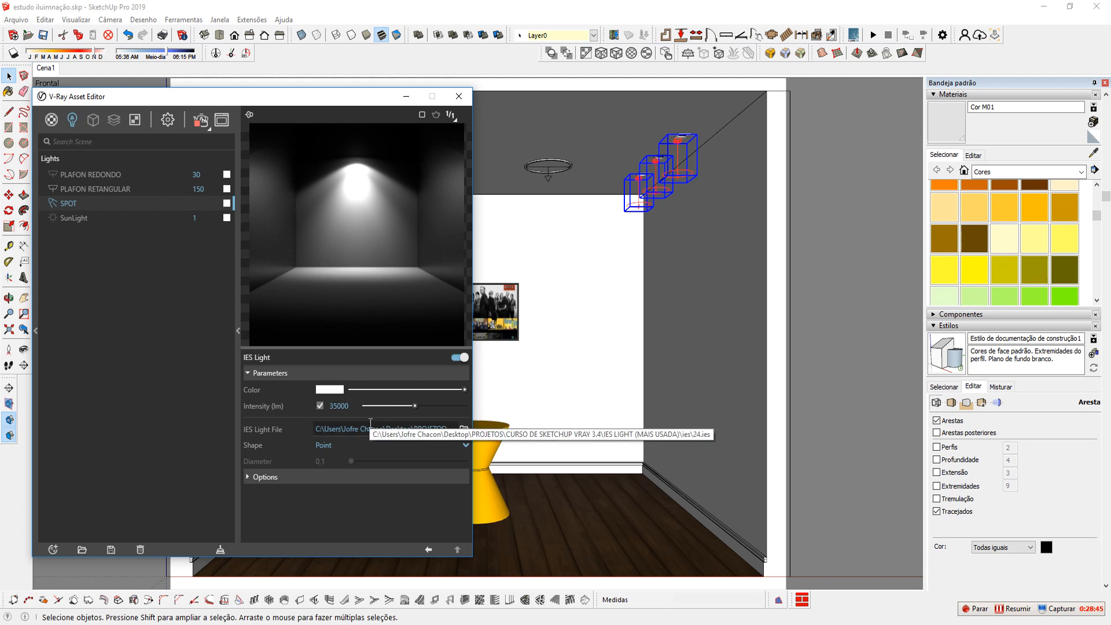
mouse_move(347, 100)
mouse_down()
mouse_move(459, 269)
mouse_move(330, 109)
mouse_up()
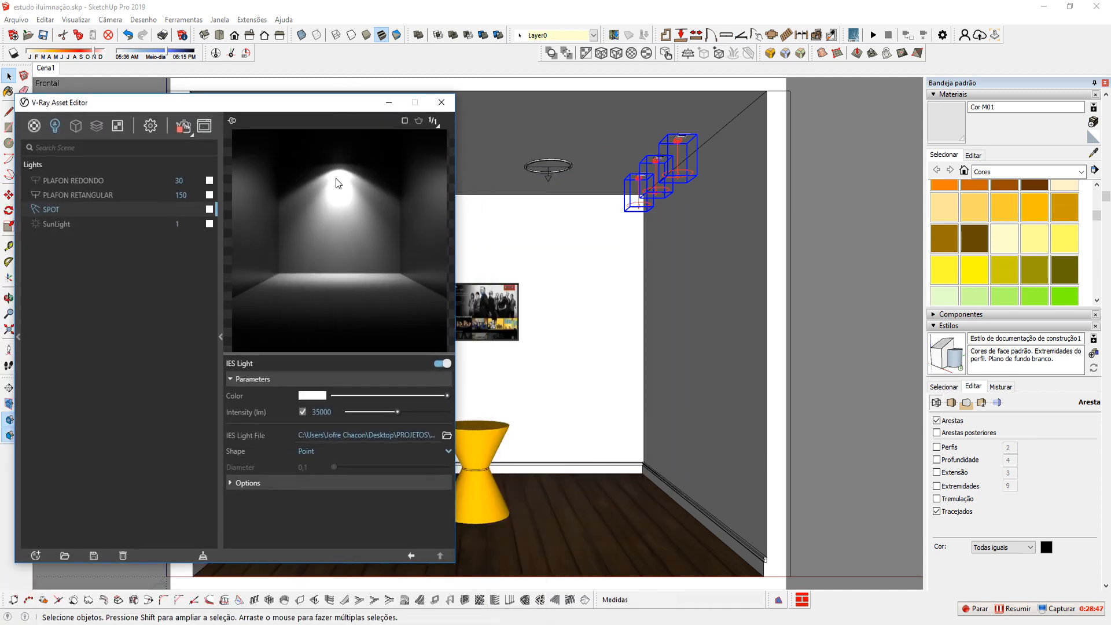
click(49, 64)
drag(289, 118, 321, 152)
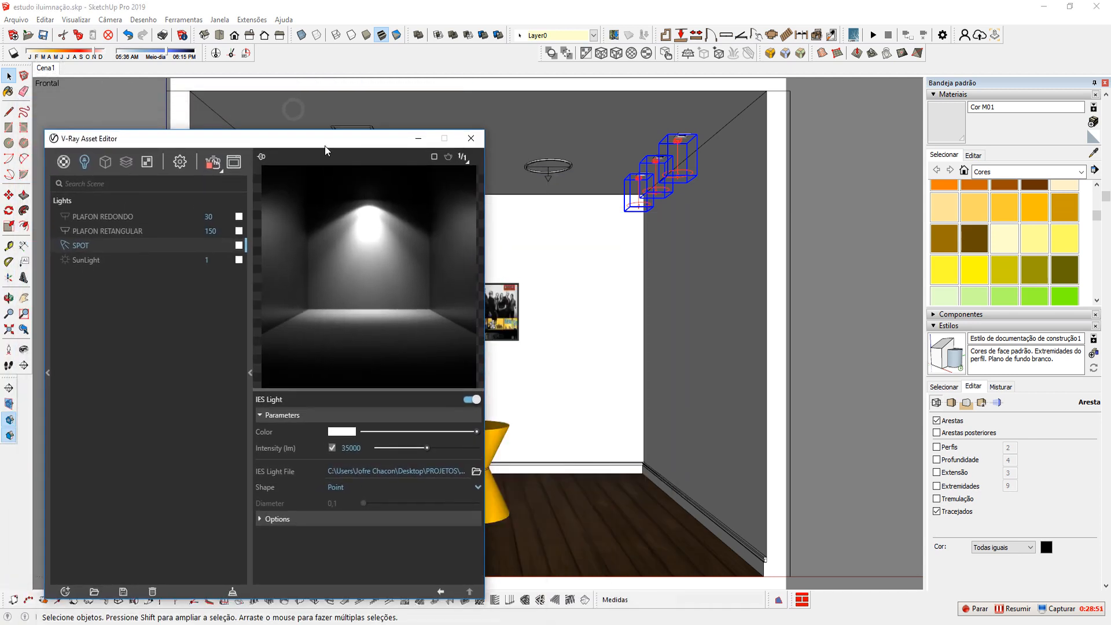
- Examine the spotlights' effect on the wall in the interactive render and put the frame buffer away
click(228, 168)
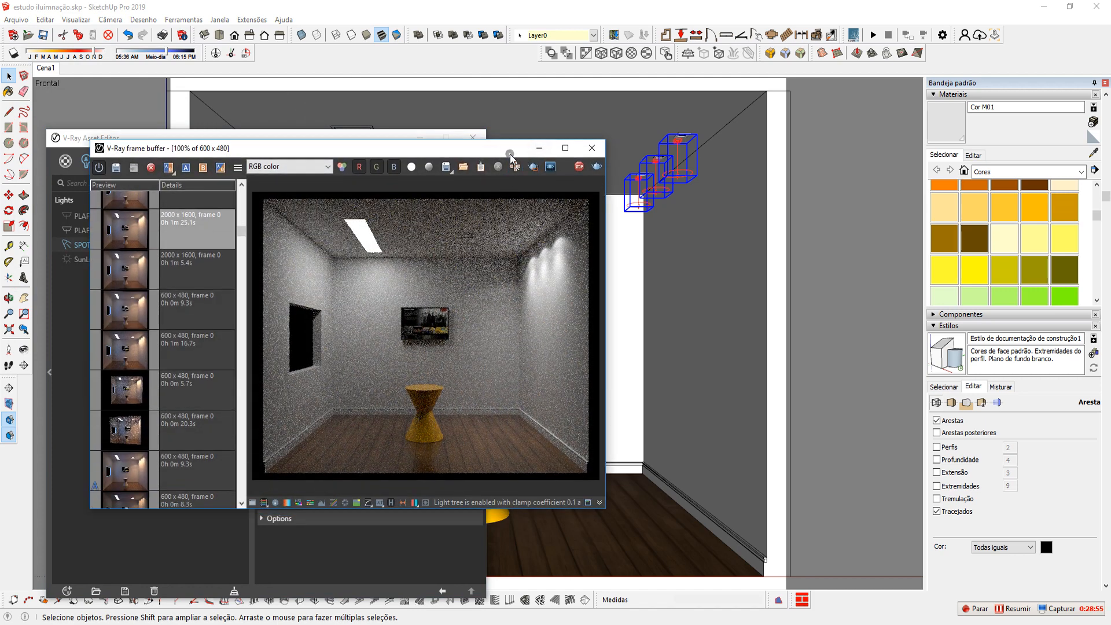
drag(509, 154, 593, 190)
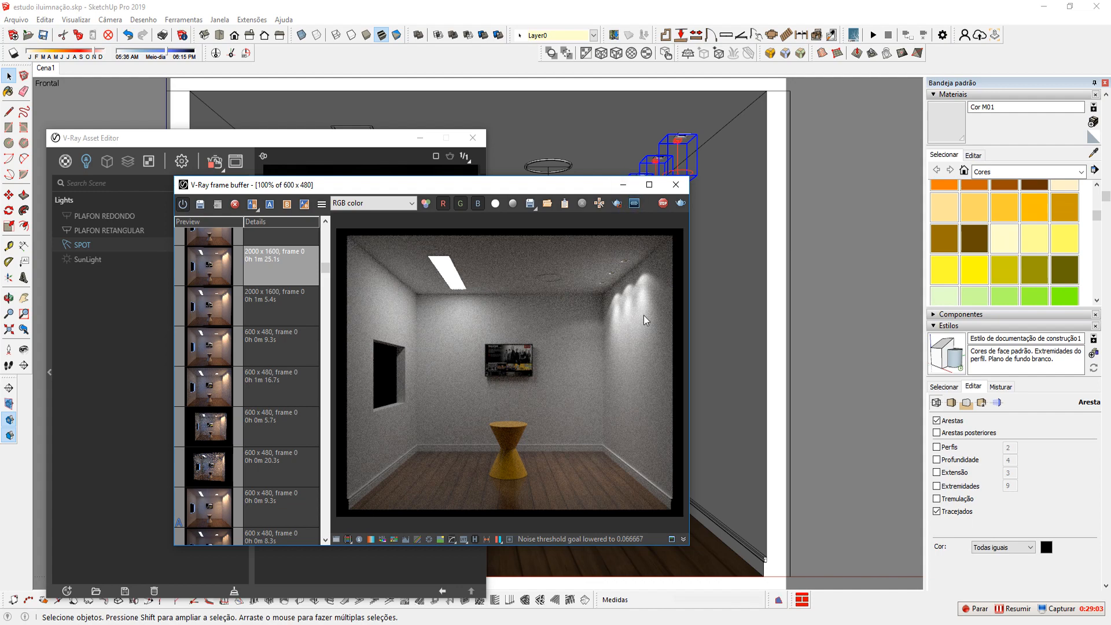
click(623, 187)
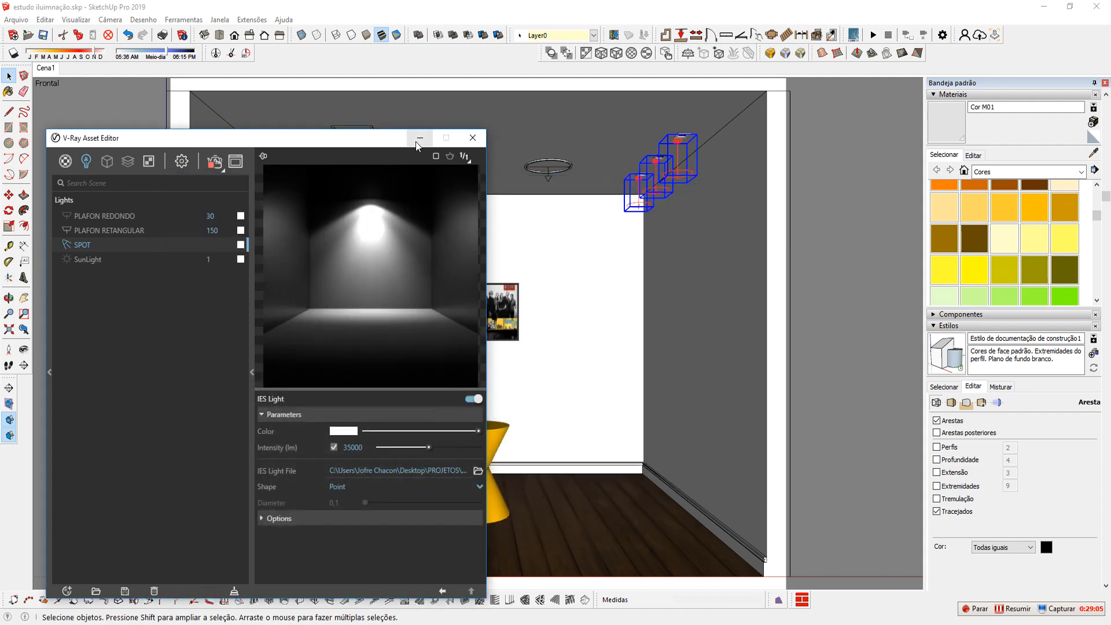
- Open the SPOT light's color settings and examine the RGB light colors in the reference image CORES RGB IES LIGHT.jpeg
click(344, 432)
drag(198, 181, 249, 156)
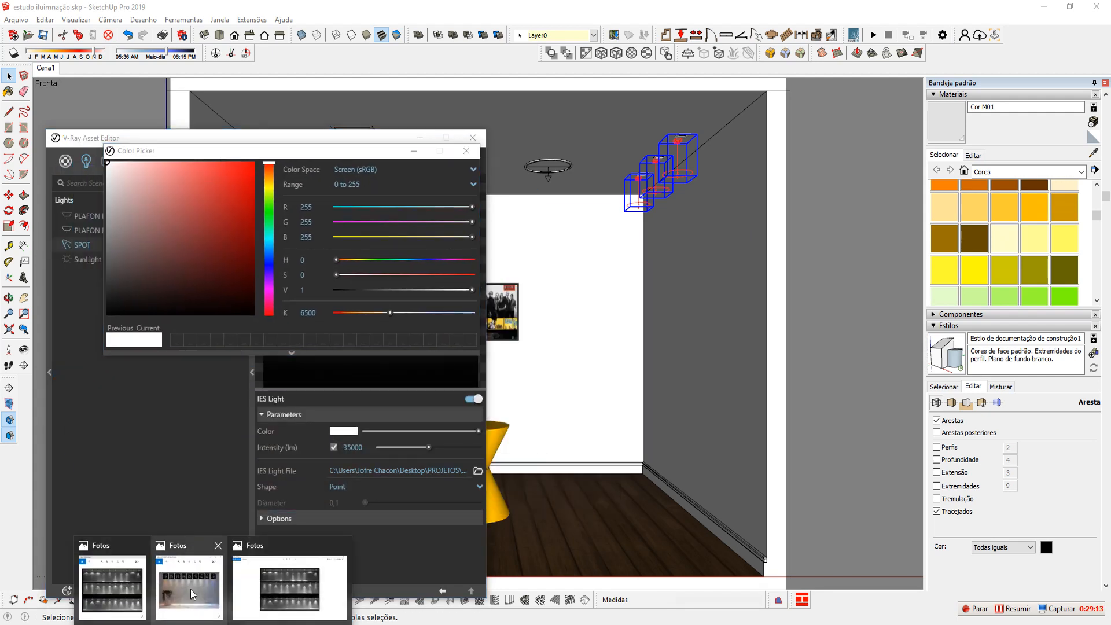
click(210, 582)
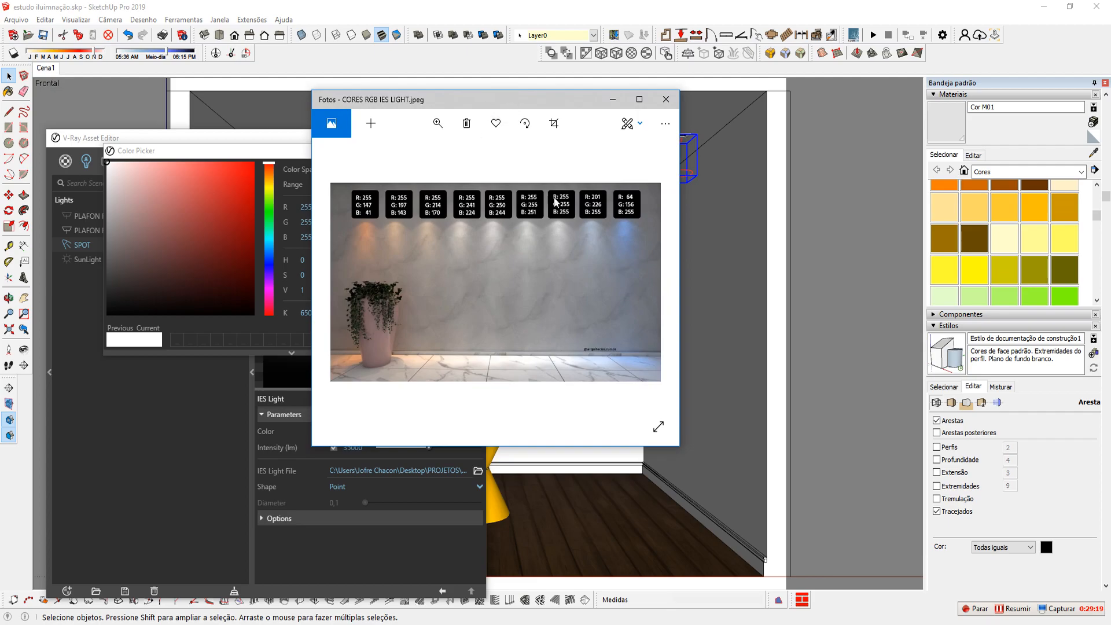
click(672, 429)
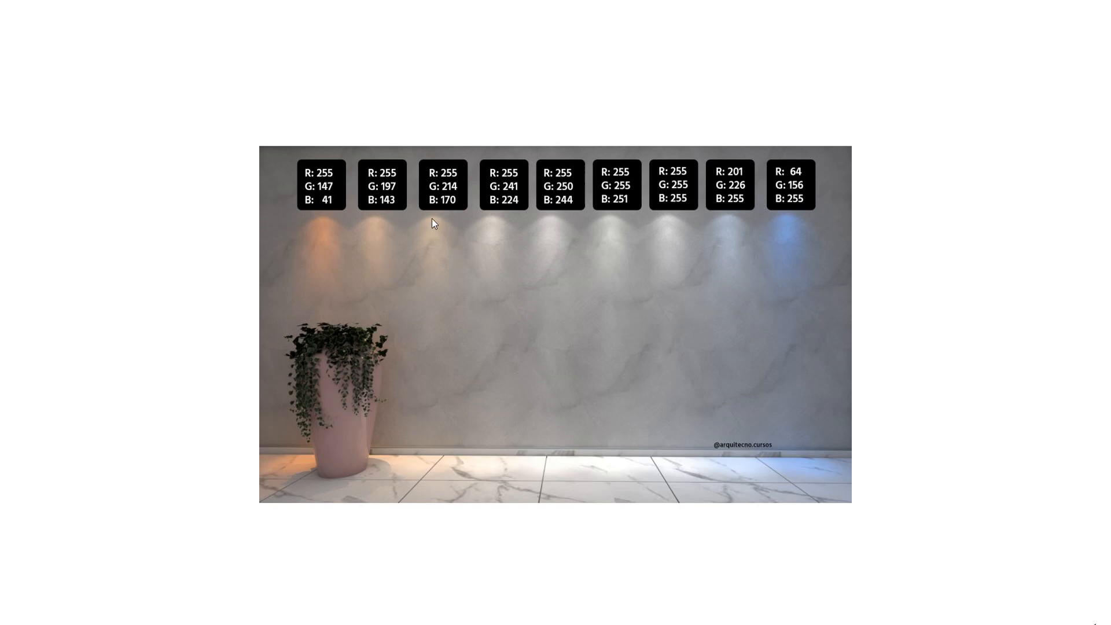
click(385, 185)
key(Escape)
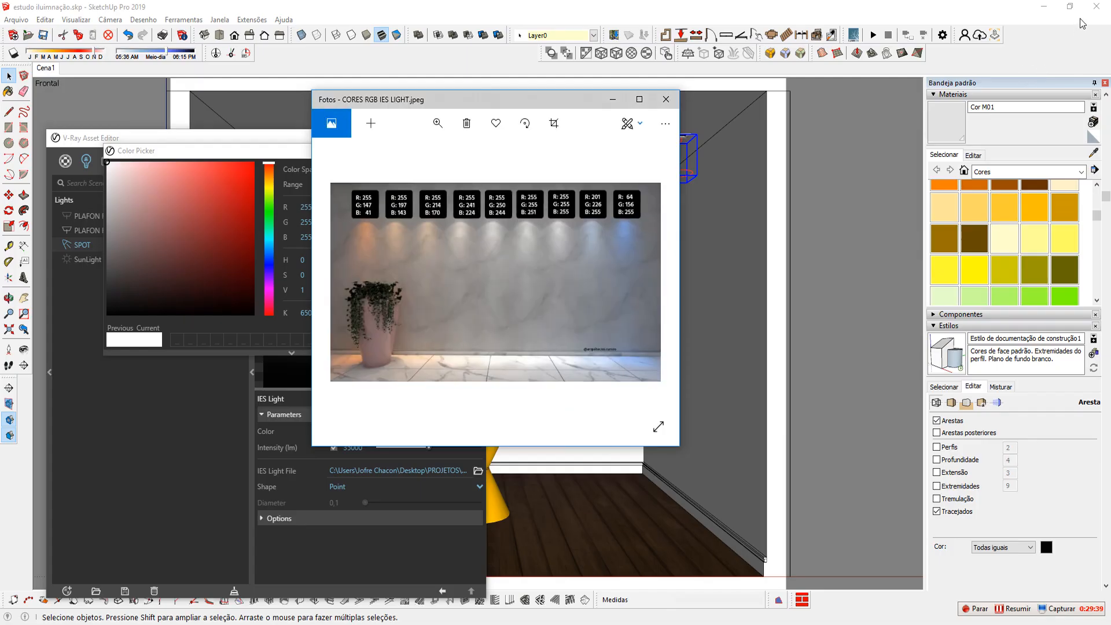
click(613, 99)
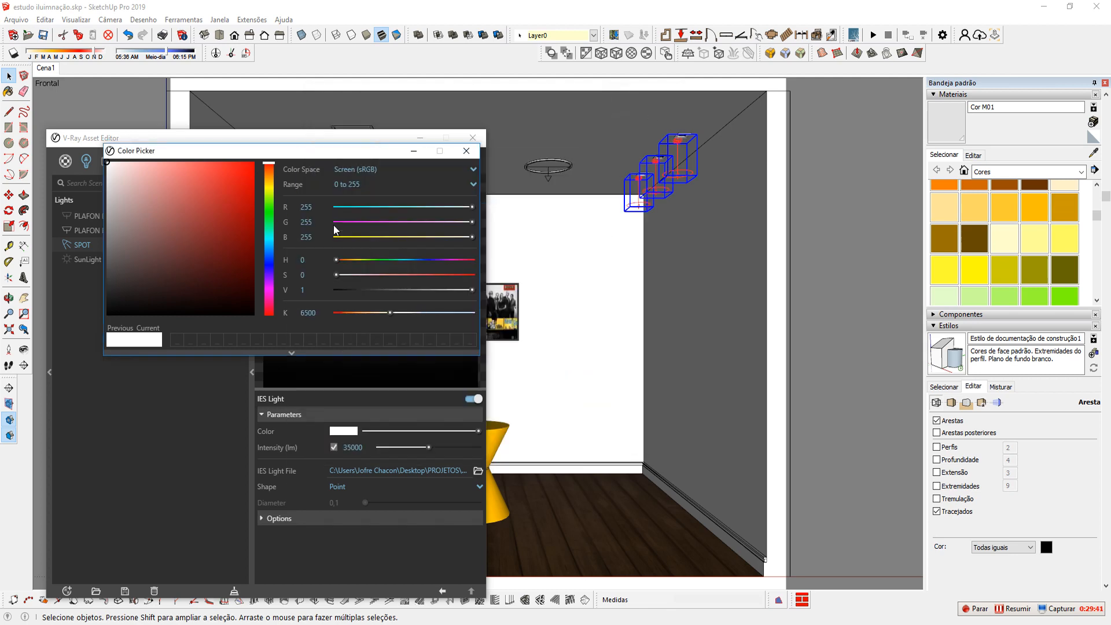
- Set the Color Picker's RGB range to 0.0 to 1.0 and reopen the SPOT light's color to edit its red value
click(472, 186)
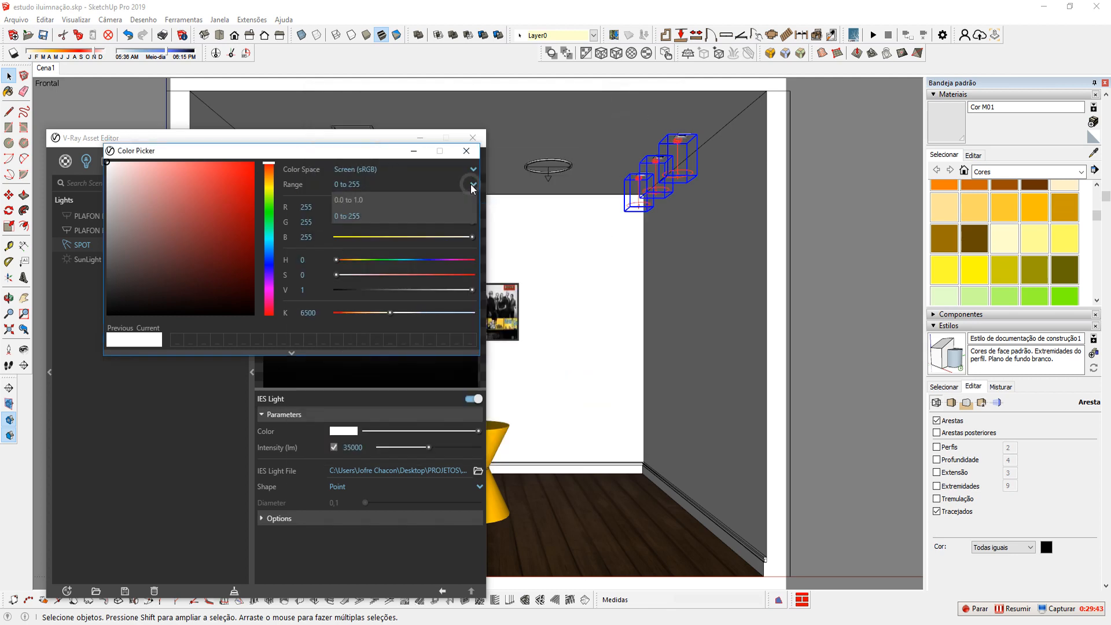
click(343, 199)
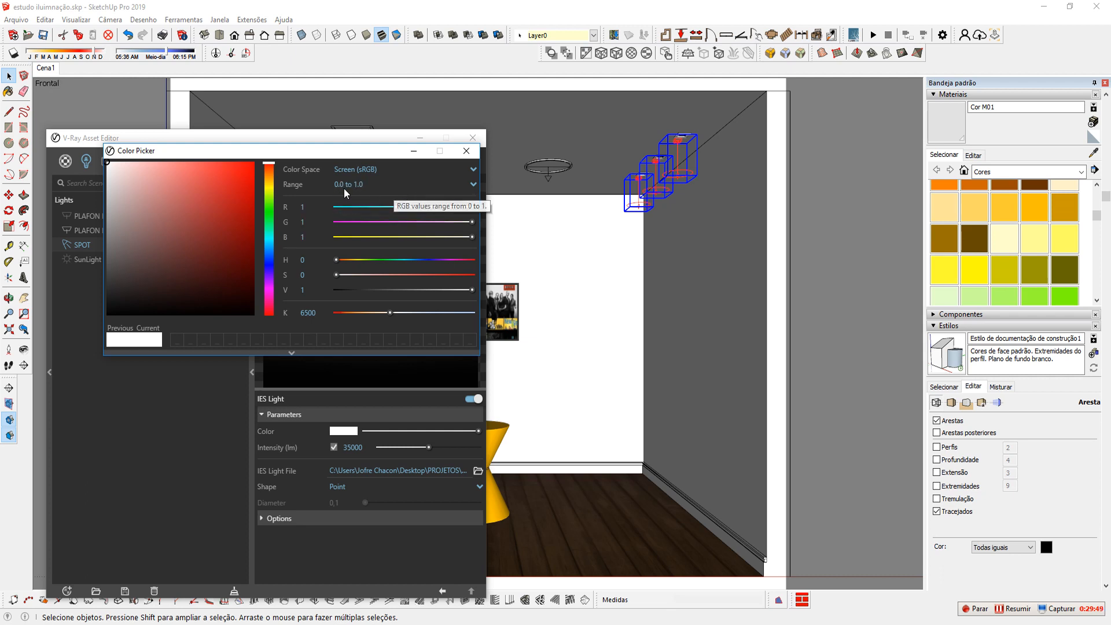
click(335, 136)
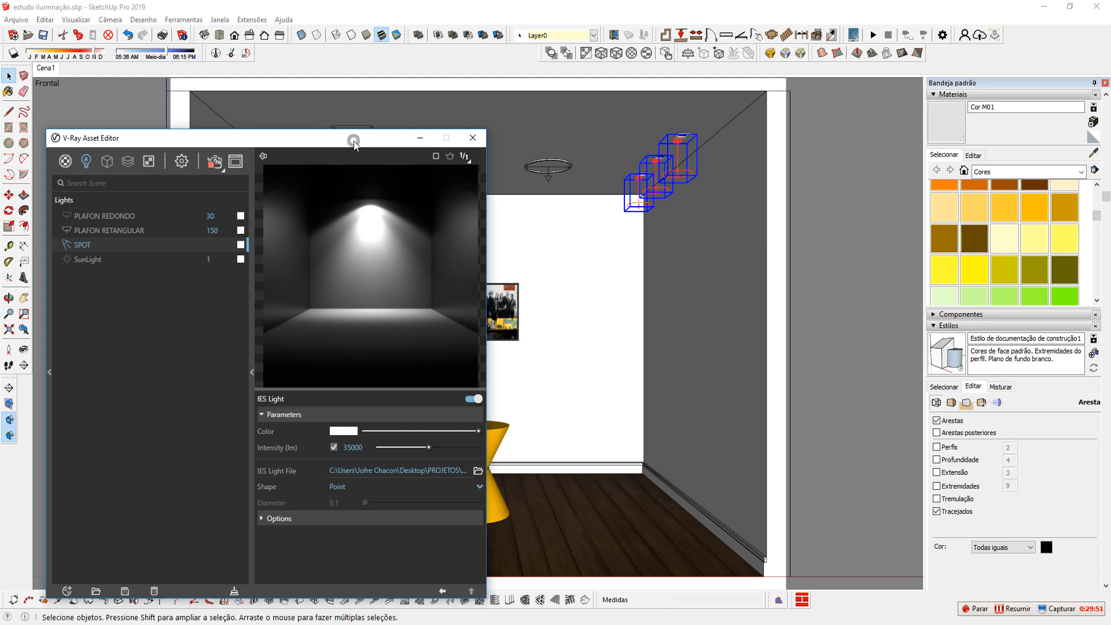
click(347, 431)
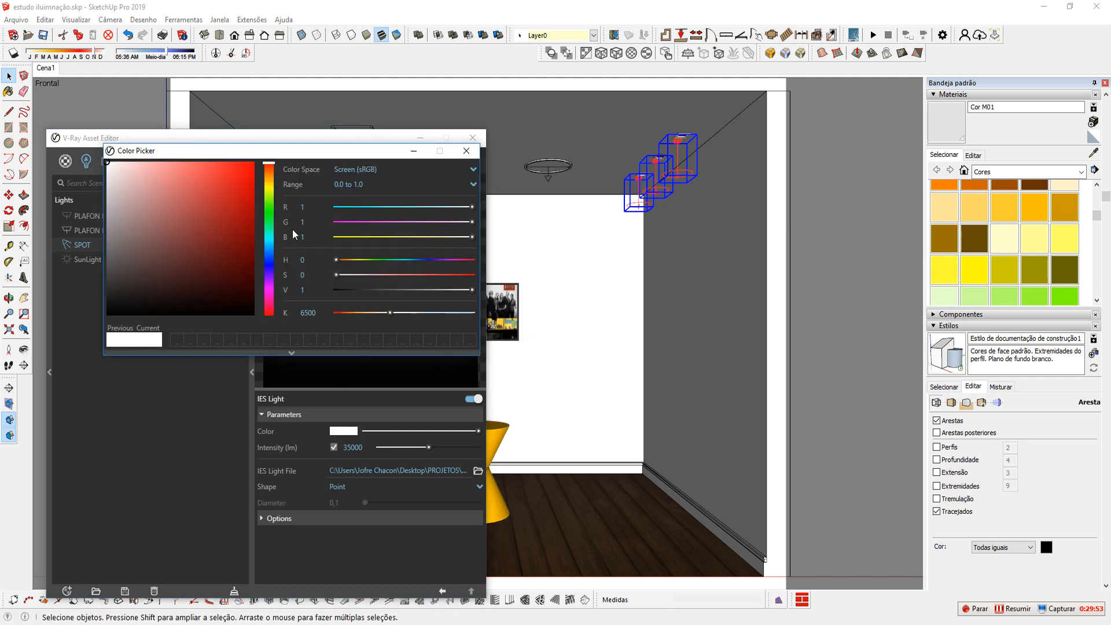
double_click(310, 206)
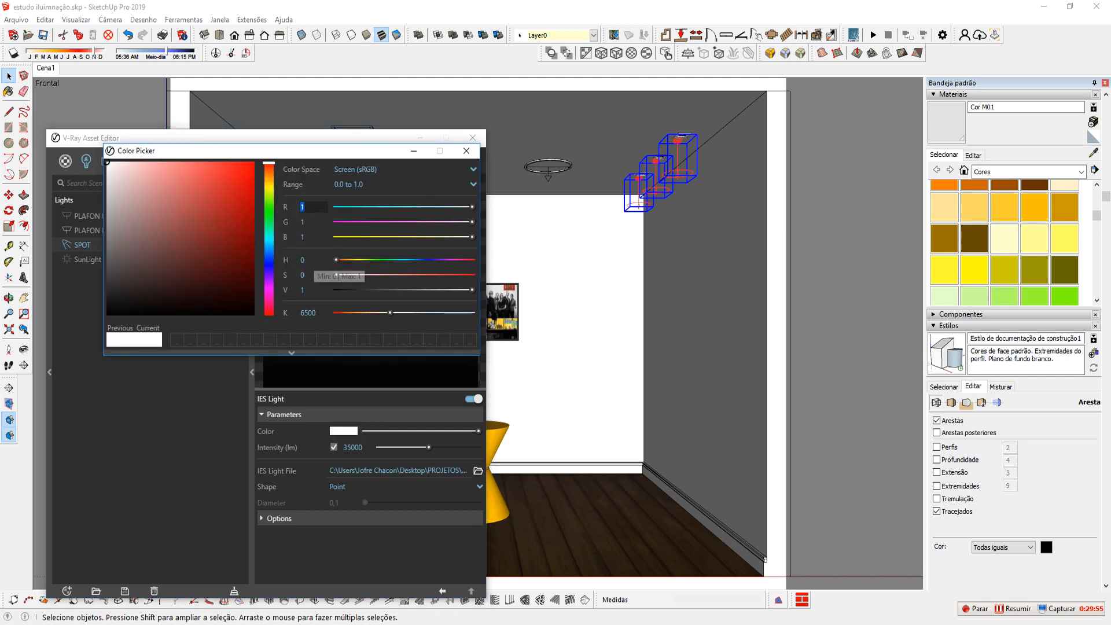
- Bring up the IES guide and the RGB reference image to read the warm light's color values, and minimize both
mouse_move(214, 615)
click(330, 607)
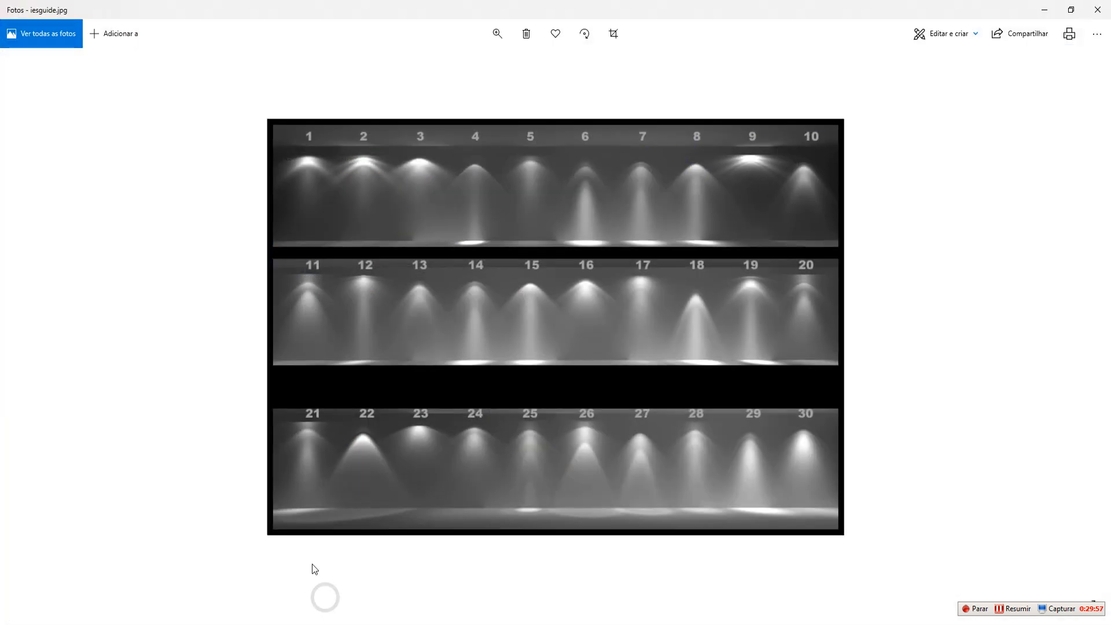
click(203, 595)
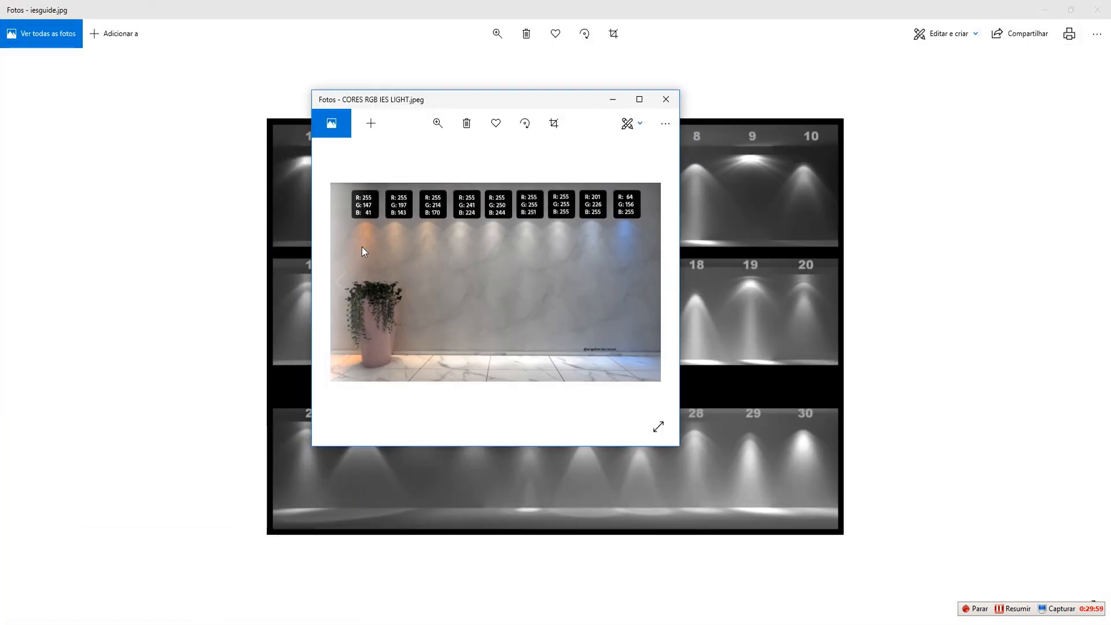
click(404, 212)
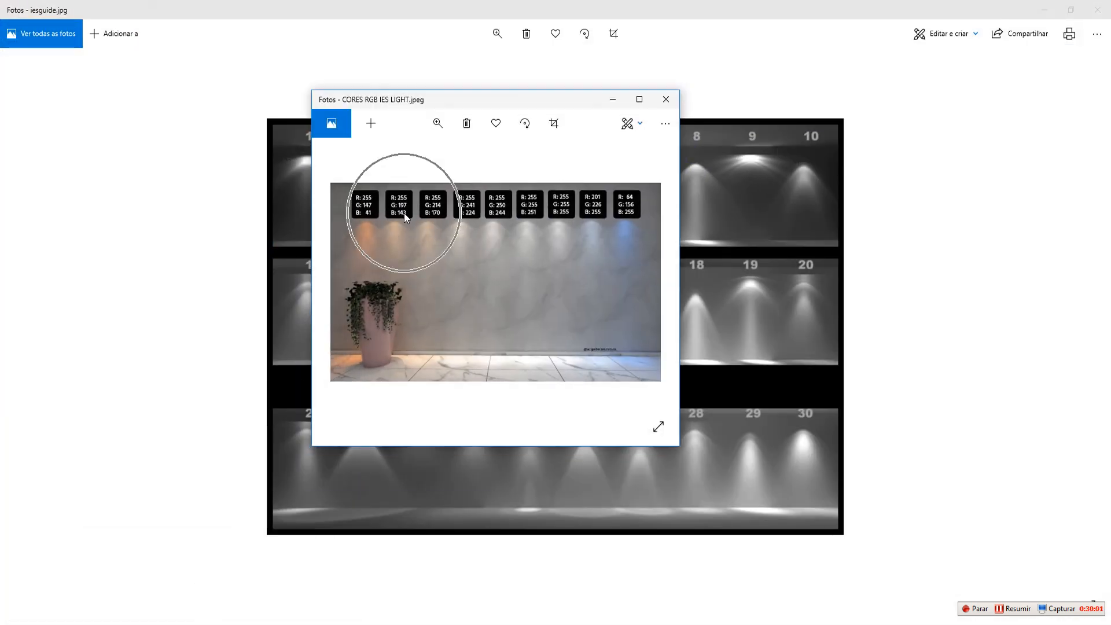
click(1037, 141)
click(1044, 10)
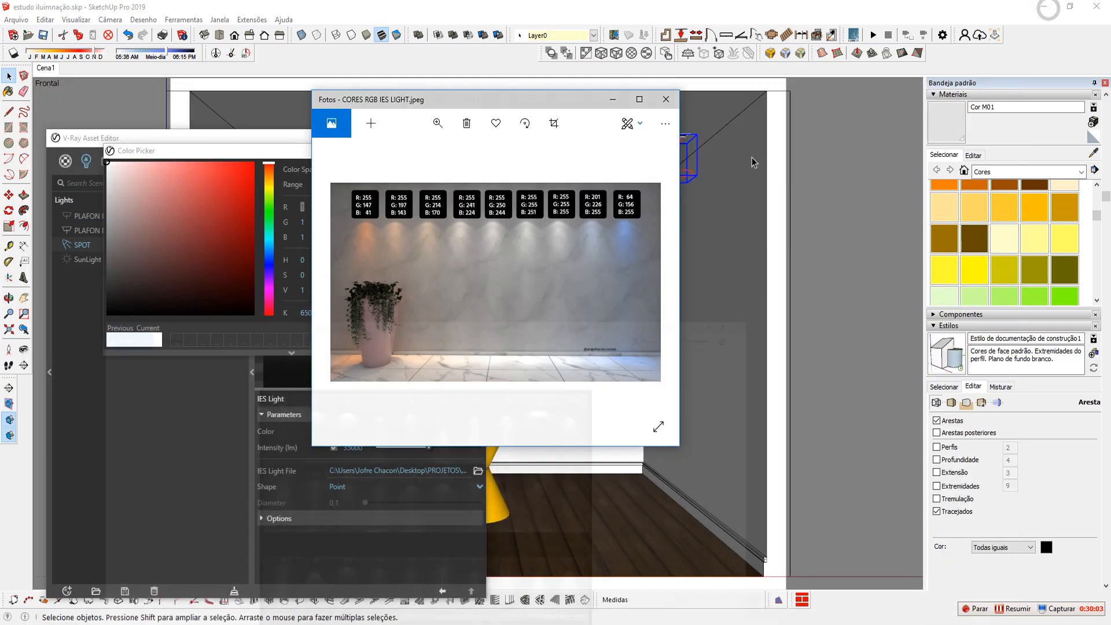
click(612, 100)
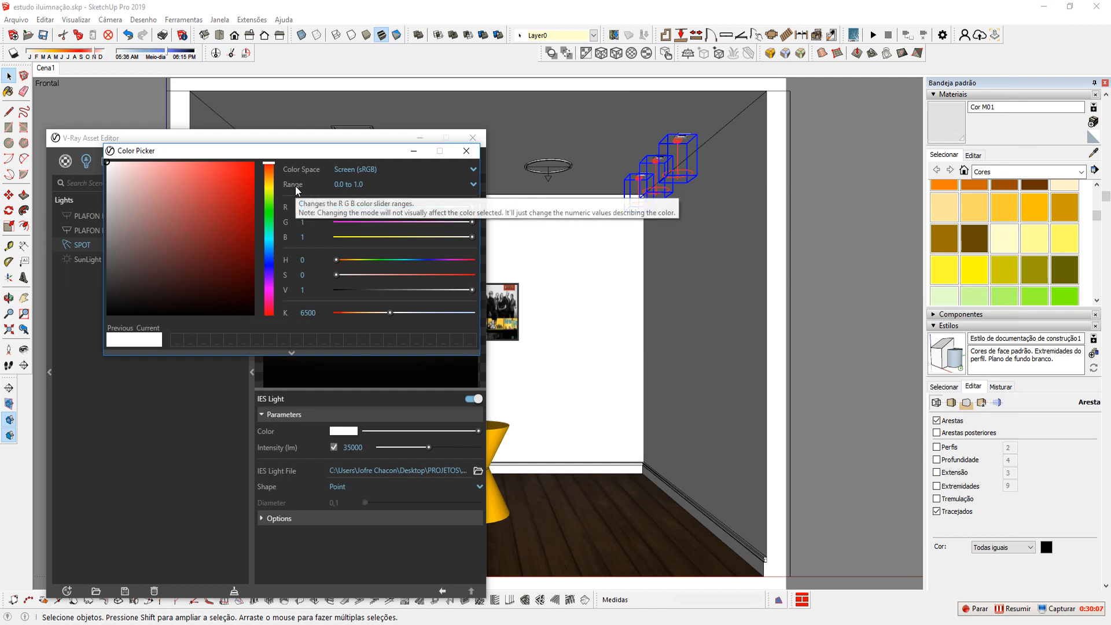
- Set the Color Picker's RGB range to 0 to 255 and check the second swatch's values in the reference image
click(474, 184)
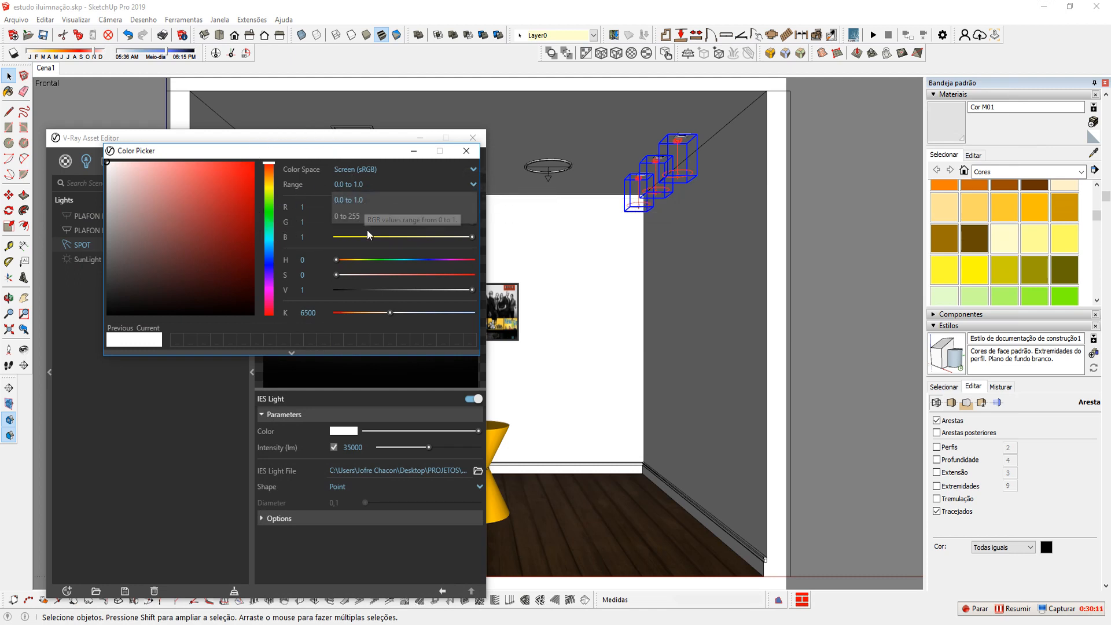
click(343, 220)
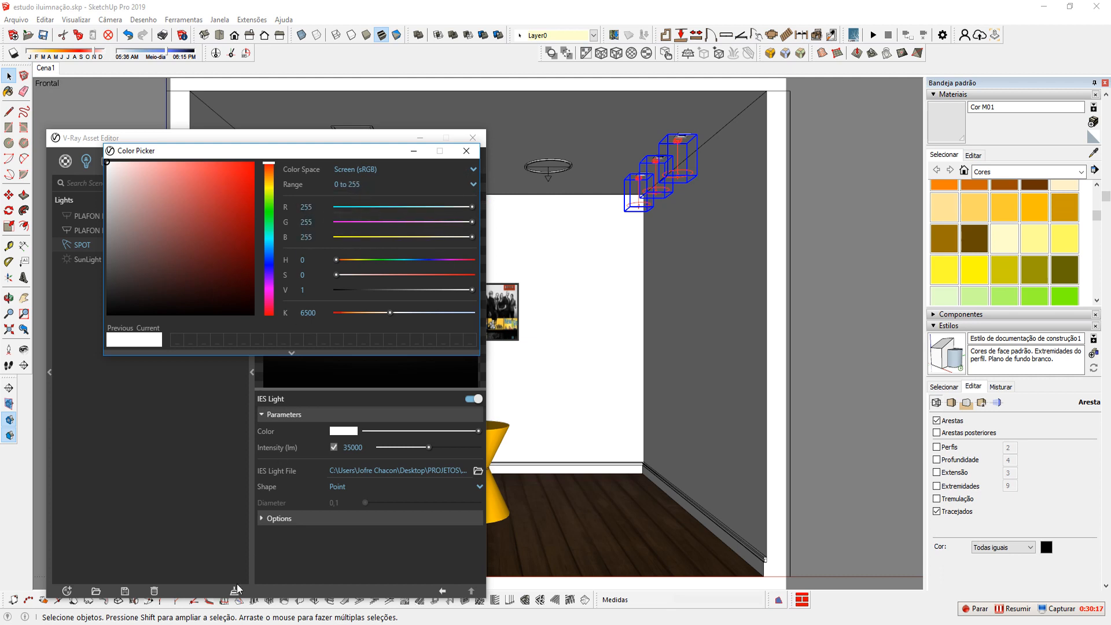
click(212, 624)
click(206, 595)
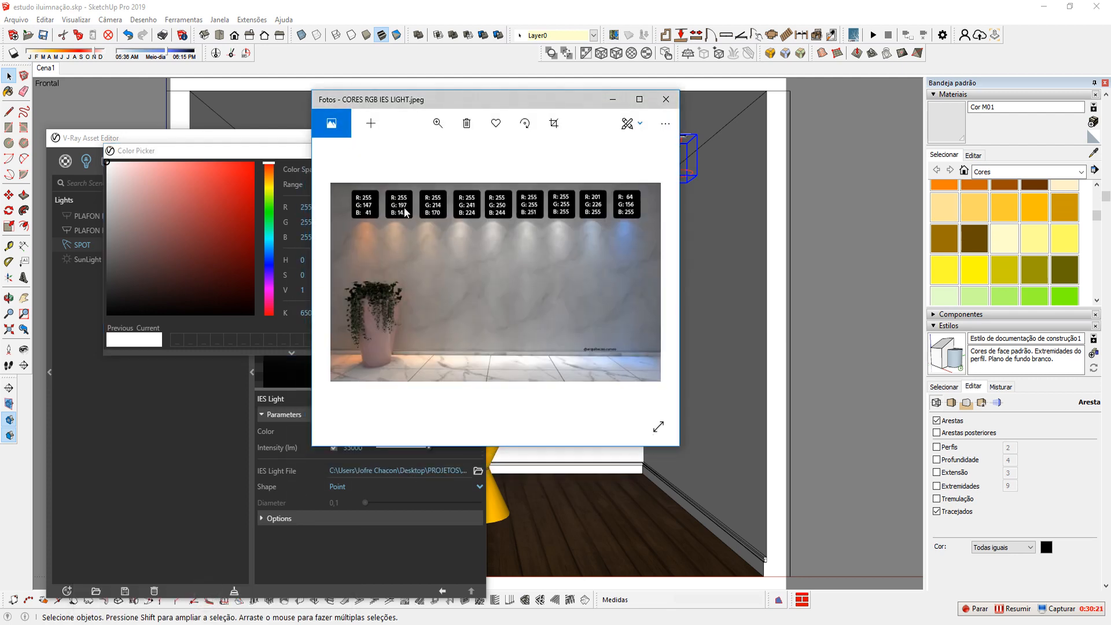
click(612, 100)
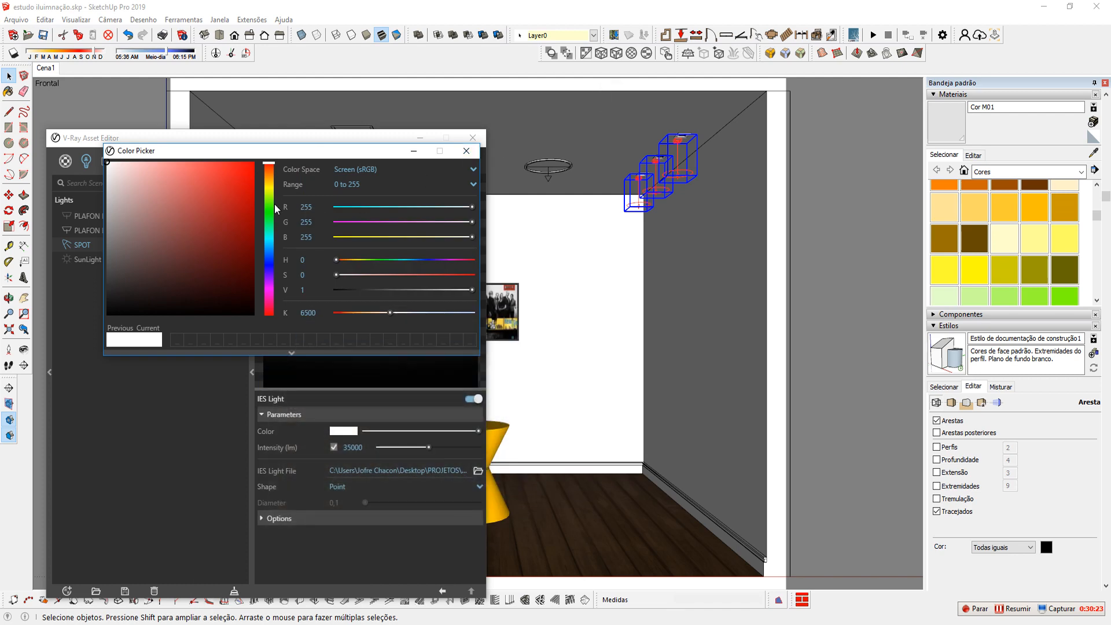
- Set the SPOT light's color to green 197 and blue 143, keeping red at 255
text(197)
key(Tab)
text(0)
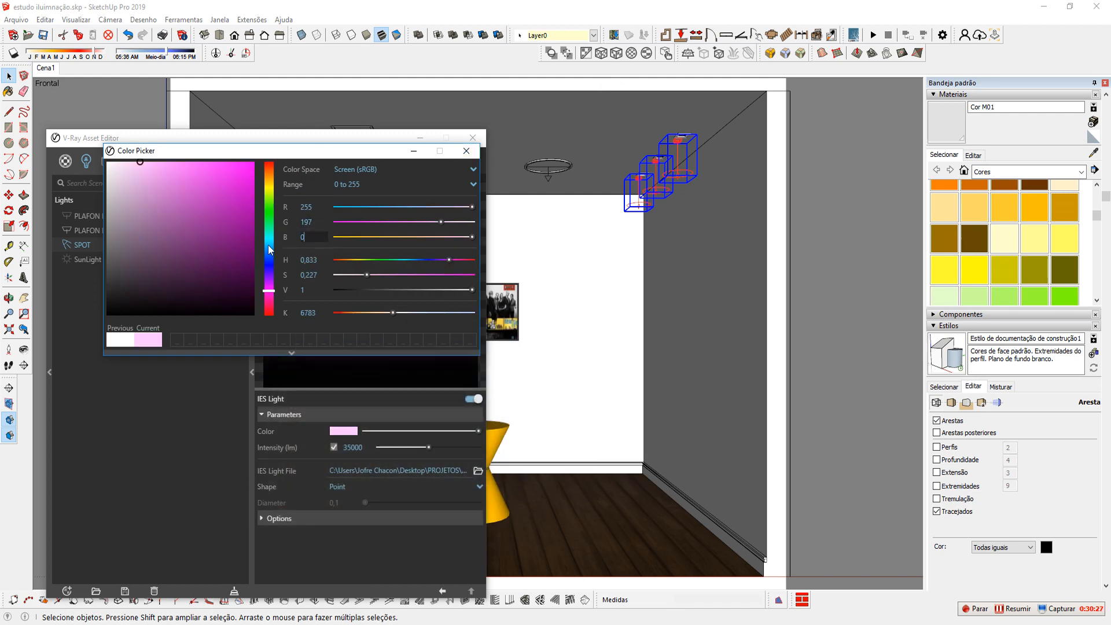
text(143)
key(Return)
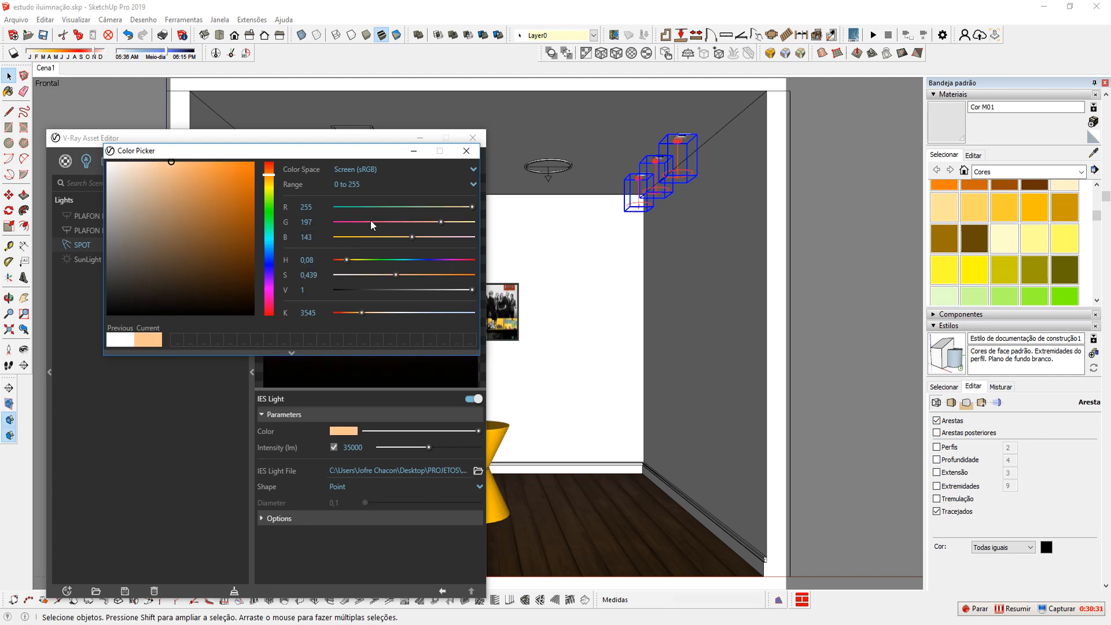
- Show the V-Ray frame buffer to view the interactive render with the orange light color
right_click(279, 119)
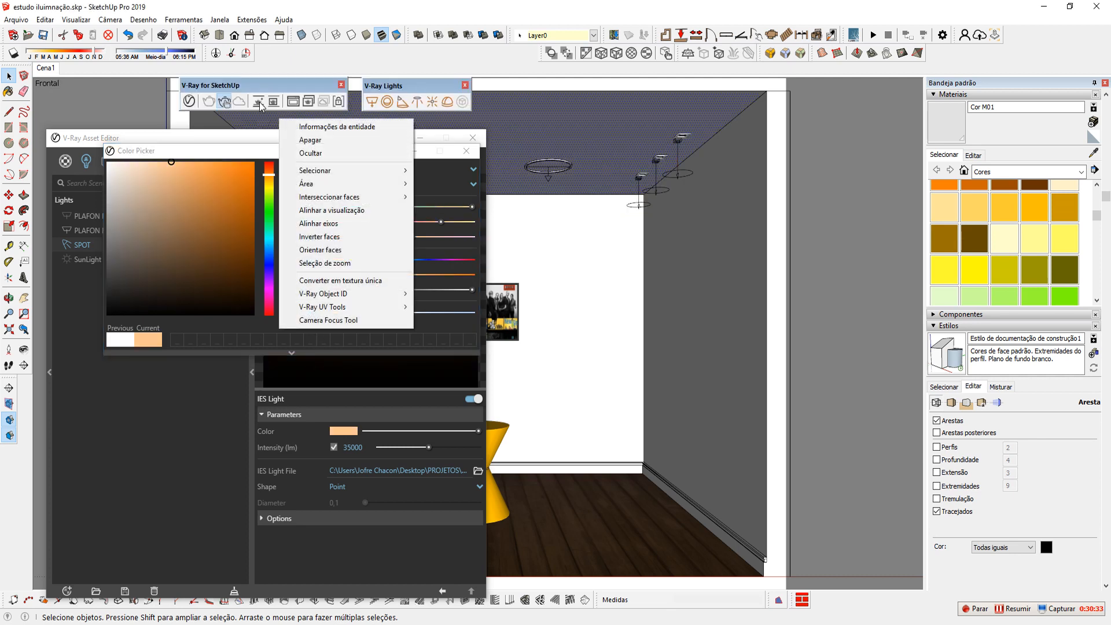
click(295, 103)
drag(559, 192, 717, 172)
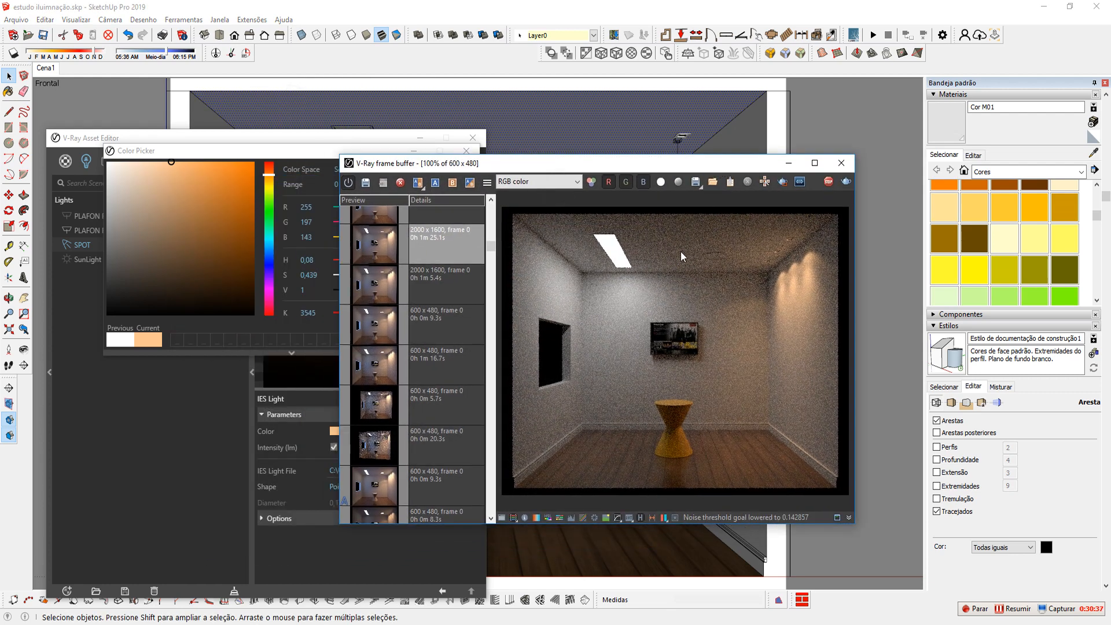
- Try a darker orange for the SPOT light, and re-enter its color as RGB 255, 197, 143
mouse_move(178, 194)
mouse_down()
mouse_move(174, 170)
mouse_move(213, 194)
mouse_move(182, 206)
mouse_move(172, 198)
mouse_up()
click(283, 226)
text(197)
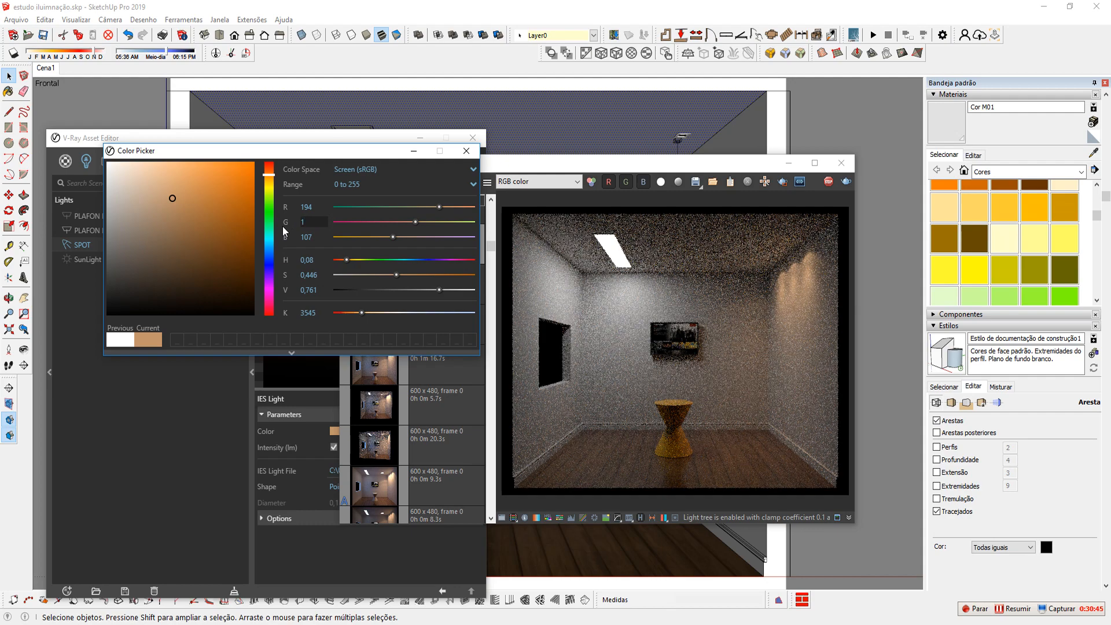
key(Tab)
text(143)
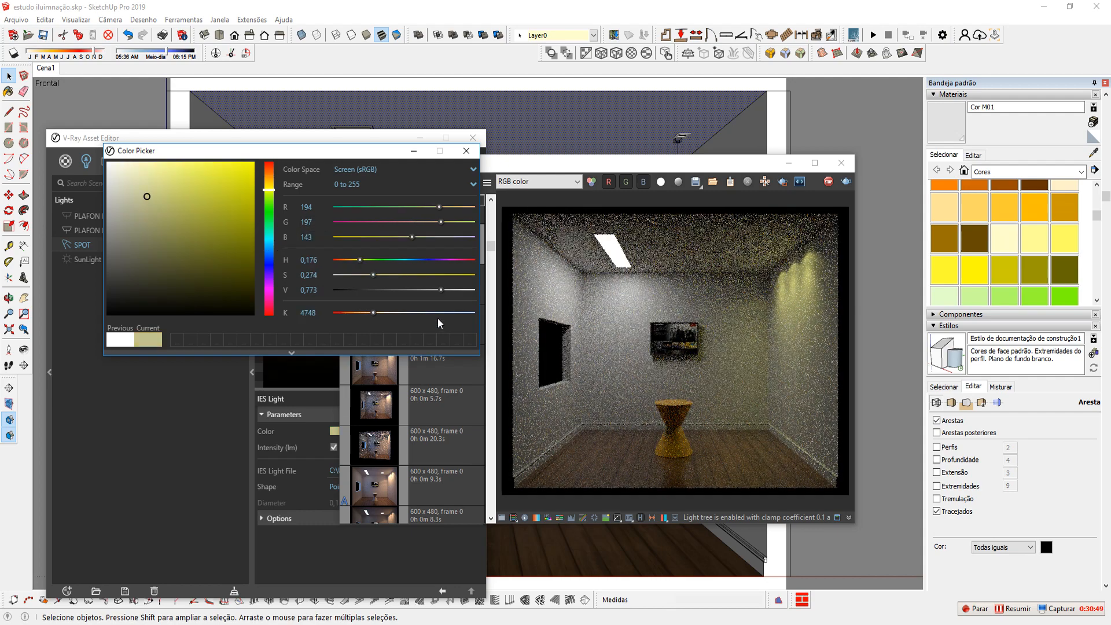
key(Return)
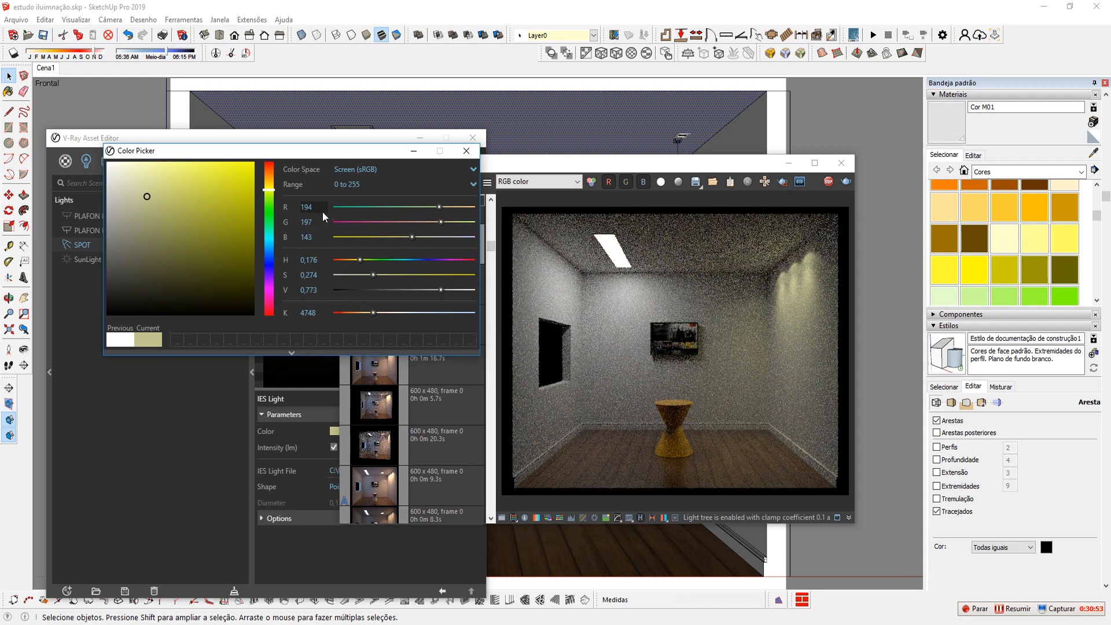
text(255)
key(Return)
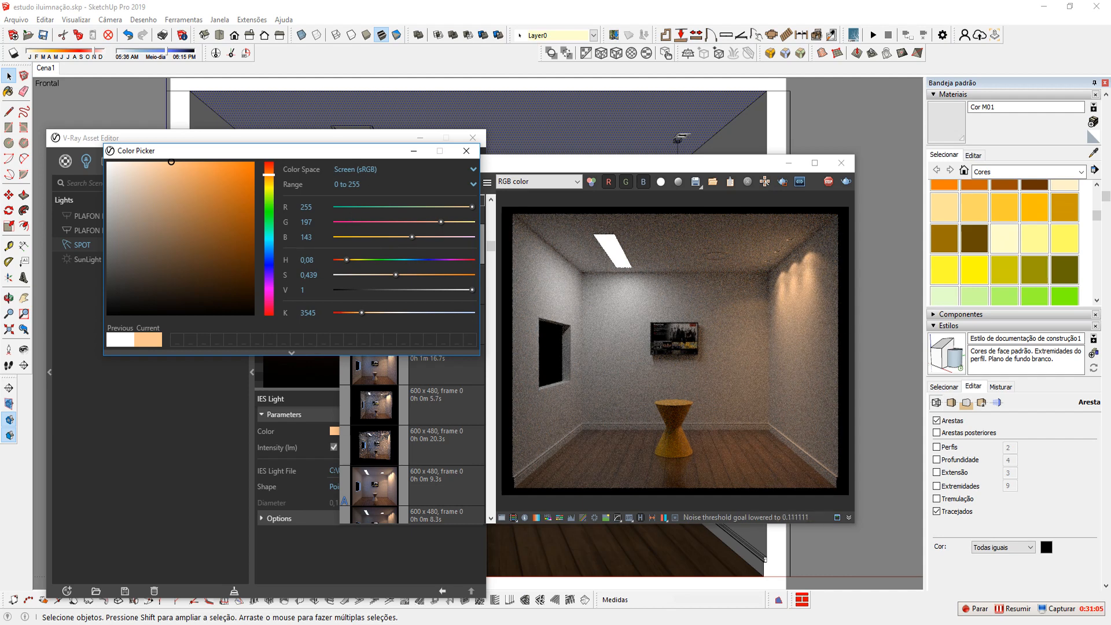
- Check the blue swatch in CORES RGB IES LIGHT.jpeg, enter red 164 for the SPOT light, and minimize the frame buffer
click(214, 624)
click(190, 586)
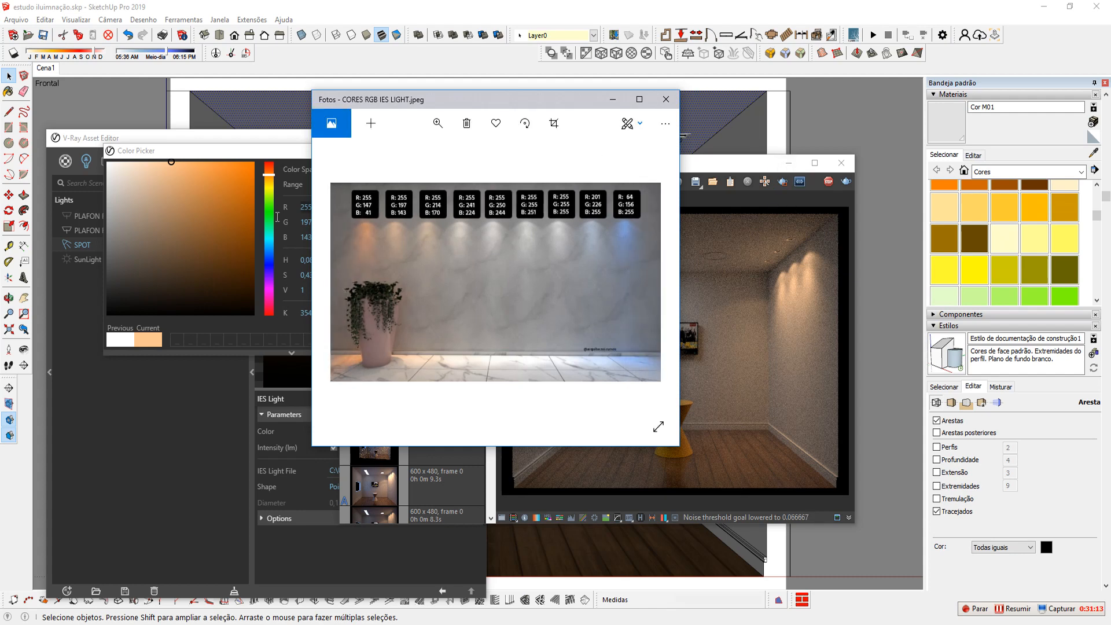
click(268, 153)
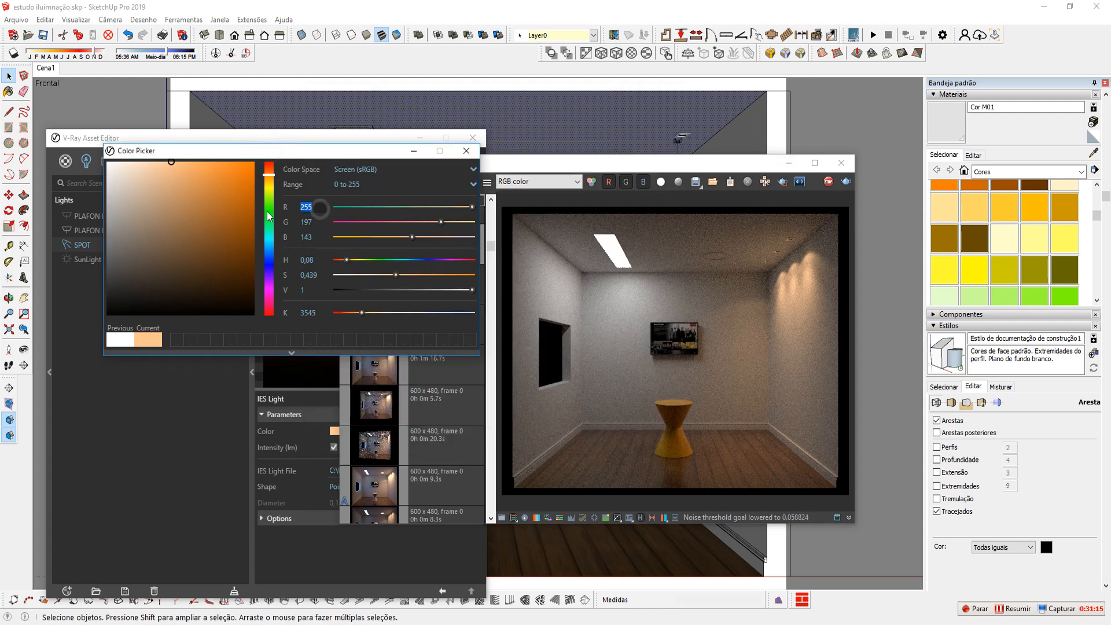
text(164)
click(206, 585)
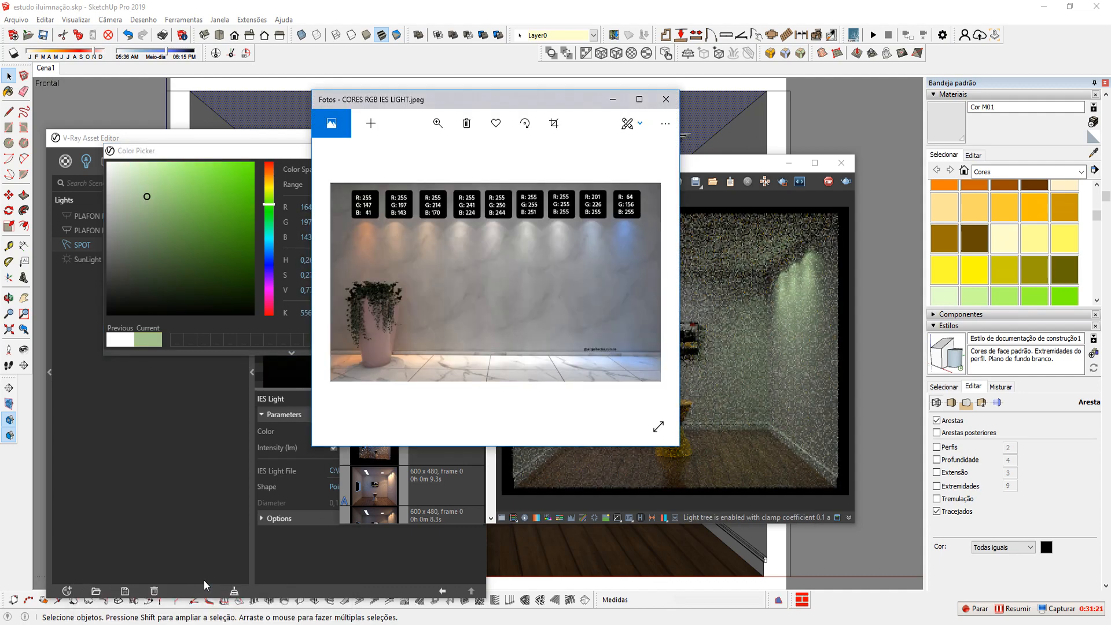
click(787, 163)
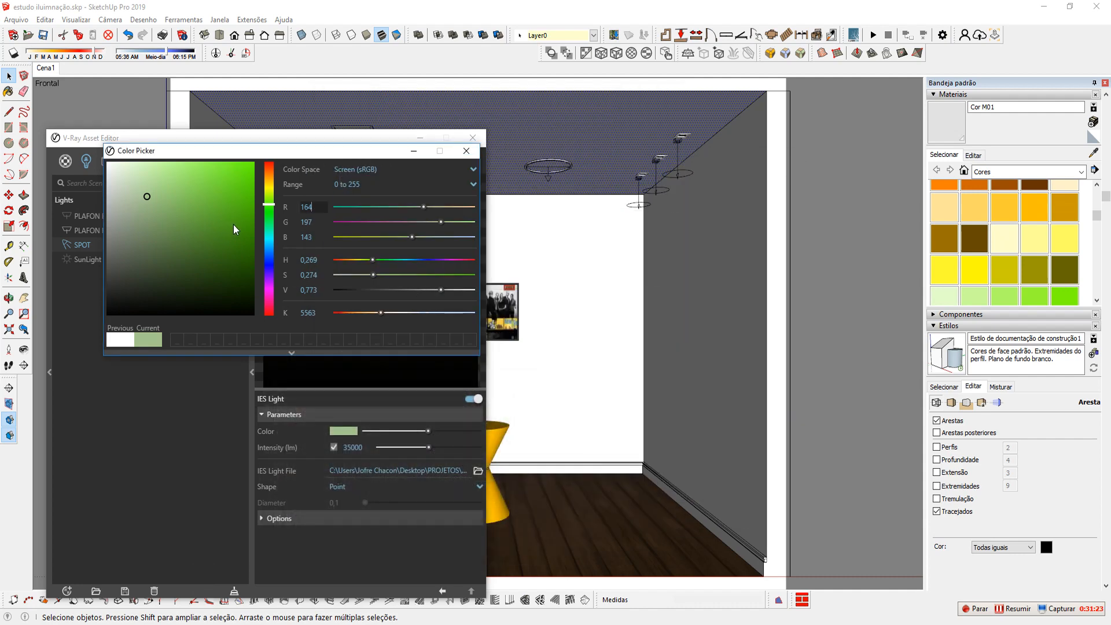
- Set the SPOT light's color to the reference blue, RGB 64, 156, 255
double_click(316, 206)
key(Tab)
key(Tab)
text(255)
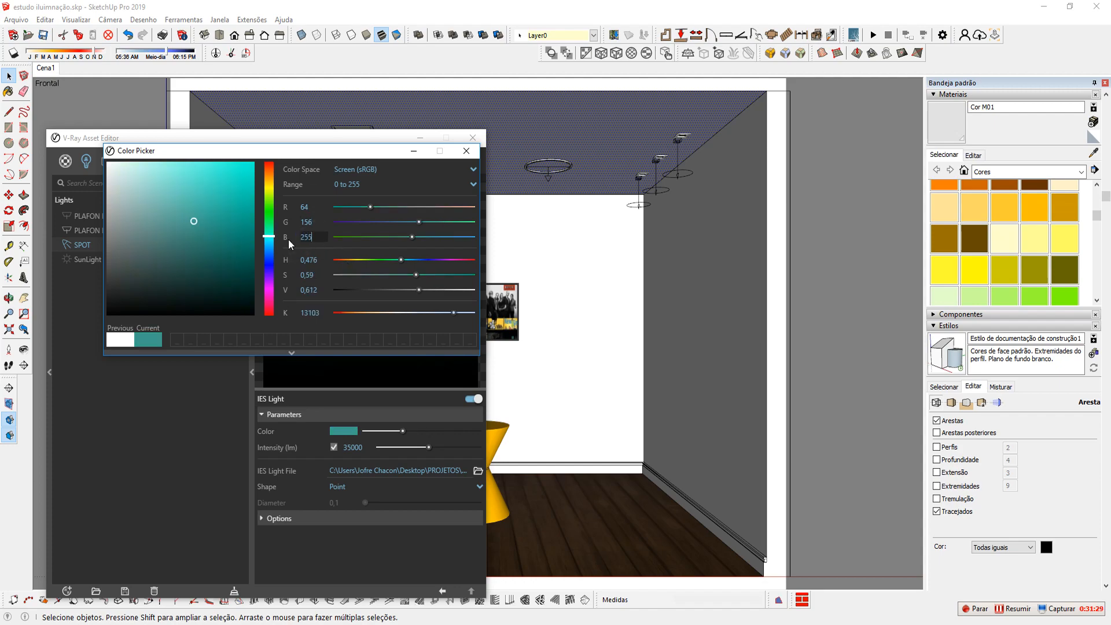
key(Return)
- Bring back the frame buffer and place it beside the Color Picker to examine the blue lighting
click(314, 84)
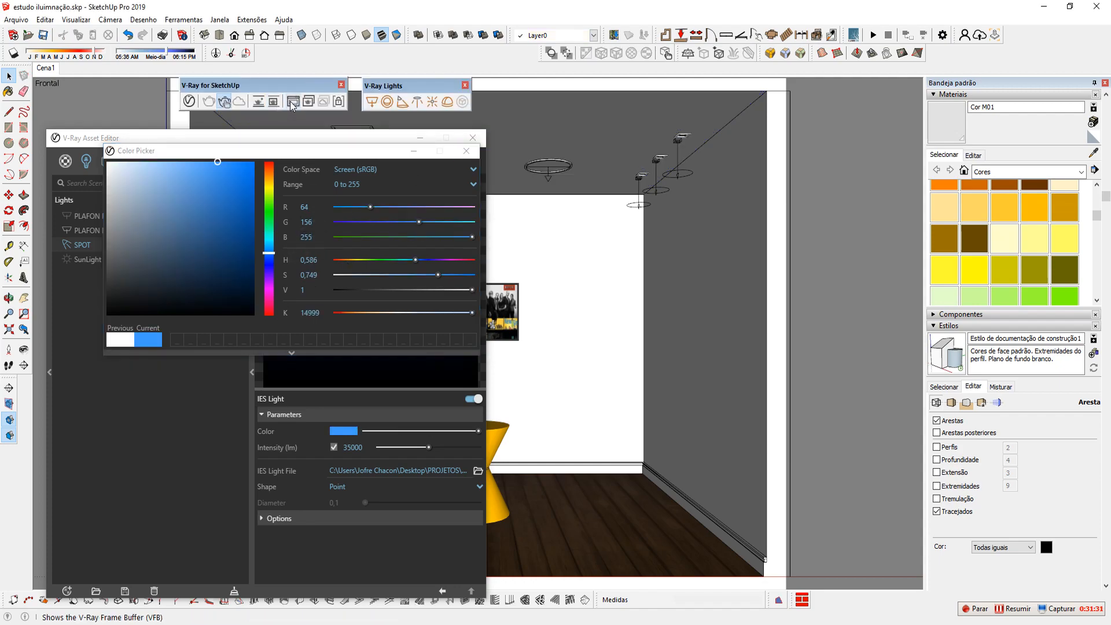
click(292, 100)
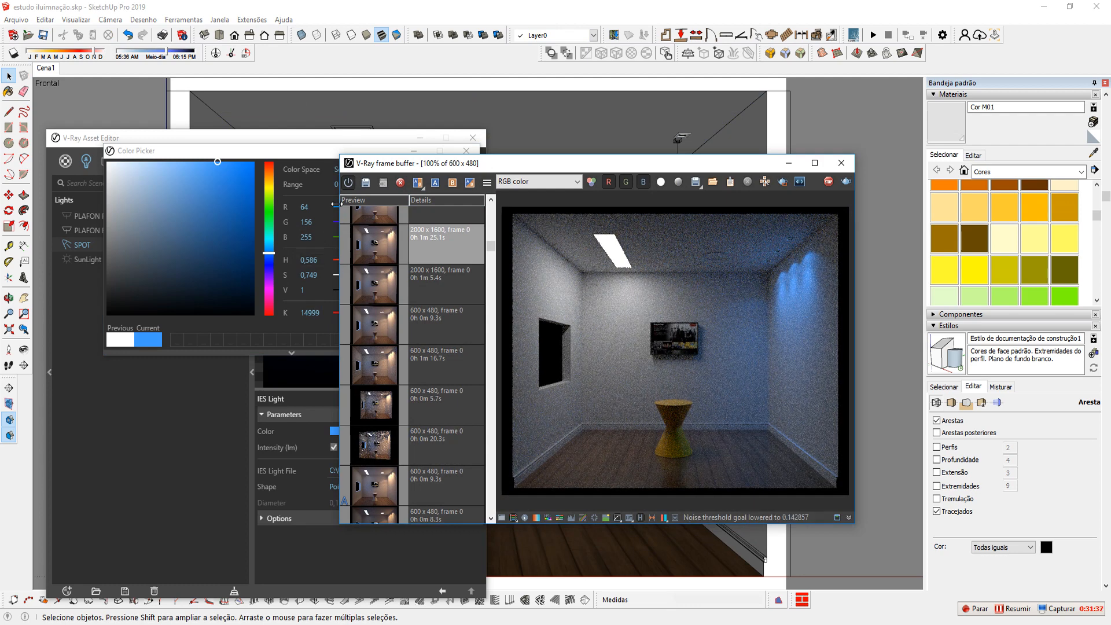
drag(543, 167, 697, 157)
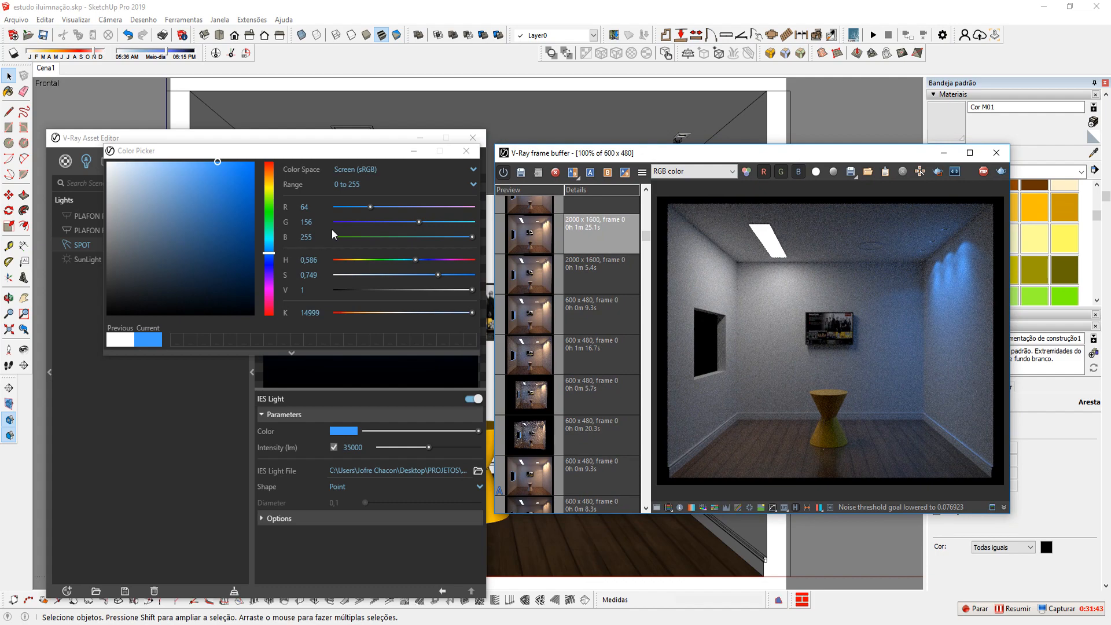
- Return the SPOT light to the warm color RGB 255, 197, 143
click(314, 206)
text(255)
key(Tab)
text(197)
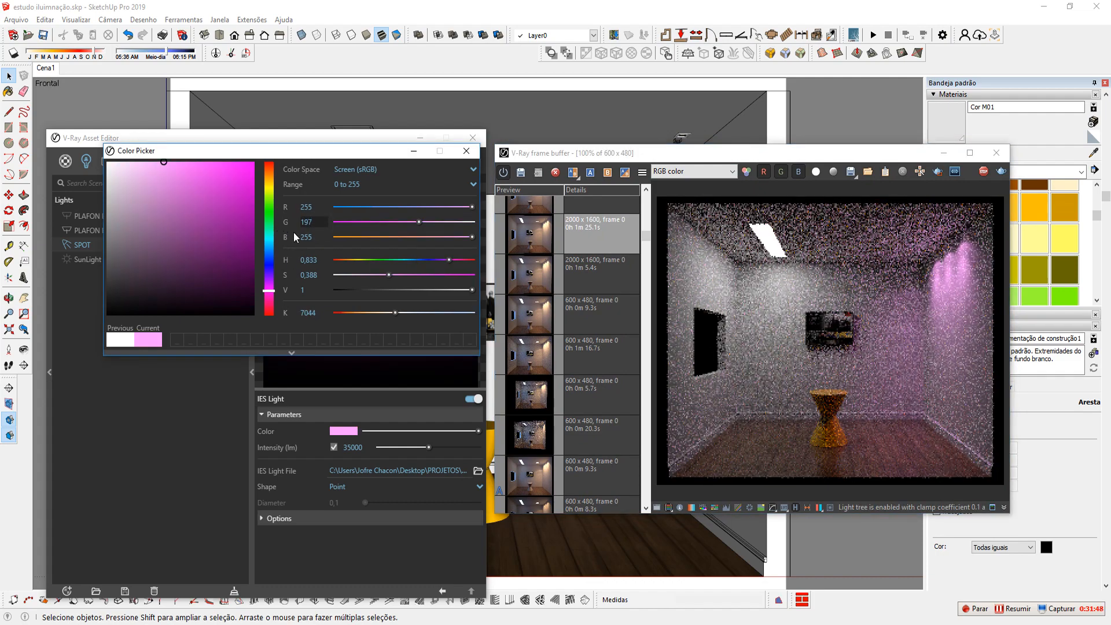
key(Tab)
text(14)
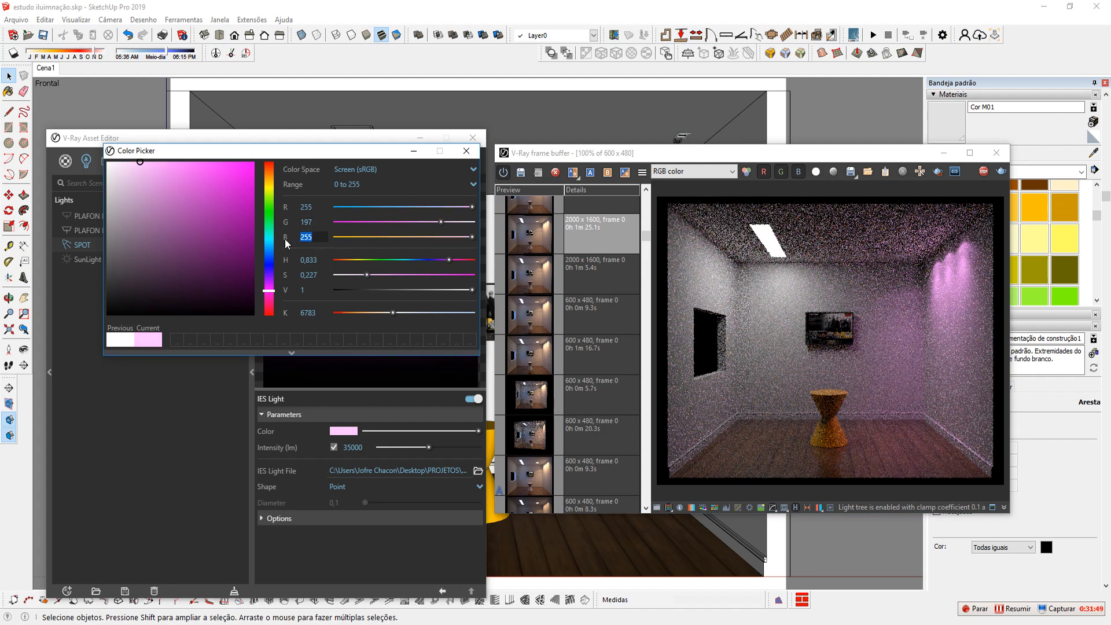
text(3)
key(Return)
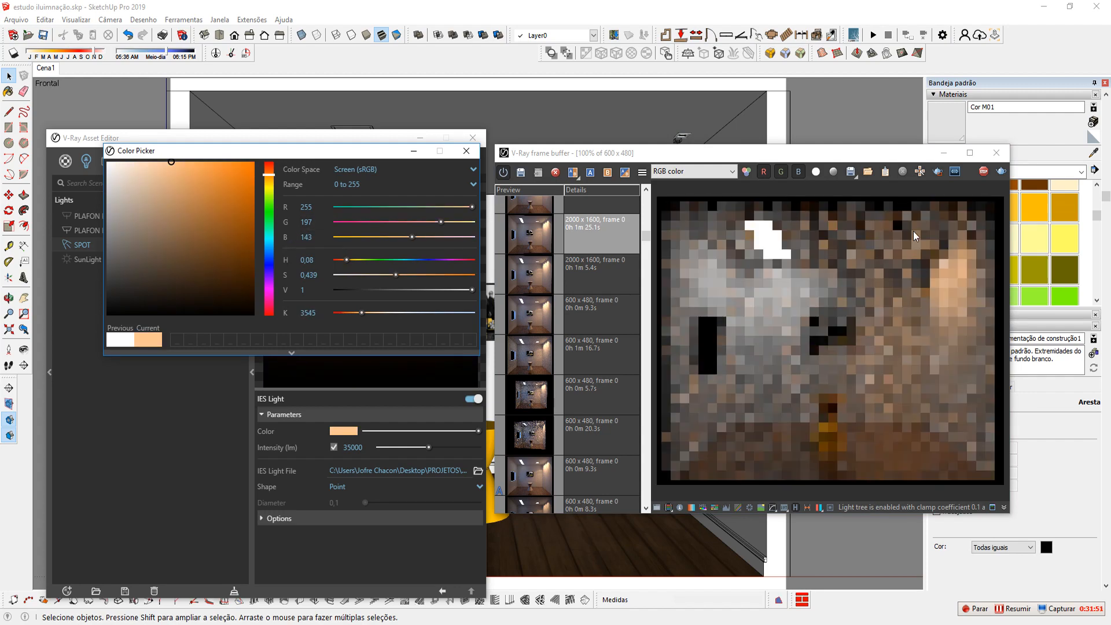
- Close the Color Picker and minimize the frame buffer and the V-Ray Asset Editor
drag(719, 153, 713, 137)
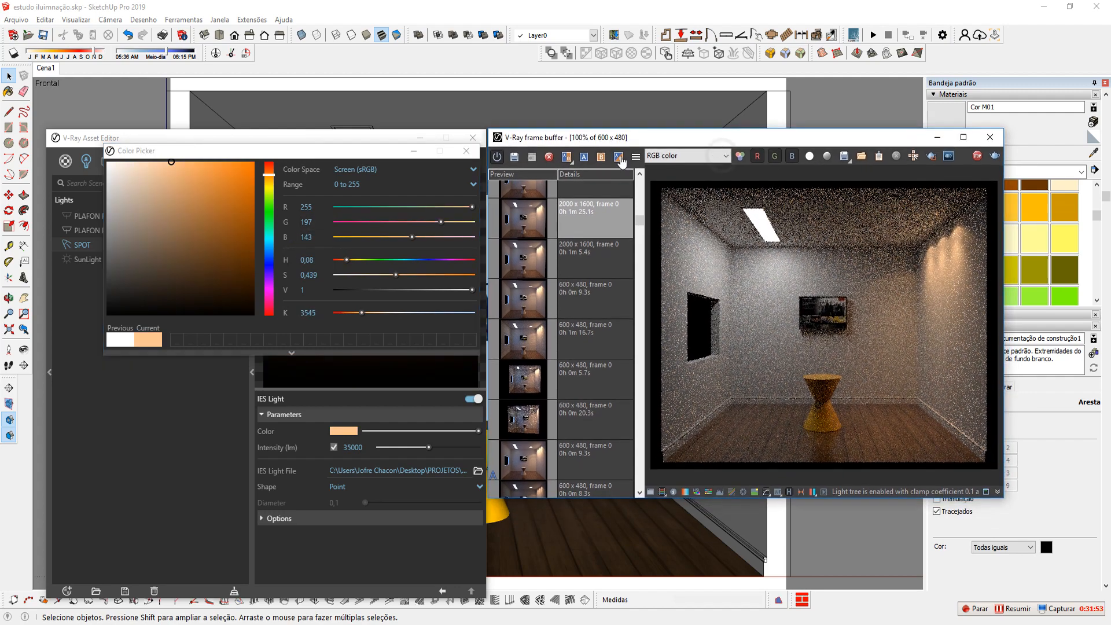
drag(366, 148, 343, 134)
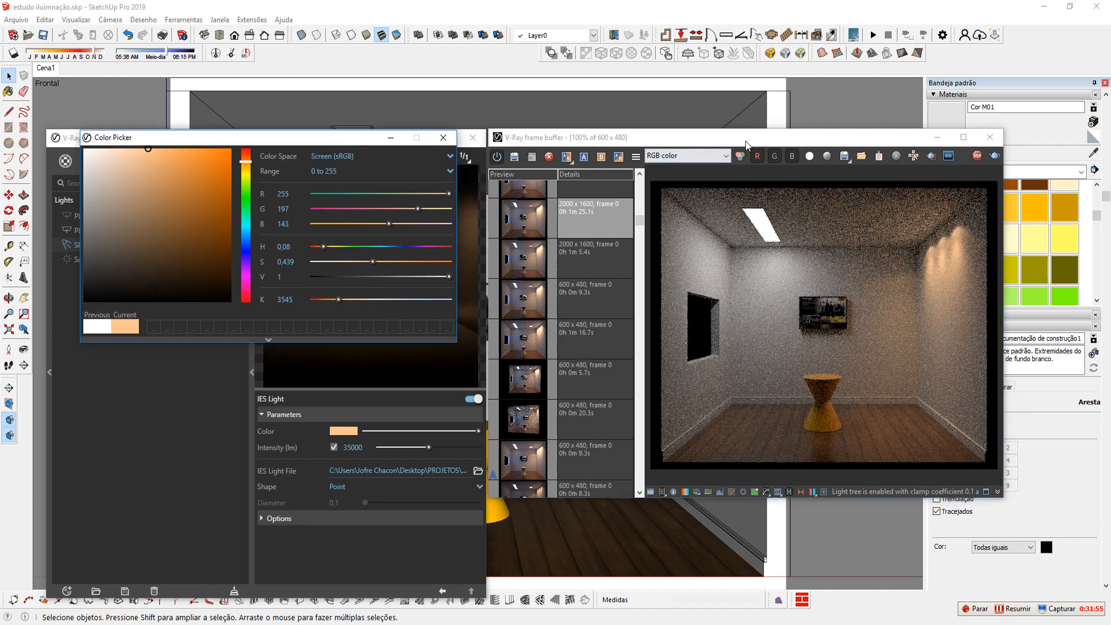
click(937, 137)
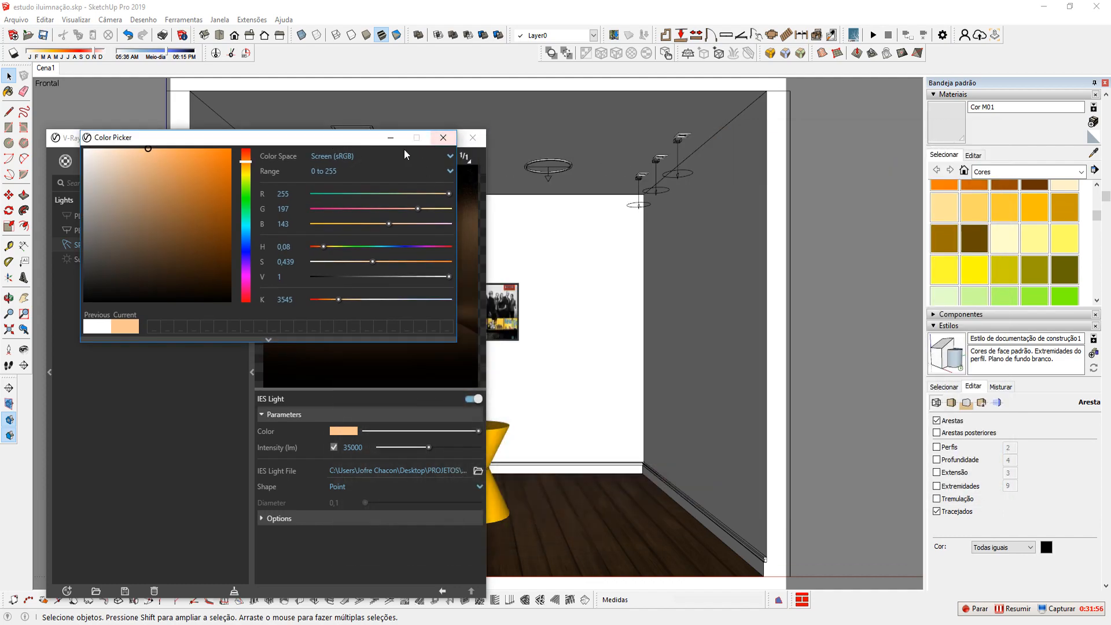
click(443, 138)
click(420, 137)
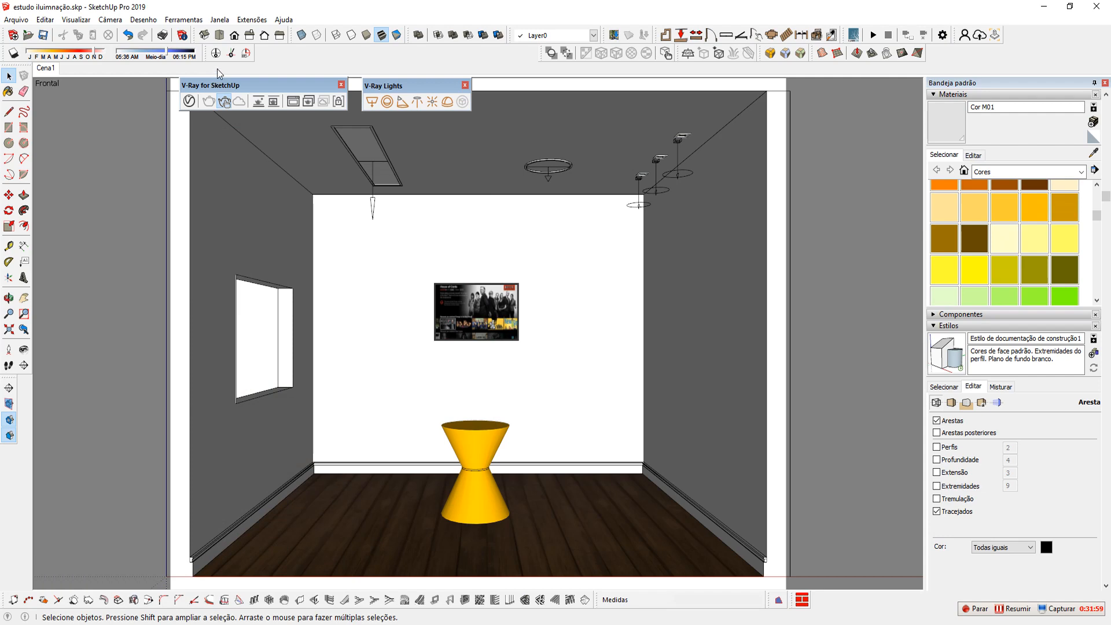
- Reopen the frame buffer over the model to examine the warm-lit room render, and minimize it
click(308, 106)
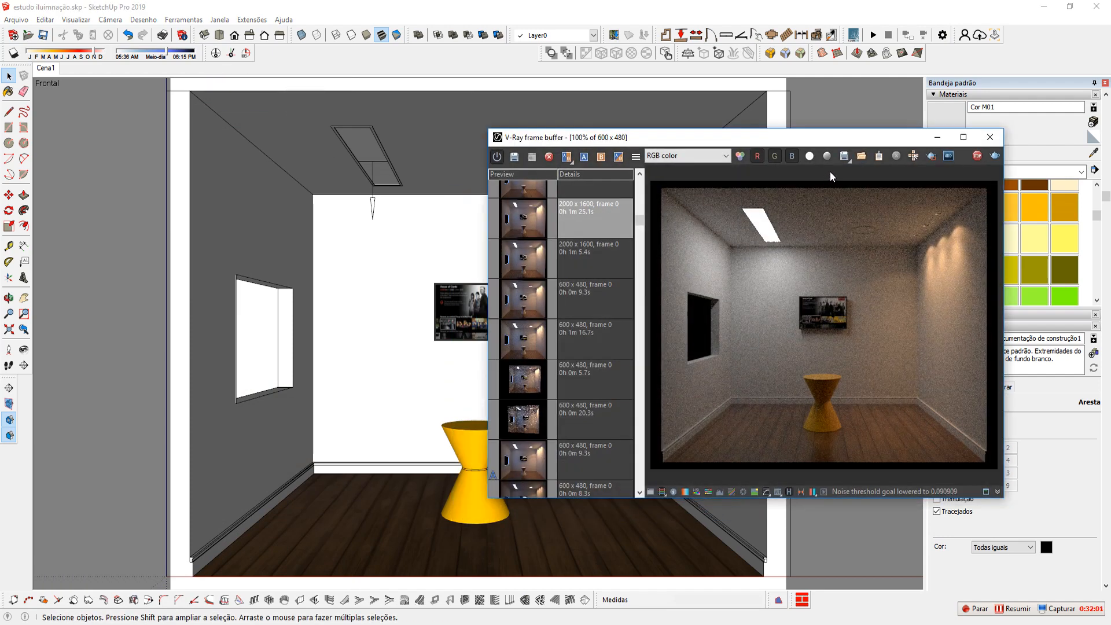
drag(804, 142, 476, 150)
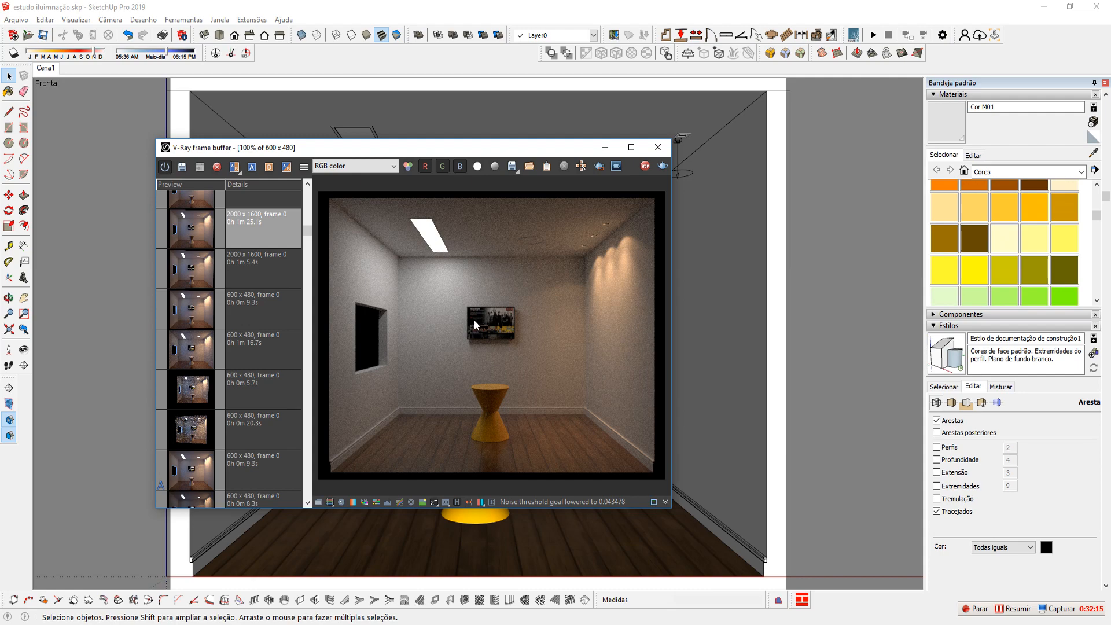
click(605, 147)
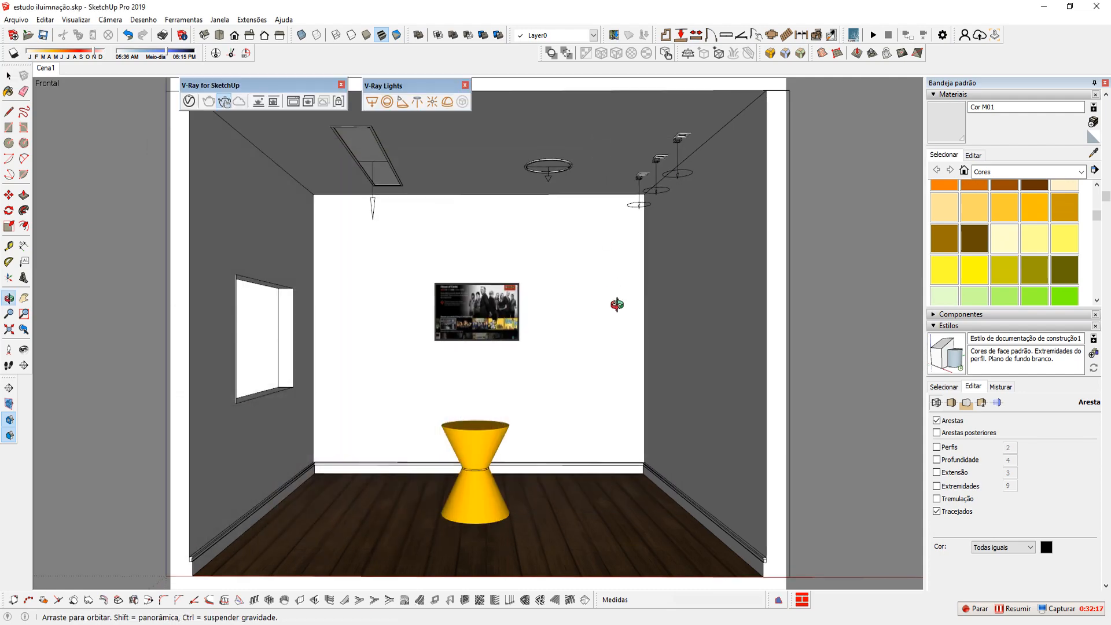
- Stop the interactive render and return the model to the Cena1 scene view
scroll(685, 150, up, 3)
scroll(685, 149, up, 5)
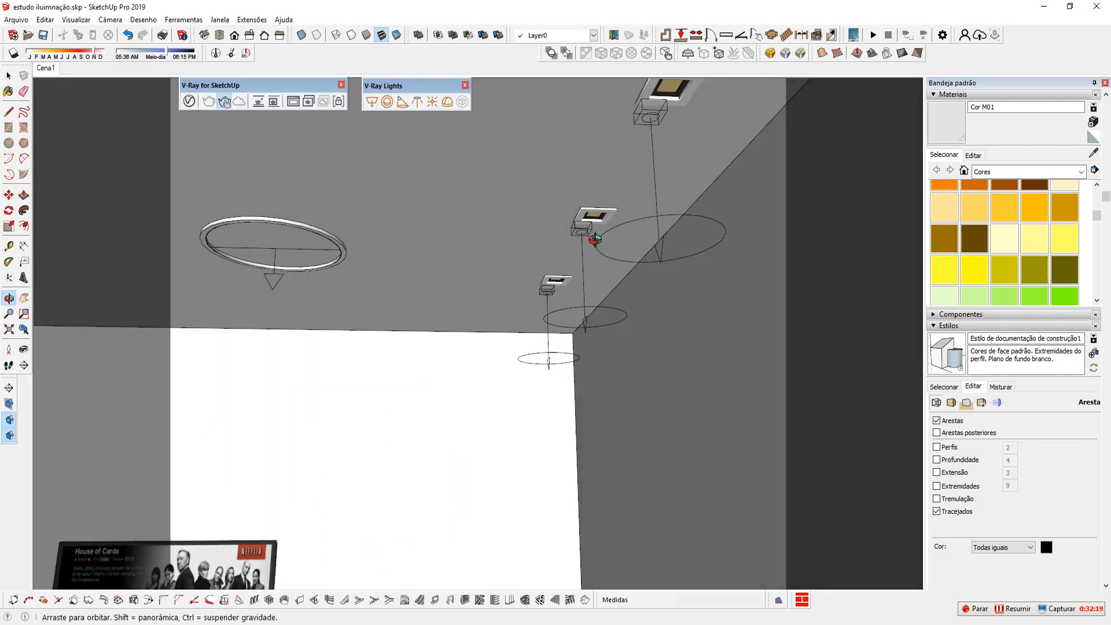
click(223, 106)
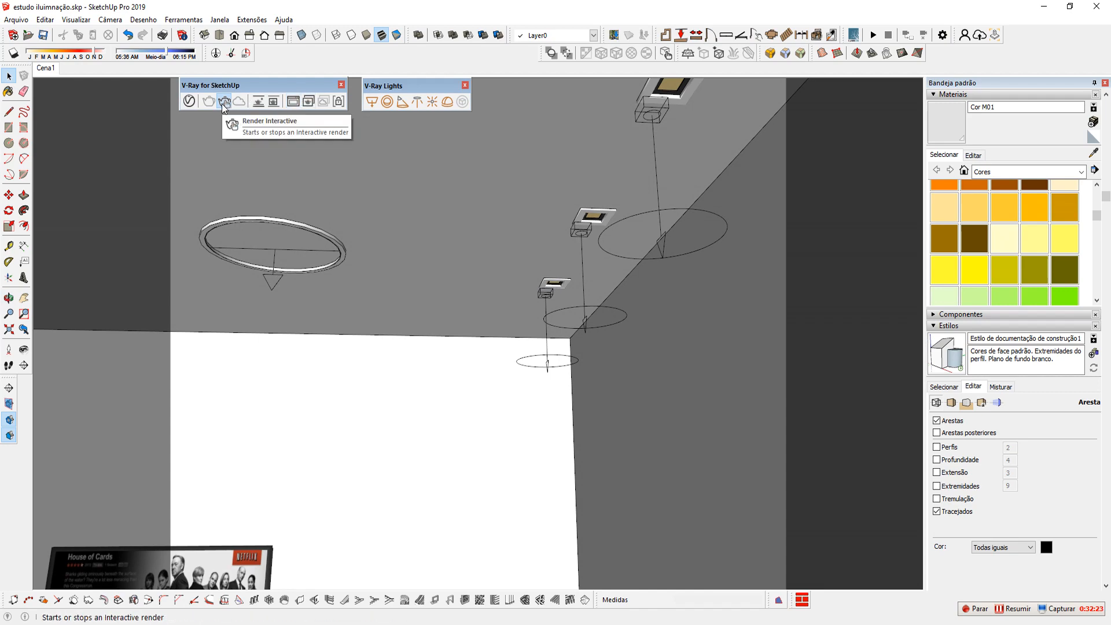
click(49, 68)
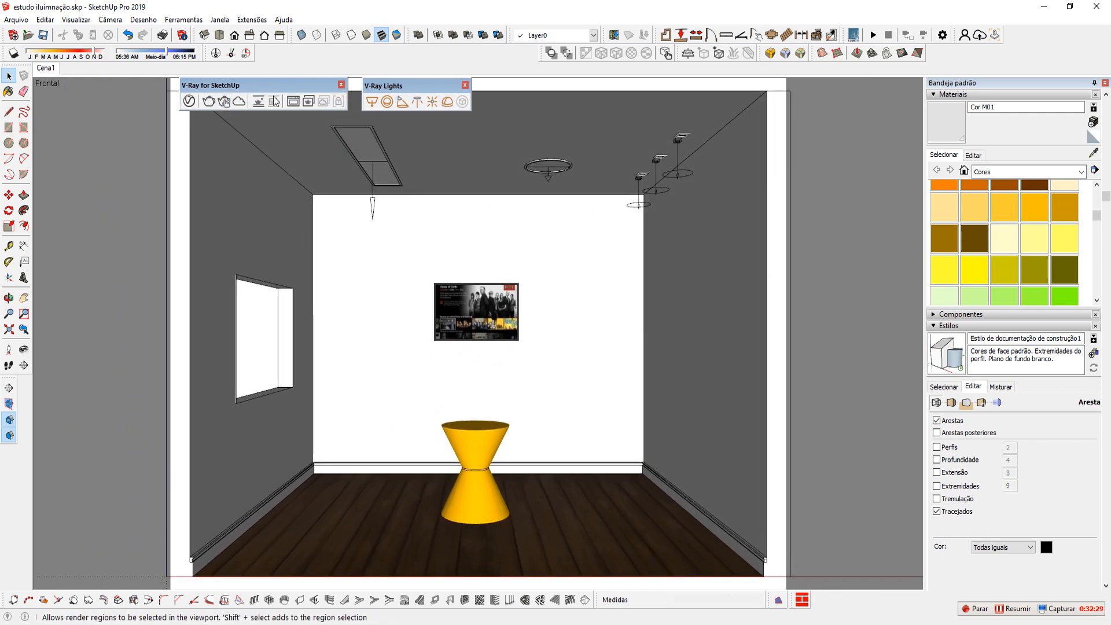
- Show the frame buffer and restart the last render of the room from there
click(292, 102)
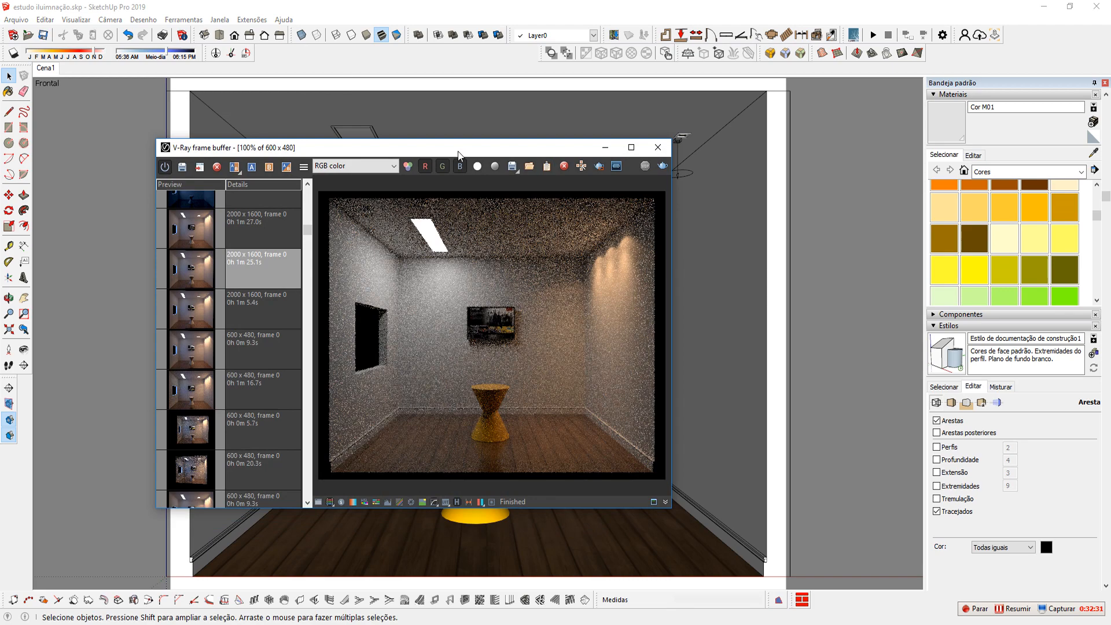
drag(458, 155, 517, 175)
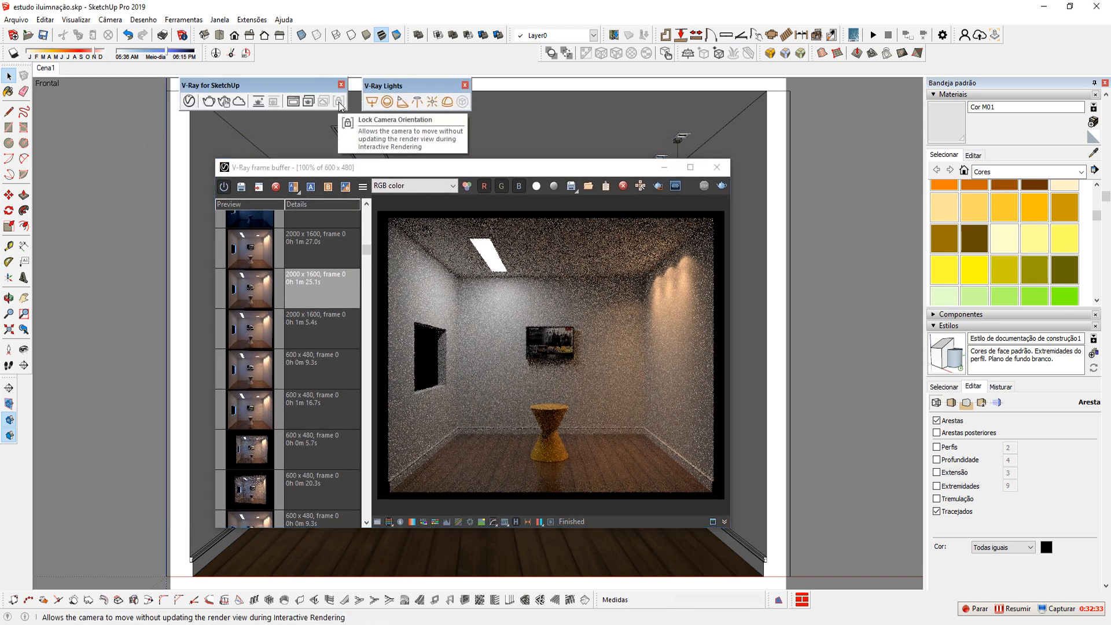
click(722, 185)
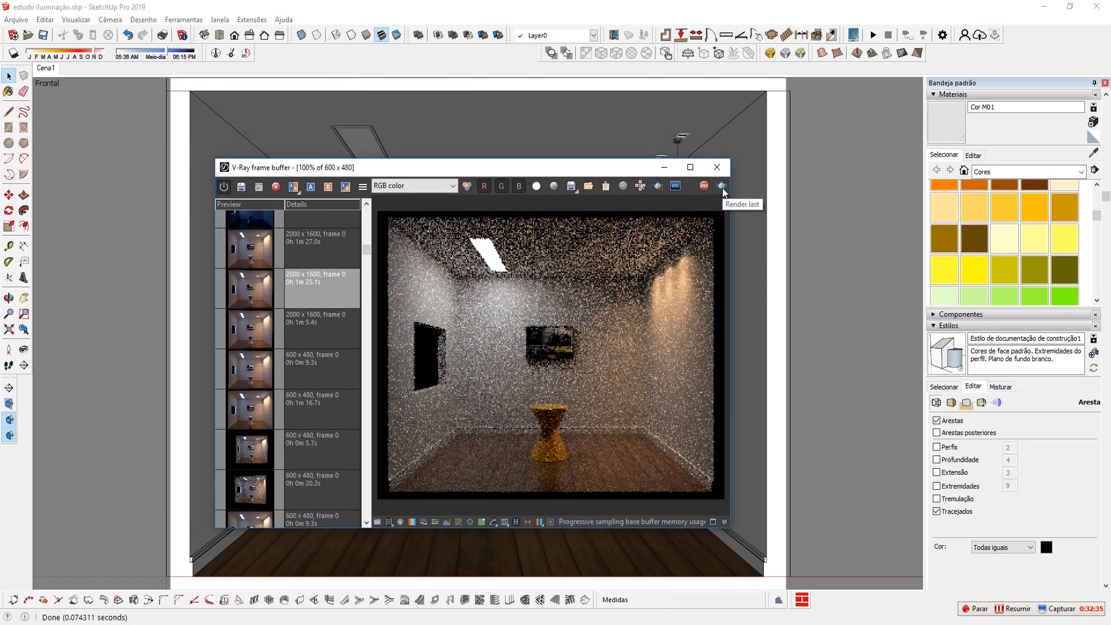
- Move the frame buffer aside and lock the camera orientation for the interactive render
click(311, 64)
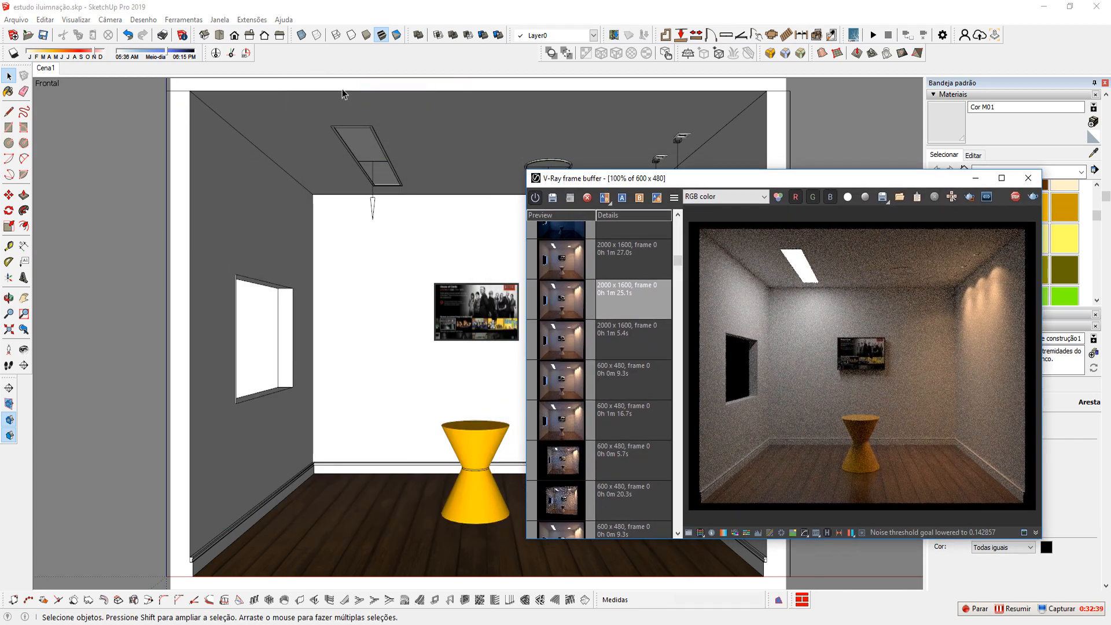
click(340, 99)
click(338, 102)
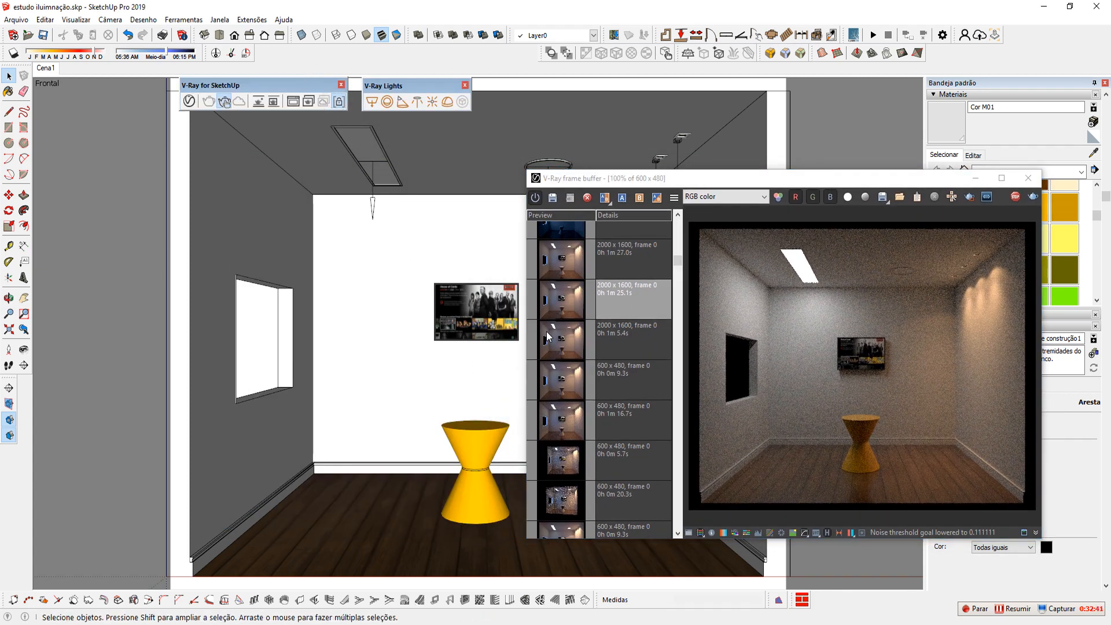
- Examine the recessed ceiling spots and the round ceiling light up close in the model alongside the interactive render
drag(721, 182, 777, 163)
mouse_move(479, 339)
shift+middle_down()
mouse_move(279, 350)
mouse_move(405, 347)
shift+middle_up()
mouse_move(424, 205)
middle_down()
mouse_move(405, 249)
mouse_move(511, 221)
mouse_move(457, 228)
middle_up()
scroll(456, 228, up, 5)
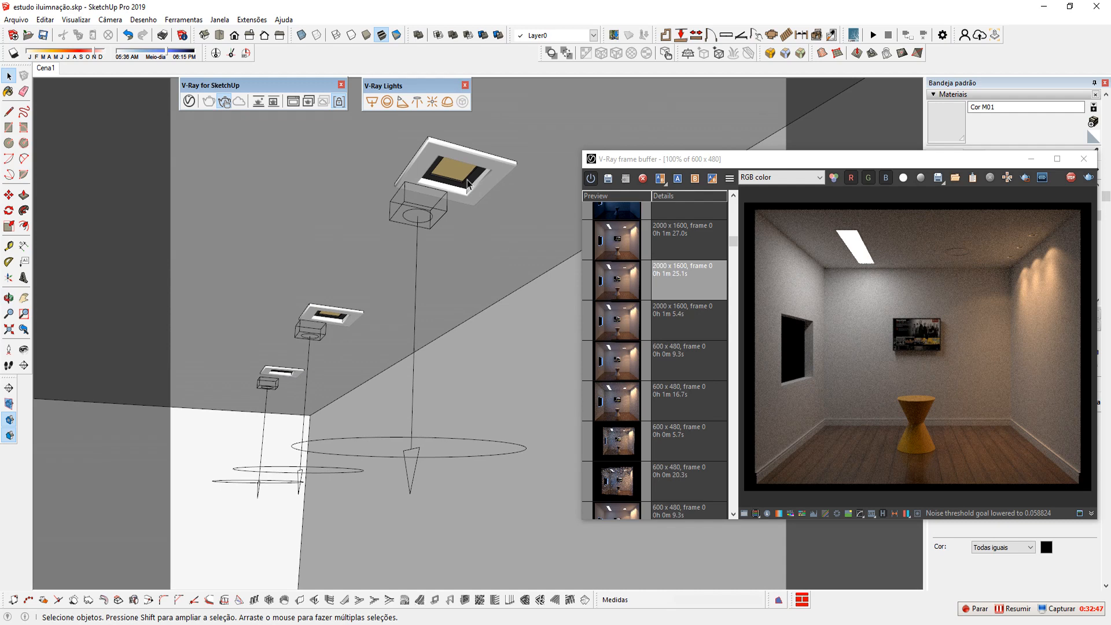
shift+middle_drag(351, 333, 387, 306)
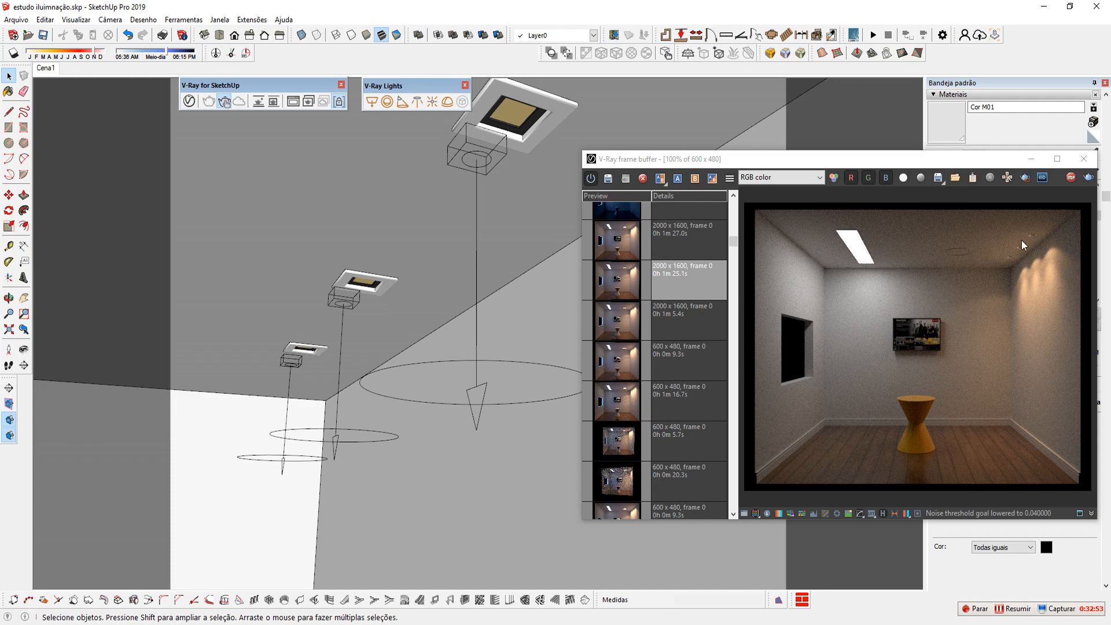
mouse_move(515, 386)
middle_down()
mouse_move(478, 292)
mouse_move(441, 303)
mouse_move(364, 362)
mouse_move(392, 447)
mouse_move(368, 440)
middle_up()
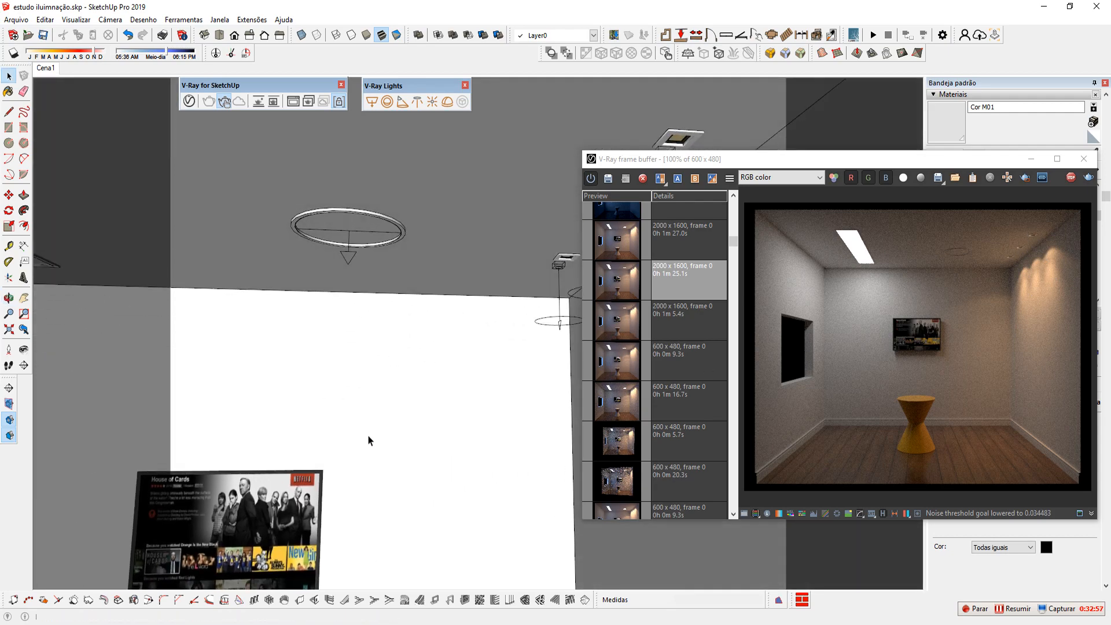
mouse_move(369, 439)
middle_down()
mouse_move(335, 390)
mouse_move(290, 391)
mouse_move(330, 204)
mouse_move(399, 194)
mouse_move(372, 335)
mouse_move(382, 289)
mouse_move(296, 422)
mouse_move(409, 362)
middle_up()
drag(974, 162, 904, 162)
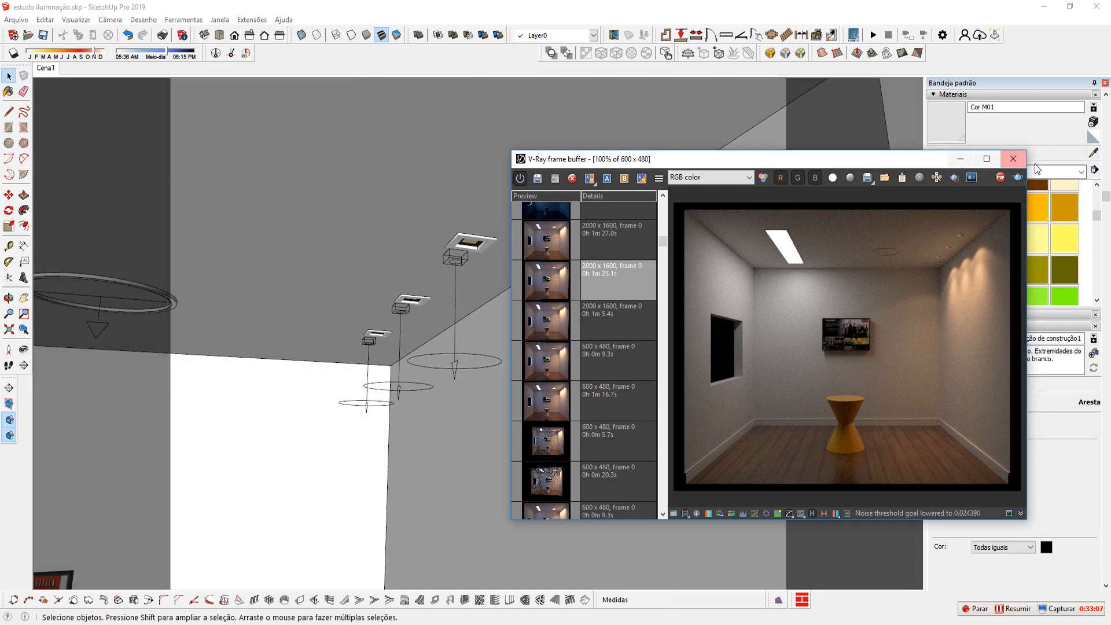
- Minimize the frame buffer, sample the LUZ SPOT EMISSIVE material from the nearest ceiling spot's lens, and open it in the V-Ray Asset Editor
click(962, 164)
click(1092, 154)
scroll(470, 243, up, 8)
click(494, 181)
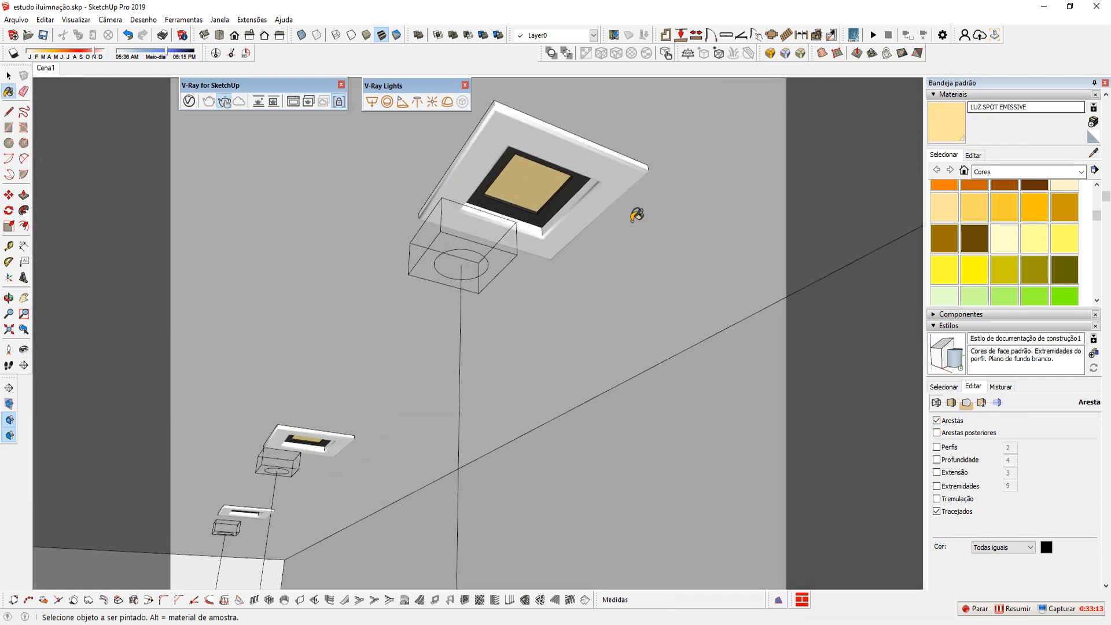
scroll(535, 172, up, 4)
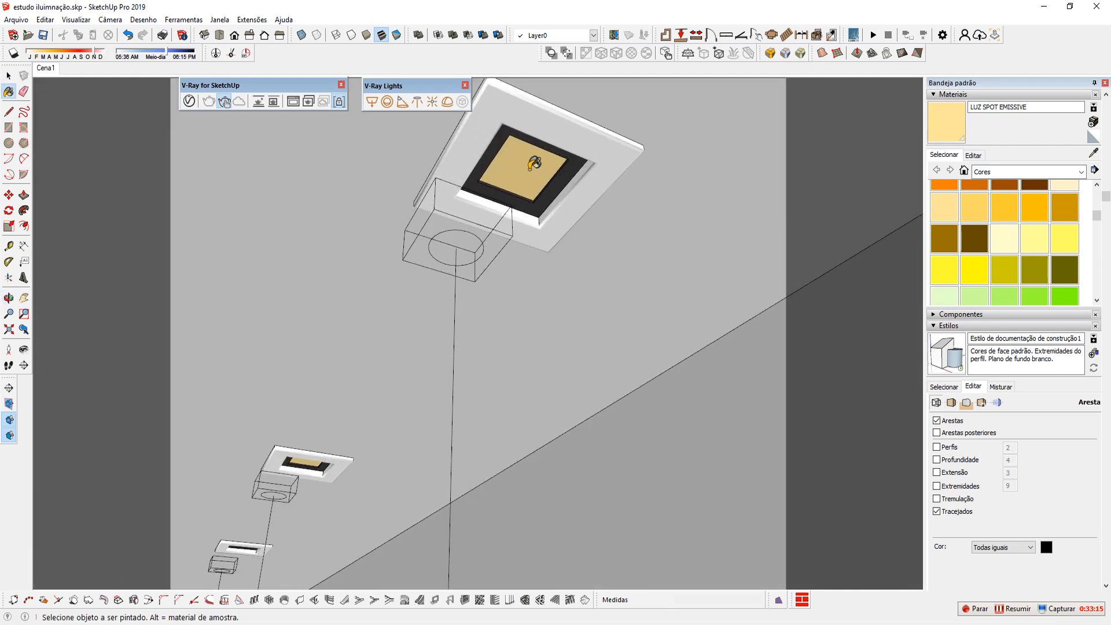
scroll(528, 168, up, 2)
scroll(506, 231, down, 2)
click(195, 107)
drag(297, 137, 297, 108)
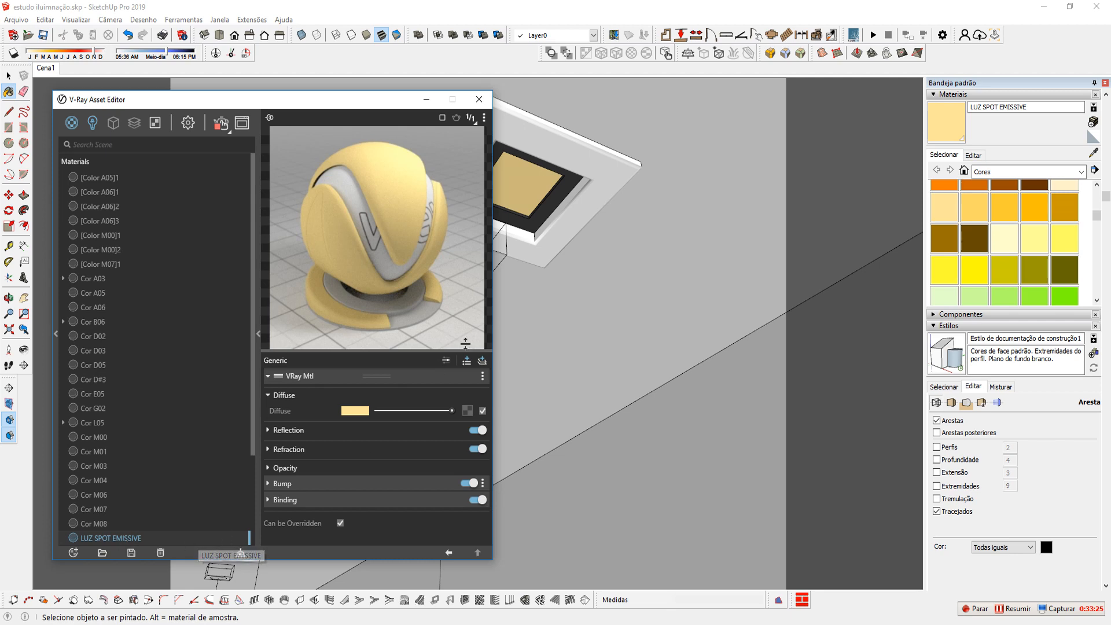
middle_drag(528, 402, 677, 389)
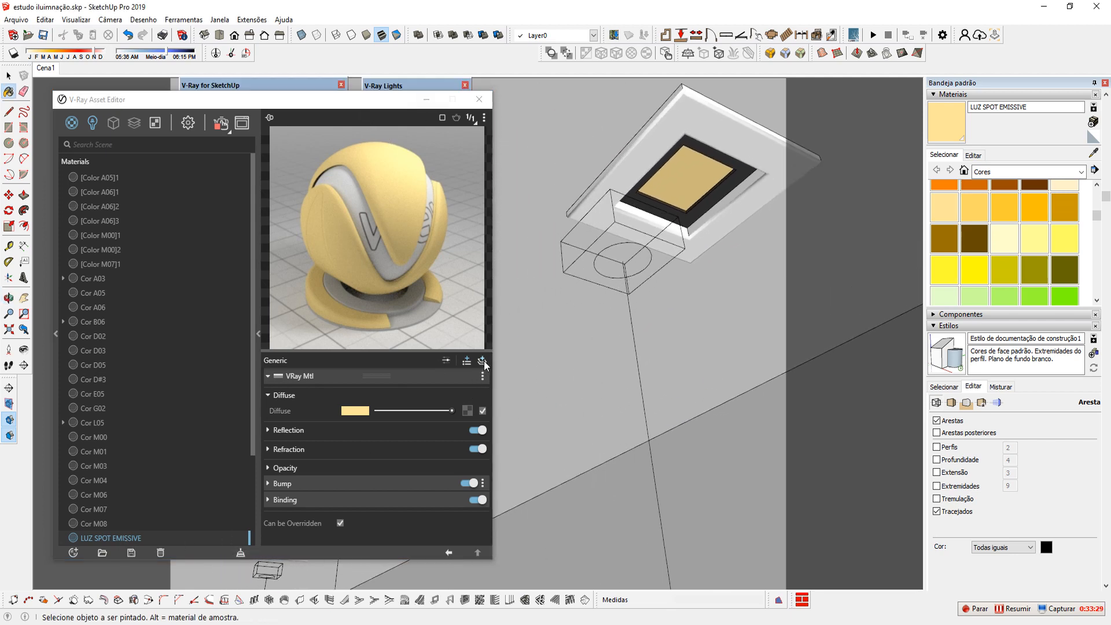
- Add an Emissive layer to the LUZ SPOT EMISSIVE material
click(334, 377)
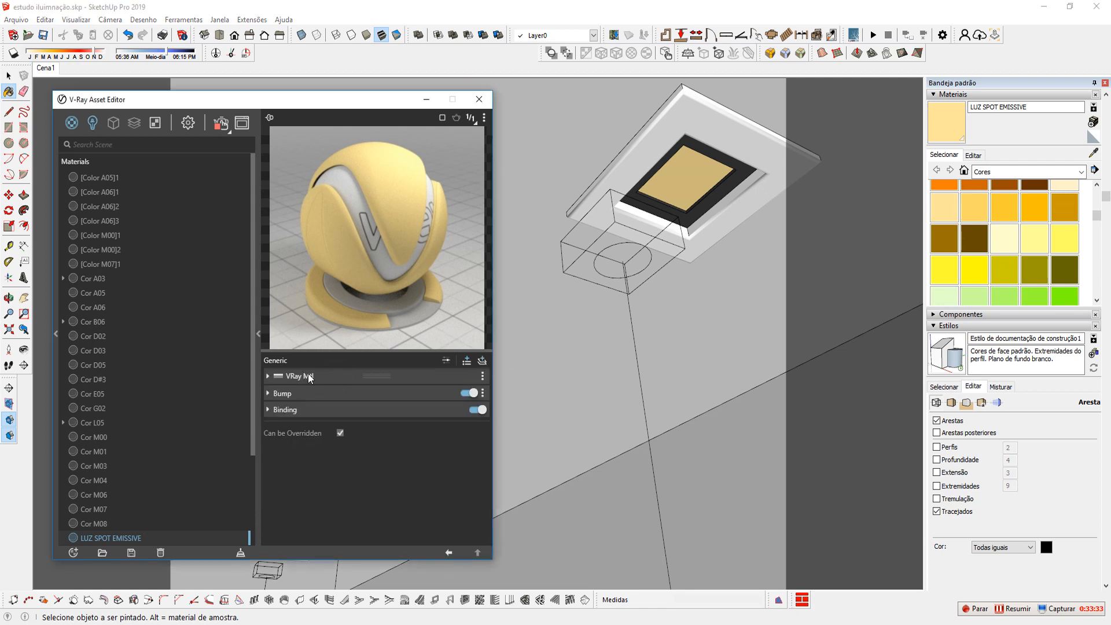
click(307, 377)
click(328, 377)
click(300, 394)
click(307, 394)
click(482, 362)
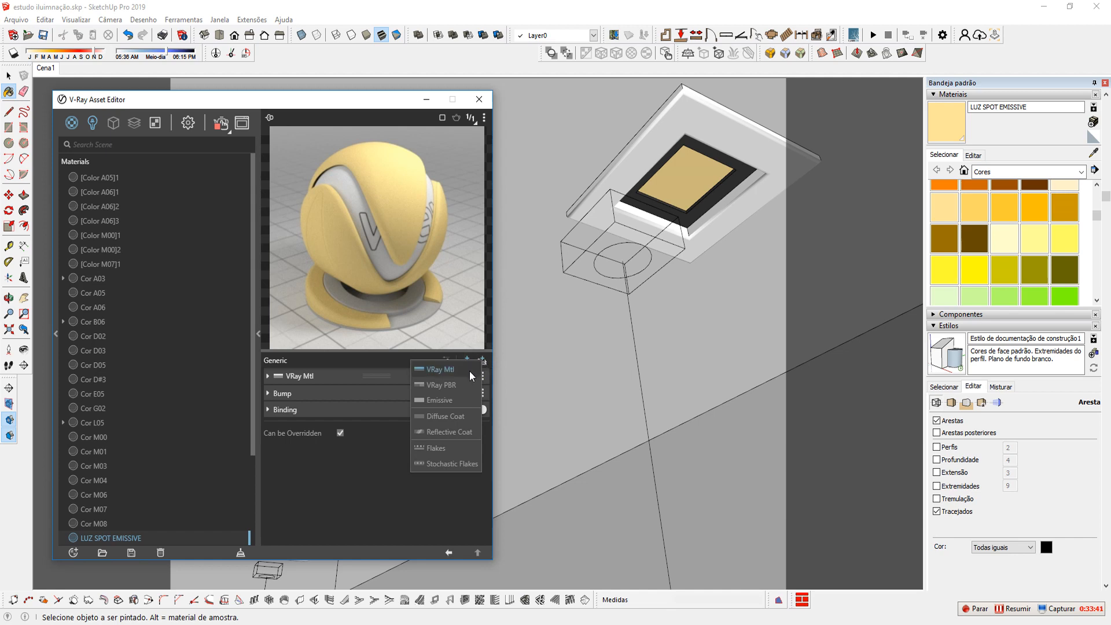
click(445, 401)
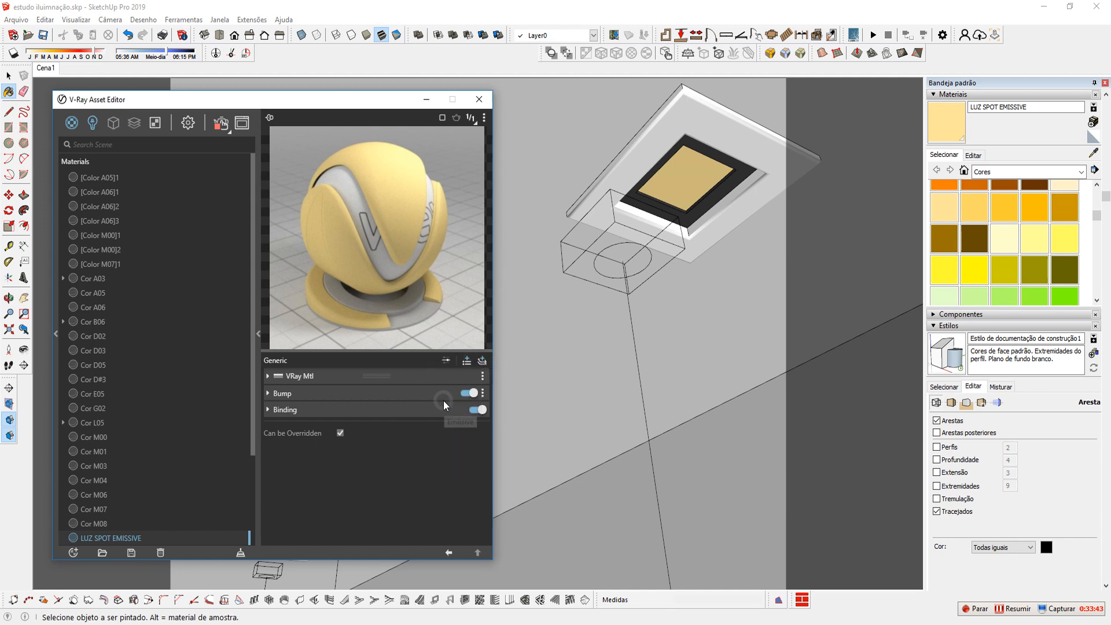
mouse_move(526, 275)
middle_down()
mouse_move(652, 441)
mouse_move(568, 463)
mouse_move(650, 461)
mouse_move(487, 449)
middle_up()
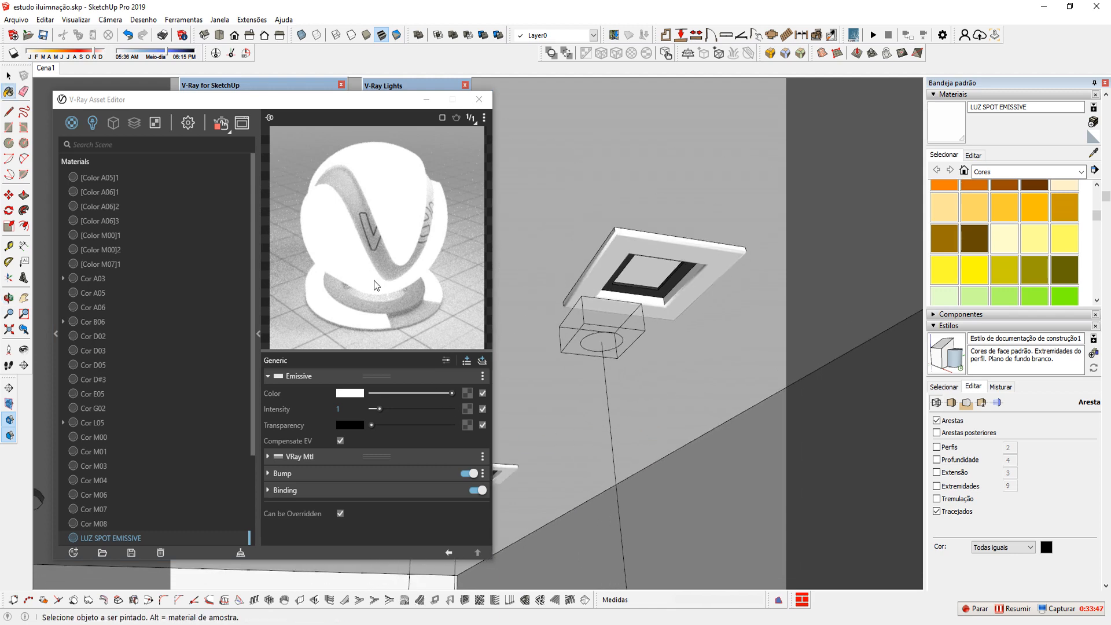
middle_drag(637, 380, 639, 365)
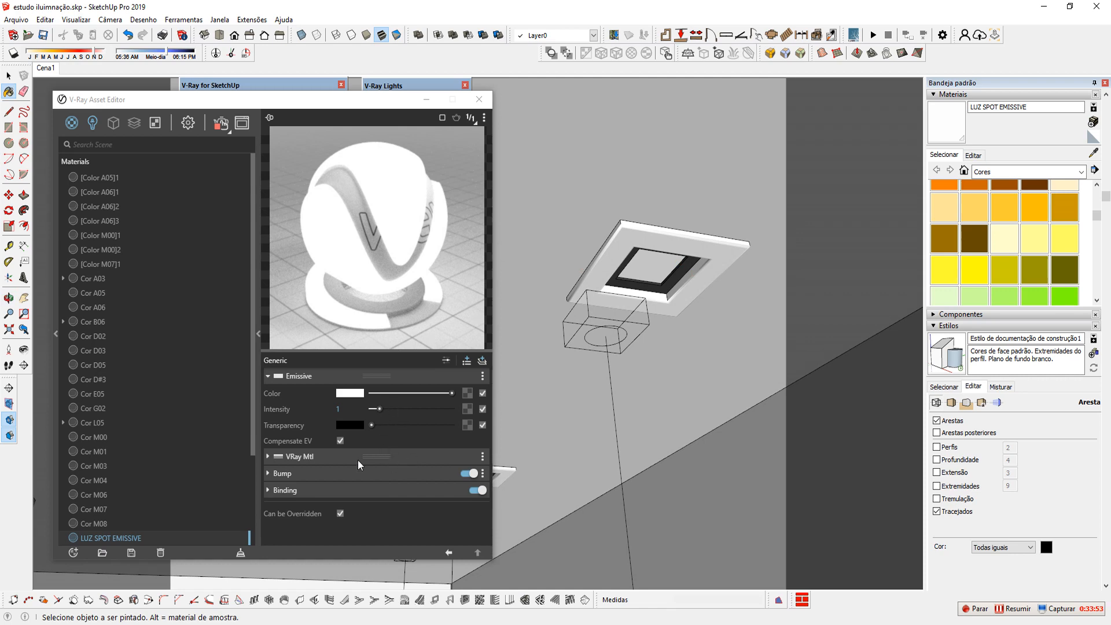
- Copy the VRay Mtl diffuse color to the Emissive color, and try an Emissive intensity of 2 before setting it to 3
click(408, 460)
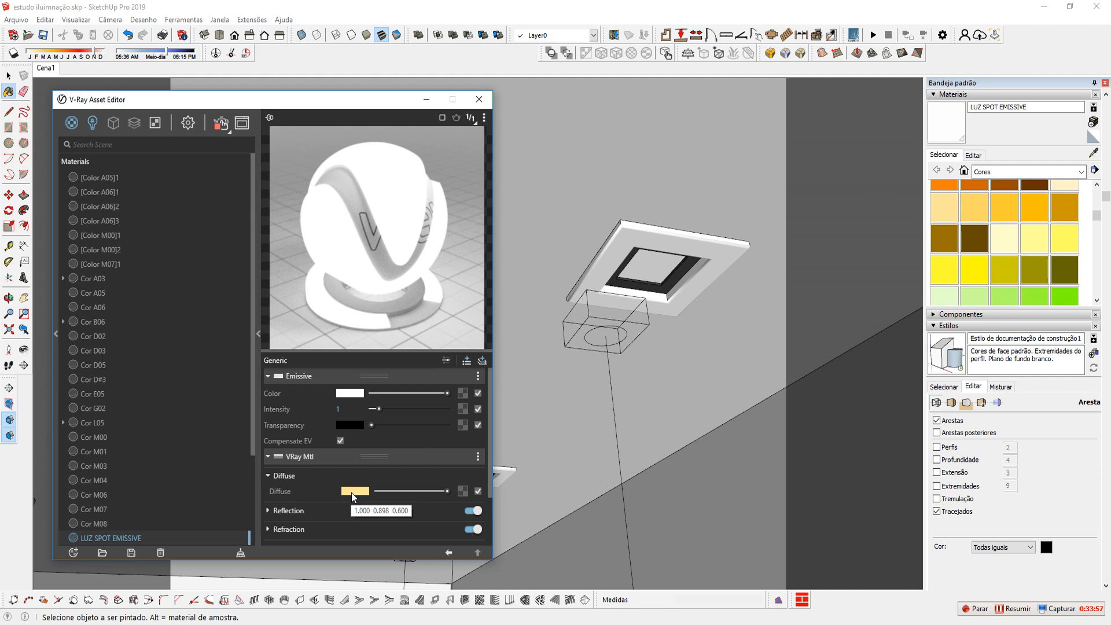
drag(351, 491, 349, 394)
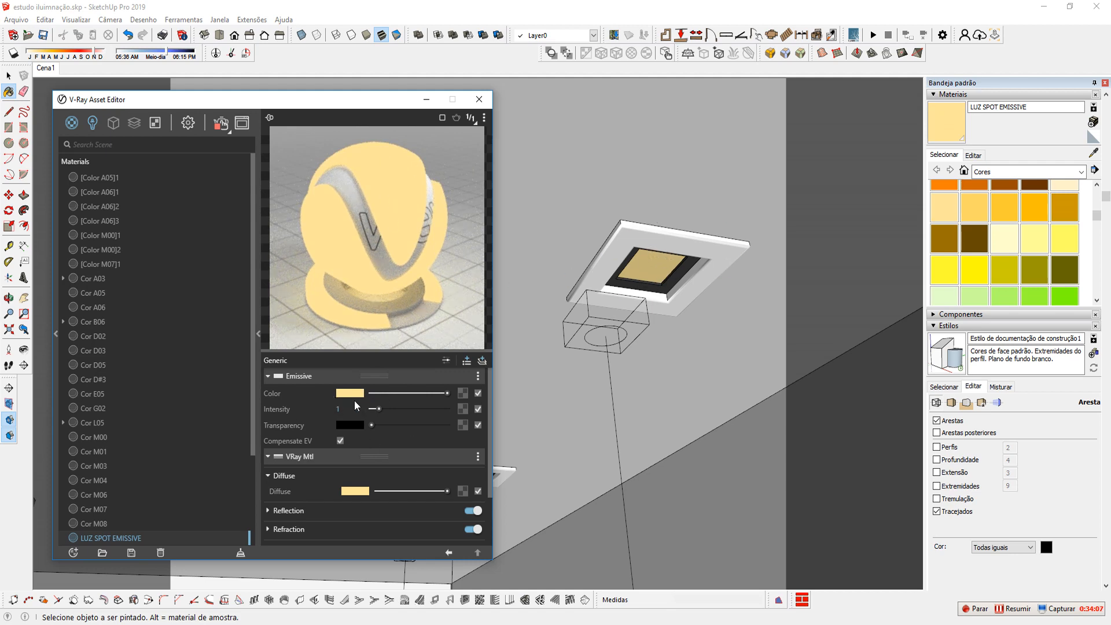
double_click(341, 408)
text(2)
key(Return)
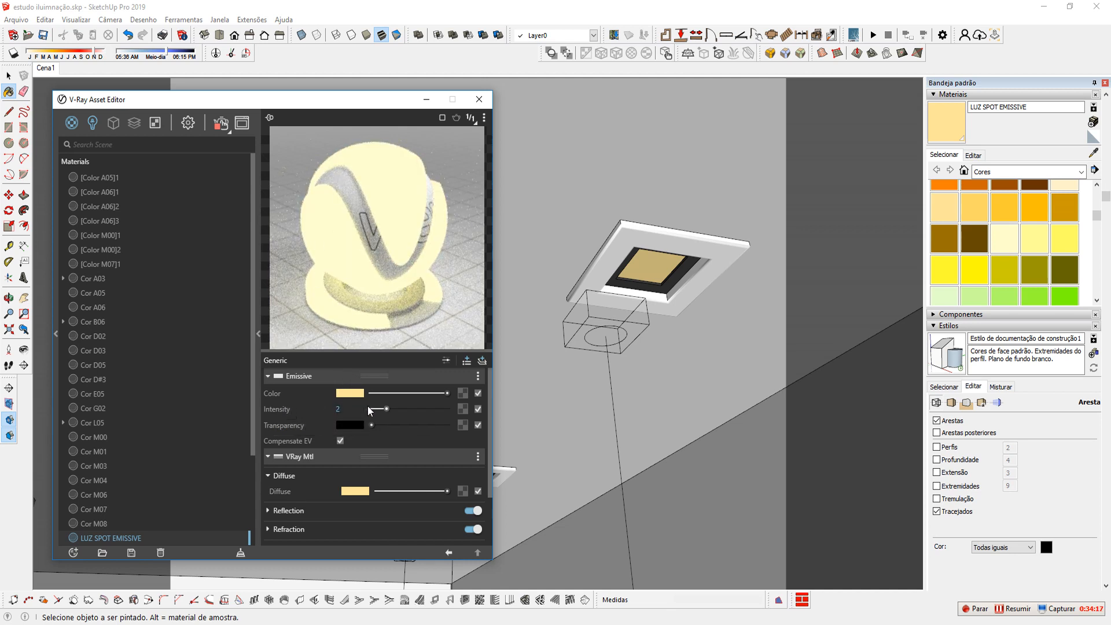
click(347, 409)
text(3)
key(Return)
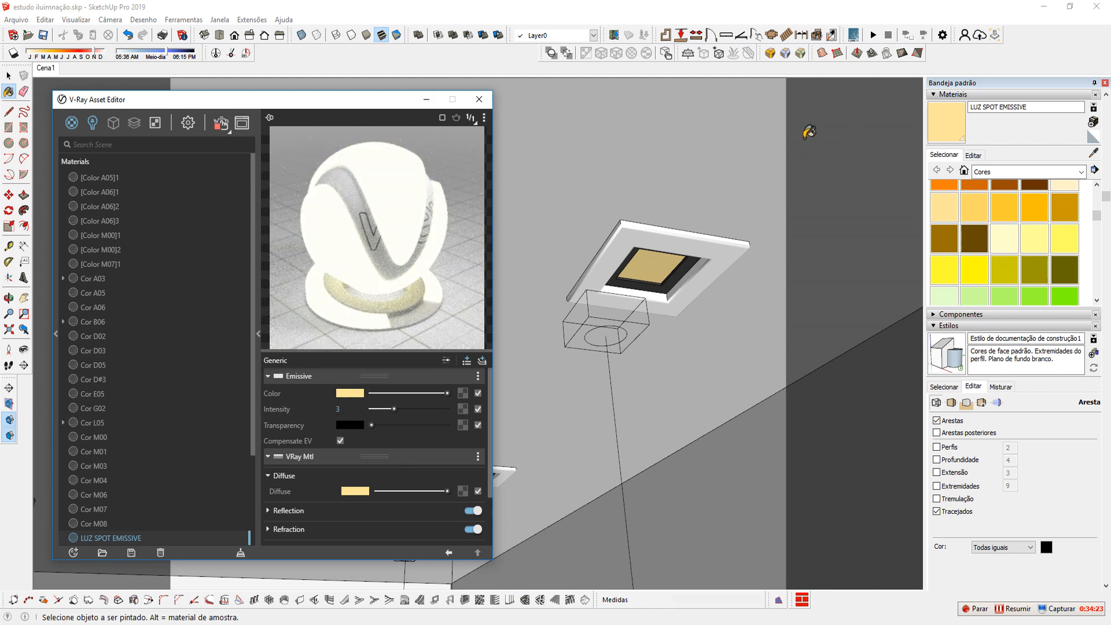
- Move the Asset Editor aside, show the frame buffer to examine the ceiling spots up close in the render, and close it
click(352, 64)
drag(318, 102, 300, 179)
right_click(298, 89)
click(291, 101)
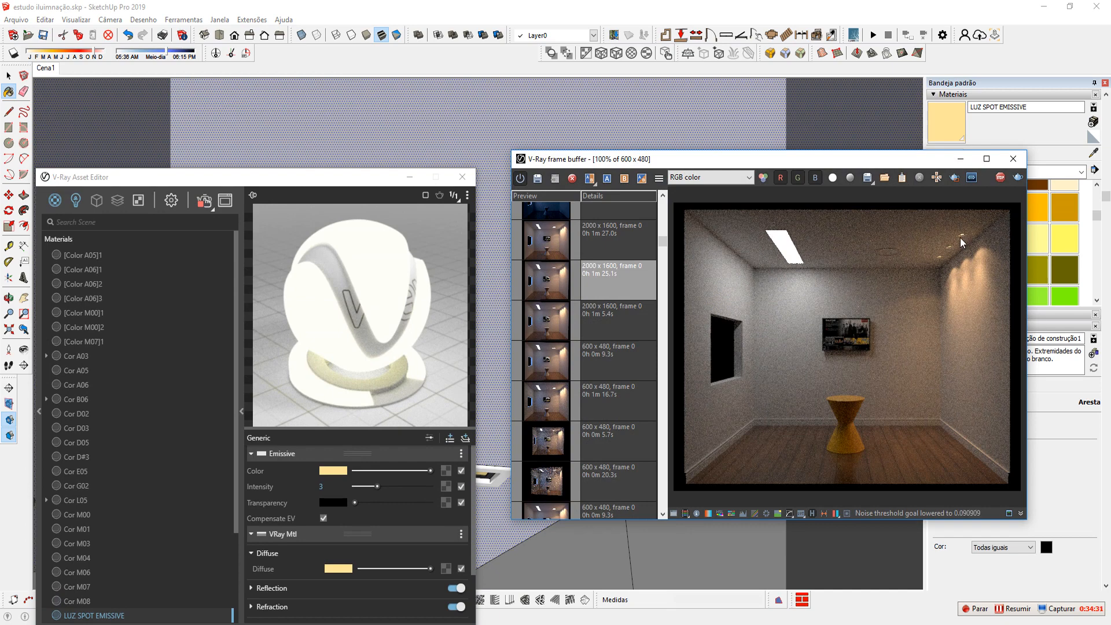
scroll(963, 241, up, 3)
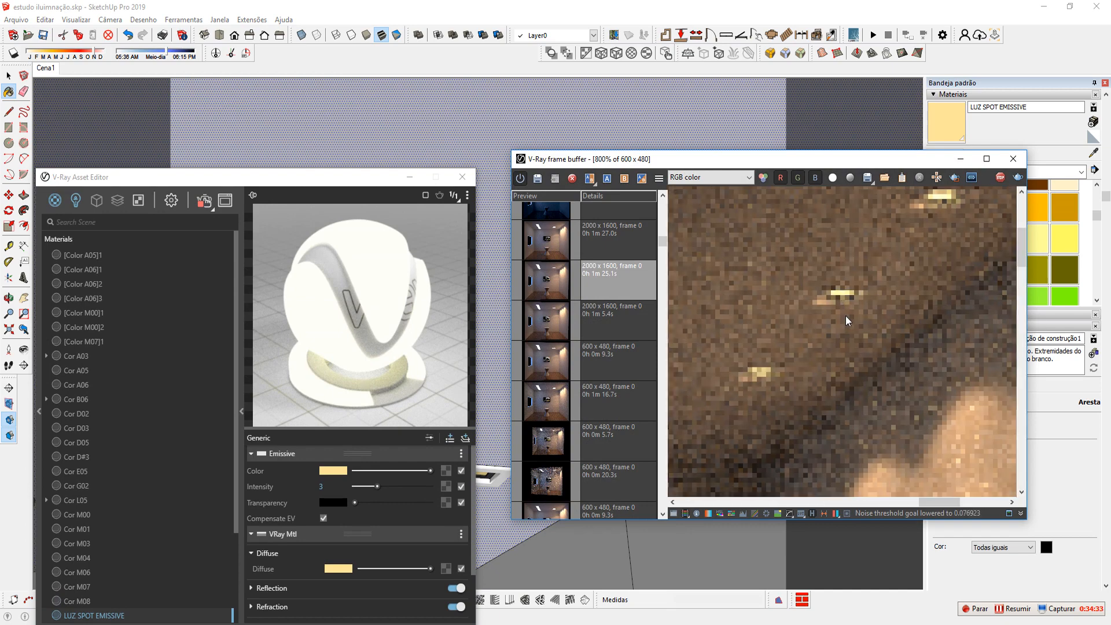
scroll(865, 288, down, 1)
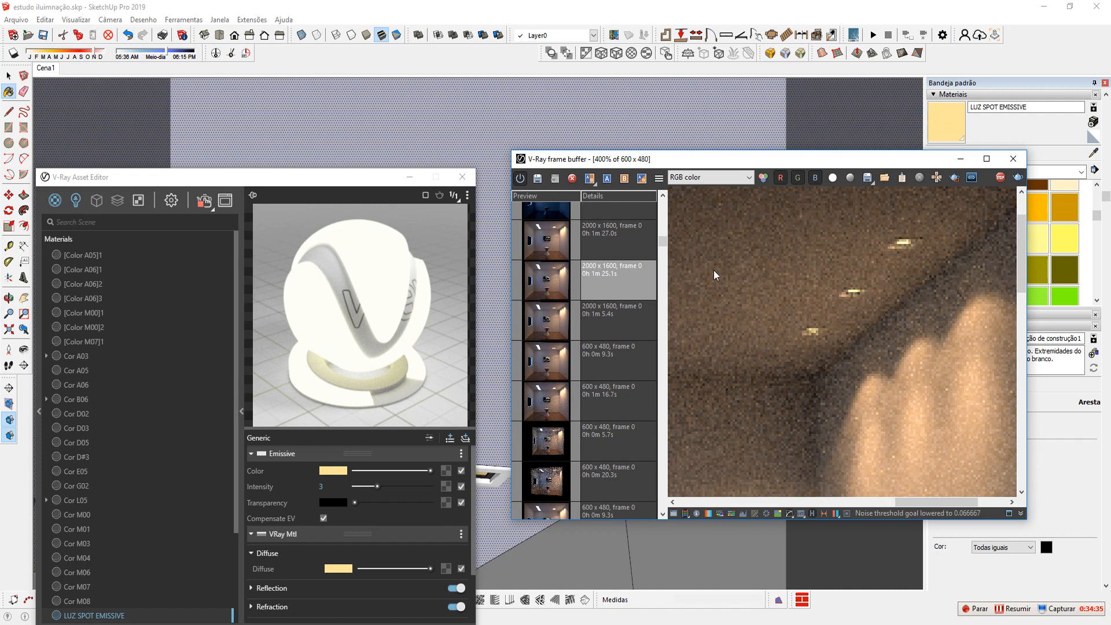
scroll(765, 352, down, 2)
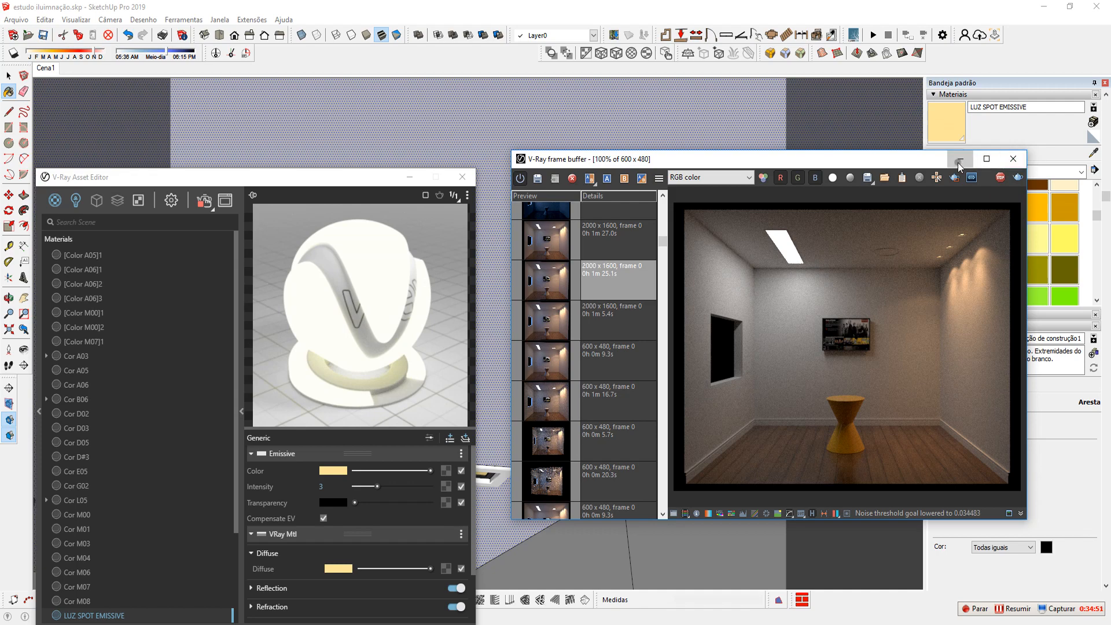
click(1012, 158)
- Return the model from the ceiling spots to the Cena1 scene view and minimize the Asset Editor
scroll(642, 258, up, 5)
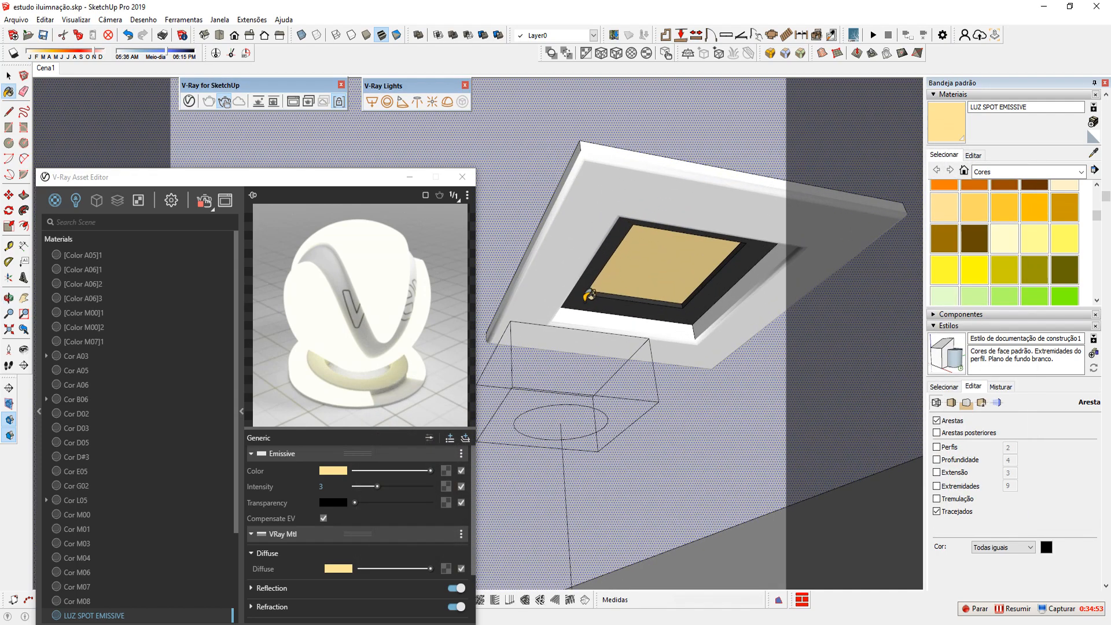
scroll(700, 252, down, 8)
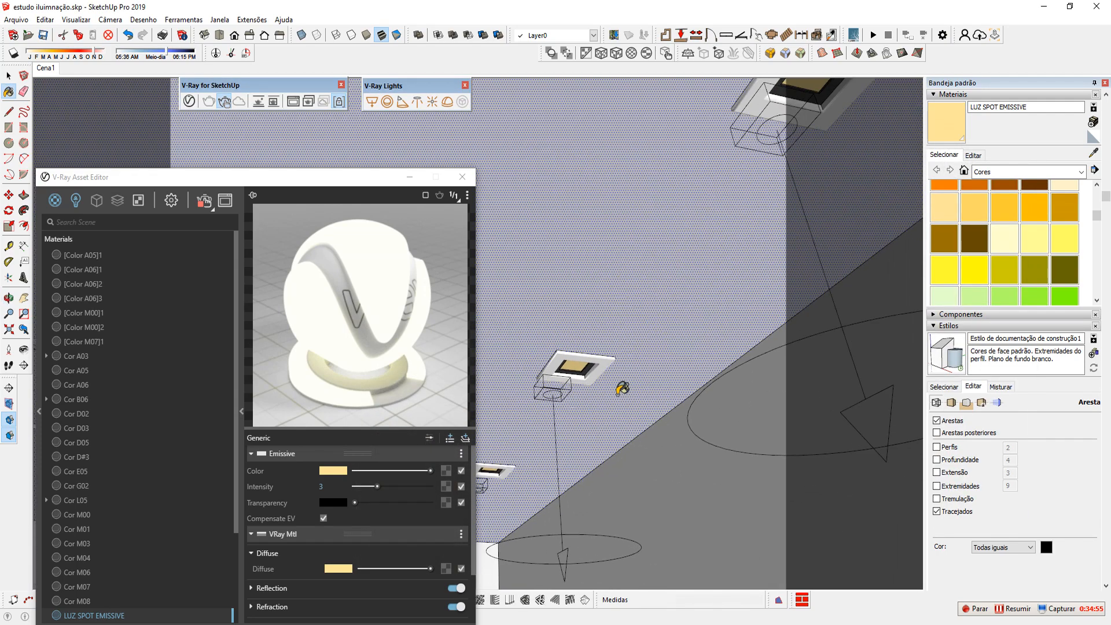
scroll(598, 413, down, 4)
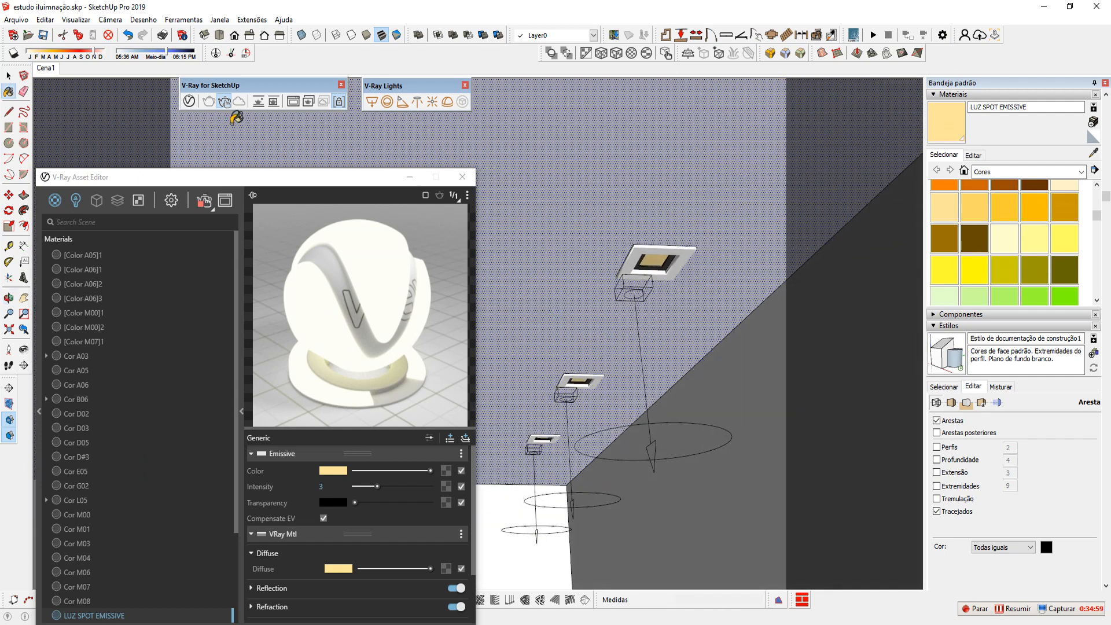
scroll(770, 347, down, 3)
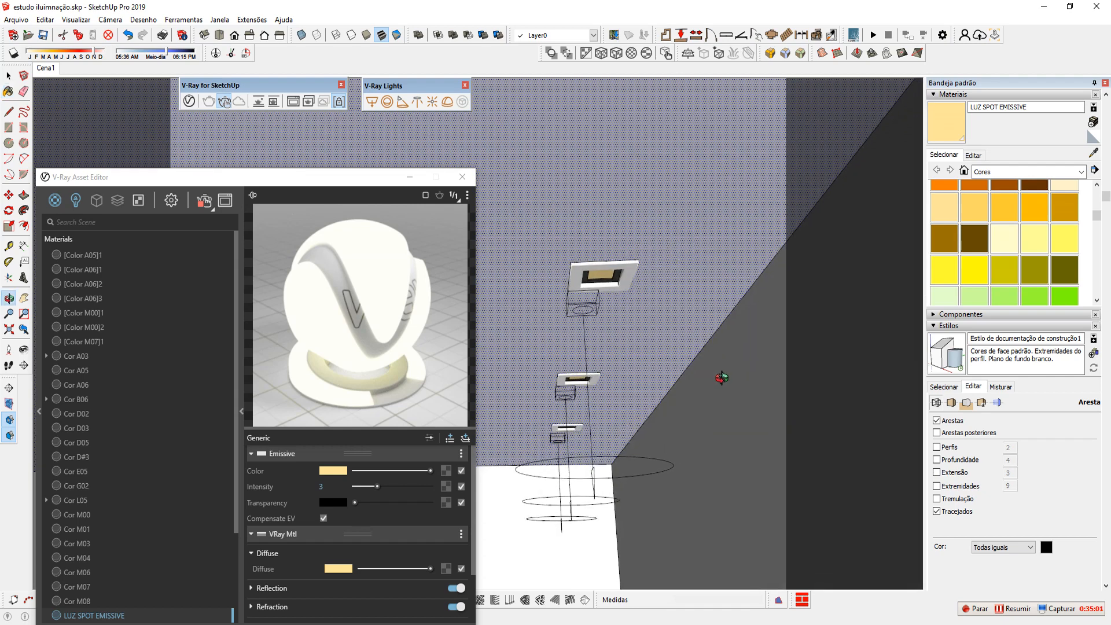
middle_drag(724, 341, 619, 416)
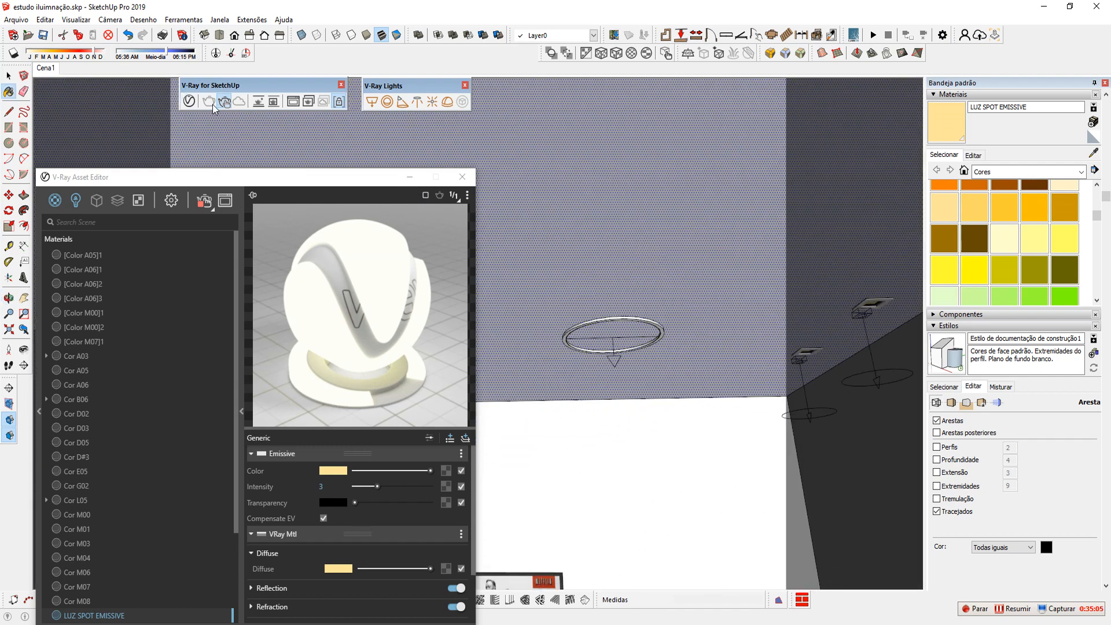
click(46, 68)
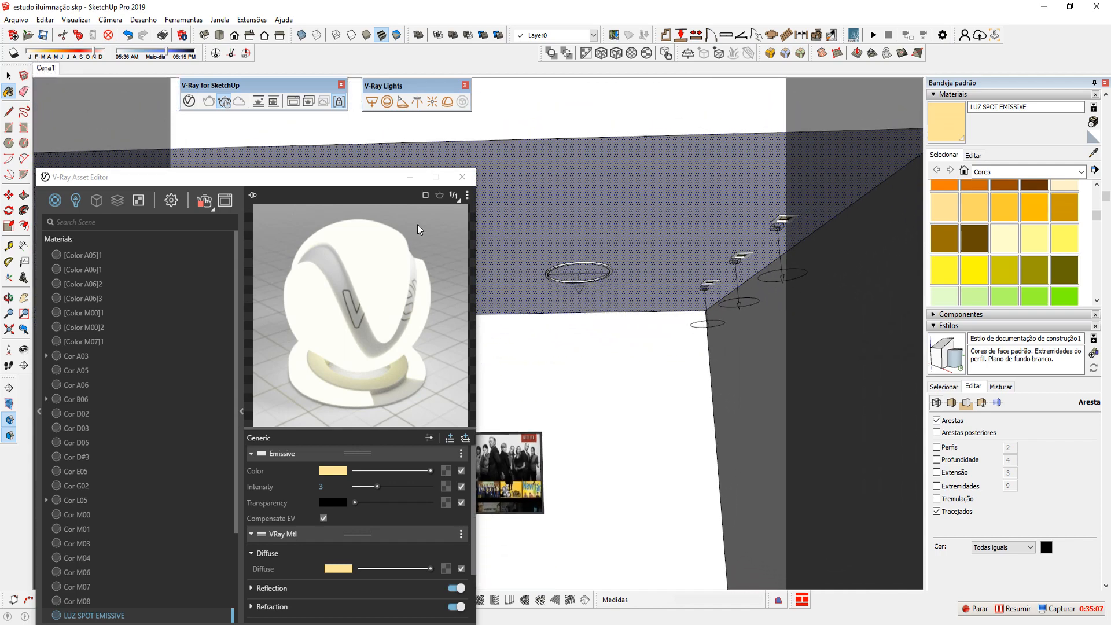
click(409, 177)
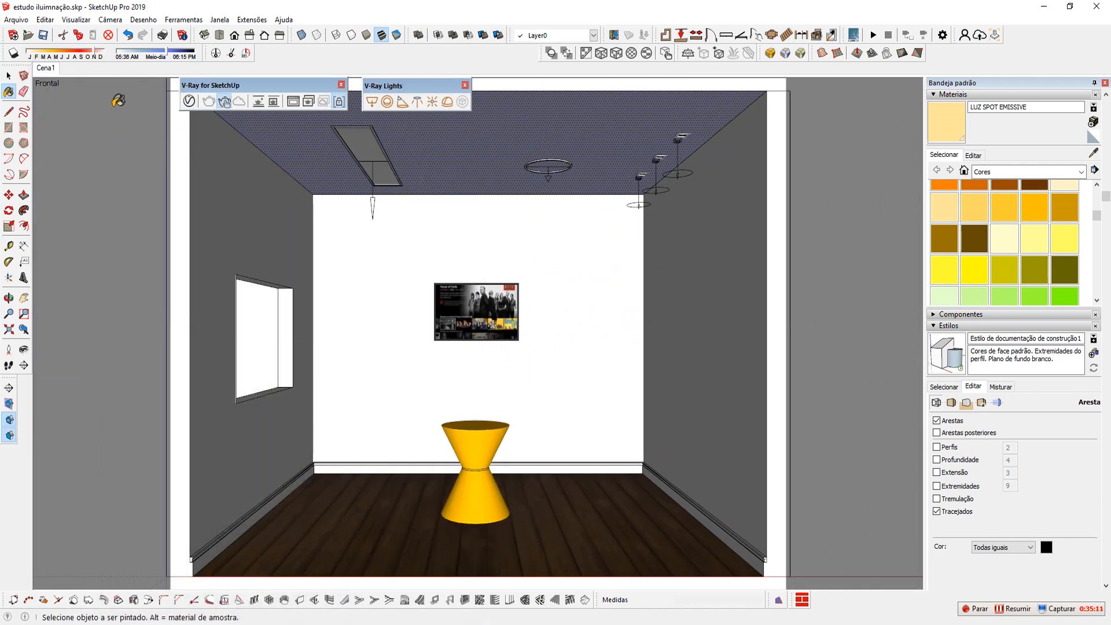
- Reopen the Asset Editor with its list of lights and show the frame buffer beside it
click(190, 104)
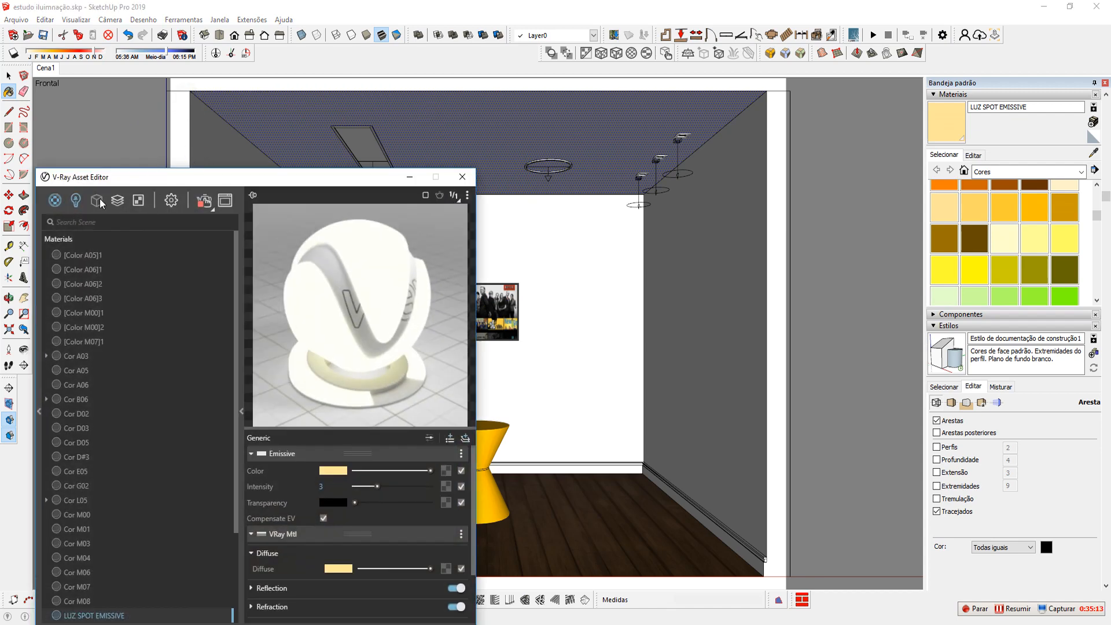
click(75, 202)
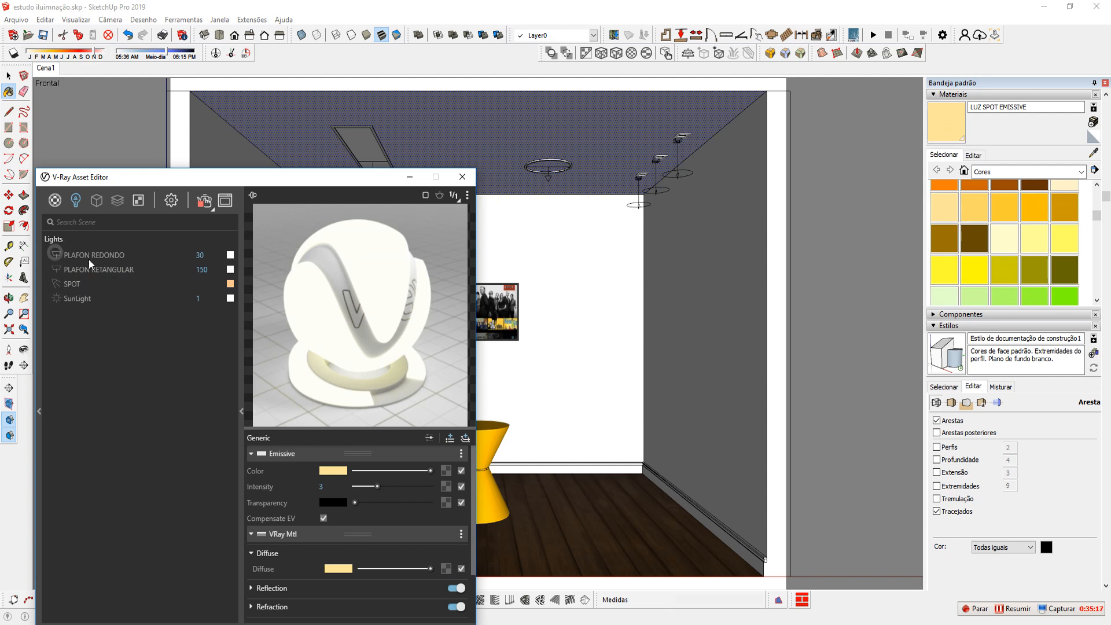
right_click(458, 119)
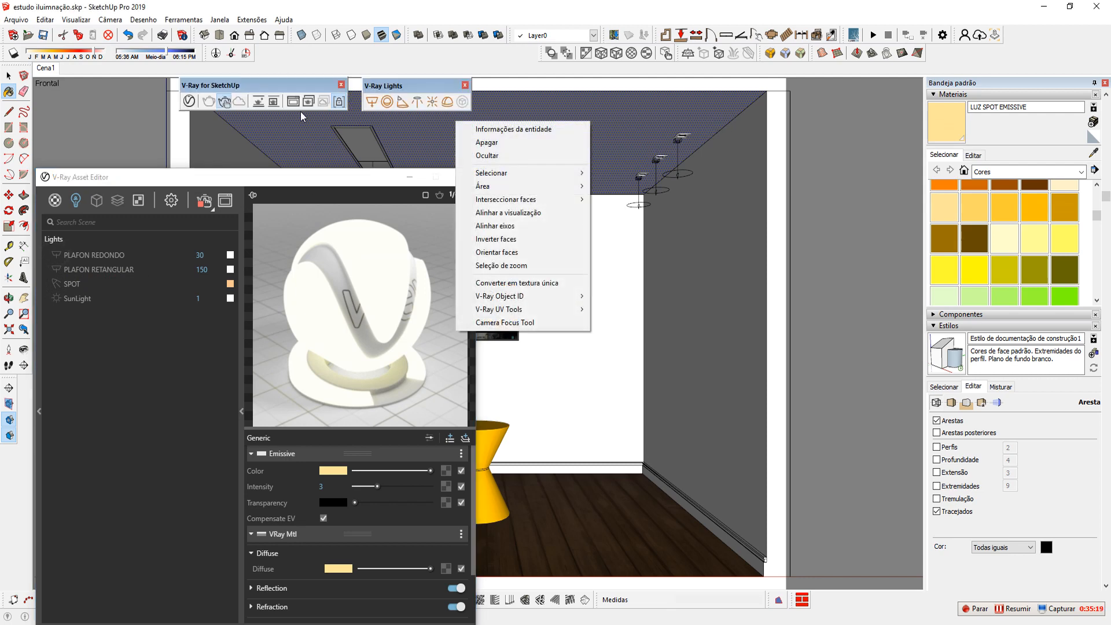
click(294, 101)
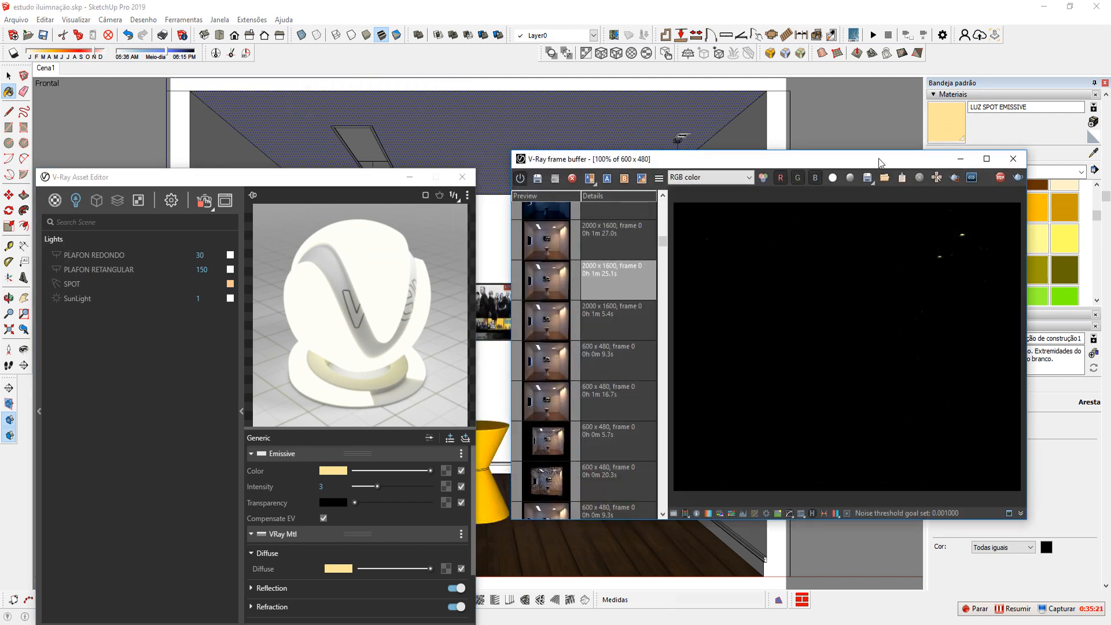
- Sample the TV screen's material from the model and place the Asset Editor and frame buffer side by side
drag(852, 165, 741, 166)
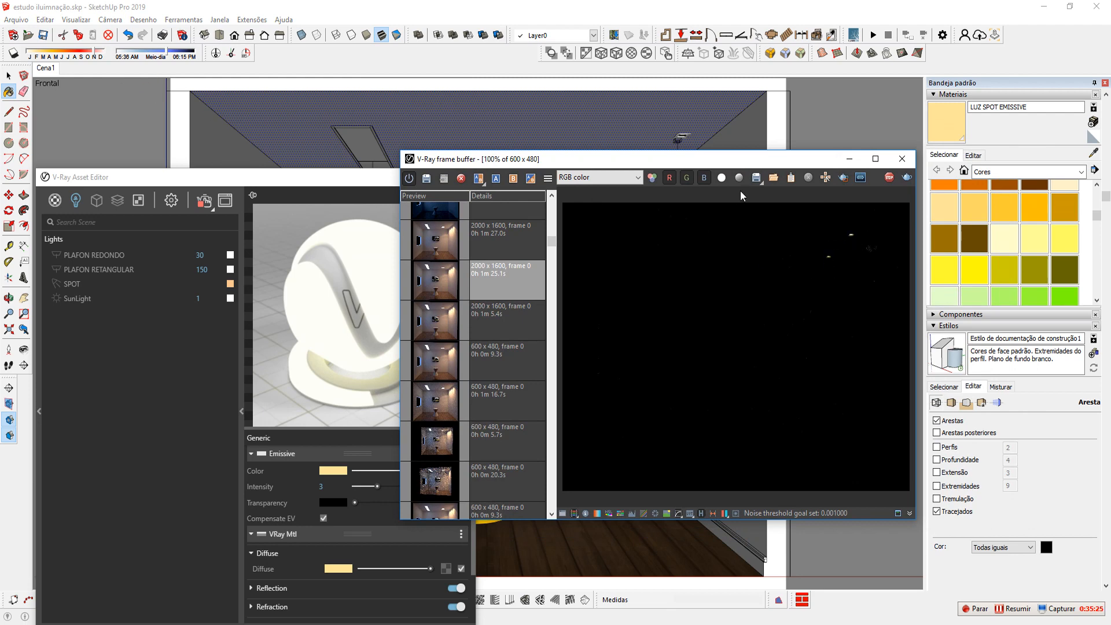
drag(768, 157, 498, 319)
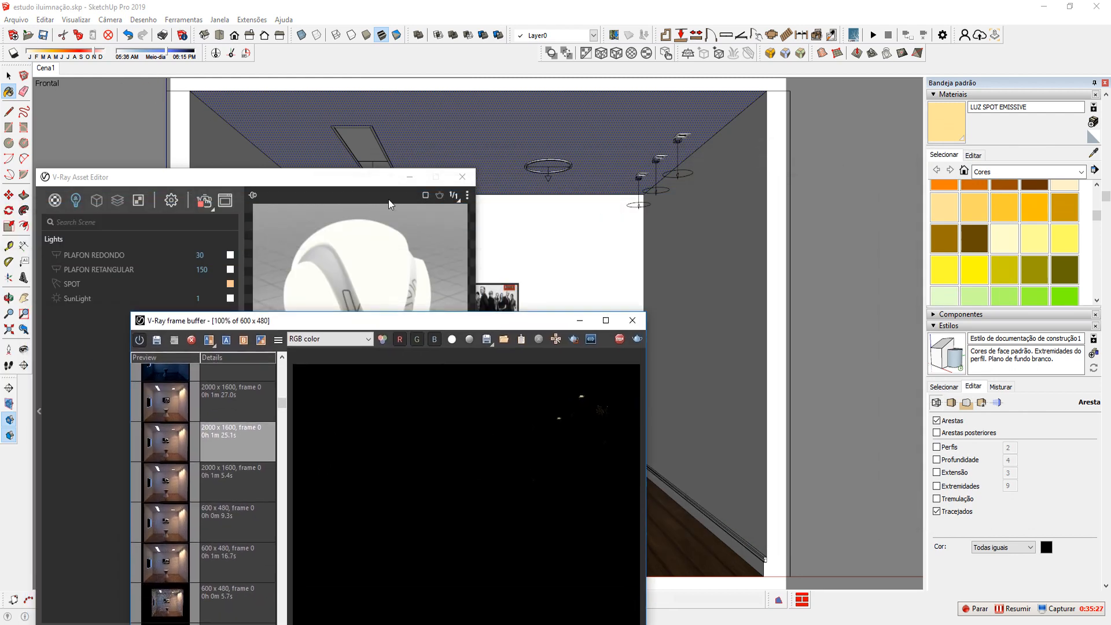
click(359, 184)
drag(360, 184, 280, 201)
drag(486, 316, 468, 354)
click(1093, 154)
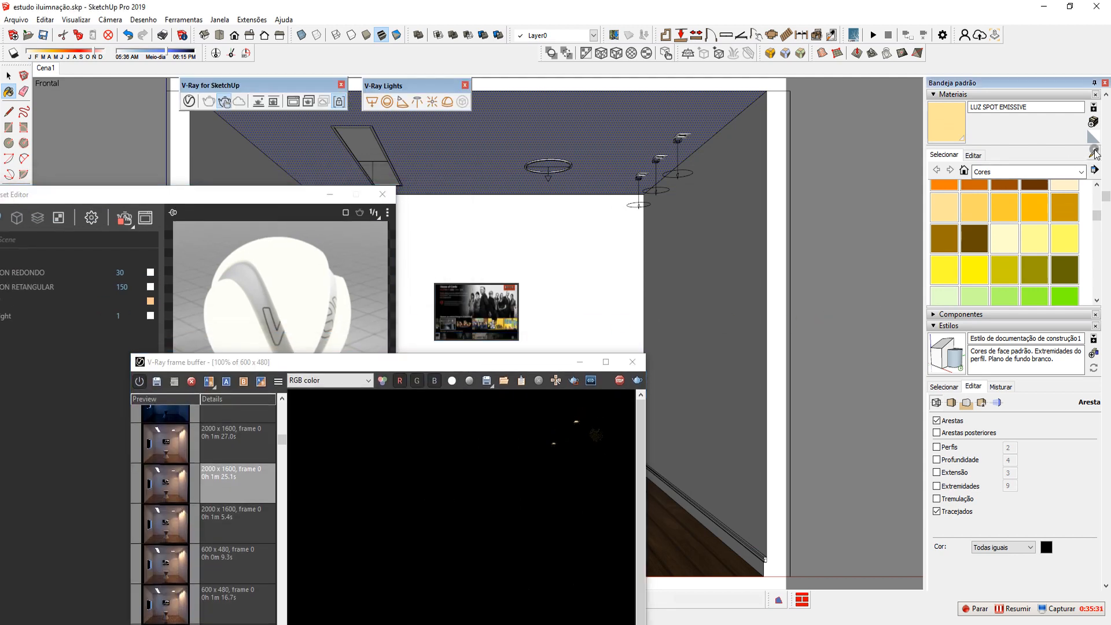
click(489, 296)
drag(480, 365, 854, 195)
drag(197, 197, 322, 137)
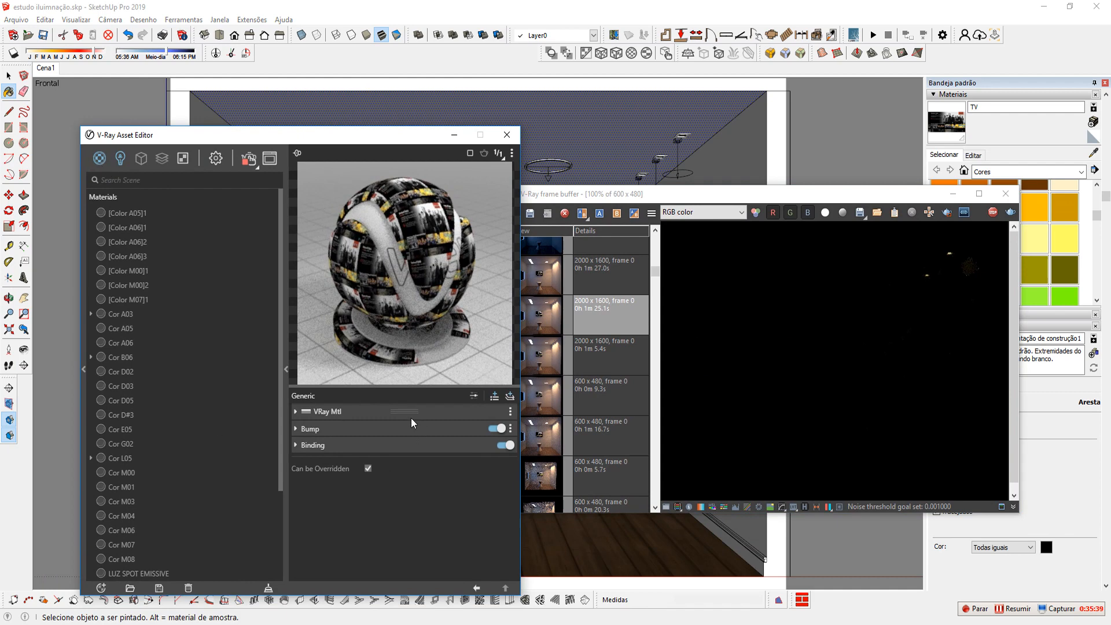
- Add an Emissive layer to the TV material and expand its VRay Mtl diffuse settings
click(510, 397)
click(481, 438)
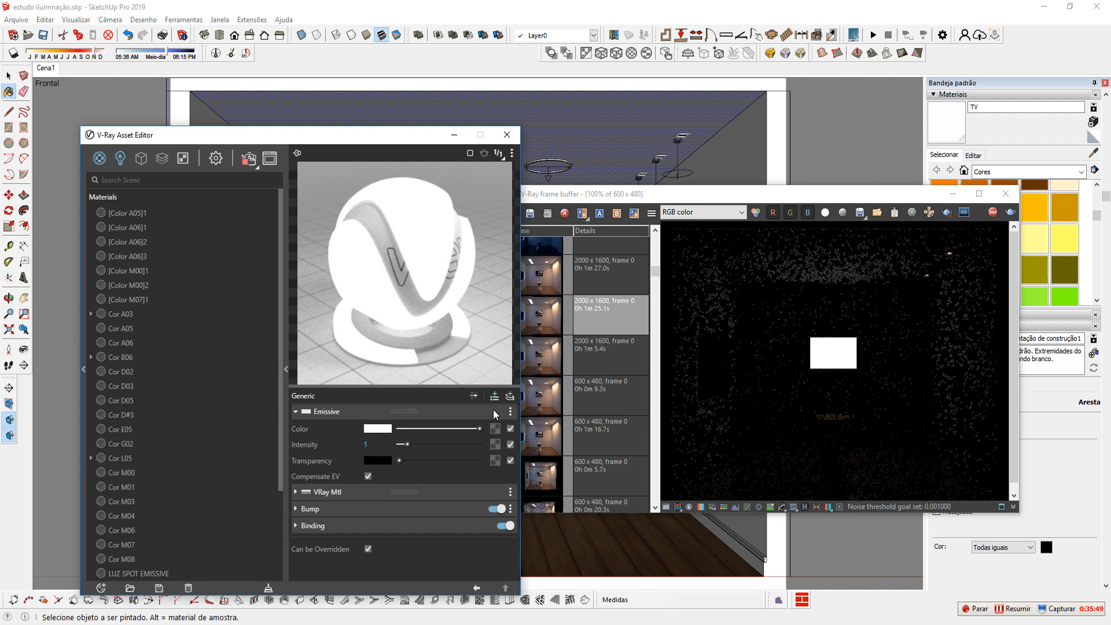
click(436, 494)
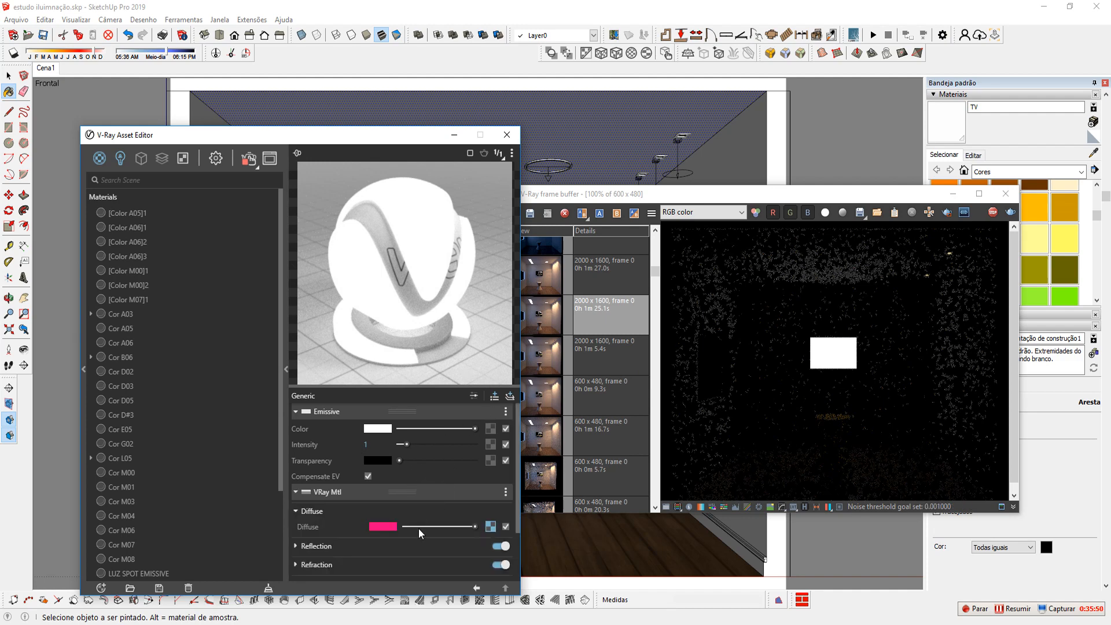
- Copy the TV material's diffuse texture and paste it as a copy into the Emissive color's texture slot
click(492, 529)
right_click(494, 528)
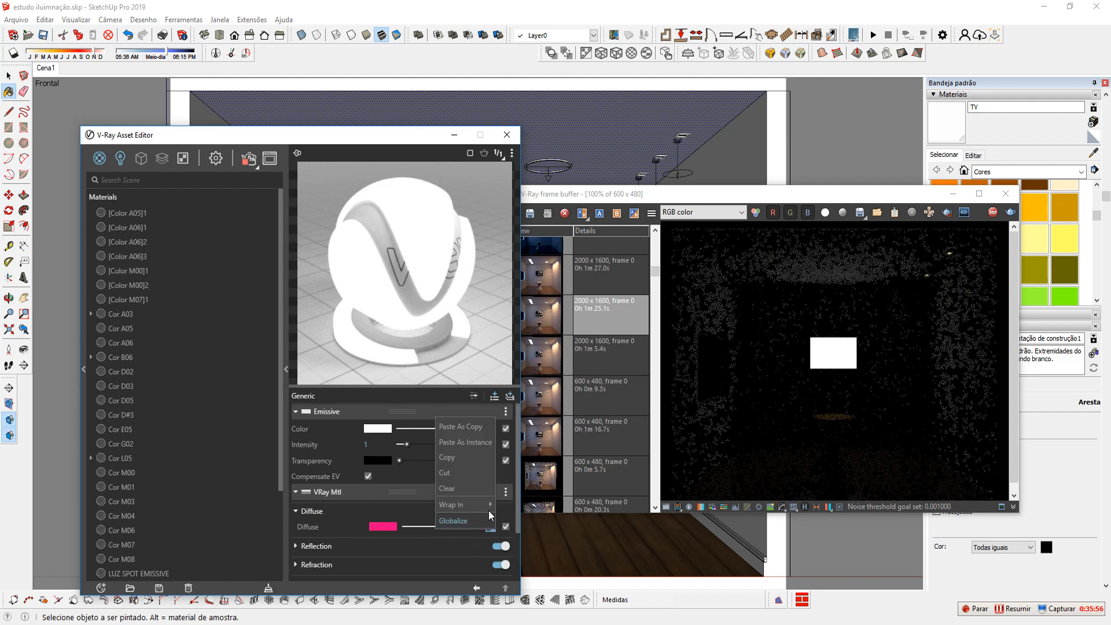
click(450, 456)
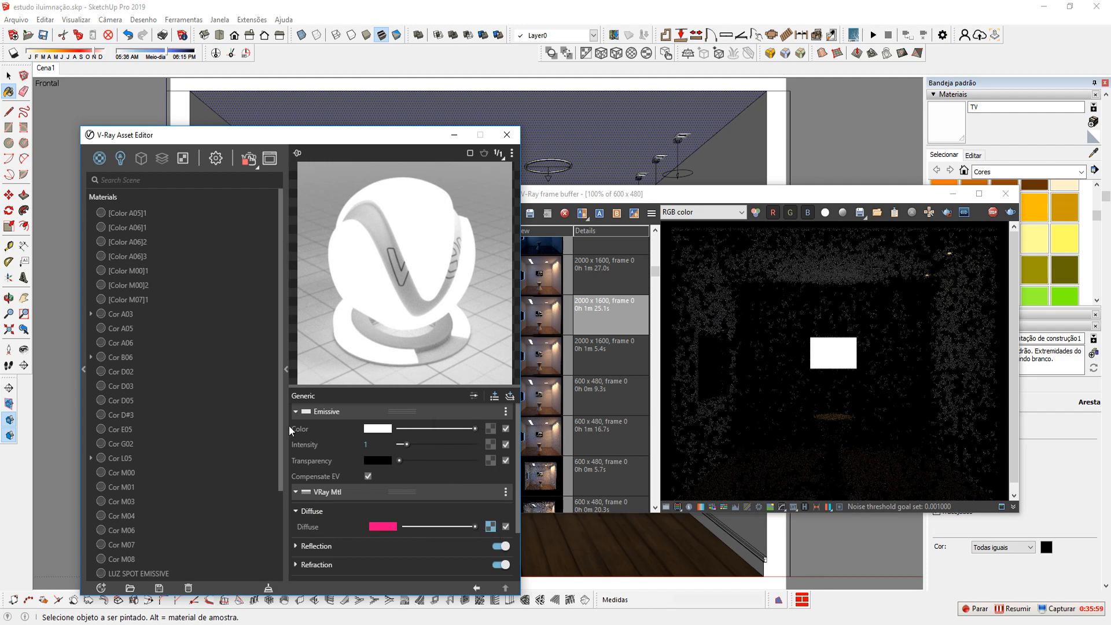
key(ctrl)
key(ctrl)
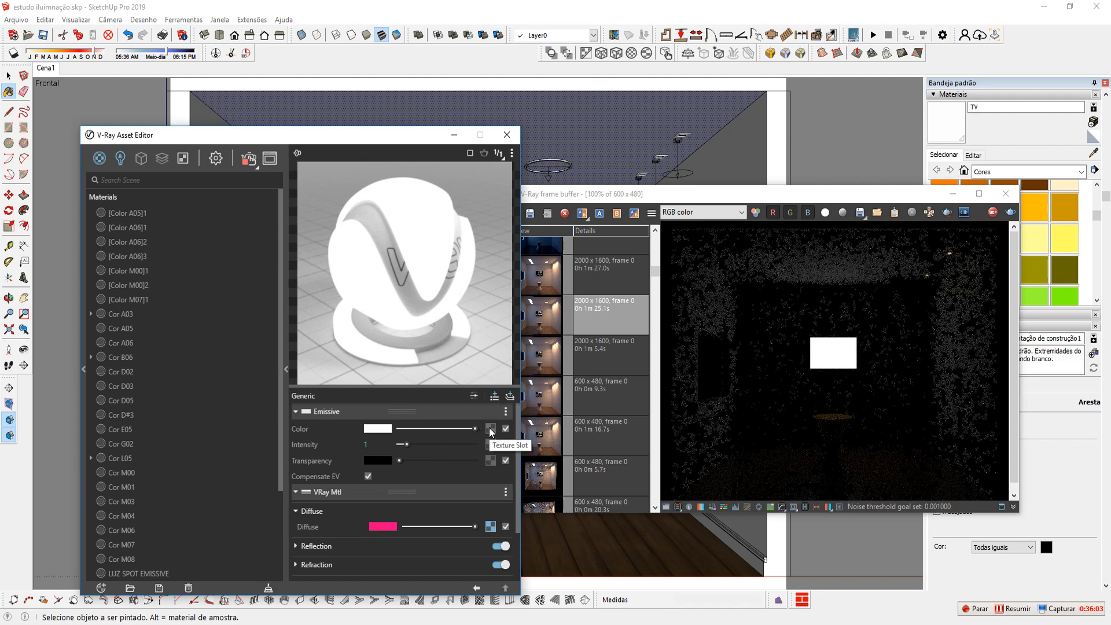
right_click(495, 430)
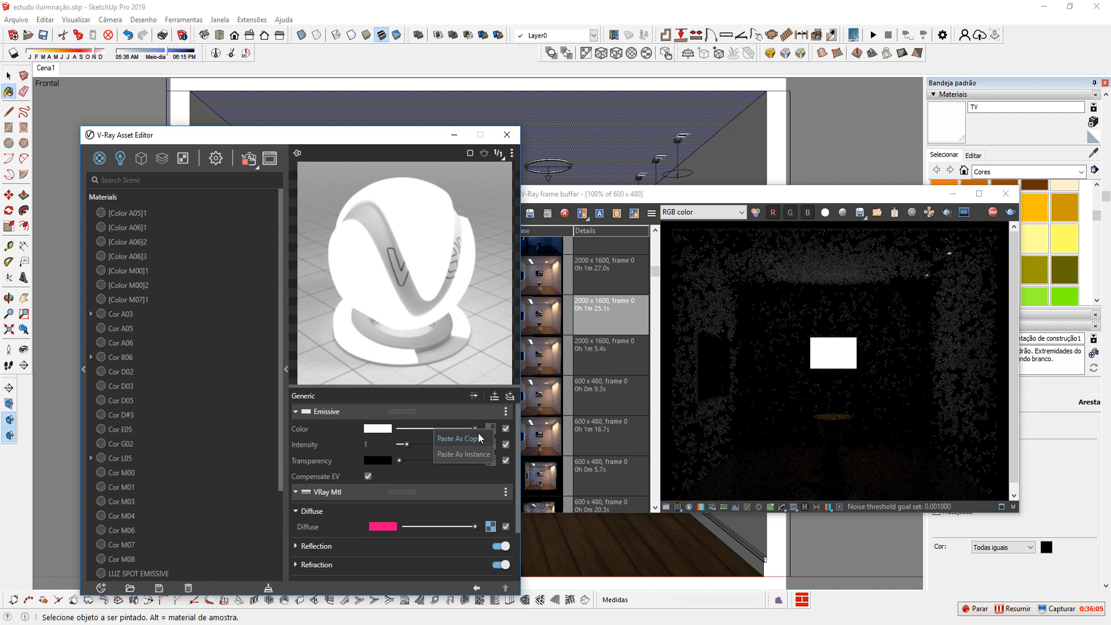
click(454, 443)
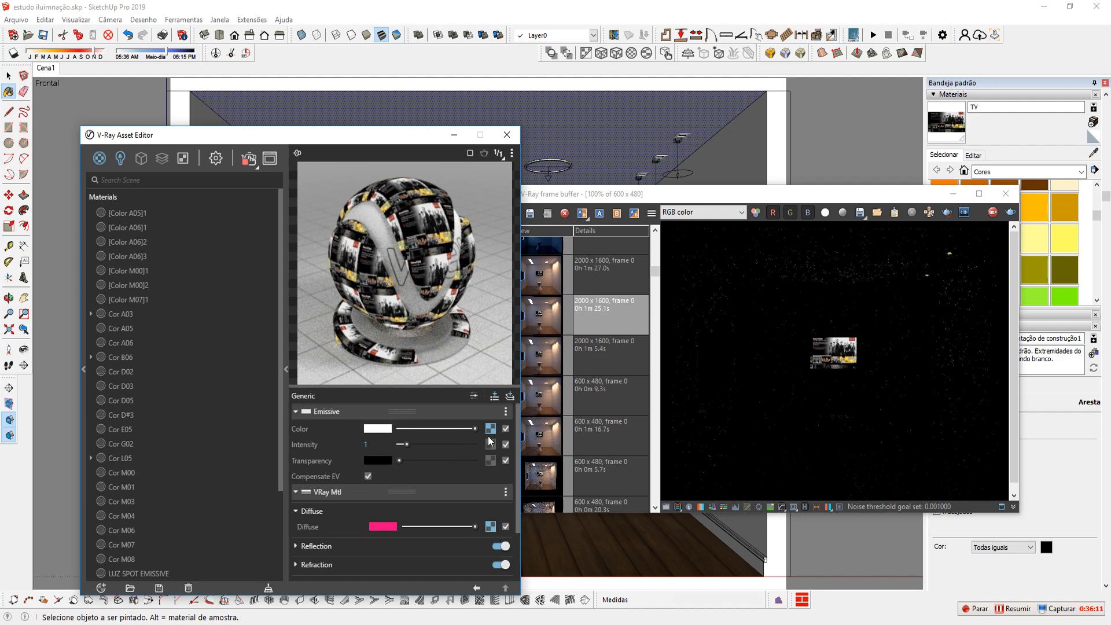
- Examine the TV glow in the enlarged frame buffer, and try Emissive intensities of 2 and 3
click(491, 528)
click(979, 194)
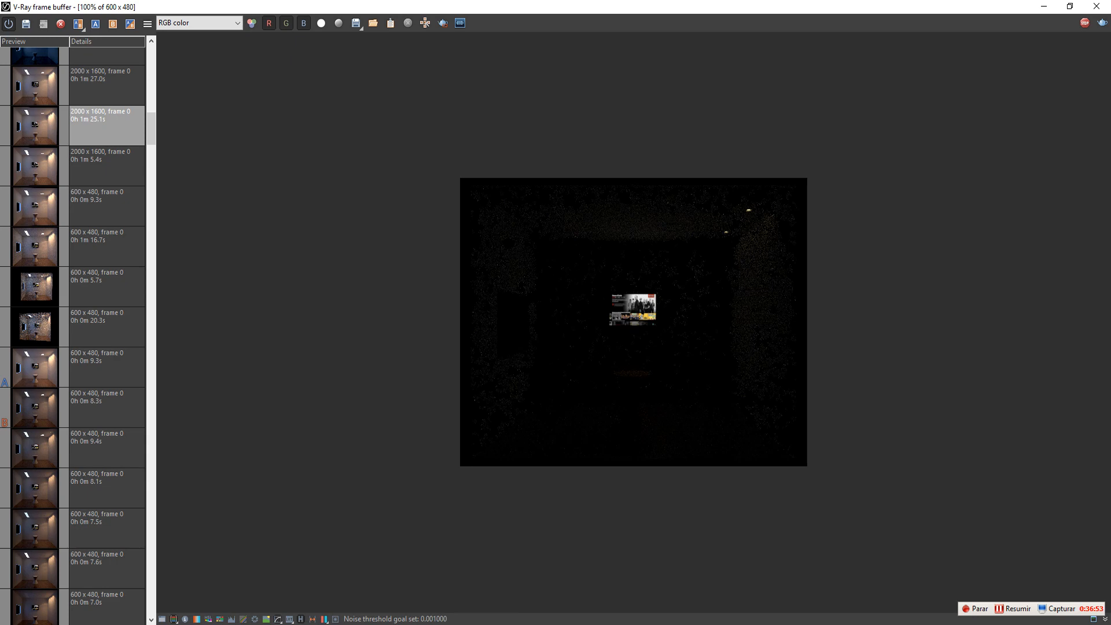
click(1069, 6)
click(370, 444)
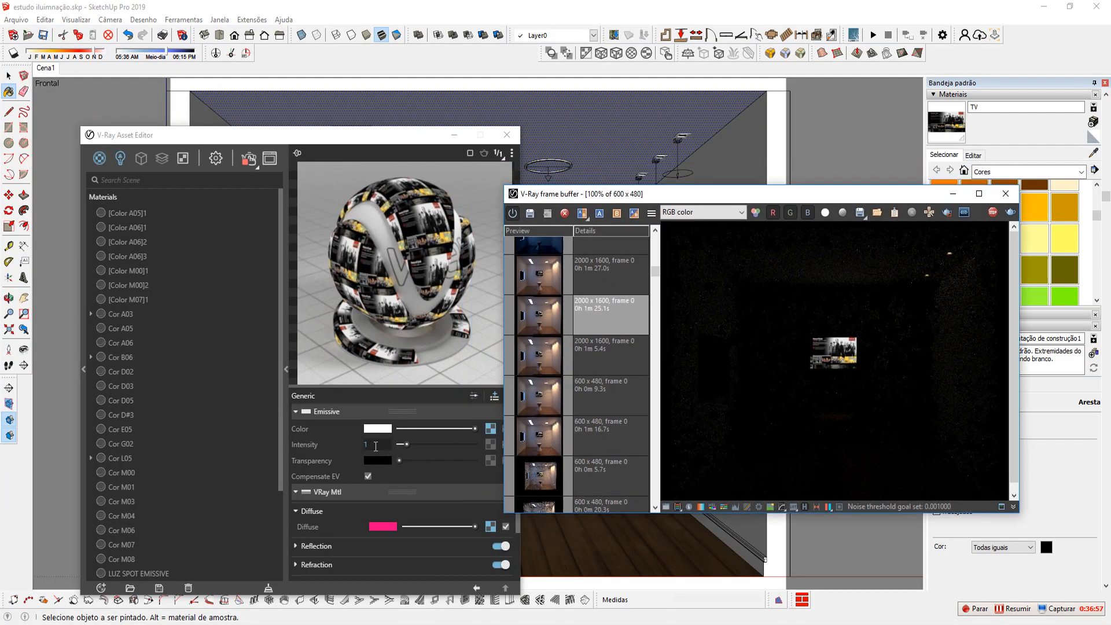
text(2)
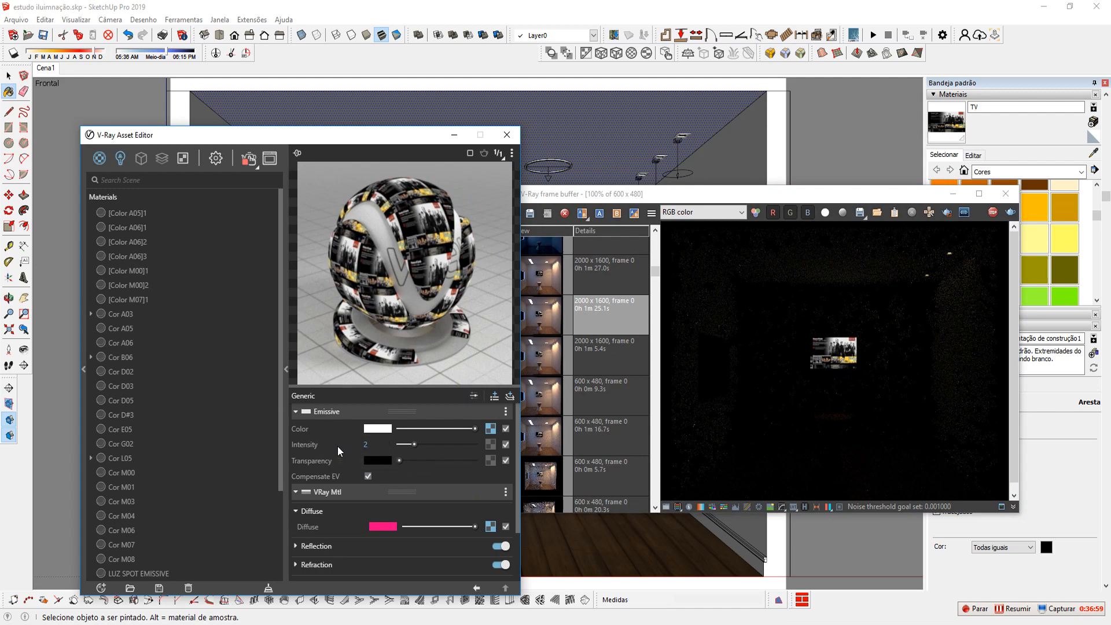
key(Return)
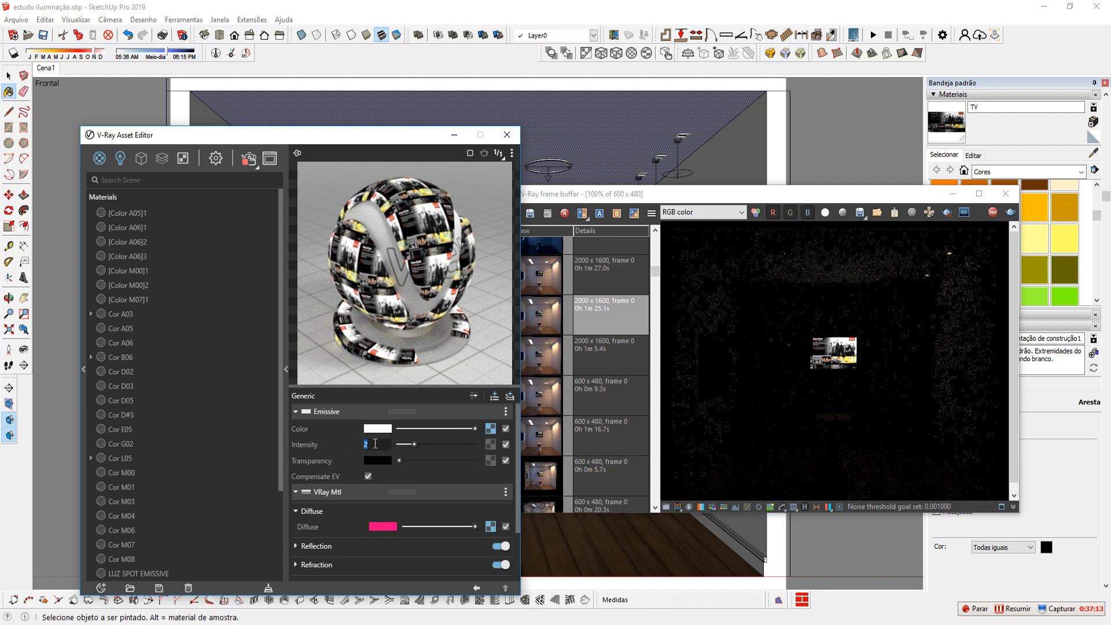
text(3)
key(Return)
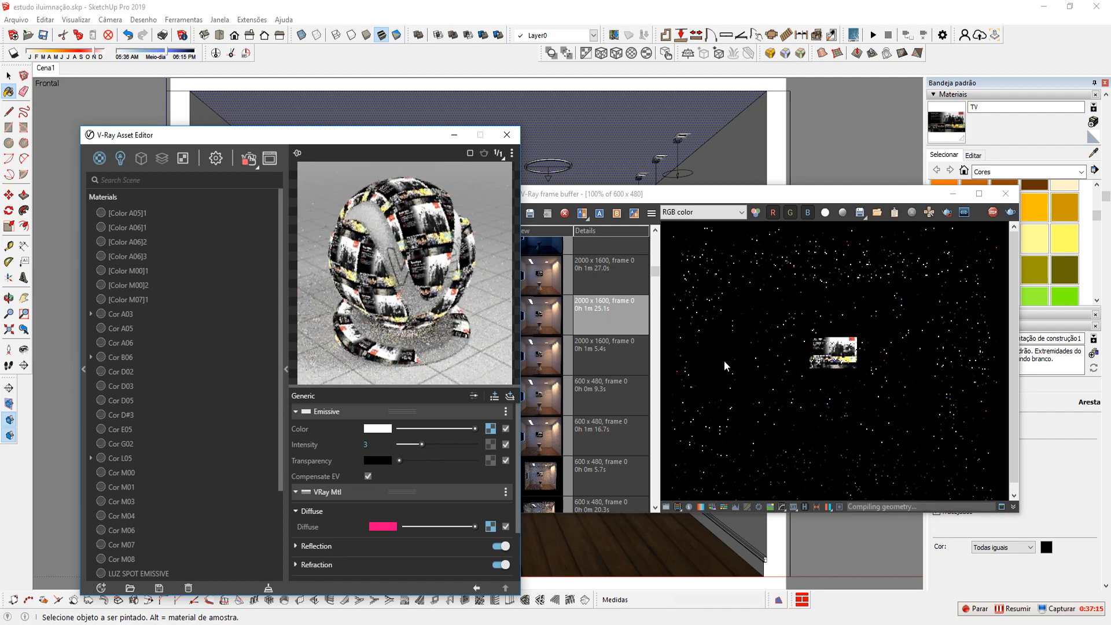
- Move the windows clear of the TV, unlock the interactive render's camera and frame the TV up close
drag(669, 195, 869, 182)
drag(425, 142, 271, 130)
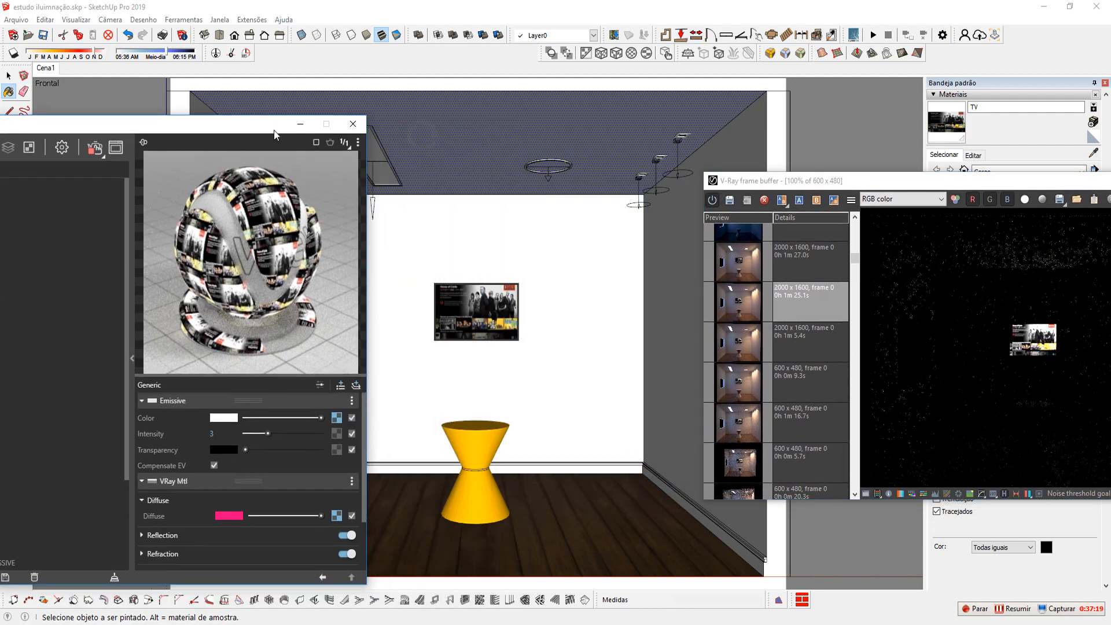
scroll(456, 301, up, 5)
drag(994, 180, 915, 182)
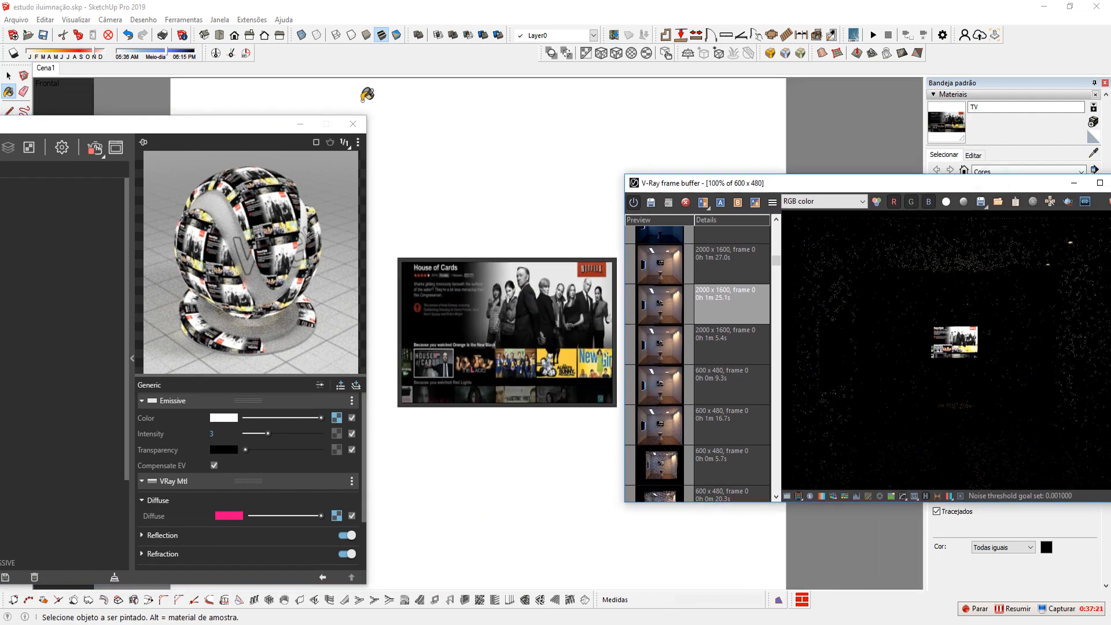
right_click(366, 95)
click(338, 103)
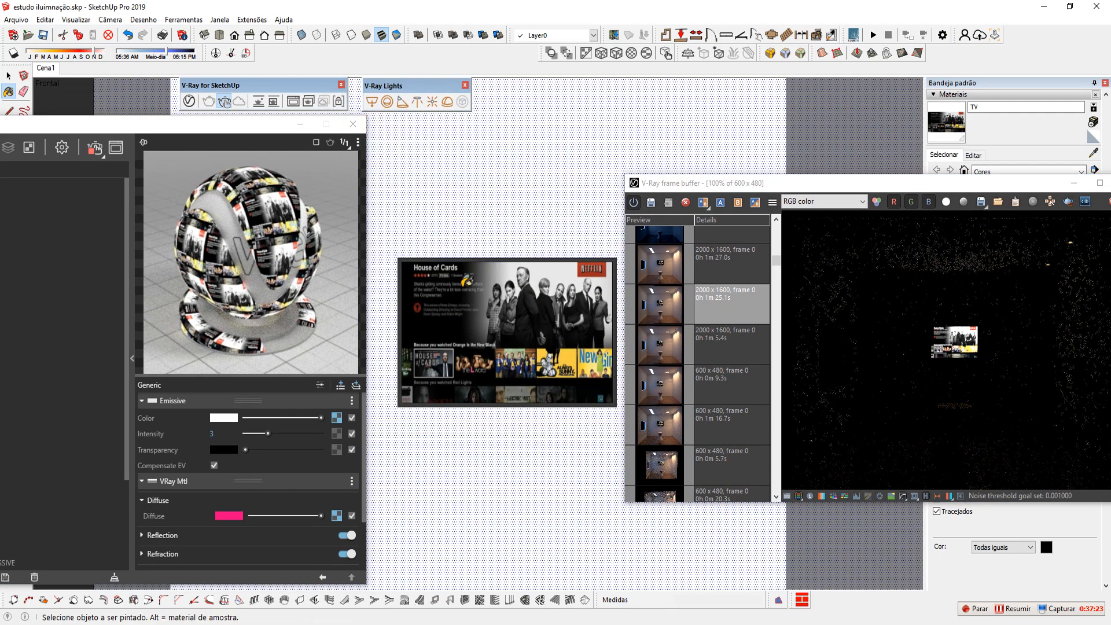
scroll(520, 333, up, 2)
scroll(521, 341, up, 1)
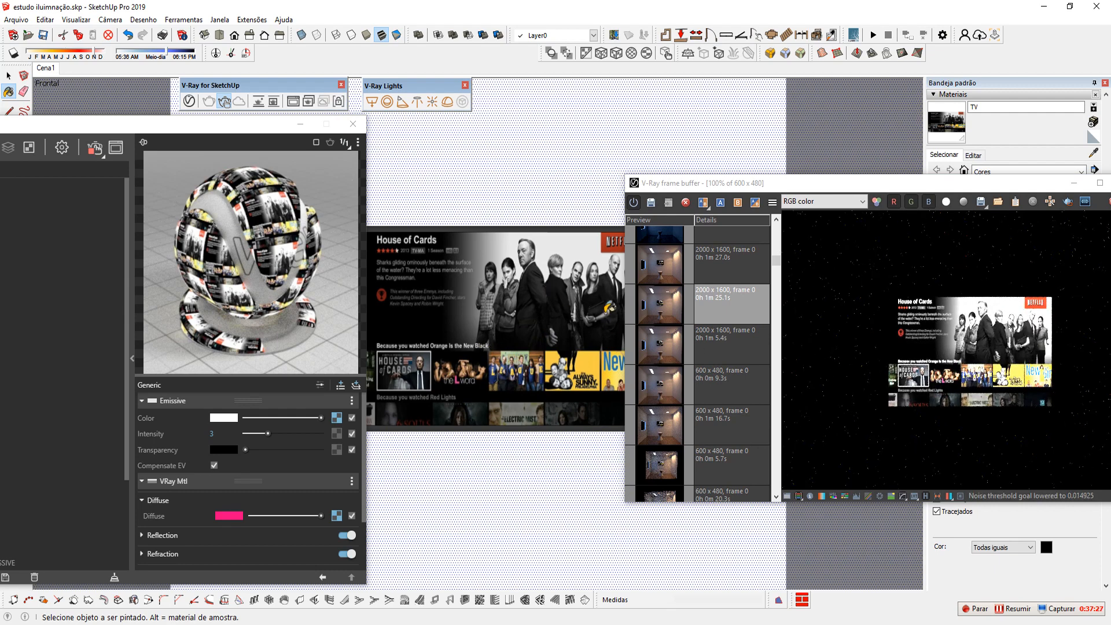
scroll(561, 249, up, 2)
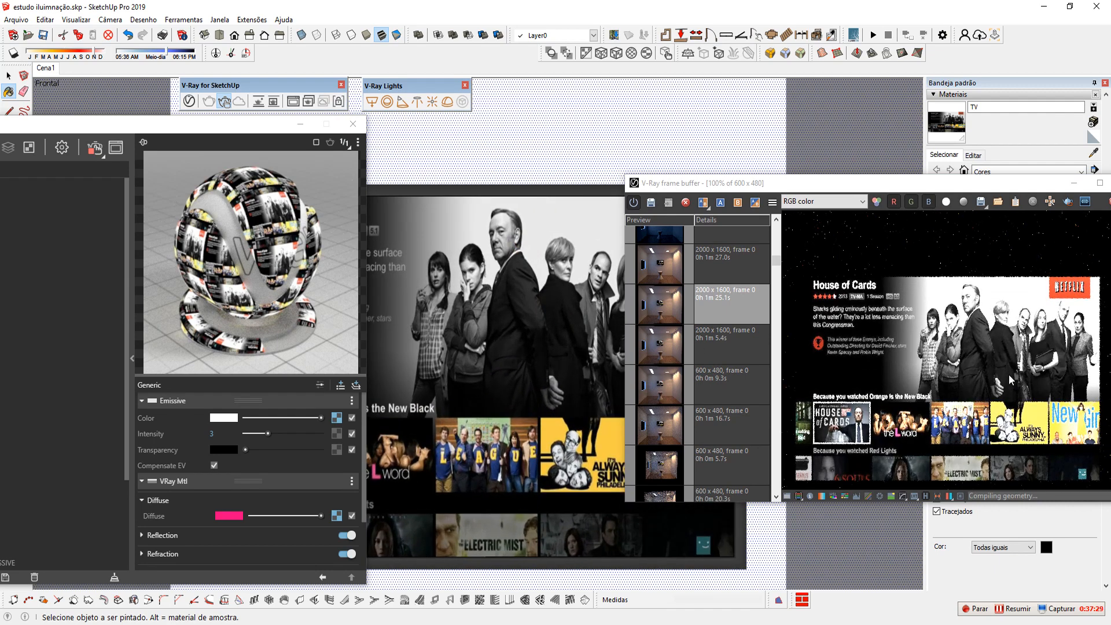
- Try an Emissive intensity of 10 on the TV material before setting it to 2
click(223, 433)
text(10)
key(Return)
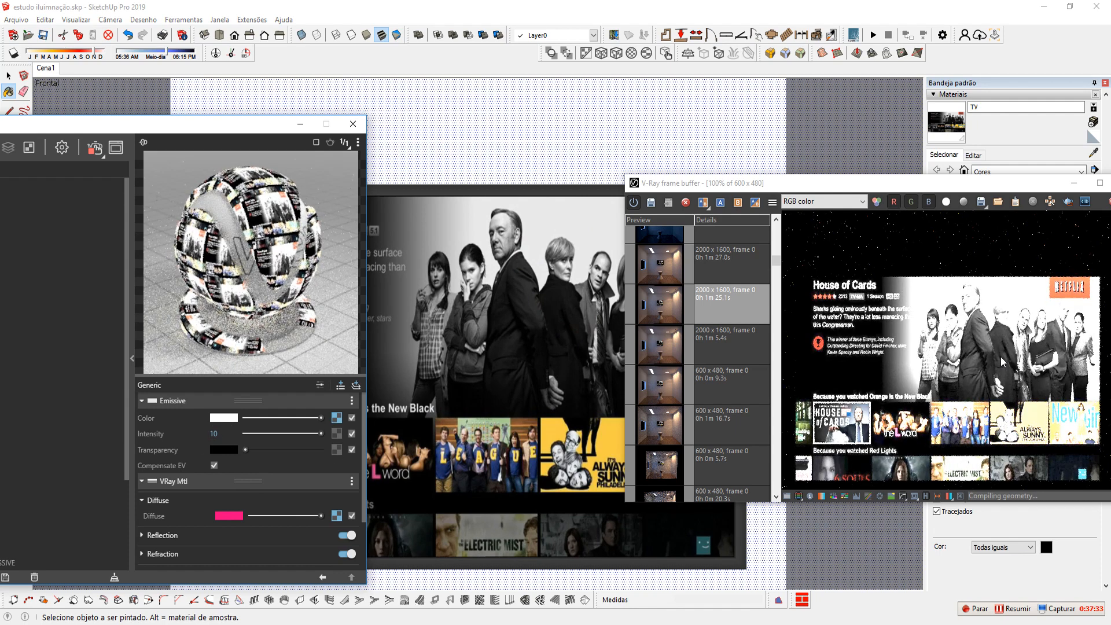
drag(222, 436, 199, 438)
text(2)
key(Return)
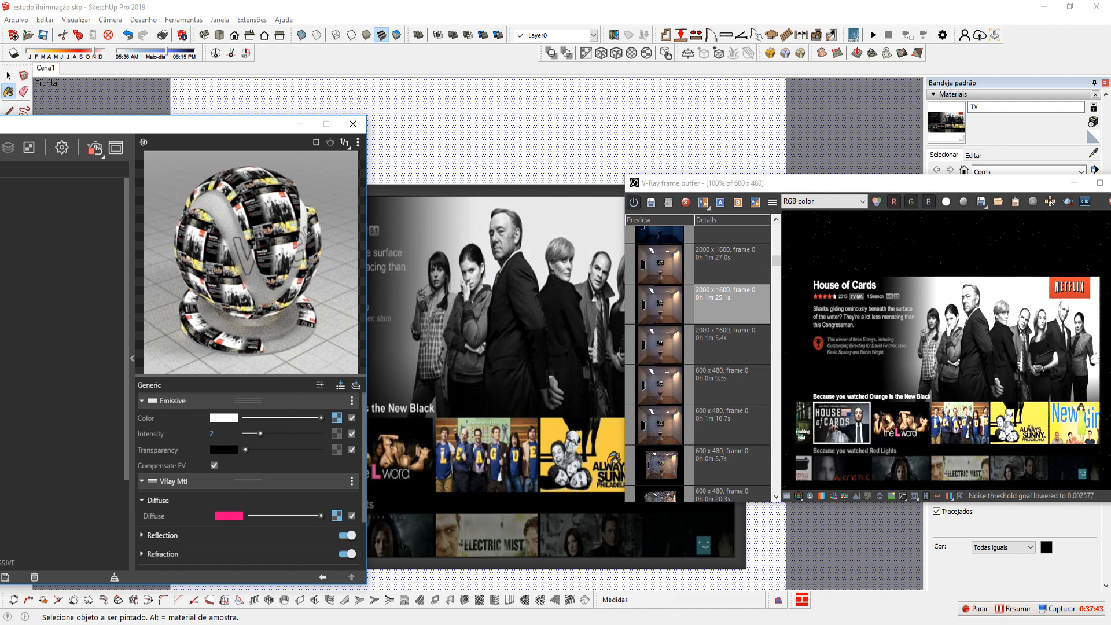
- Return the model to the Cena1 scene view and hide the render history in the frame buffer
click(43, 69)
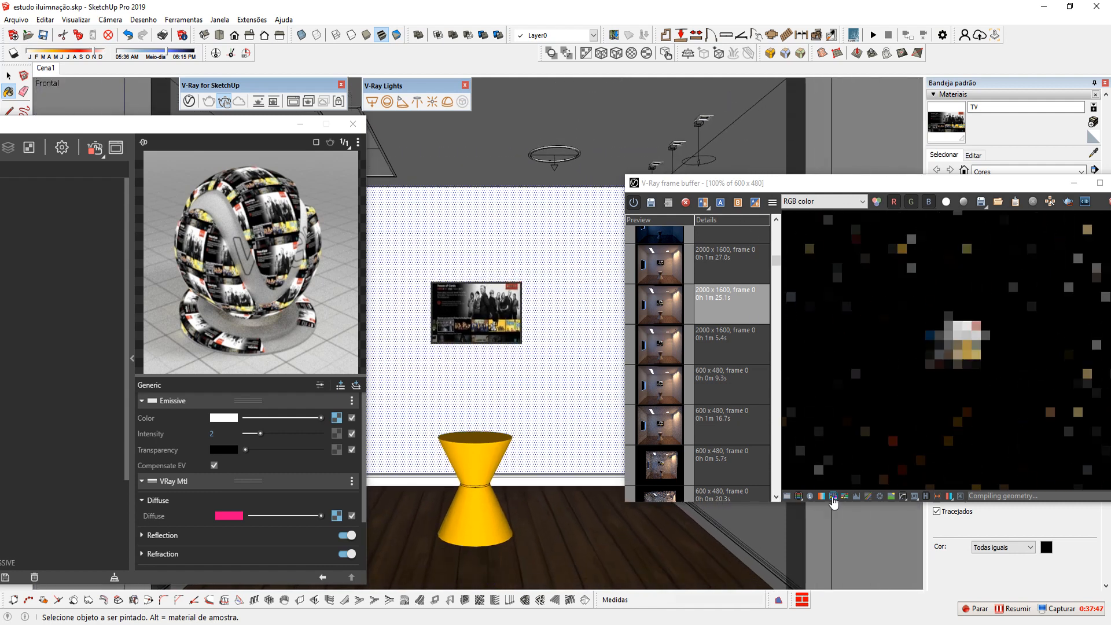
click(925, 497)
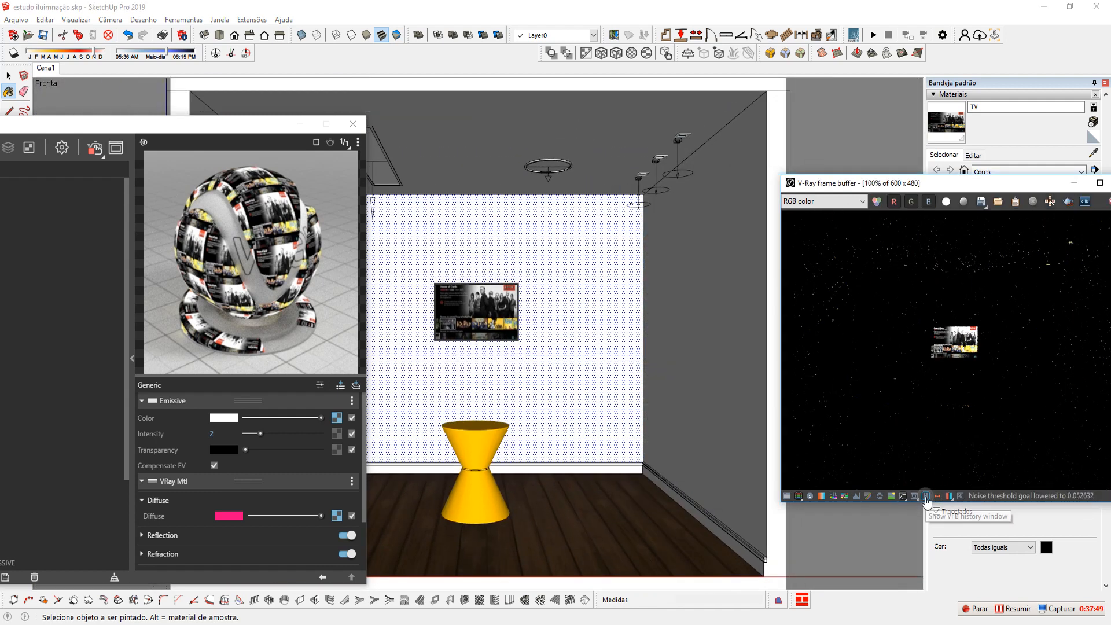
drag(934, 184, 657, 188)
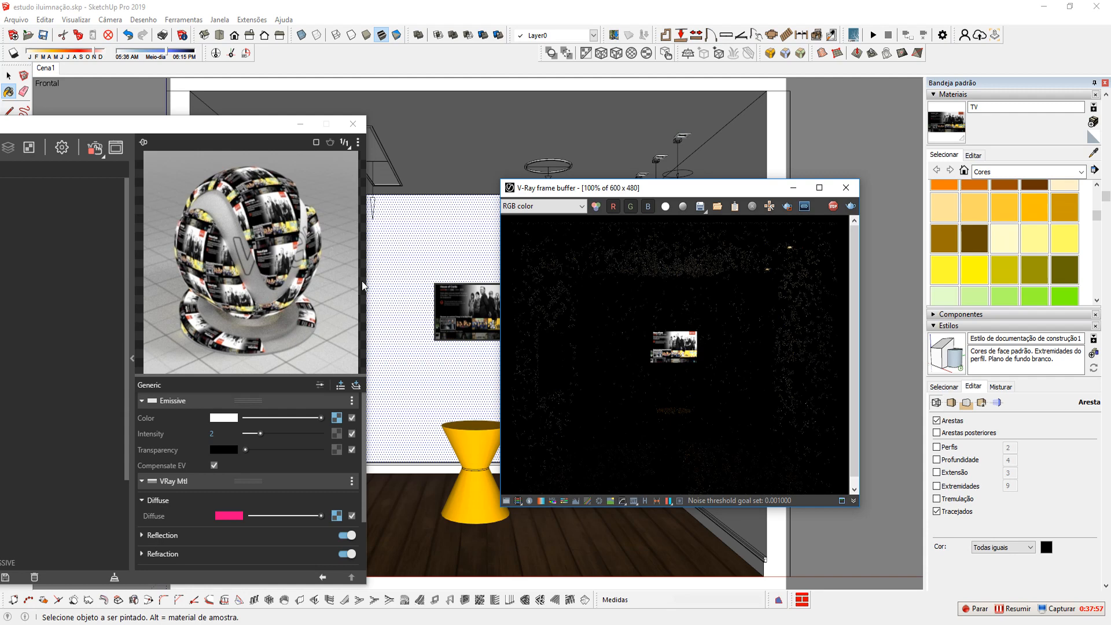
drag(688, 186, 786, 182)
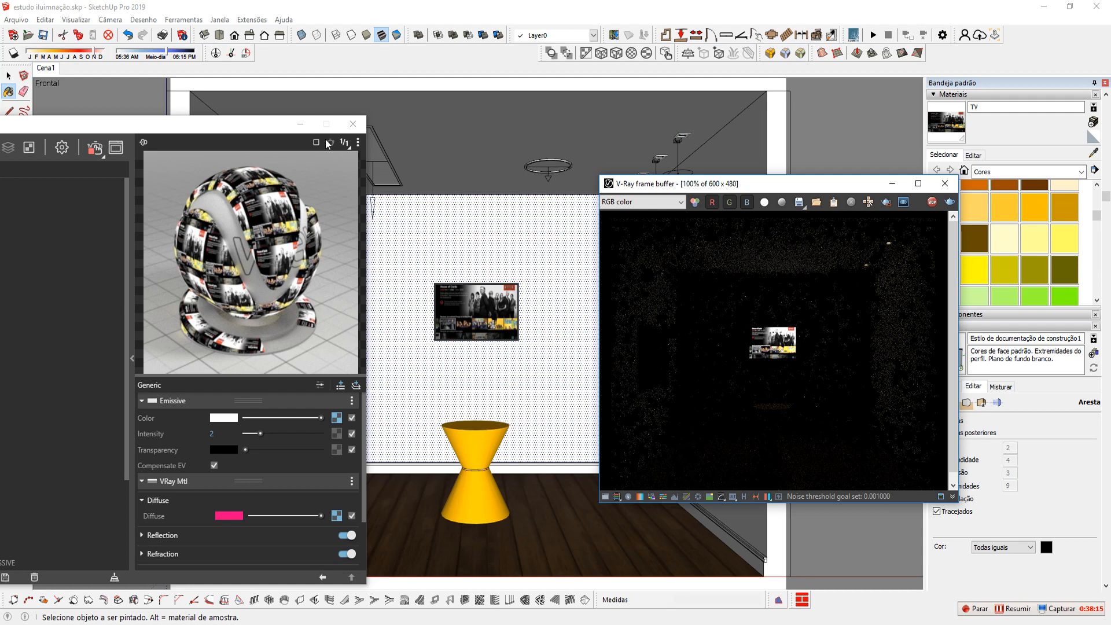
- Minimize the Asset Editor, look at the room's window wall from another angle and return to the Cena1 view
click(300, 123)
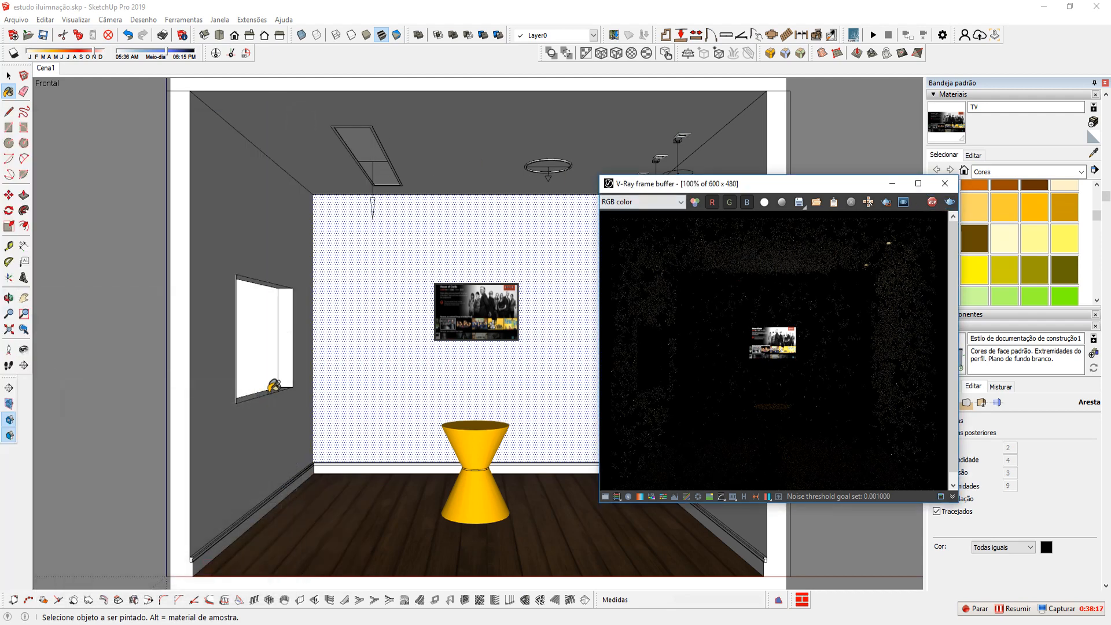
drag(810, 188, 775, 182)
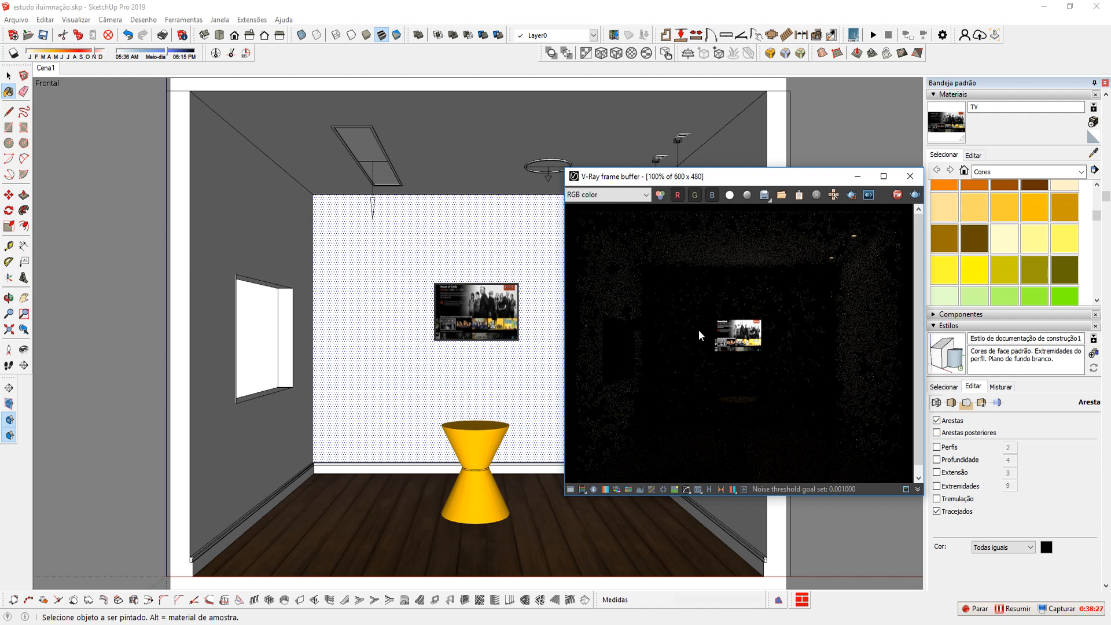
middle_drag(434, 404, 284, 358)
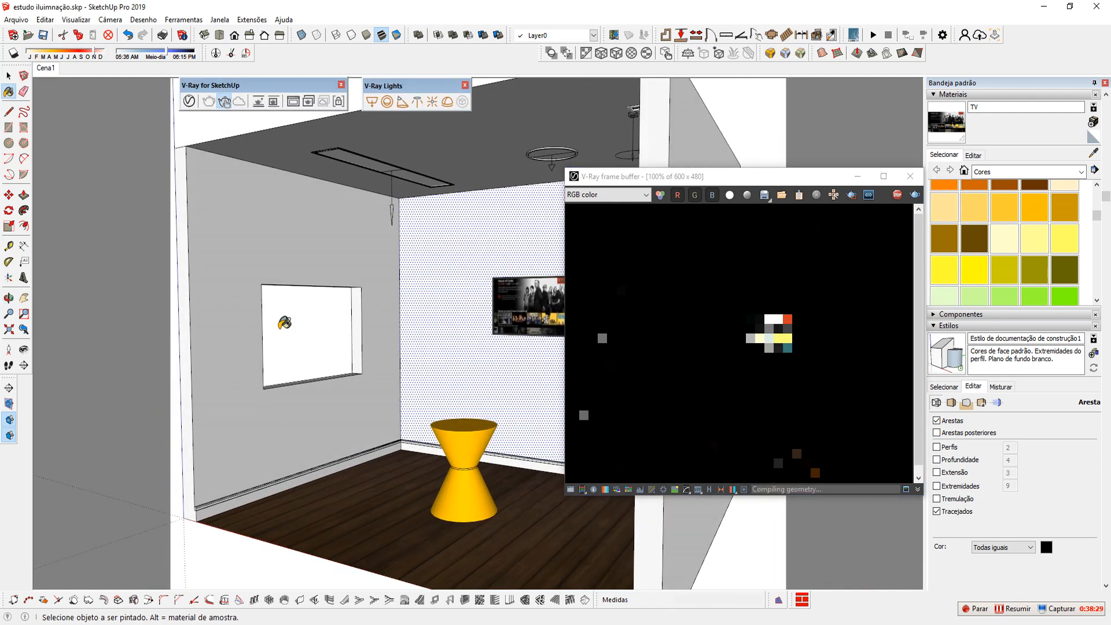
scroll(260, 292, up, 3)
middle_drag(98, 124, 159, 136)
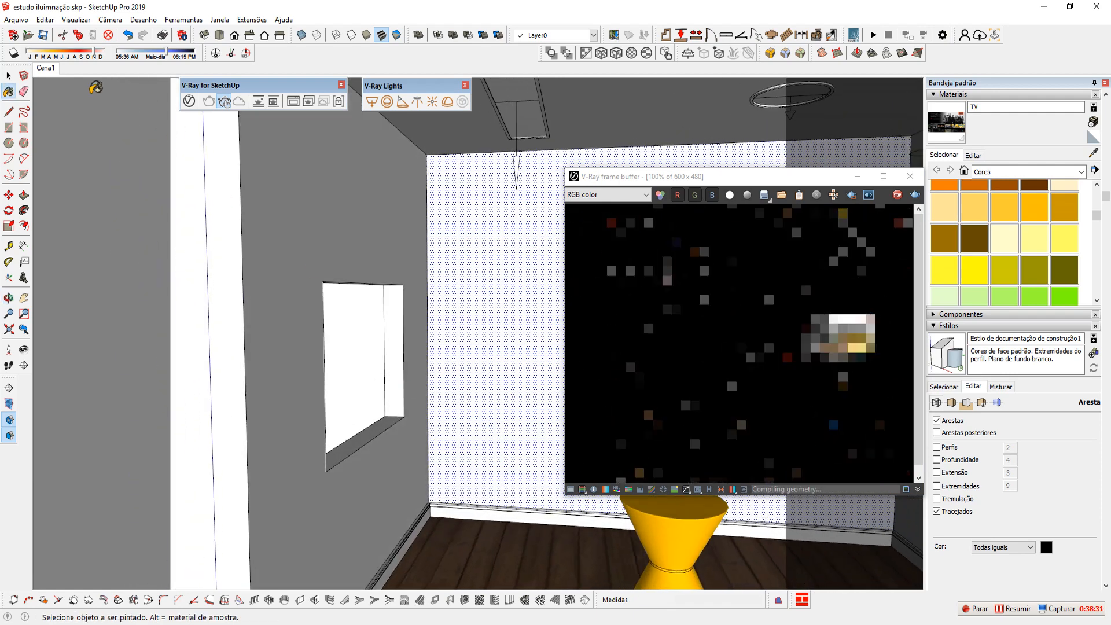
click(45, 68)
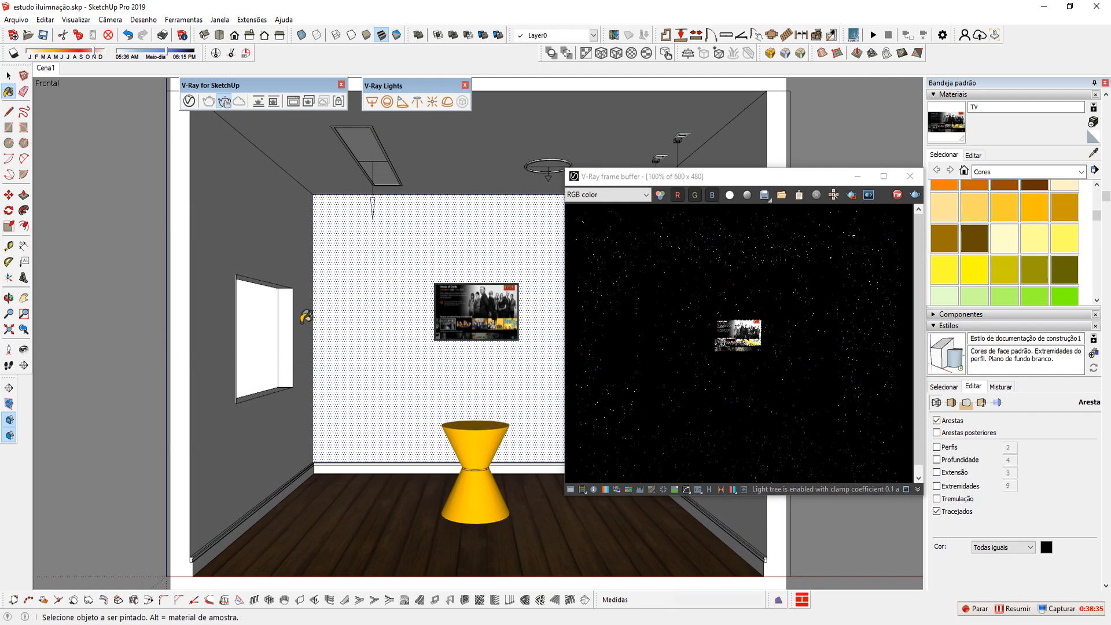
- Reopen the Asset Editor with its list of lights and shift the scene's time of day to the afternoon
click(193, 102)
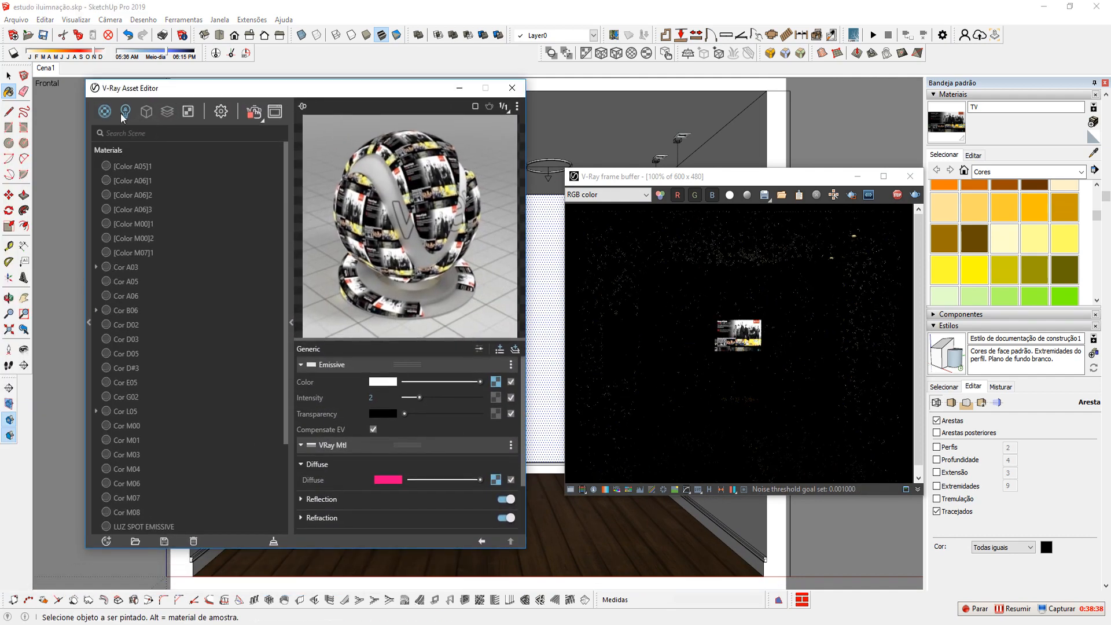
click(127, 113)
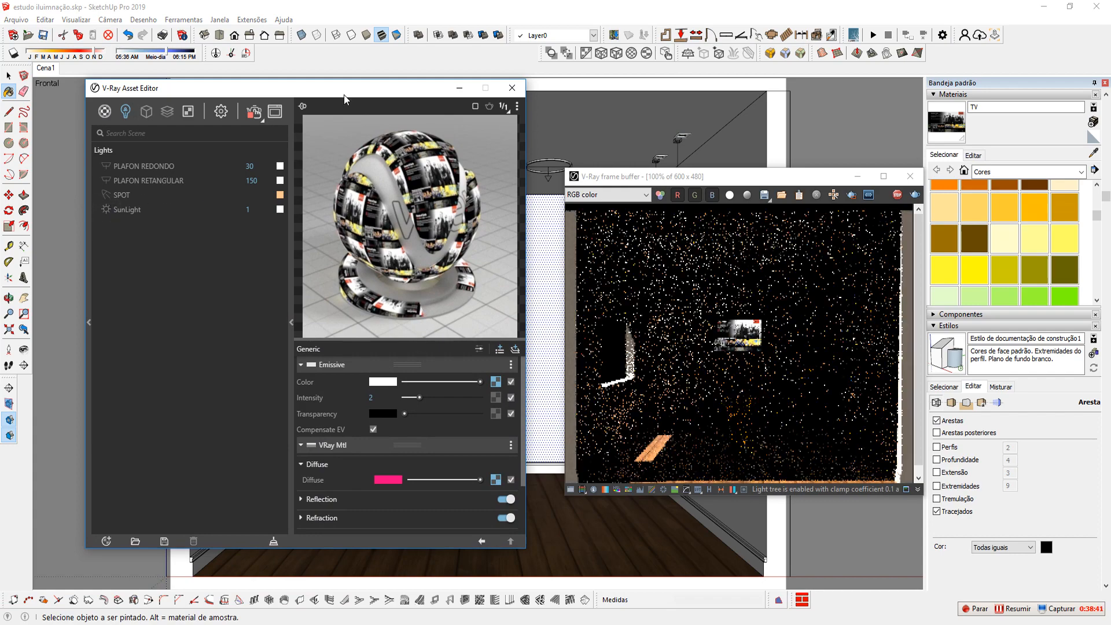
drag(167, 51, 176, 51)
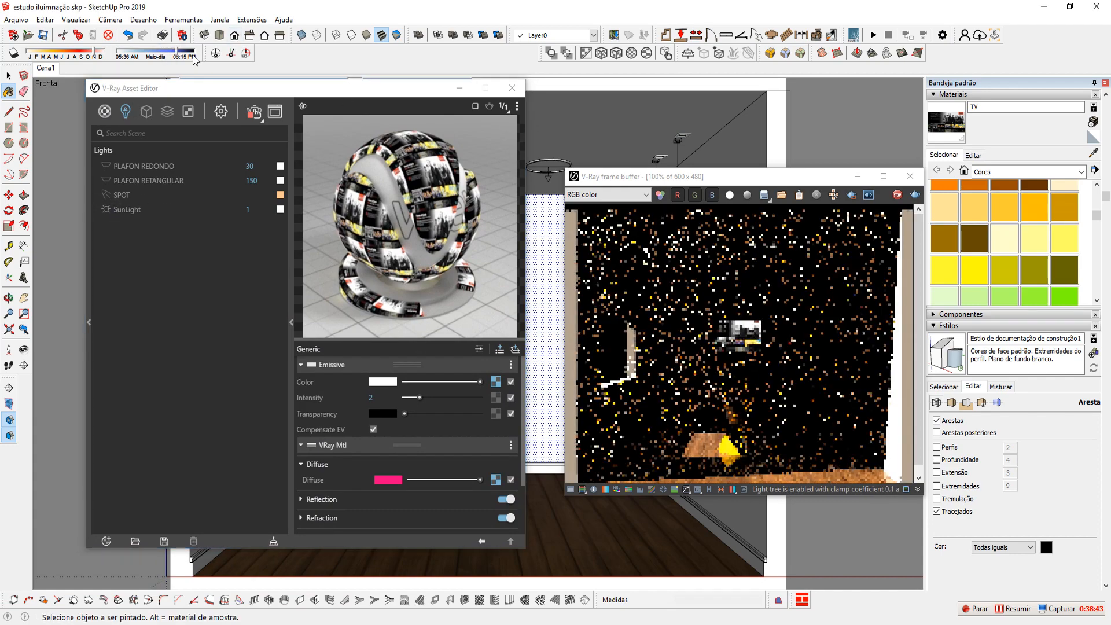
- Set the model's solar north direction by picking a reference point and a direction point on the room's floor
click(231, 53)
click(566, 533)
click(601, 526)
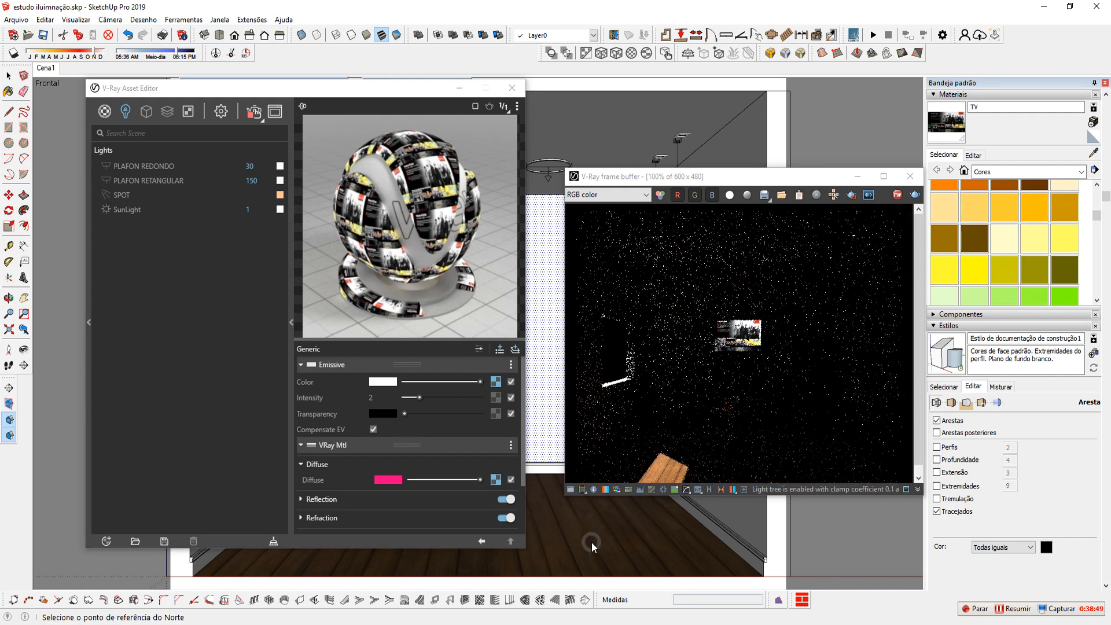
click(616, 528)
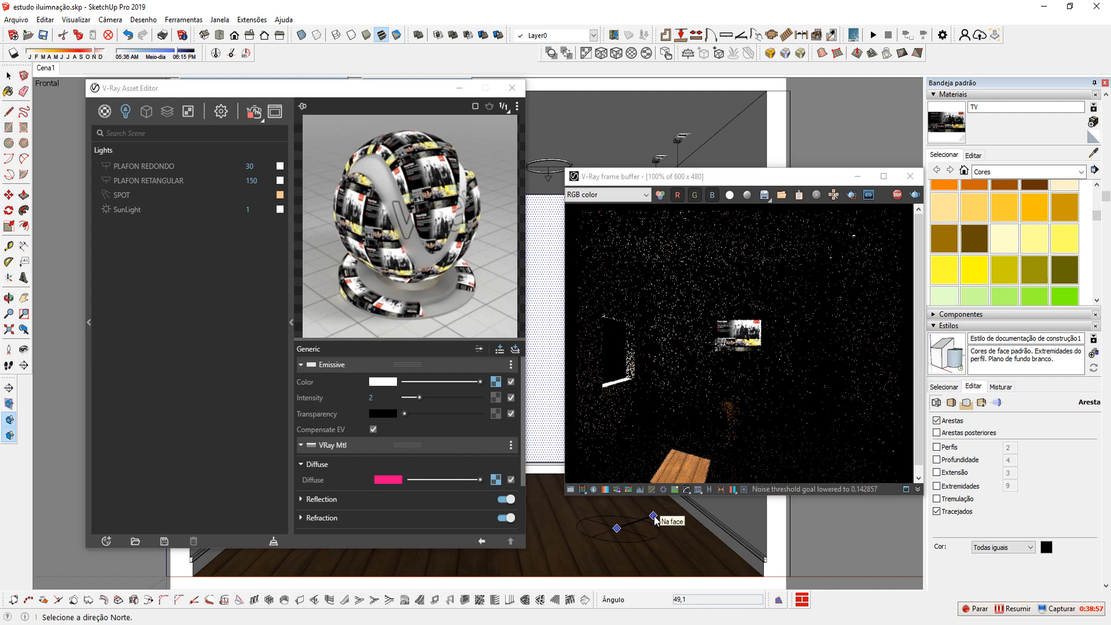
click(654, 516)
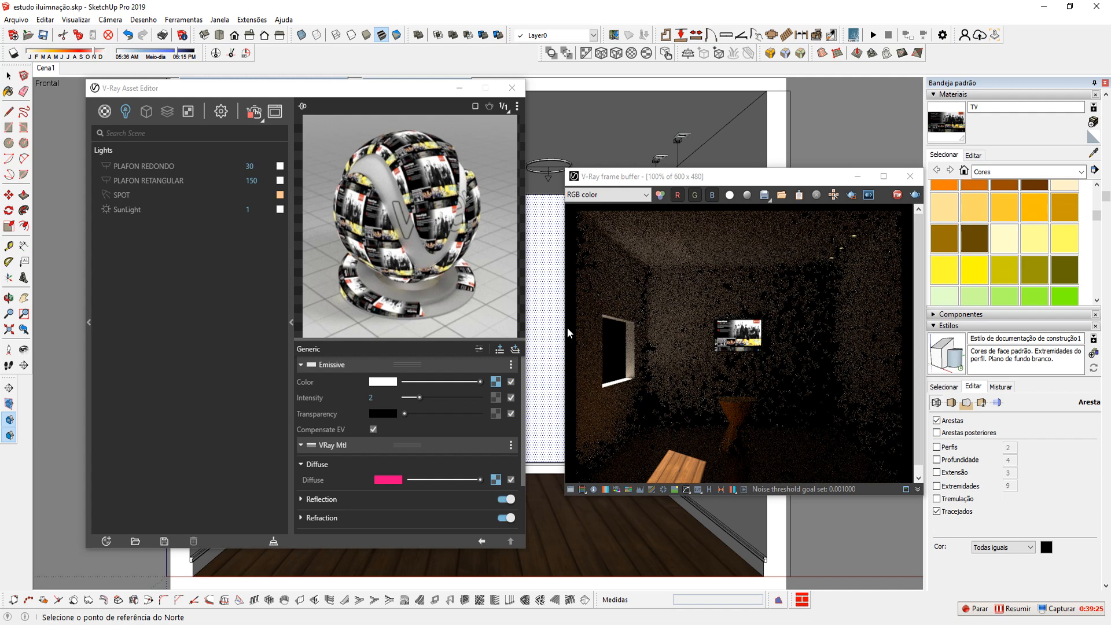
- Turn off the SunLight in the lights list and shift the frame buffer window slightly
click(610, 351)
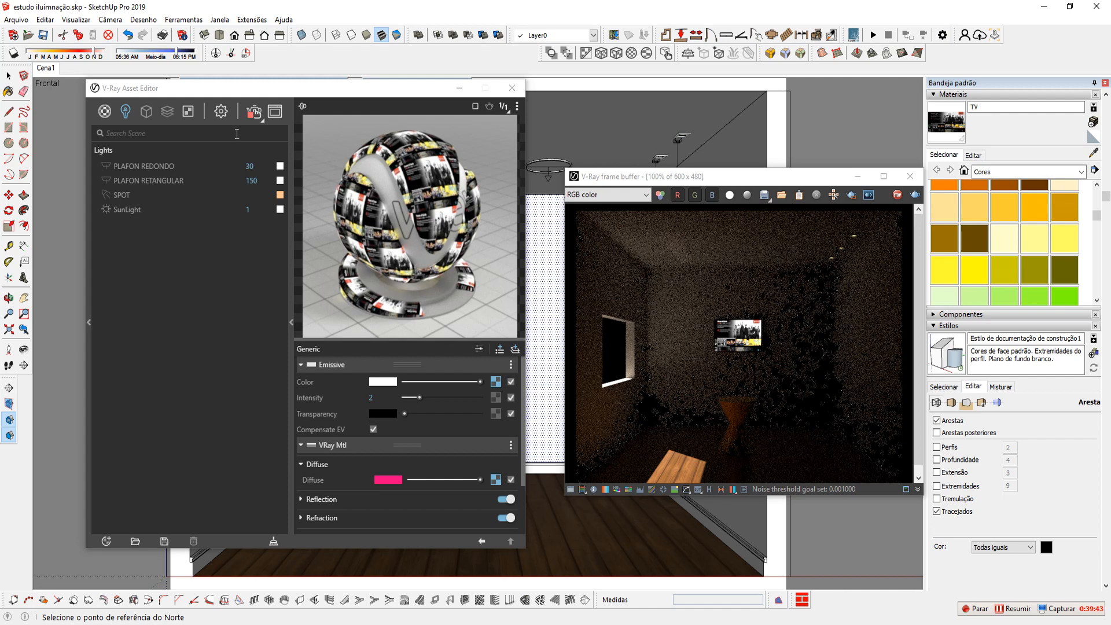
click(106, 211)
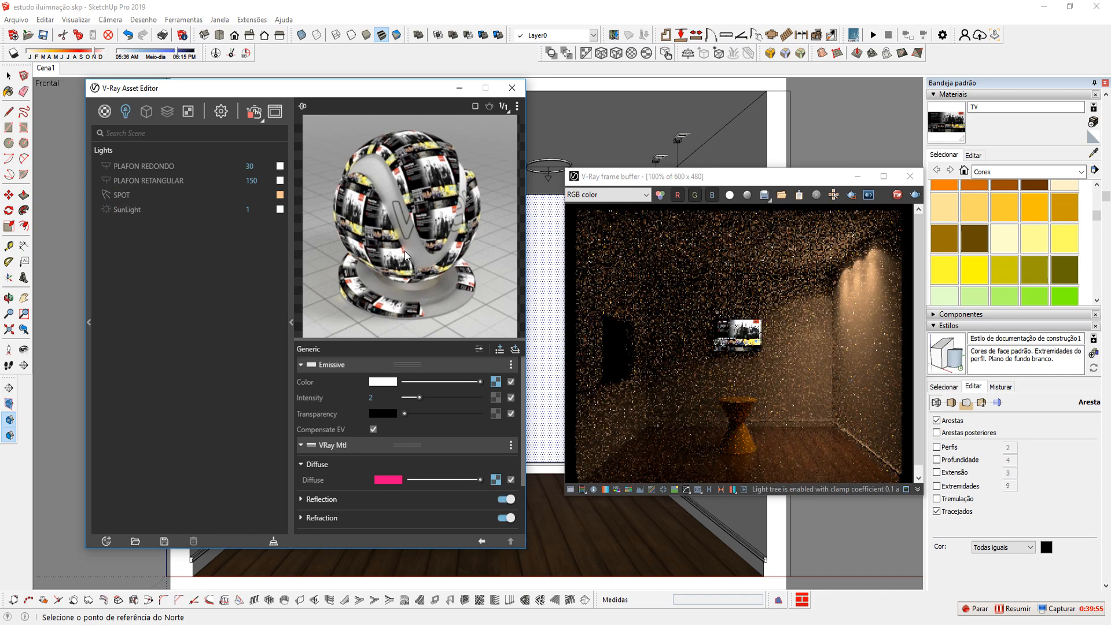
drag(795, 181, 787, 172)
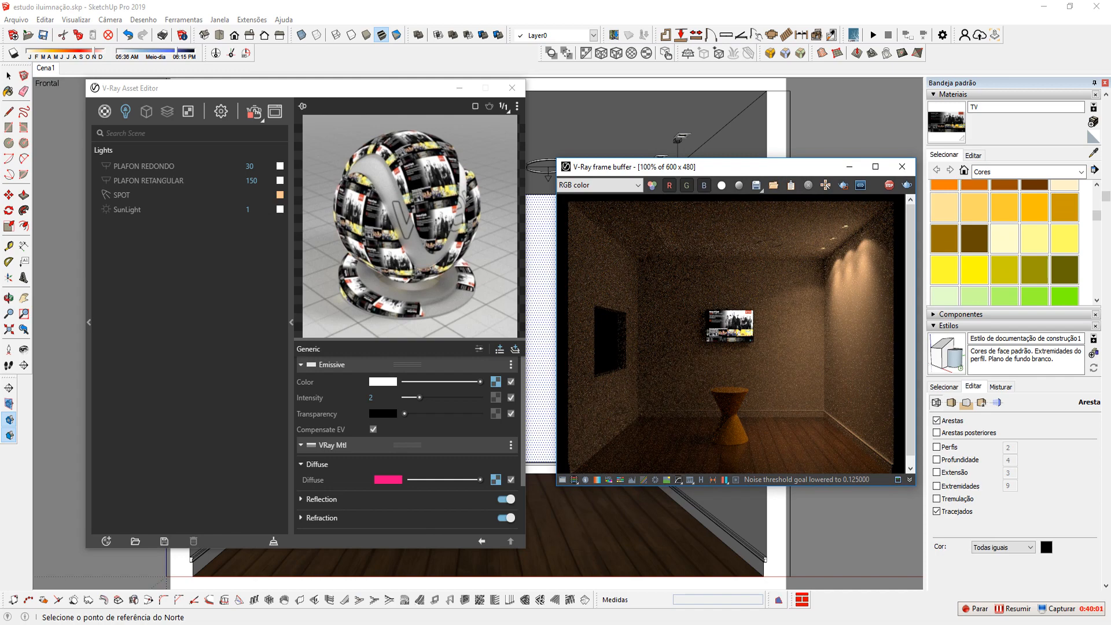
- Switch to File Explorer, open the ILUMINAÇÃO folder and view its first photo, the industrial-style living room, maximized
mouse_move(203, 622)
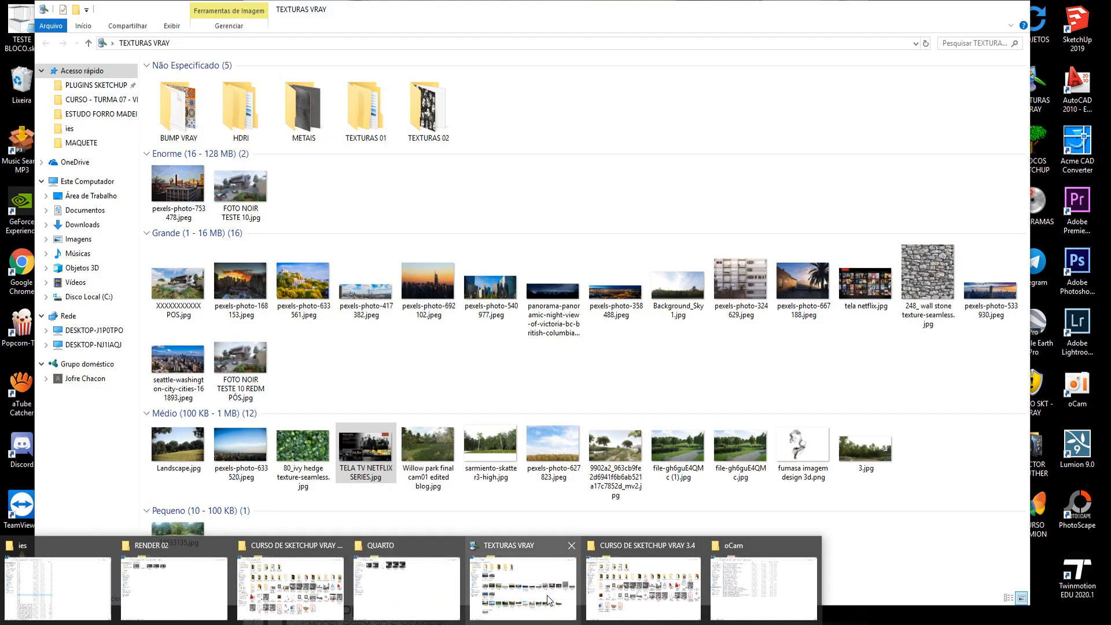
click(547, 594)
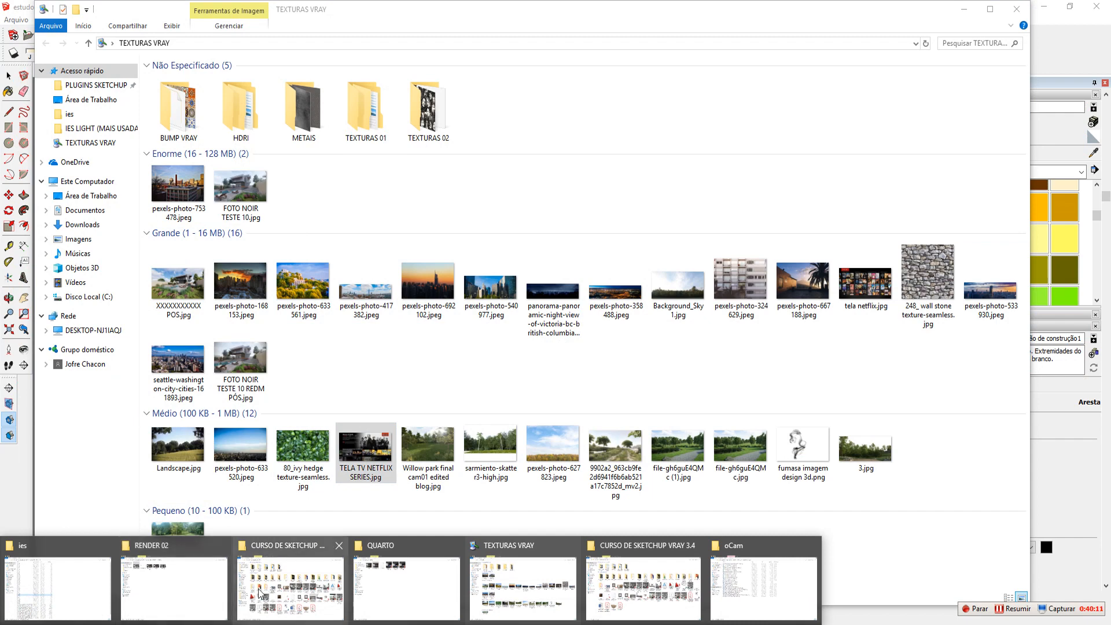
click(271, 593)
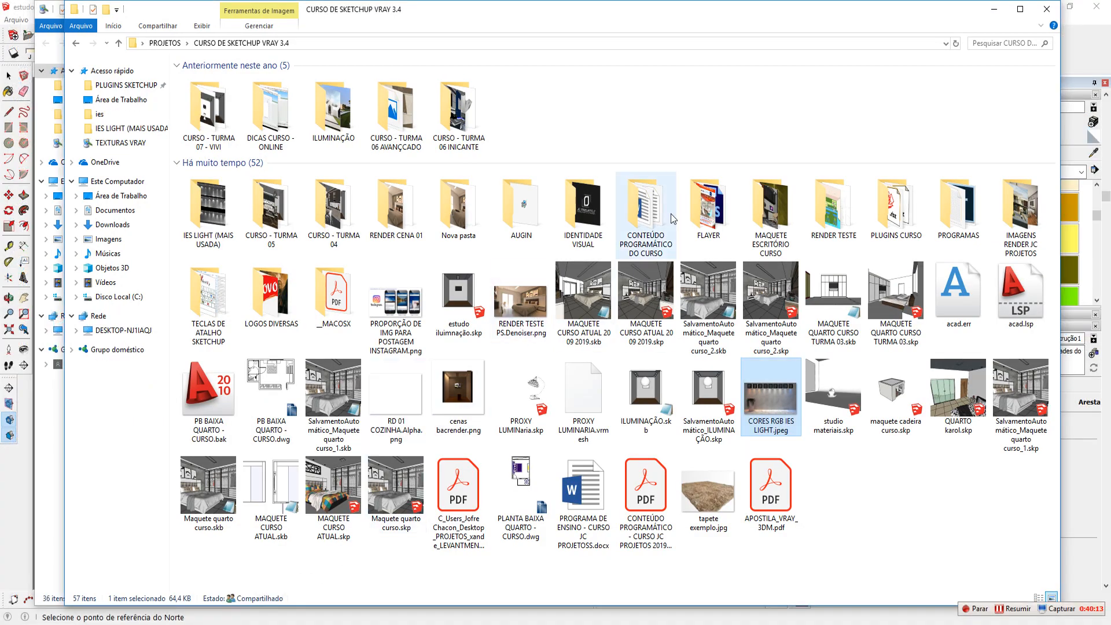
double_click(331, 115)
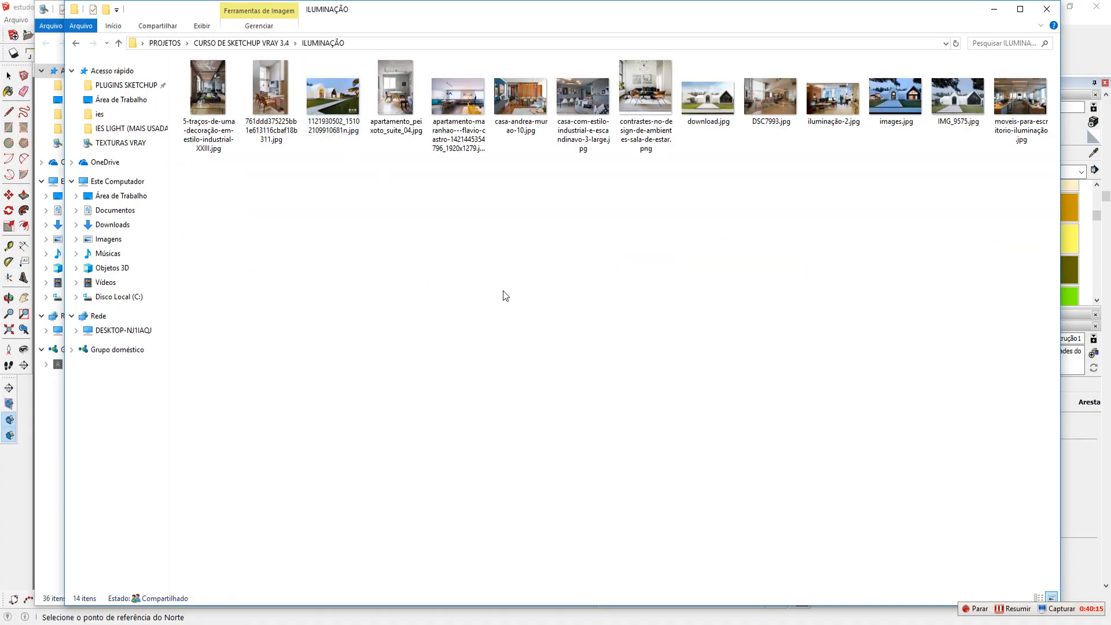
click(221, 93)
double_click(223, 99)
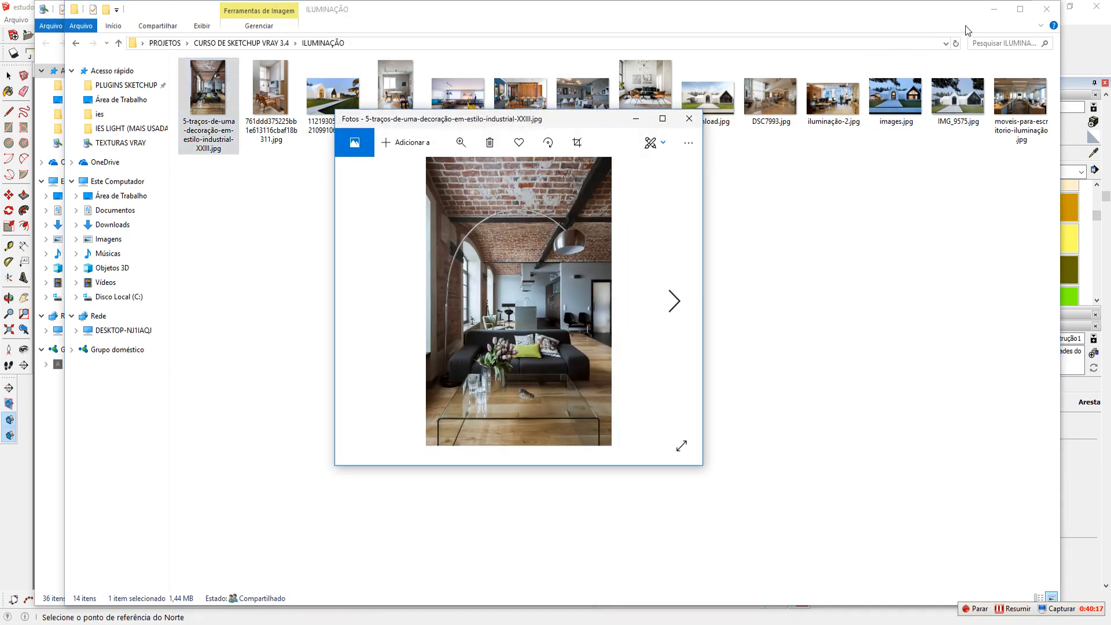
click(662, 118)
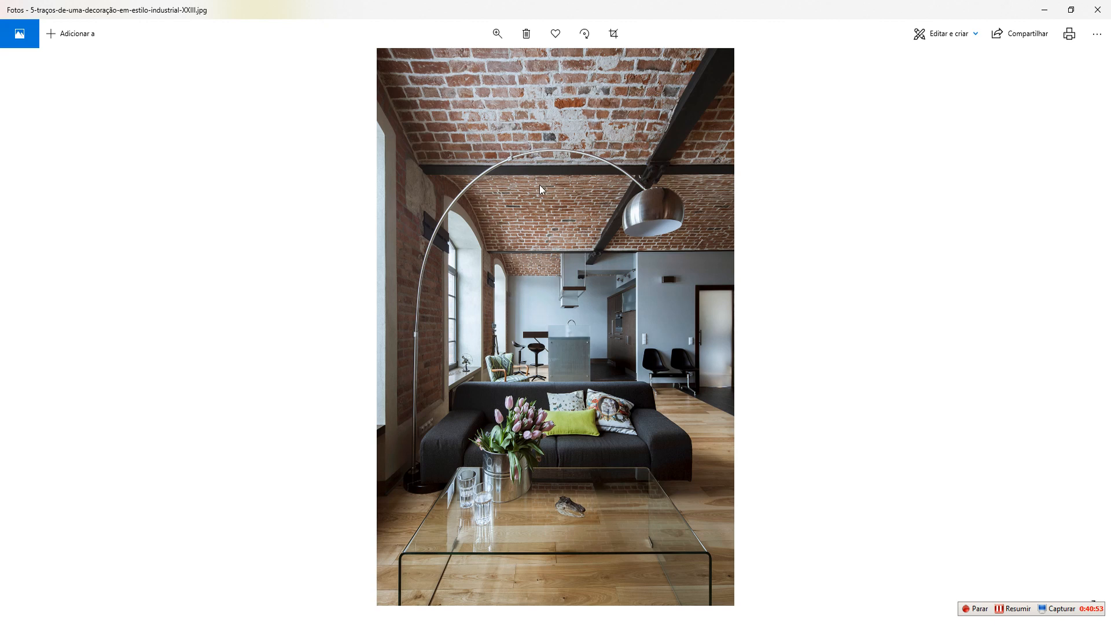
- Browse the remaining reference photos through moveis-para-escritorio-iluminação.jpg, examining how daylight and artificial lights combine in each space
key(Right)
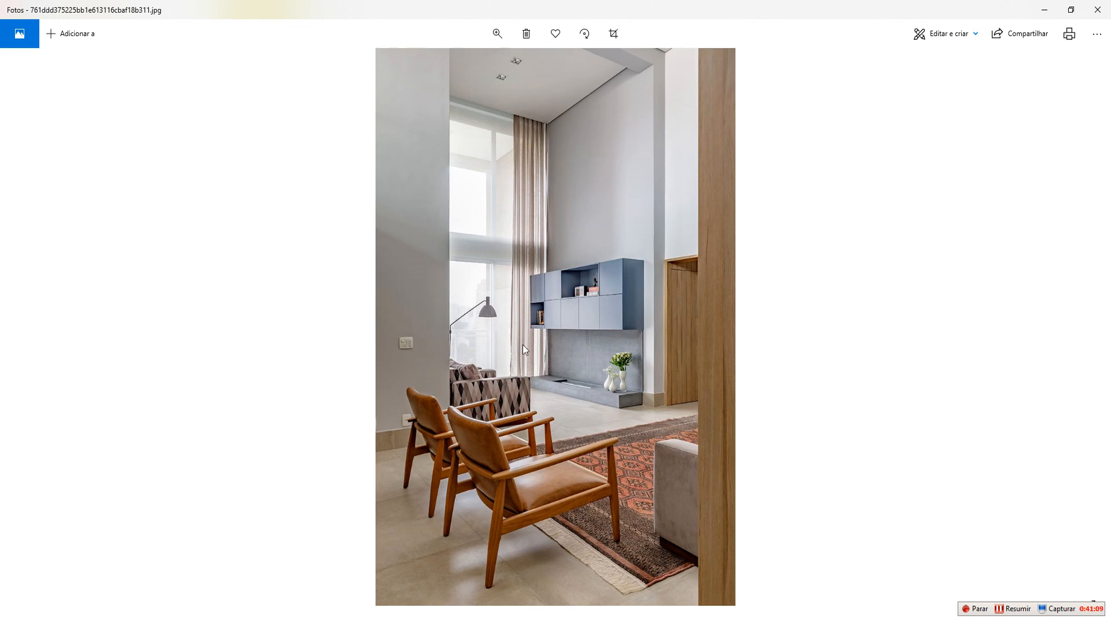
key(Right)
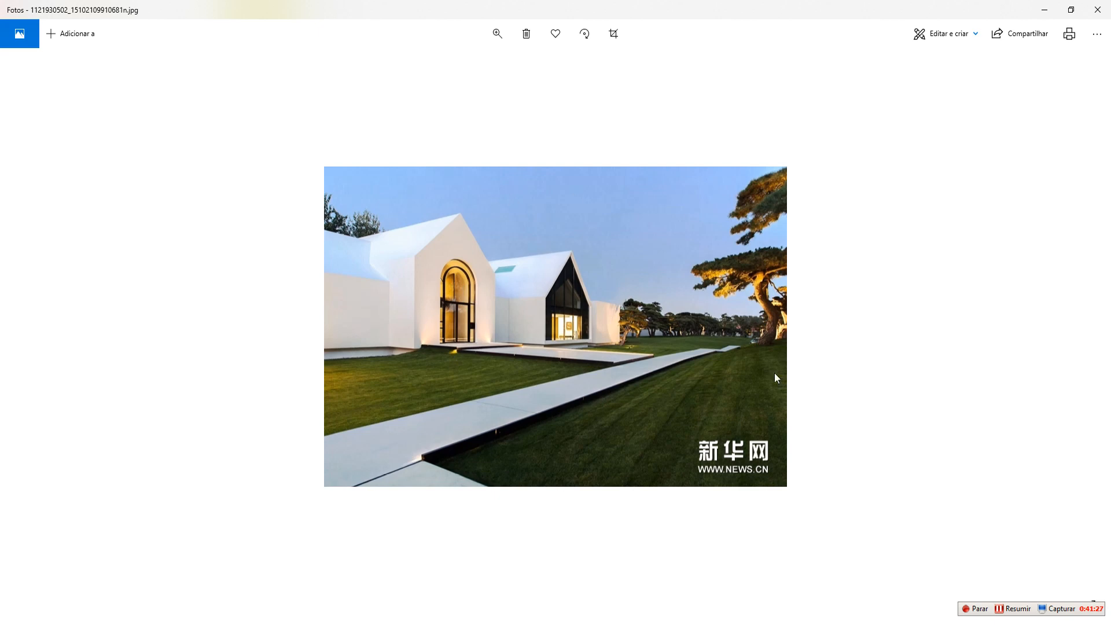
key(Right)
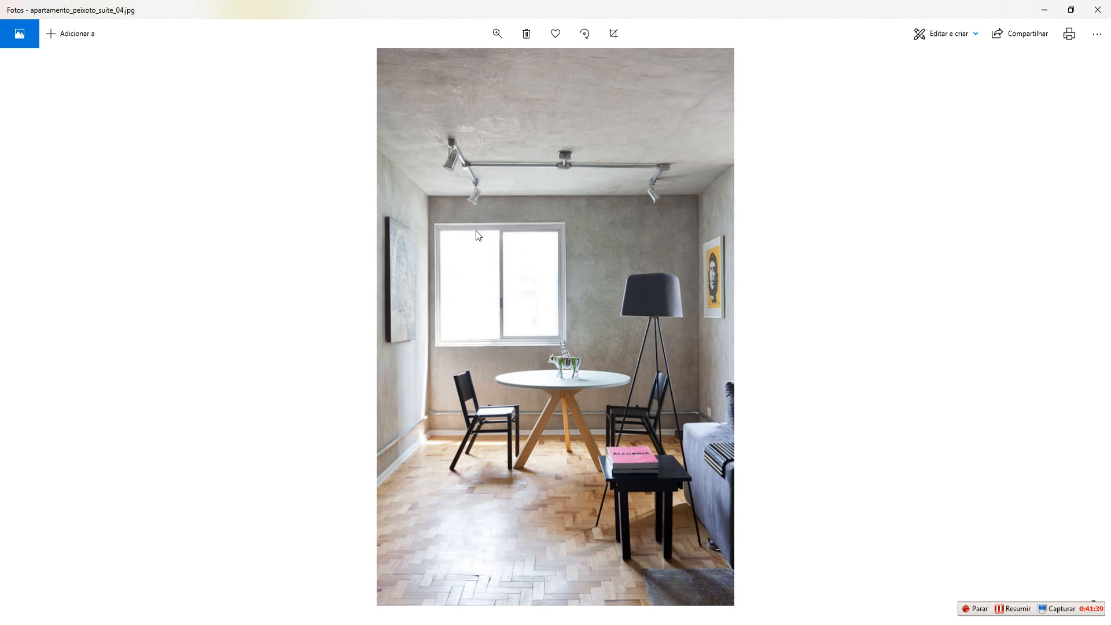
key(Right)
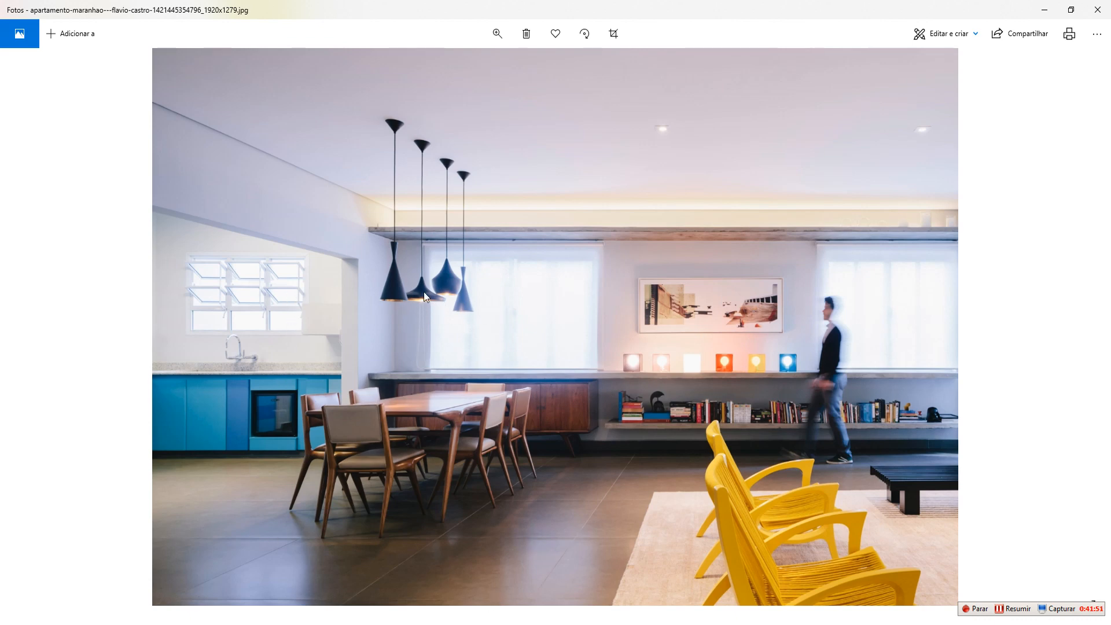
key(Right)
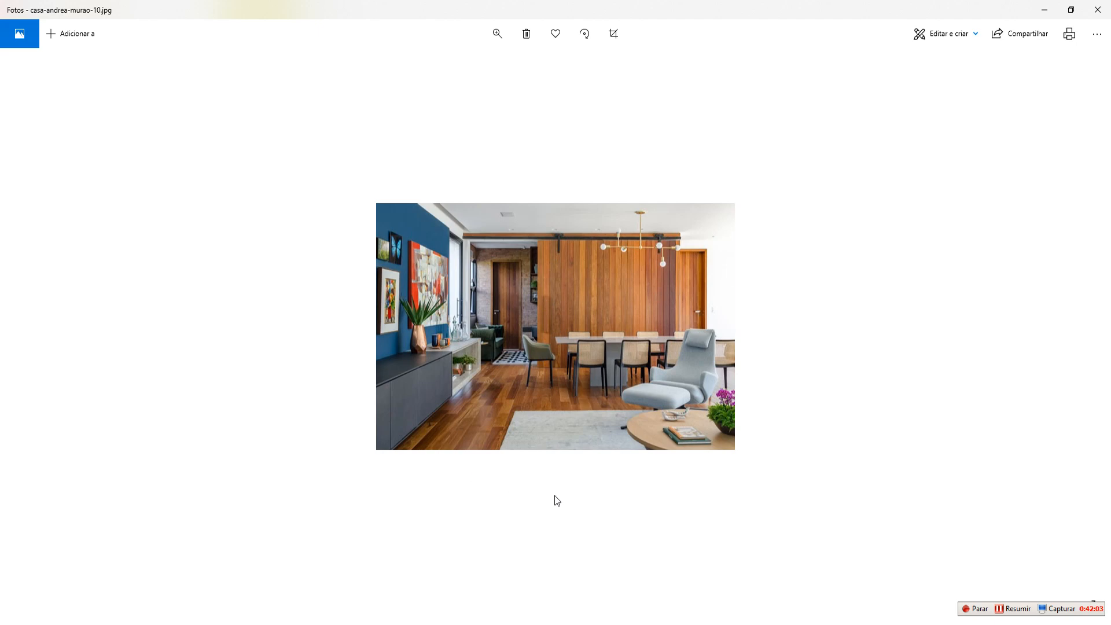
key(Right)
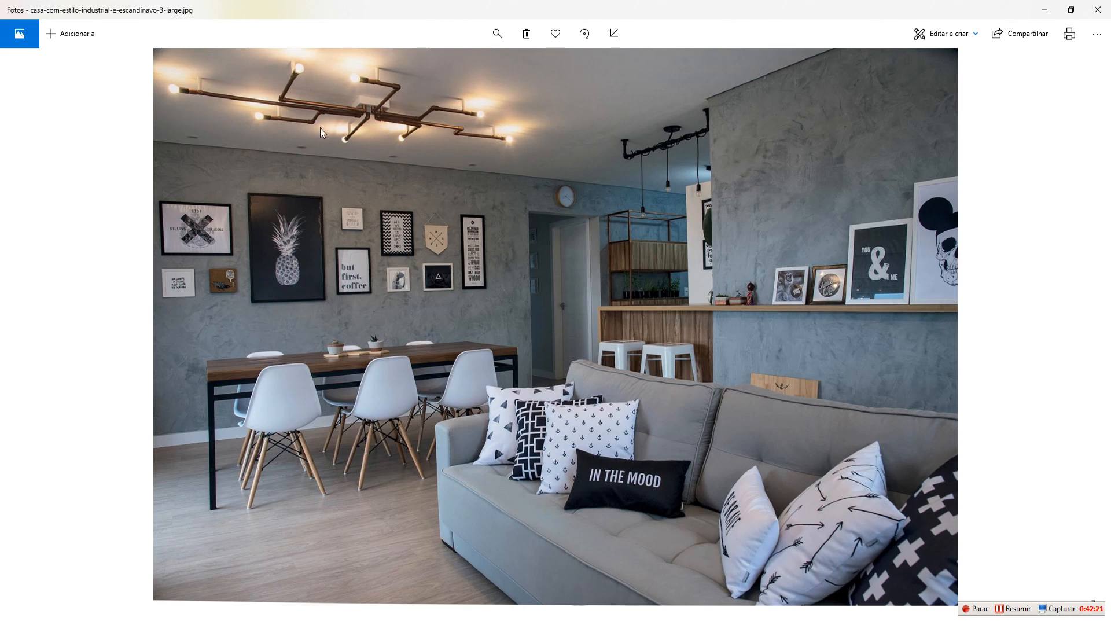
key(Right)
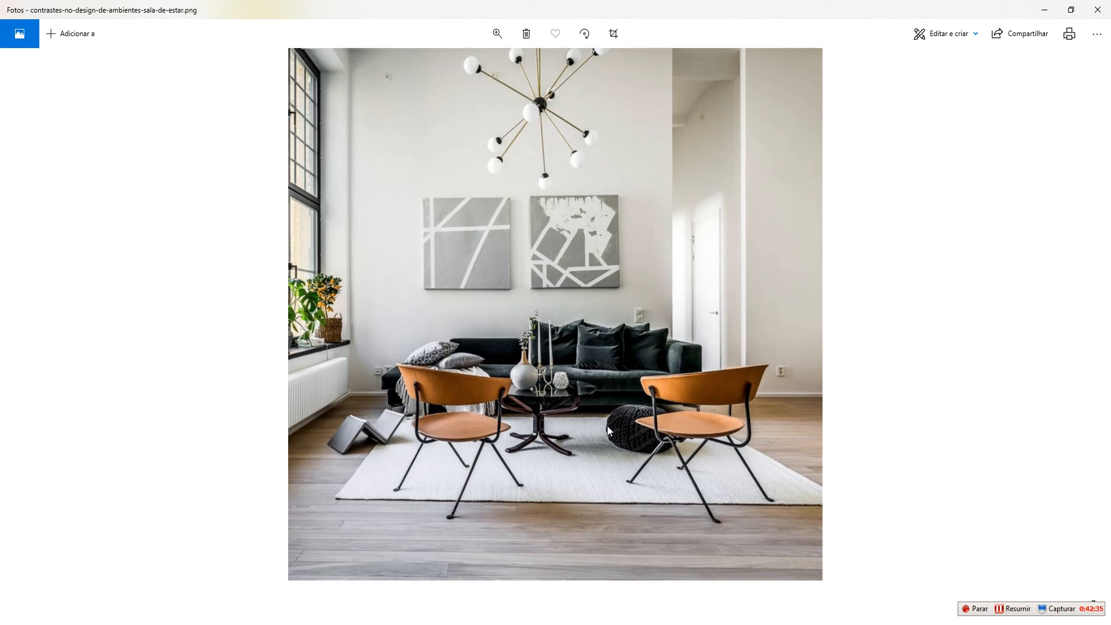
key(Right)
key(Left)
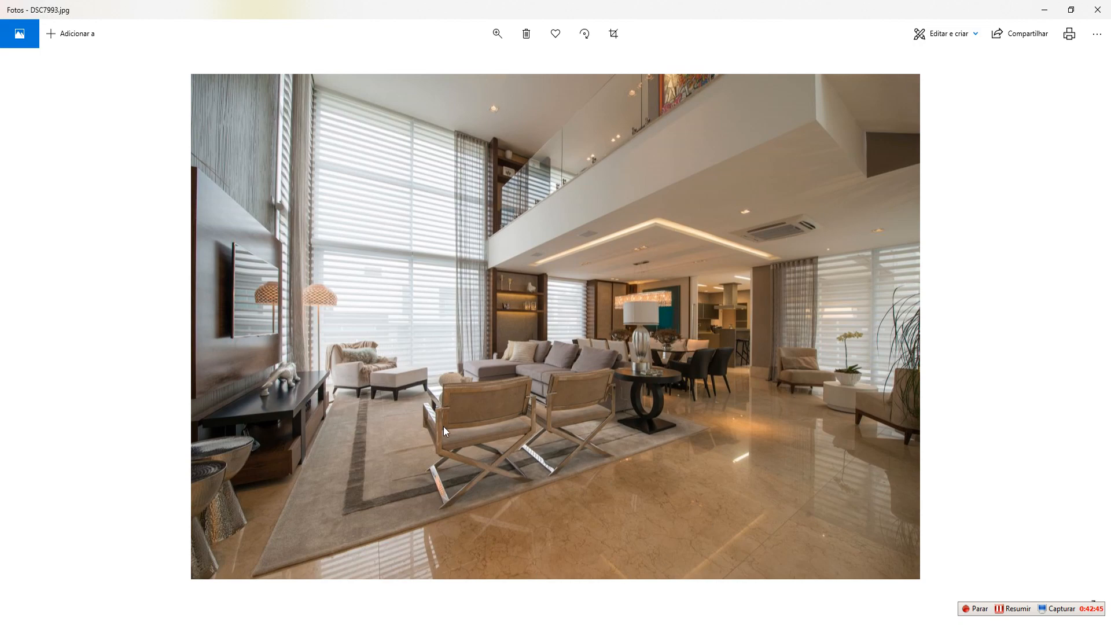
key(Left)
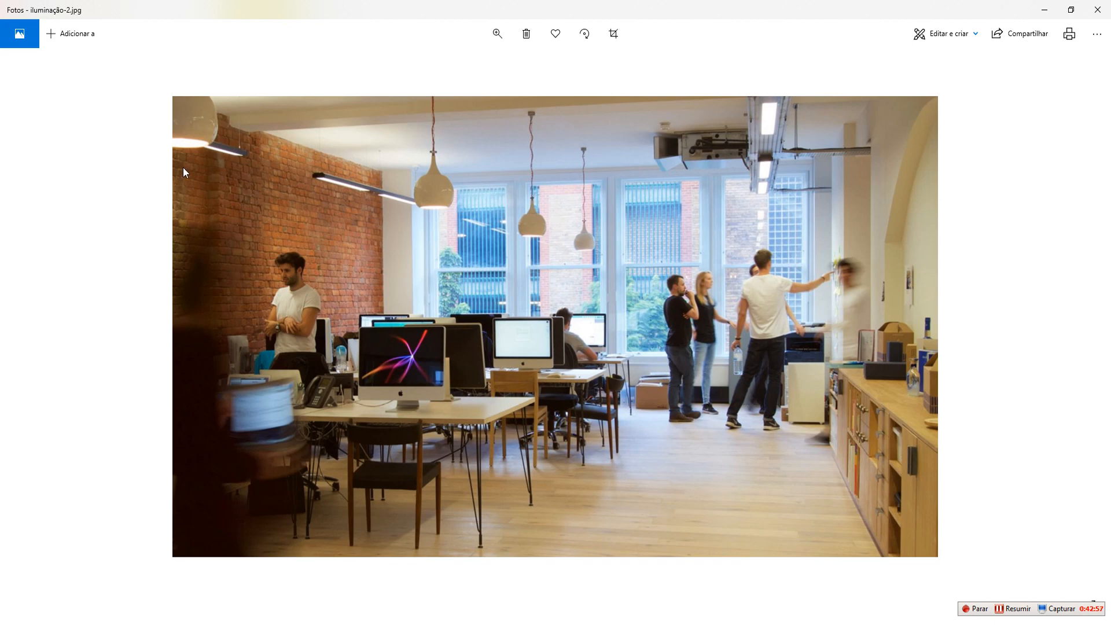
key(ctrl)
key(Right)
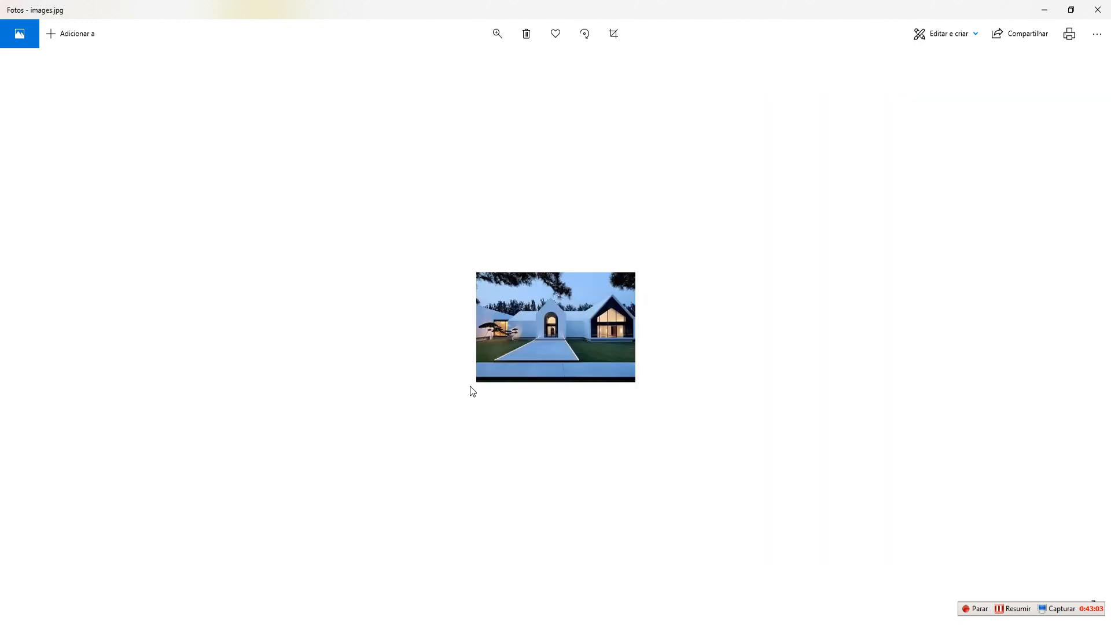
key(Right)
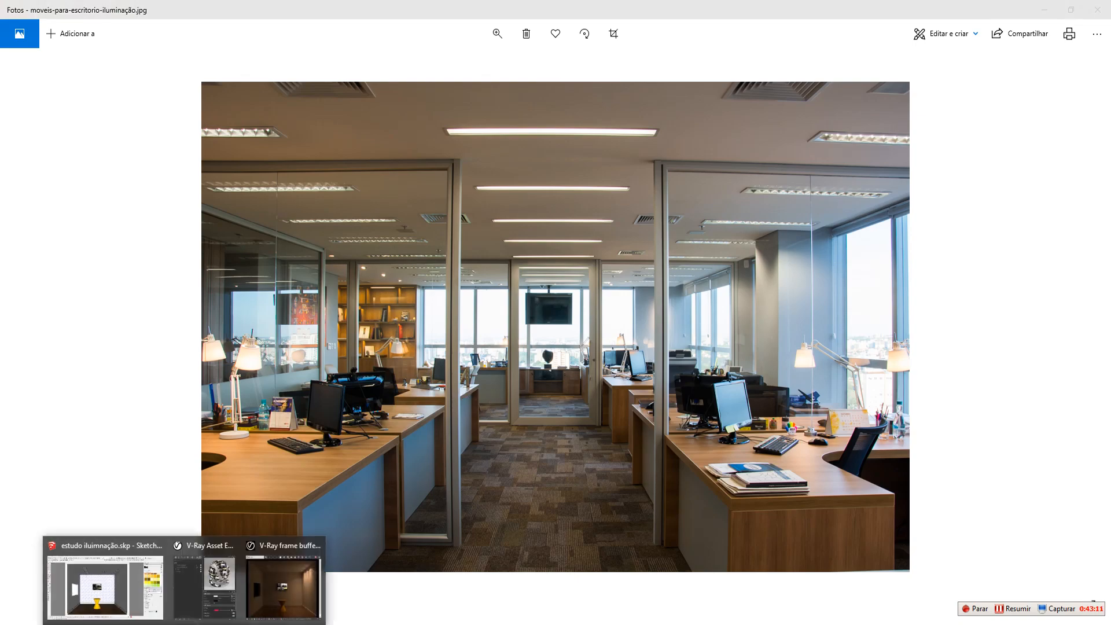
- Switch back to SketchUp and minimize both the V-Ray Asset Editor and the frame buffer
click(258, 605)
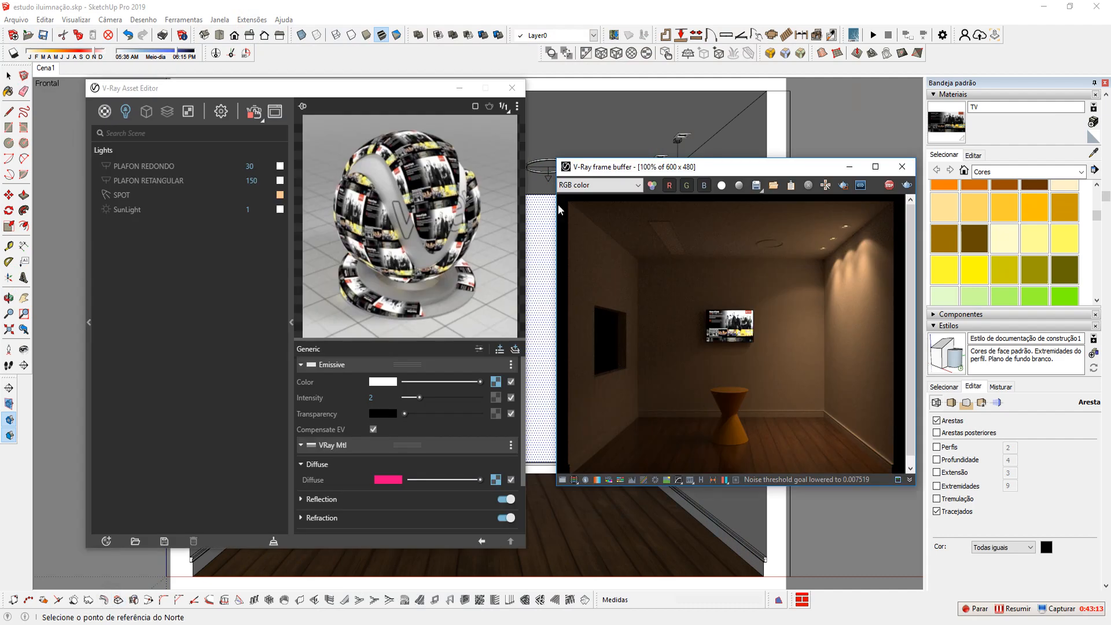
click(459, 90)
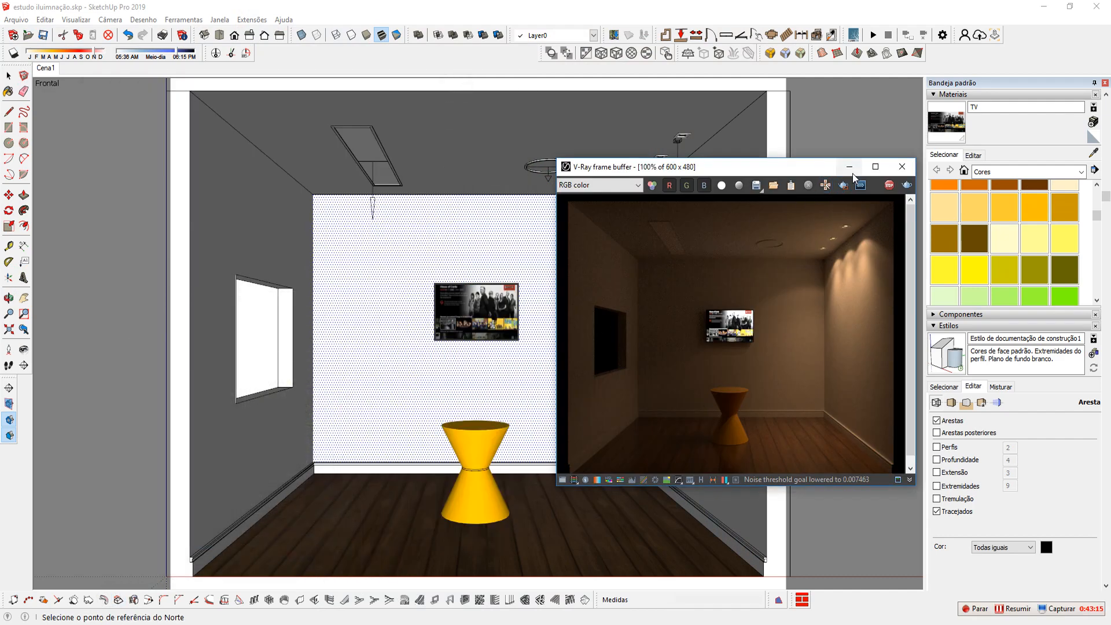
click(849, 166)
- Draw a V-Ray rectangle light over the window opening from corner to corner on the wall's outer face
middle_drag(315, 373, 580, 359)
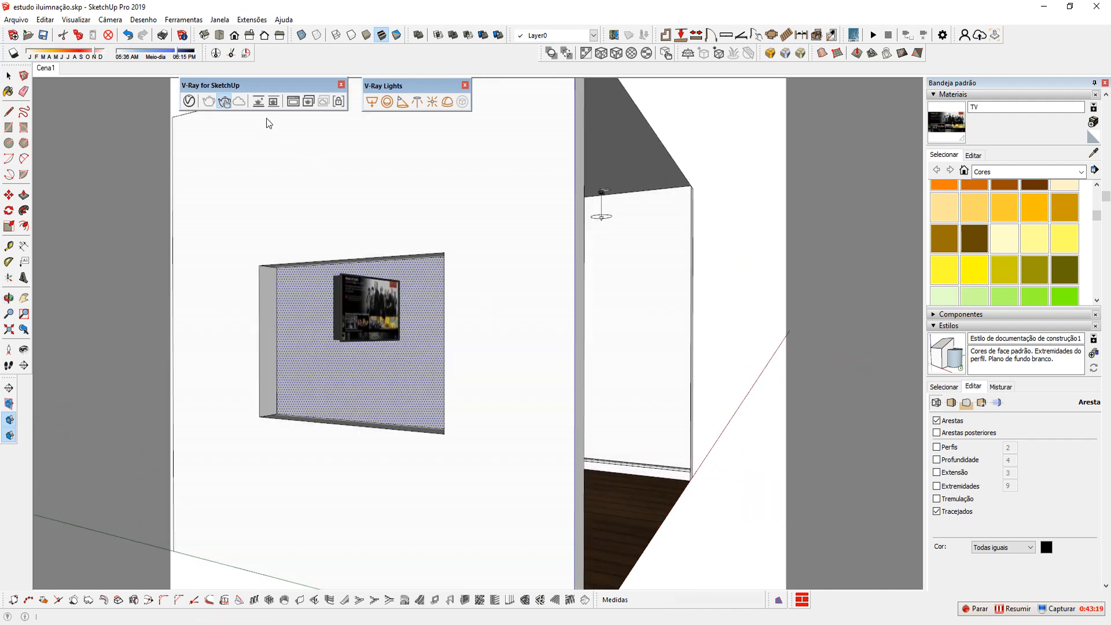
click(371, 101)
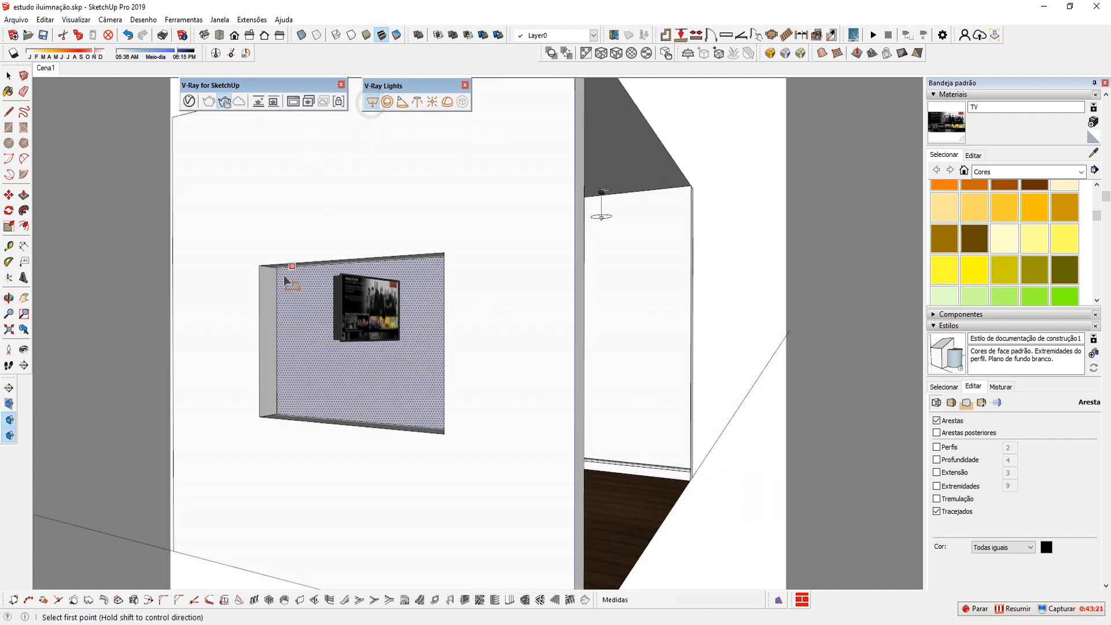
click(259, 265)
click(444, 433)
mouse_move(447, 434)
middle_down()
mouse_move(415, 403)
mouse_move(252, 448)
mouse_move(434, 424)
middle_up()
key(space)
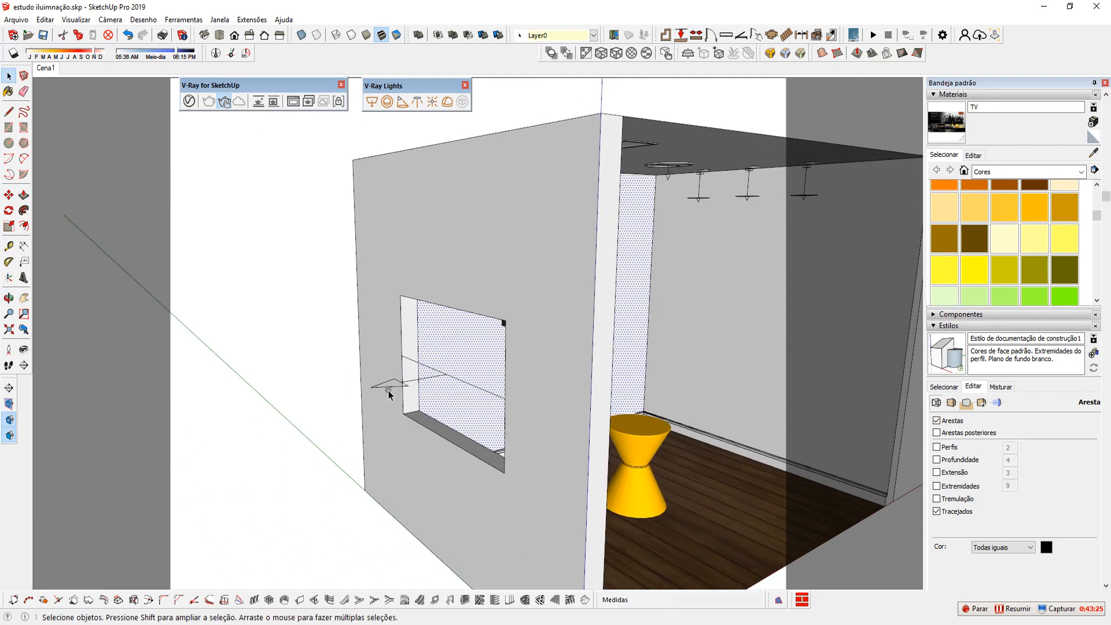
- Flip the window's rectangle light along the component's blue axis
click(390, 393)
right_click(390, 393)
mouse_move(439, 306)
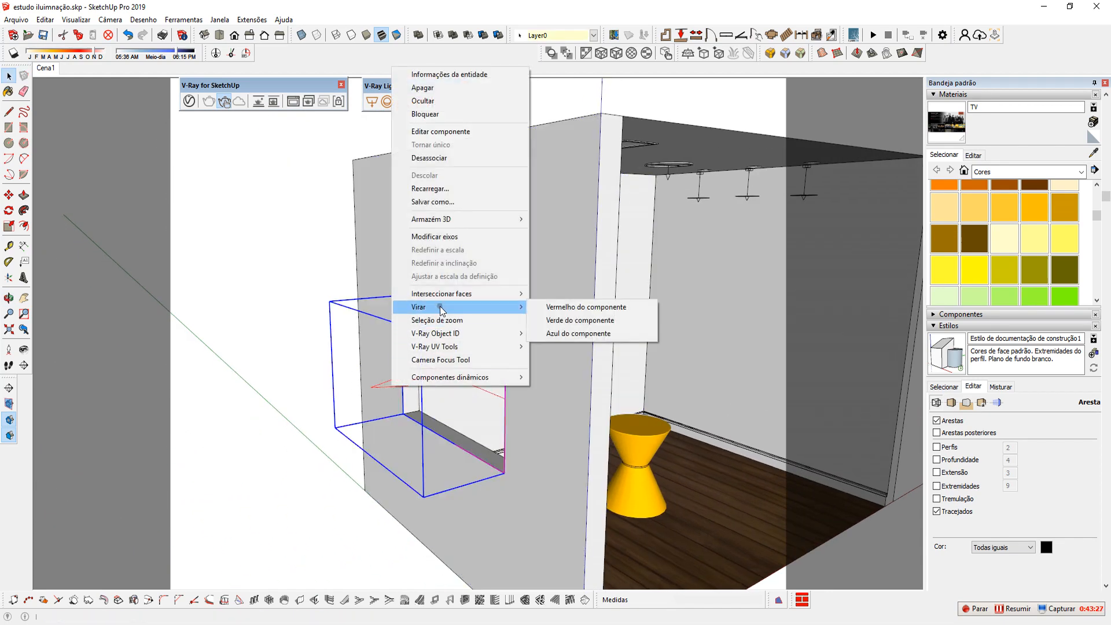
click(565, 333)
middle_drag(454, 385, 527, 381)
- Align the flipped rectangle light with the window opening's corner and move it 0,2 m outward along the red axis
key(o)
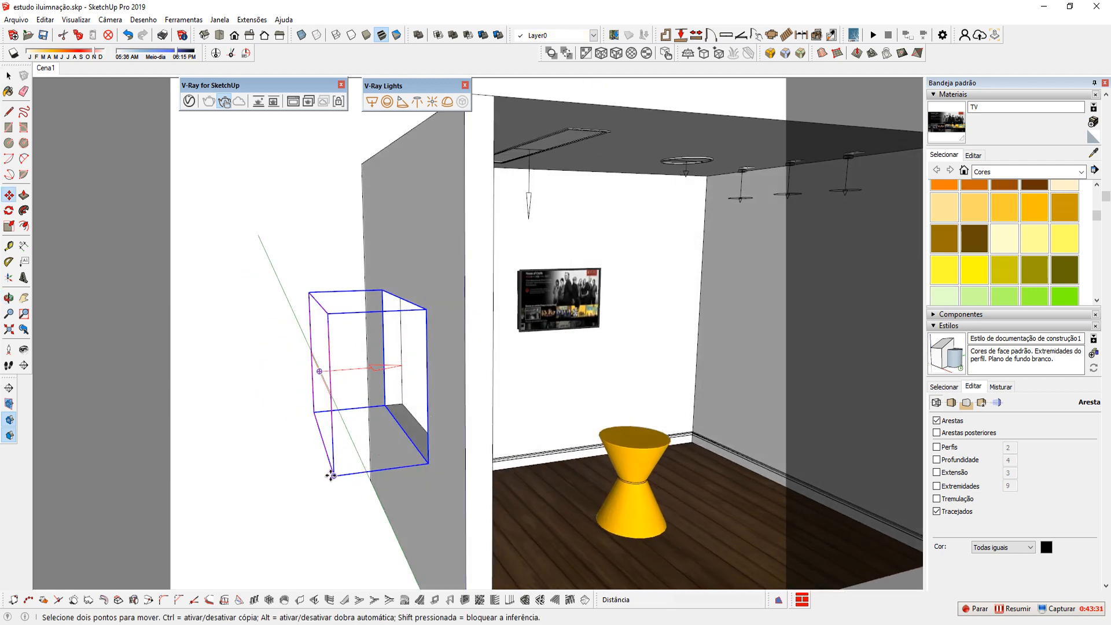
click(334, 472)
click(428, 463)
click(428, 463)
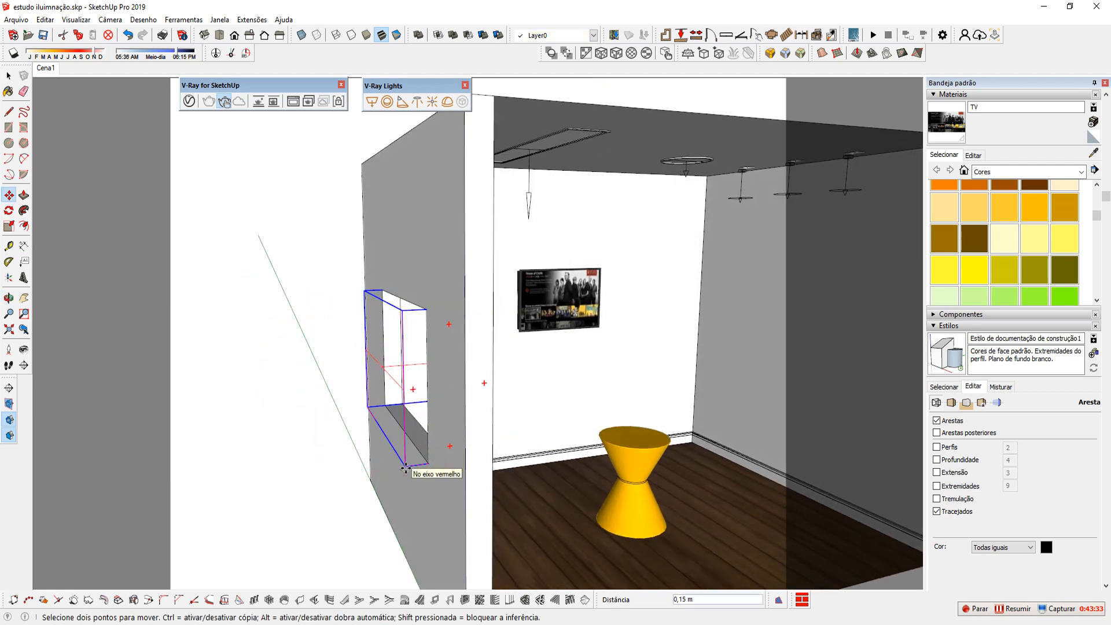
text(,2)
key(Return)
- Scale the rectangle light up about its centre so it extends beyond the window opening, and deselect it
middle_drag(404, 453, 567, 350)
key(s)
ctrl+drag(547, 316, 564, 301)
middle_drag(561, 421, 657, 416)
key(space)
click(326, 408)
middle_drag(518, 412, 515, 435)
middle_drag(509, 277, 416, 272)
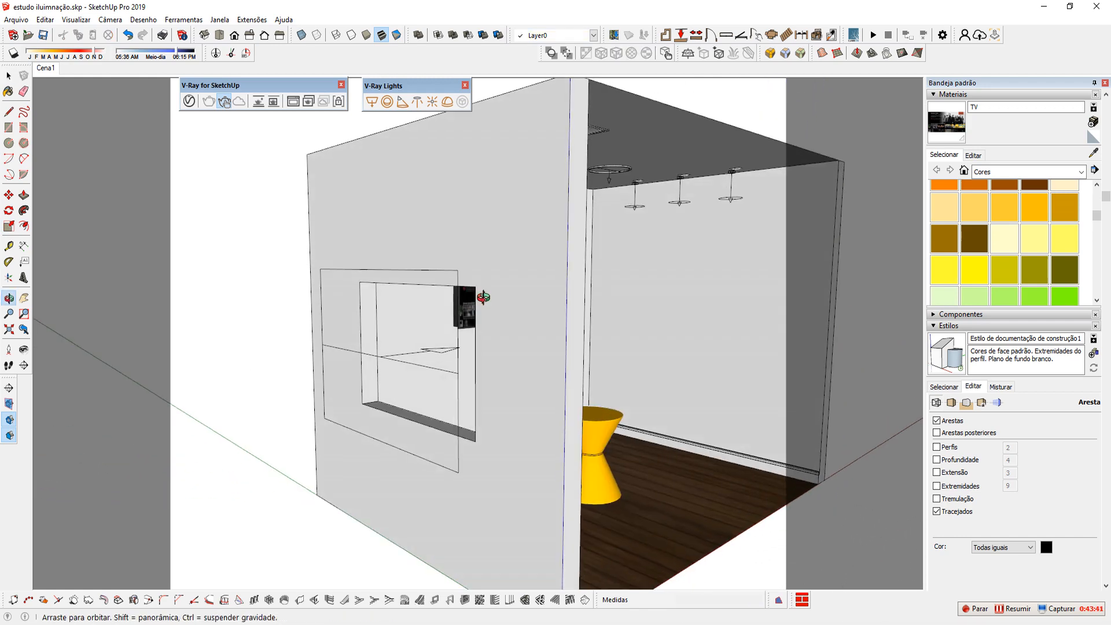
- Toggle the solid faces of the V-Ray light widgets to check the window light and return to the Cena1 view
click(551, 53)
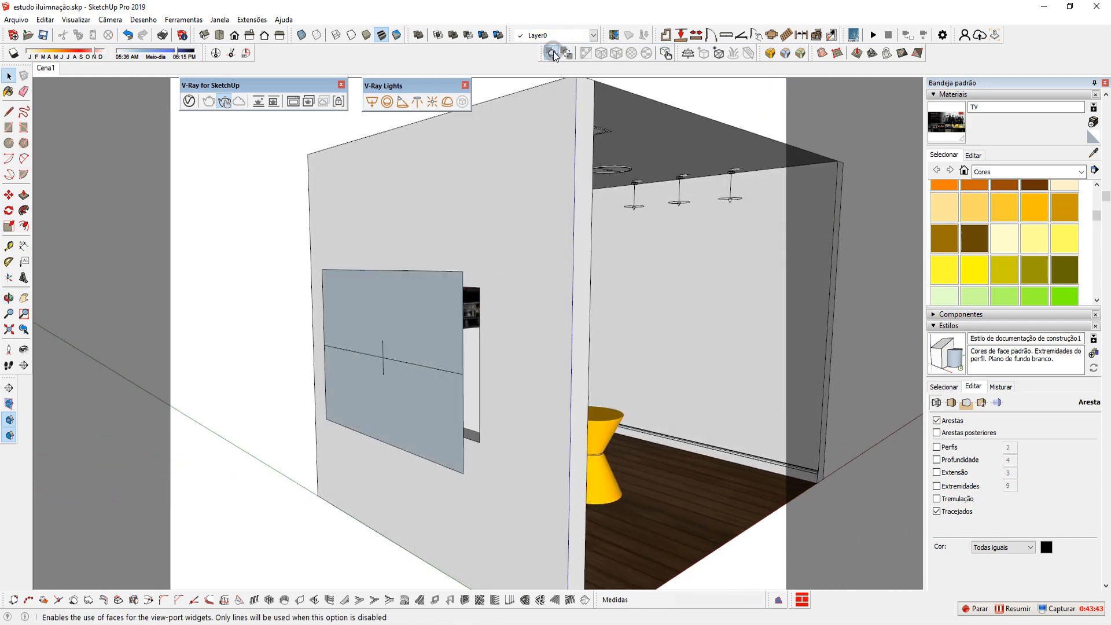
middle_drag(376, 457, 347, 450)
click(560, 54)
middle_drag(429, 258, 240, 234)
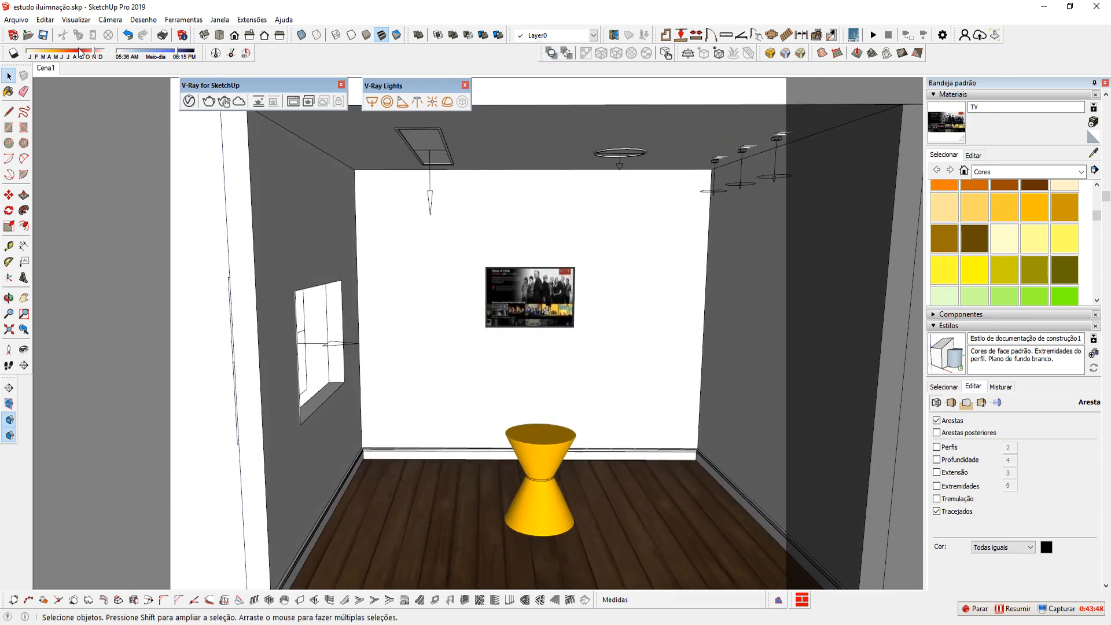
click(43, 70)
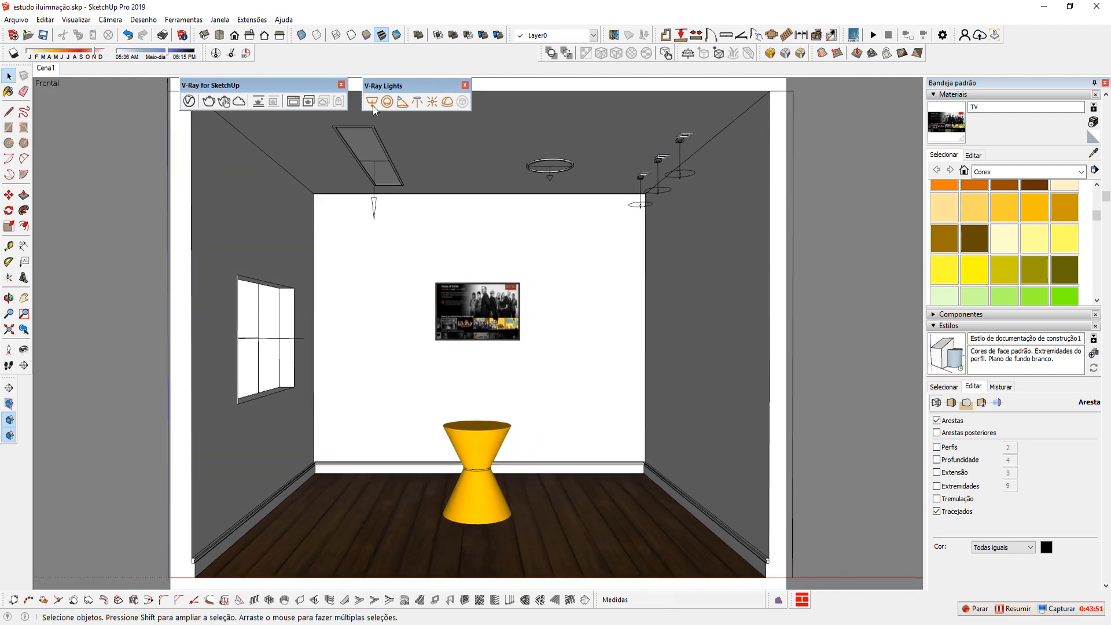
- Start the interactive render of the Cena1 view, inspect it in an enlarged frame buffer, and restore and reposition that window
click(225, 101)
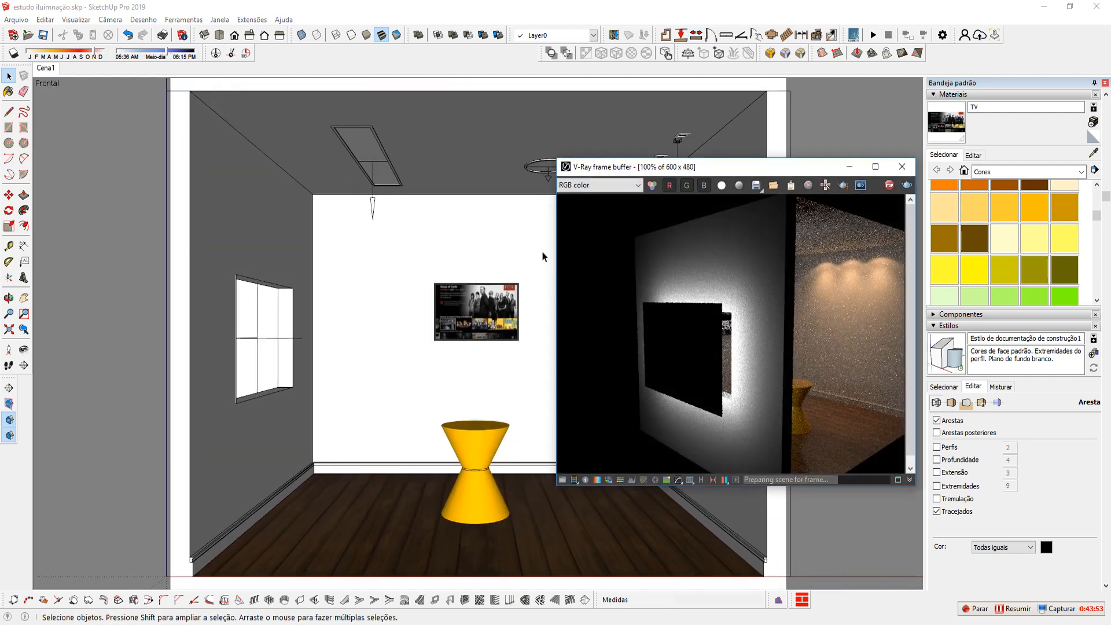
click(872, 168)
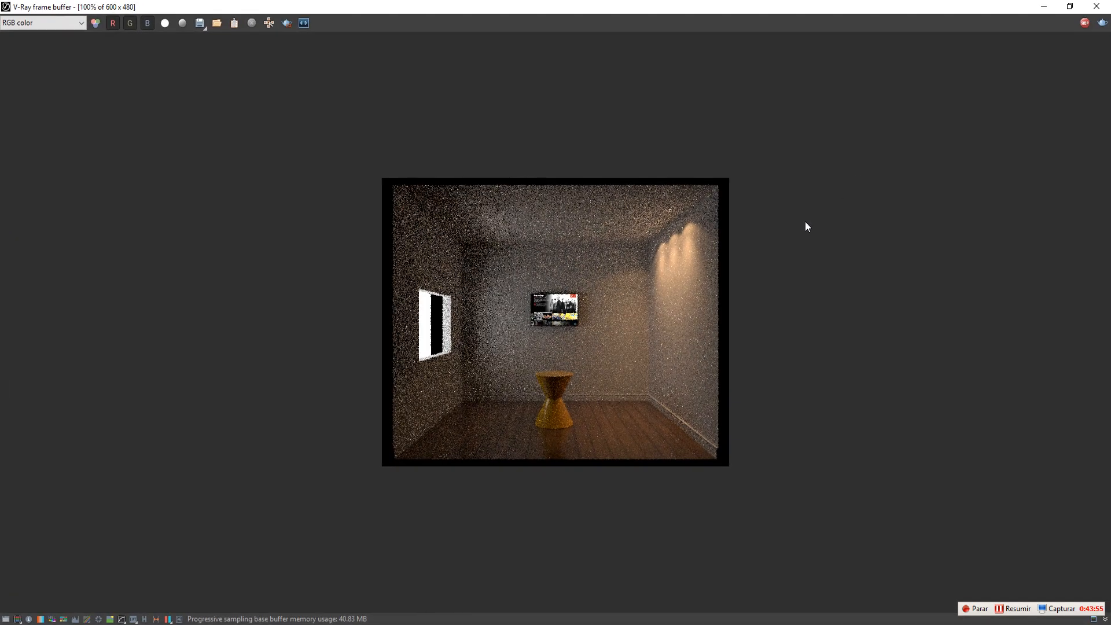
click(1069, 6)
drag(812, 166, 720, 162)
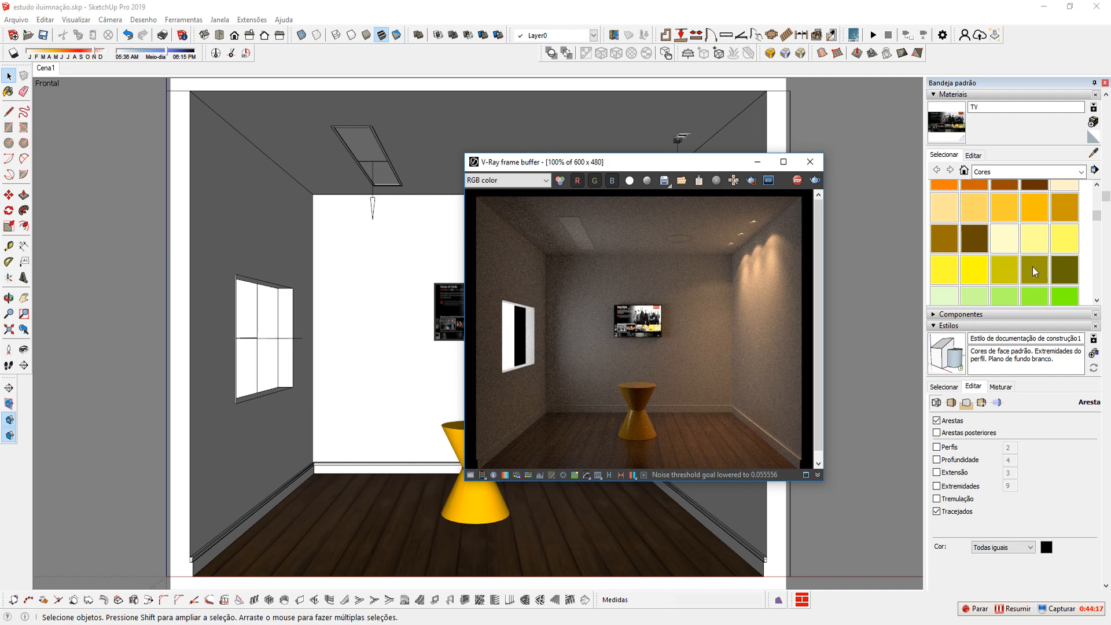
- Sample the back wall's material, Cor M01, set its V-Ray reflection colour to white, and bring back the render to check it
click(1093, 153)
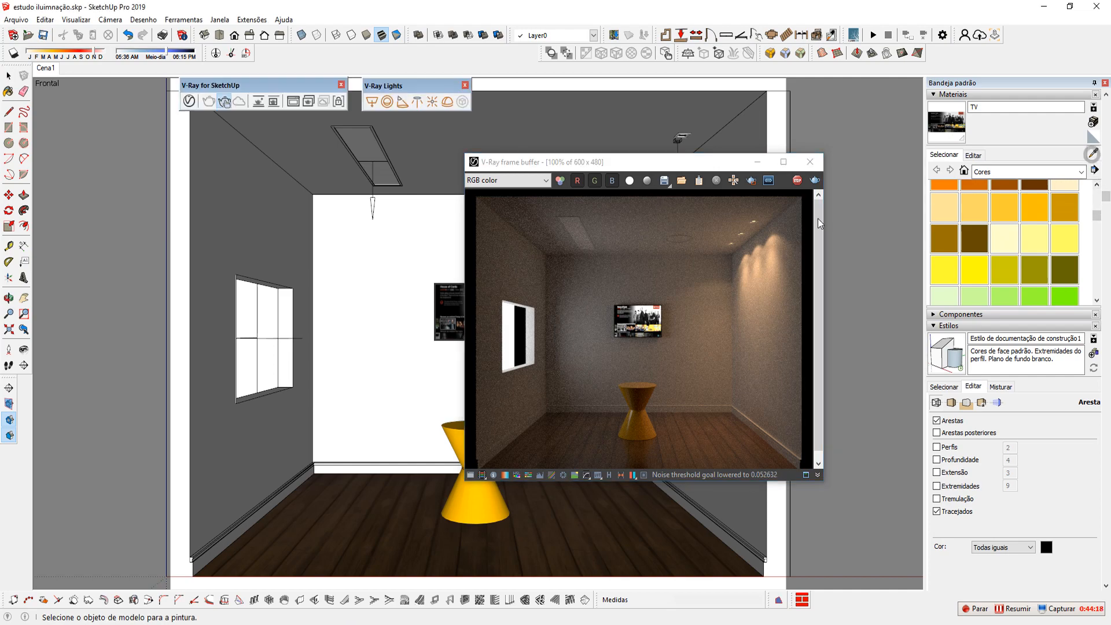
click(432, 234)
click(189, 101)
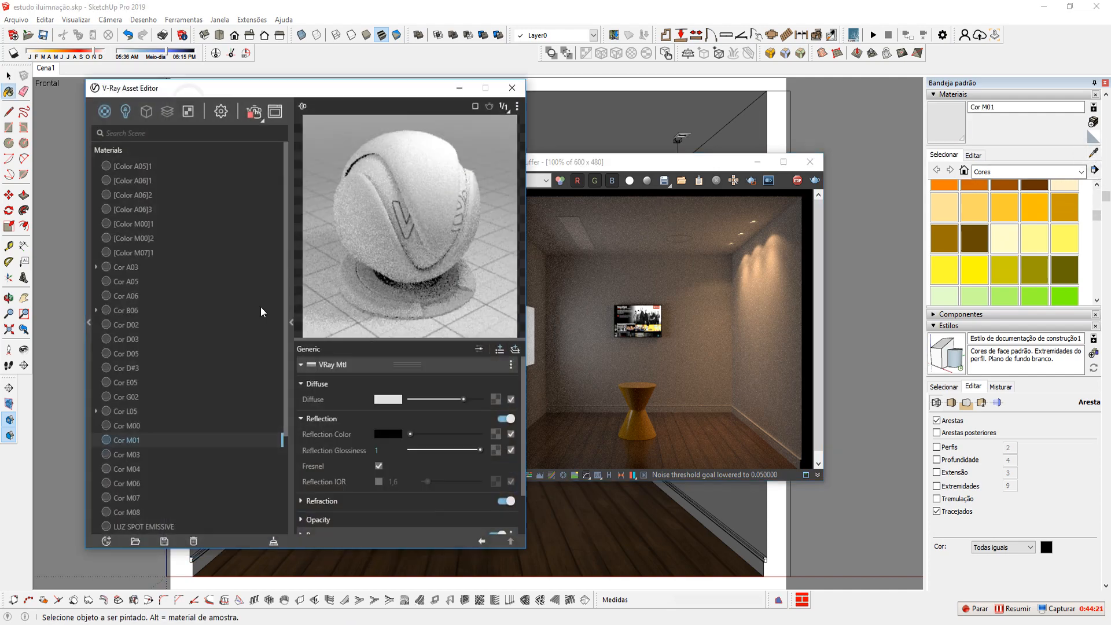
drag(414, 433, 481, 432)
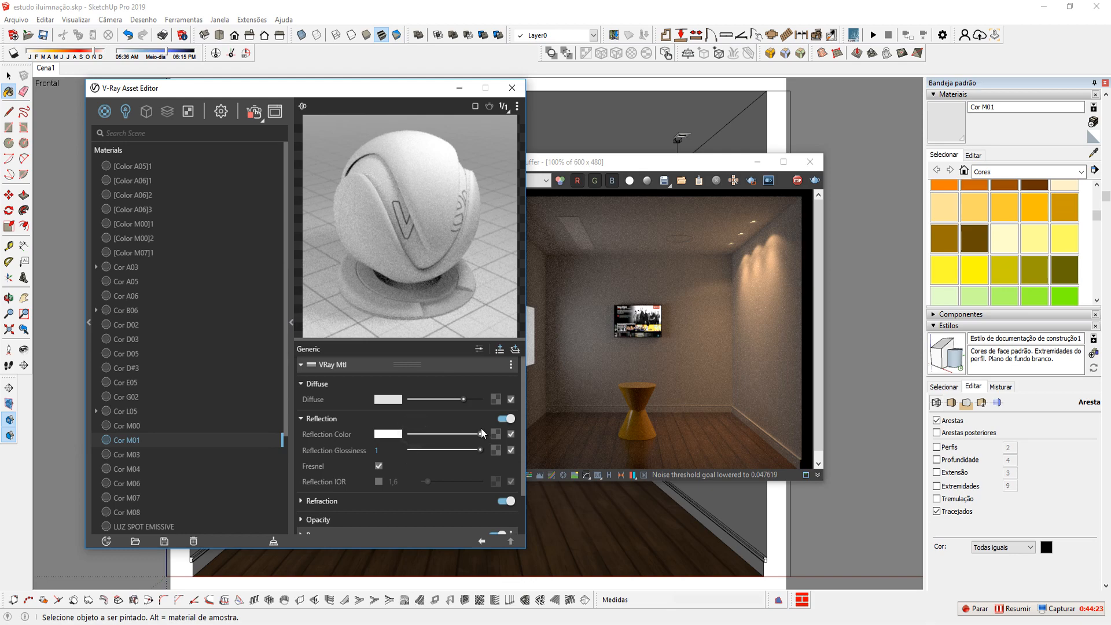
click(696, 241)
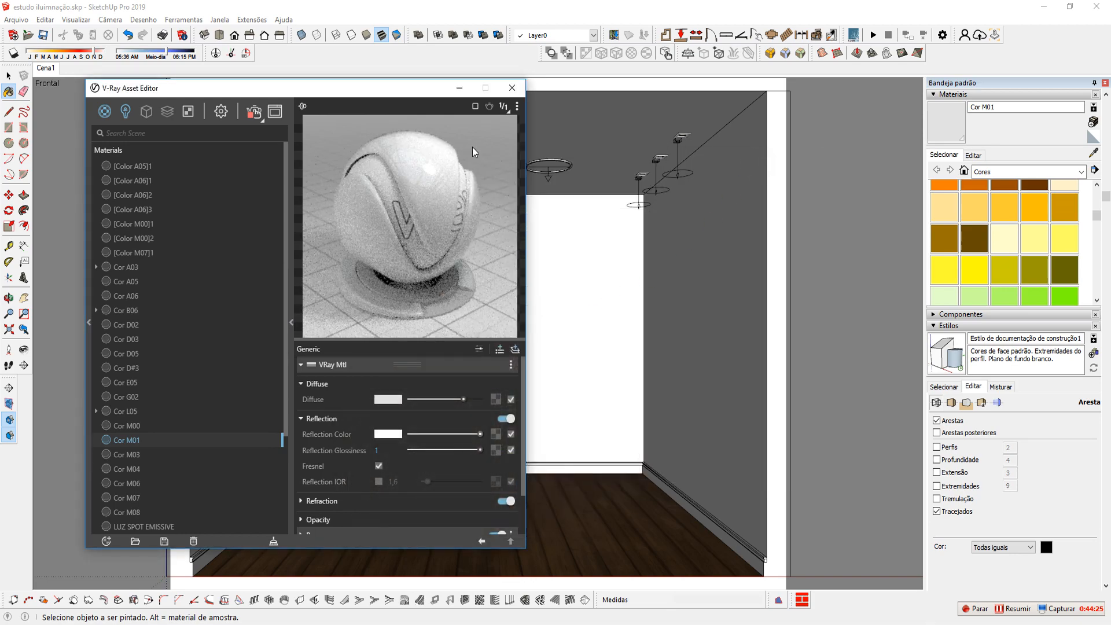
click(459, 87)
click(293, 102)
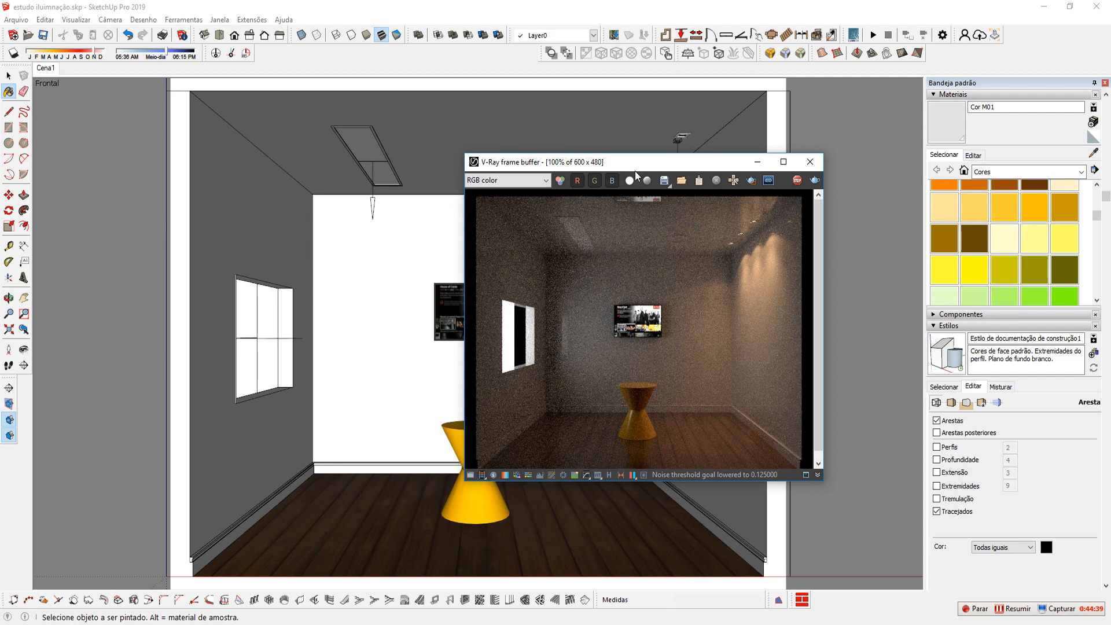
- Select the rectangle light outside the window and rename it LUZ APOIO JANELA in the V-Ray Asset Editor
click(356, 64)
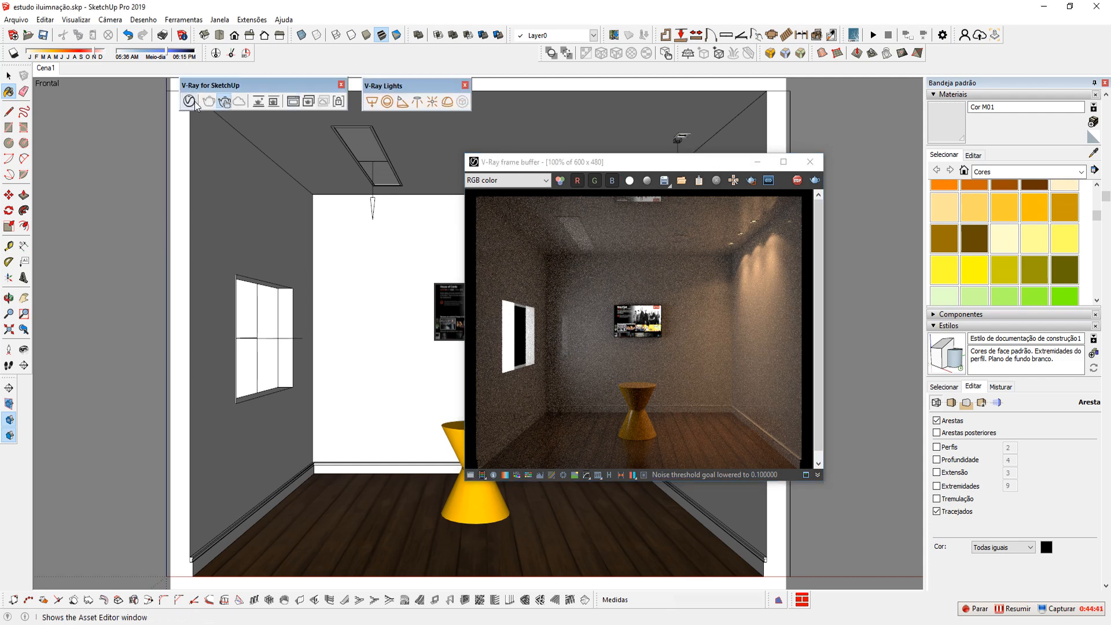
key(space)
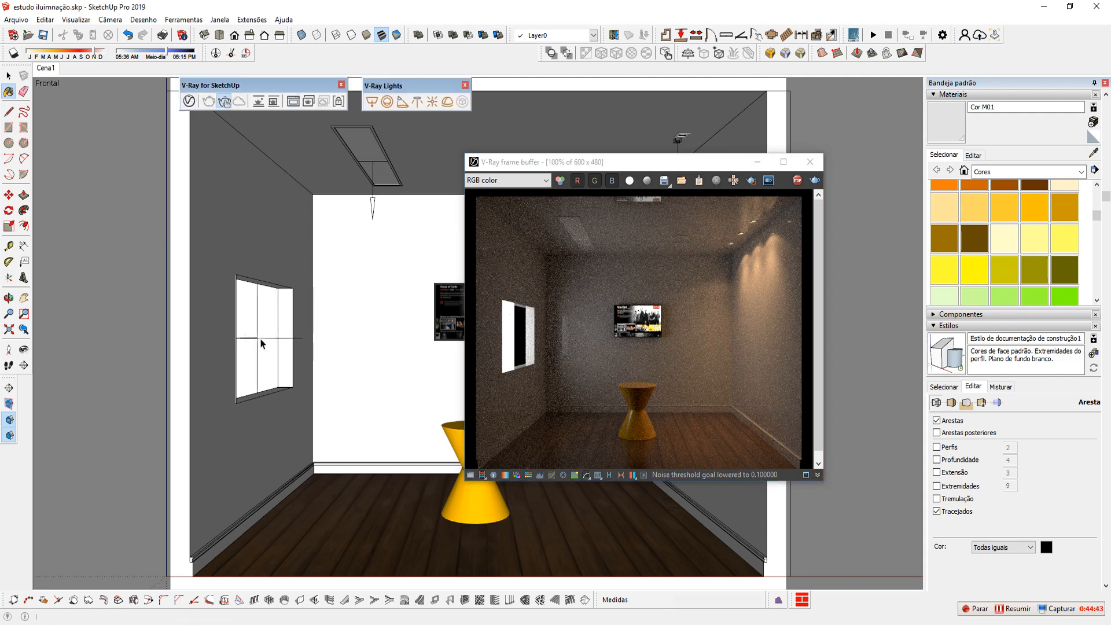
click(260, 347)
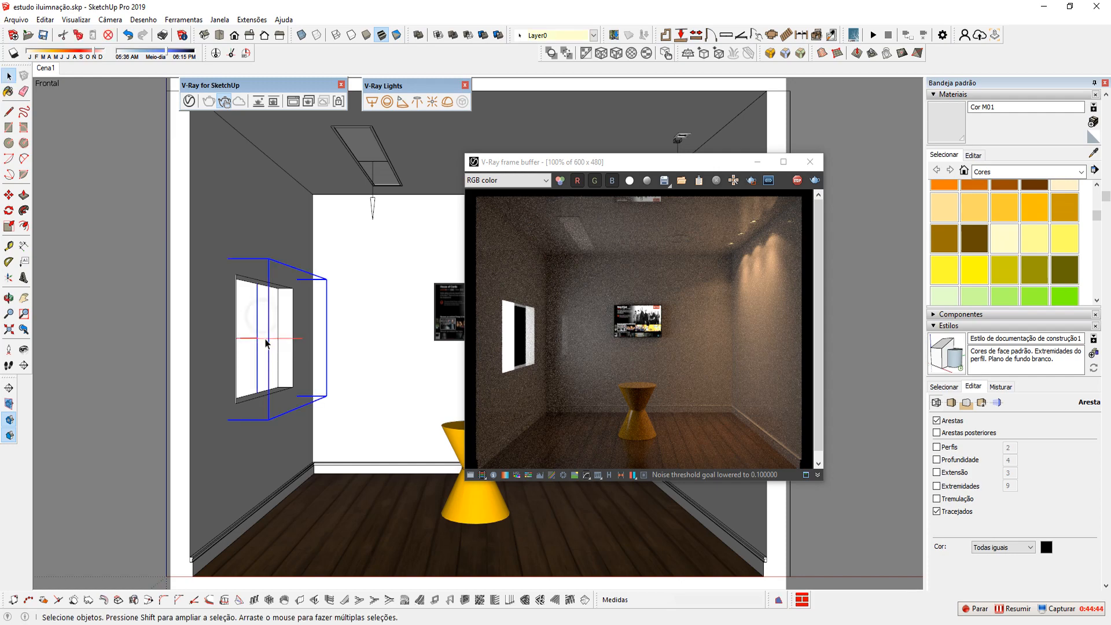
click(188, 101)
click(126, 112)
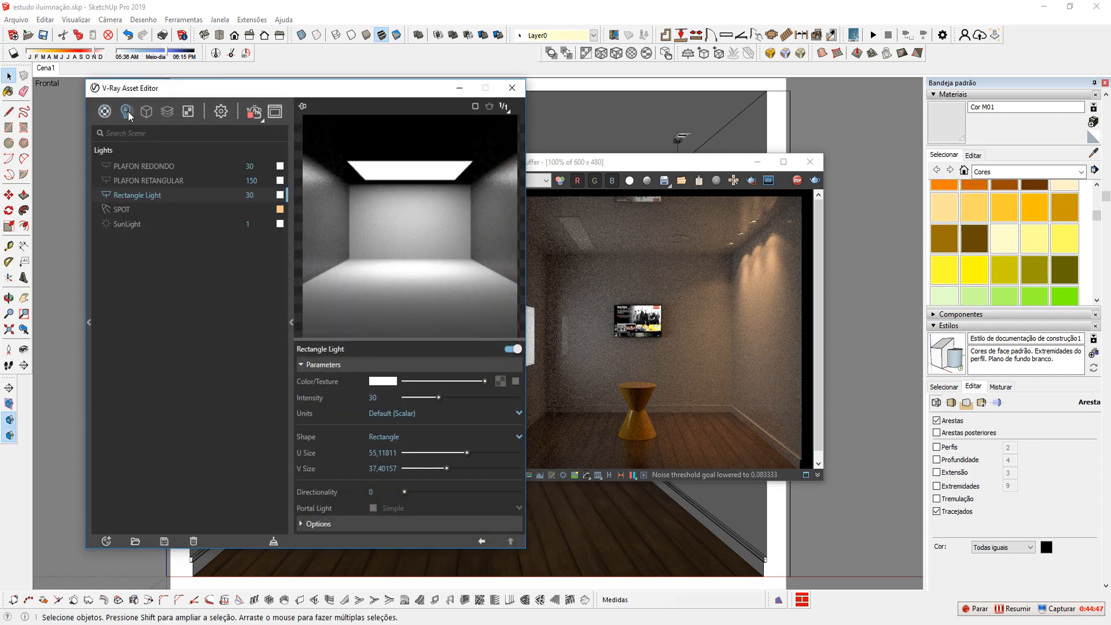
right_click(148, 196)
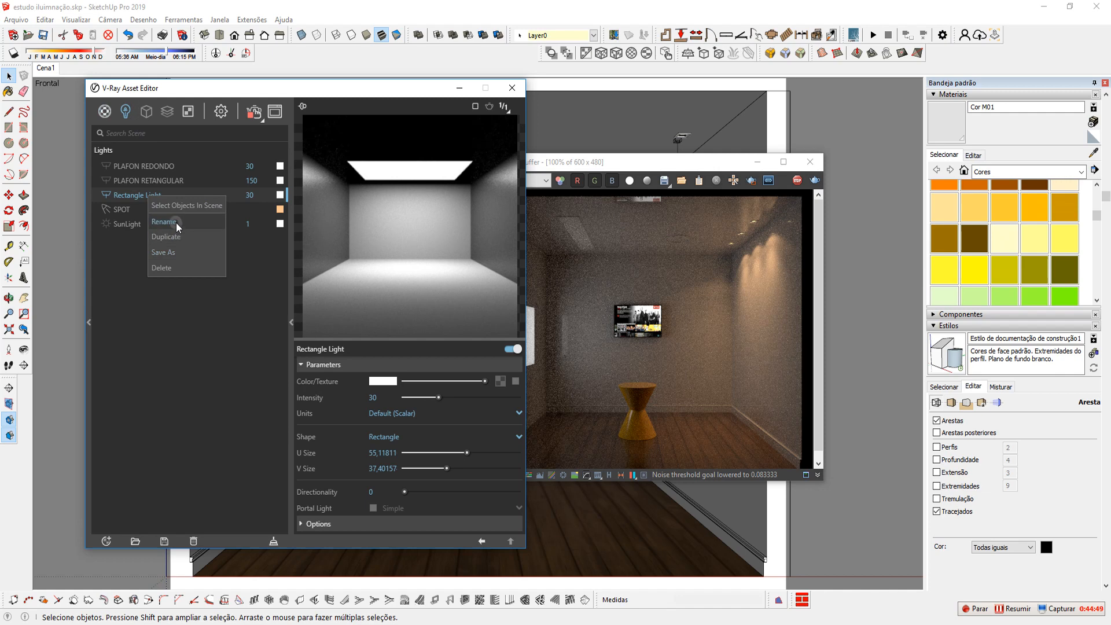
click(176, 222)
key(ctrl+a)
text(LU)
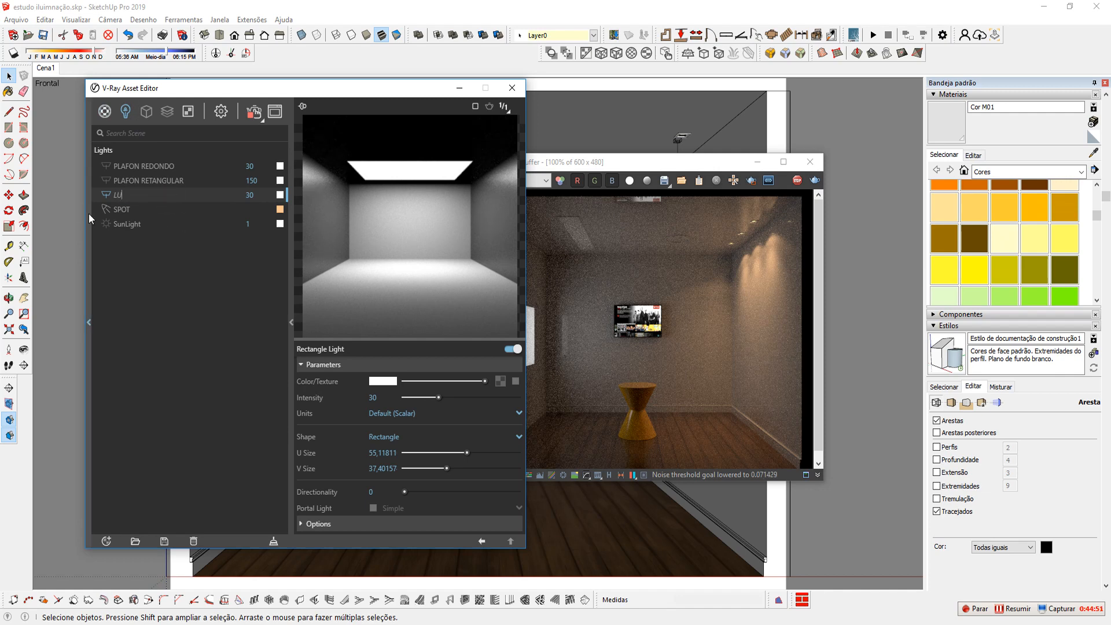
text(Z APOIO JANELA)
key(Return)
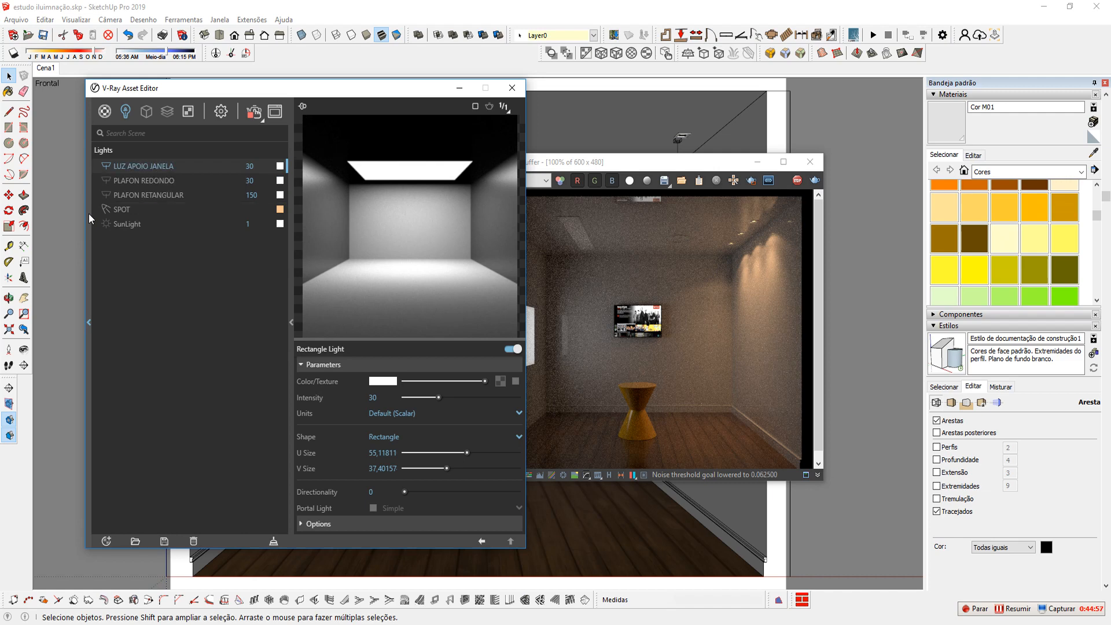
- Make the LUZ APOIO JANELA light invisible and stop it from affecting reflections
drag(419, 93, 328, 95)
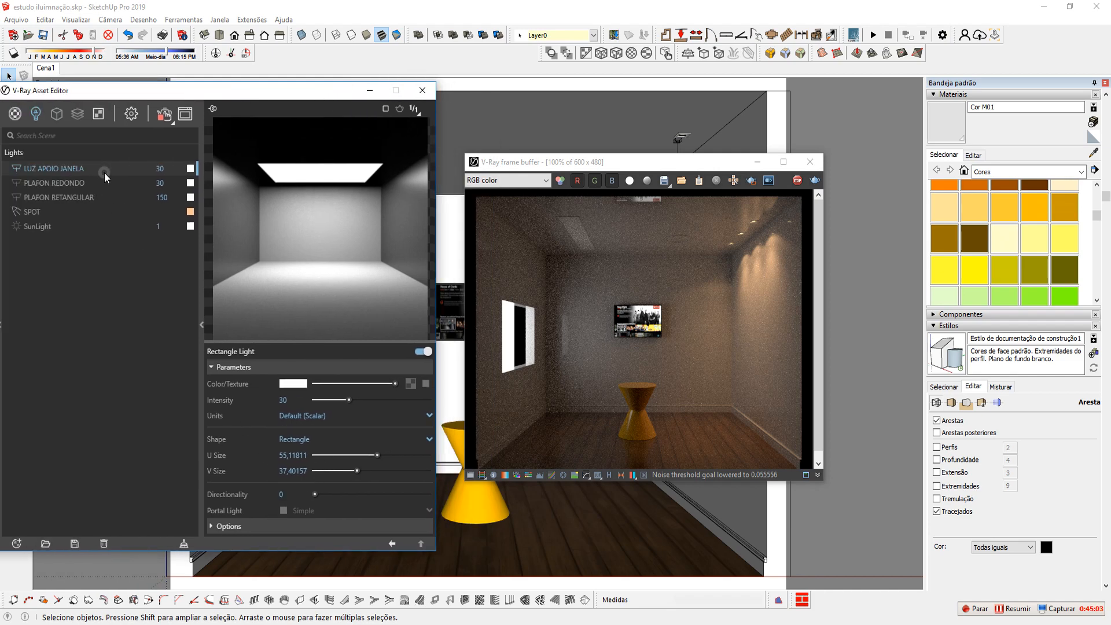
click(272, 526)
scroll(313, 456, down, 3)
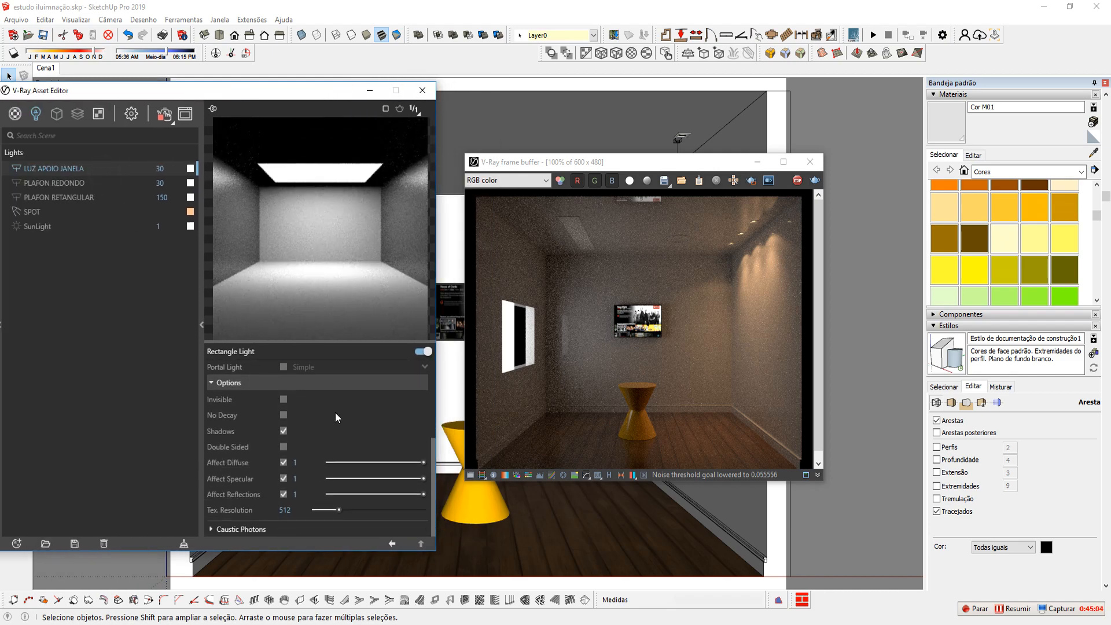
click(283, 399)
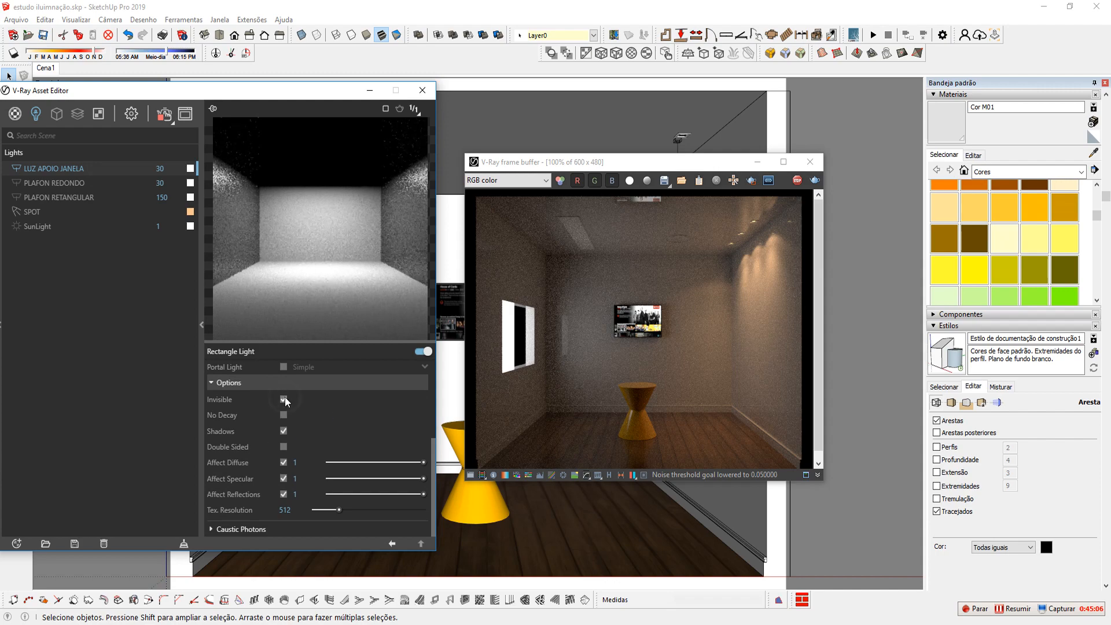
click(284, 494)
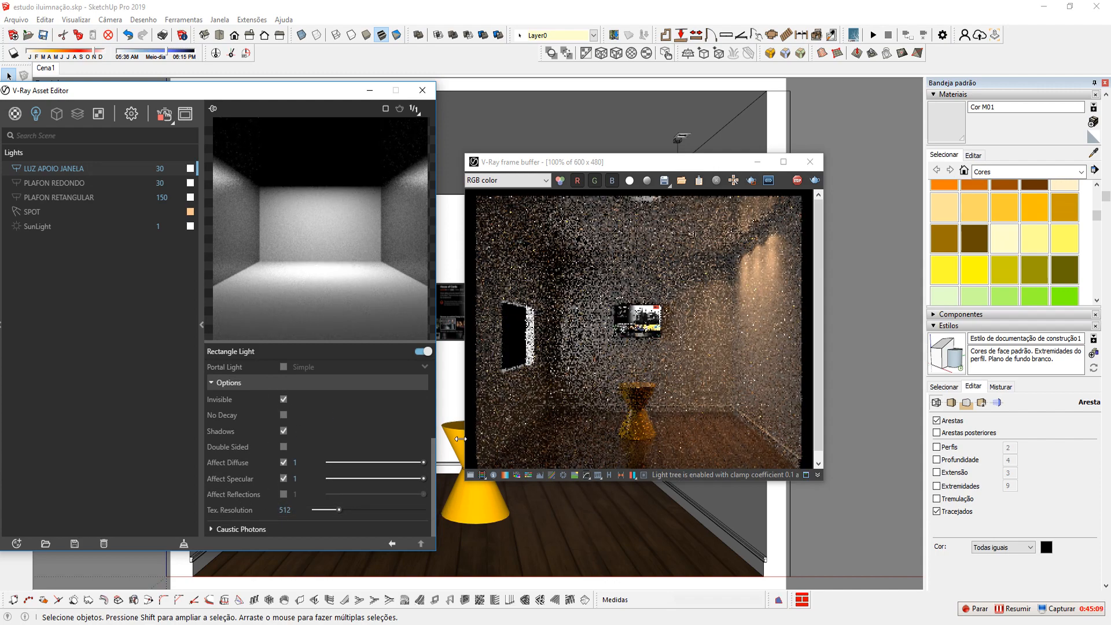
click(521, 336)
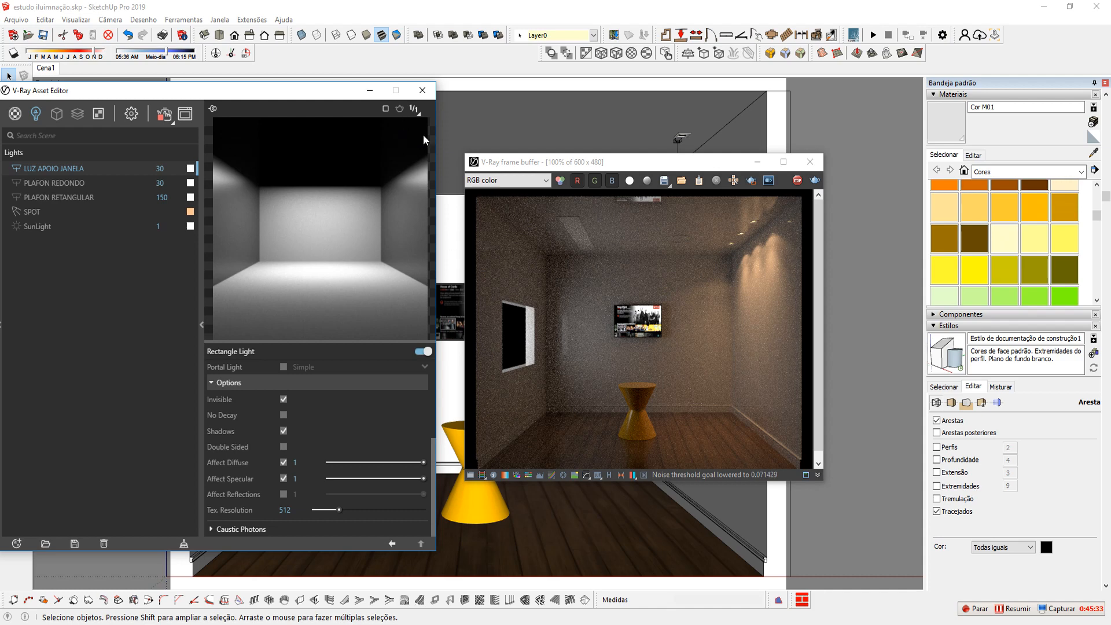
- Set the asset editor and render side by side and compare the room lit by PLAFON REDONDO and by PLAFON RETANGULAR
drag(278, 90, 310, 87)
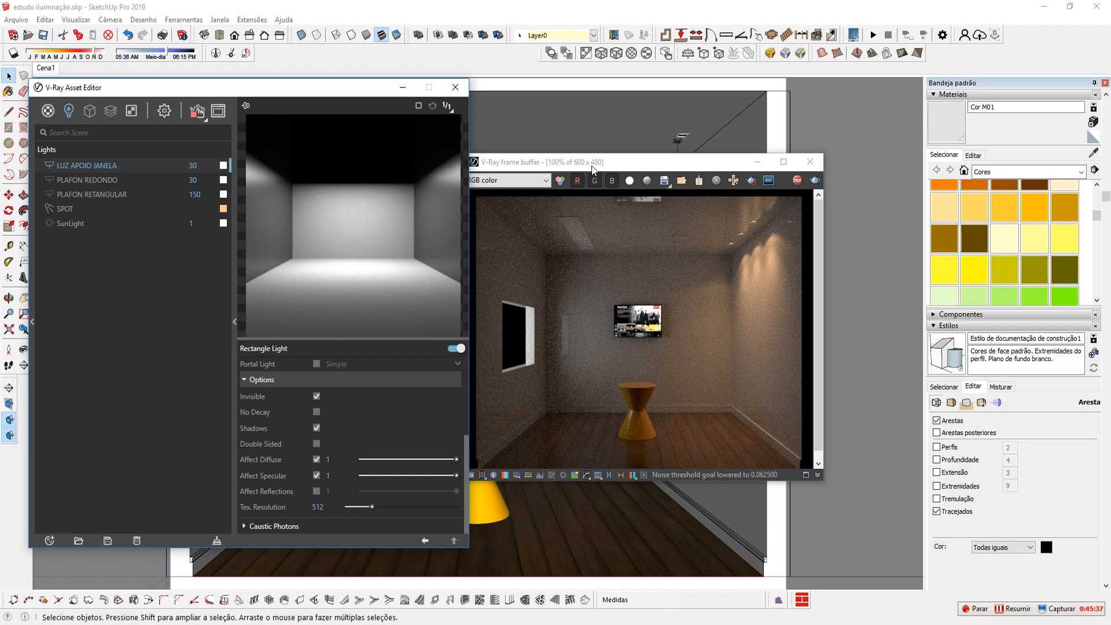
drag(605, 167, 690, 162)
click(76, 179)
click(78, 195)
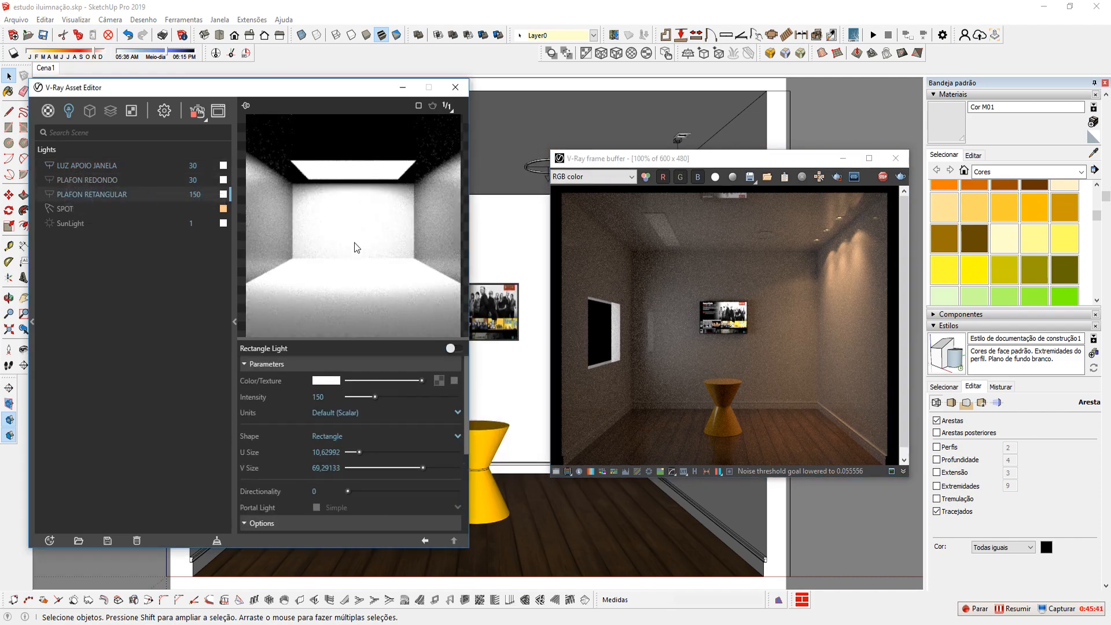
click(92, 180)
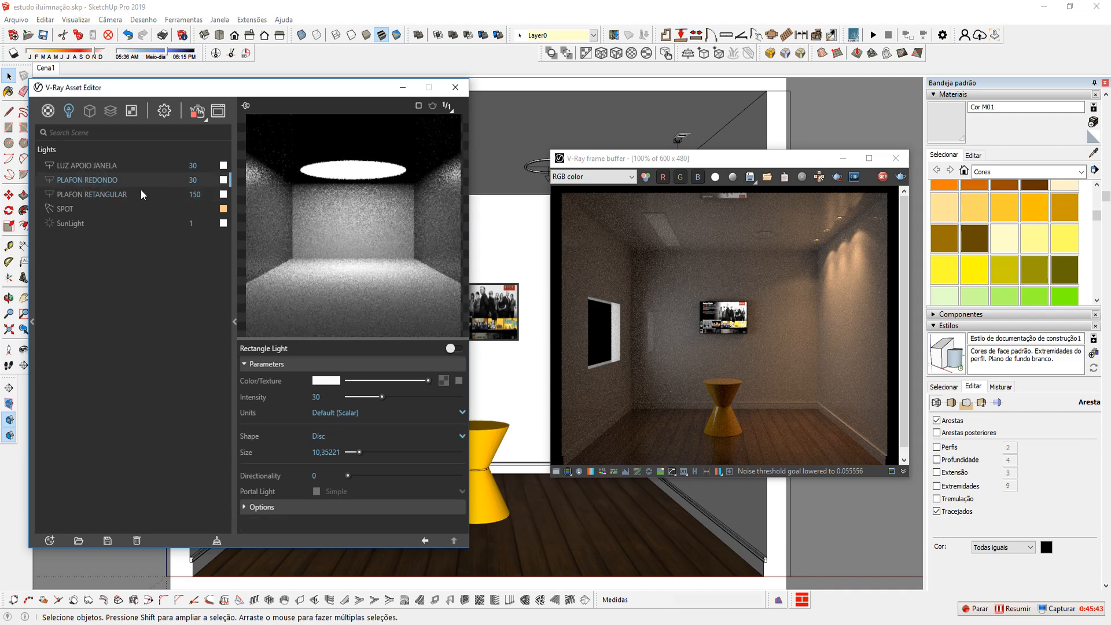
click(51, 180)
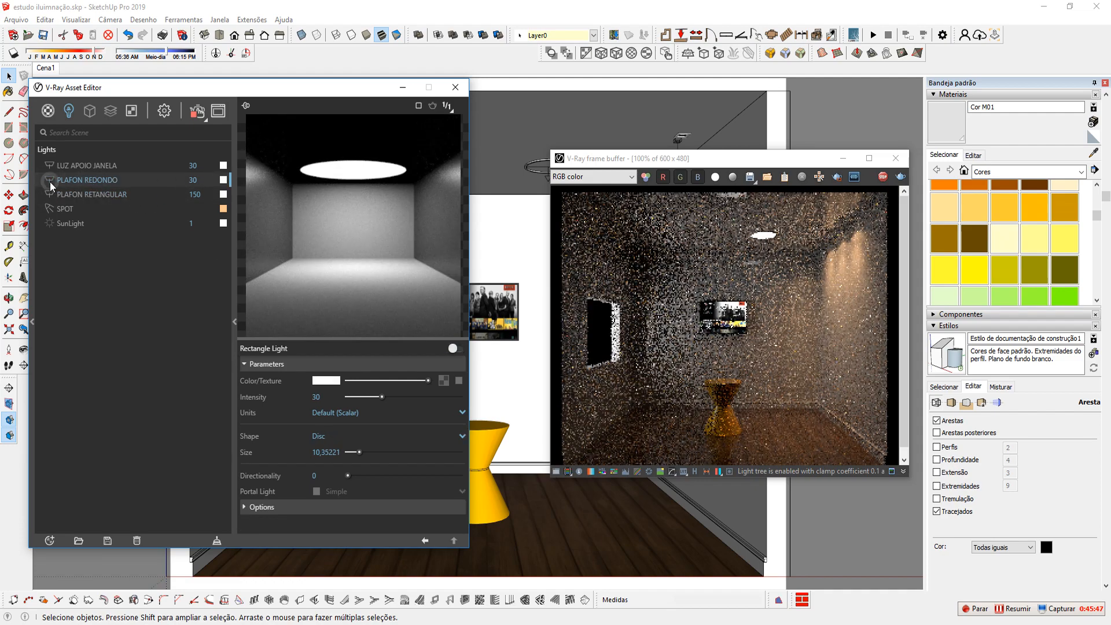
click(50, 181)
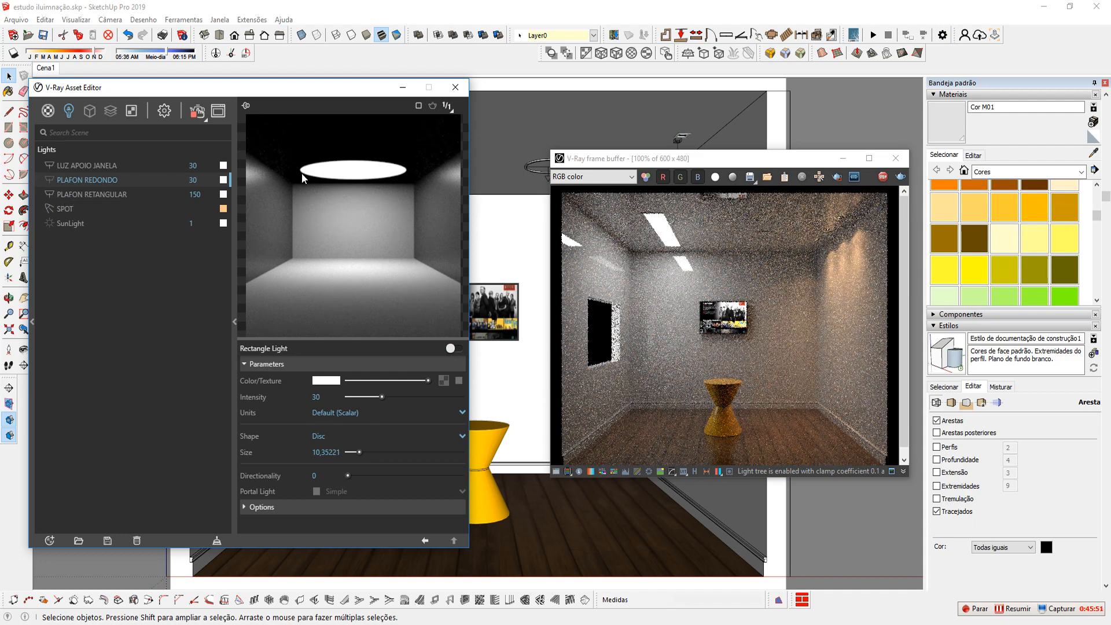
- Set the PLAFON REDONDO light's colour to a pale blue, RGB 210, 243, 253
click(224, 181)
click(246, 228)
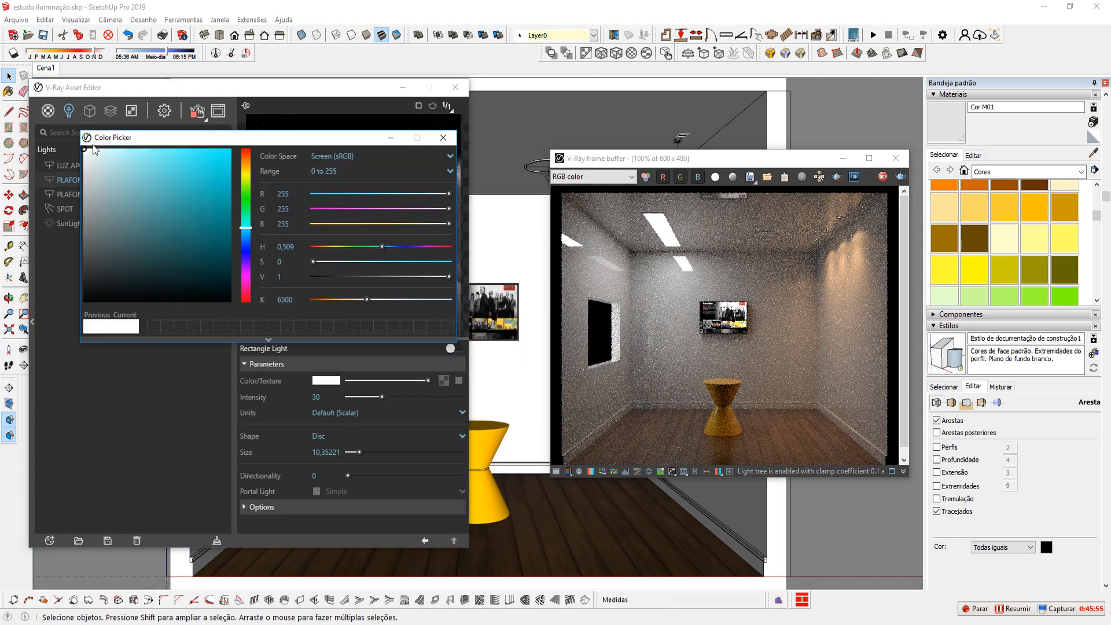
click(242, 232)
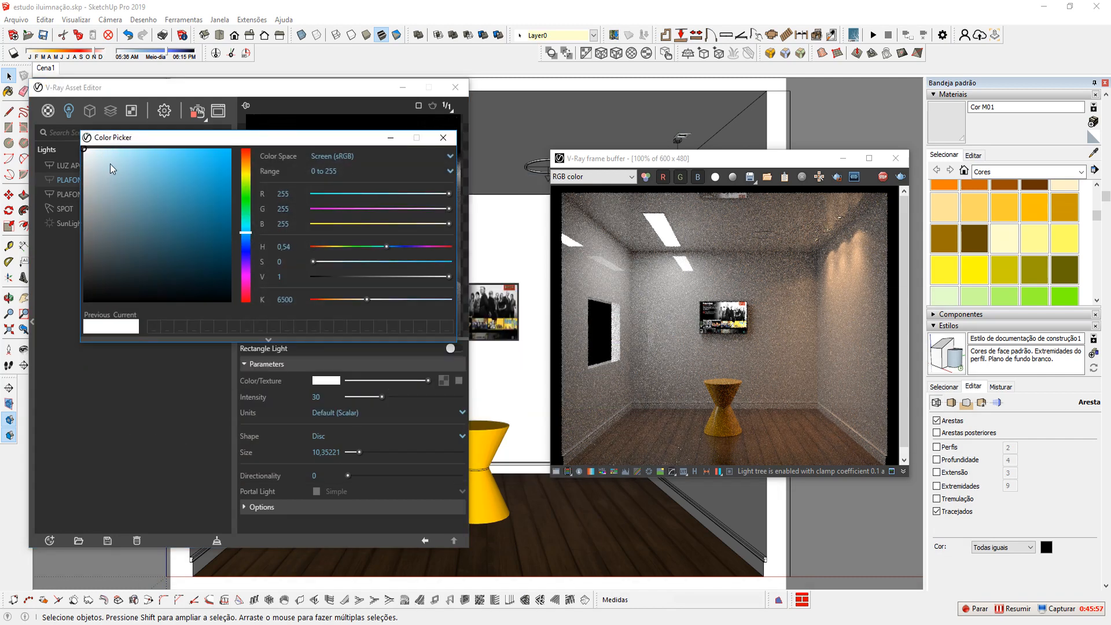
click(96, 152)
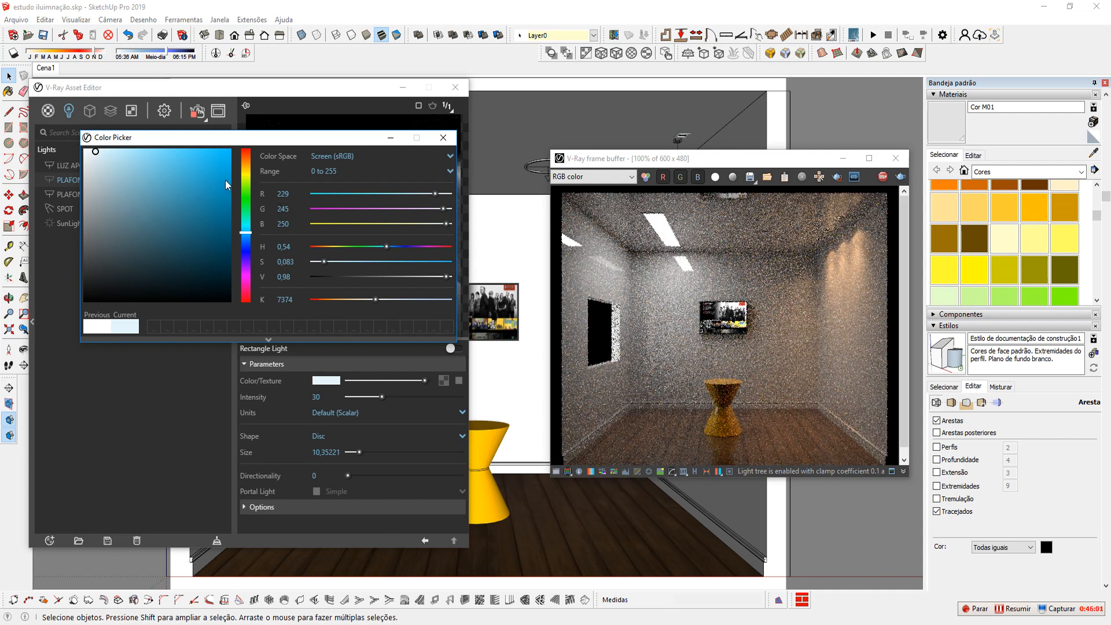
click(104, 153)
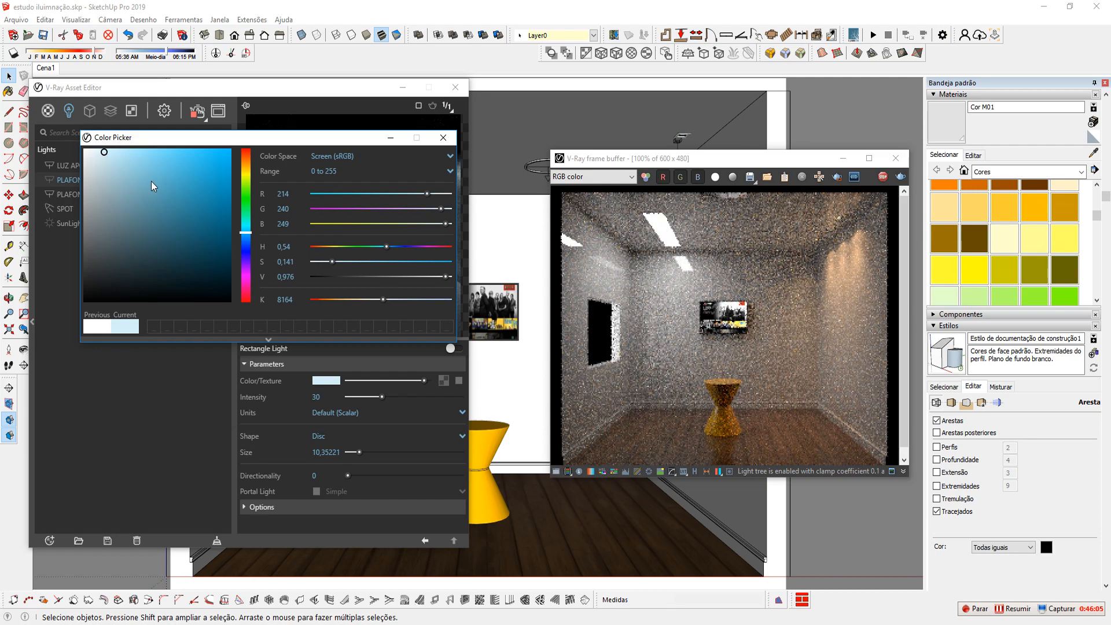
click(108, 151)
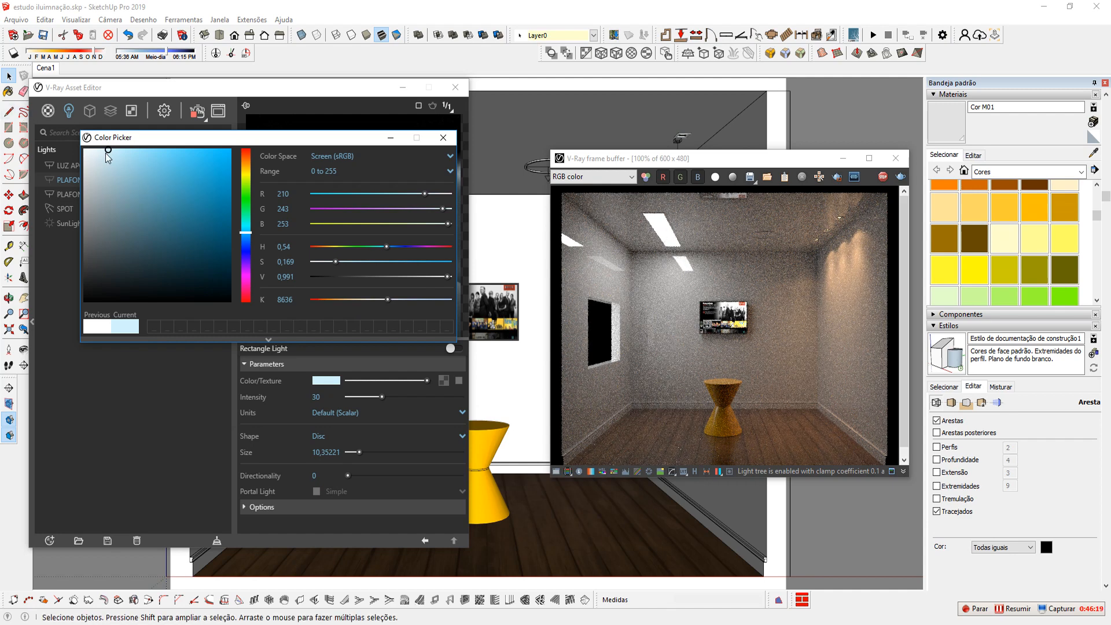
click(392, 138)
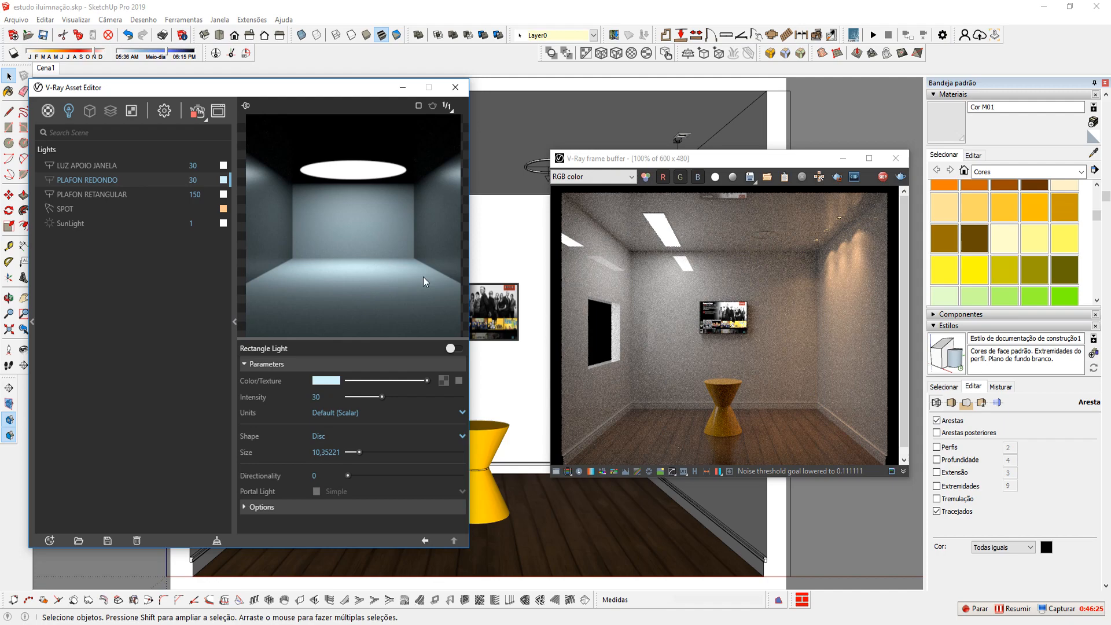
- Switch off the PLAFON RETANGULAR light and check the render with LUZ APOIO JANELA off and back on
click(49, 181)
click(49, 180)
click(51, 195)
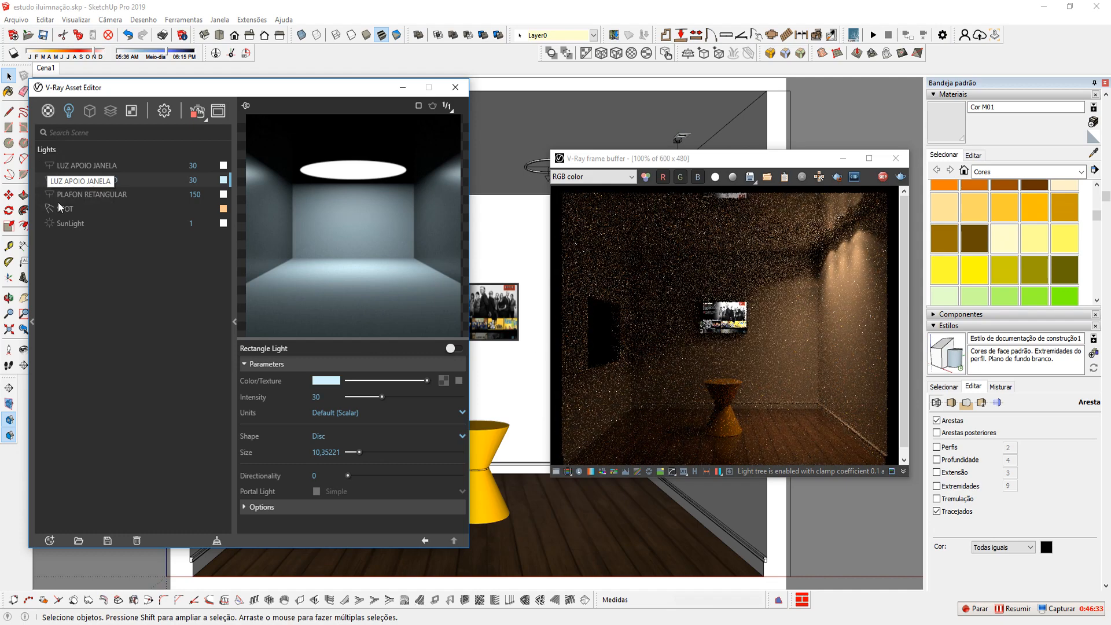
click(50, 166)
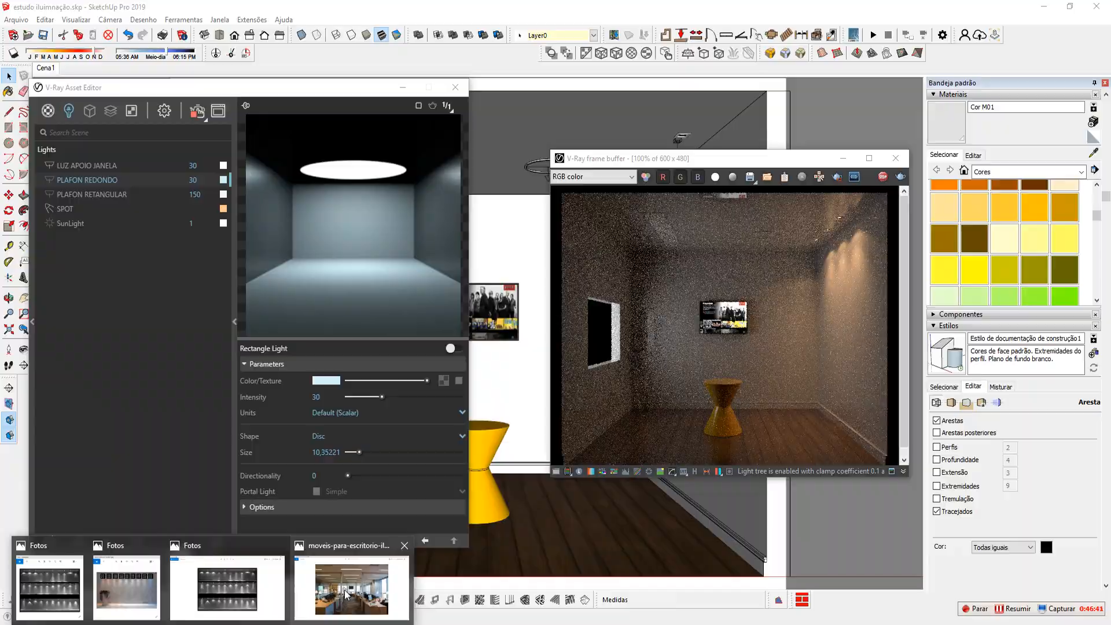
- Look at the office lighting reference photo moveis-para-escritorio-iluminação.jpg in Fotos and return to SketchUp
click(350, 584)
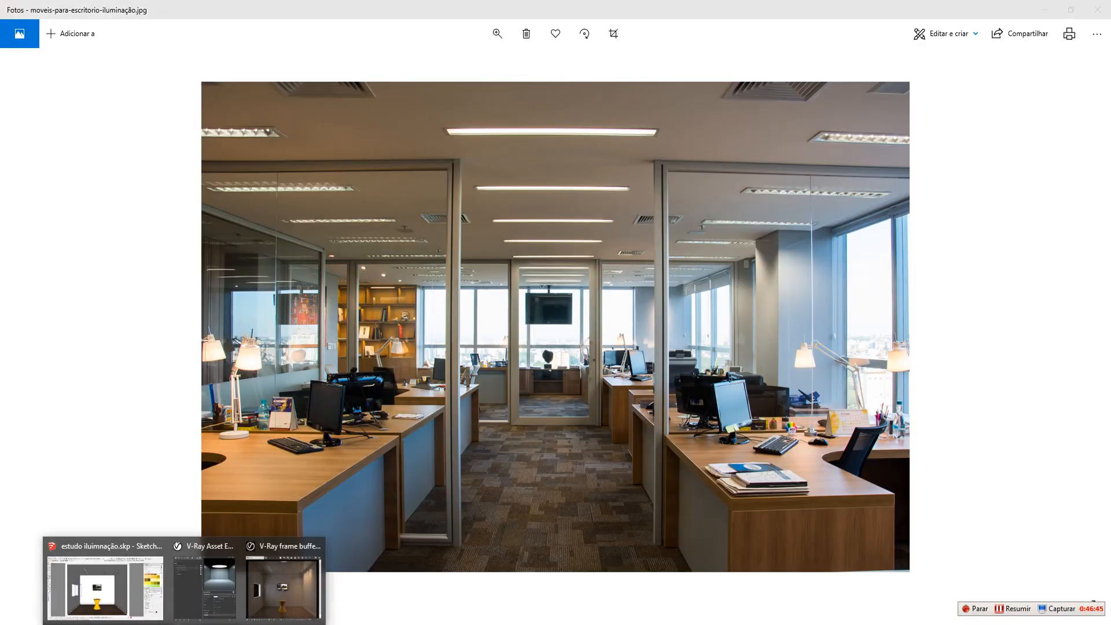
click(112, 601)
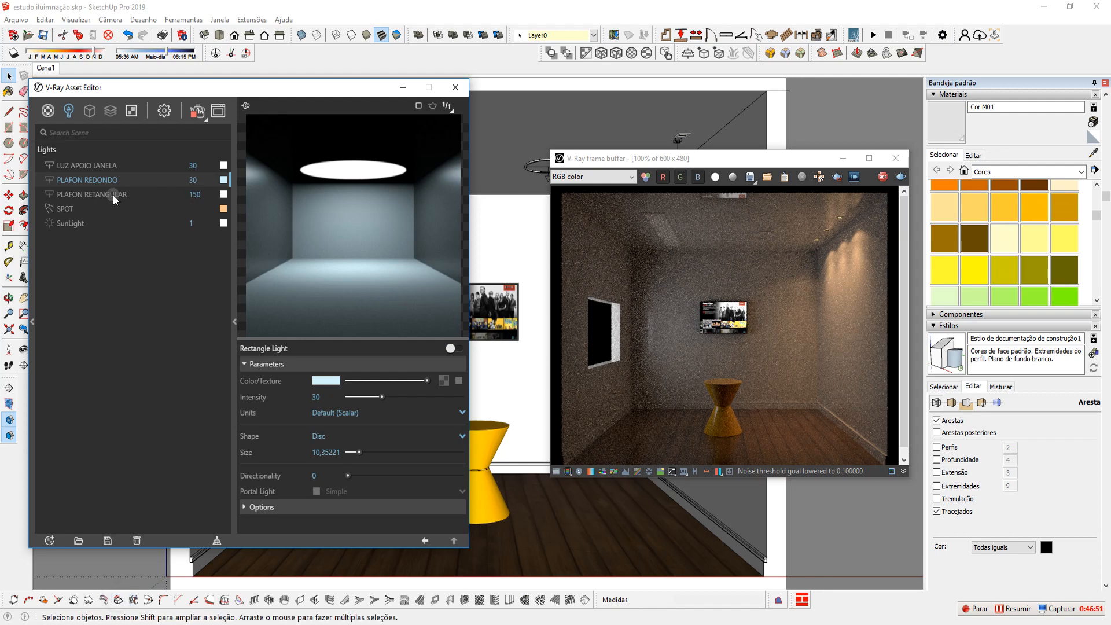
- Set the LUZ APOIO JANELA light's colour to light blue, RGB 184, 227, 249, and its intensity to 60
click(97, 168)
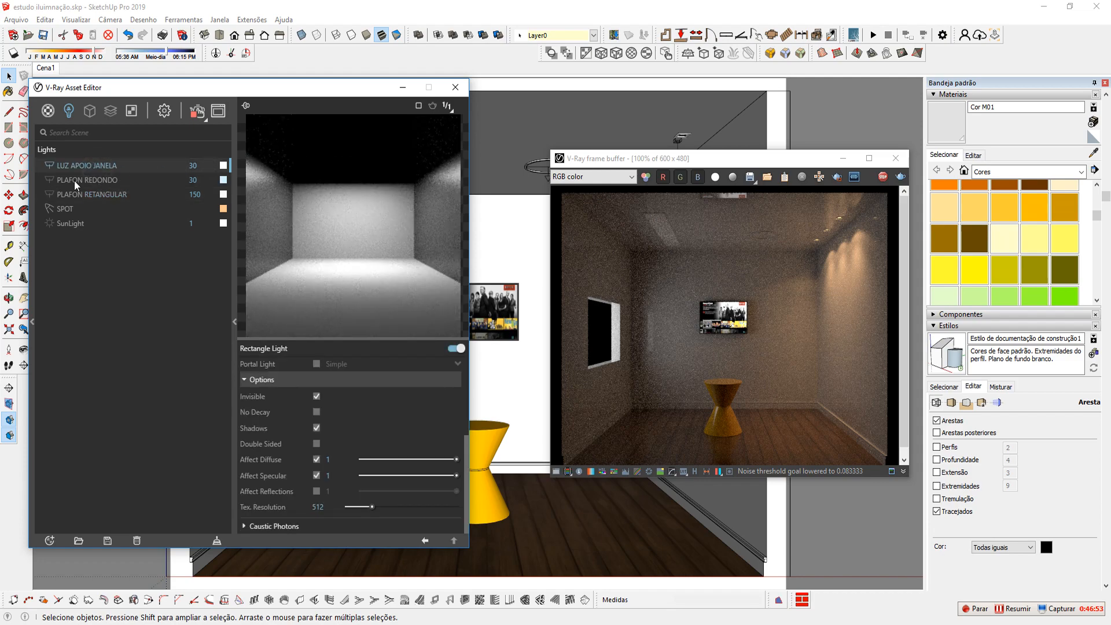
click(223, 166)
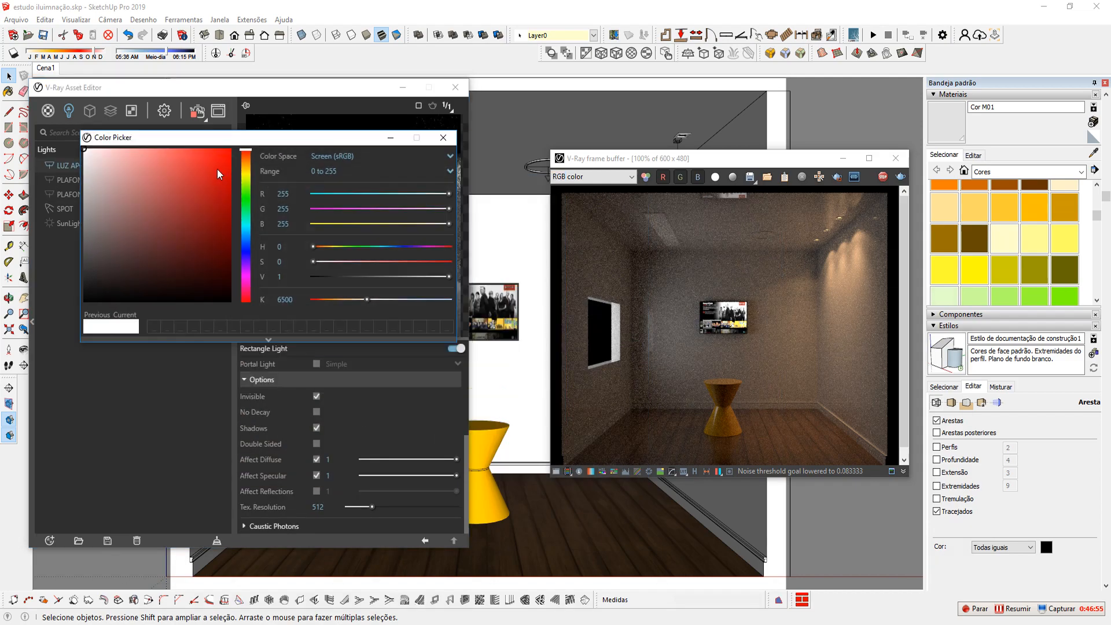
click(247, 230)
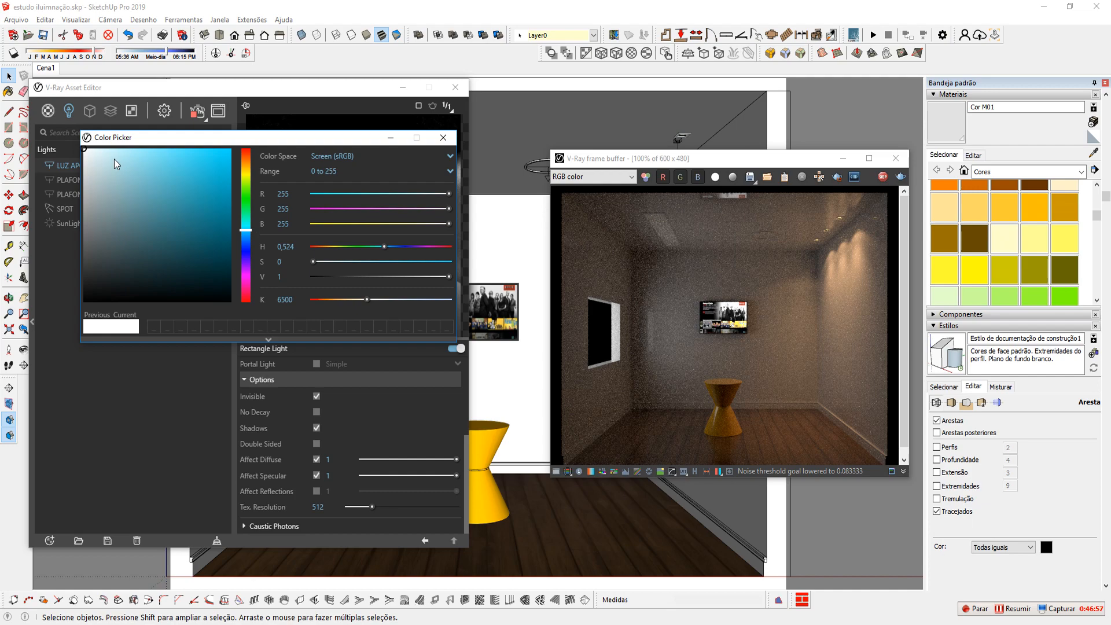
click(246, 235)
click(122, 152)
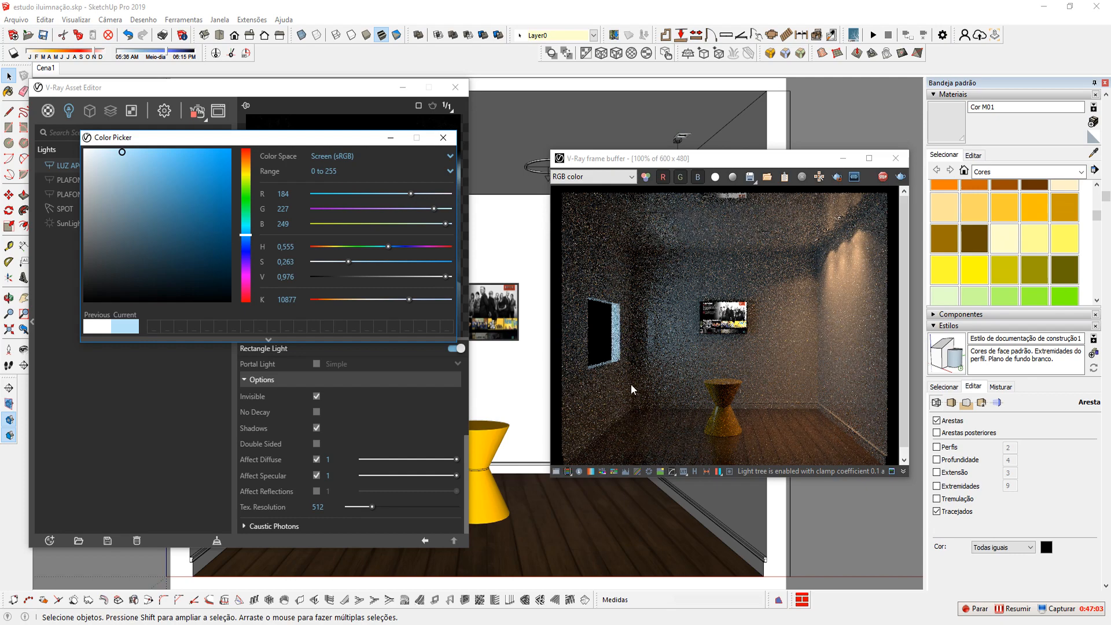
click(391, 139)
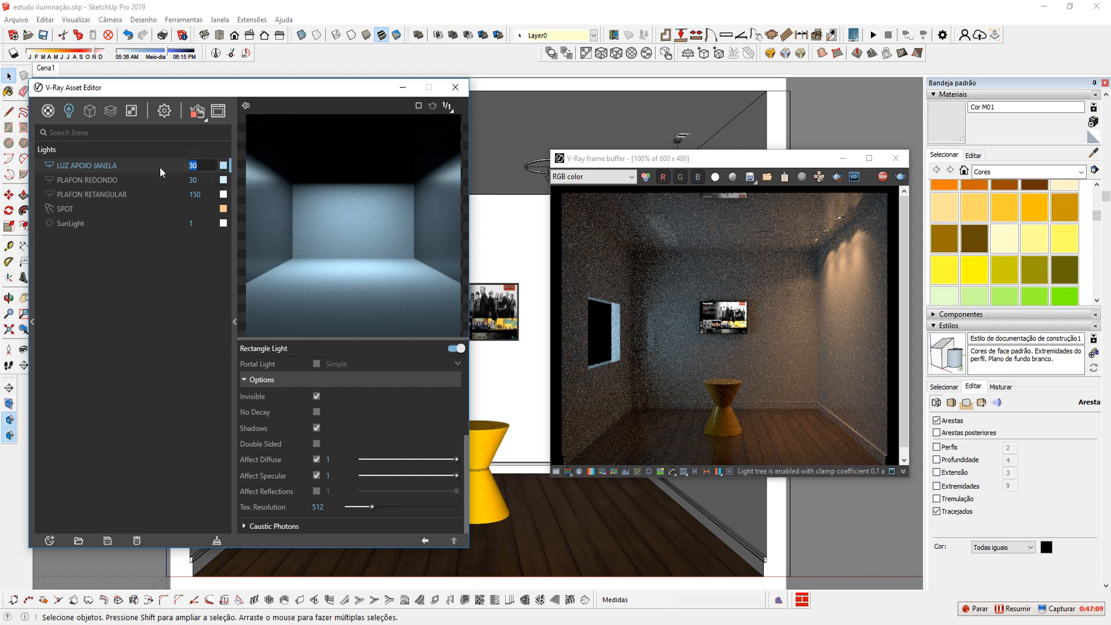
text(60)
key(Return)
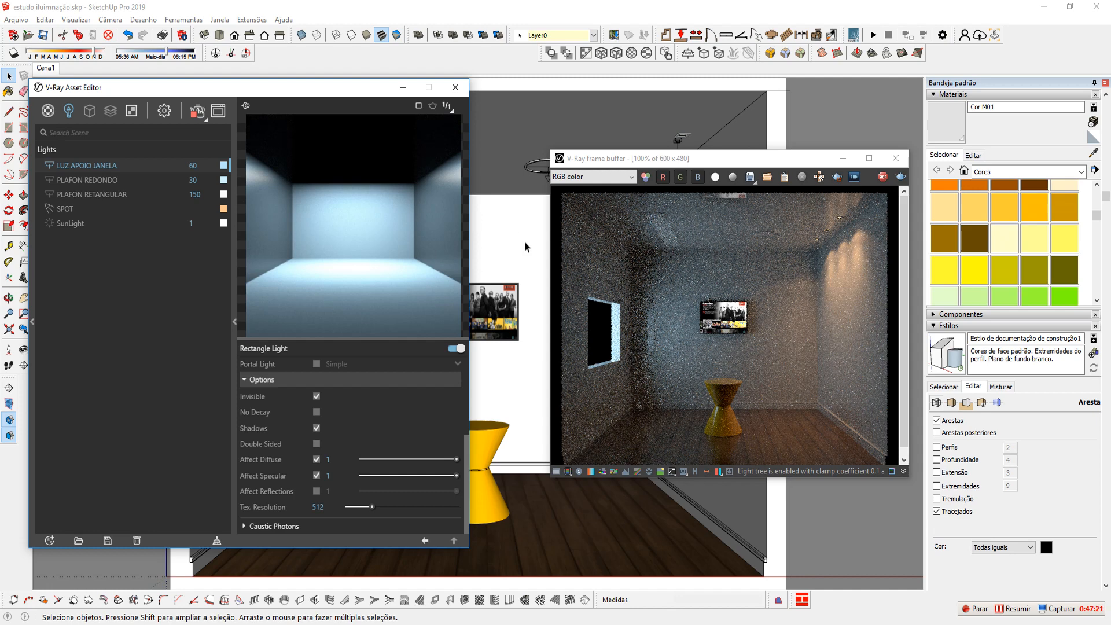
- Sample the back wall's material Cor M01 and set its reflection colour to black
click(1091, 153)
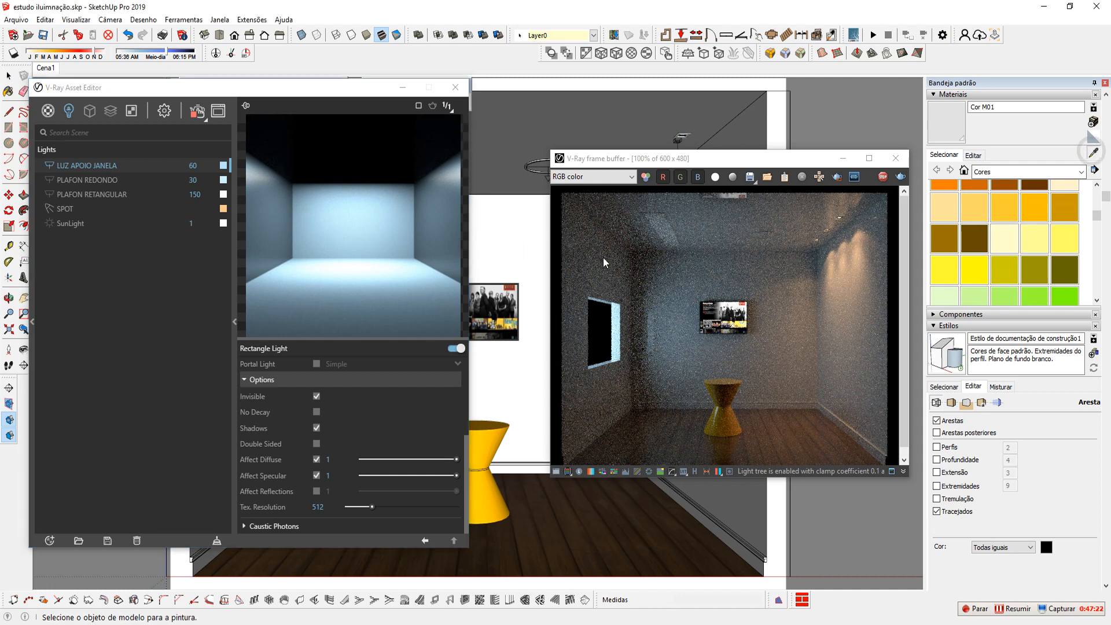
click(533, 231)
drag(422, 433, 317, 434)
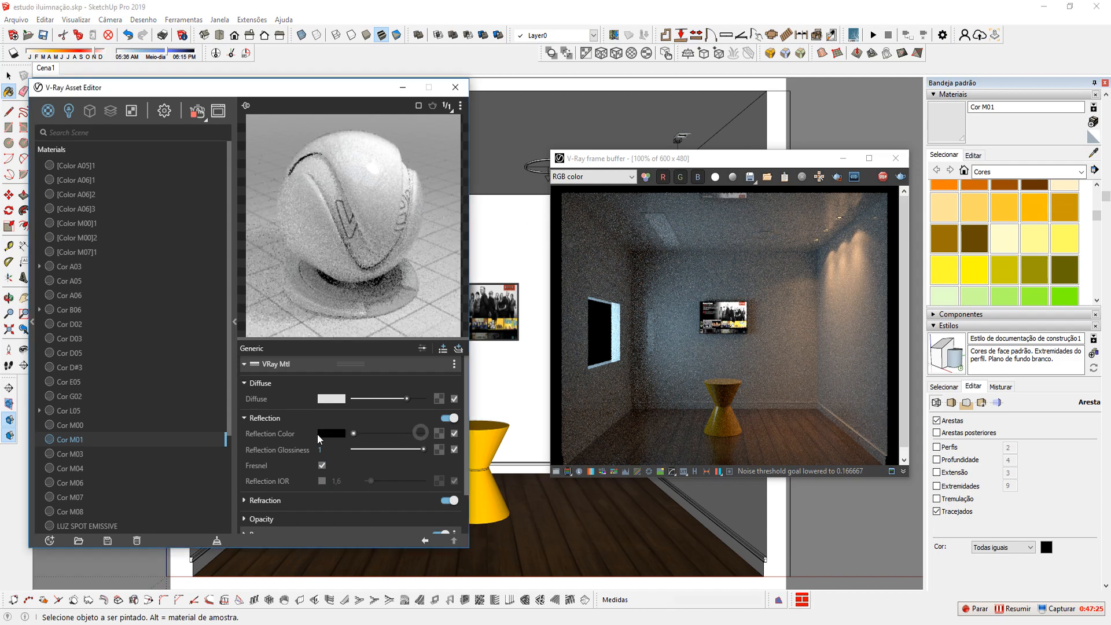
click(455, 86)
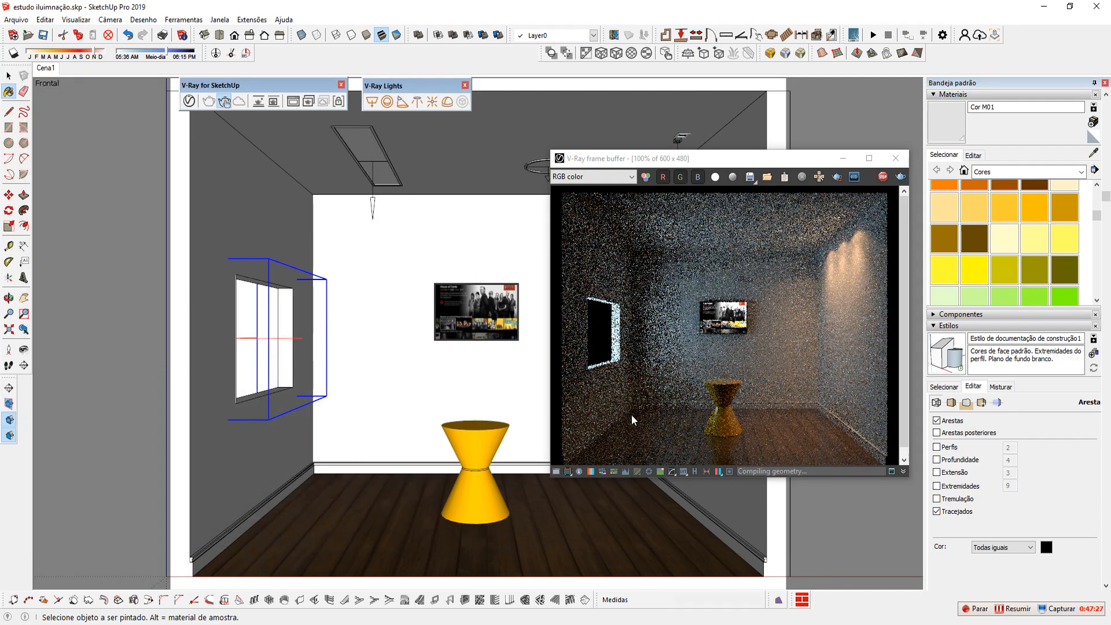
drag(788, 158, 646, 159)
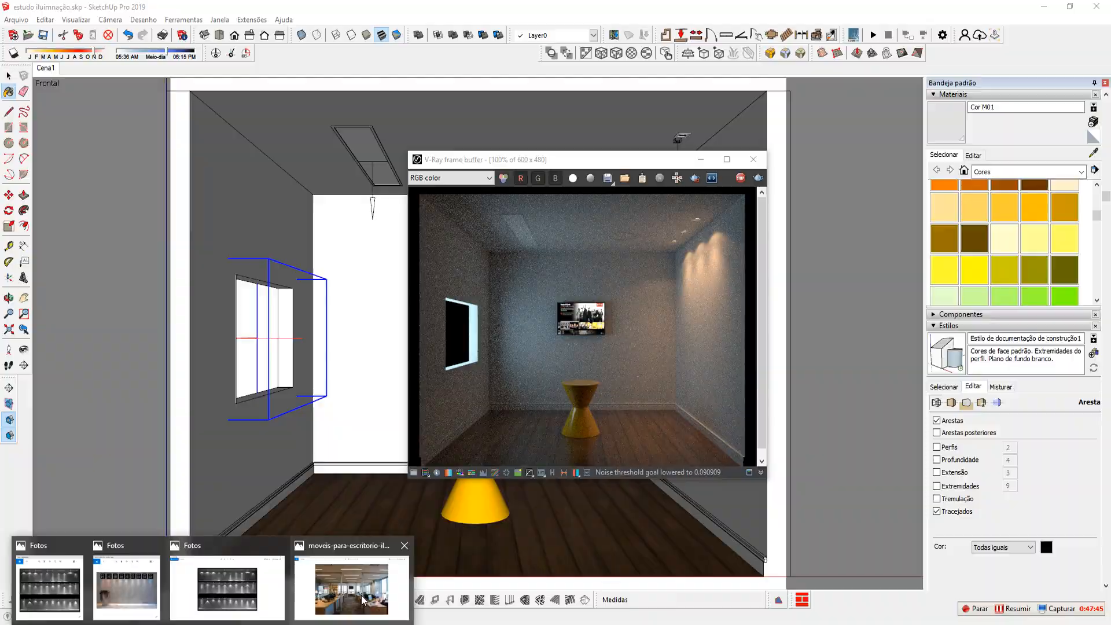
- Browse the reference photos in Fotos to iluminação-2.jpg, examine its lighting, and return to SketchUp
click(347, 583)
key(Right)
key(Right)
key(Right)
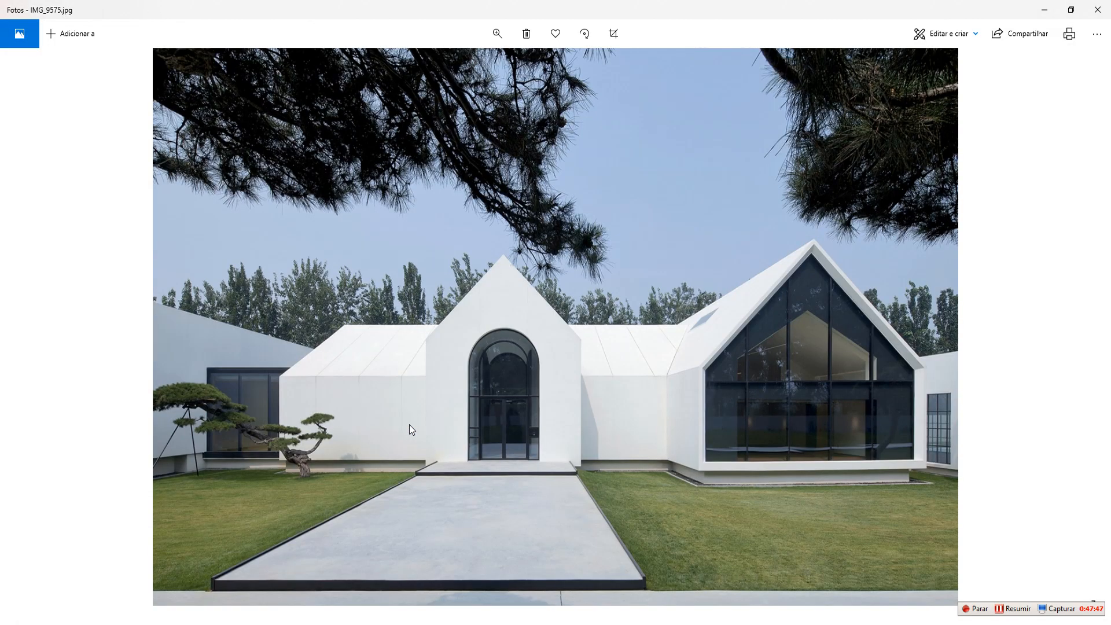
key(Left)
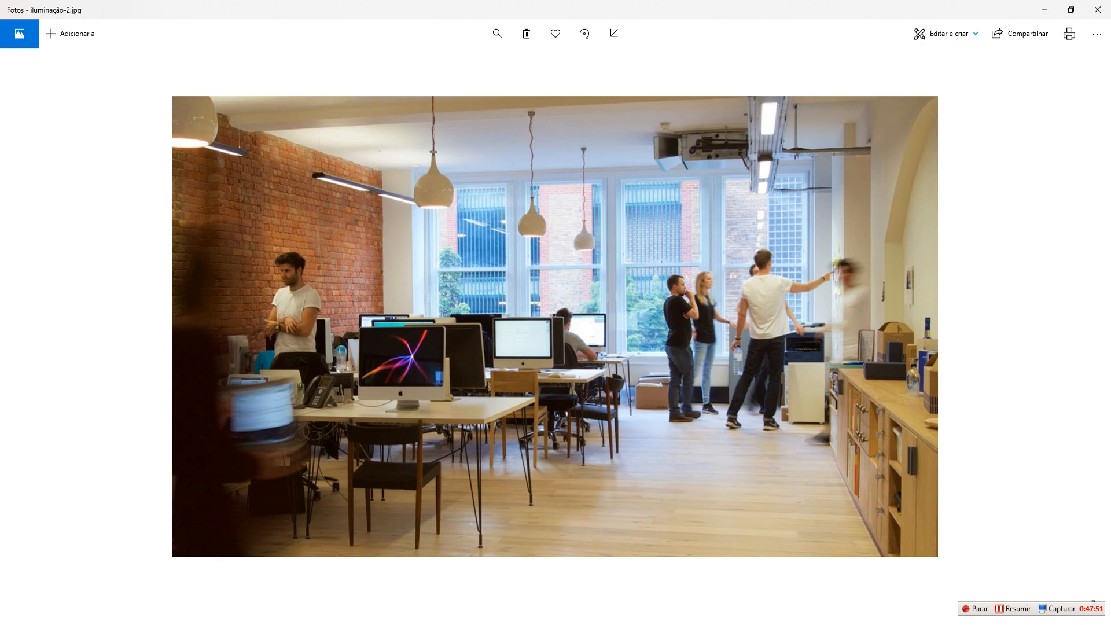
click(283, 584)
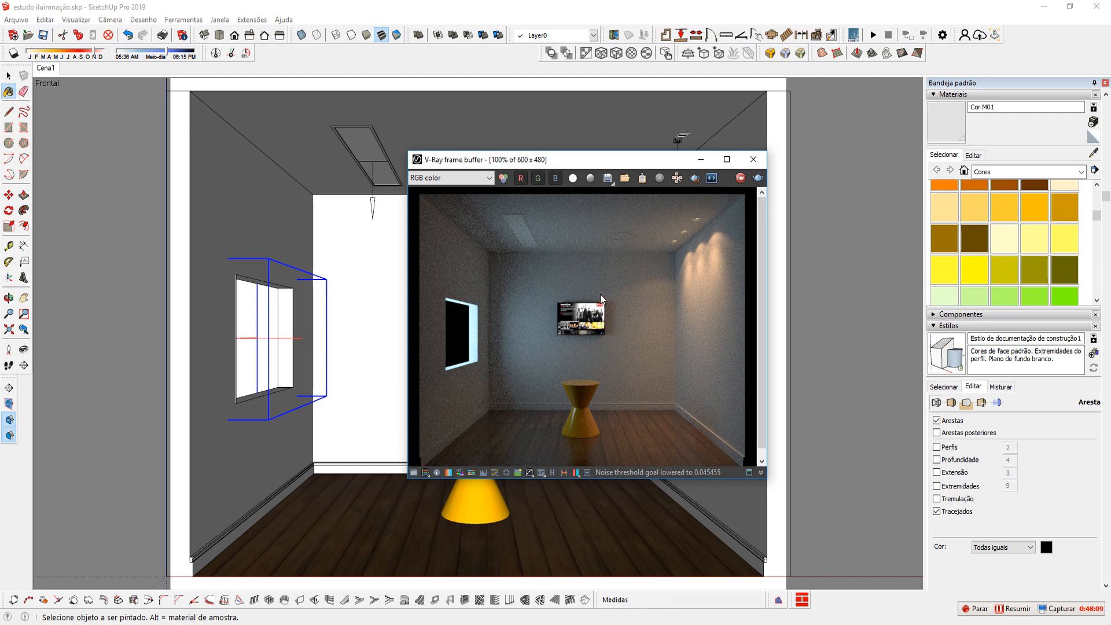
- Change the LUZ APOIO JANELA light's colour to a stronger blue, RGB 121, 164, 216, and bring the whole render into view
click(269, 339)
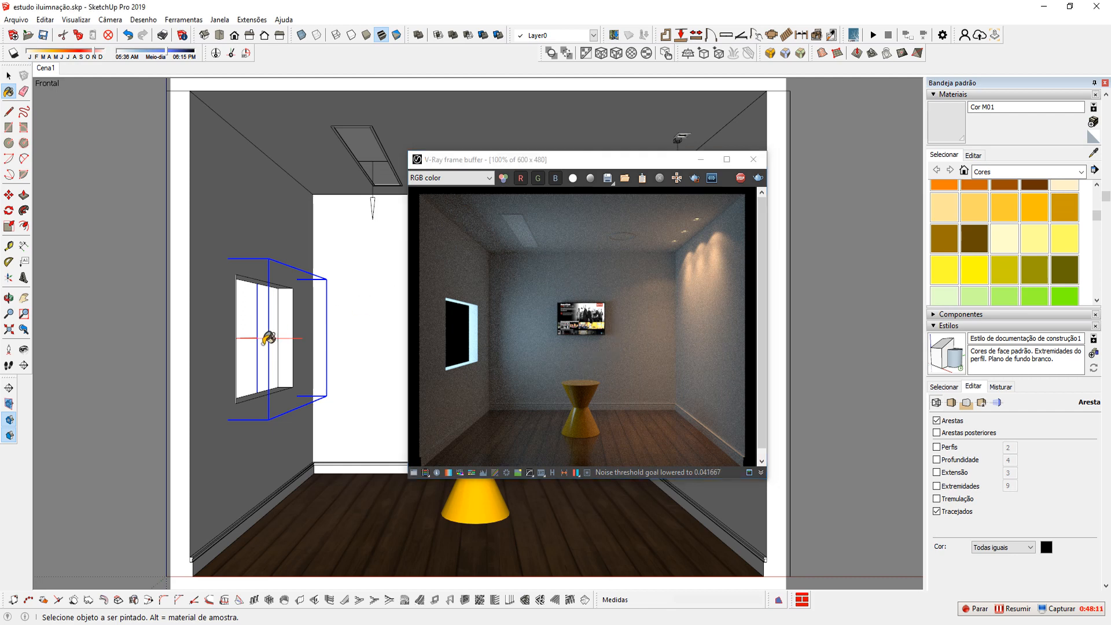
click(190, 101)
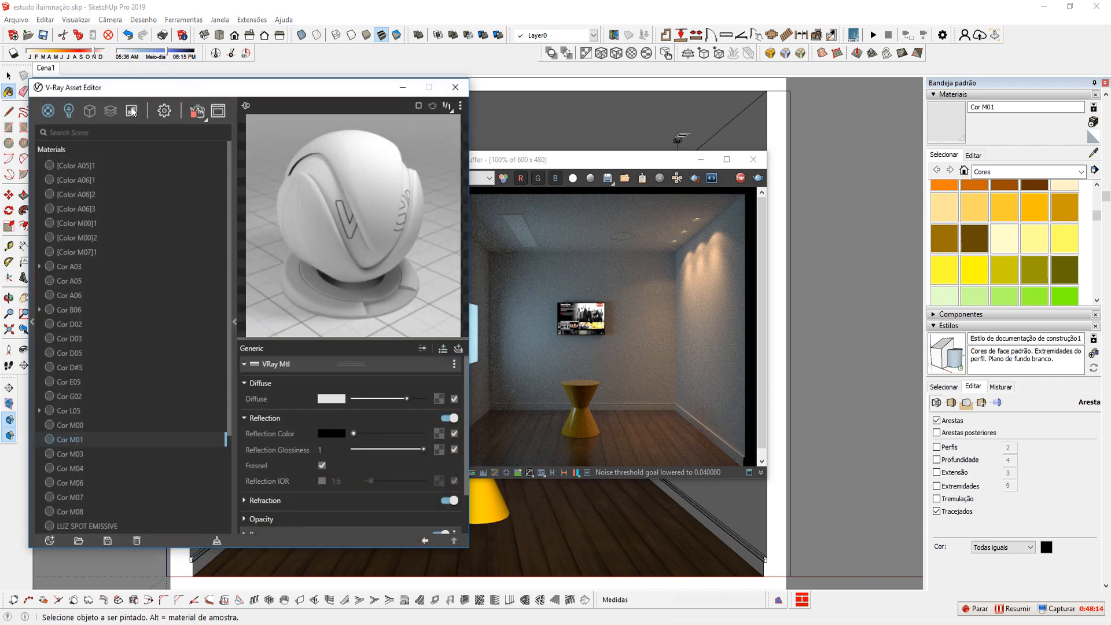
click(70, 109)
click(96, 166)
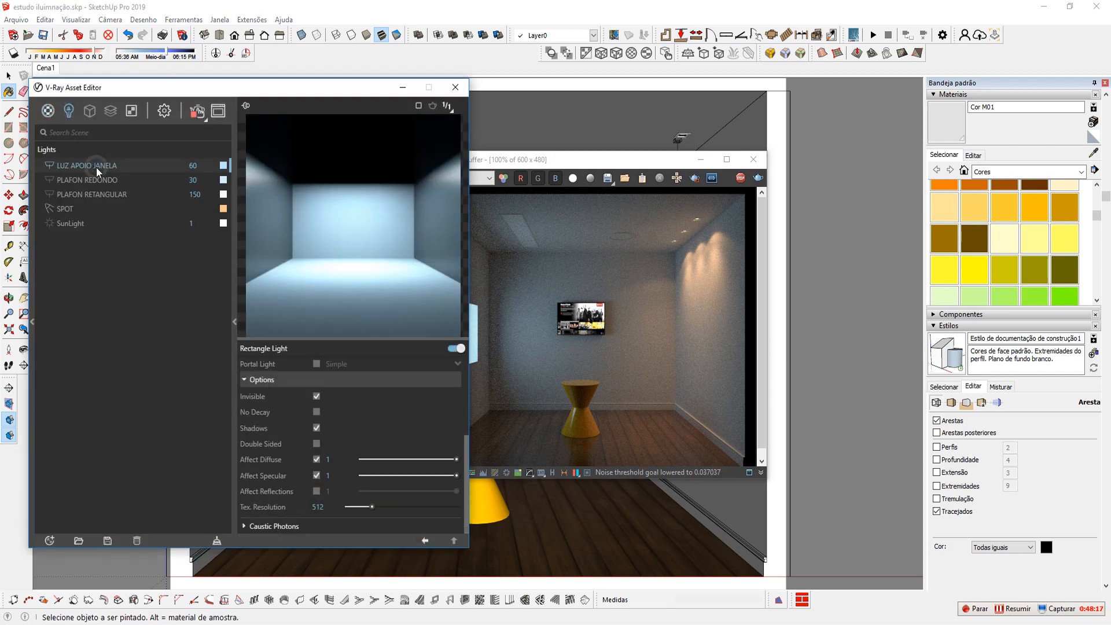
click(224, 166)
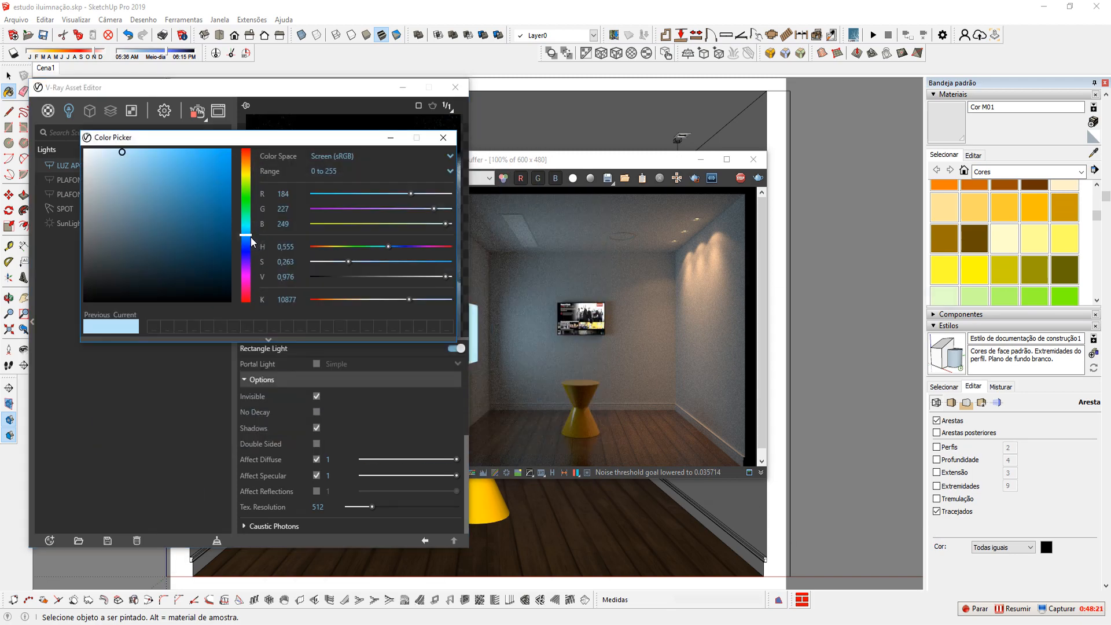
drag(248, 237, 247, 239)
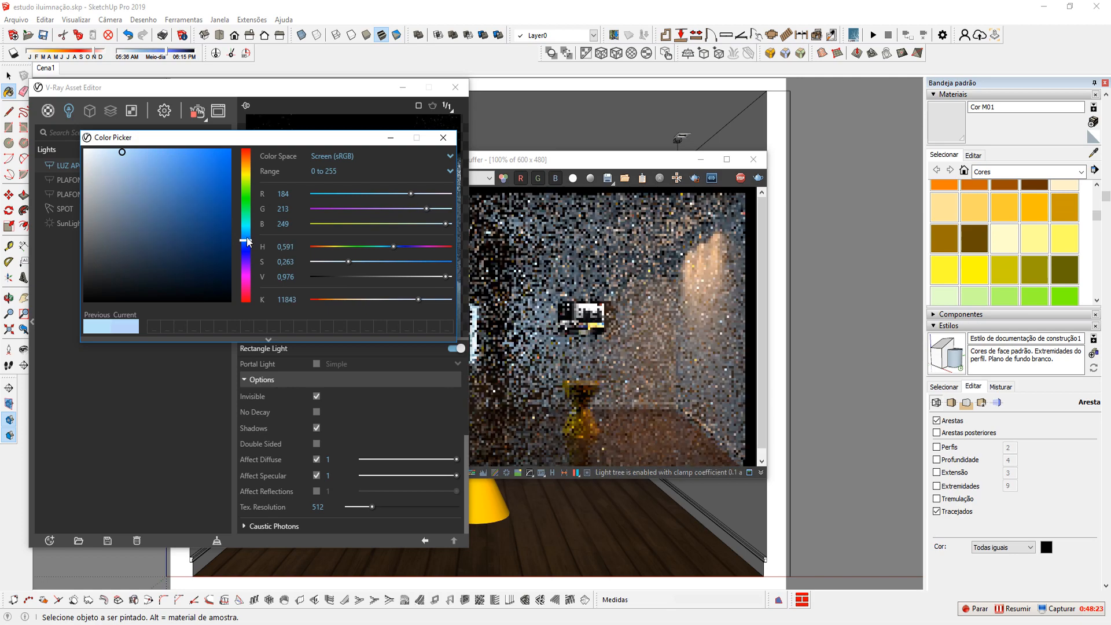
click(146, 170)
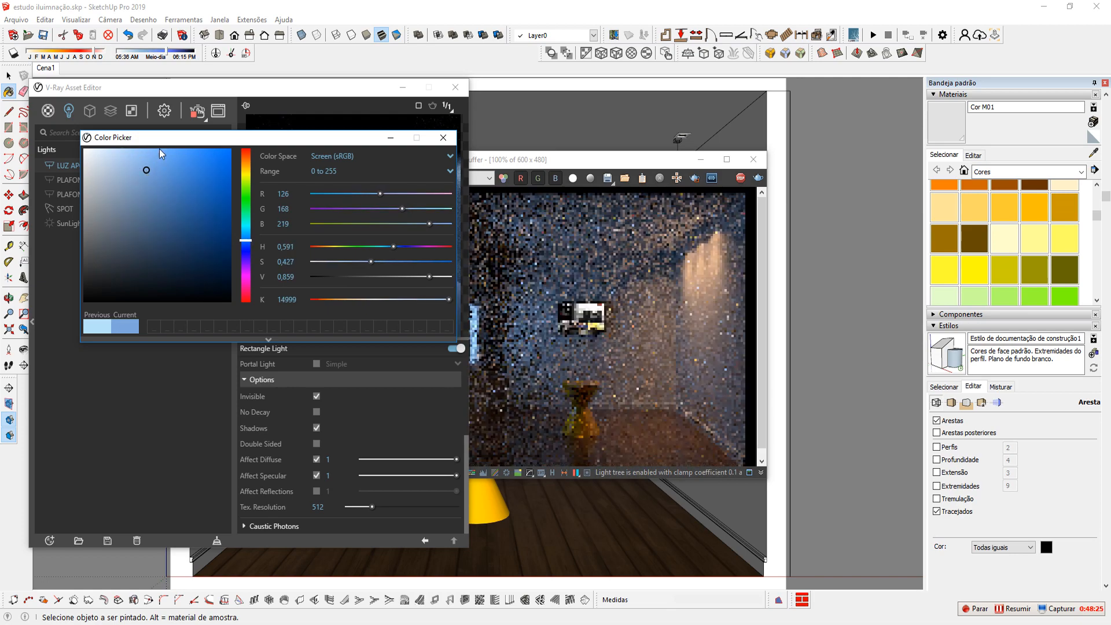
click(149, 171)
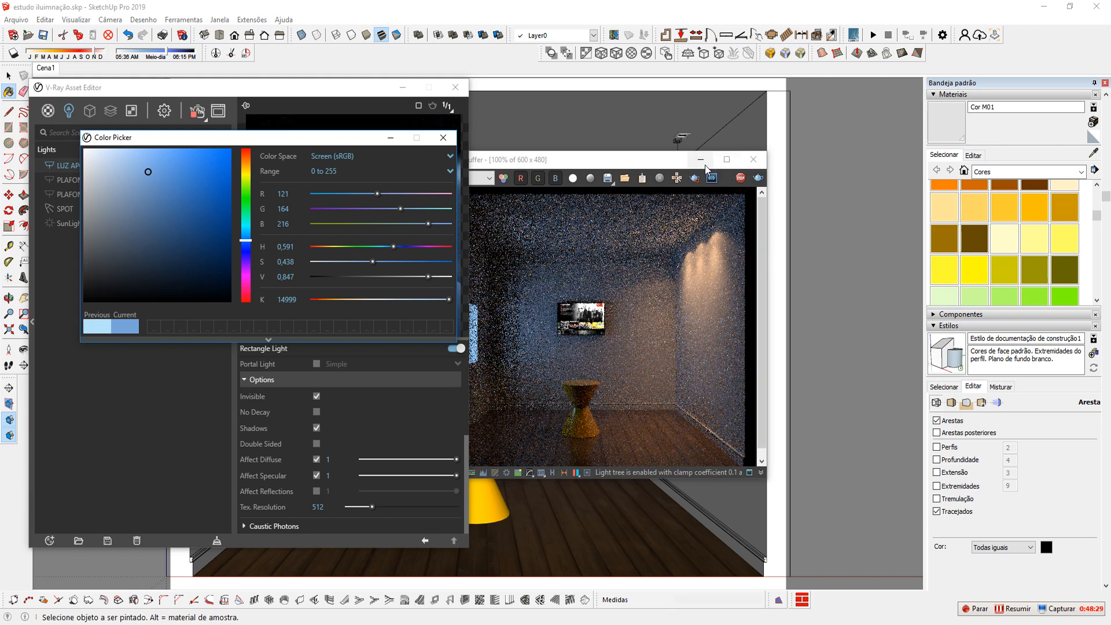
drag(694, 161, 776, 163)
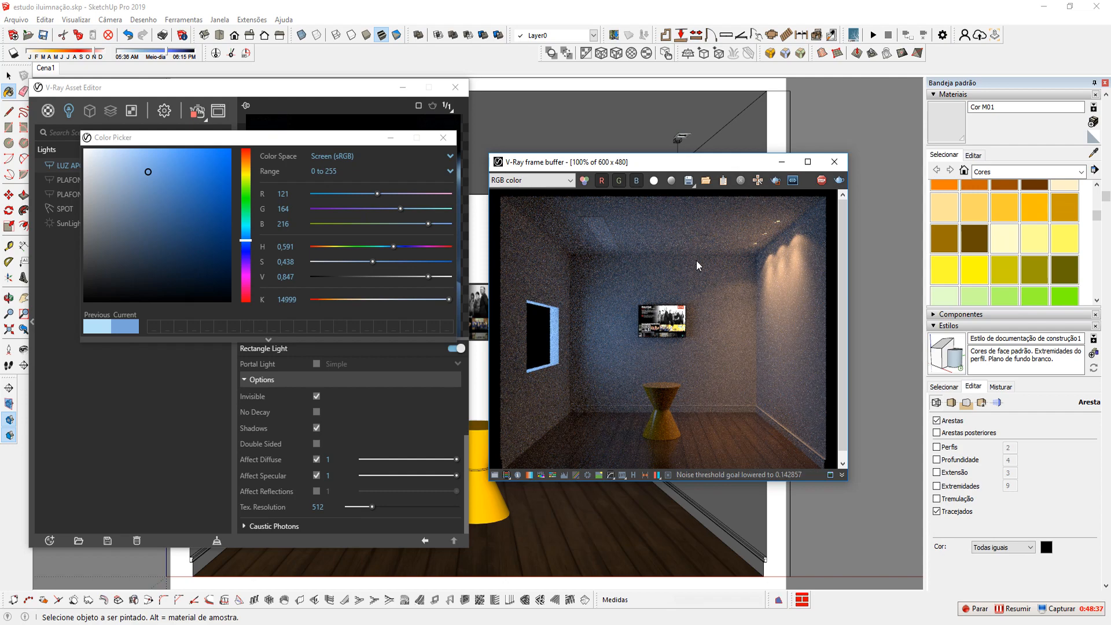
- Stop the interactive render and set up a non-interactive render with a 1000 x 800 image size
click(821, 179)
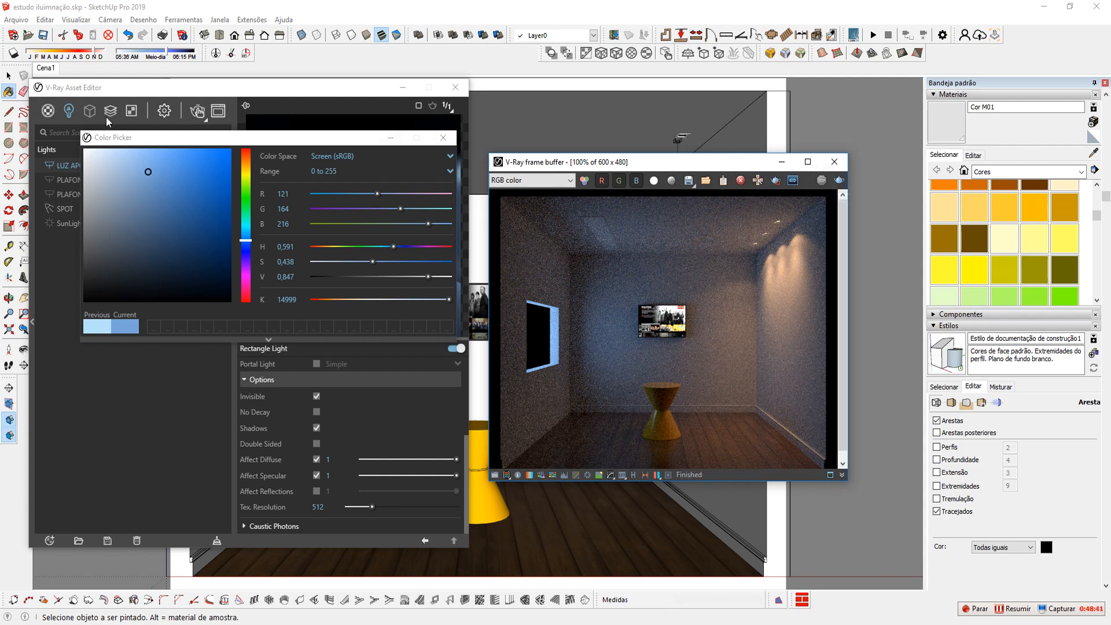
click(169, 113)
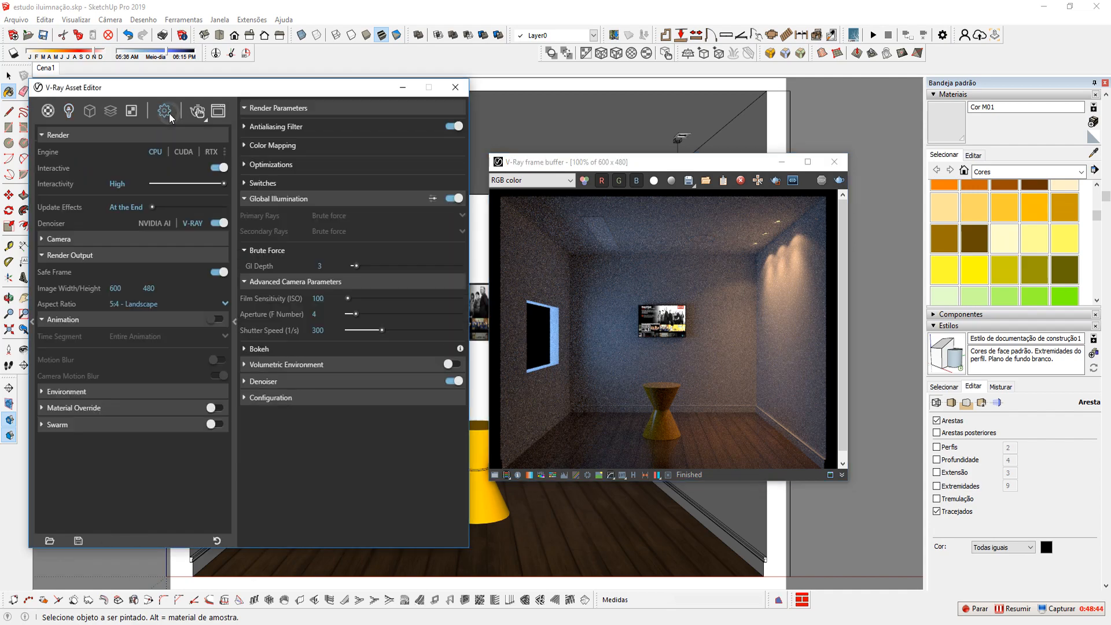
click(217, 168)
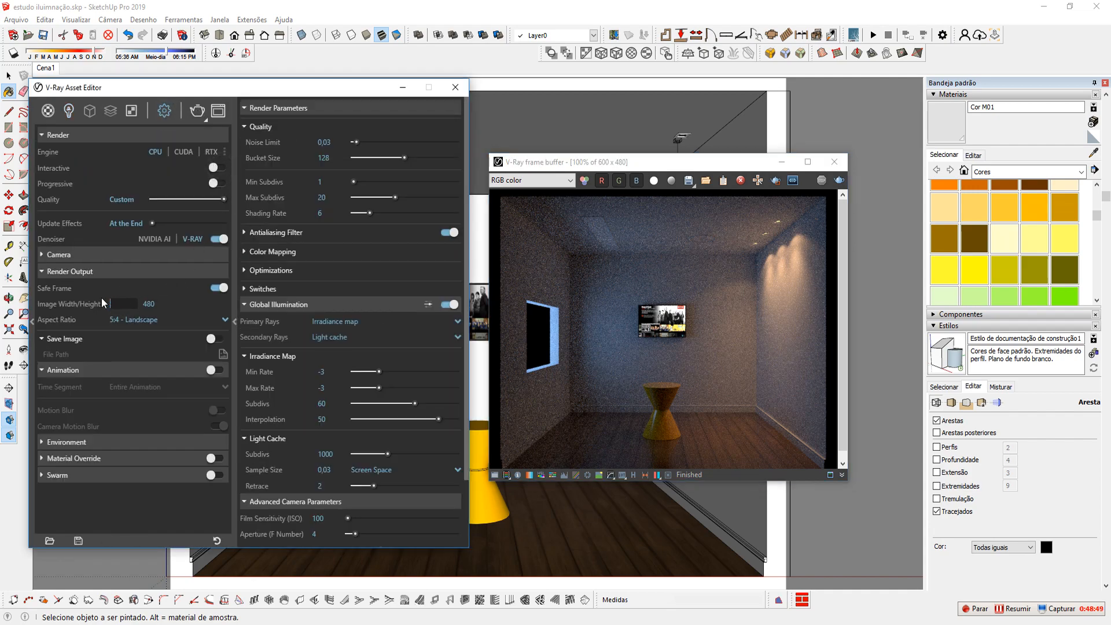
key(Return)
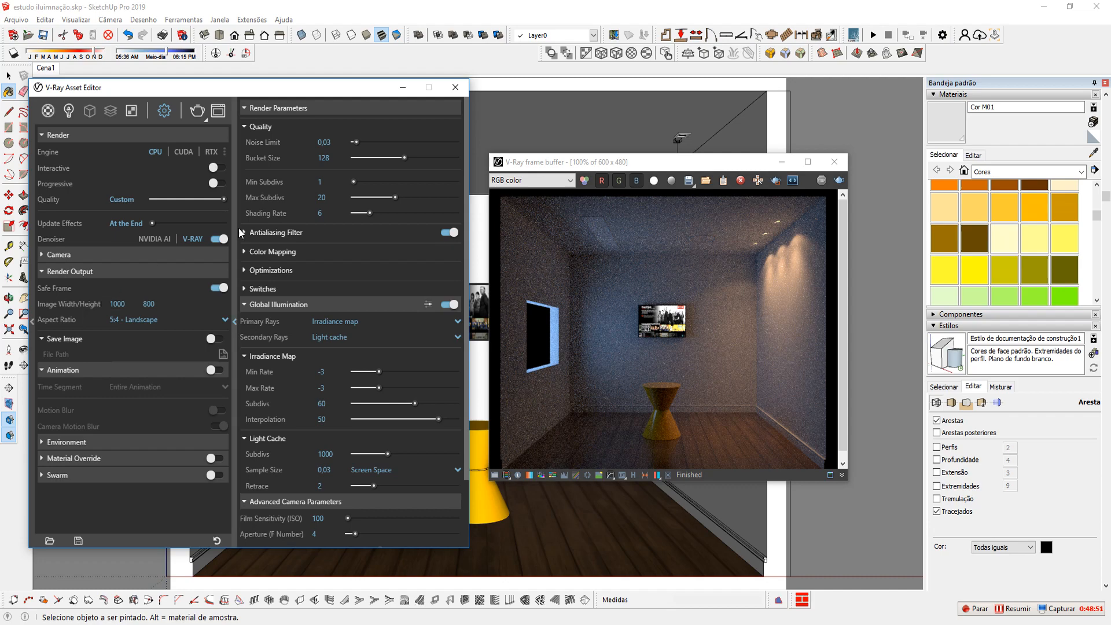
- Render the room, inspect the finished image enlarged, and minimise the render and asset editor windows
click(194, 111)
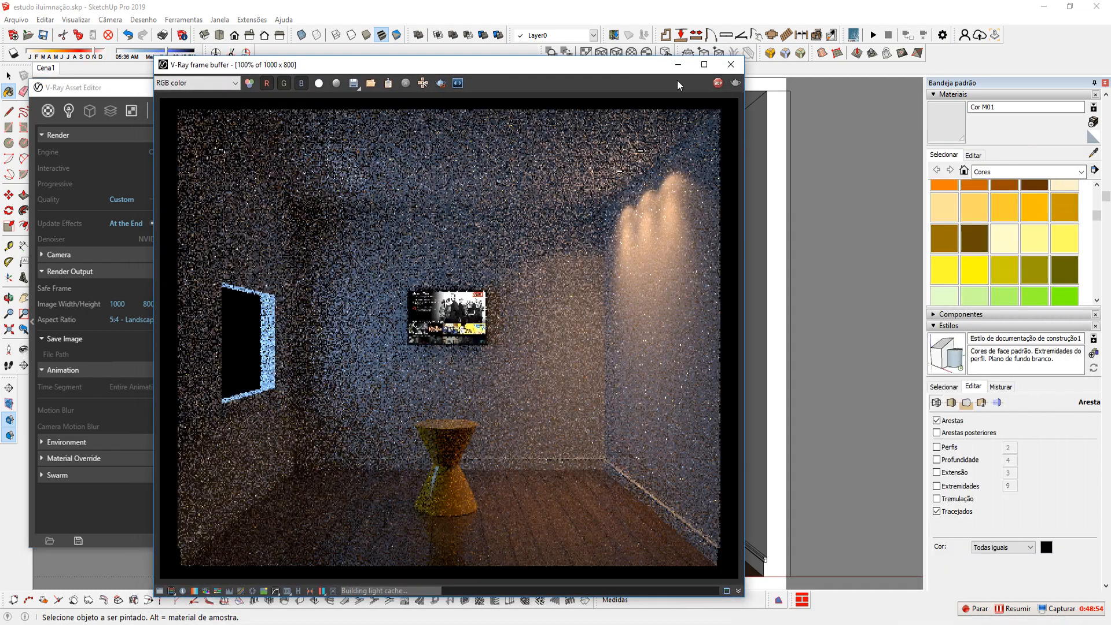
click(702, 65)
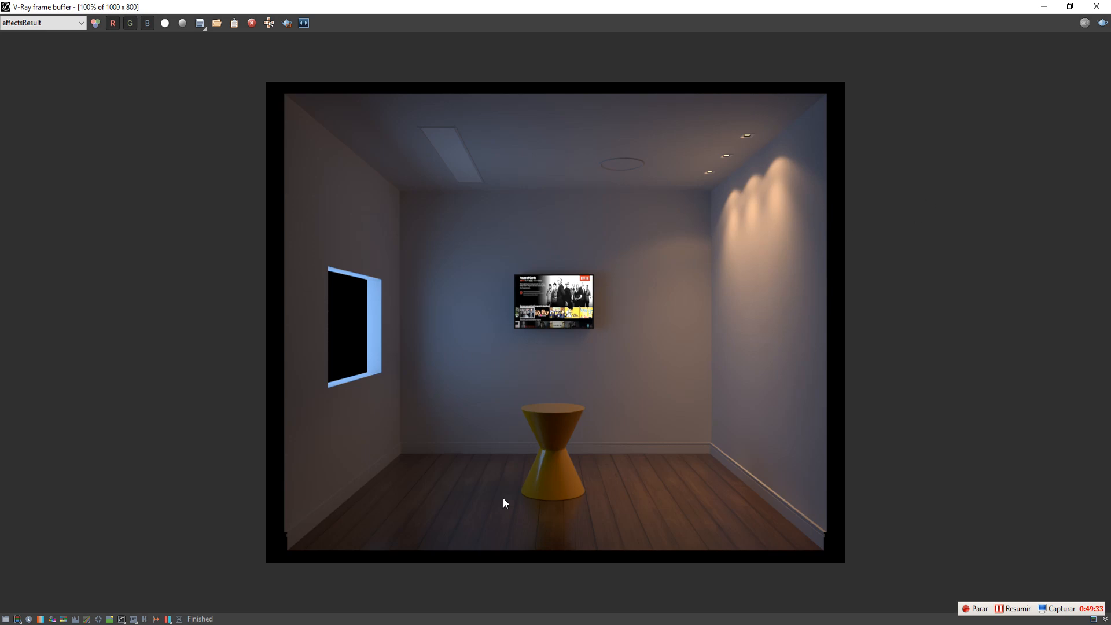
click(1069, 7)
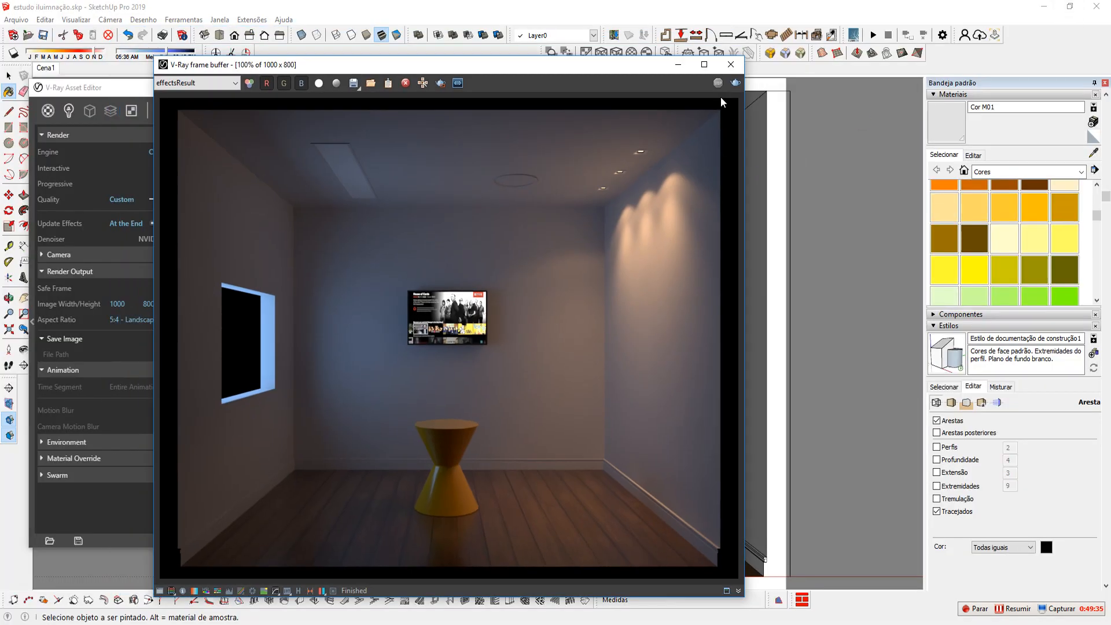
click(680, 65)
click(397, 87)
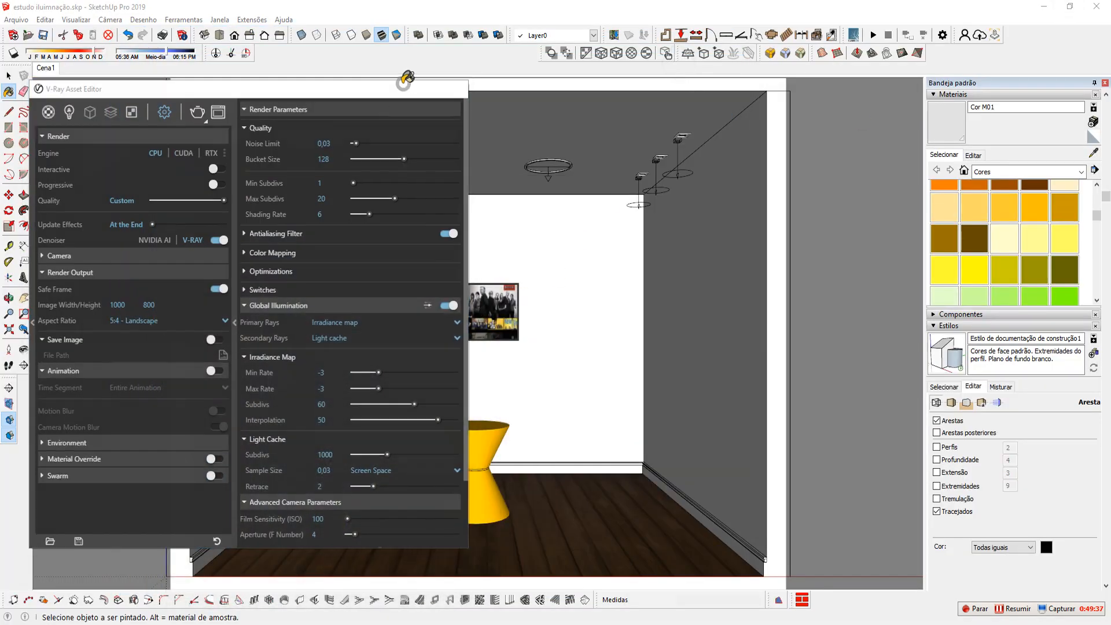
click(391, 139)
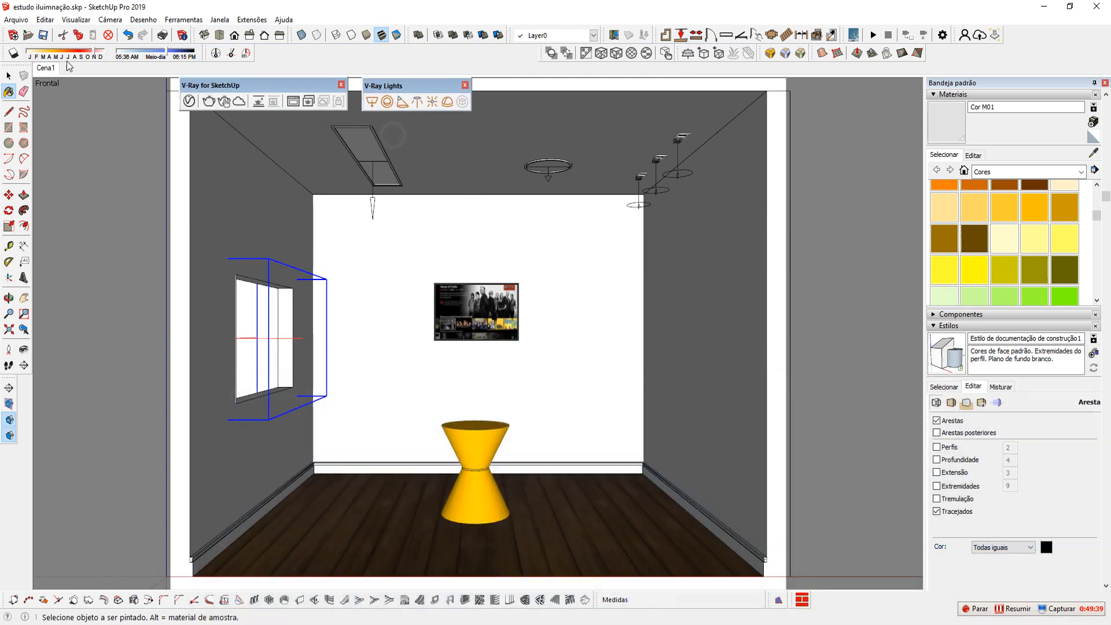
click(190, 105)
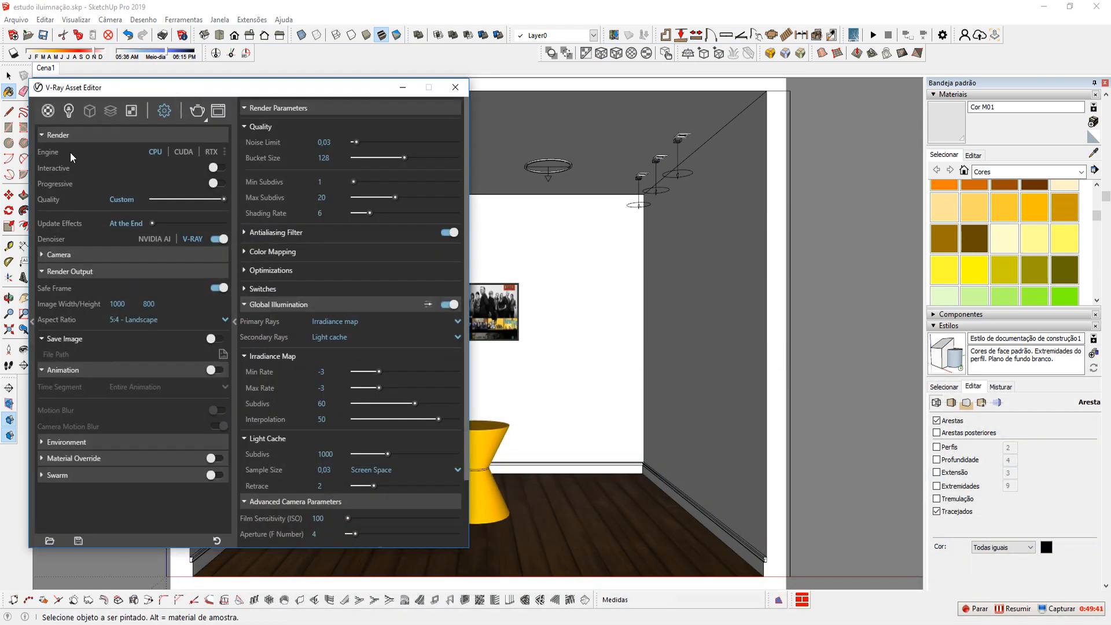
click(69, 111)
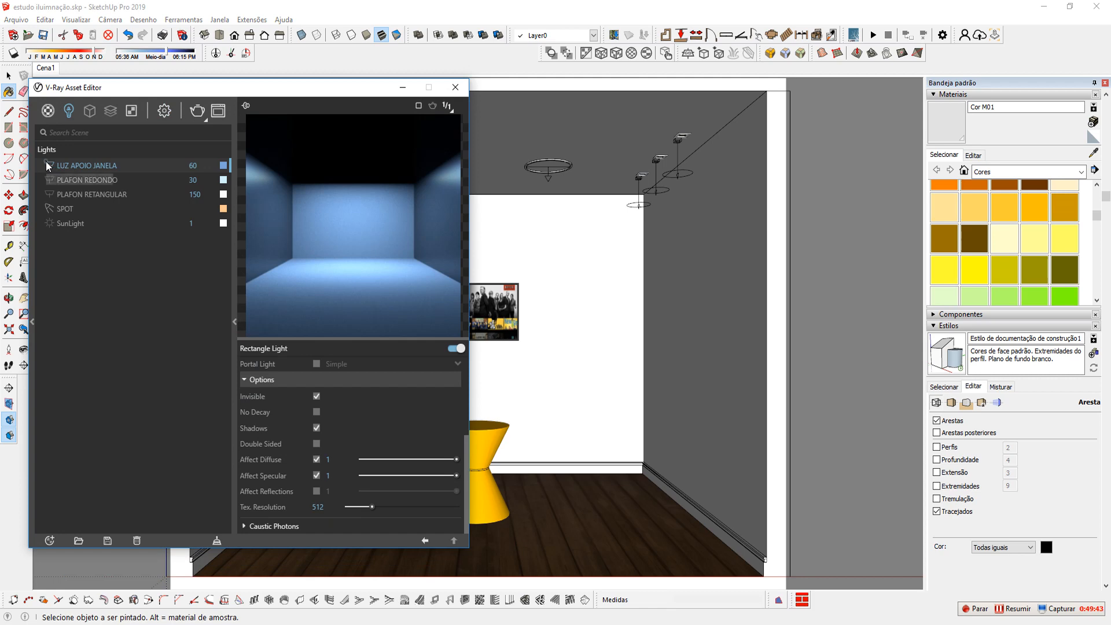
click(400, 91)
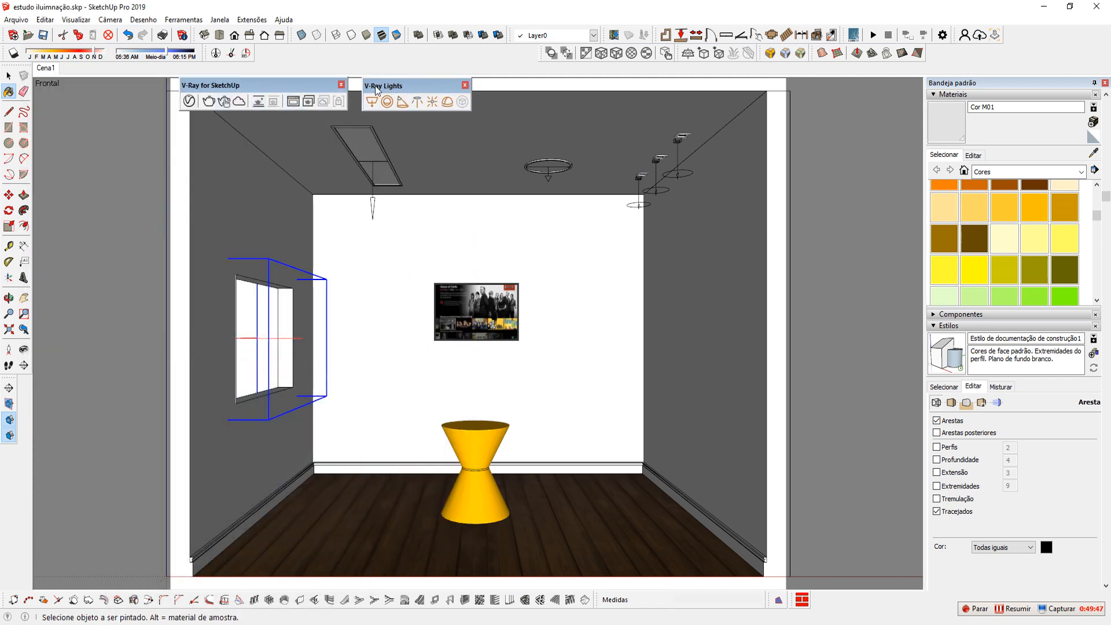
- Draw a V-Ray rectangle light covering most of the room's ceiling
click(372, 101)
click(290, 128)
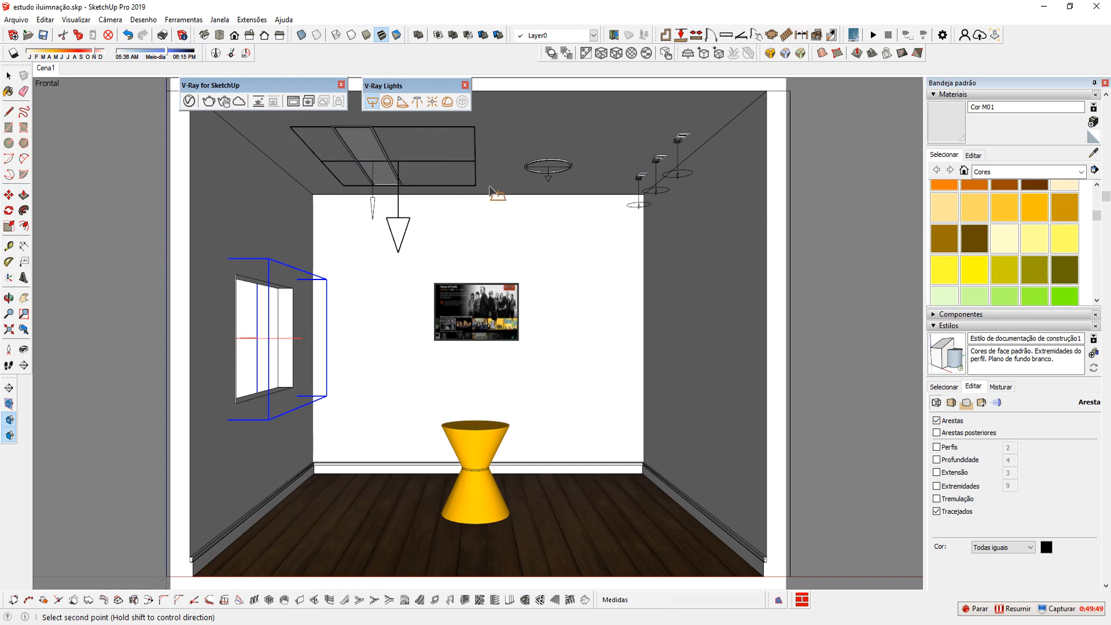
key(Escape)
key(space)
click(512, 262)
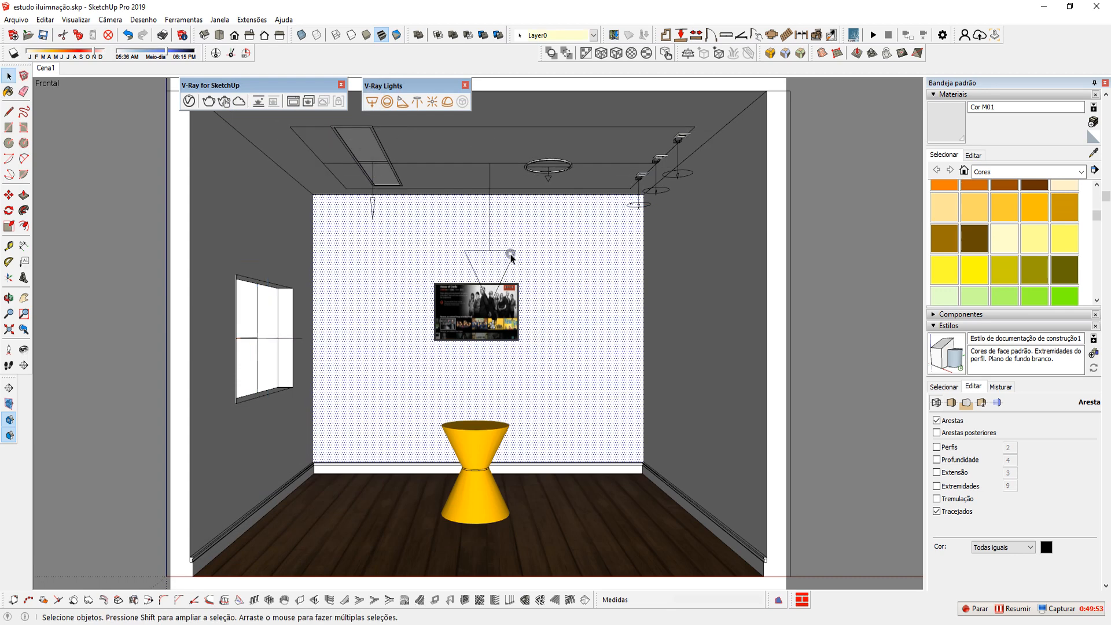
click(504, 252)
key(m)
click(550, 239)
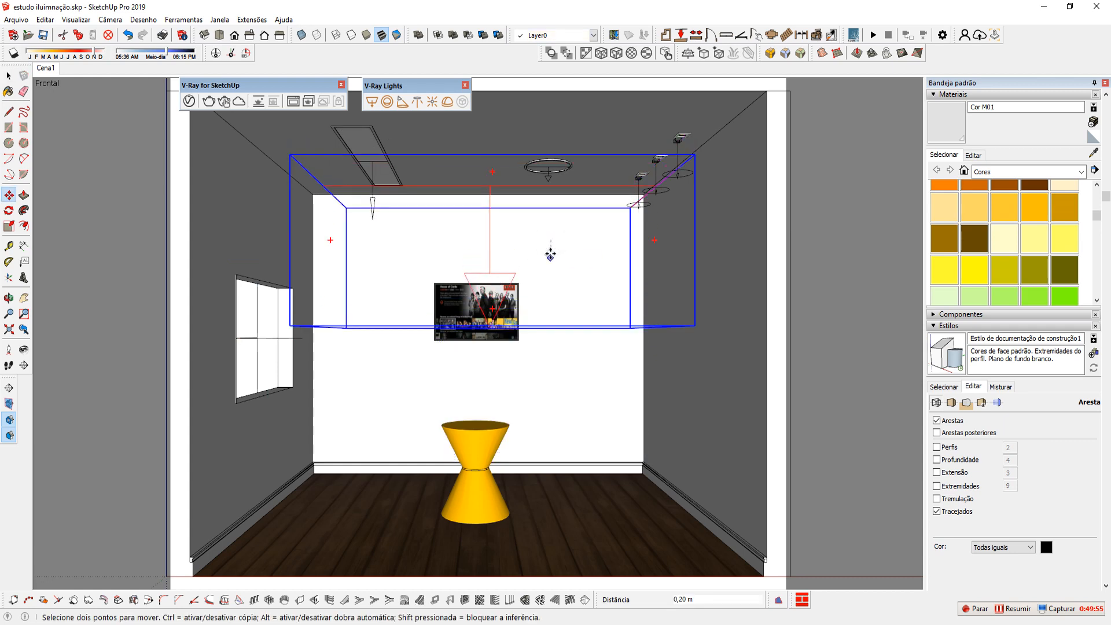
key(Escape)
key(space)
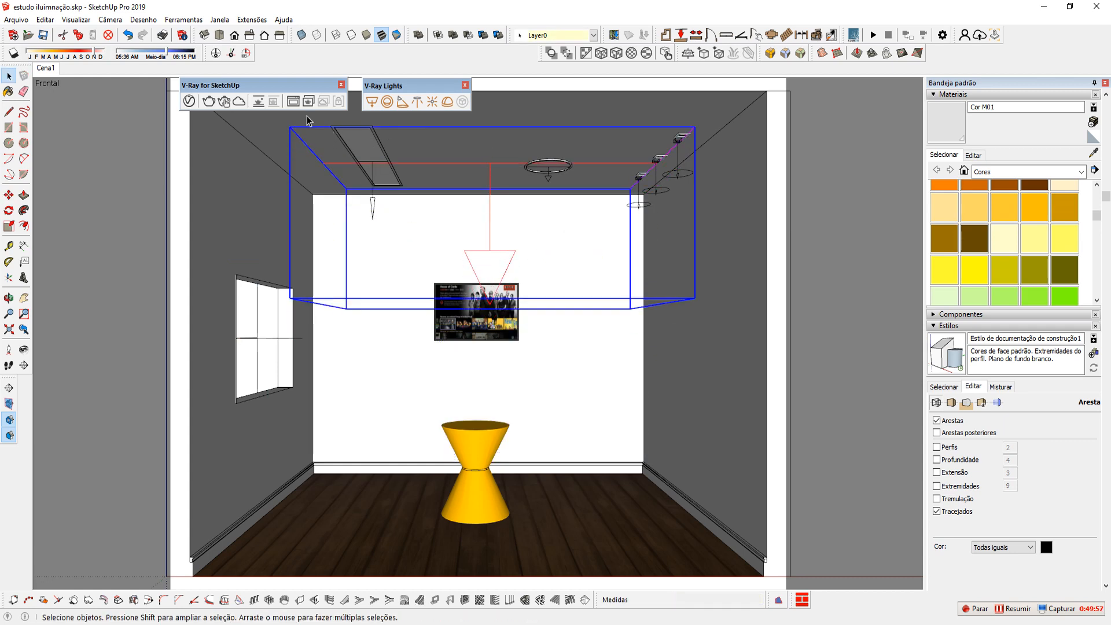
- Start an interactive render of the room with the new ceiling light and move the render window clear of the V-Ray tools
click(225, 102)
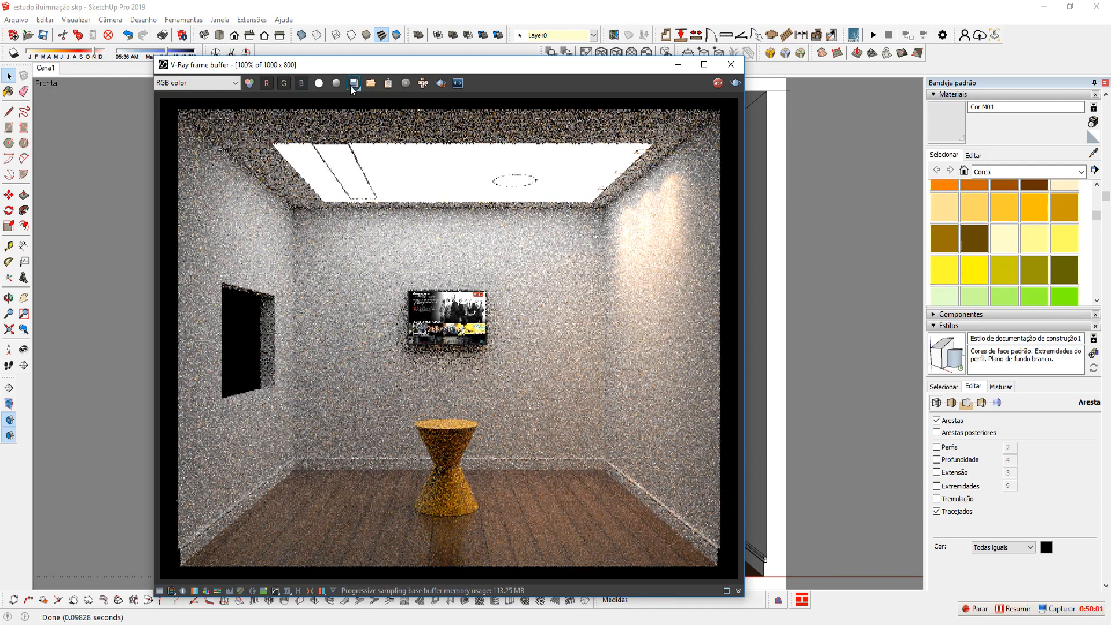
drag(316, 65, 324, 101)
right_click(274, 55)
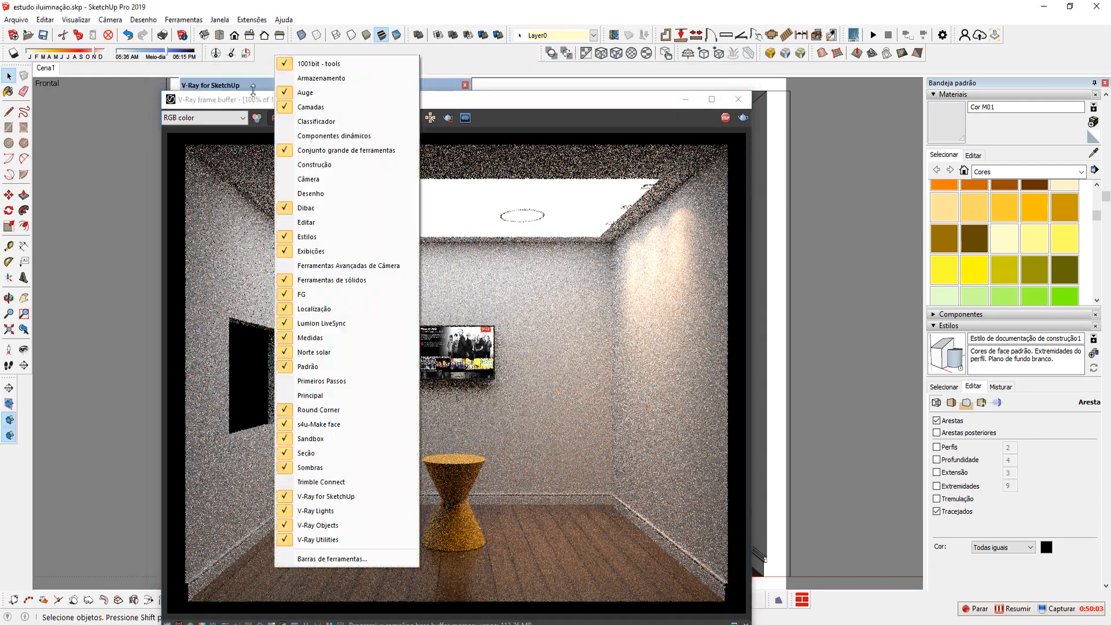
click(459, 54)
drag(337, 99, 309, 136)
click(287, 75)
- Make the ceiling rectangle light invisible and stop it from affecting reflections
click(188, 102)
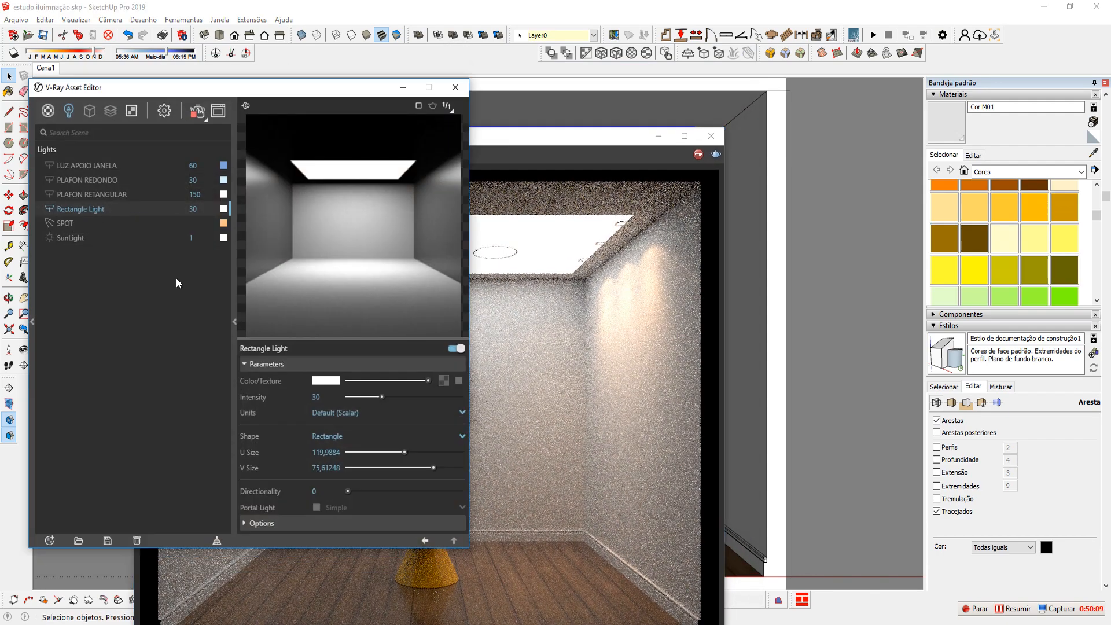
click(293, 524)
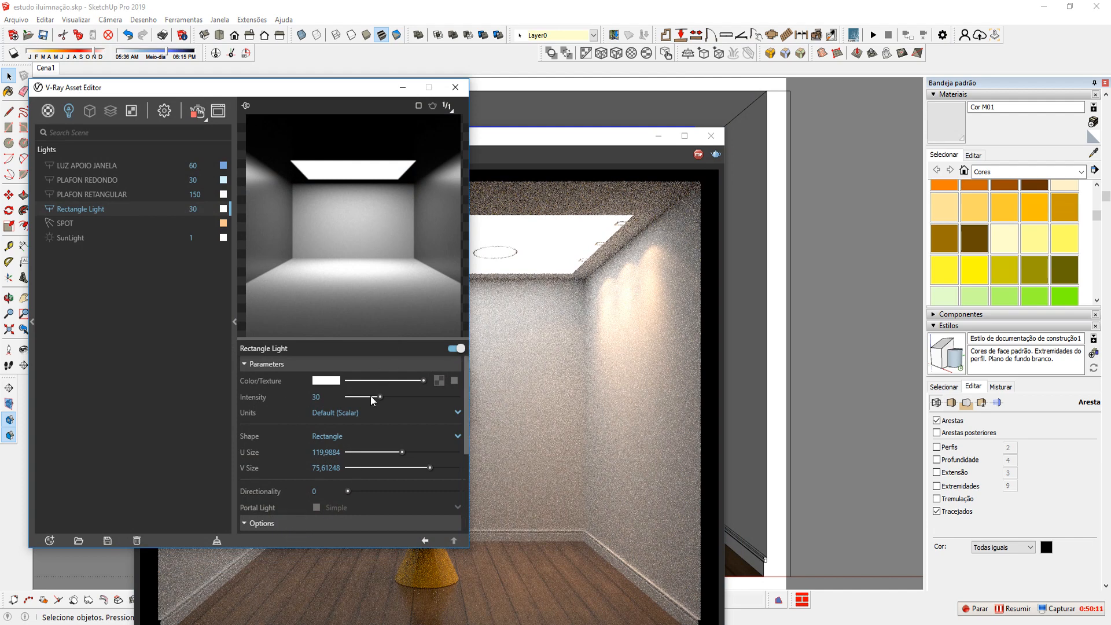
drag(446, 551, 447, 607)
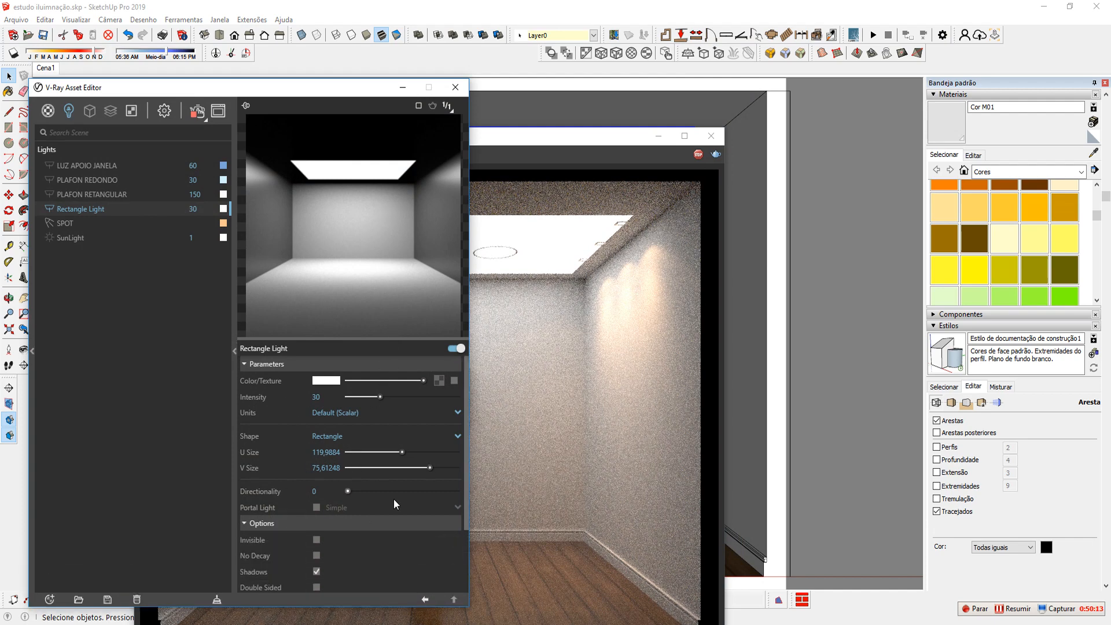
scroll(315, 525, down, 1)
click(317, 479)
scroll(347, 503, down, 1)
click(316, 550)
click(403, 87)
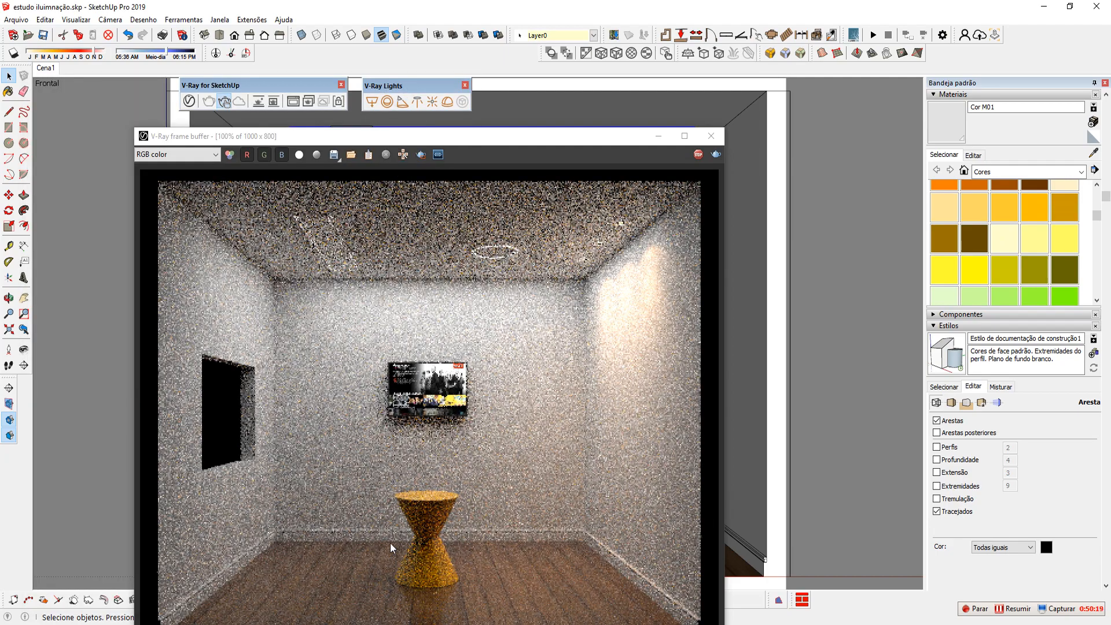
- Inspect the room in the interactive render, stop the render and close its window
drag(428, 136, 439, 70)
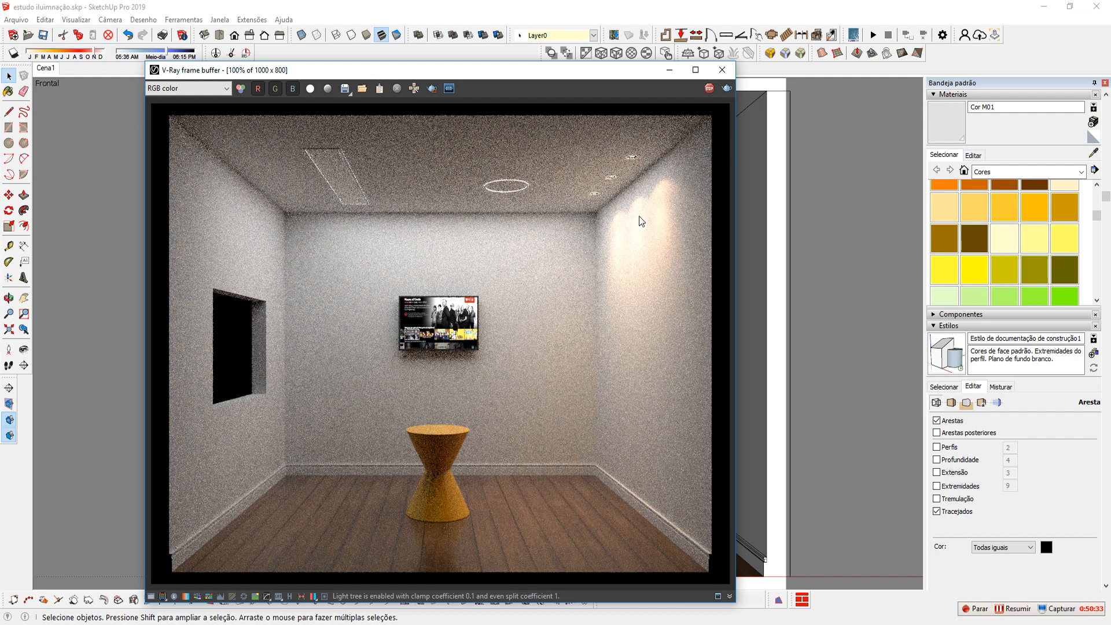
mouse_move(526, 71)
mouse_down()
mouse_move(535, 125)
mouse_move(610, 269)
mouse_move(547, 293)
mouse_move(546, 141)
mouse_up()
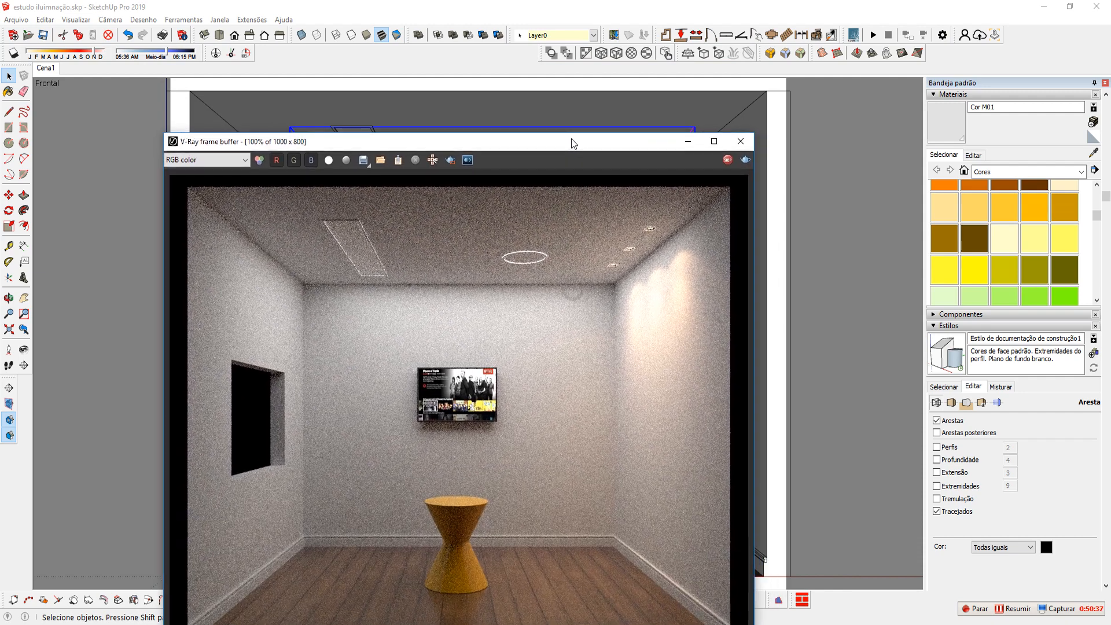
drag(618, 144, 614, 97)
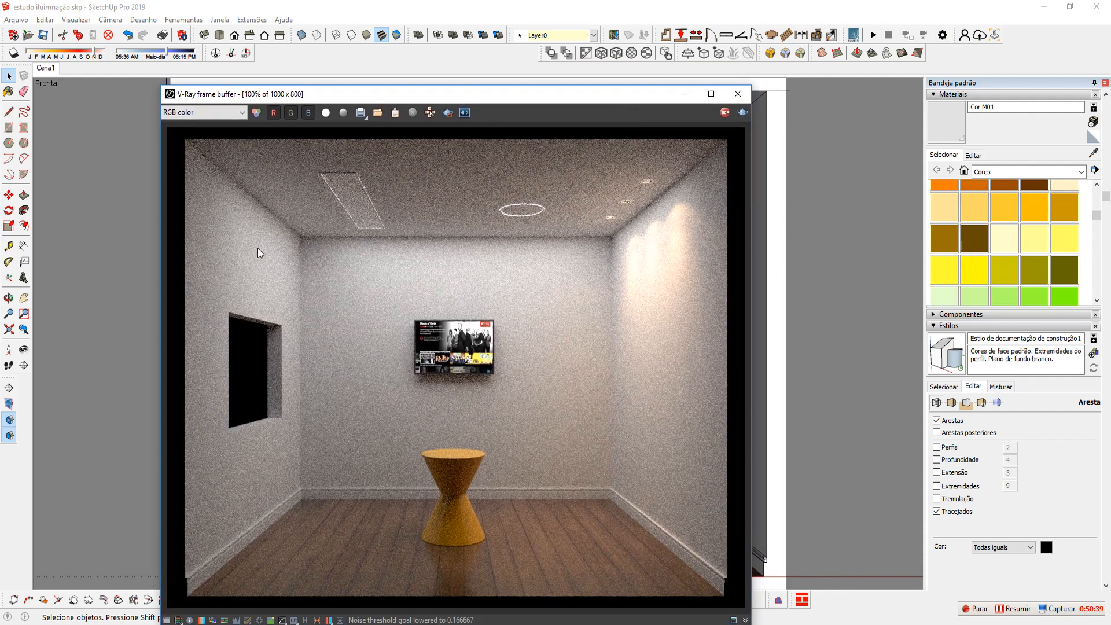
click(724, 114)
click(737, 94)
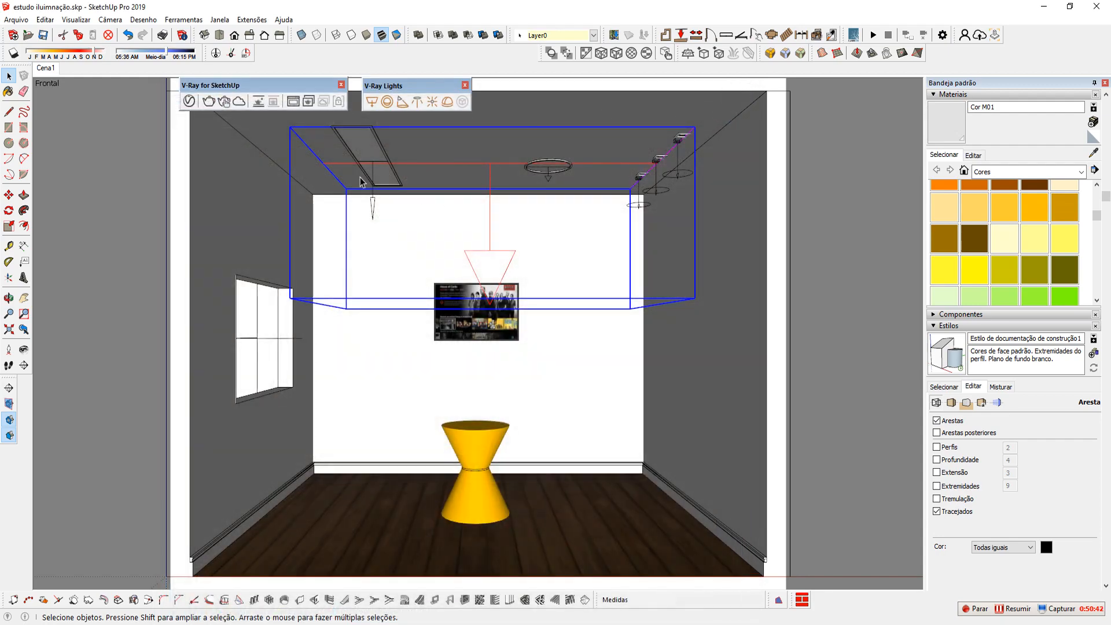
- Compare the latest render with the earlier 1000 x 800 blue window-light render from the history, and close the render window
click(293, 102)
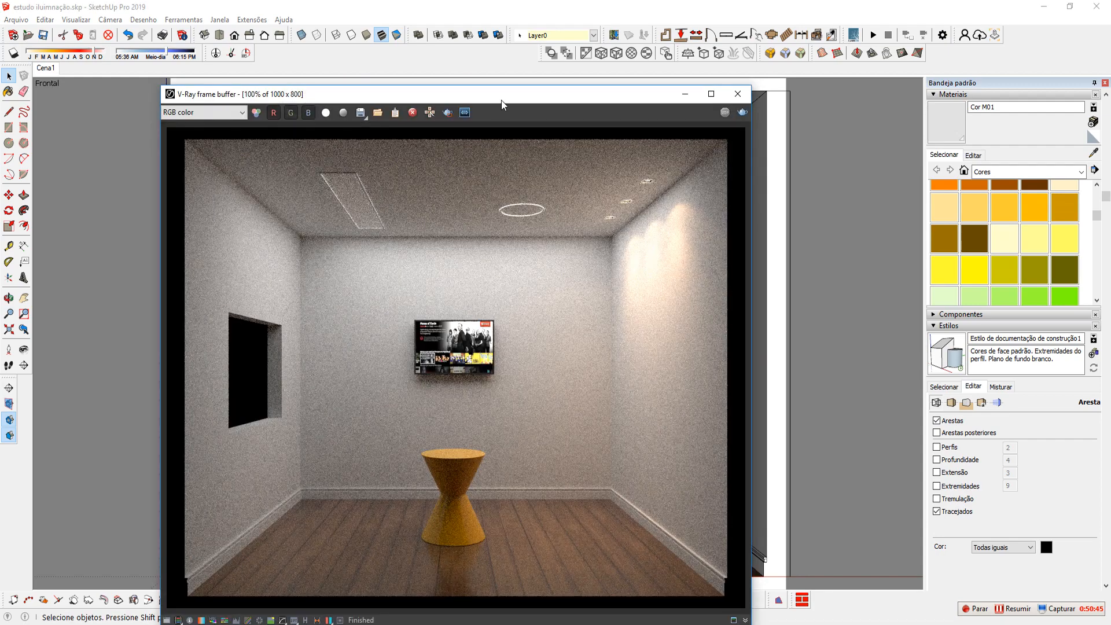
drag(501, 99, 533, 37)
click(348, 558)
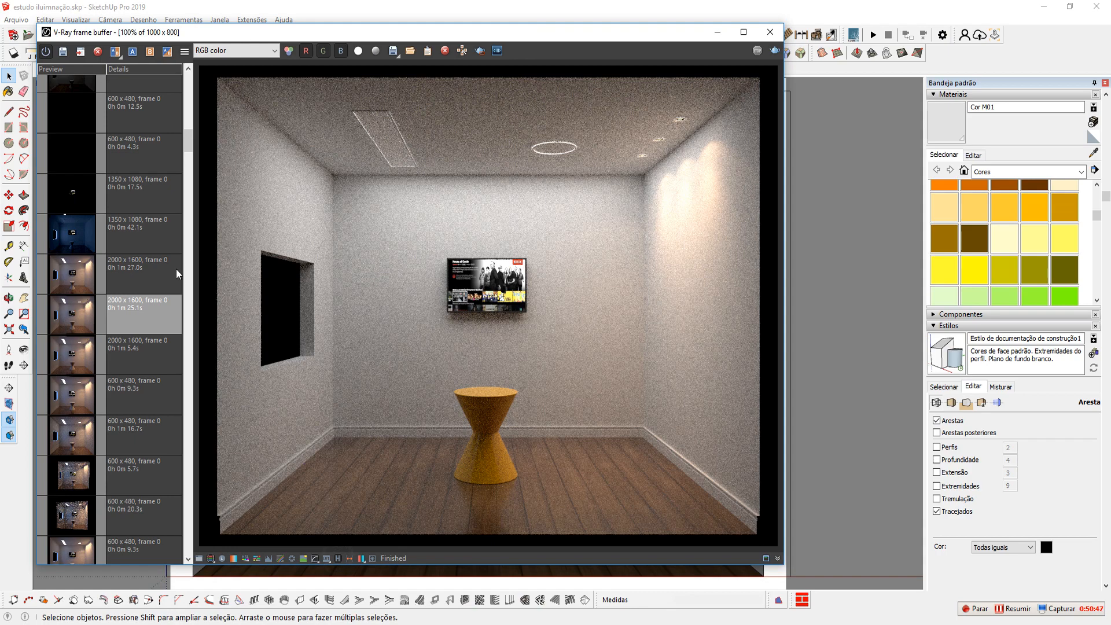
scroll(127, 254, up, 10)
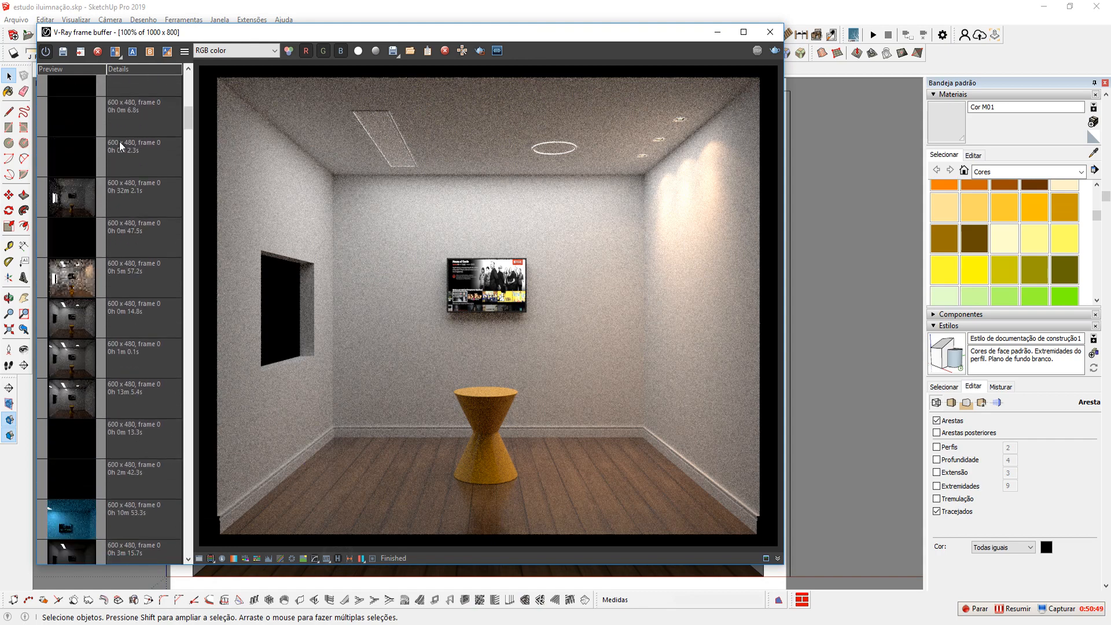
scroll(129, 141, up, 5)
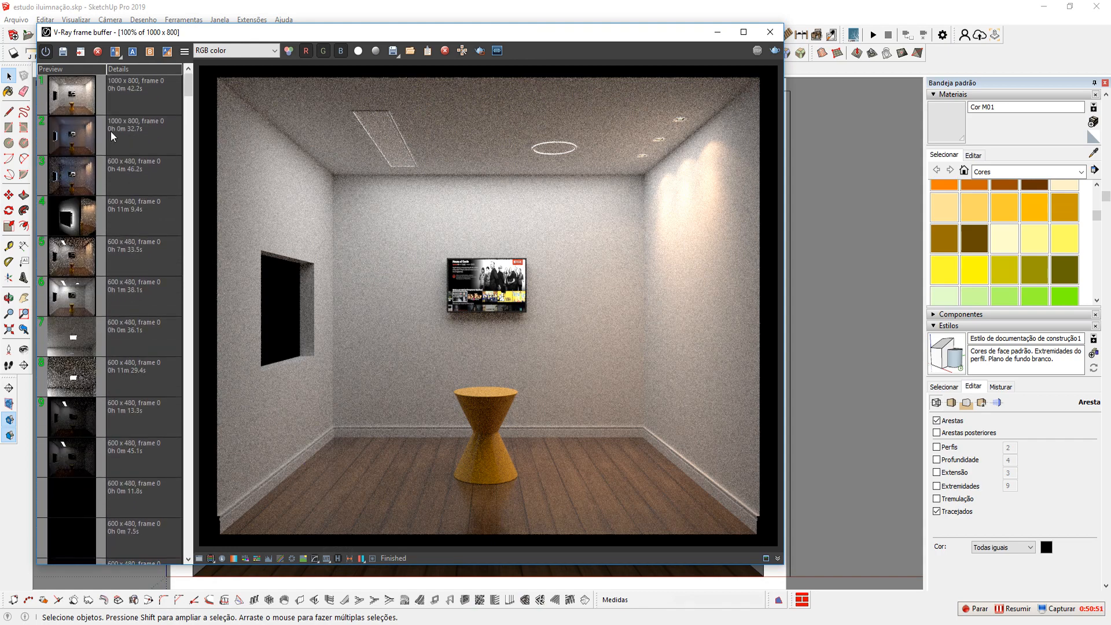
double_click(70, 138)
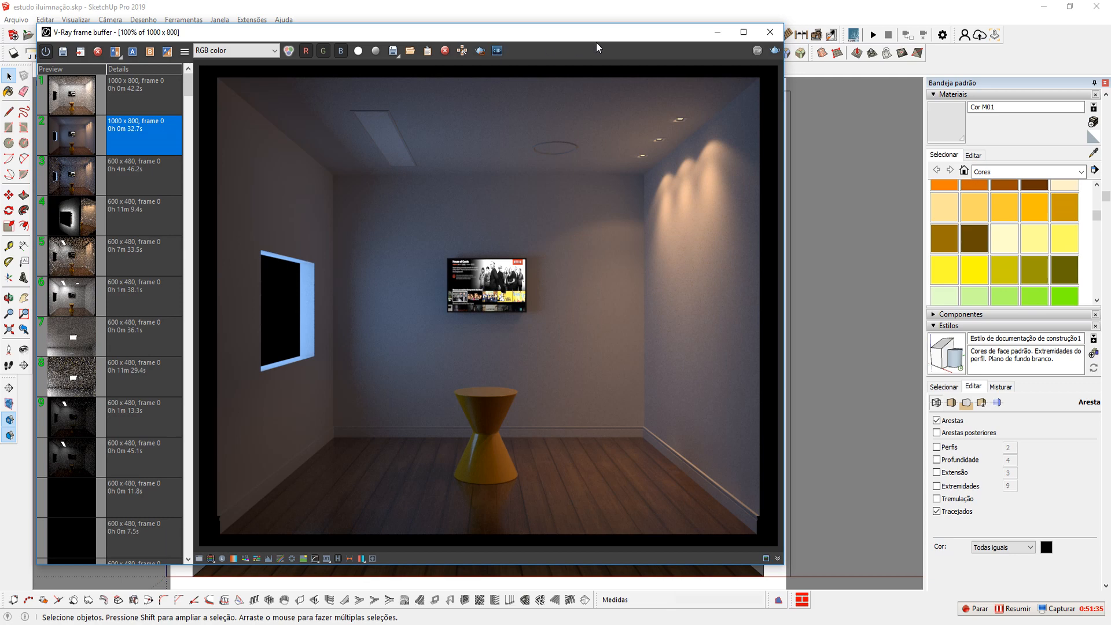
drag(595, 43, 783, 54)
click(901, 54)
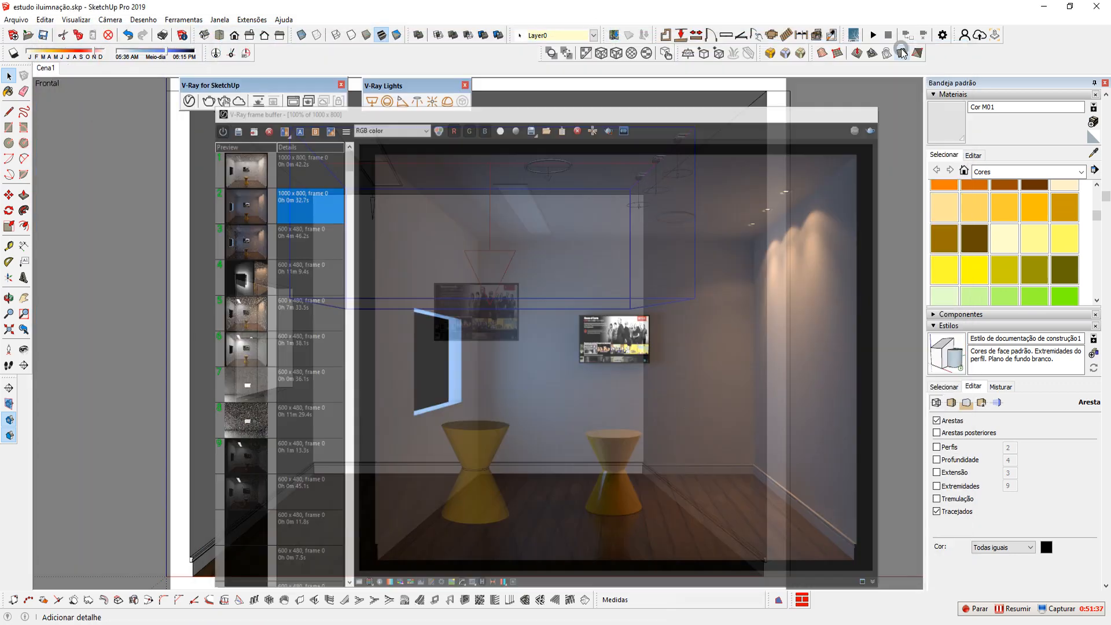
- Set the camera's aperture F number to 3 and start an interactive render
click(190, 100)
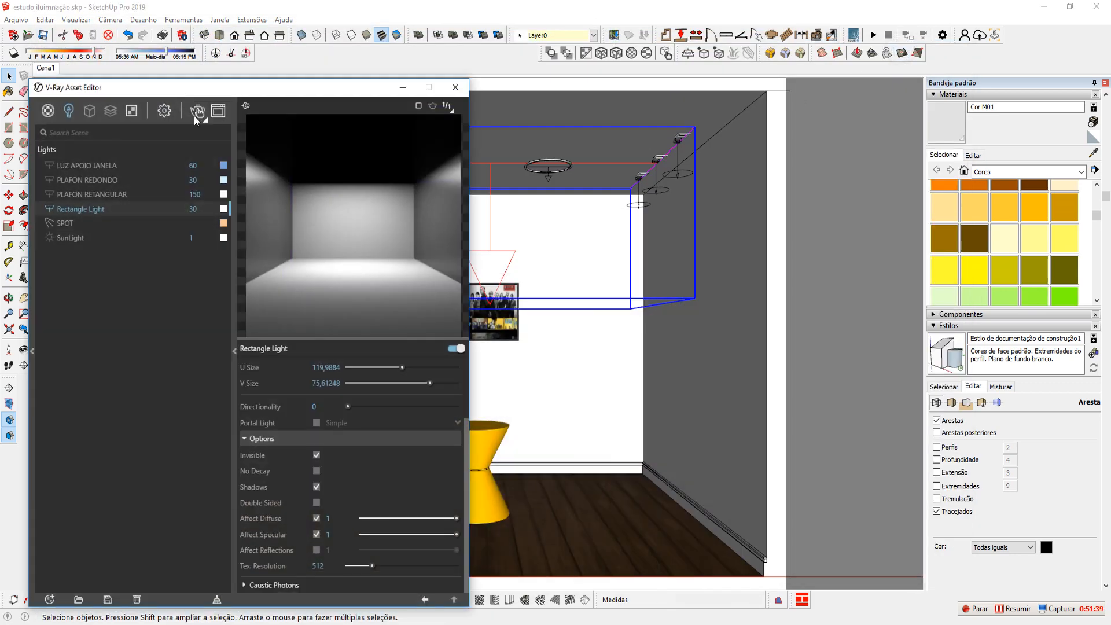
click(164, 111)
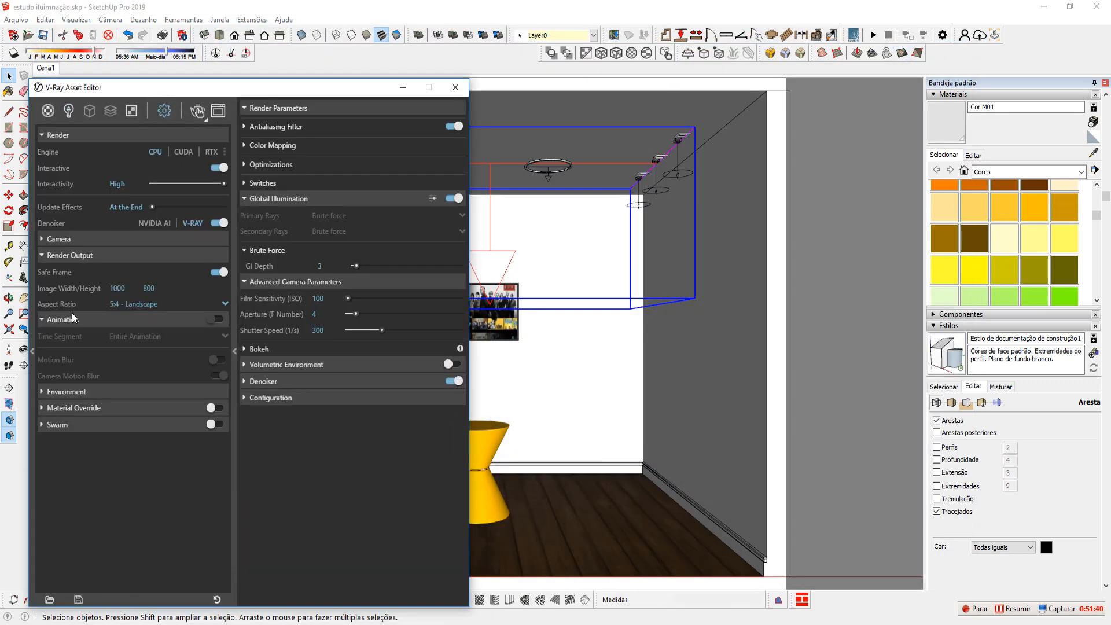
double_click(323, 313)
click(342, 489)
drag(359, 92, 344, 92)
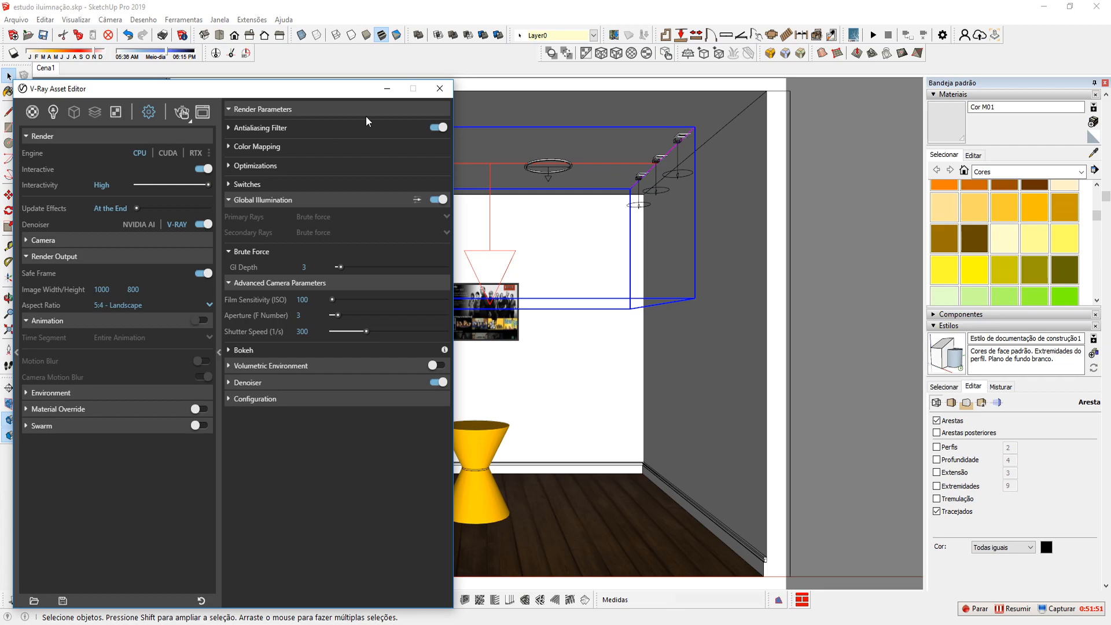
click(387, 89)
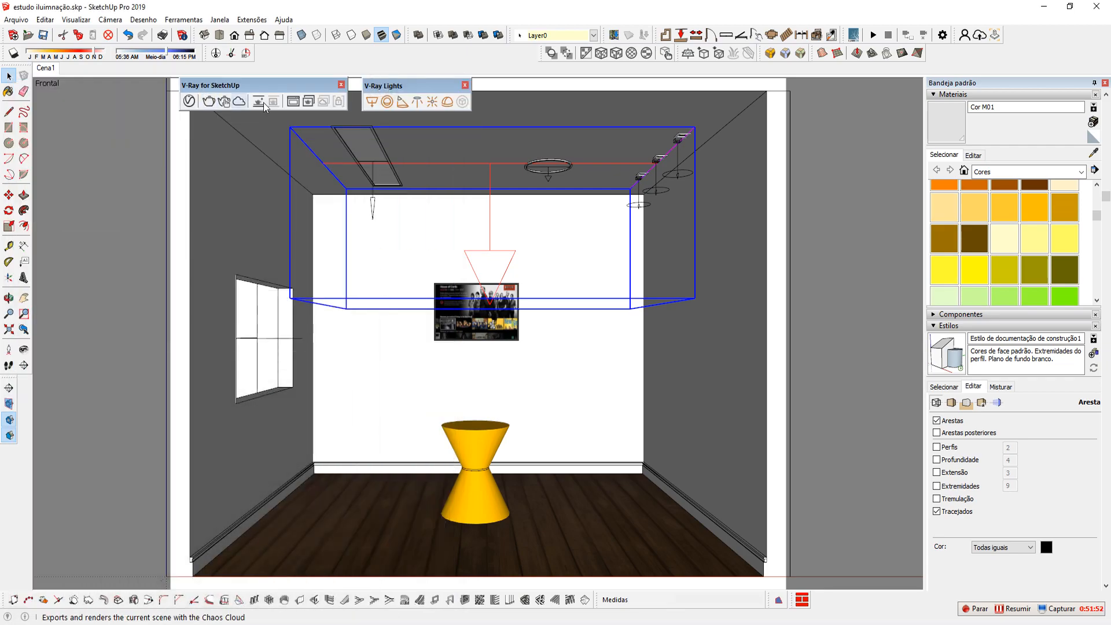
click(225, 104)
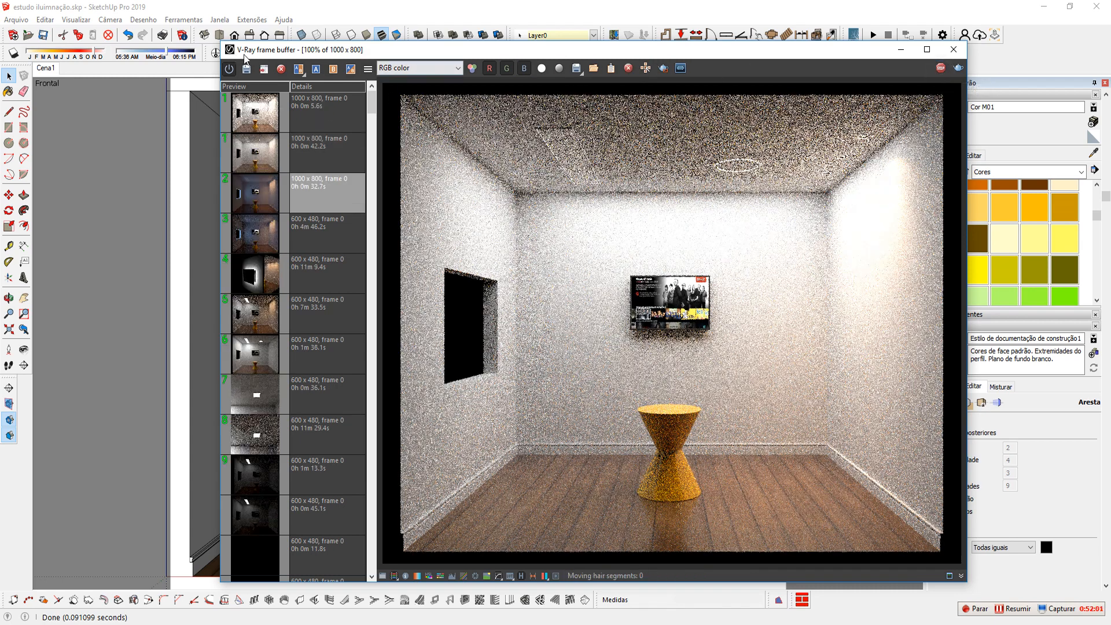
- Hide the render history, set the camera's aperture F number to 4 and restart the interactive render
click(520, 575)
click(188, 102)
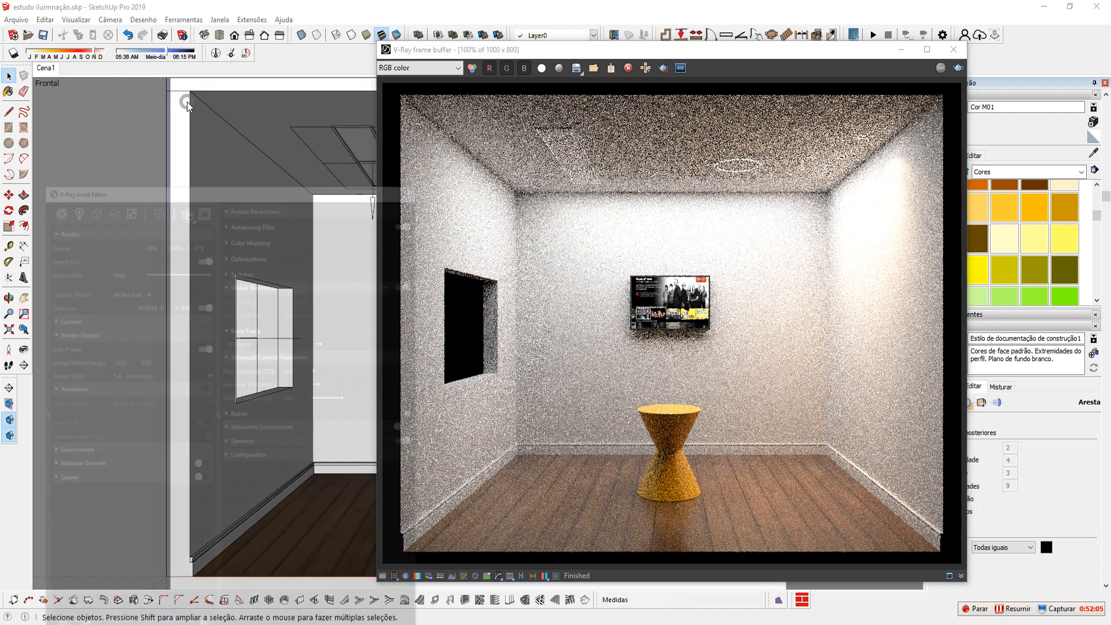
click(306, 317)
drag(306, 317, 286, 319)
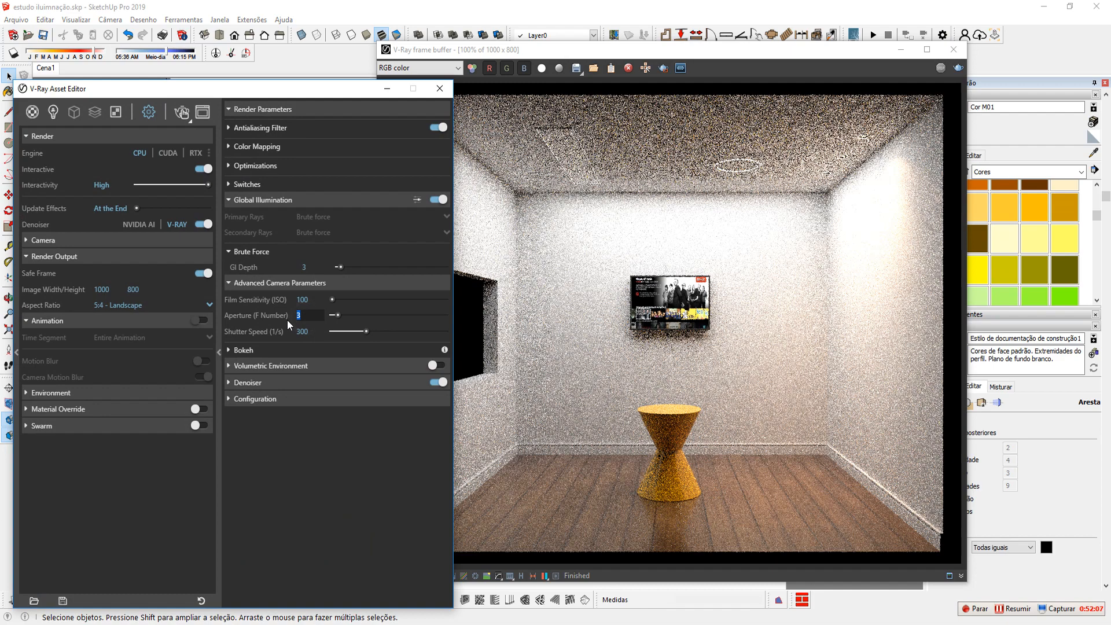
text(4)
click(957, 69)
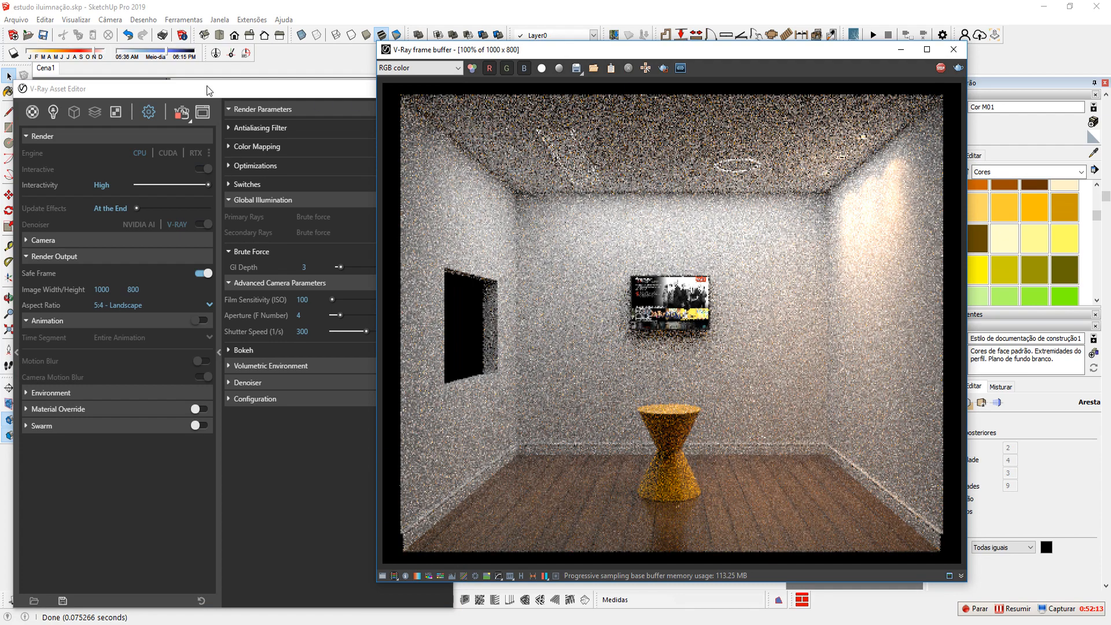
- Switch off the ceiling rectangle light and switch on the LUZ APOIO JANELA light
click(214, 92)
click(53, 112)
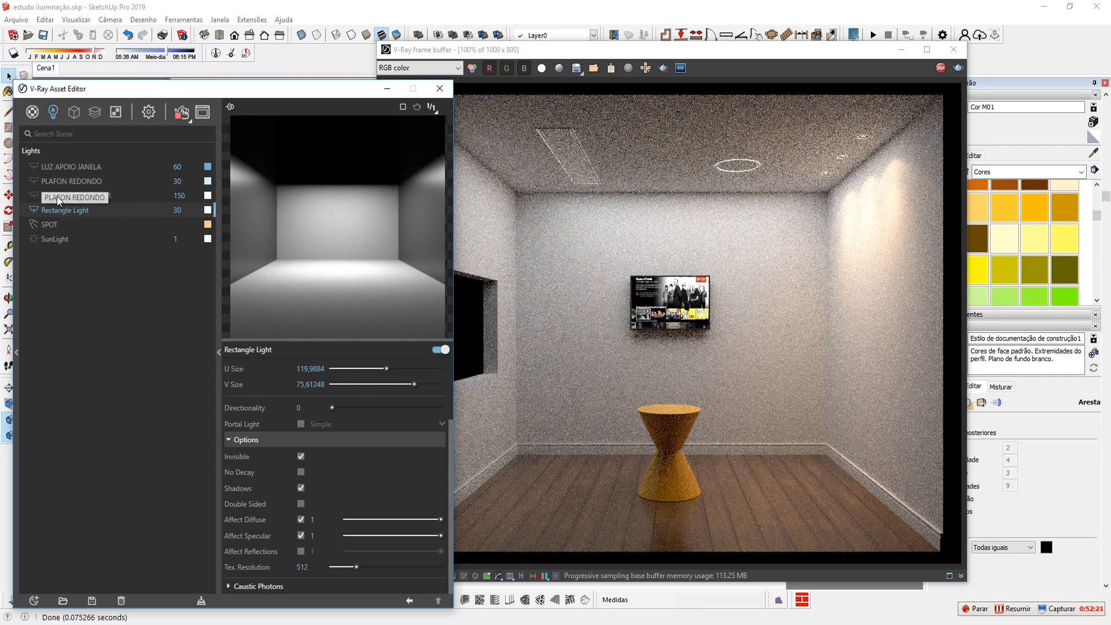
click(32, 222)
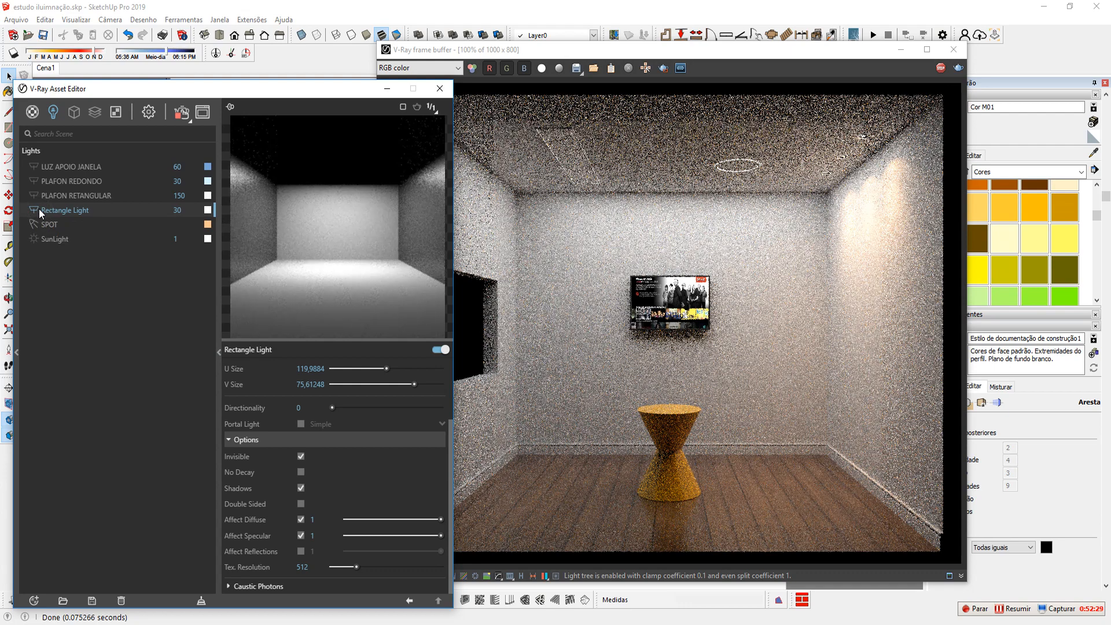
click(31, 208)
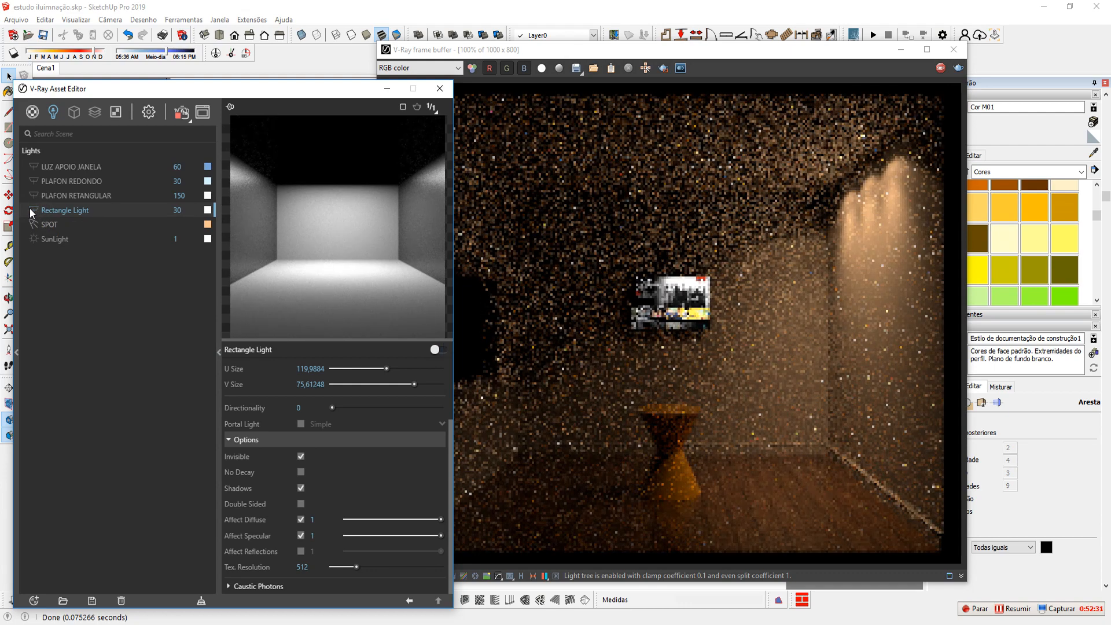
click(33, 166)
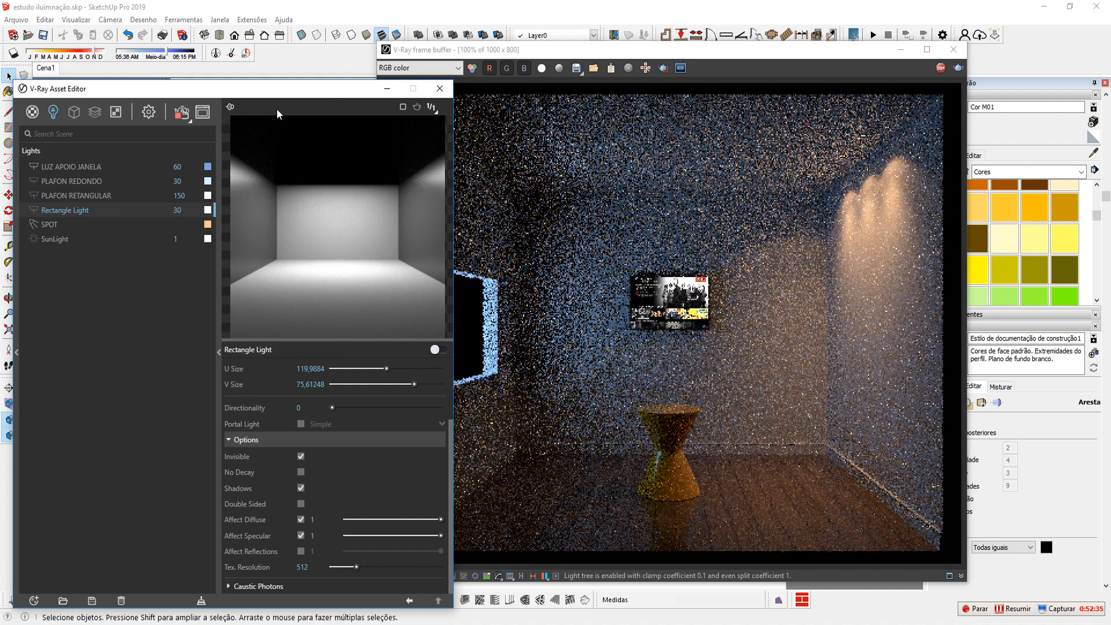
- Set the camera's aperture F number to 3,5 and maximise the render window to view the result
click(149, 112)
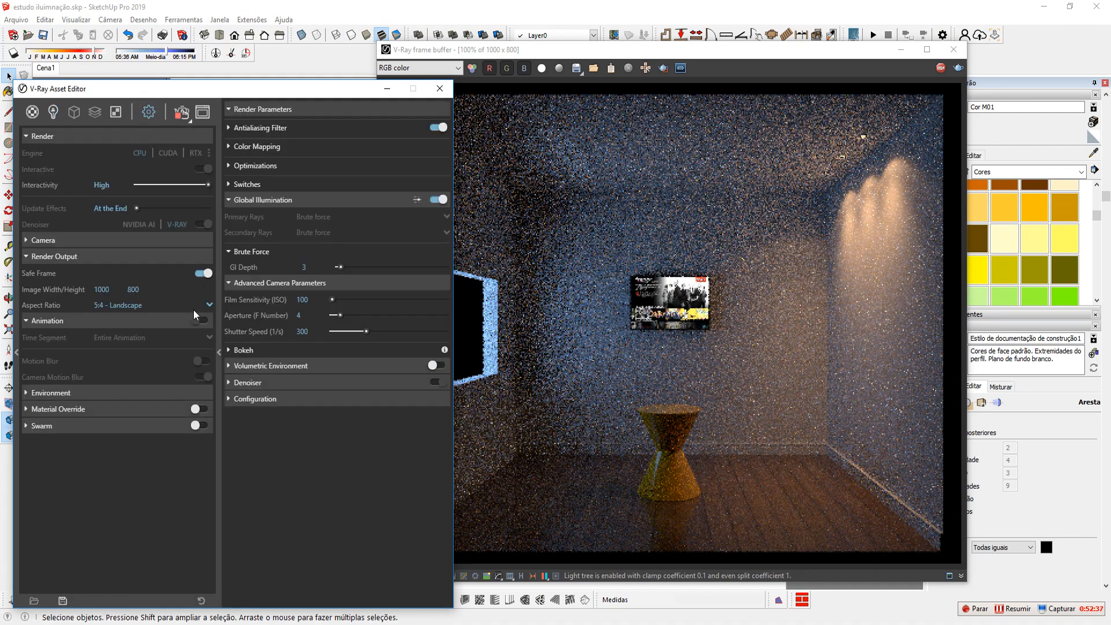
click(299, 315)
text(3,5)
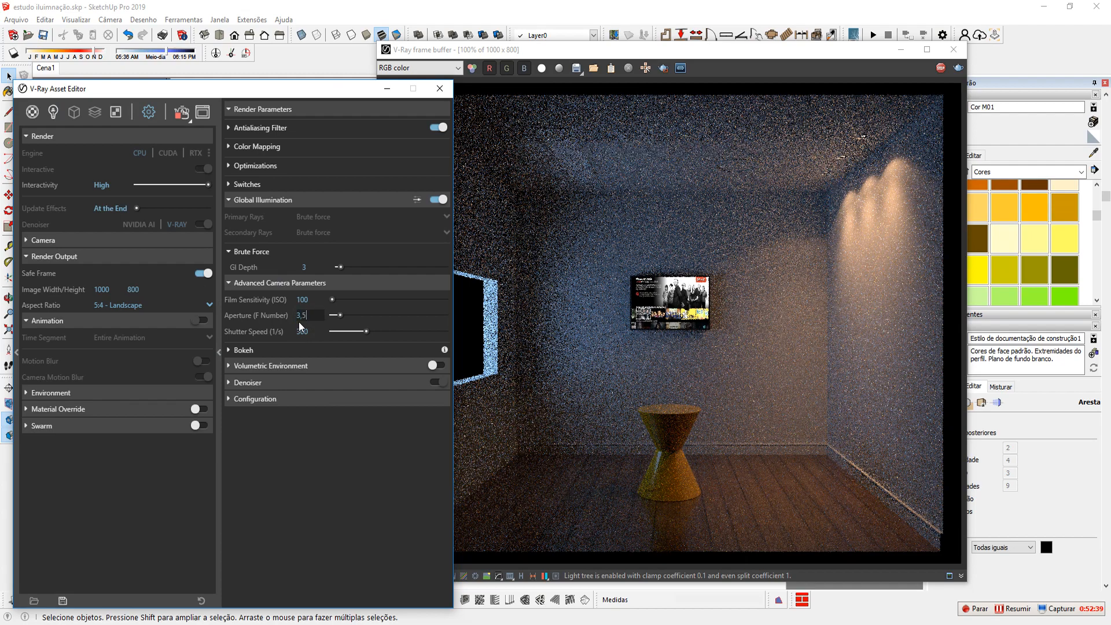
key(Return)
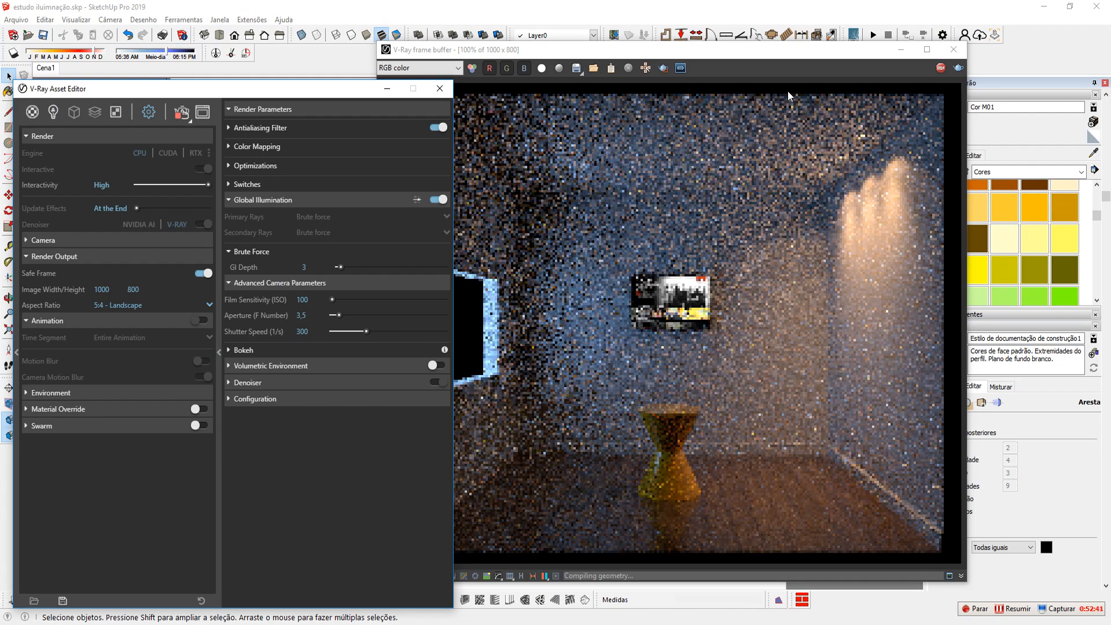
drag(810, 46, 854, 42)
click(969, 47)
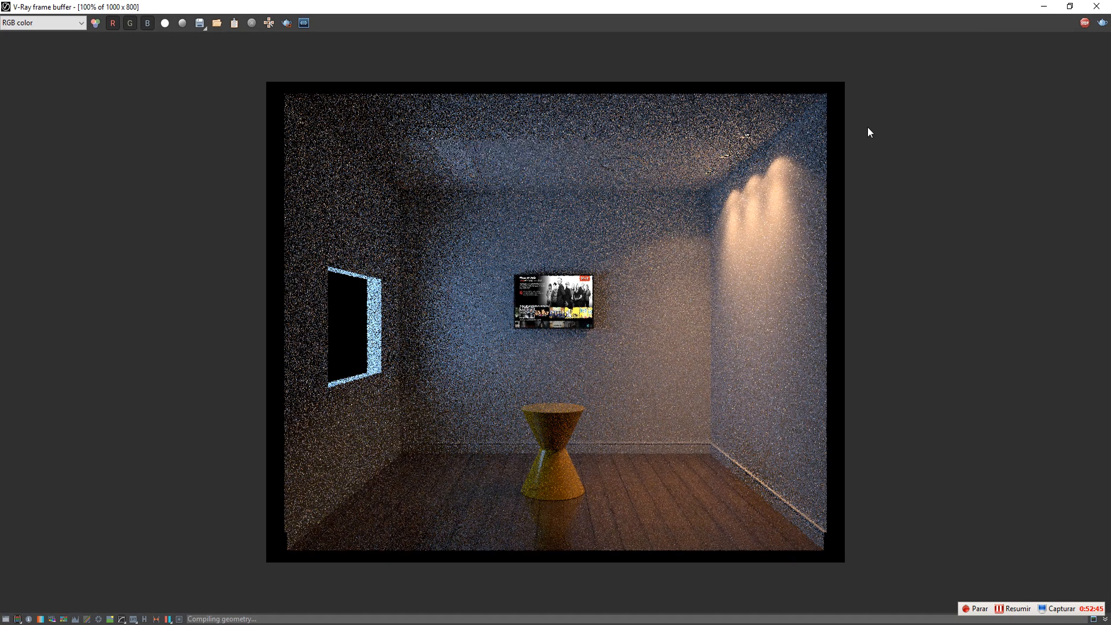